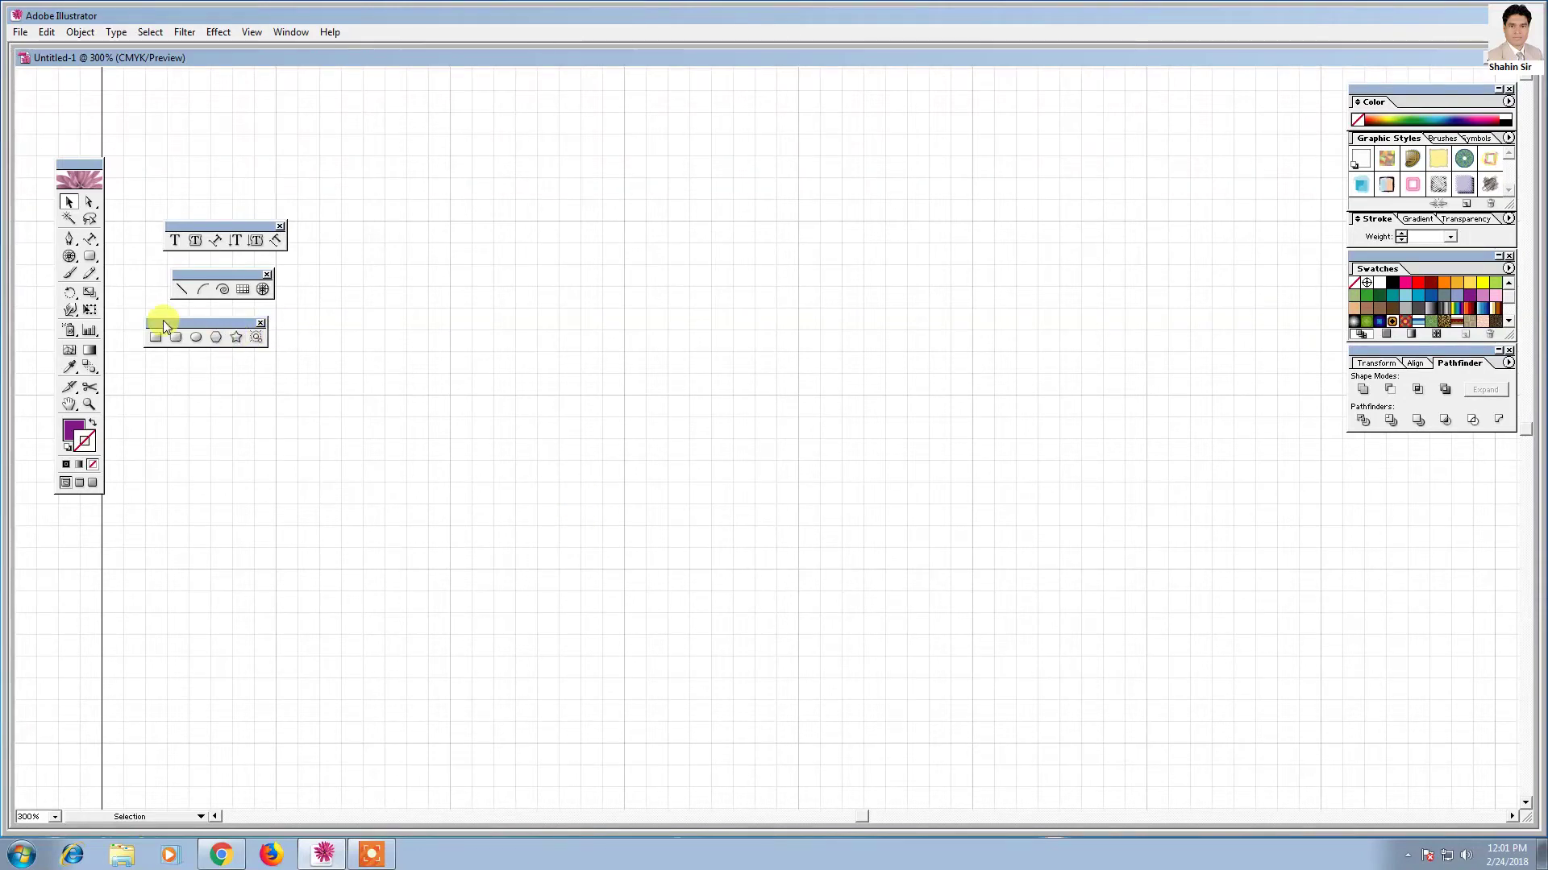
- Paint a tall Paintbrush stroke from the lower canvas that curls into a spiral at upper right
left_click(70, 275)
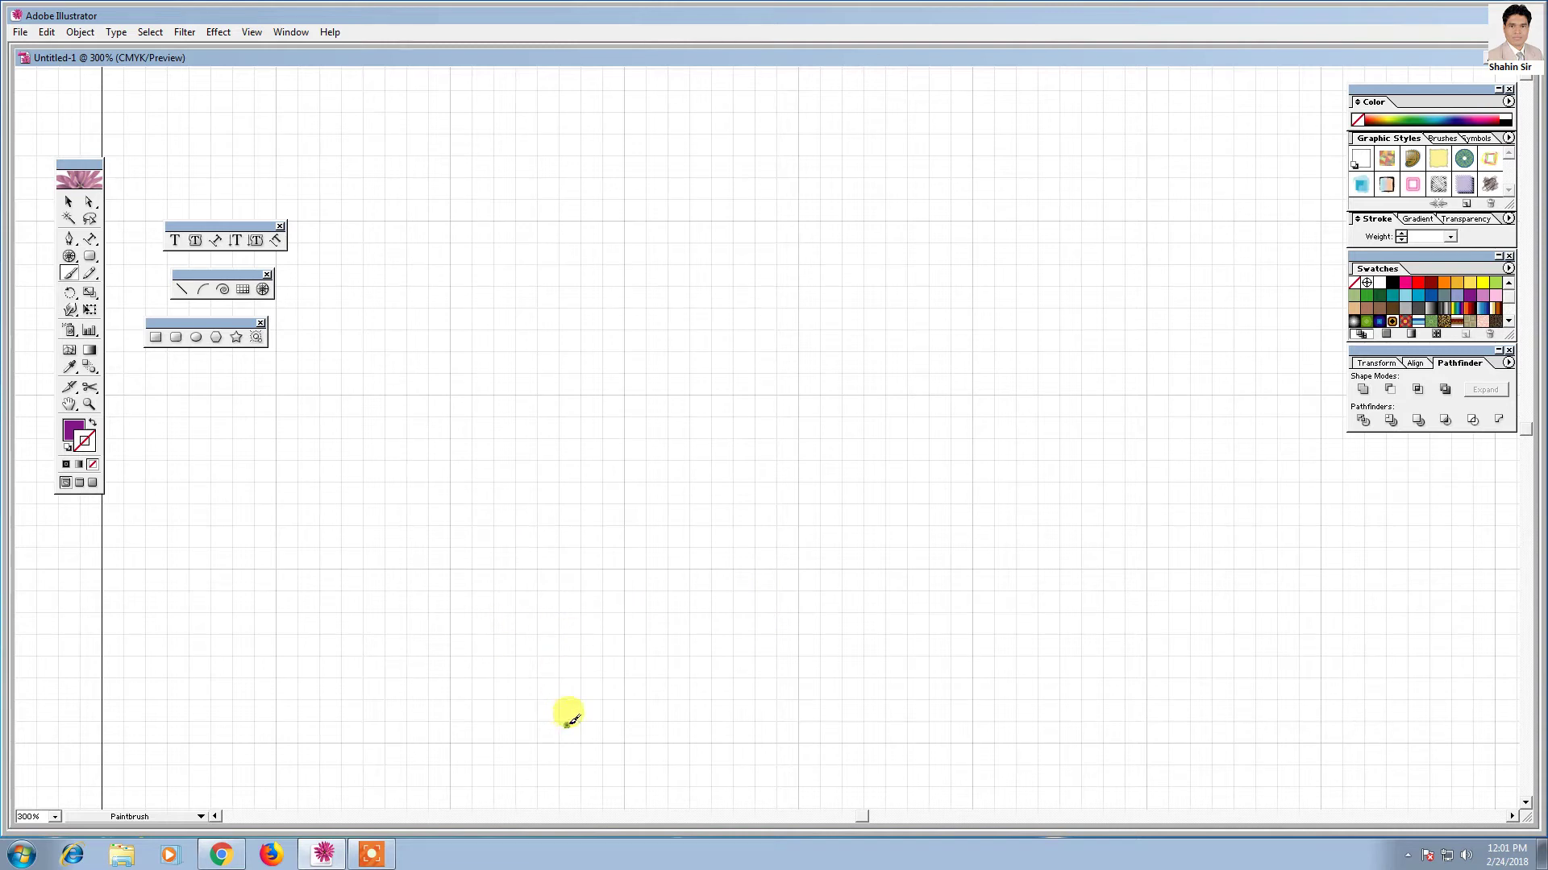
mouse_move(567, 722)
left_mouse_down()
mouse_move(862, 361)
mouse_move(790, 326)
left_mouse_up()
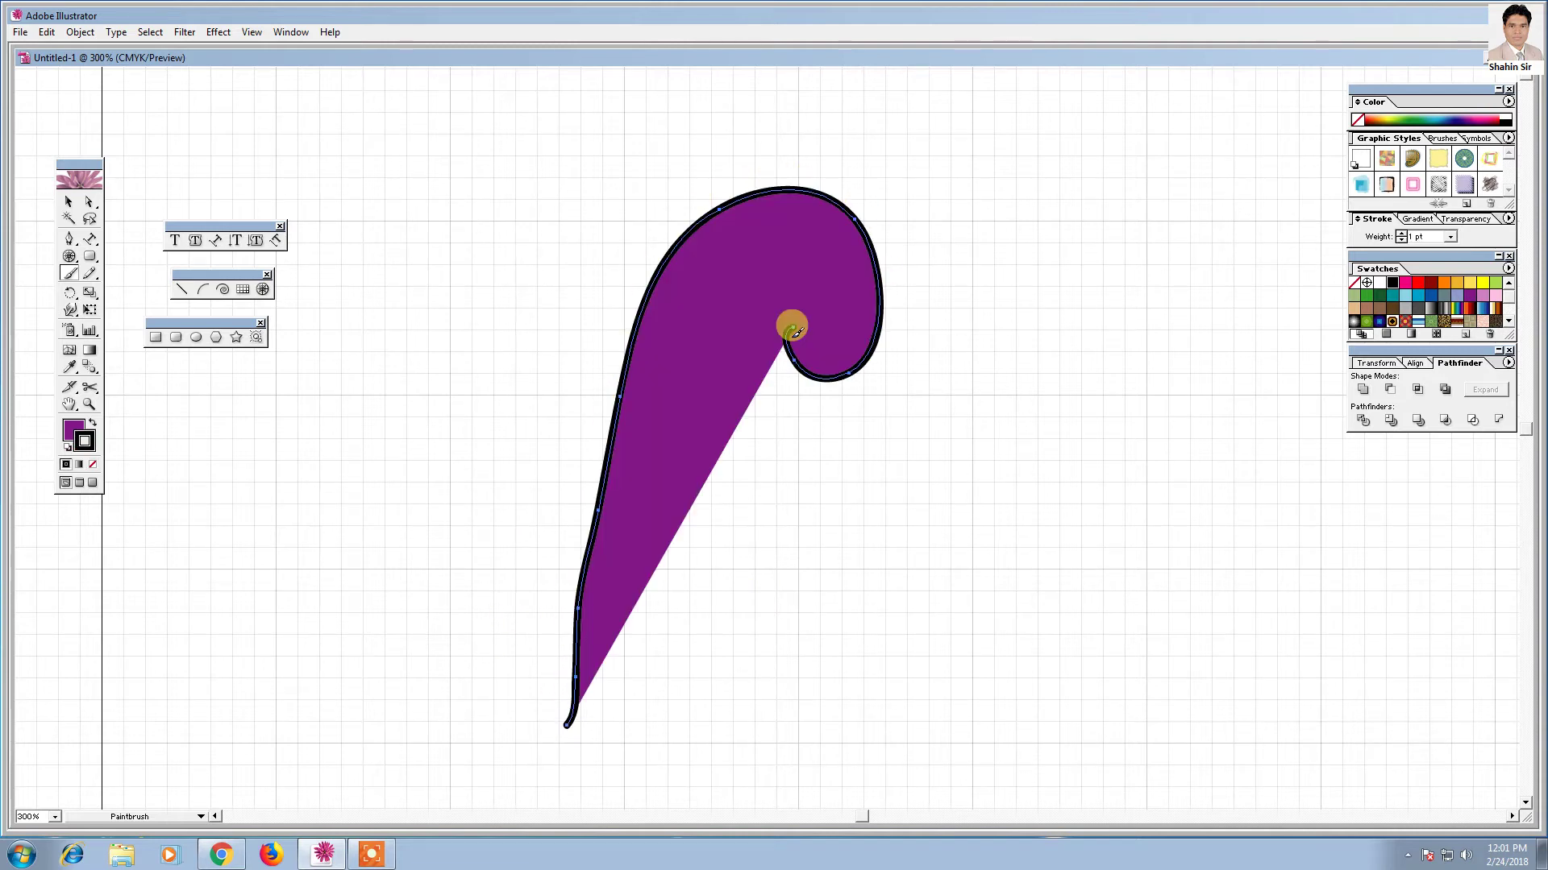
left_click(71, 430)
- Set the curl's fill to None and warp its lower stem straight
left_click(93, 465)
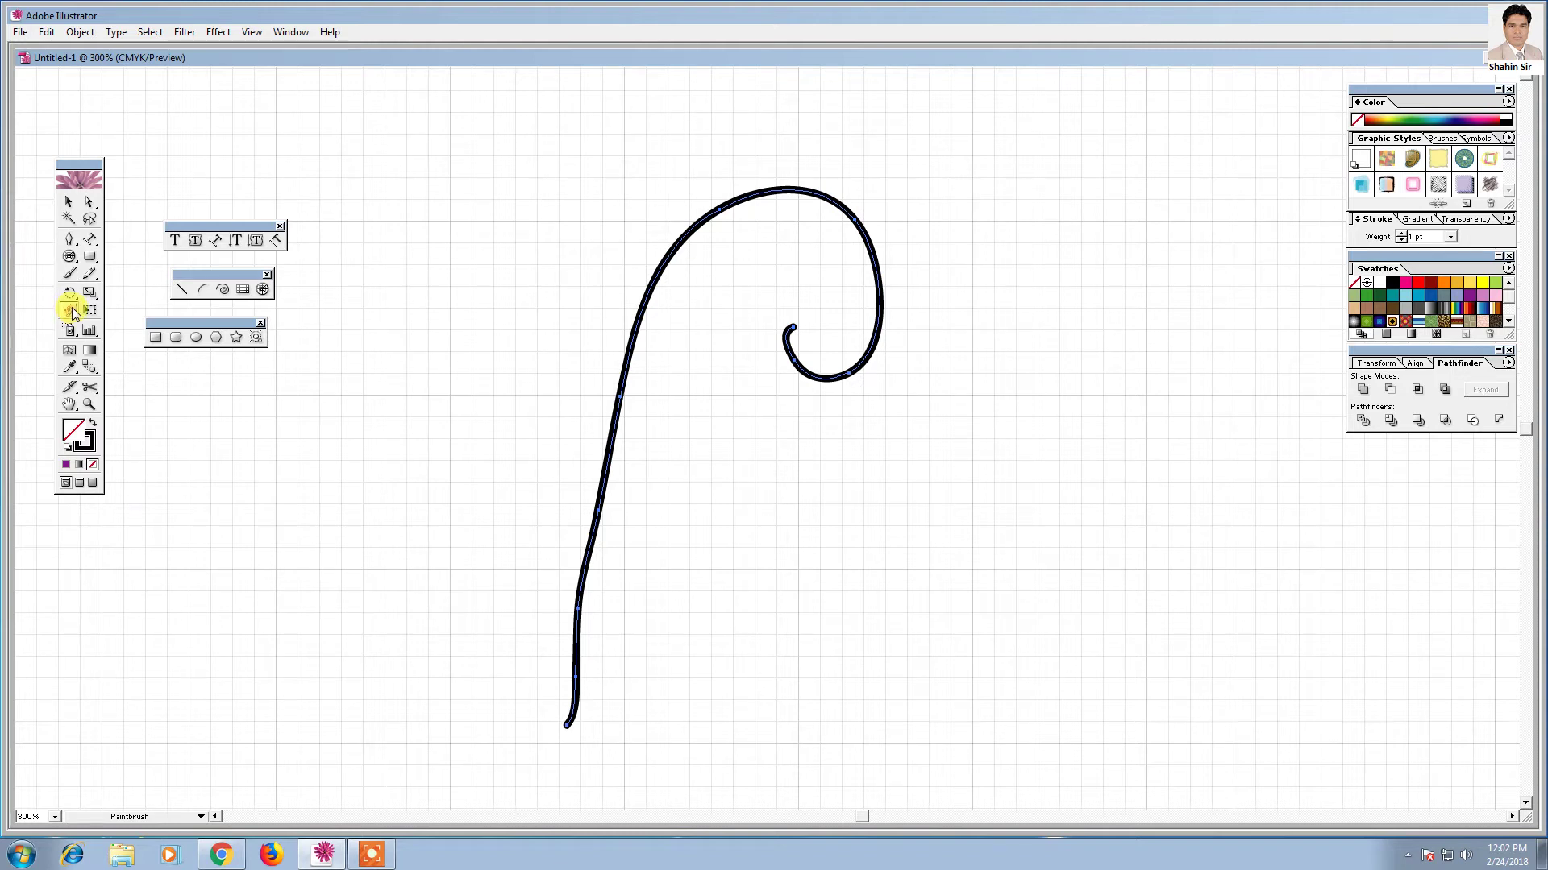
mouse_move(71, 307)
left_mouse_down()
mouse_move(213, 314)
mouse_move(71, 313)
left_mouse_up()
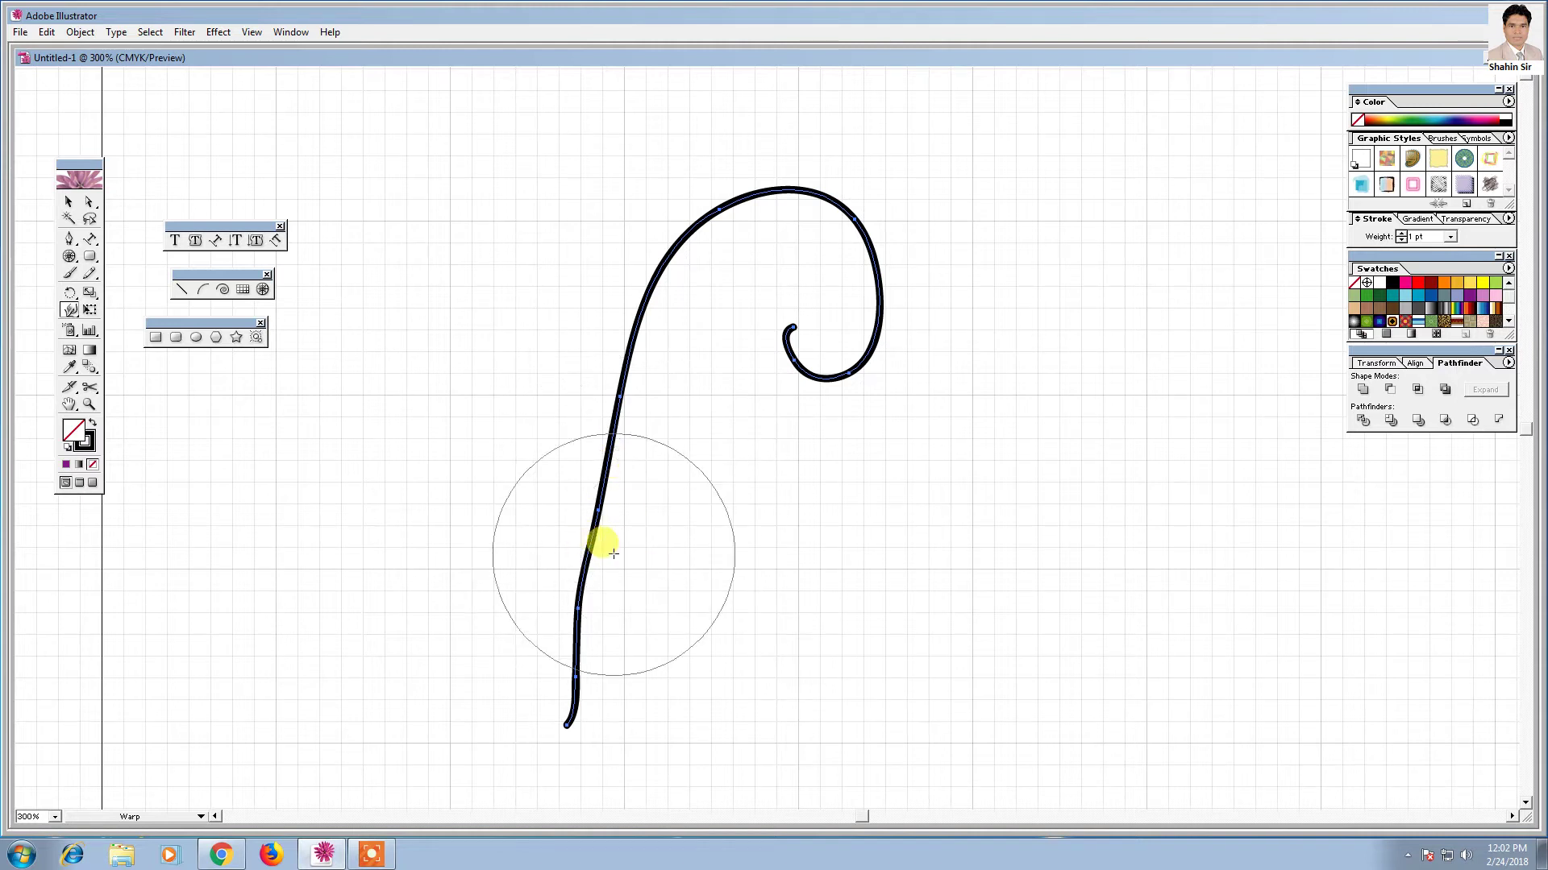
left_click_drag(501, 564, 529, 560)
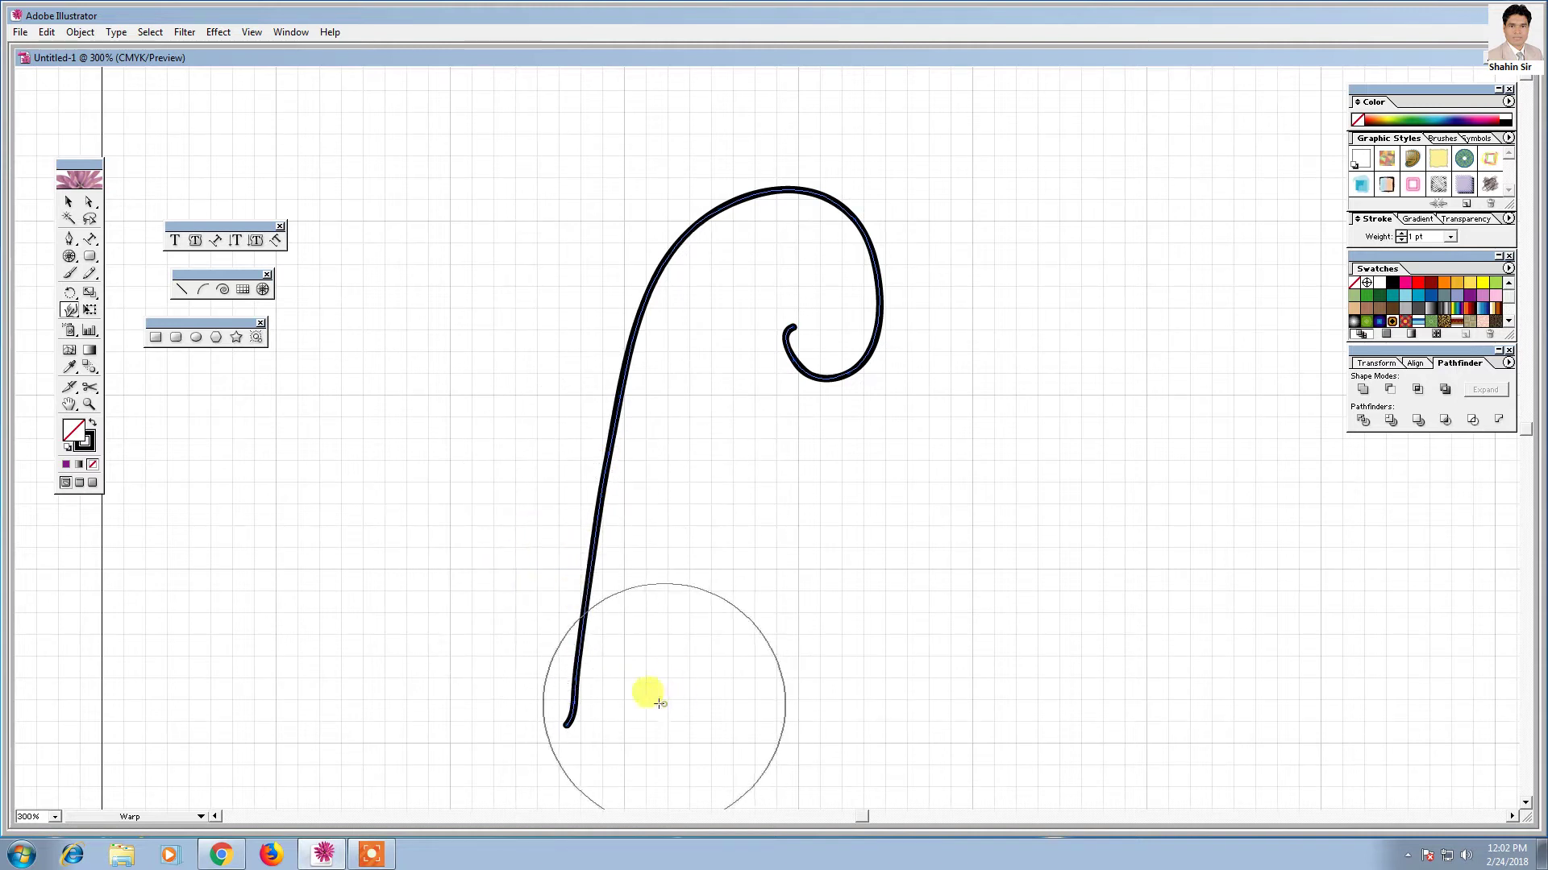
mouse_move(644, 705)
left_mouse_down()
mouse_move(639, 556)
mouse_move(808, 310)
mouse_move(802, 280)
left_mouse_up()
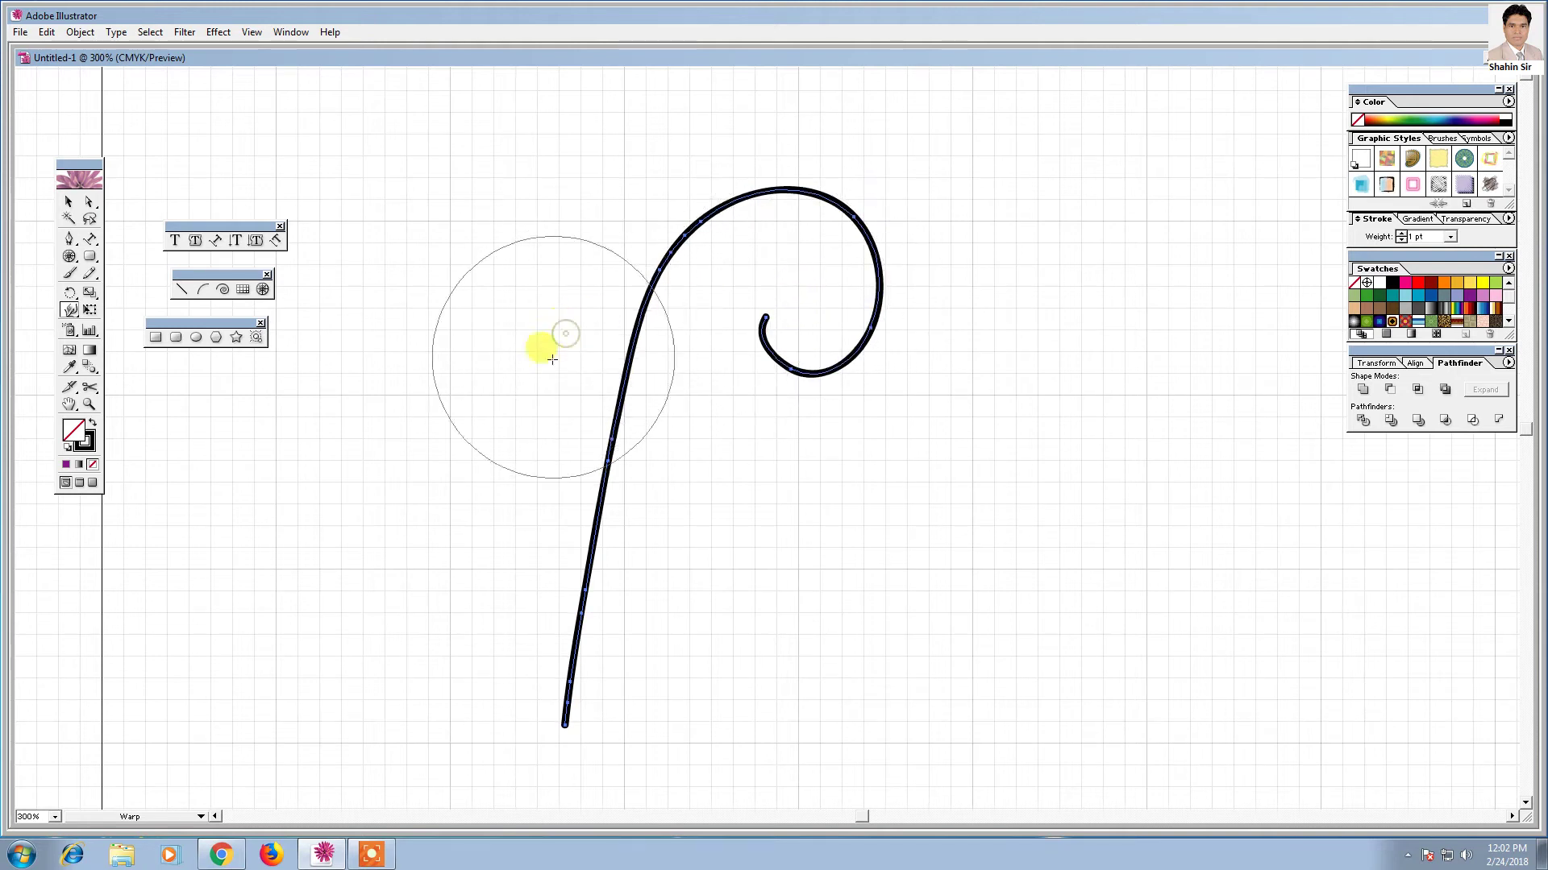
- Deselect the curl and recentre the view on it
left_click(522, 425)
left_click(70, 202)
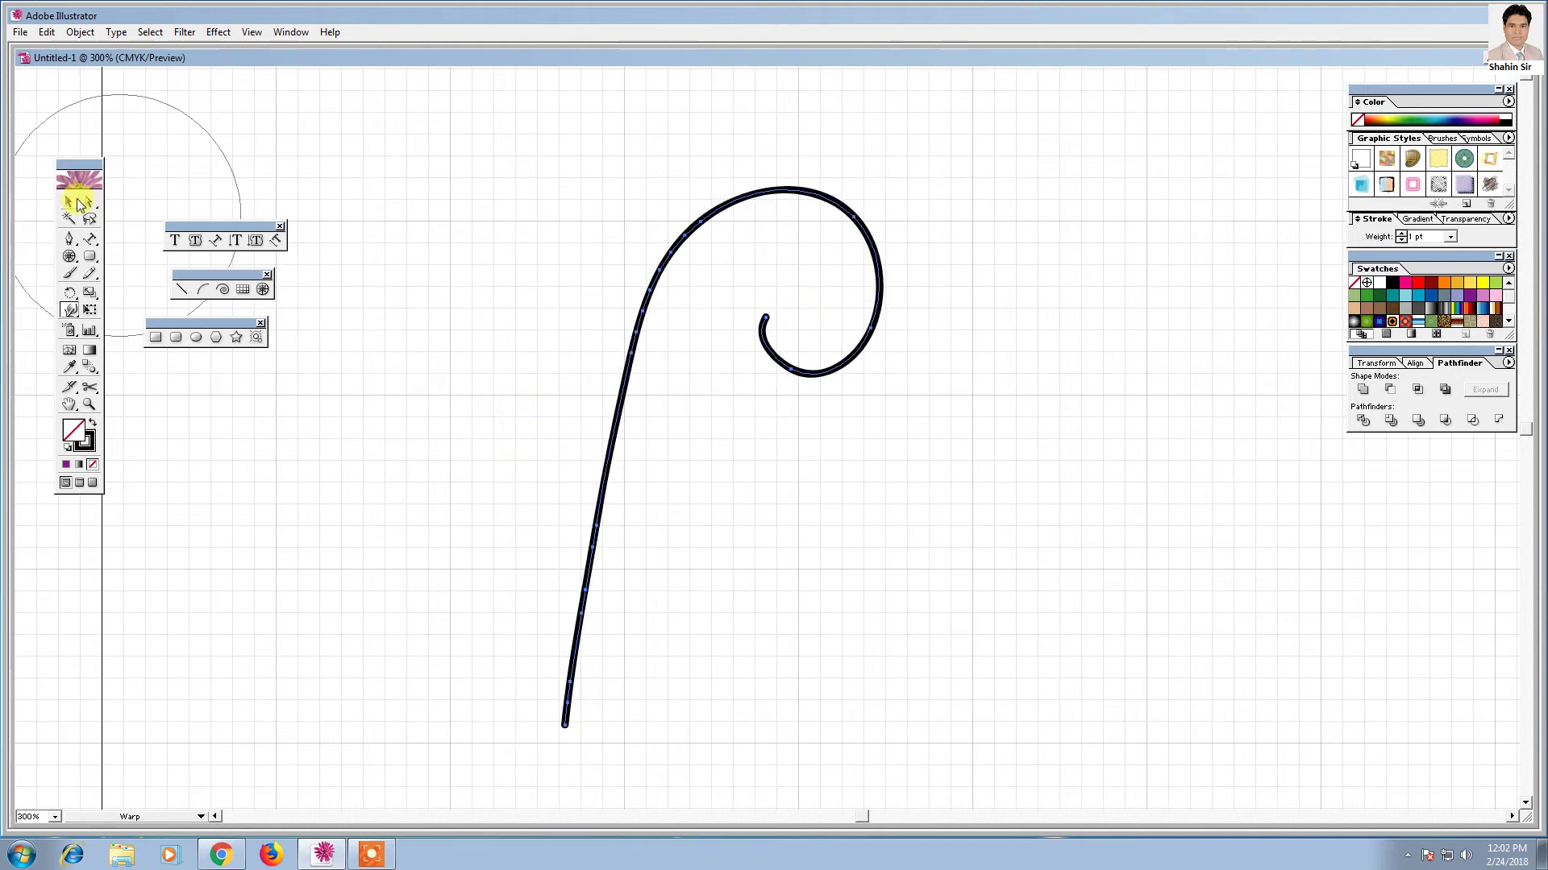
left_click(465, 474)
left_click_drag(347, 548, 394, 531)
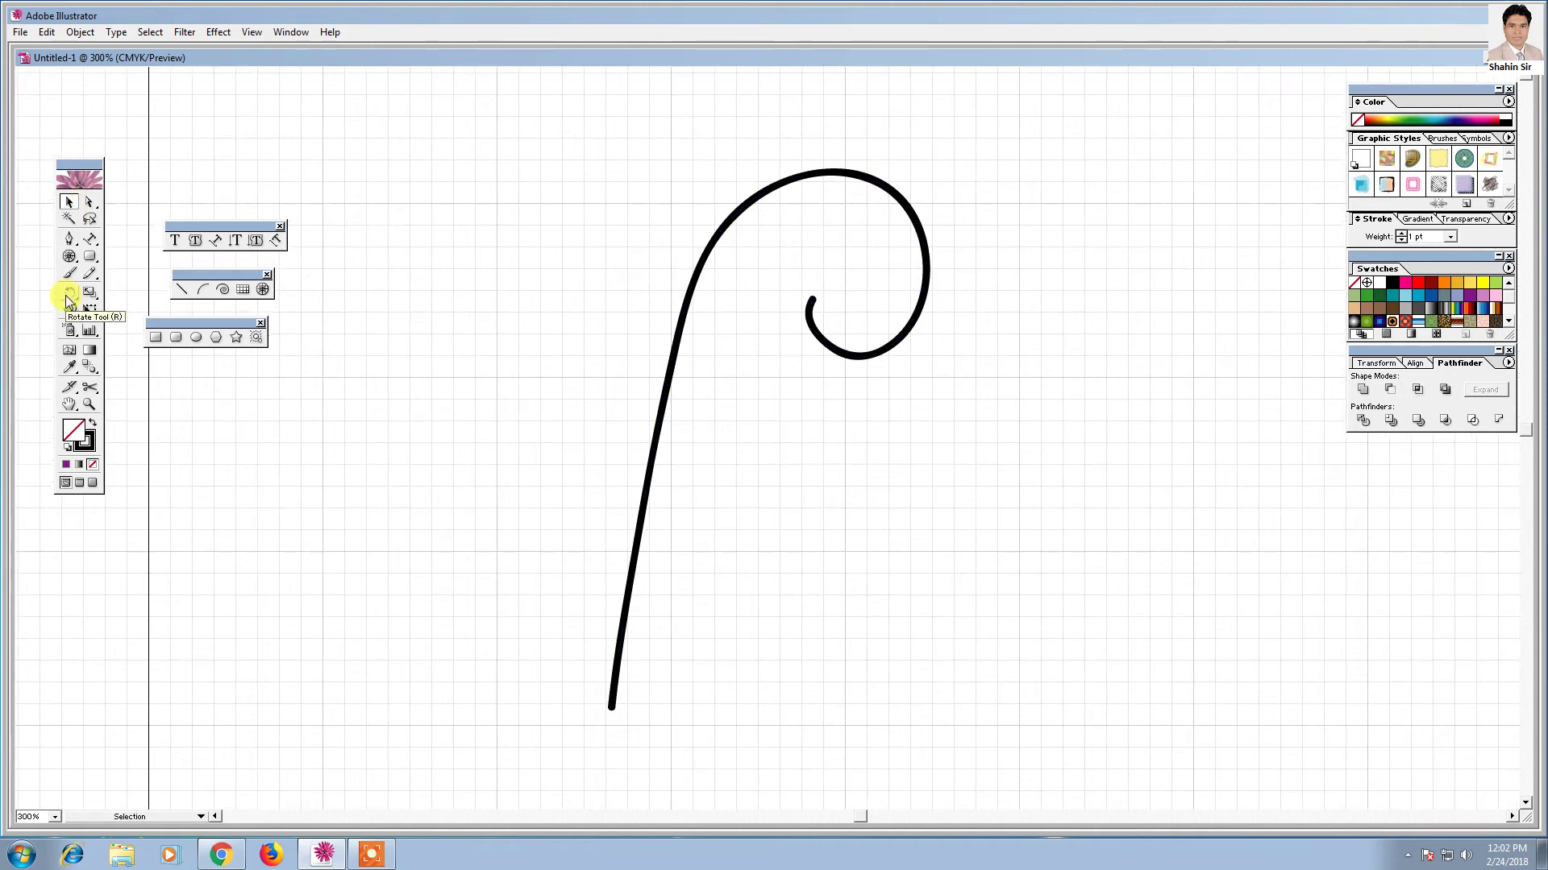
- Reflect a copy of the curl around the bottom end of its stem
mouse_move(65, 295)
left_mouse_down()
mouse_move(99, 298)
mouse_move(304, 190)
left_mouse_up()
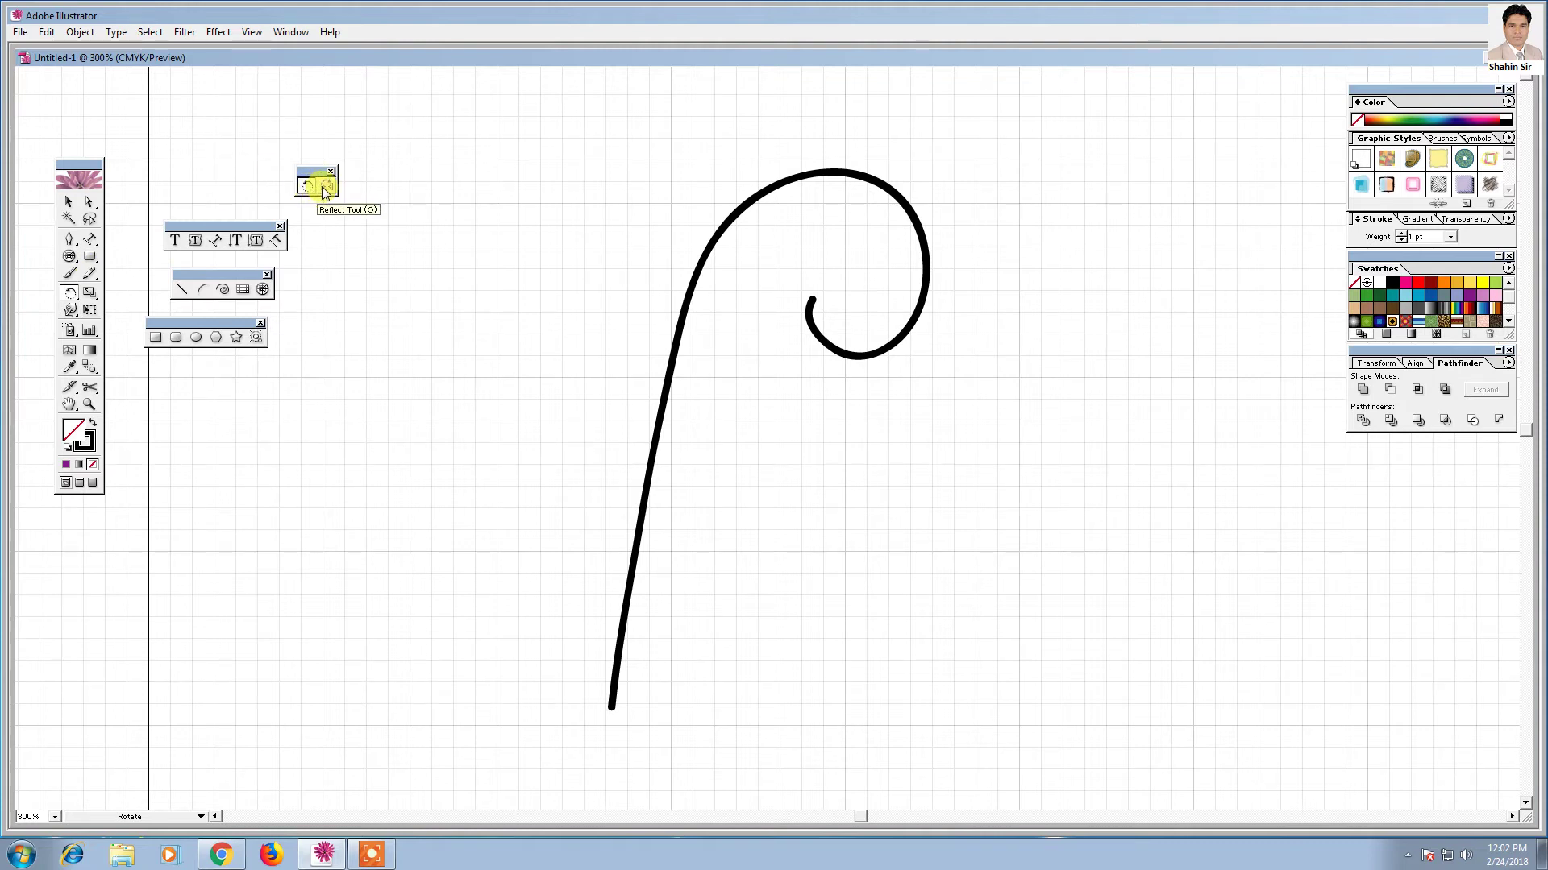
left_click(69, 201)
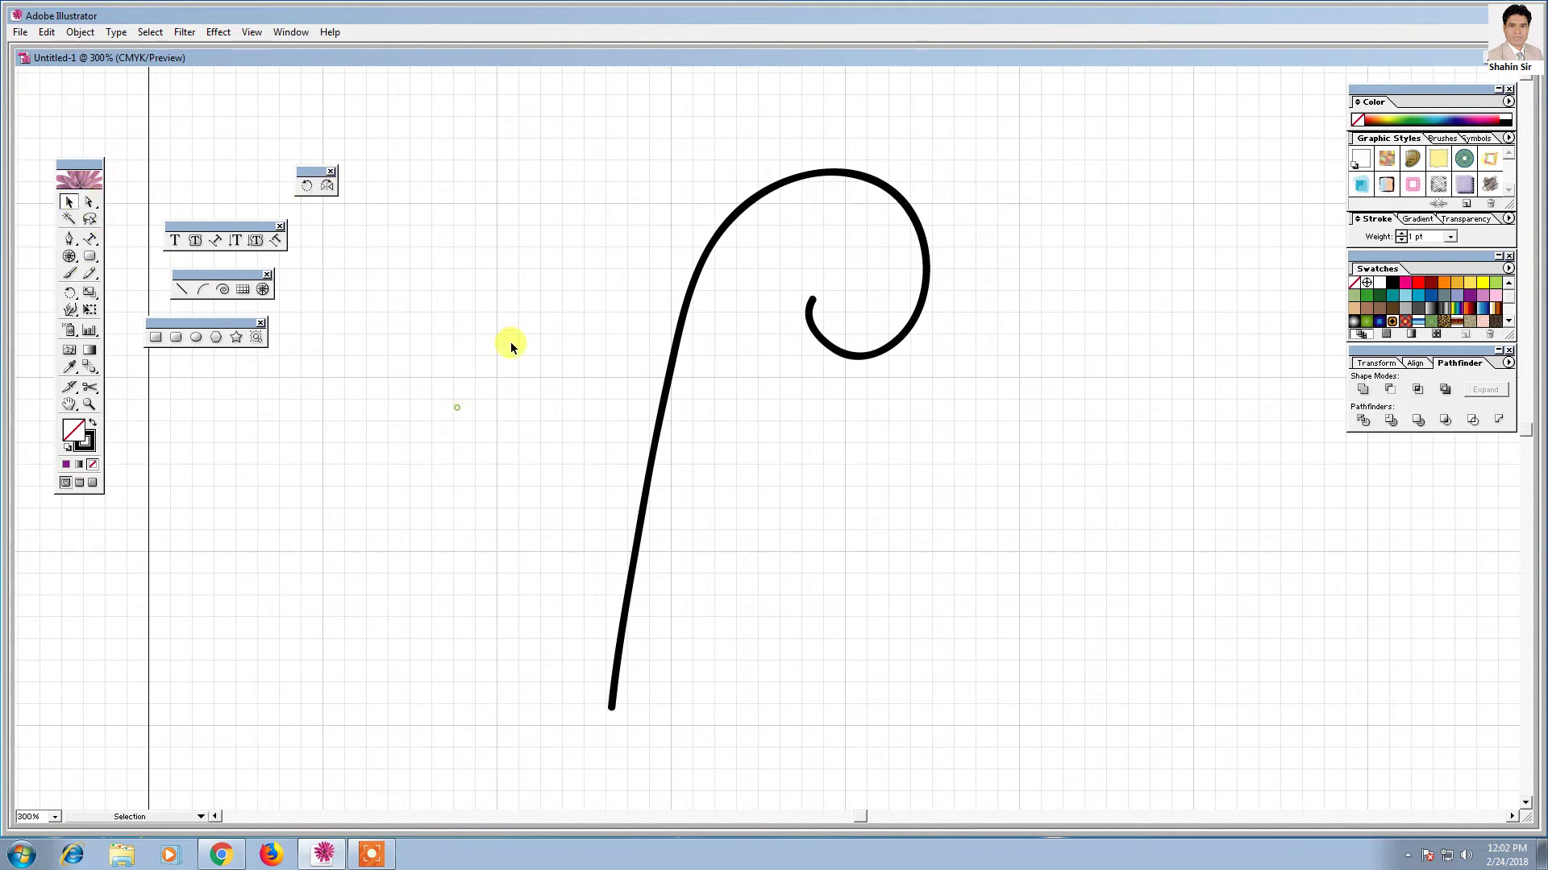
left_click_drag(630, 256, 944, 550)
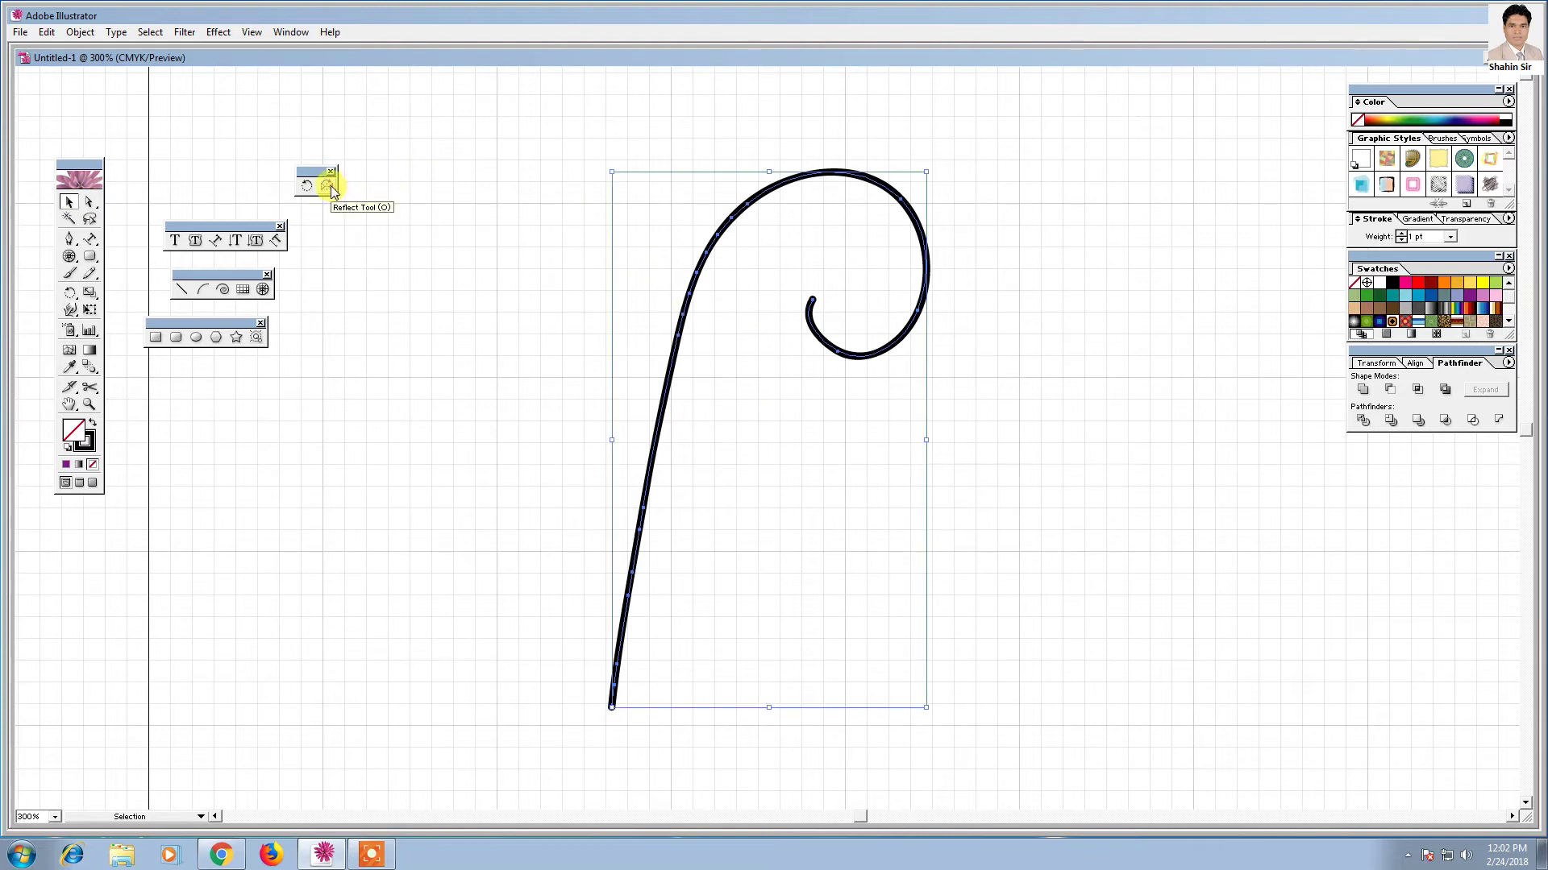
left_click(328, 186)
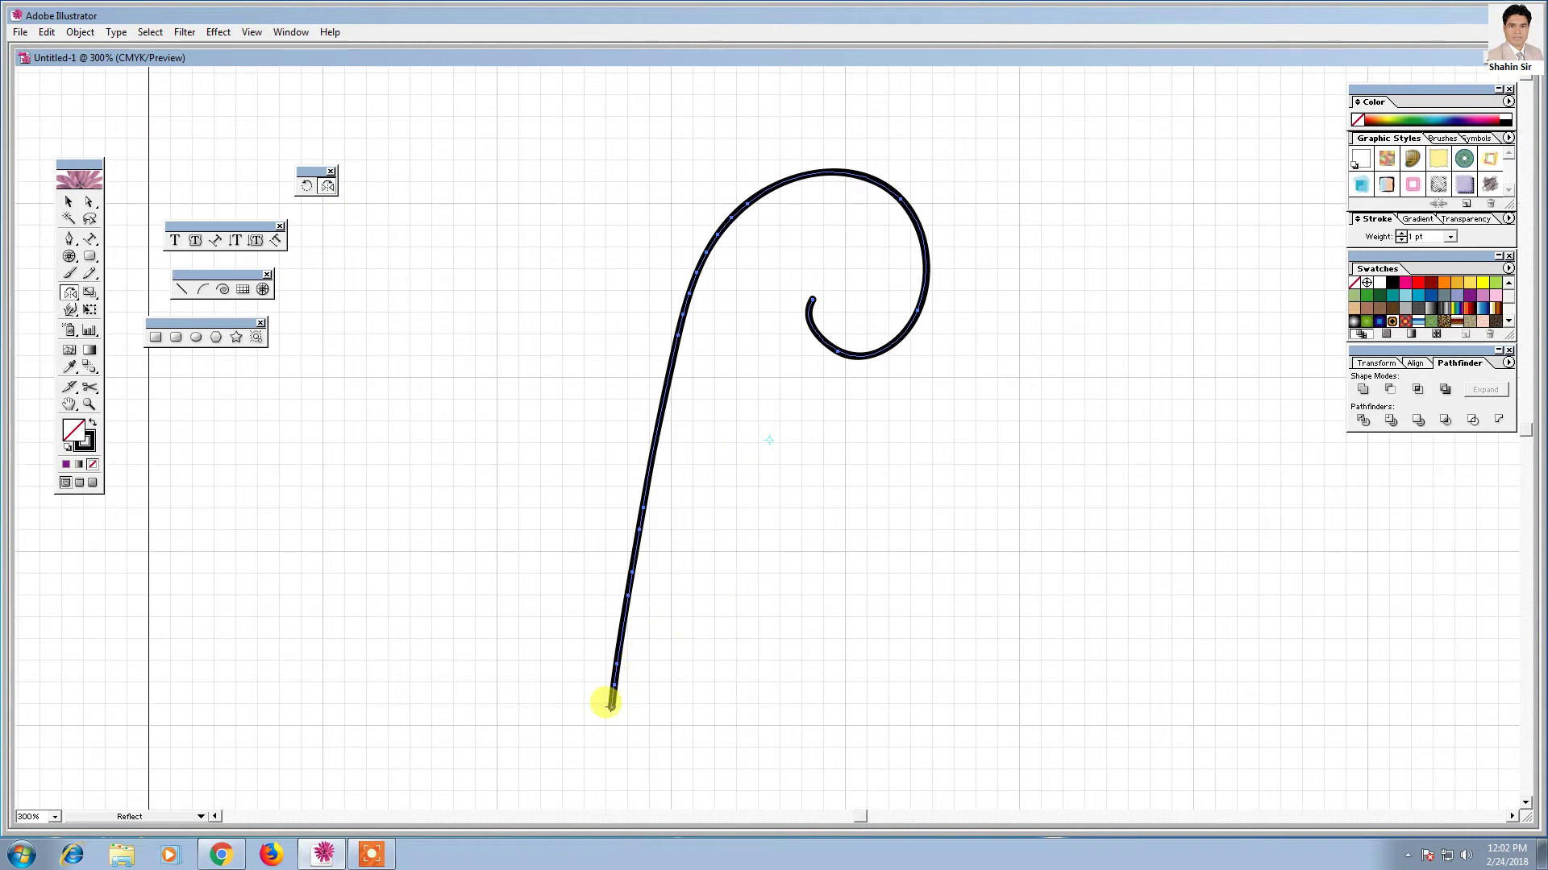
left_click(610, 703)
left_click_drag(750, 459, 368, 421)
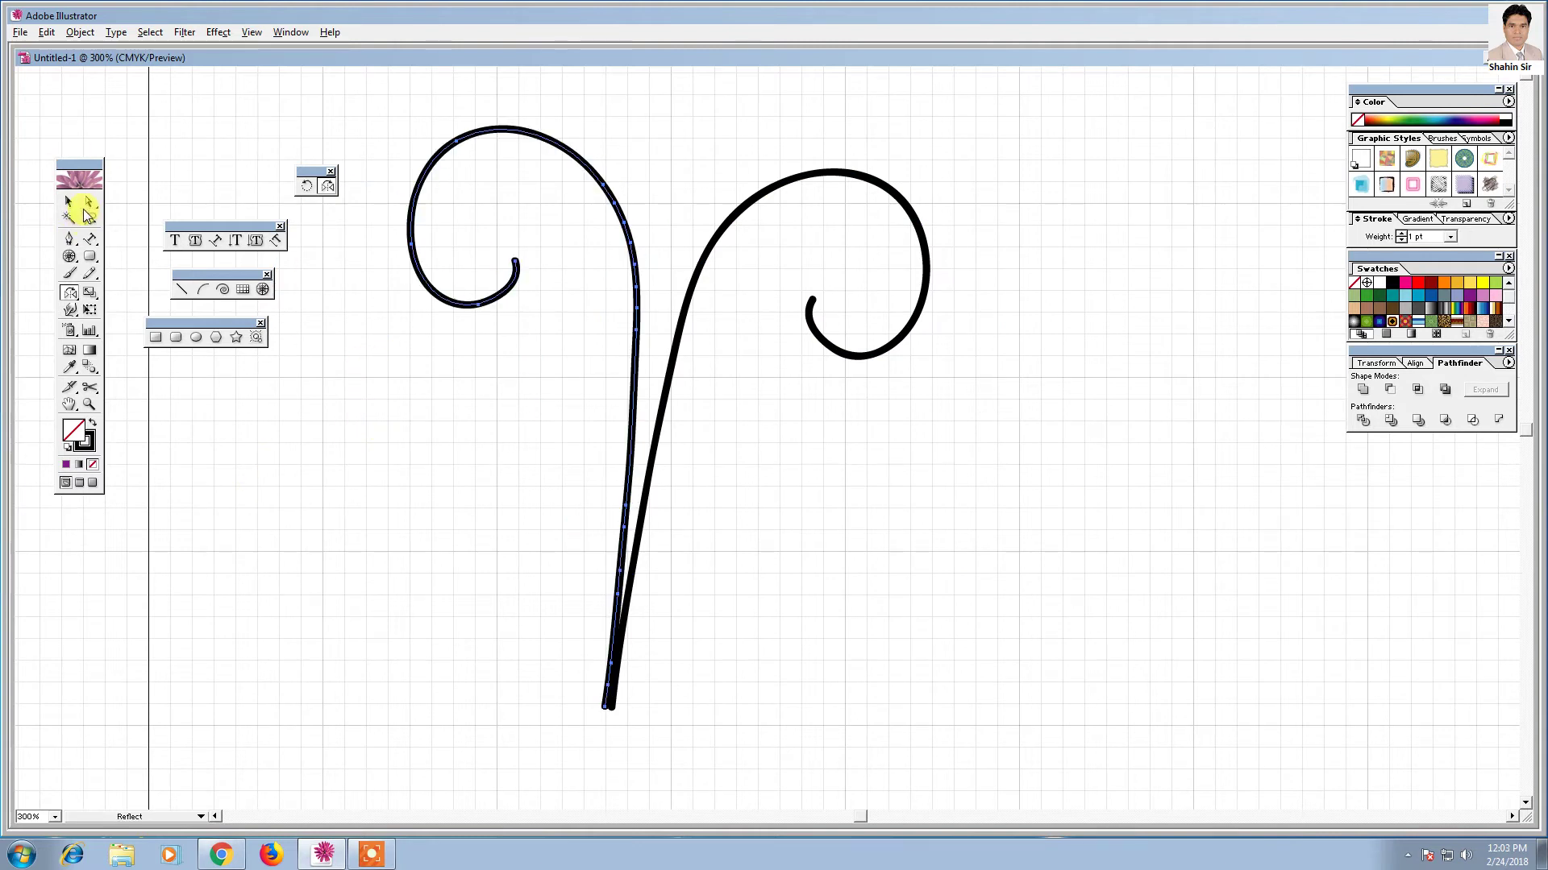
- Delete the misplaced mirrored copy and select the remaining curl
left_click(69, 202)
left_click_drag(494, 479, 470, 519)
left_click_drag(633, 171, 442, 256)
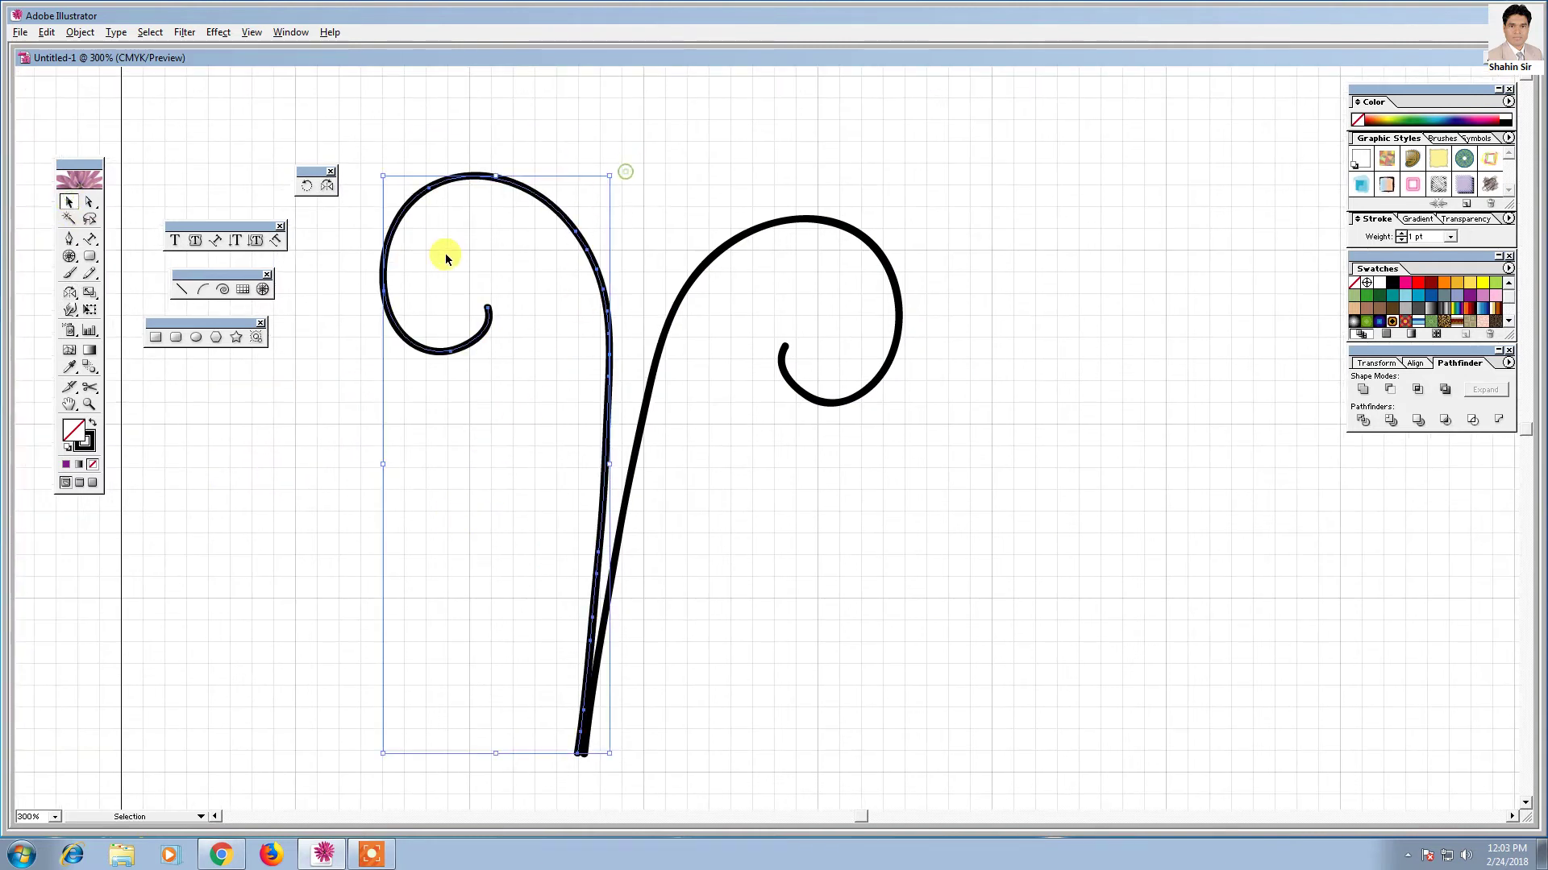
key("Delete")
key("ctrl+a")
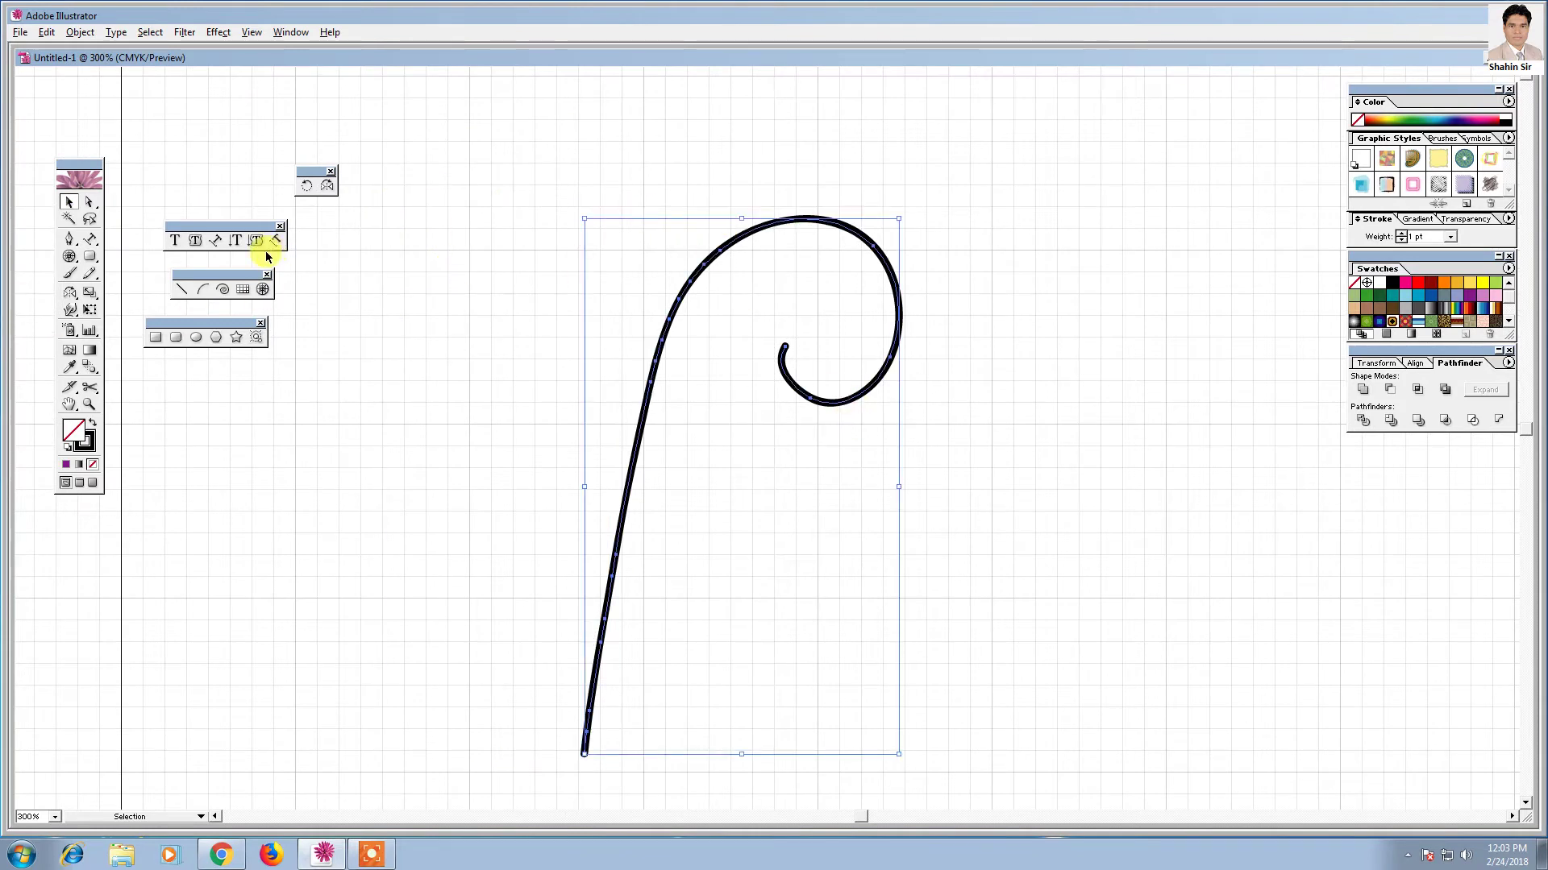
- Reflect a new mirrored copy of the curl sharing its base, then select both curls
left_click(325, 188)
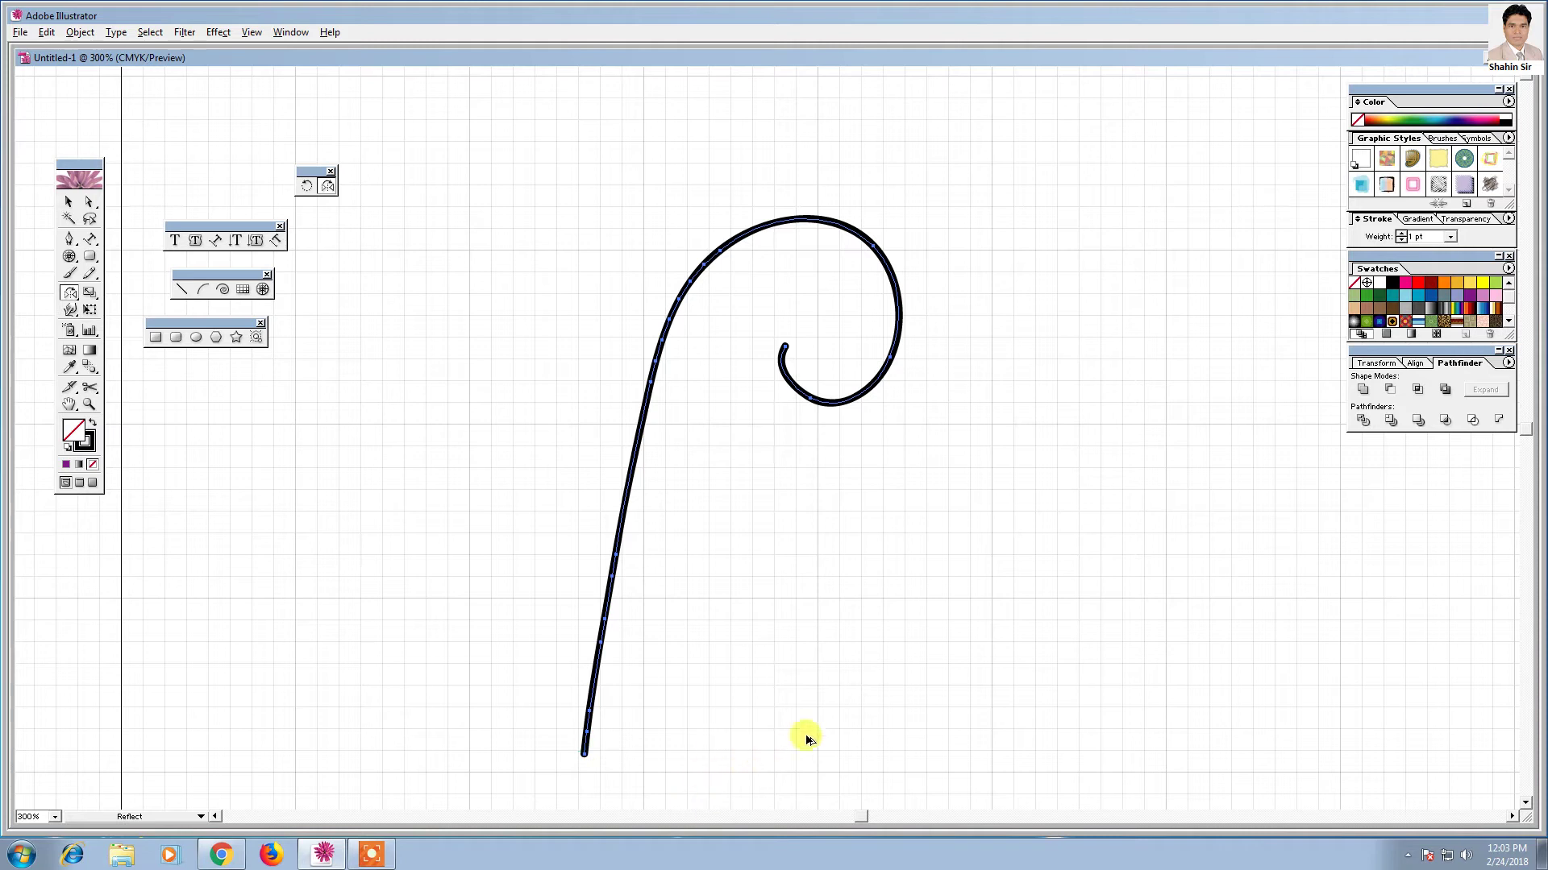
mouse_move(860, 735)
left_mouse_down()
mouse_move(470, 274)
mouse_move(362, 669)
left_mouse_up()
left_click(69, 202)
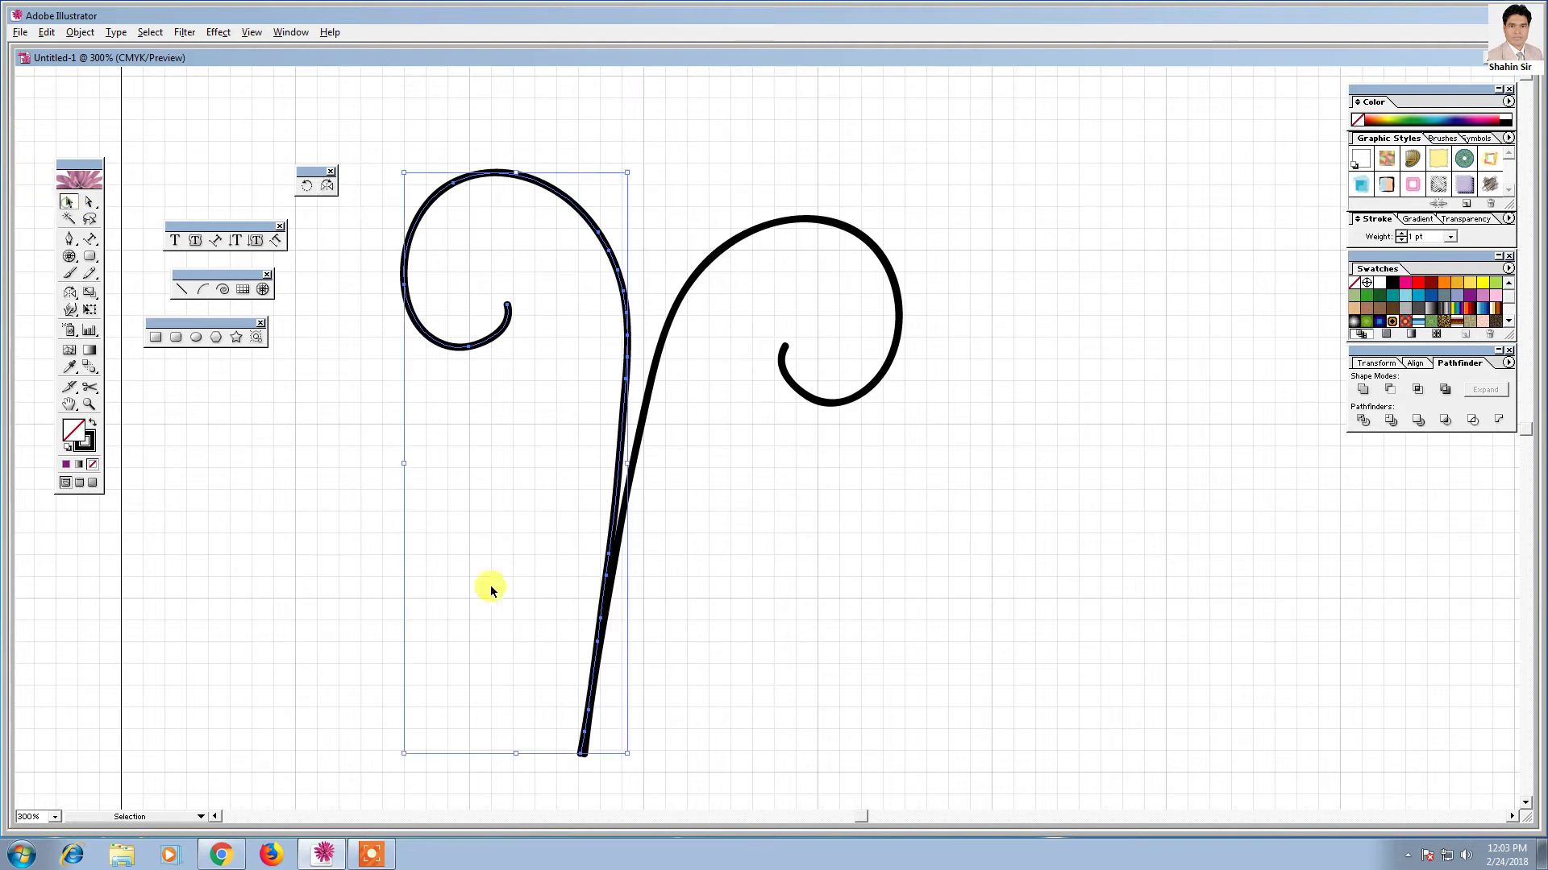
left_click_drag(769, 442, 768, 495)
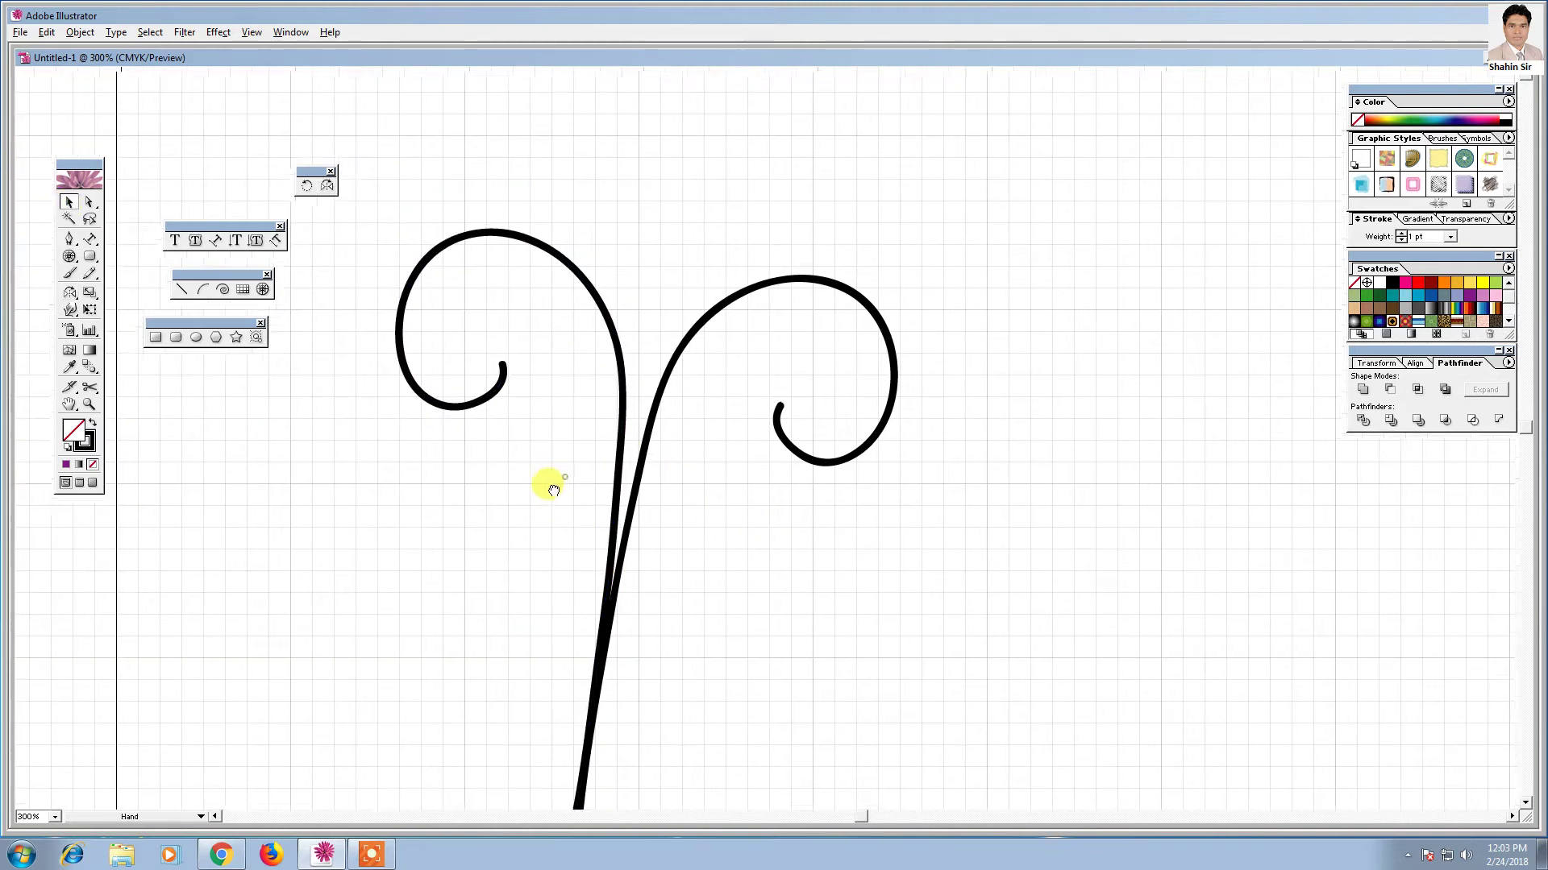
left_click_drag(504, 432, 830, 695)
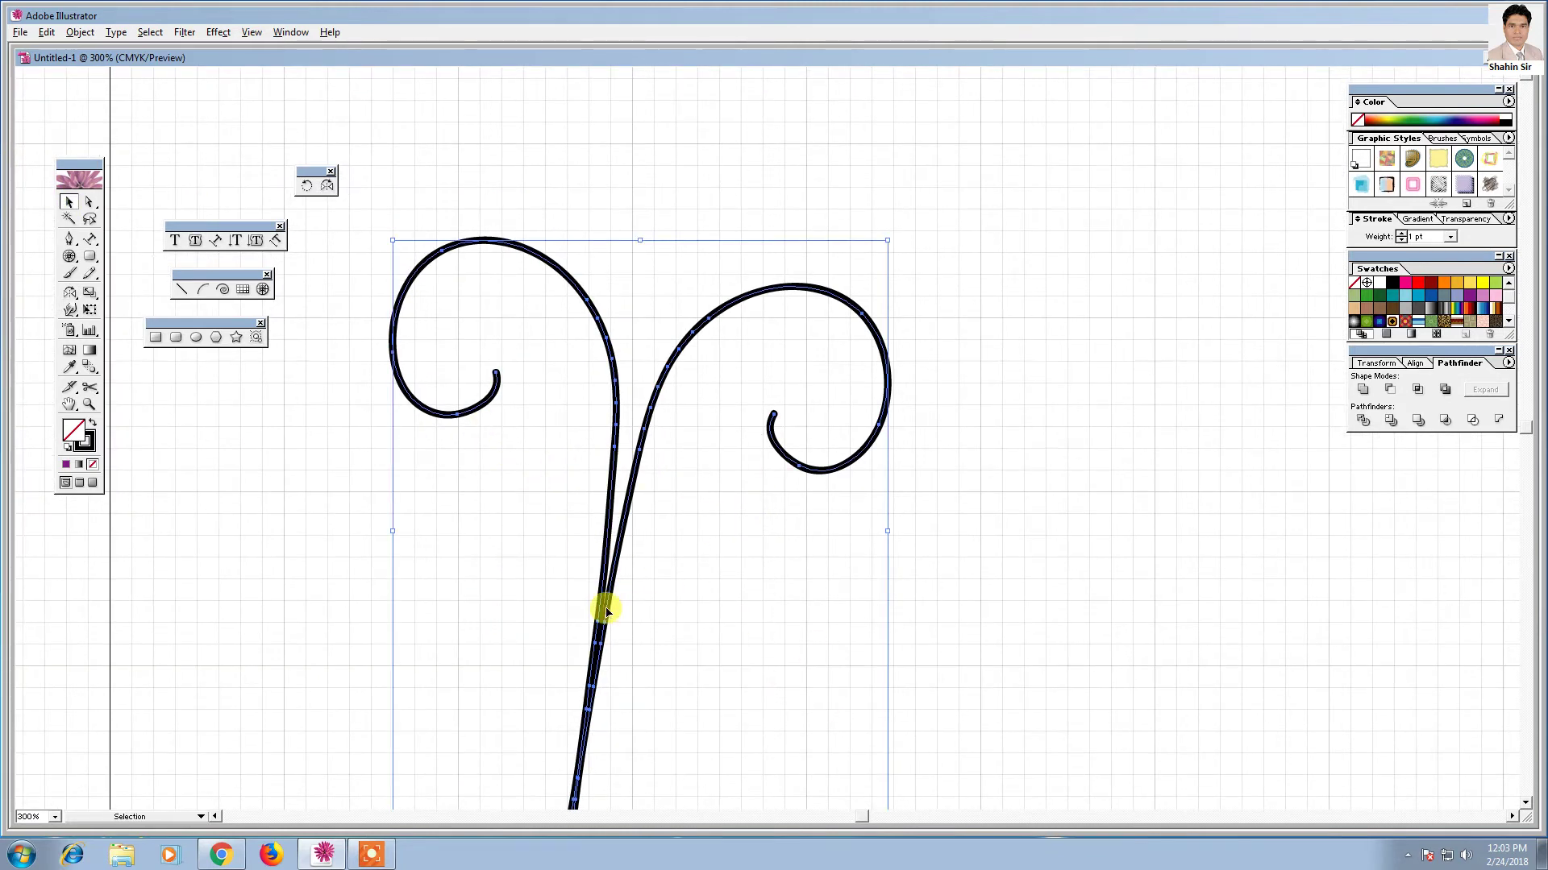
- Duplicate the curl pair twice, placing each copy higher up the stem
left_click_drag(606, 613, 643, 377)
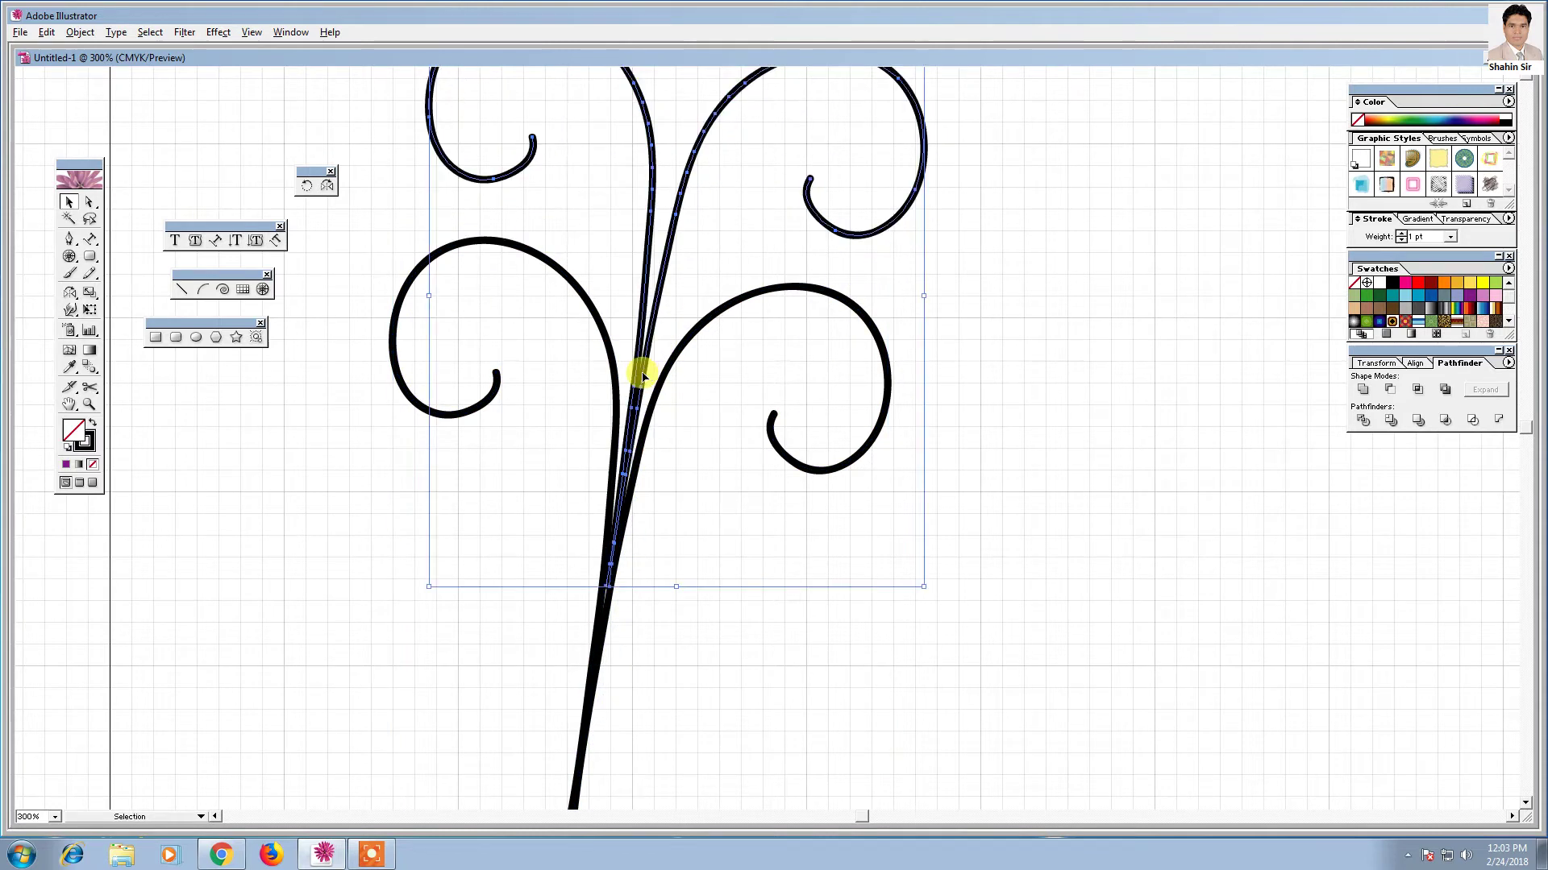
left_click(753, 663)
scroll(933, 481, "up", 3)
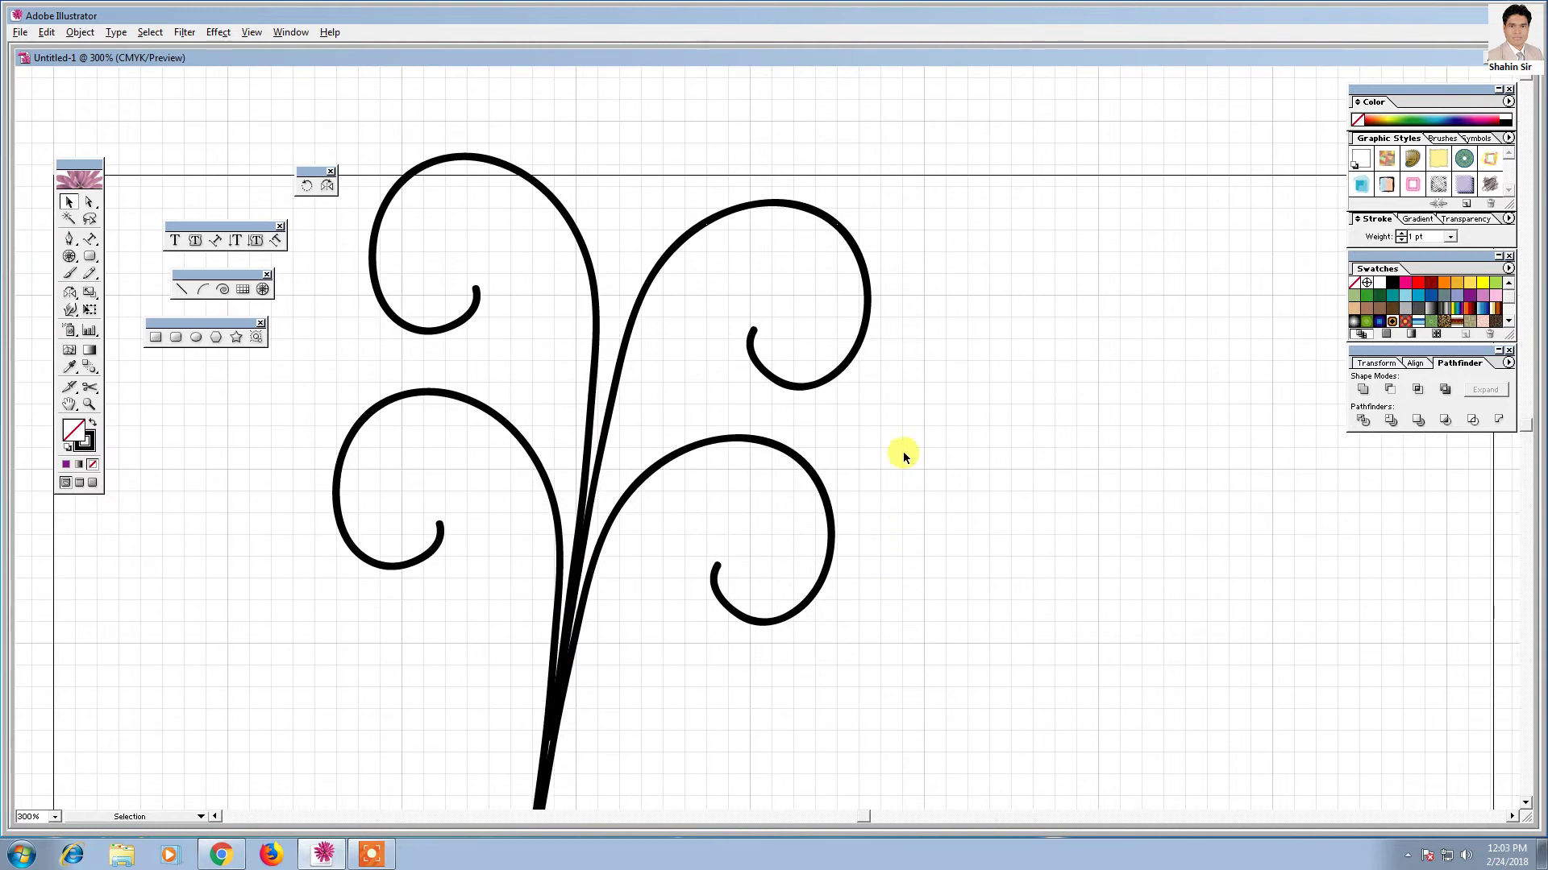
scroll(903, 451, "up", 1)
left_click(621, 642)
scroll(632, 709, "up", 2)
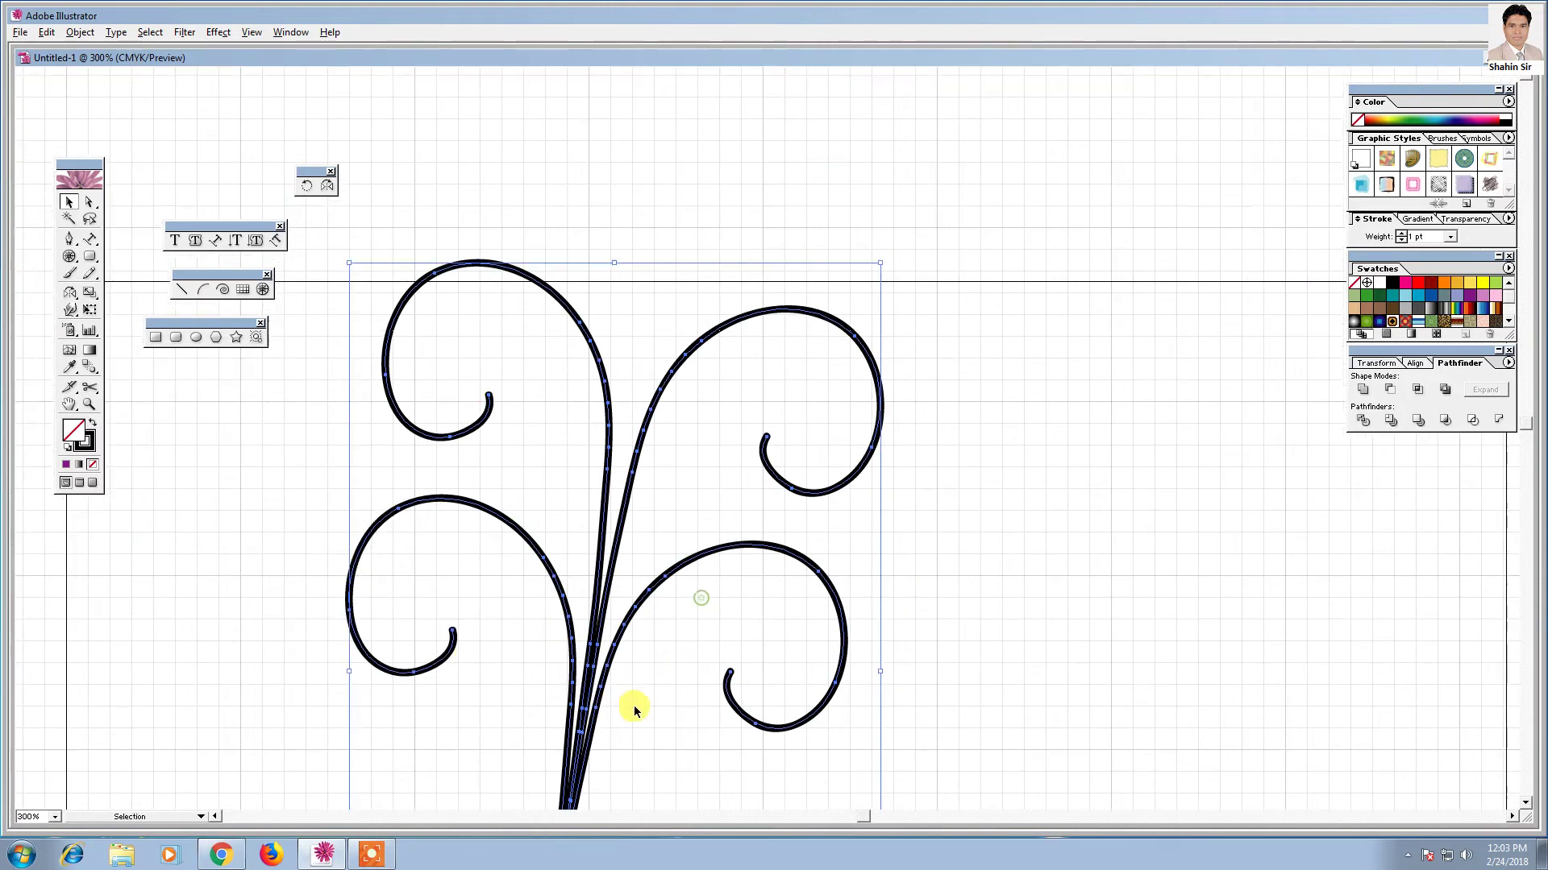
left_click_drag(582, 745, 656, 260)
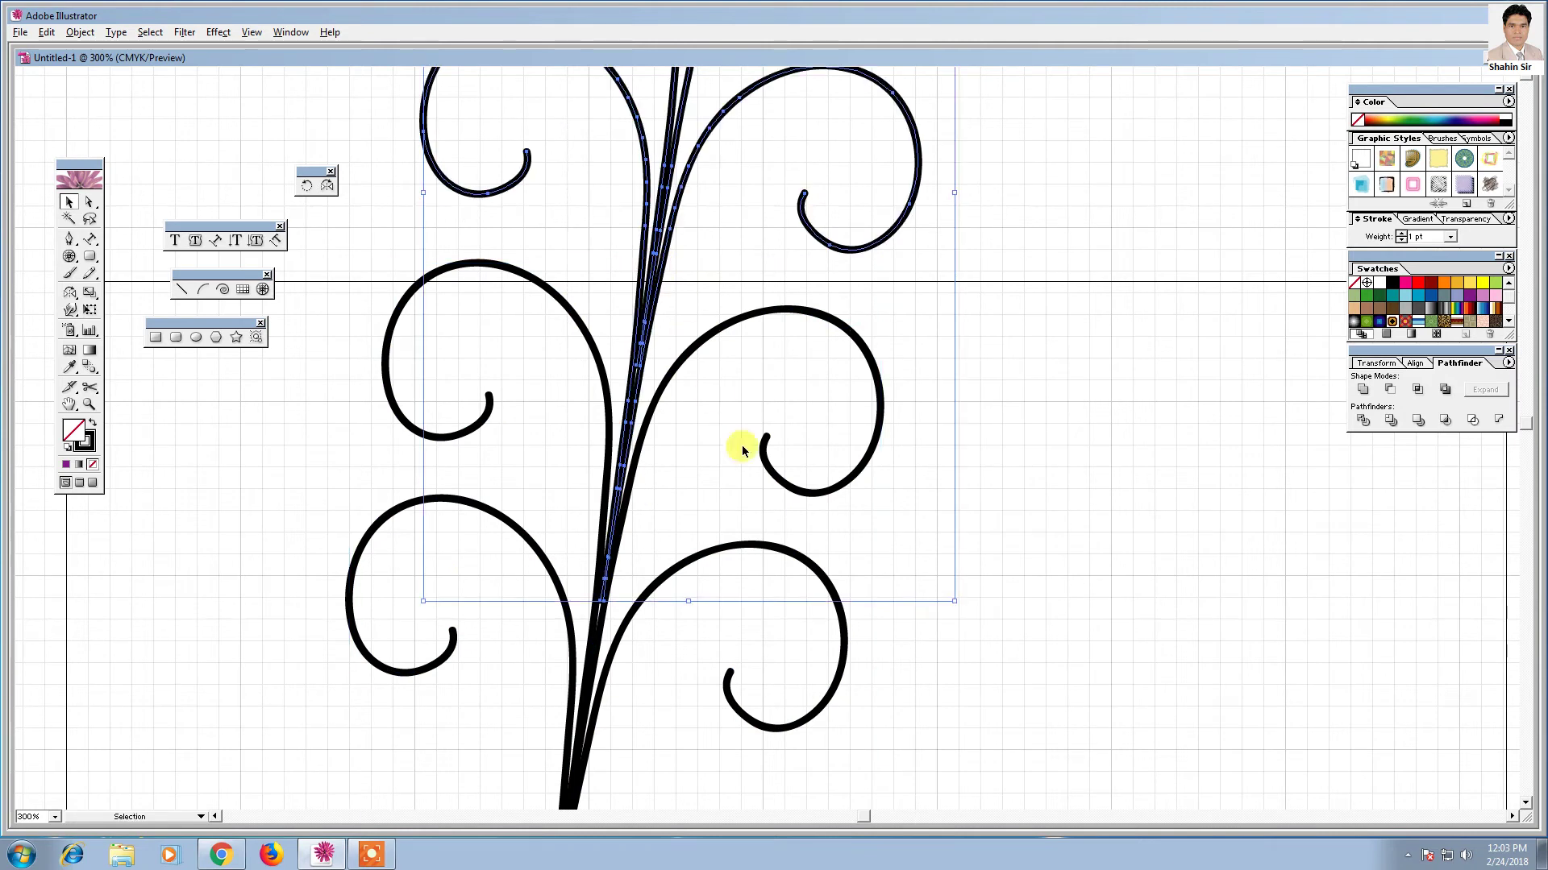
- Zoom out over the whole ornament, deleting and then restoring the top swirl
left_click_drag(1045, 270, 1005, 597)
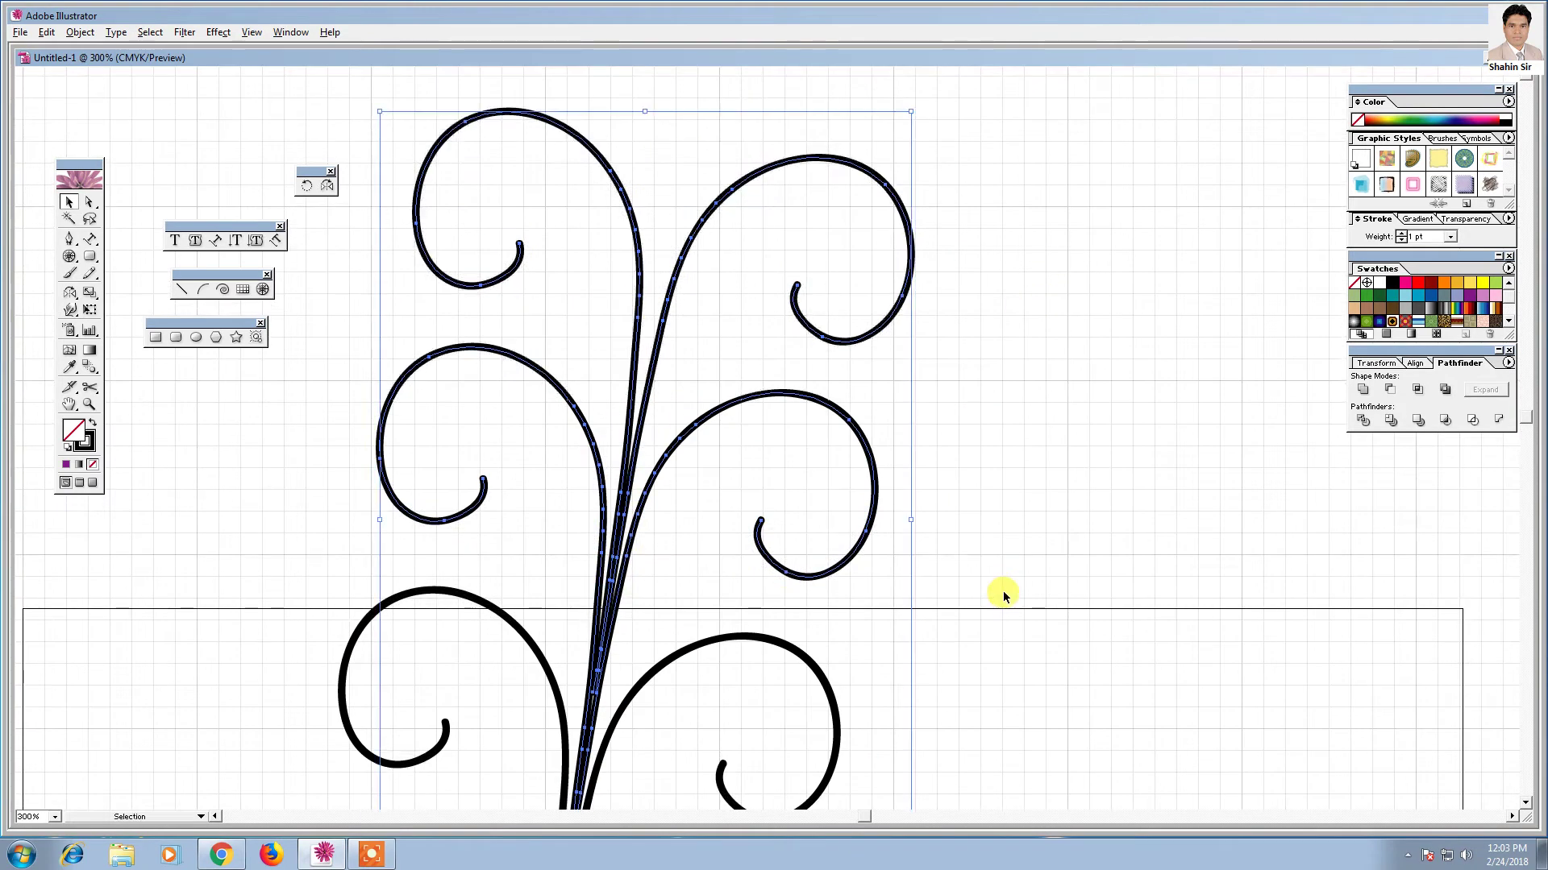
left_click_drag(1005, 292, 998, 406)
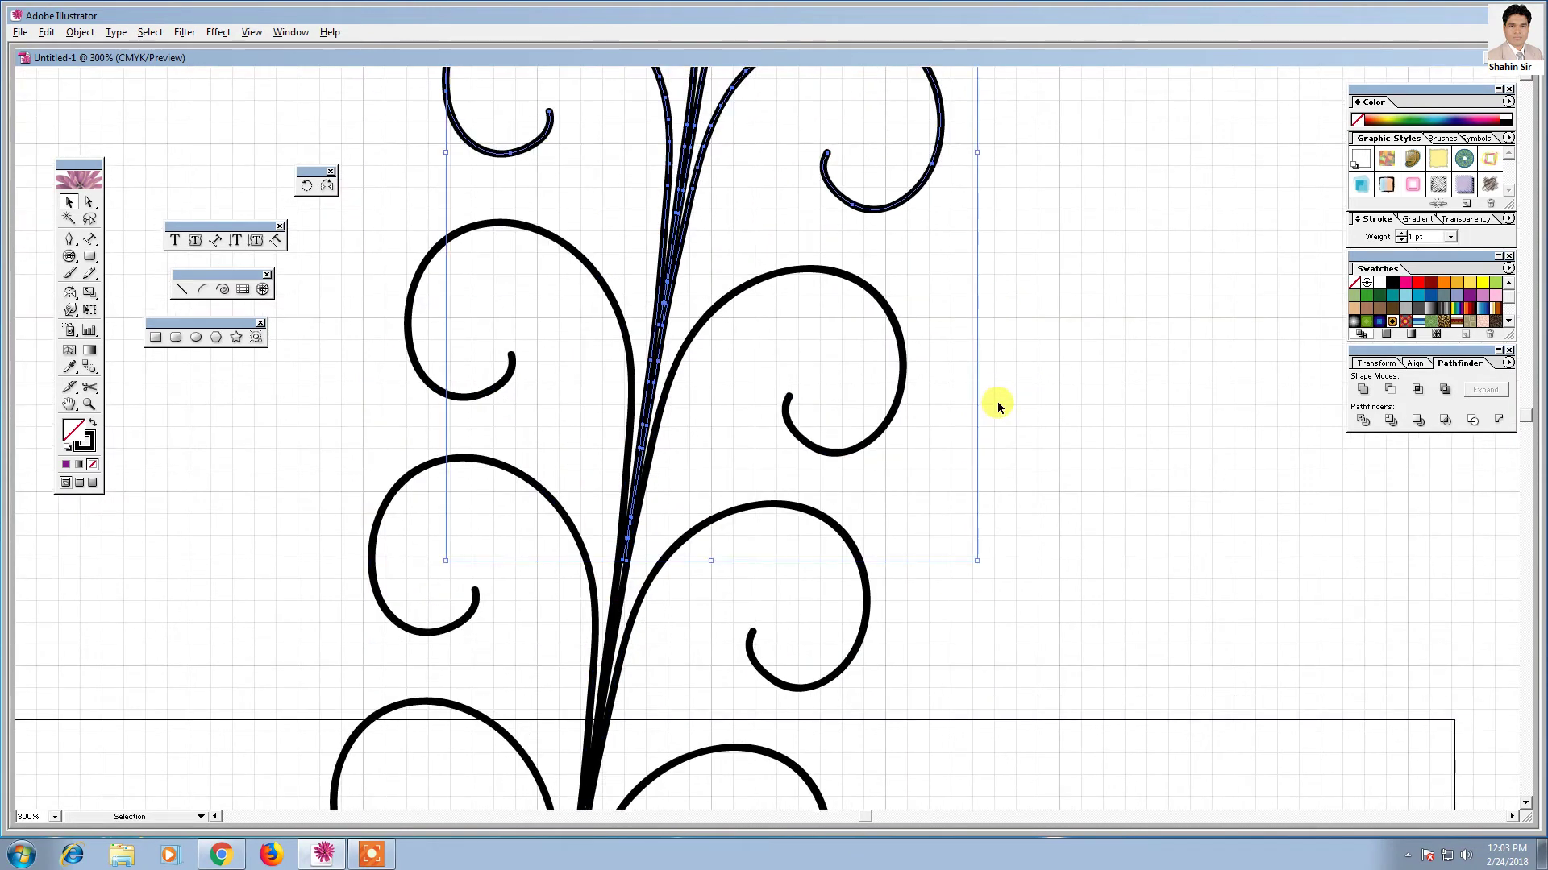
key("ctrl+minus")
key("ctrl+minus")
scroll(992, 483, "down", 1)
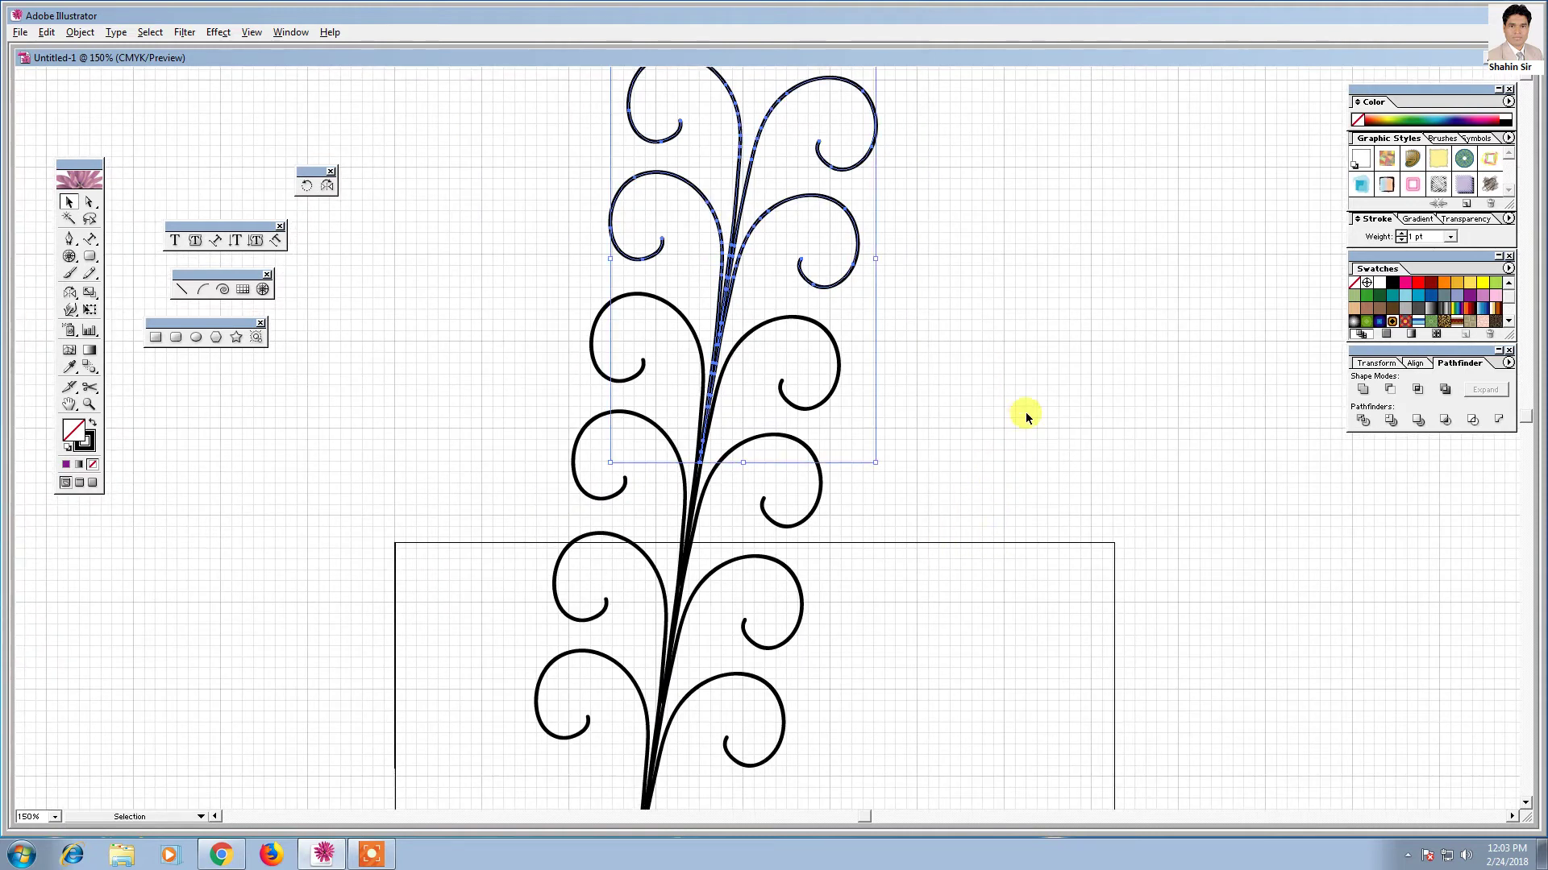
scroll(1028, 413, "up", 1)
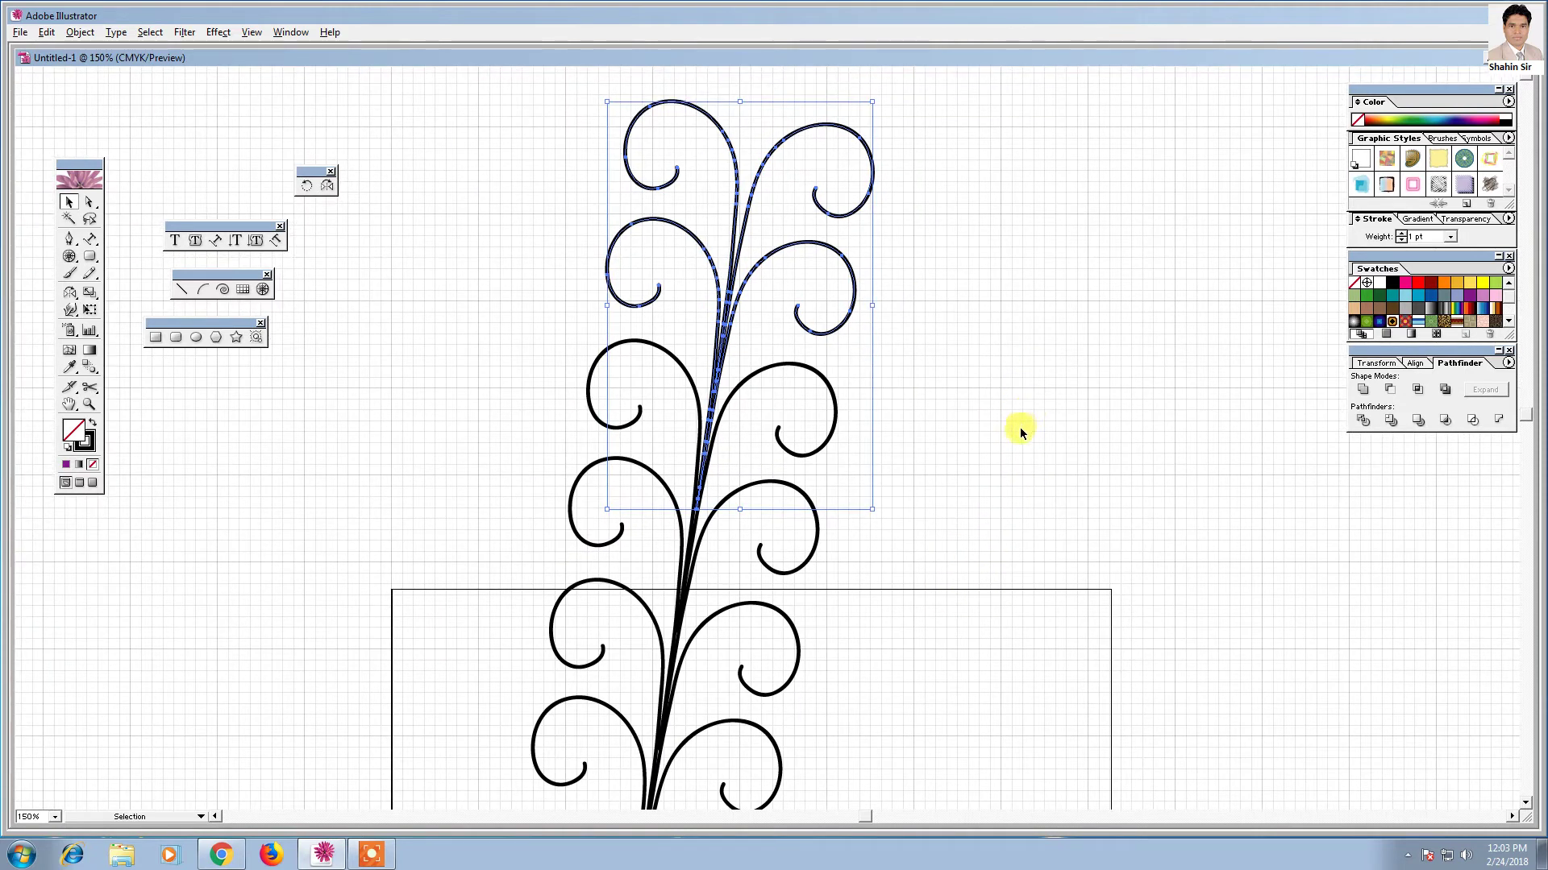
key("Delete")
key("ctrl+z")
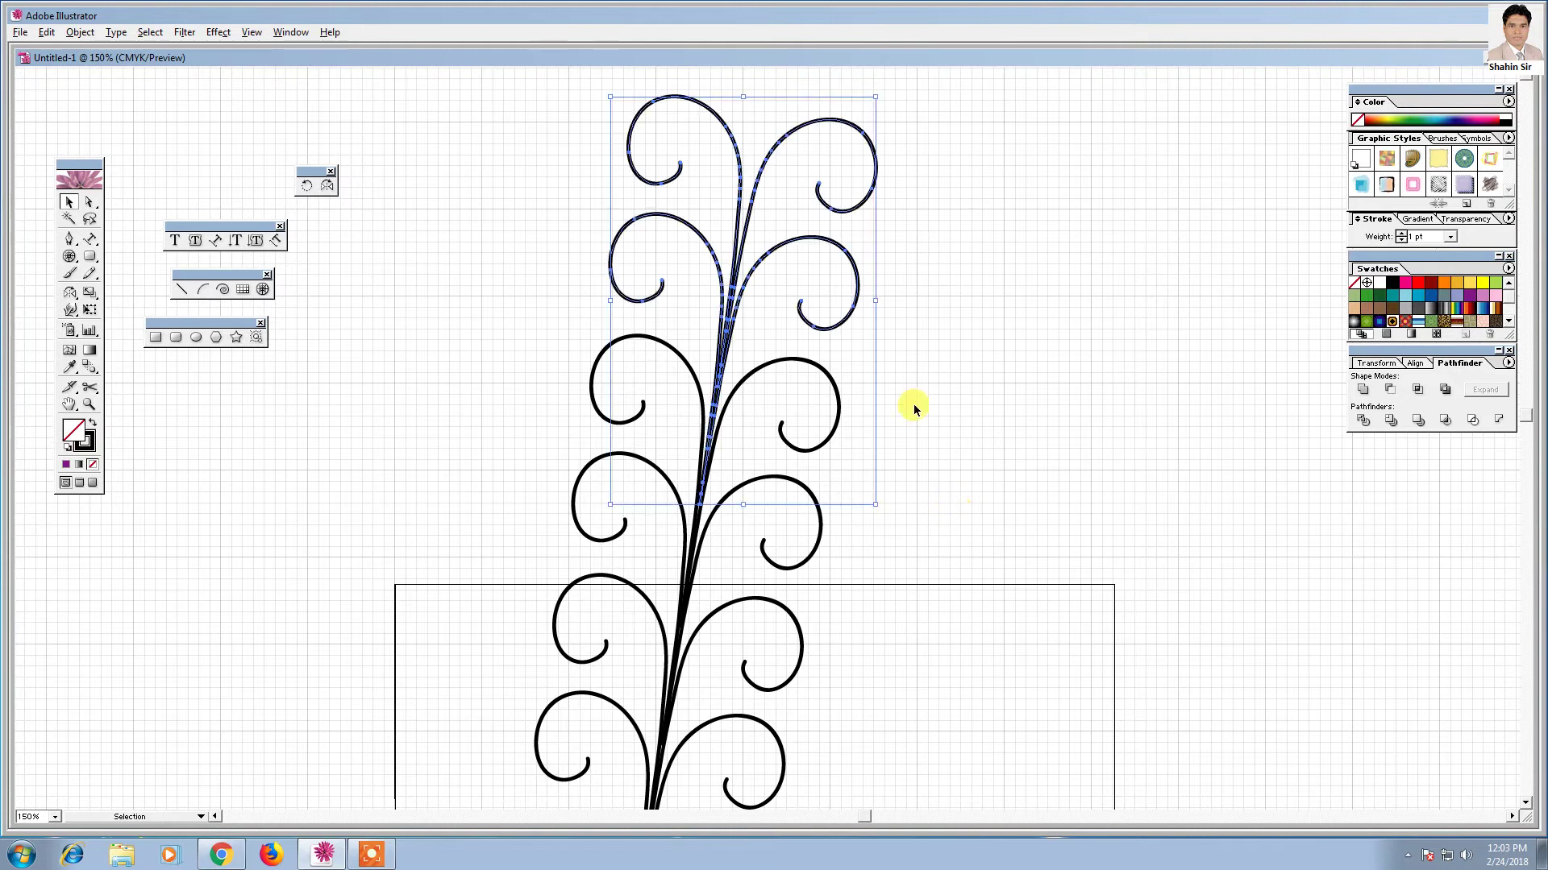
- Deselect the top swirl and zoom back in on the lower swirls
left_click(973, 247)
left_click_drag(955, 116, 637, 219)
left_click(636, 226)
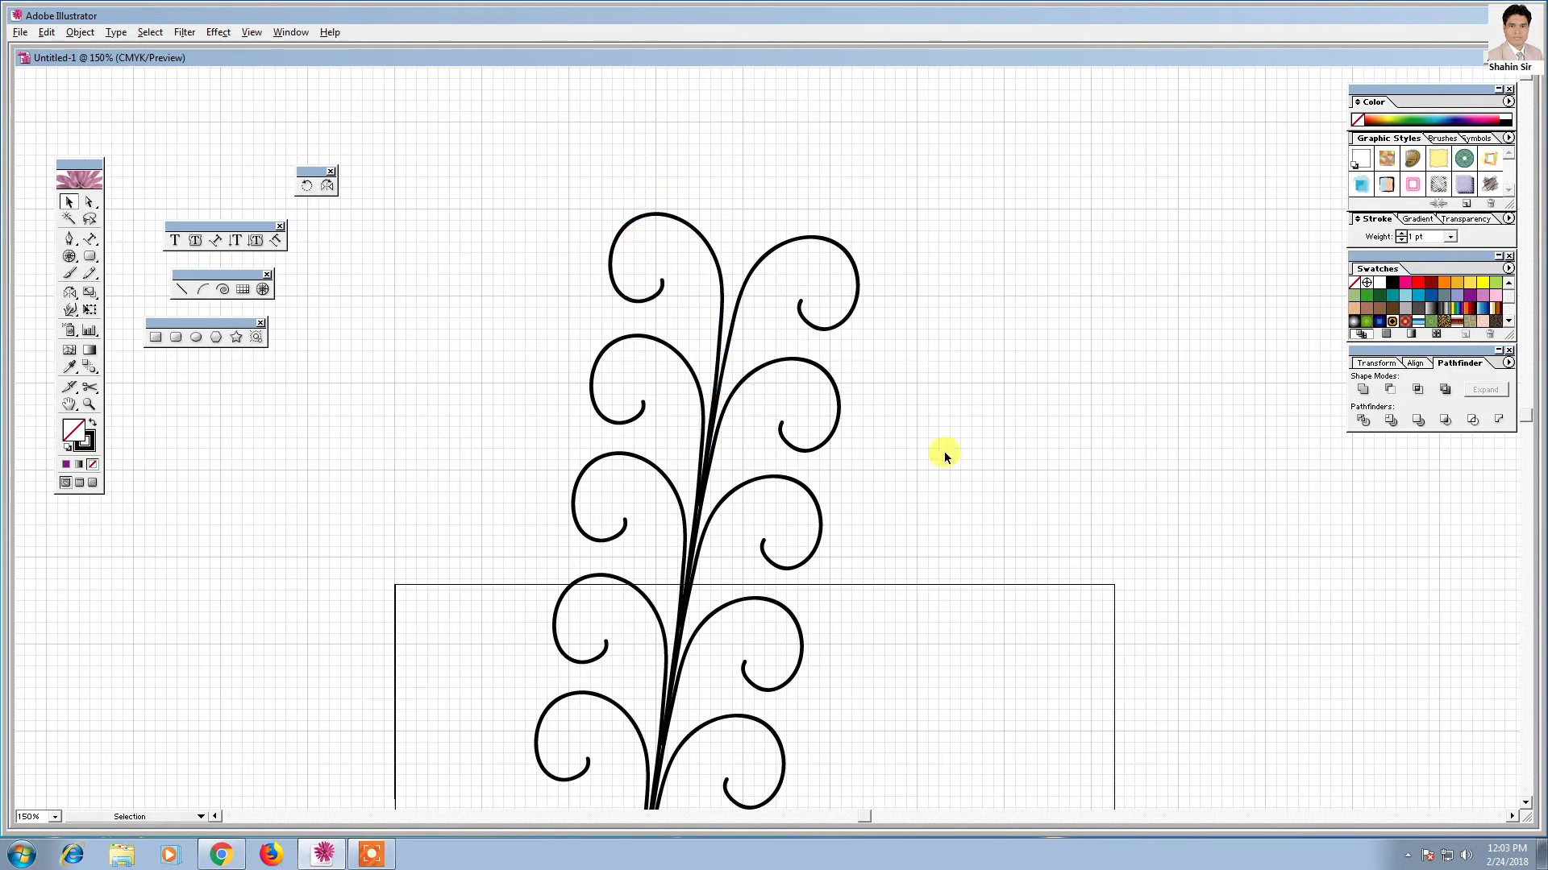
left_click_drag(955, 580, 1005, 411)
key("ctrl+equal")
key("ctrl+equal")
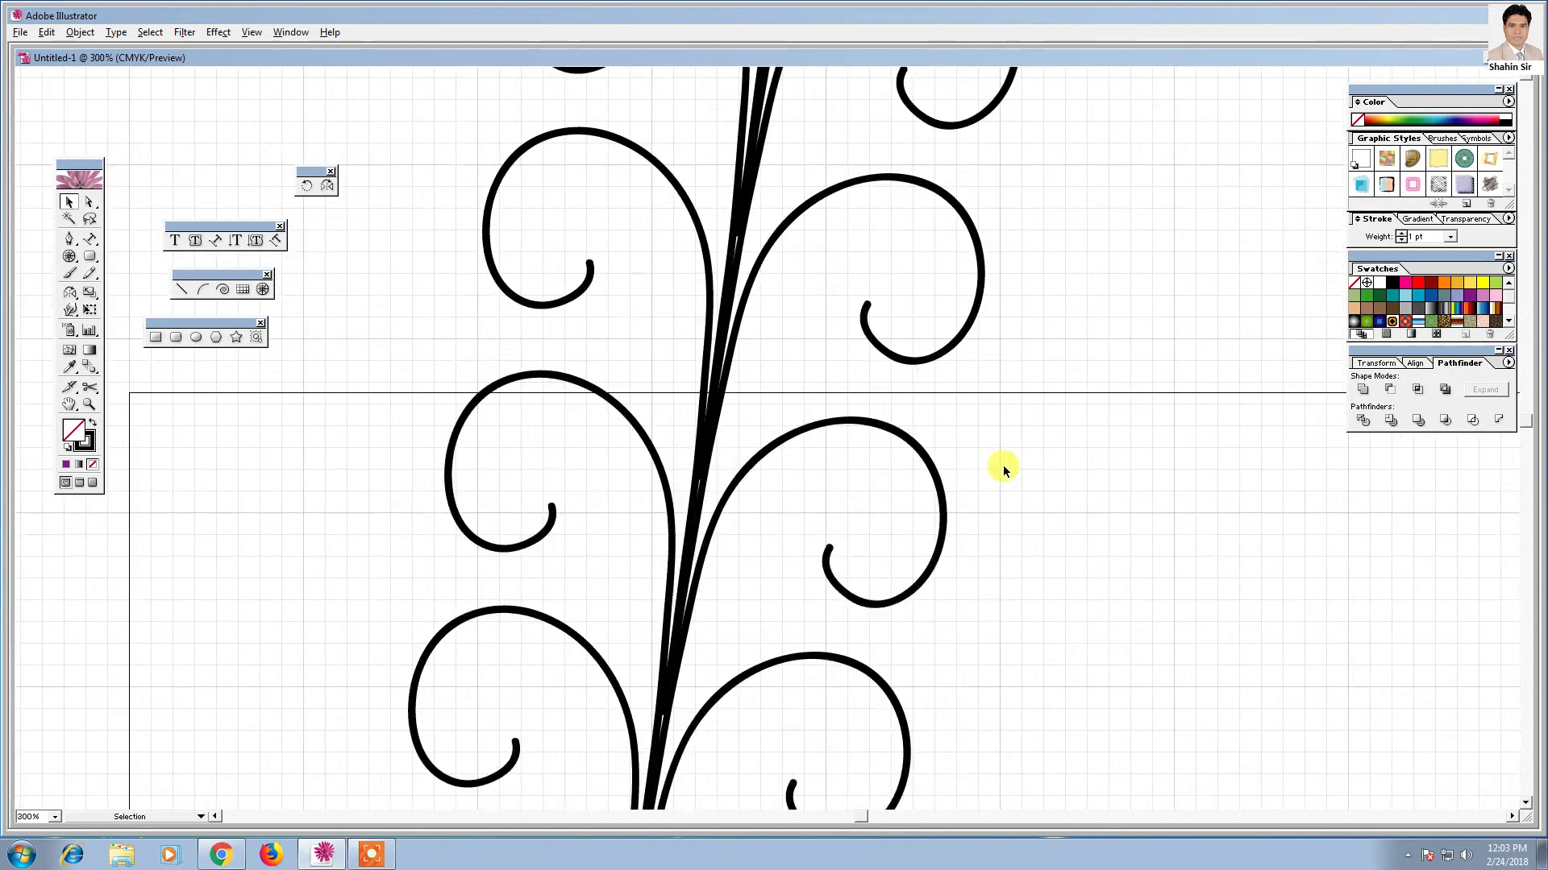
key("ctrl+equal")
key("ctrl+equal")
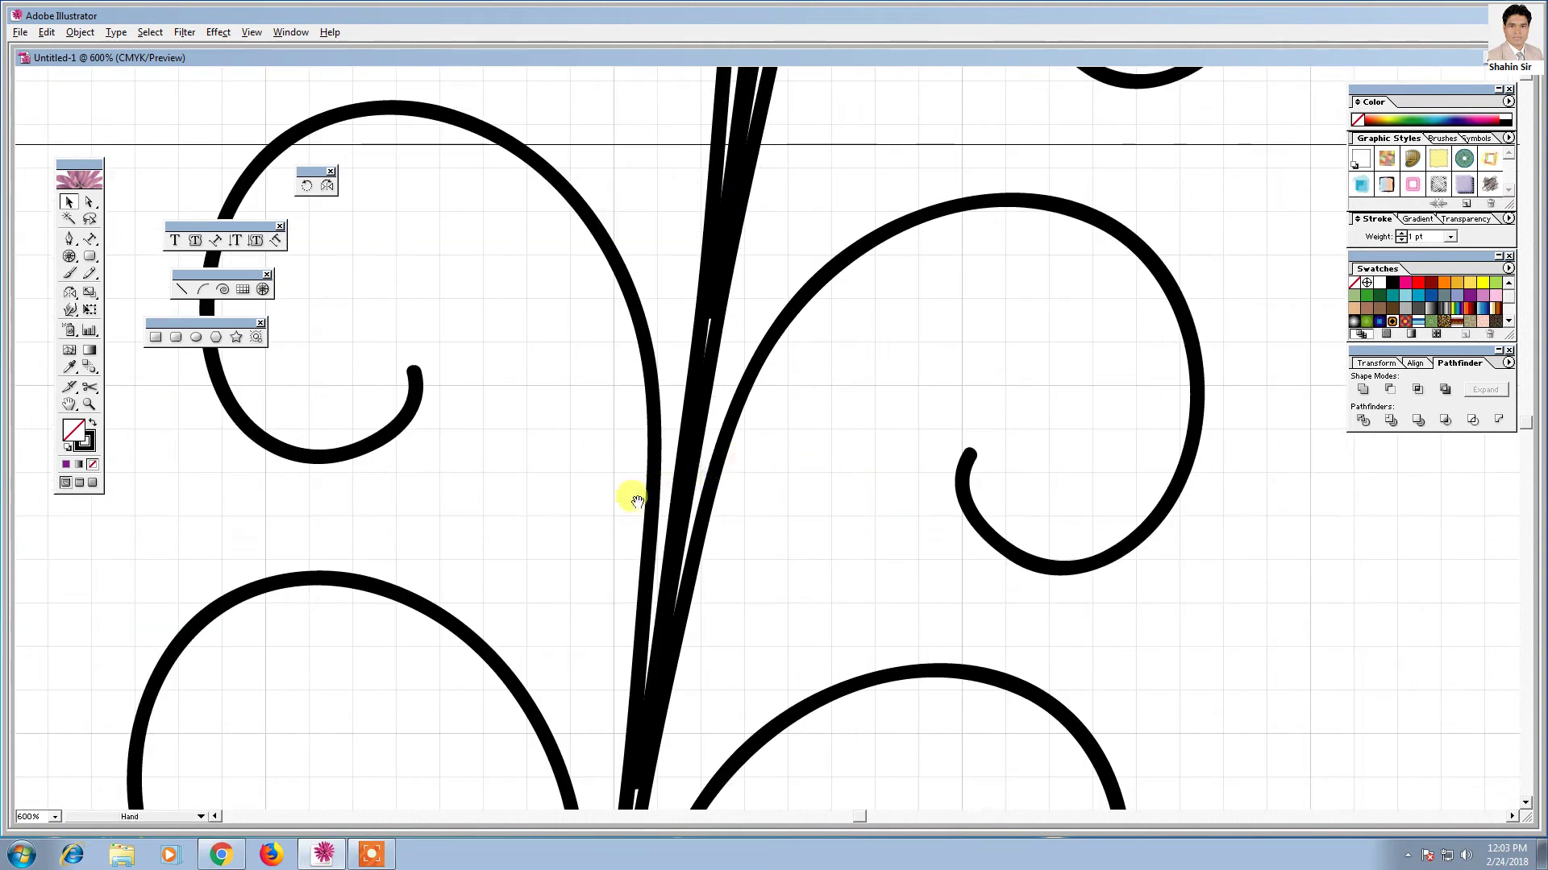
- Draw a Pen leaf outline beside the lower-left curl, curving up to its top tip
left_click(75, 238)
key("space")
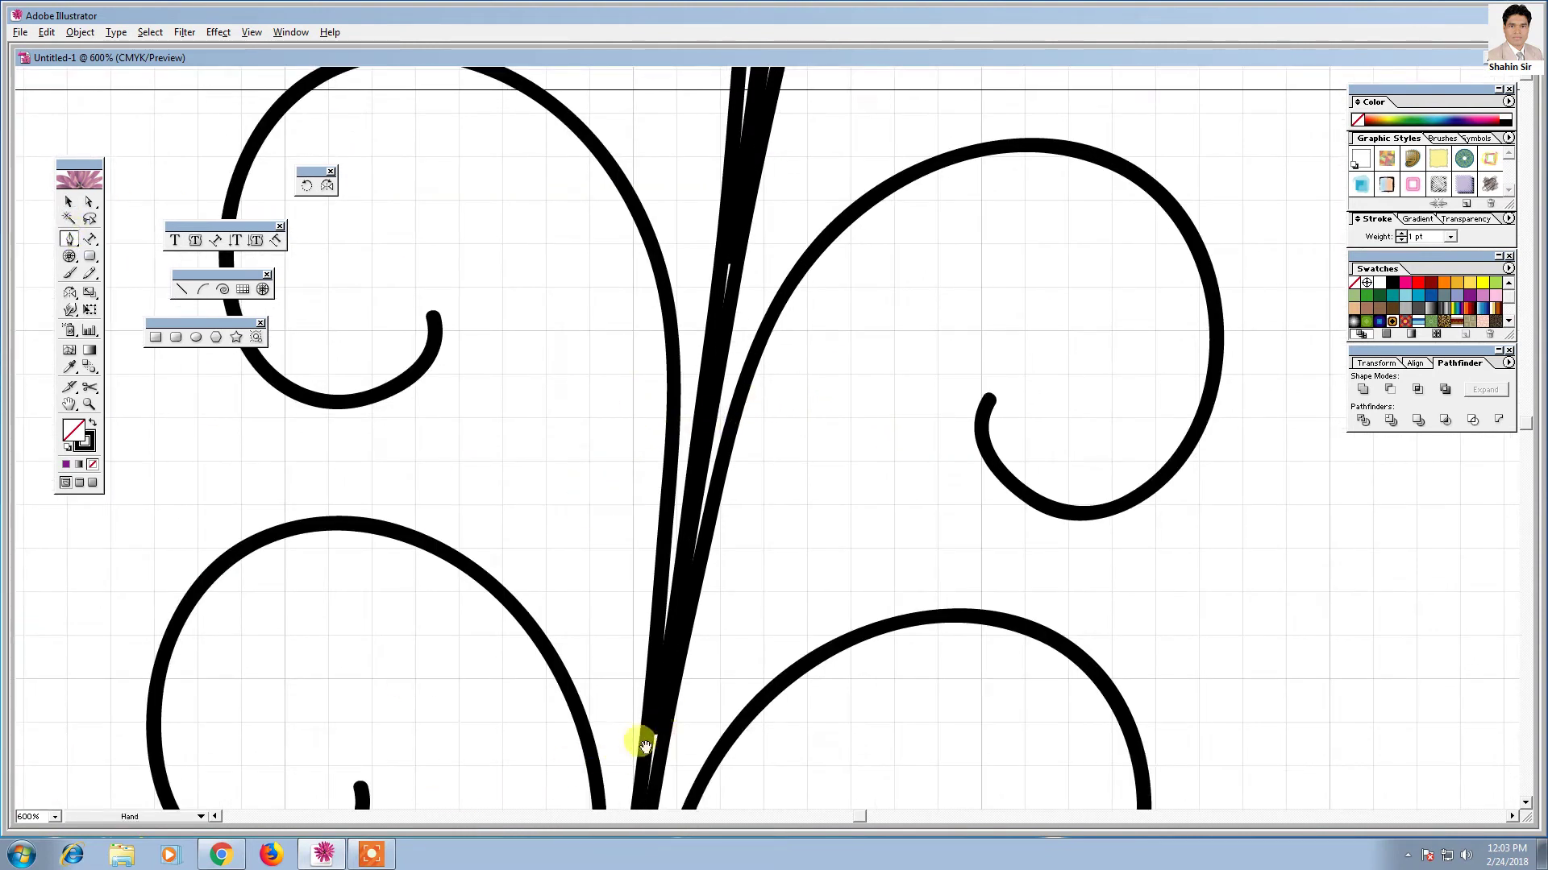
left_click_drag(645, 746, 700, 676)
left_click(669, 725)
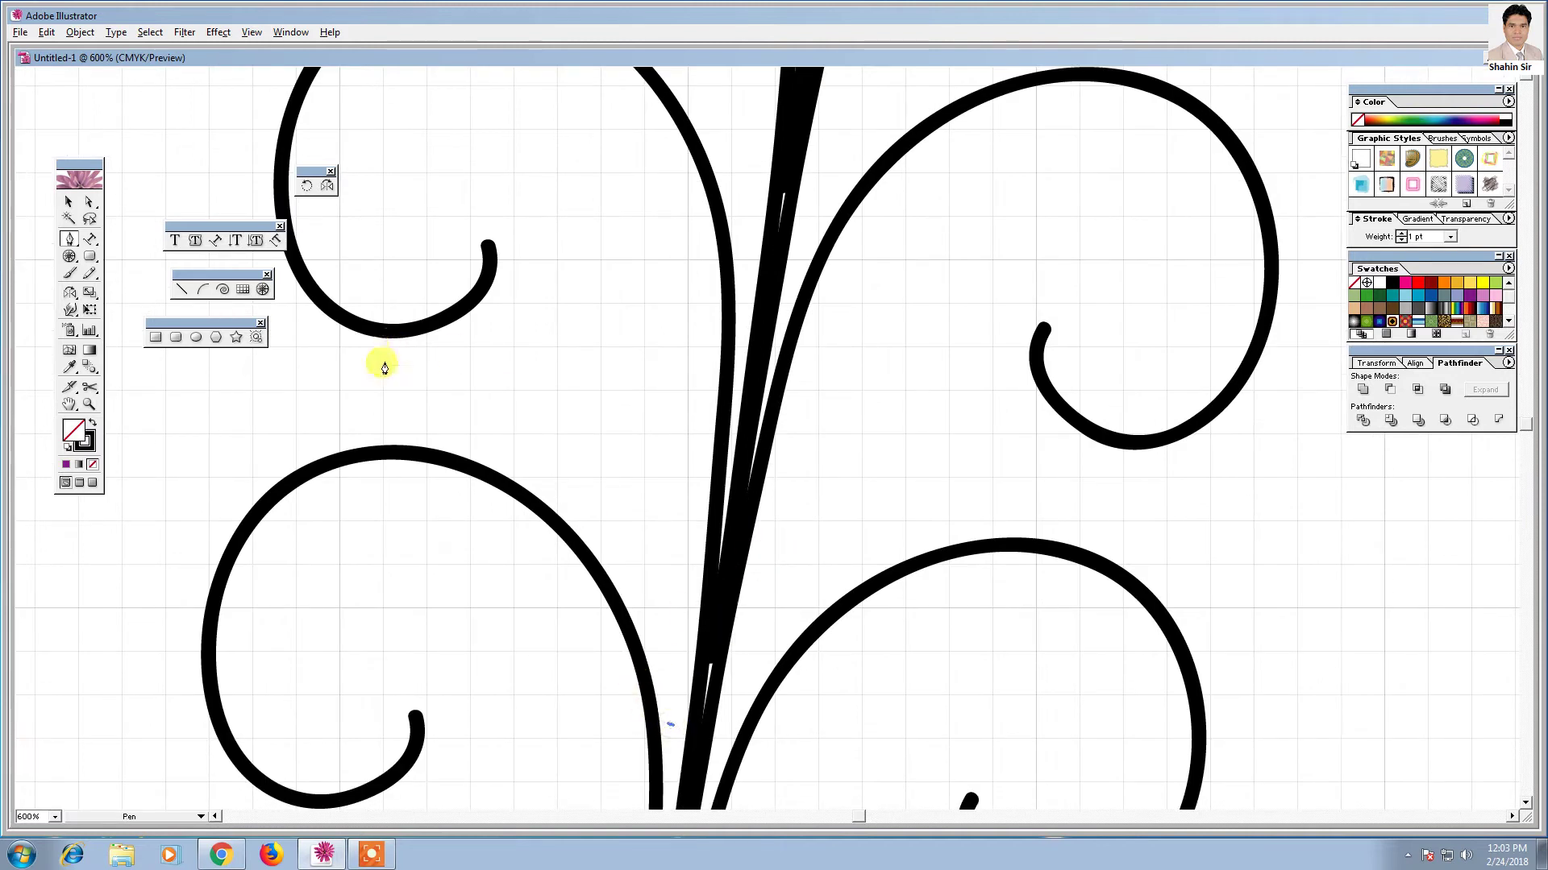
mouse_move(352, 432)
left_mouse_down()
mouse_move(78, 469)
mouse_move(54, 437)
left_mouse_up()
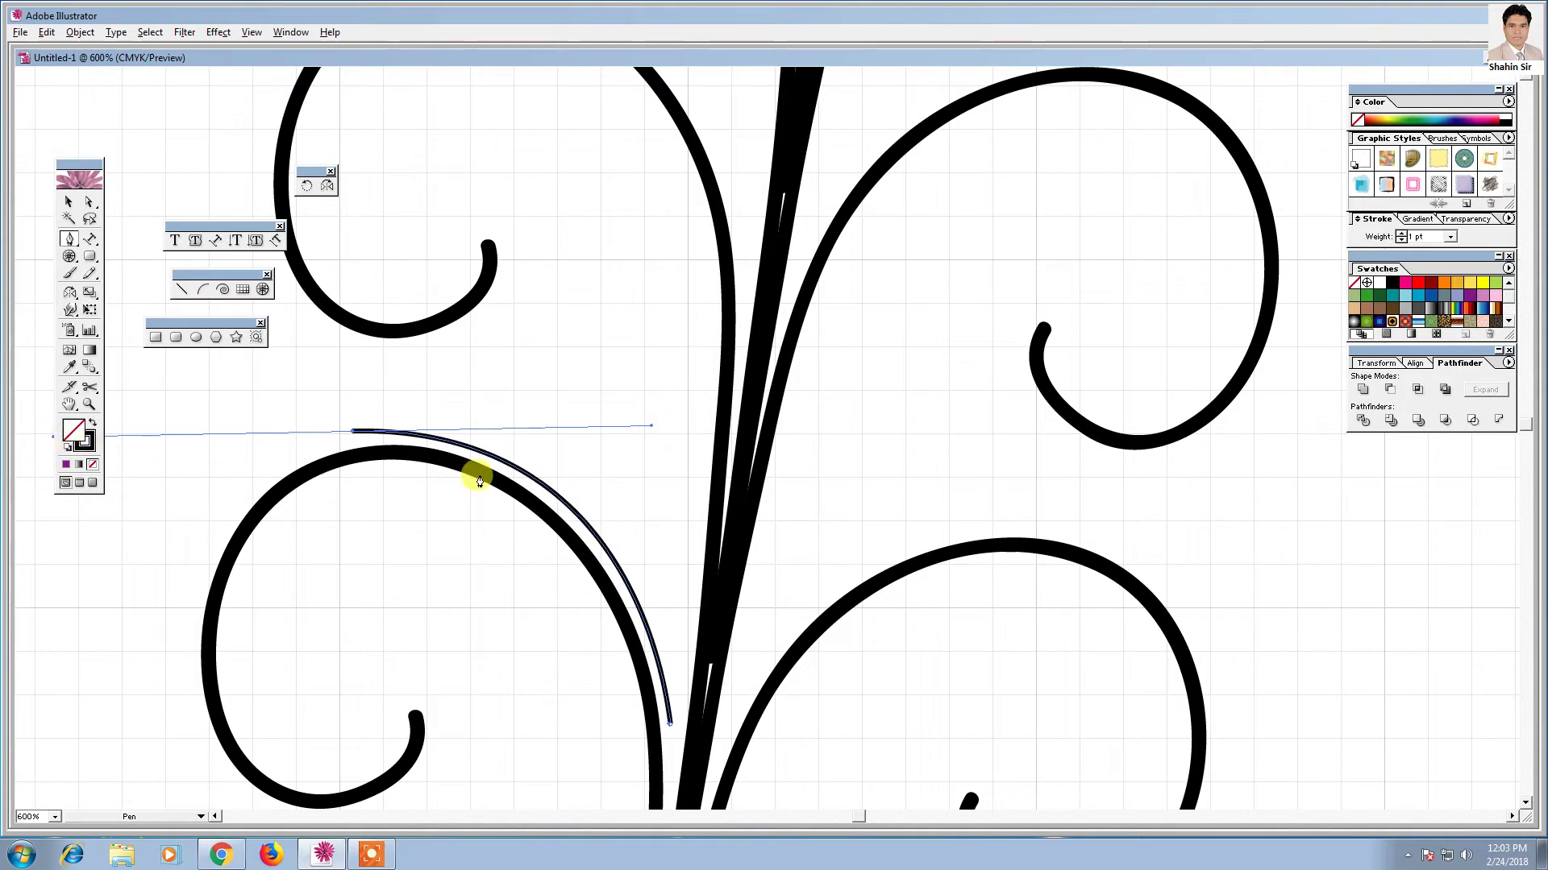
left_click(352, 433)
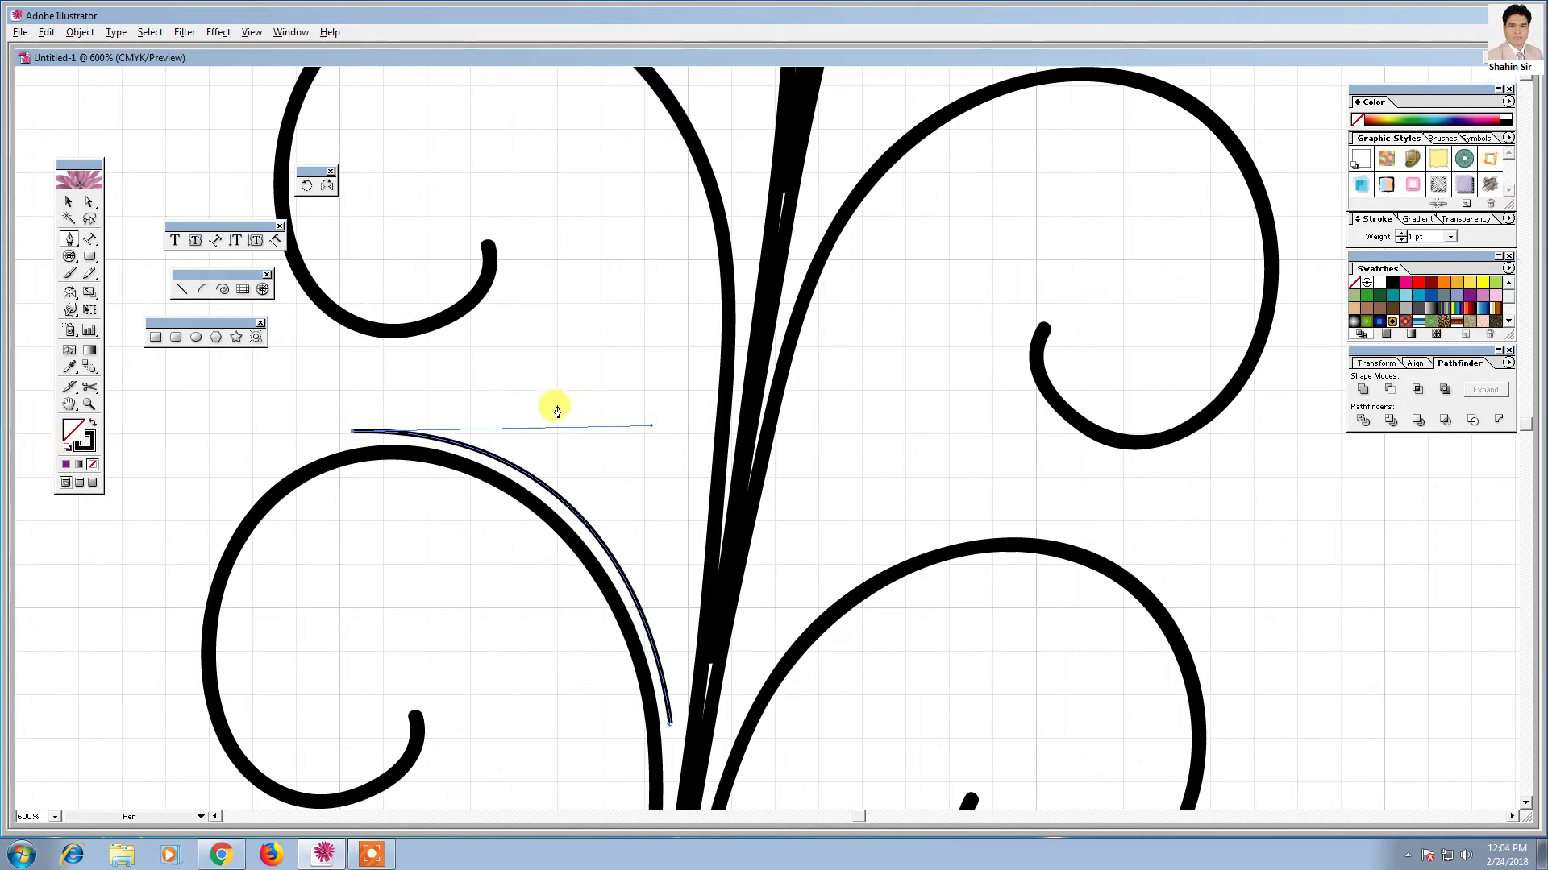
left_click_drag(549, 406, 630, 431)
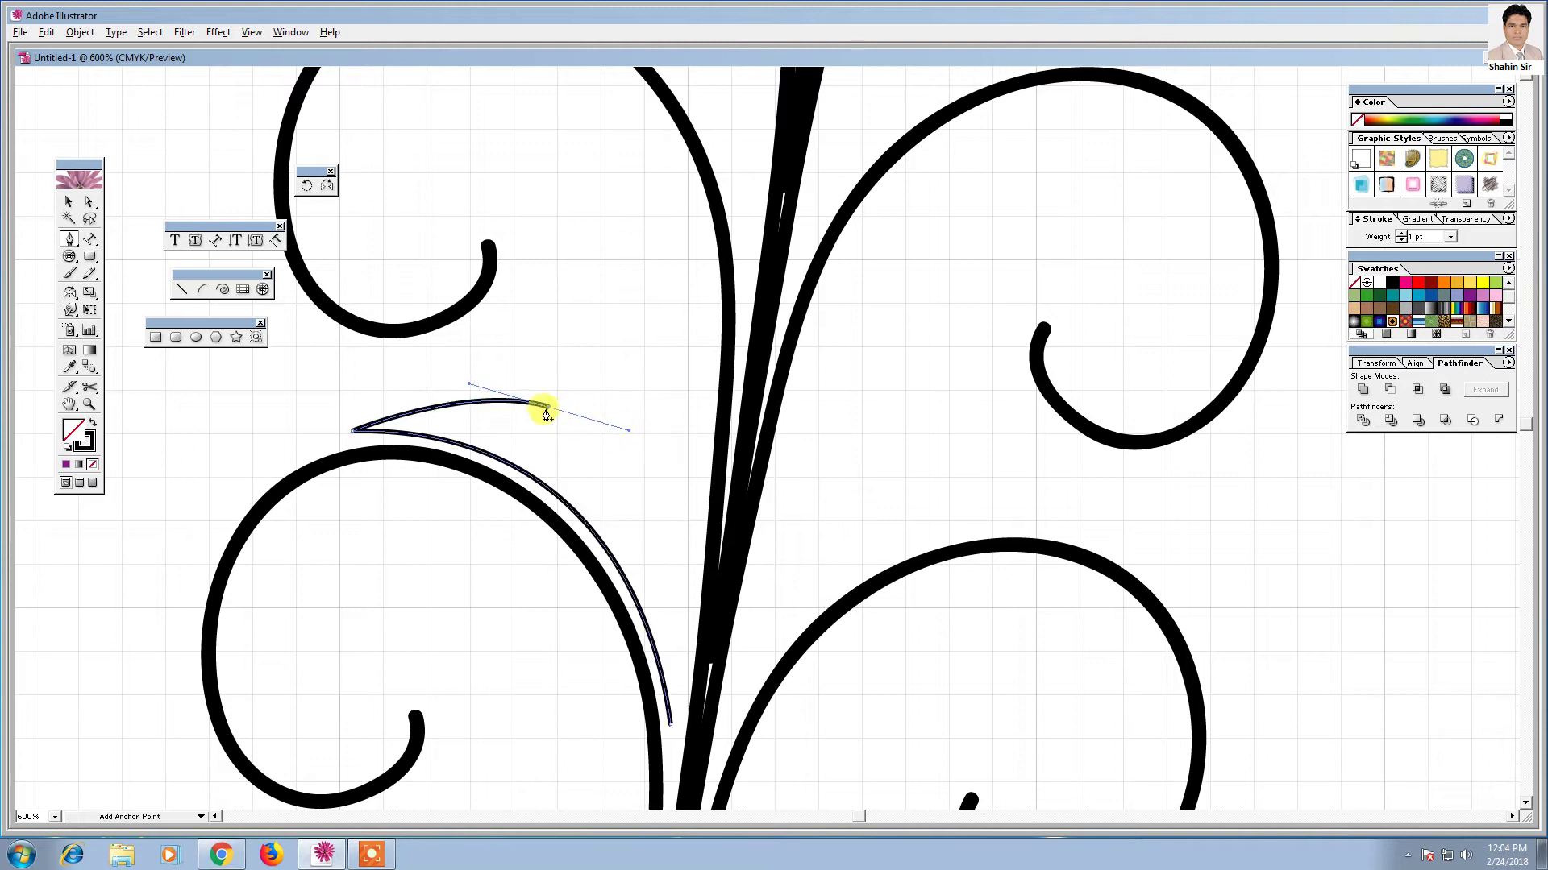
left_click(549, 407)
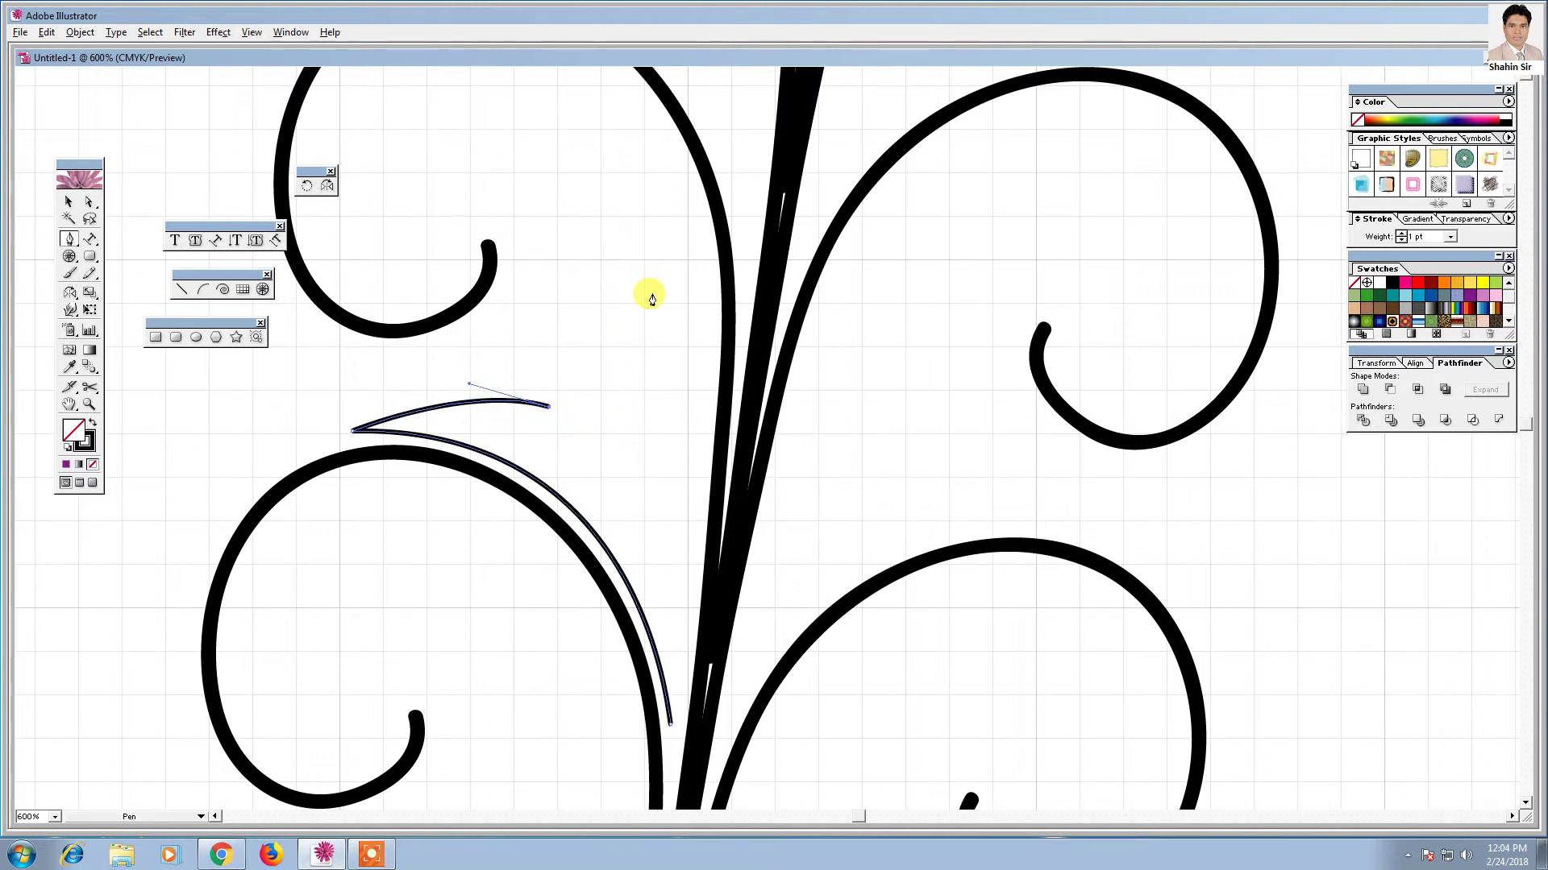
mouse_move(660, 280)
left_mouse_down()
mouse_move(773, 220)
mouse_move(738, 245)
left_mouse_up()
- Resume the unfinished leaf path and close it with a curve down to its base
key("b")
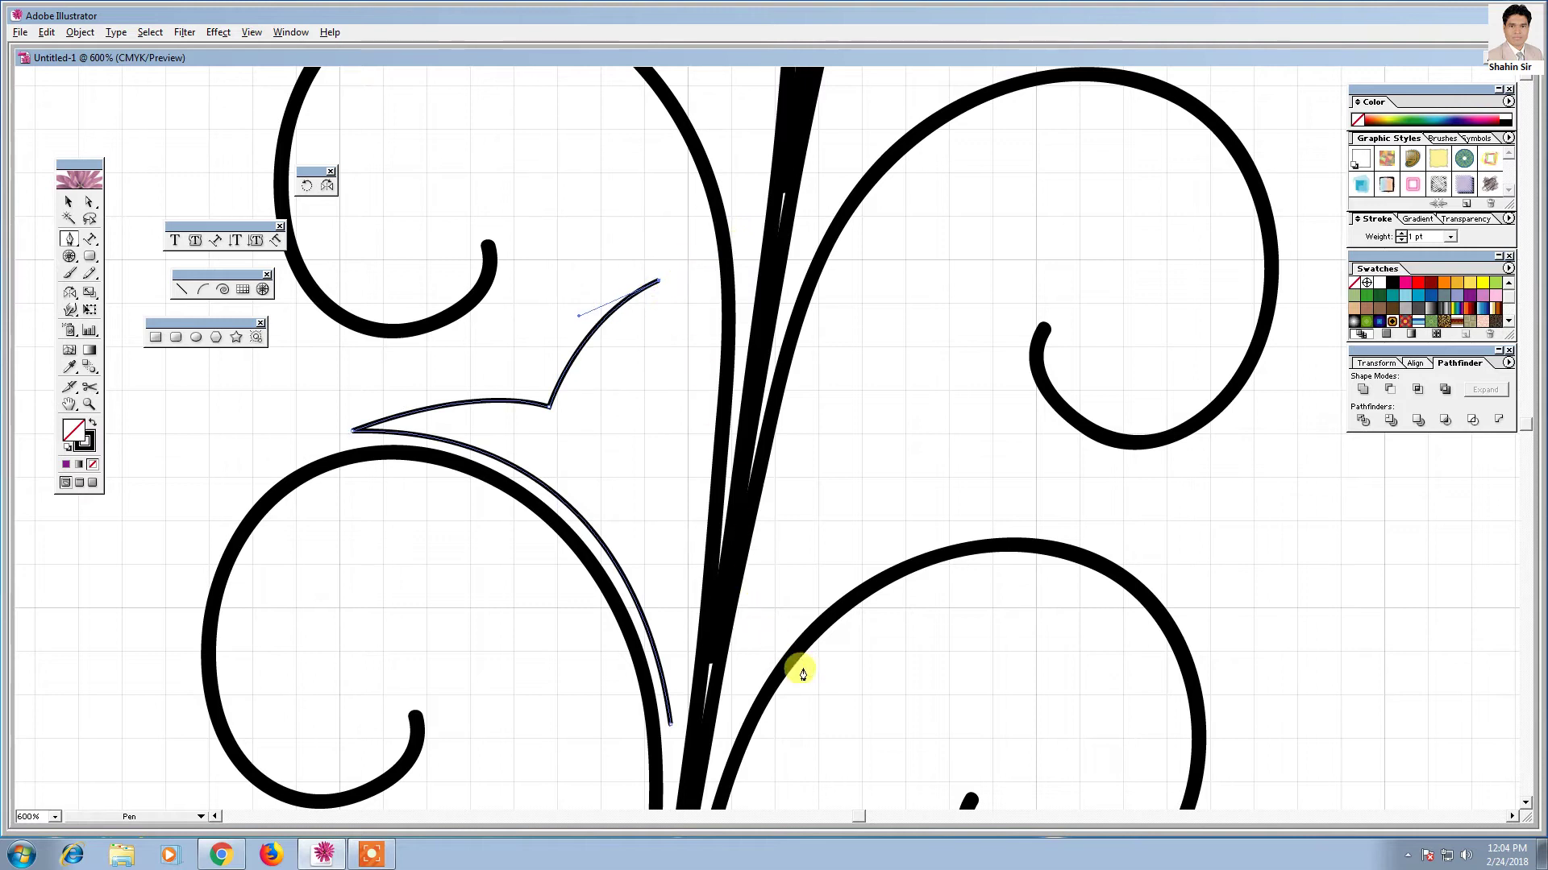
left_click_drag(802, 671, 825, 535)
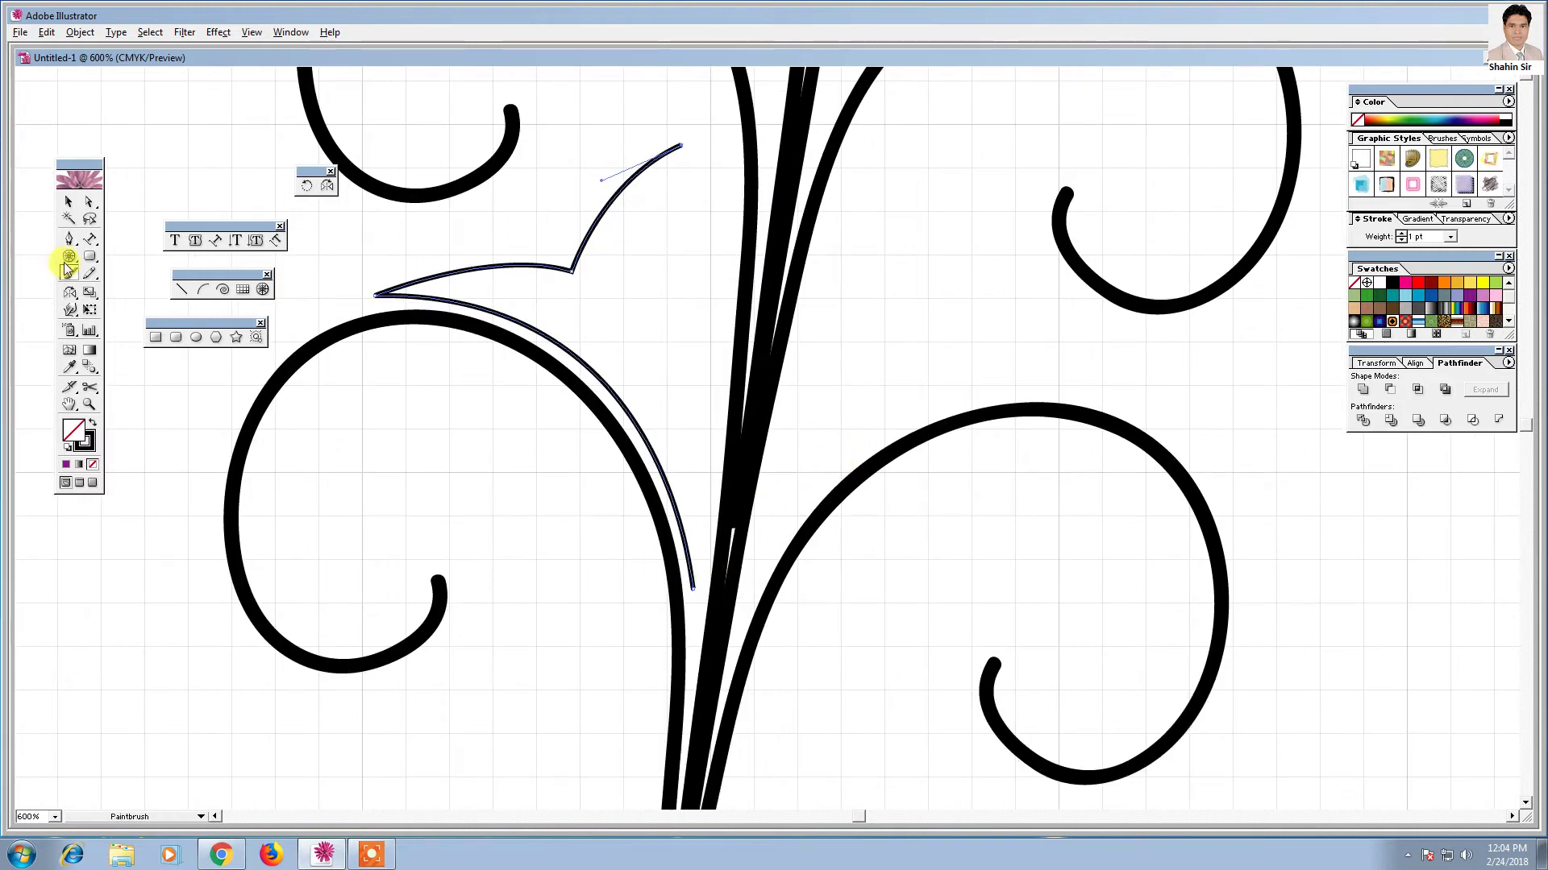
left_click(69, 239)
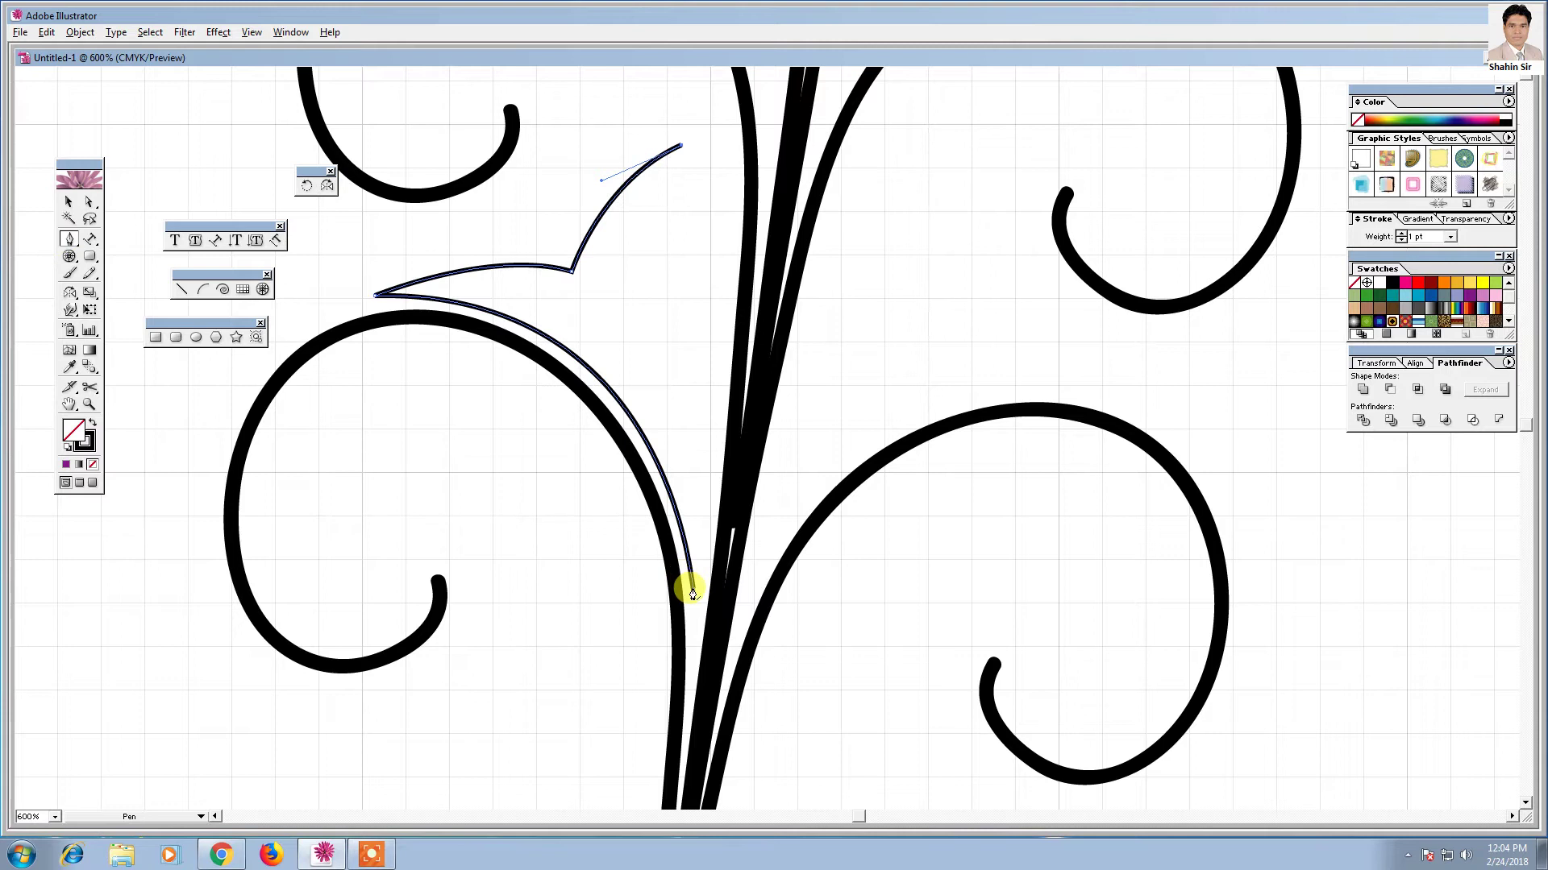
left_click_drag(692, 595, 674, 617)
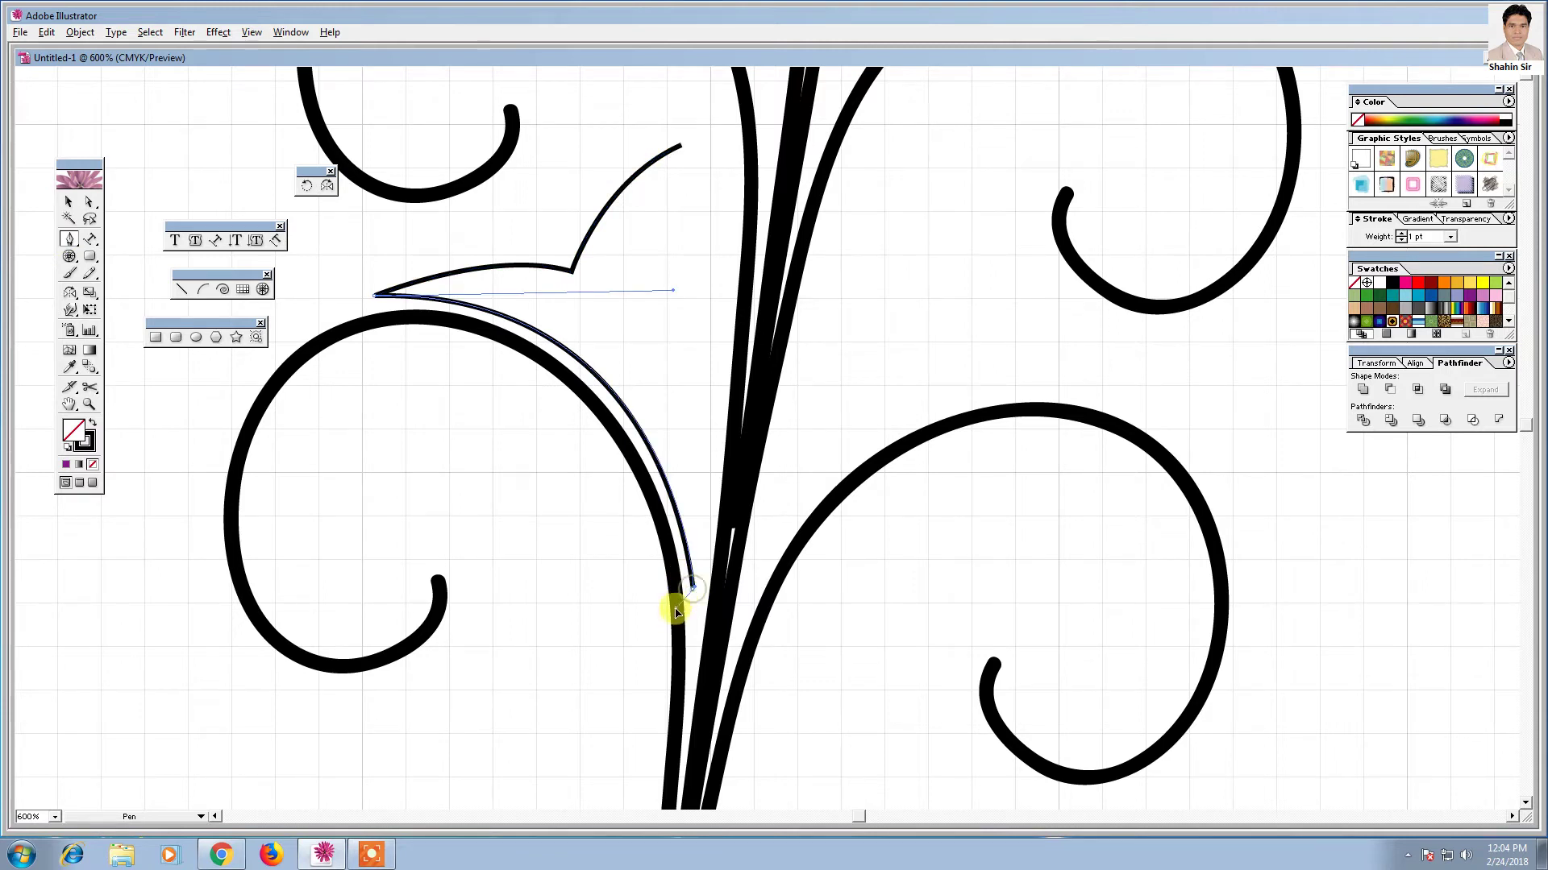
left_click(675, 619)
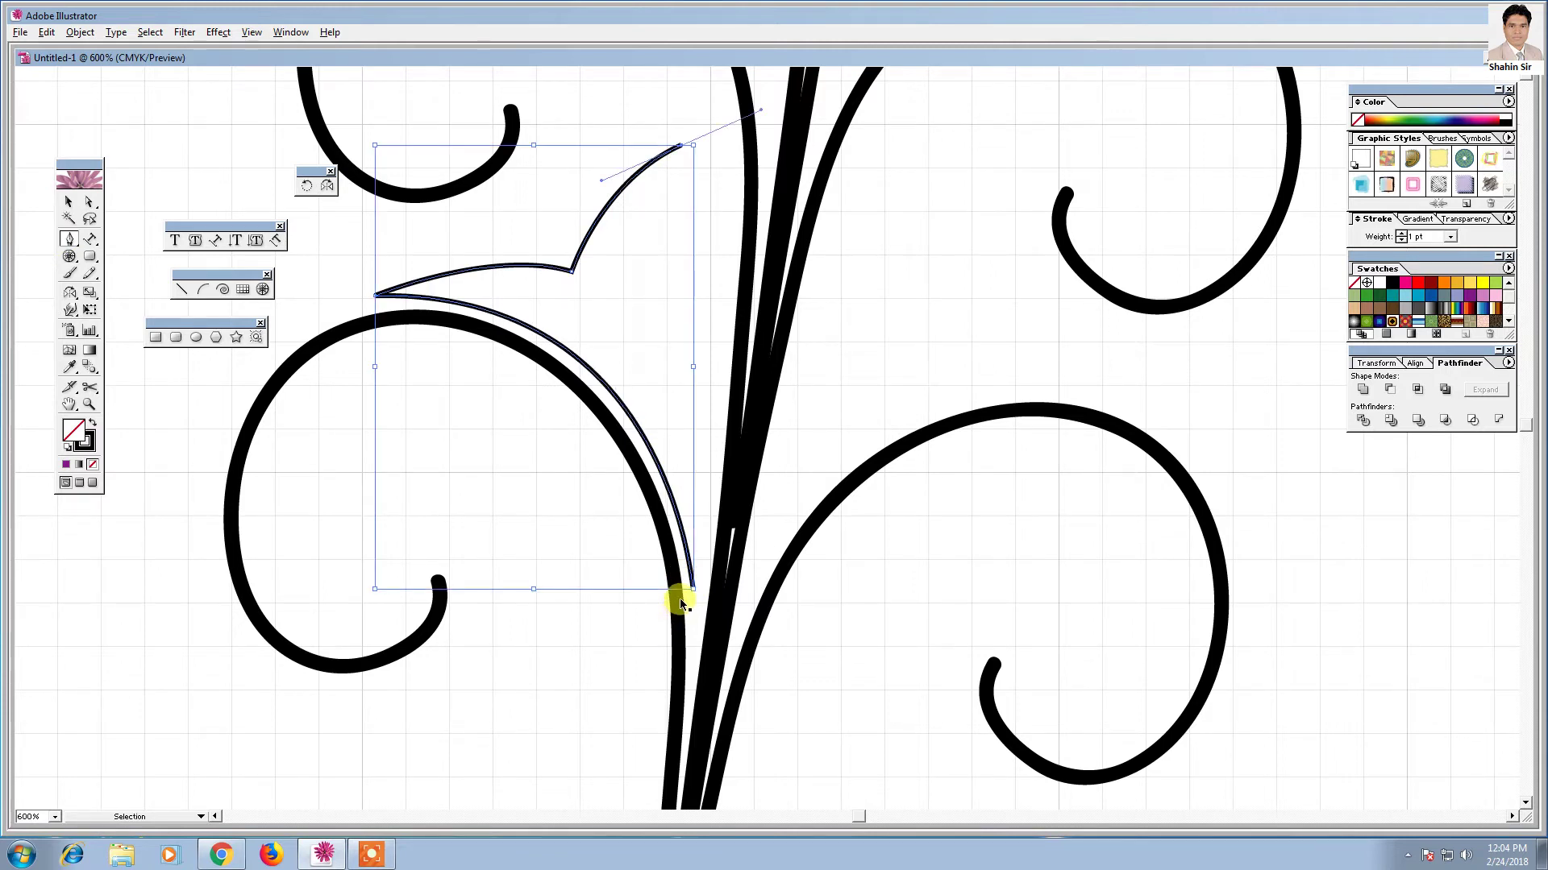
left_click_drag(694, 597, 665, 712)
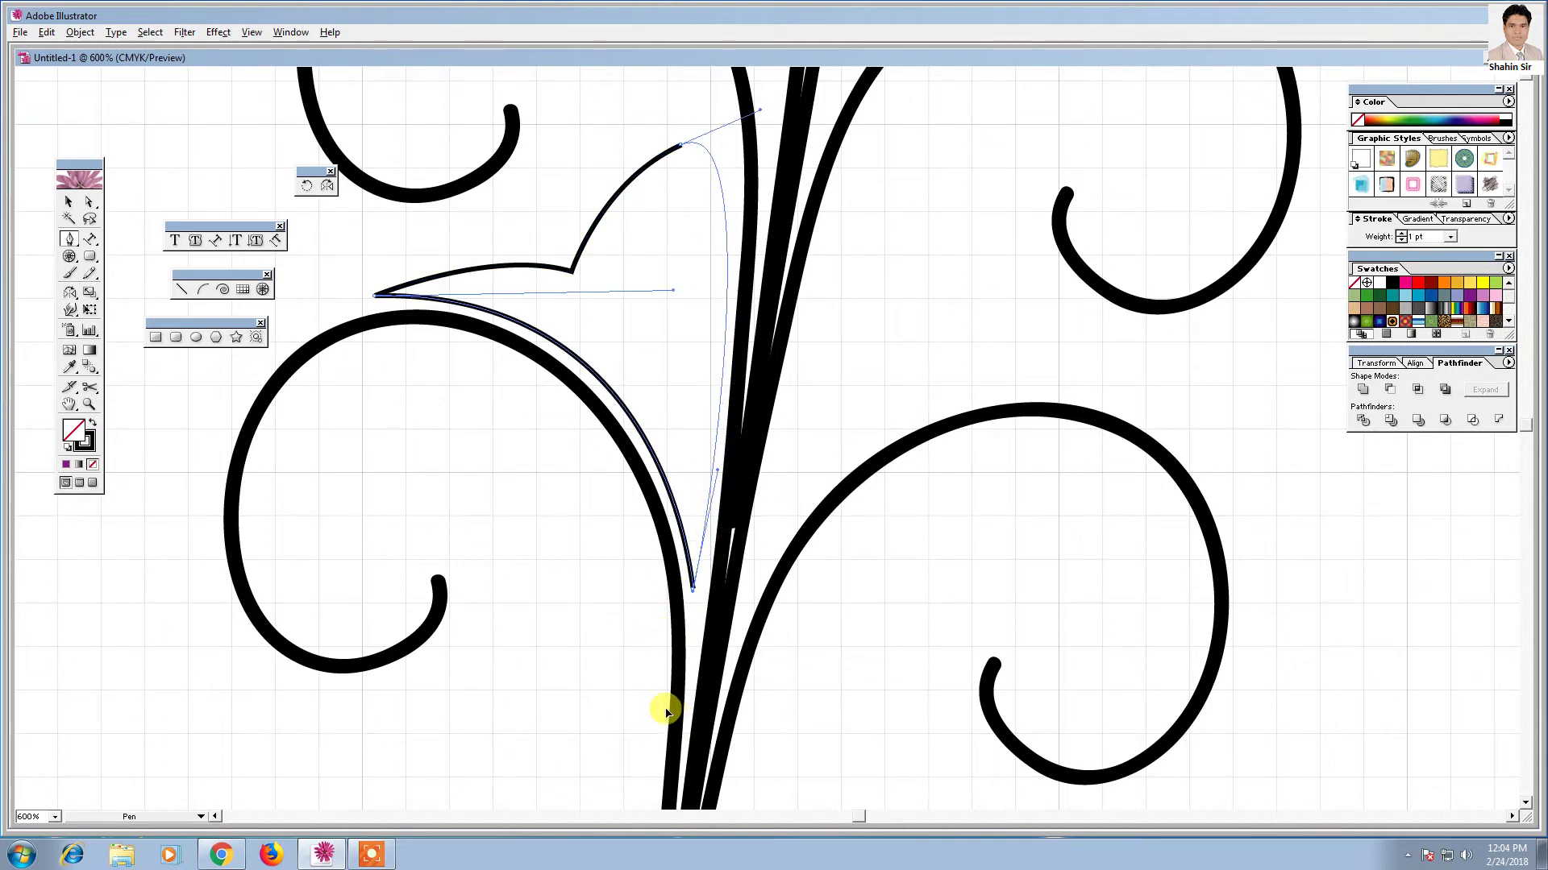
left_click(68, 201)
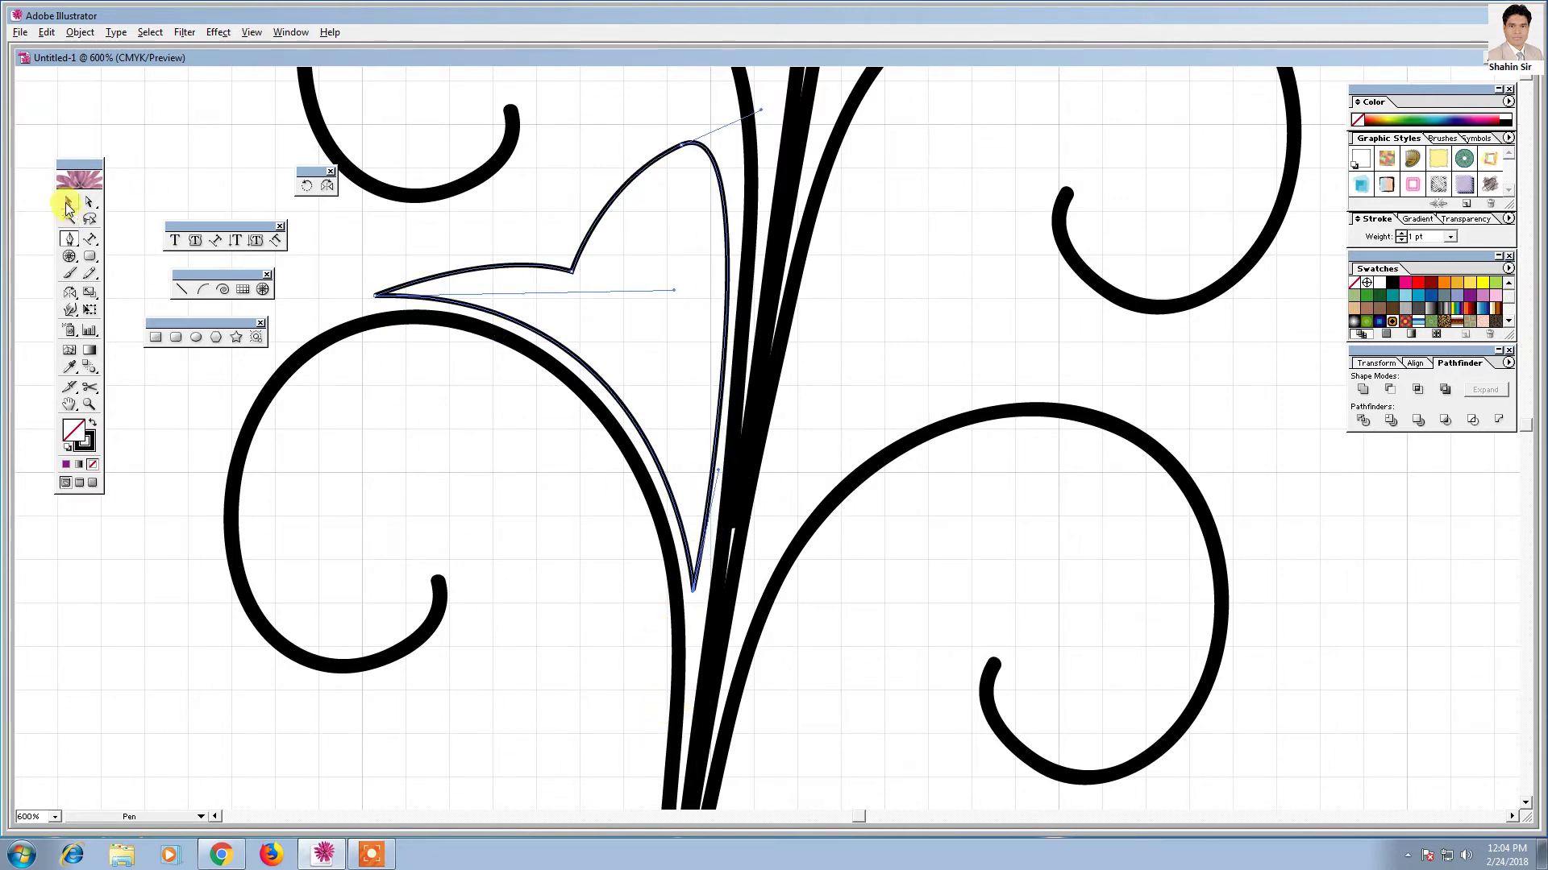
- Duplicate the leaf upward to sit near the top of the stem
scroll(832, 425, "up", 3)
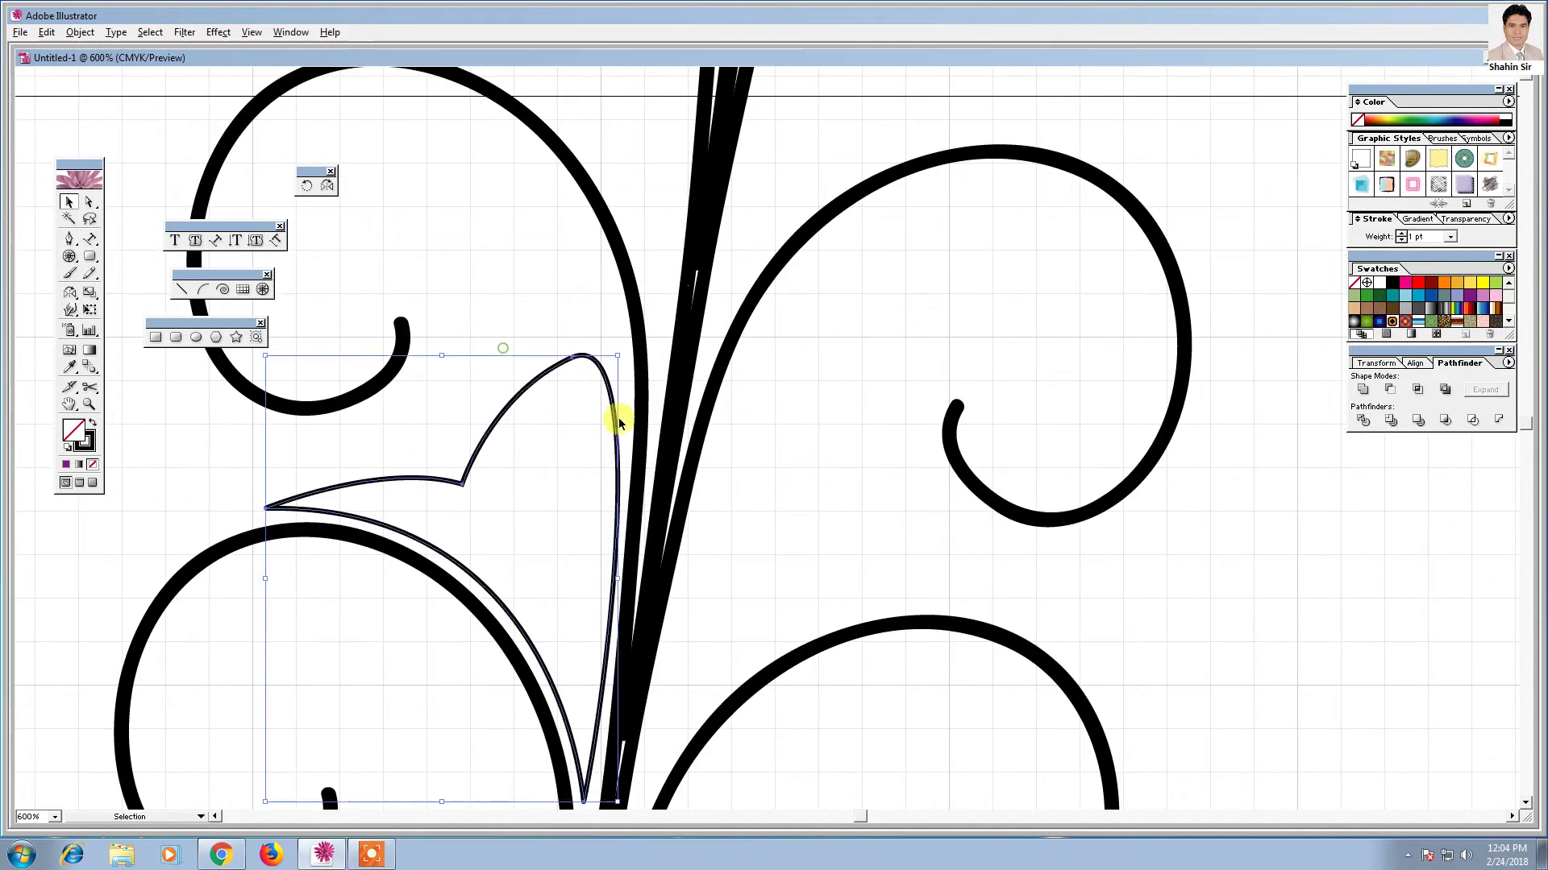
scroll(612, 415, "up", 3)
left_click(574, 574)
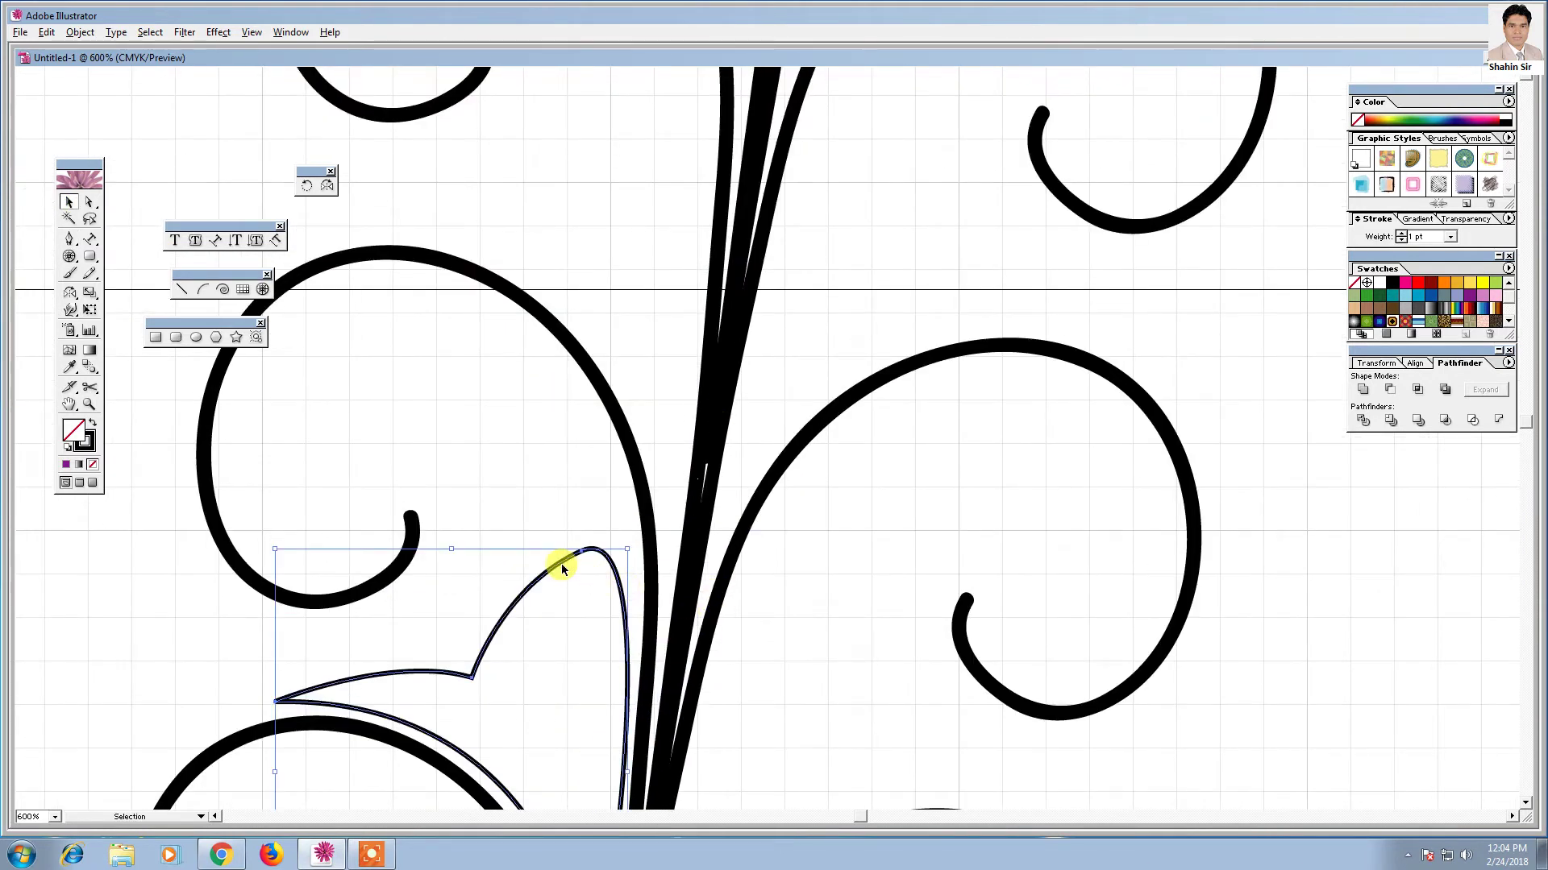
left_click(562, 554)
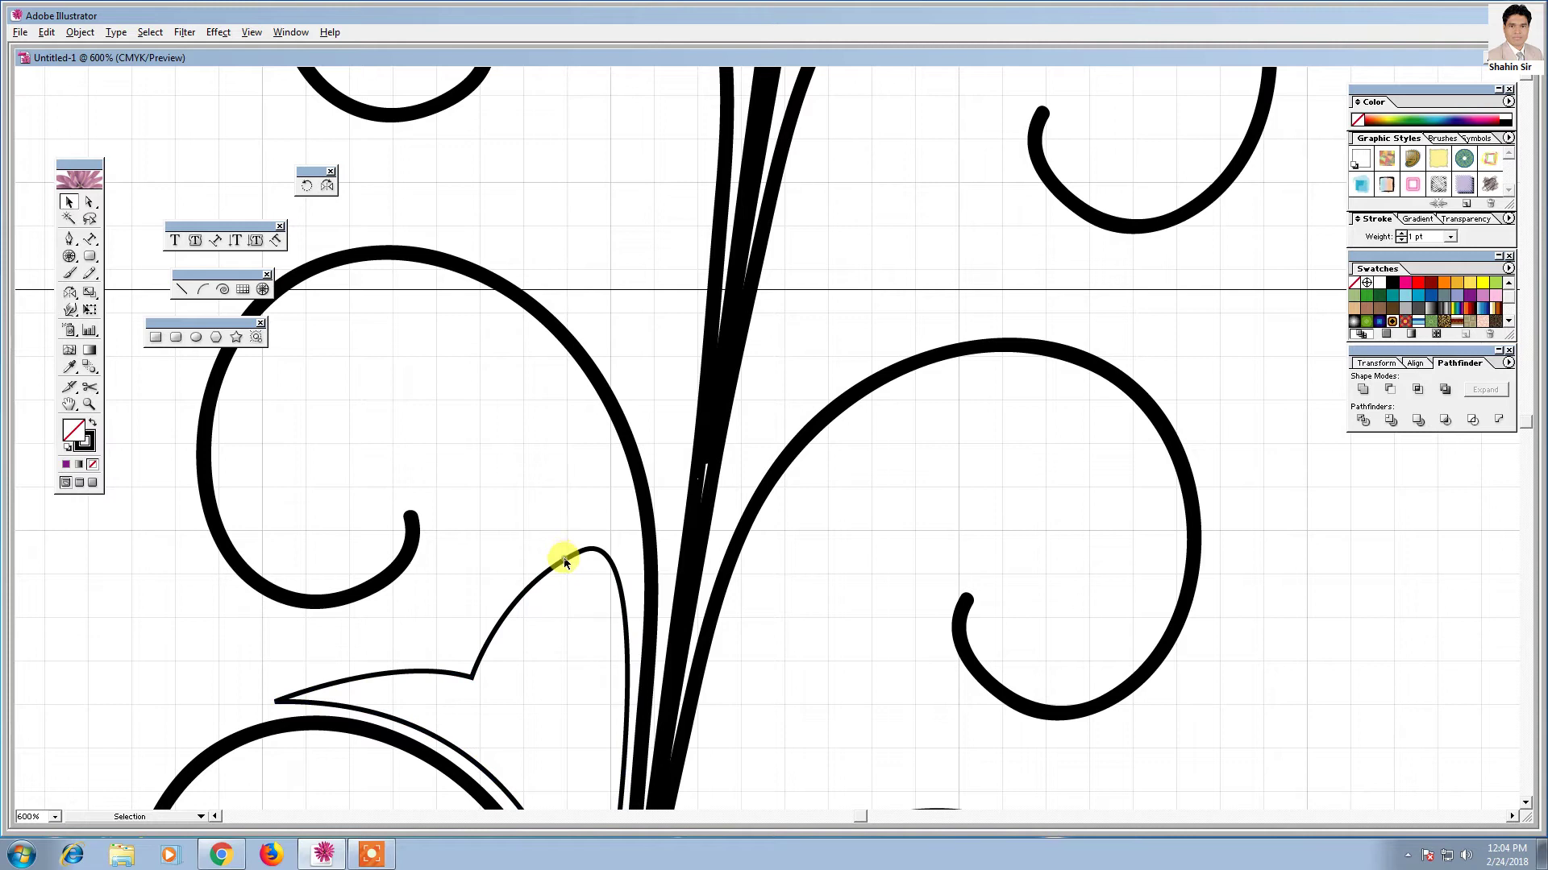
left_click_drag(564, 558, 570, 328)
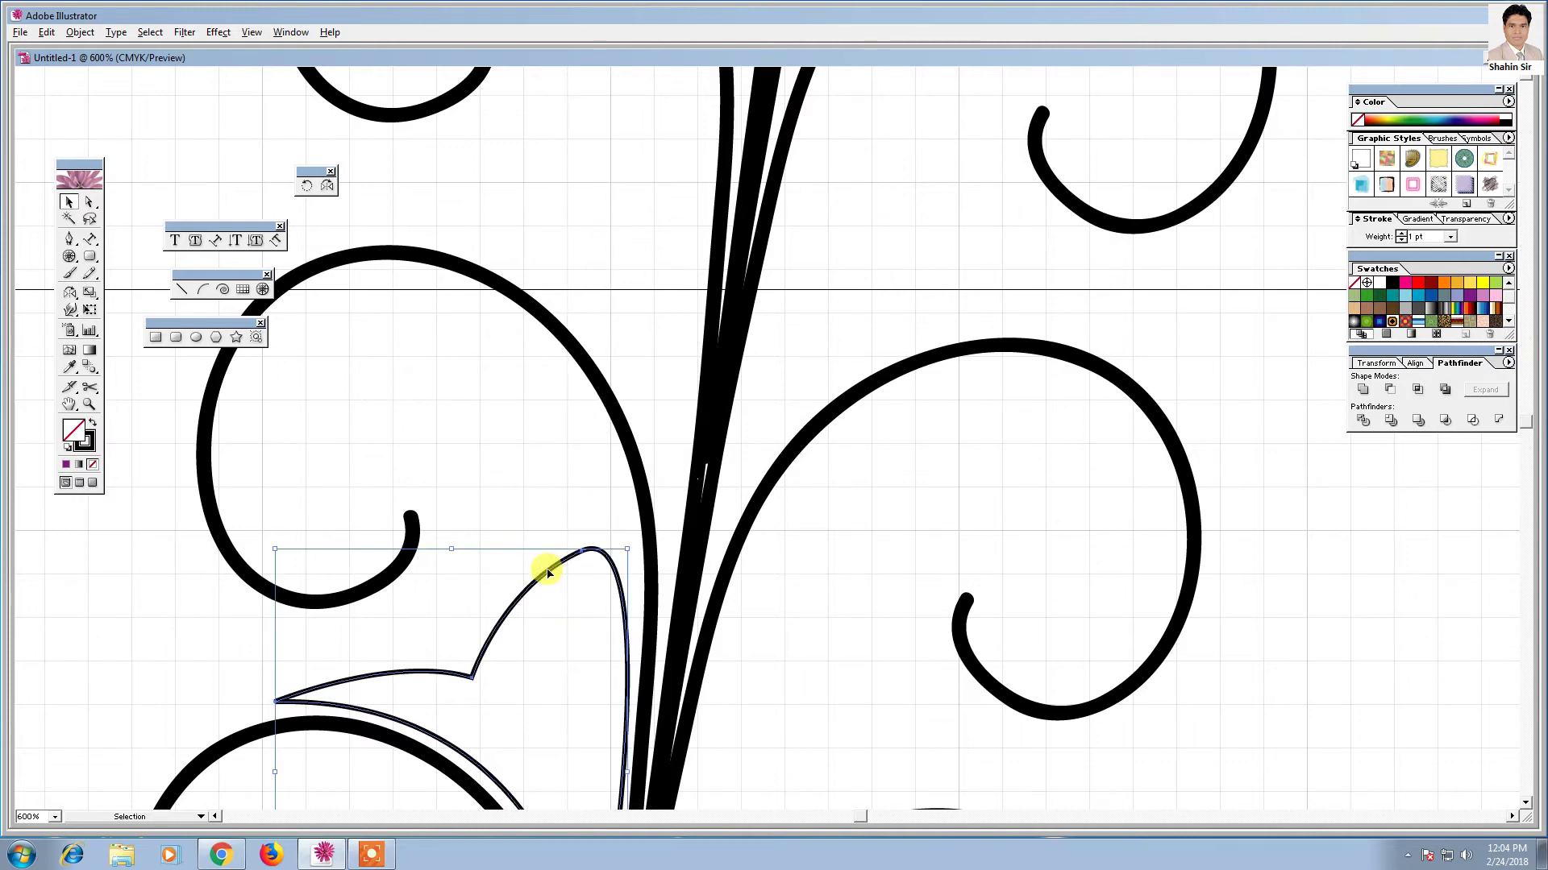
left_click_drag(547, 573, 615, 96)
key("ctrl+z")
left_click_drag(802, 459, 784, 598)
key("ctrl+shift+z")
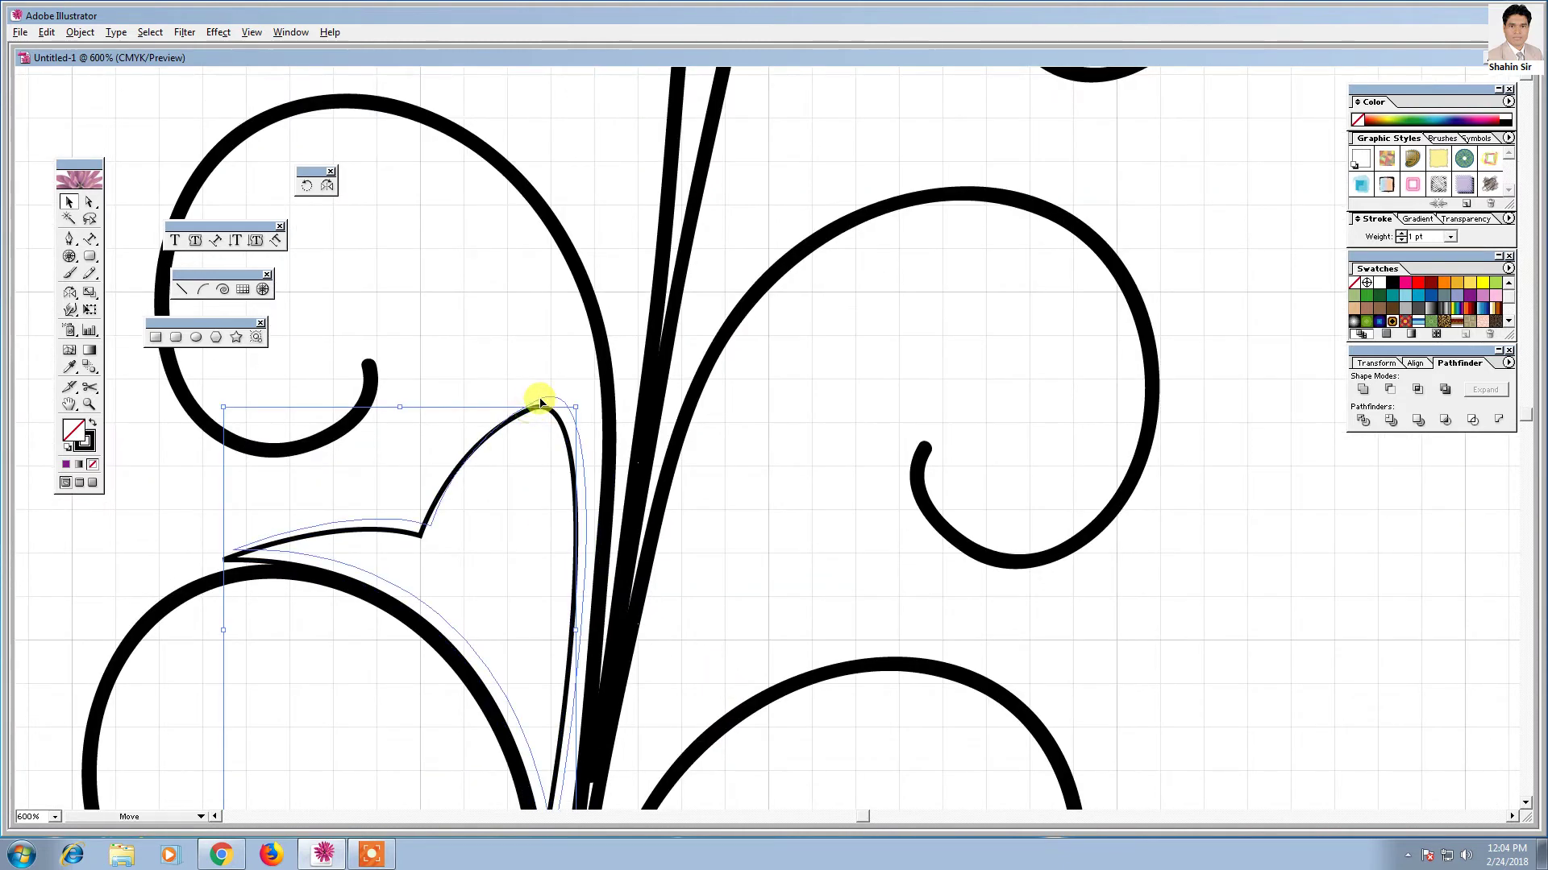
left_click(763, 498)
- Add another leaf copy higher up the stem and zoom out to the whole page
scroll(514, 566, "up", 3)
left_click(513, 566)
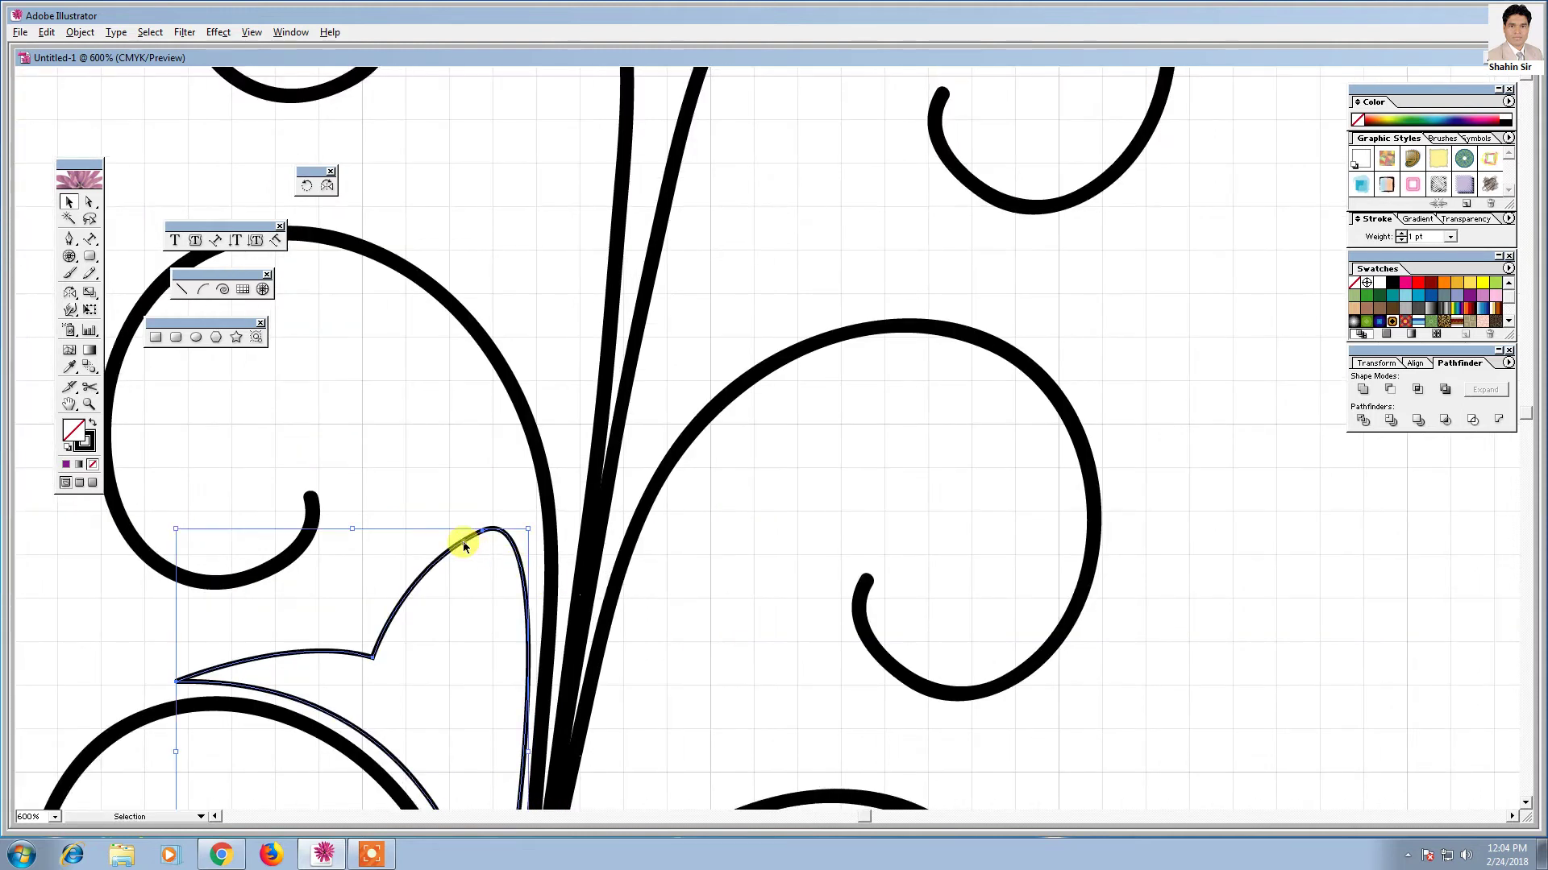
left_click_drag(463, 546, 538, 79)
scroll(757, 322, "up", 3)
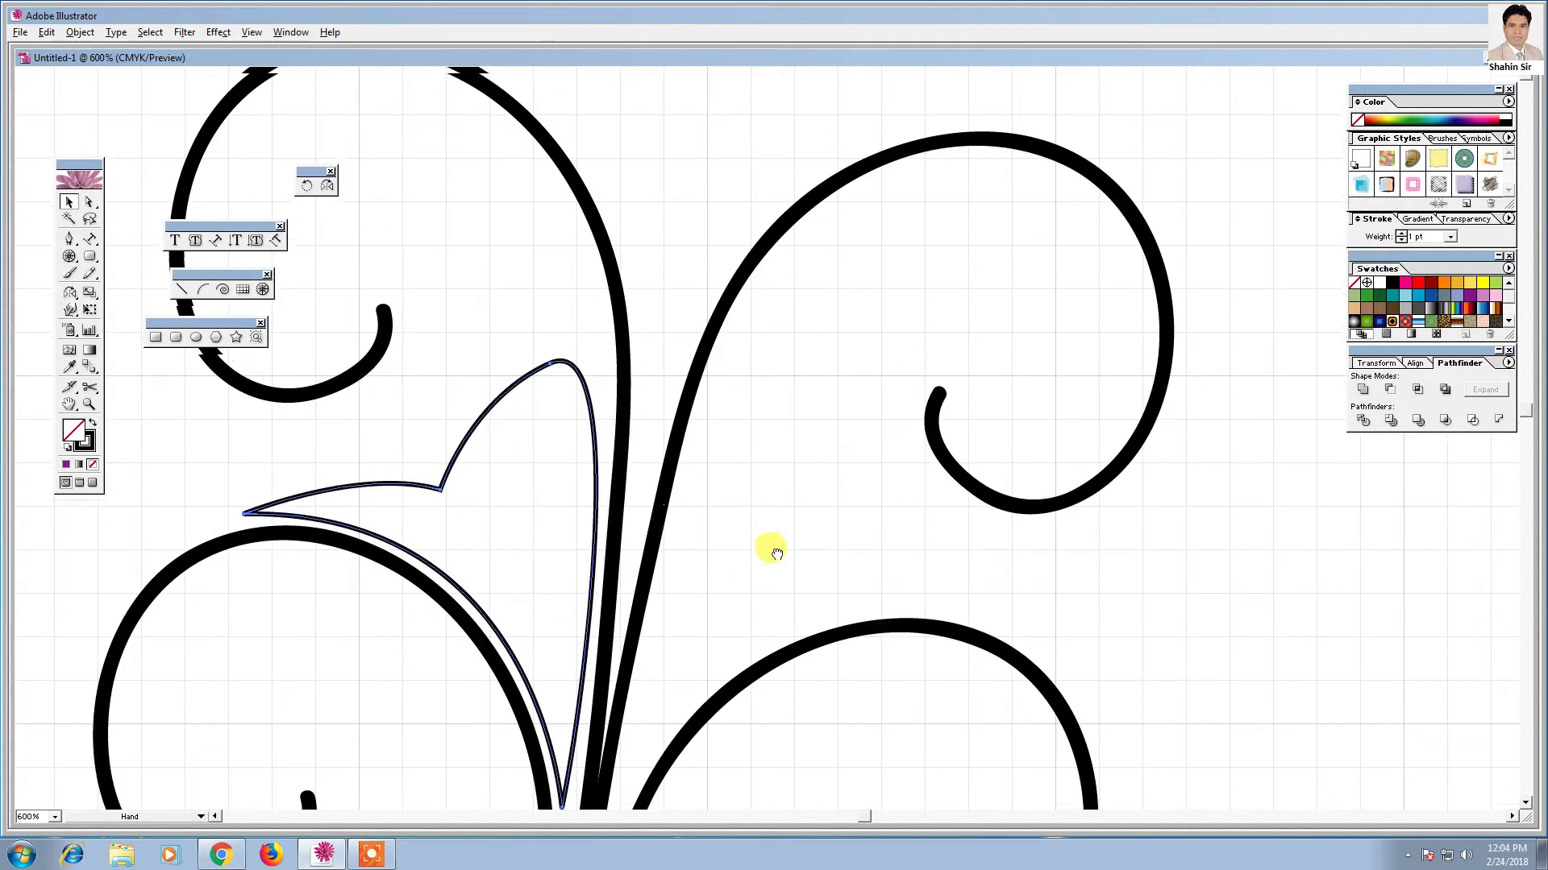
key("ctrl+minus")
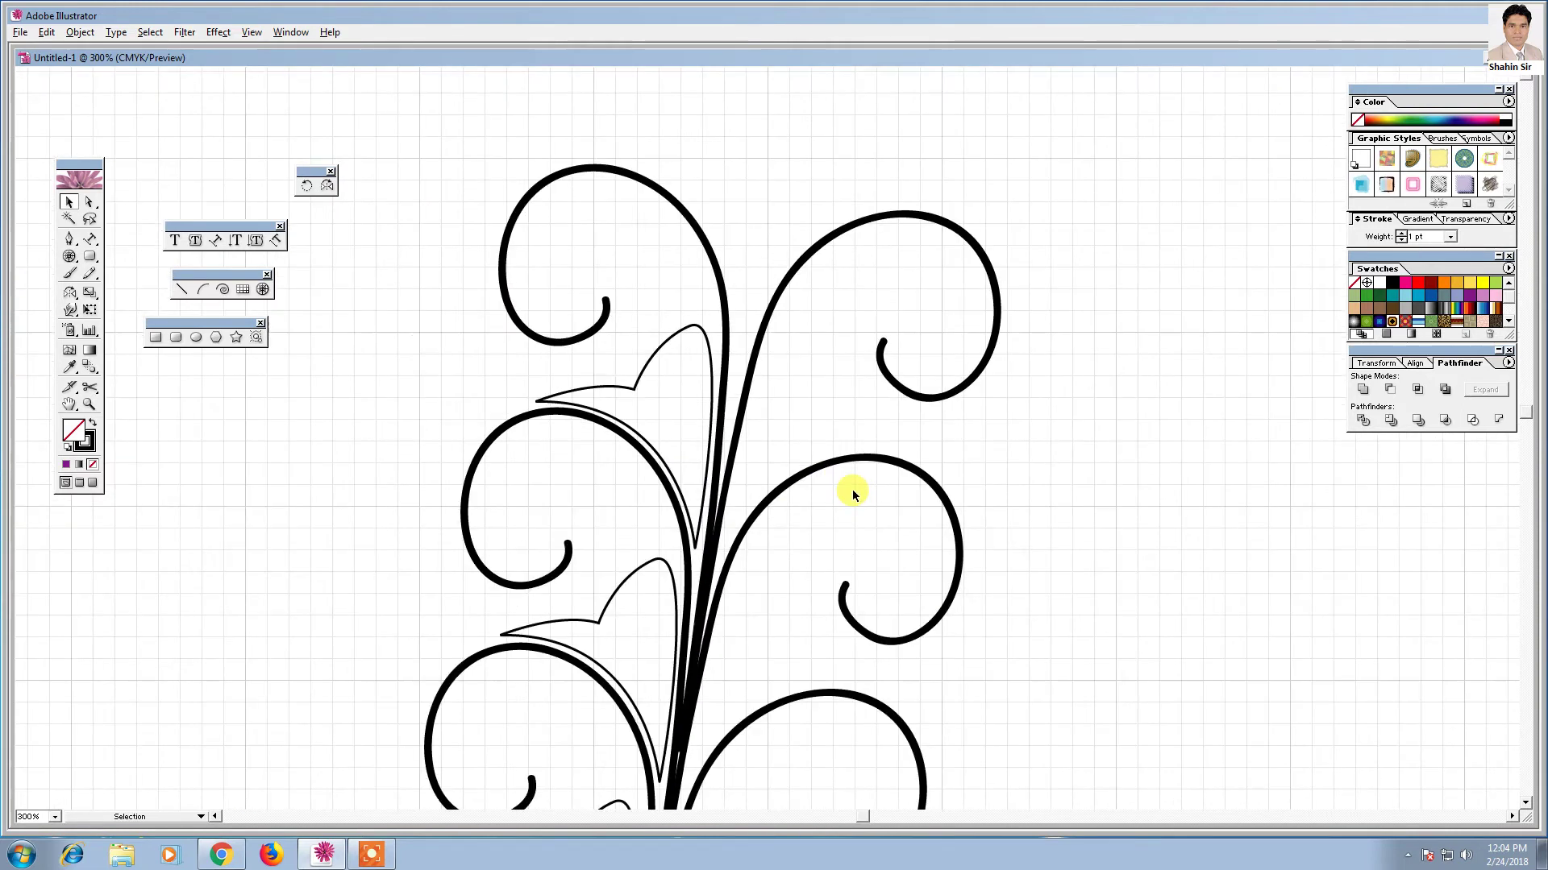
key("ctrl+minus")
scroll(846, 395, "down", 3)
scroll(723, 615, "down", 1)
- Select the four left-side leaves and reflect copies onto the stem's right side
scroll(722, 615, "down", 1)
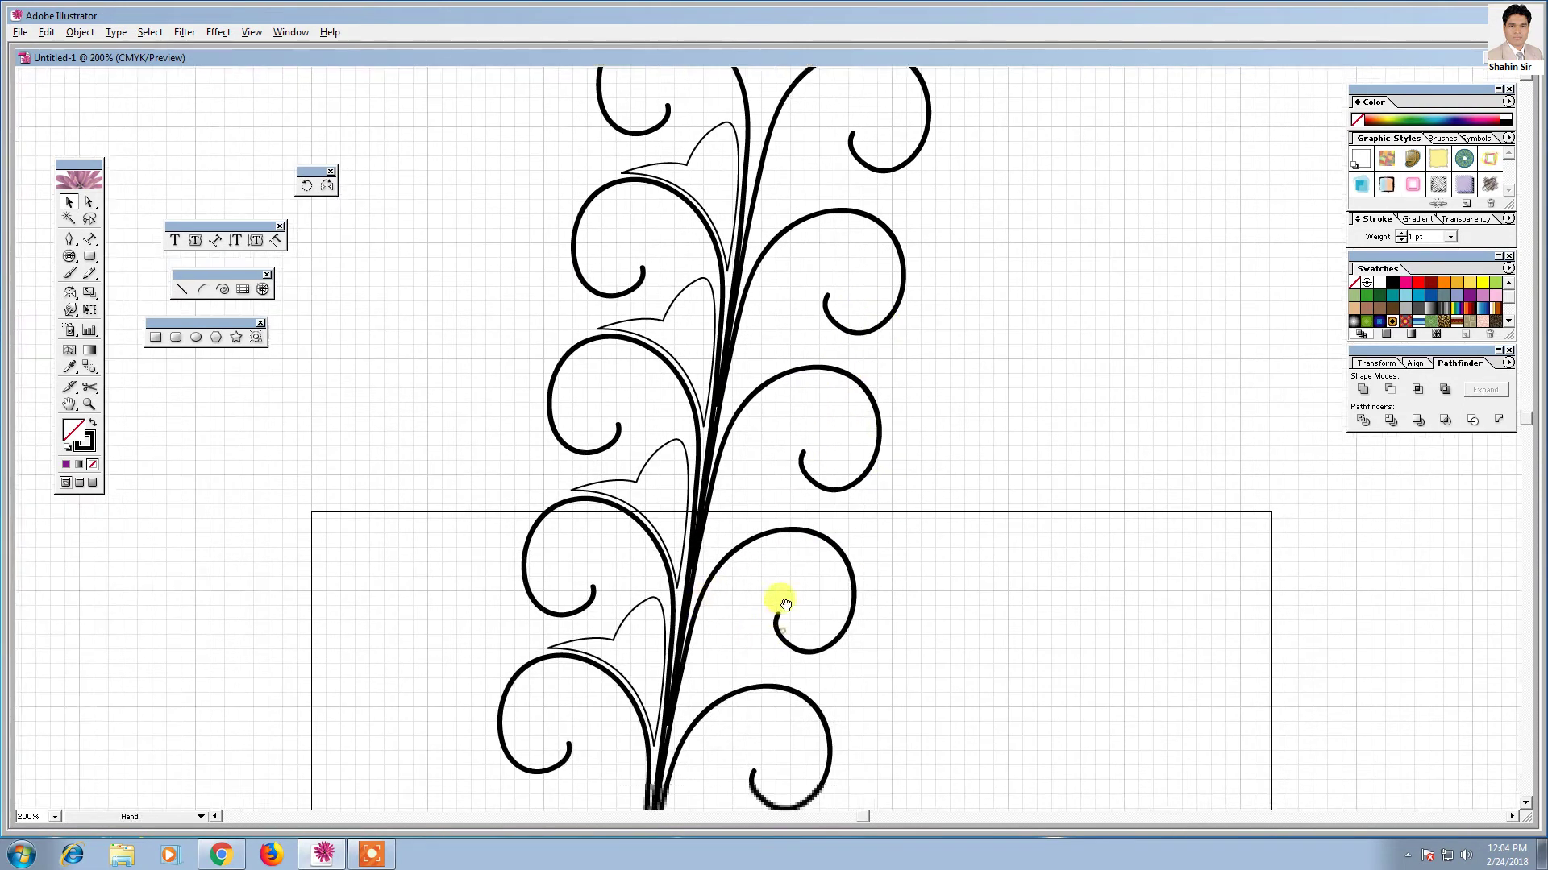
left_click(631, 663)
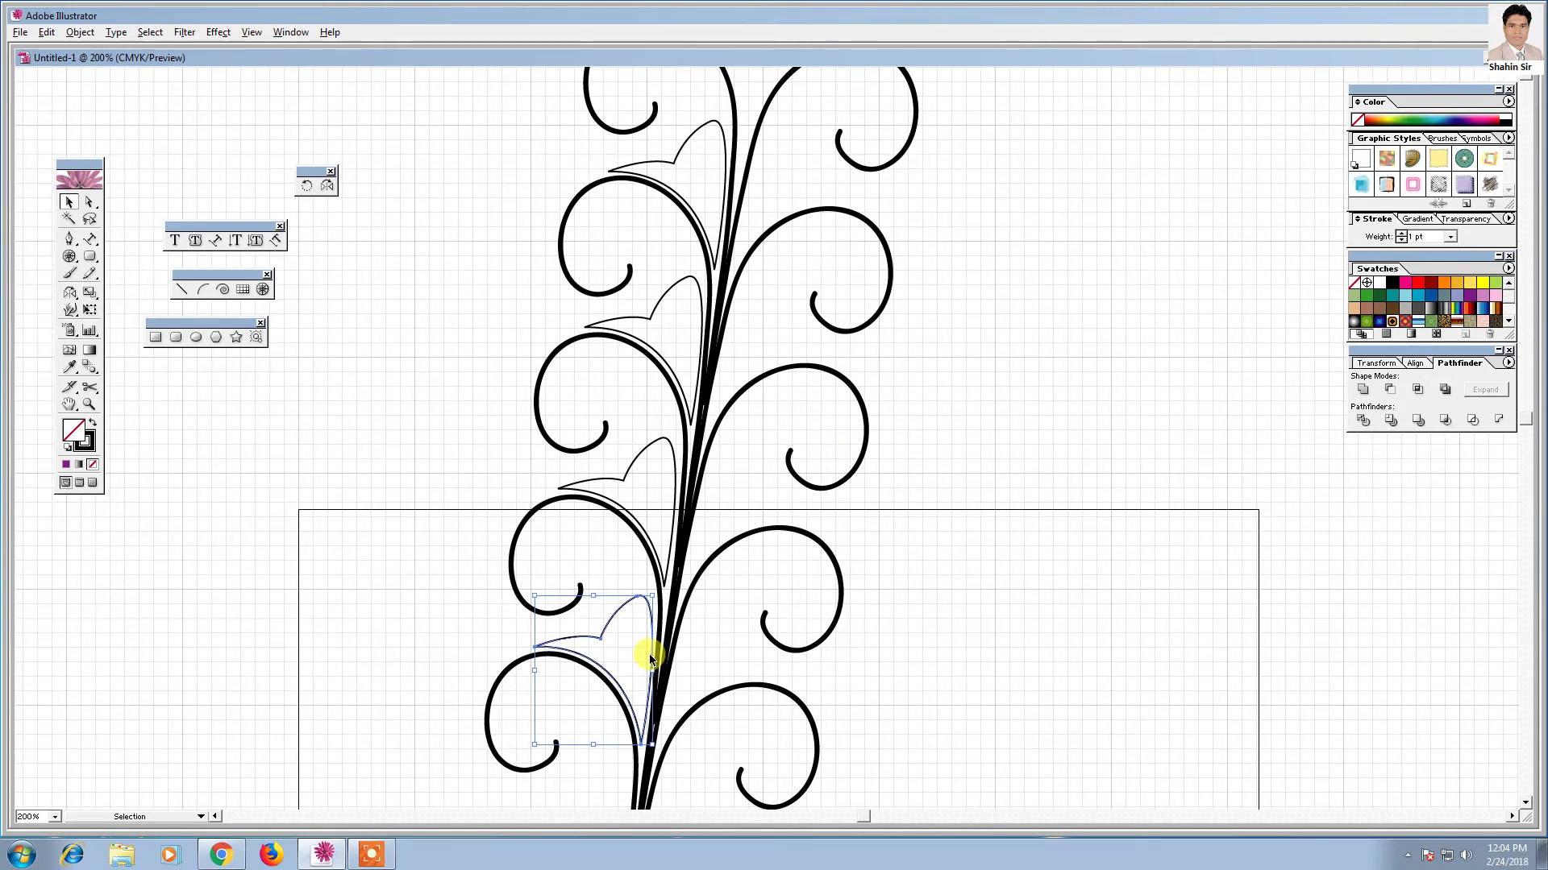
left_click(653, 448, "shift")
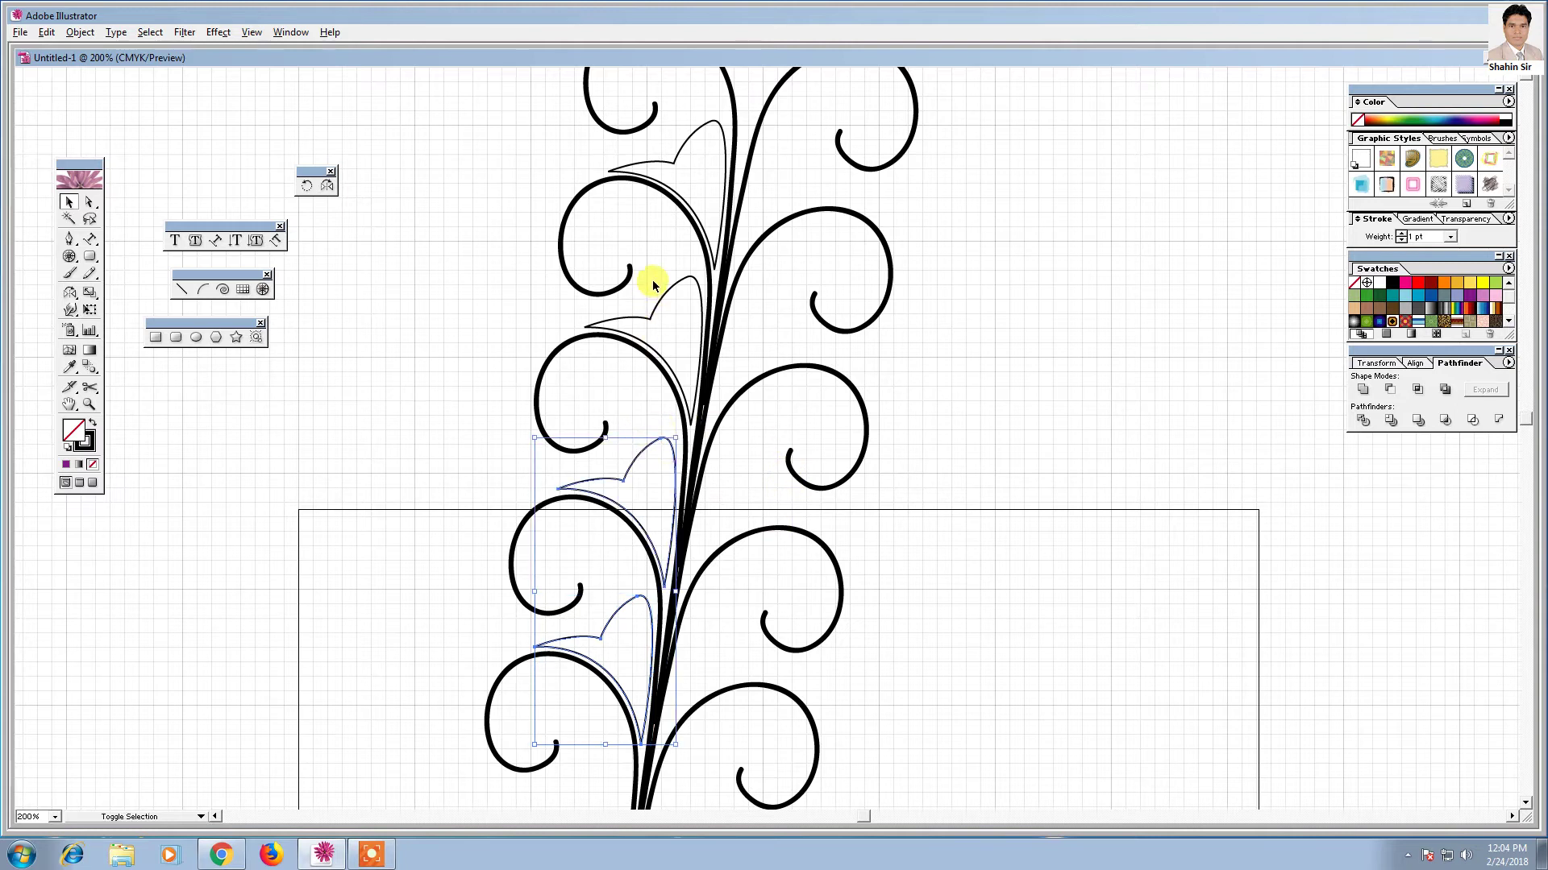
left_click(667, 303, "shift")
left_click(685, 143, "shift")
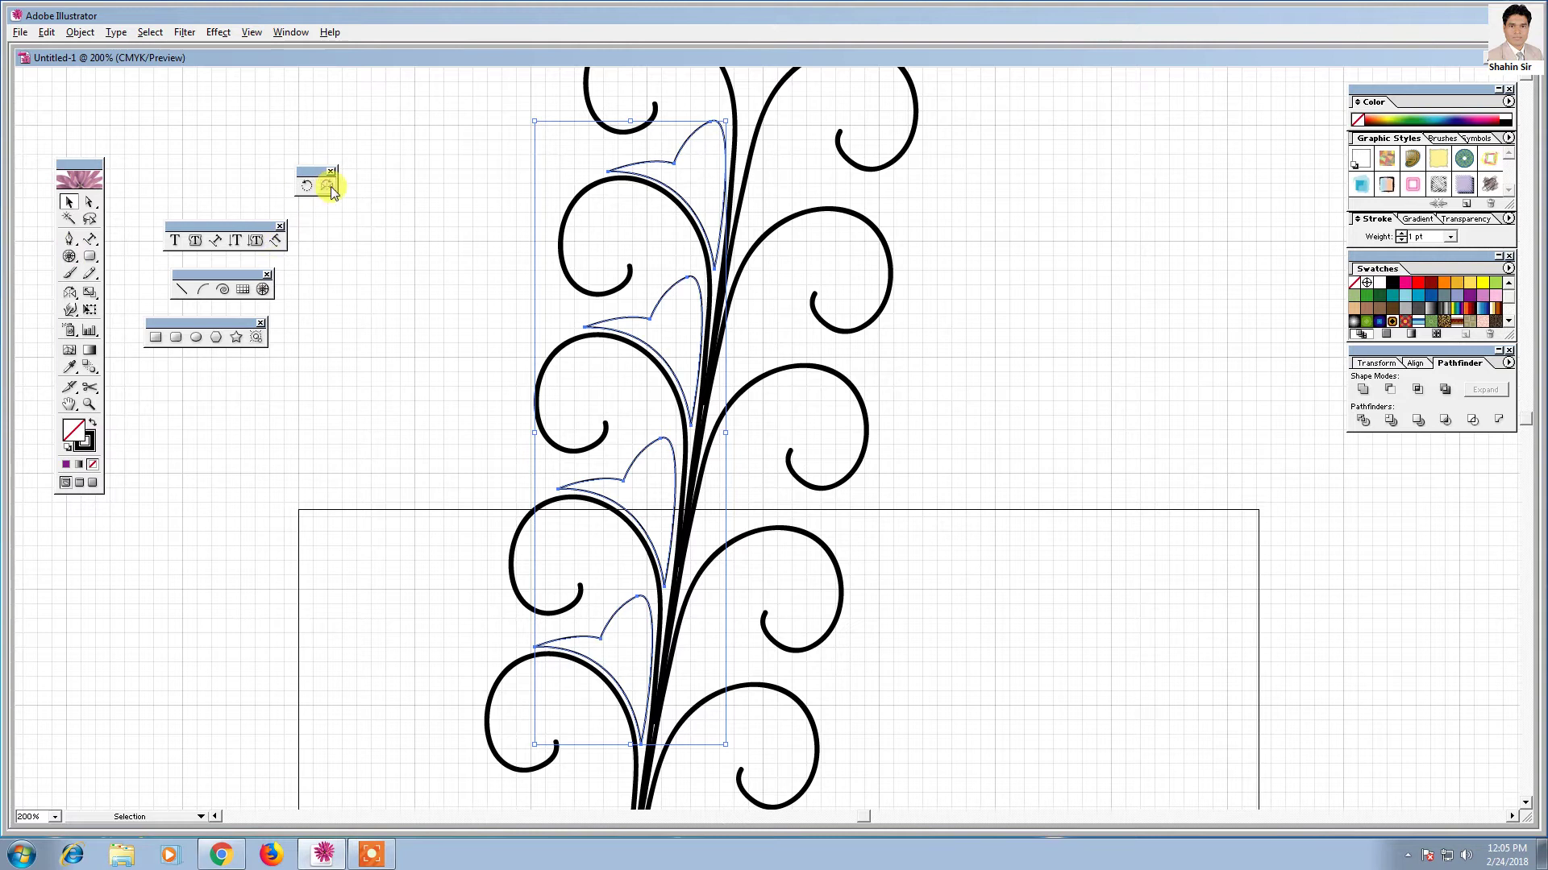
left_click(329, 187)
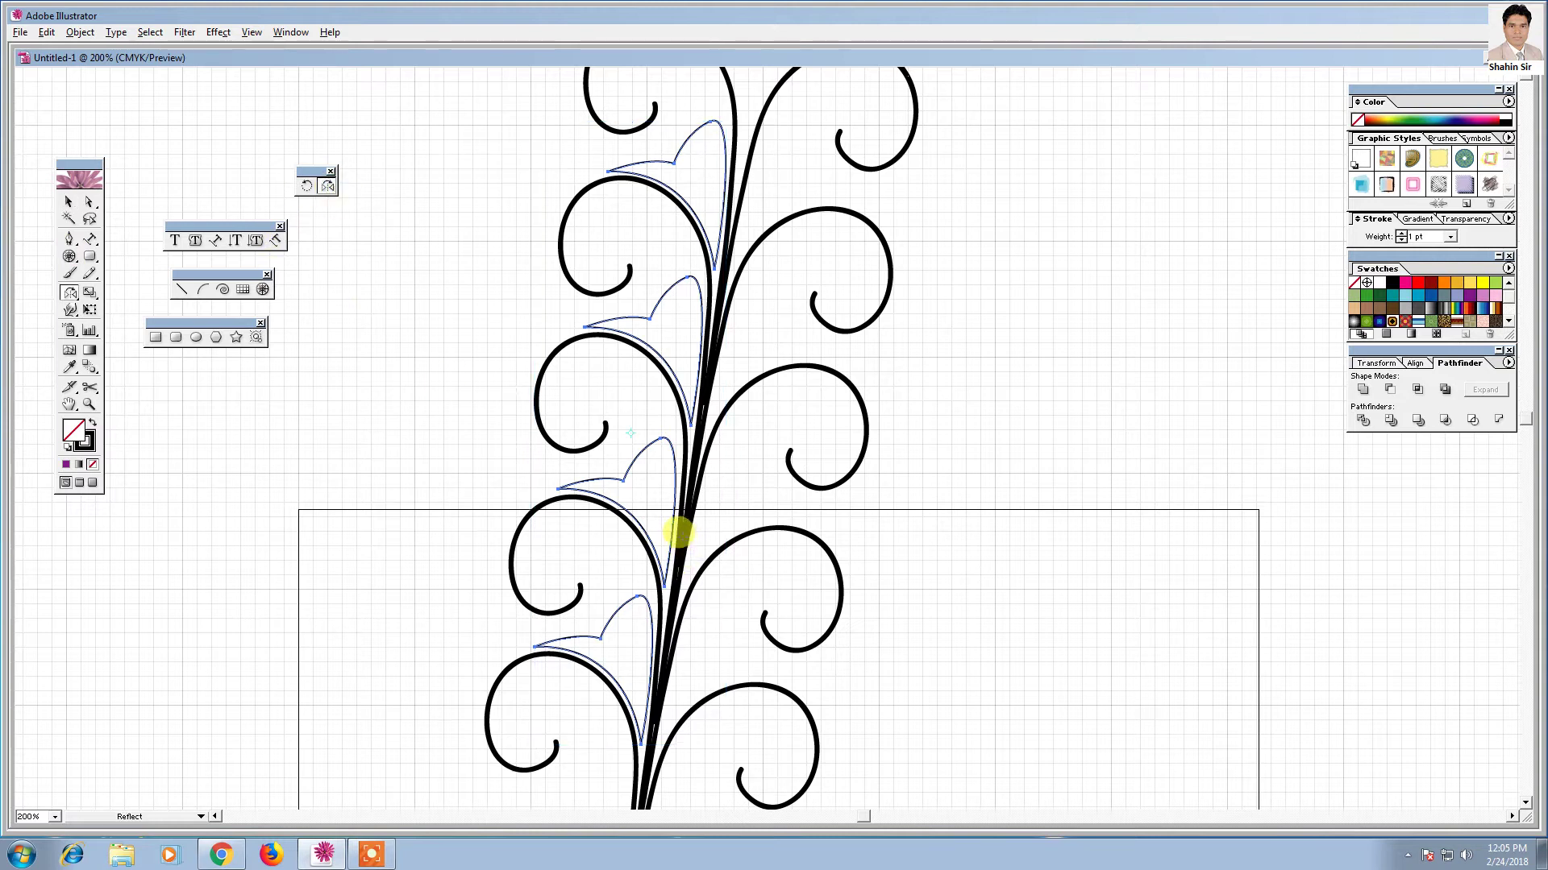
mouse_move(562, 484)
left_mouse_down()
mouse_move(943, 515)
mouse_move(933, 495)
left_mouse_up()
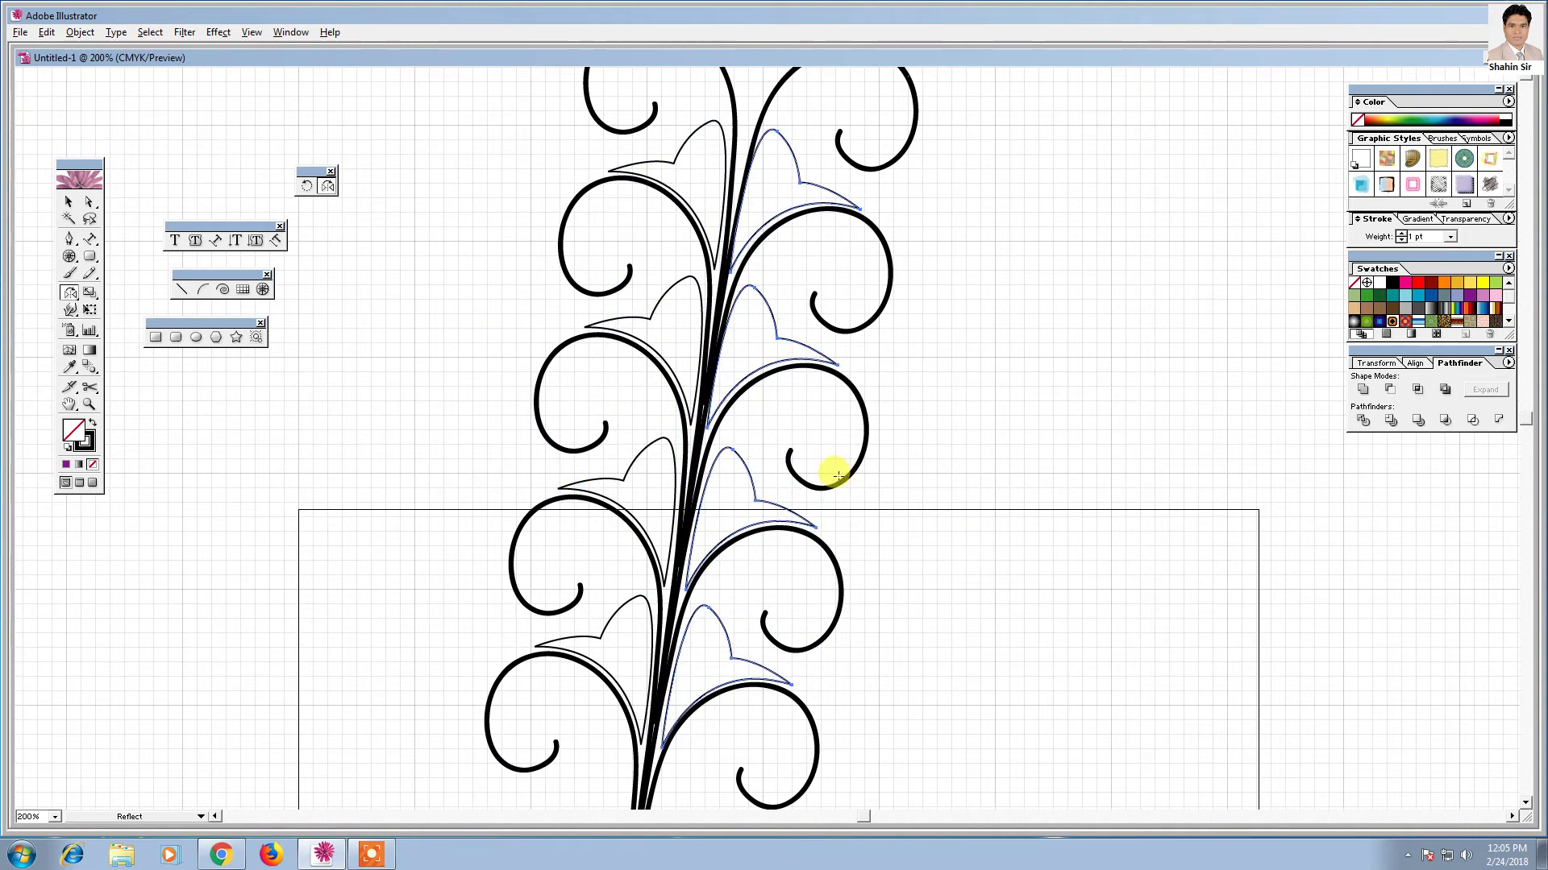
left_click_drag(774, 449, 776, 455)
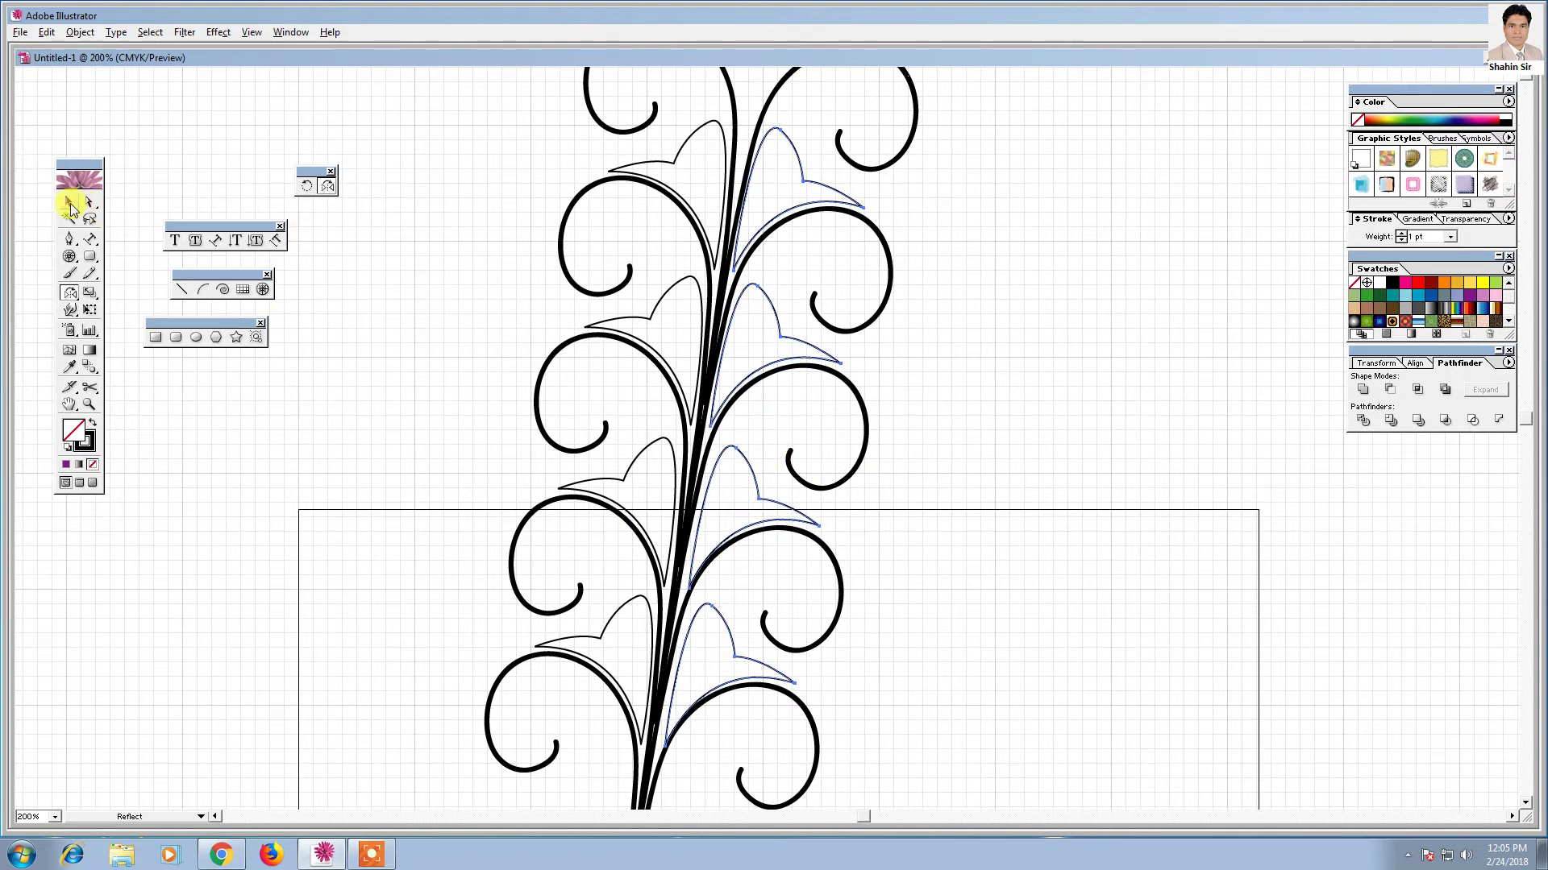
- Copy one right-side leaf to a lower position on the right
left_click(70, 204)
left_click(981, 538)
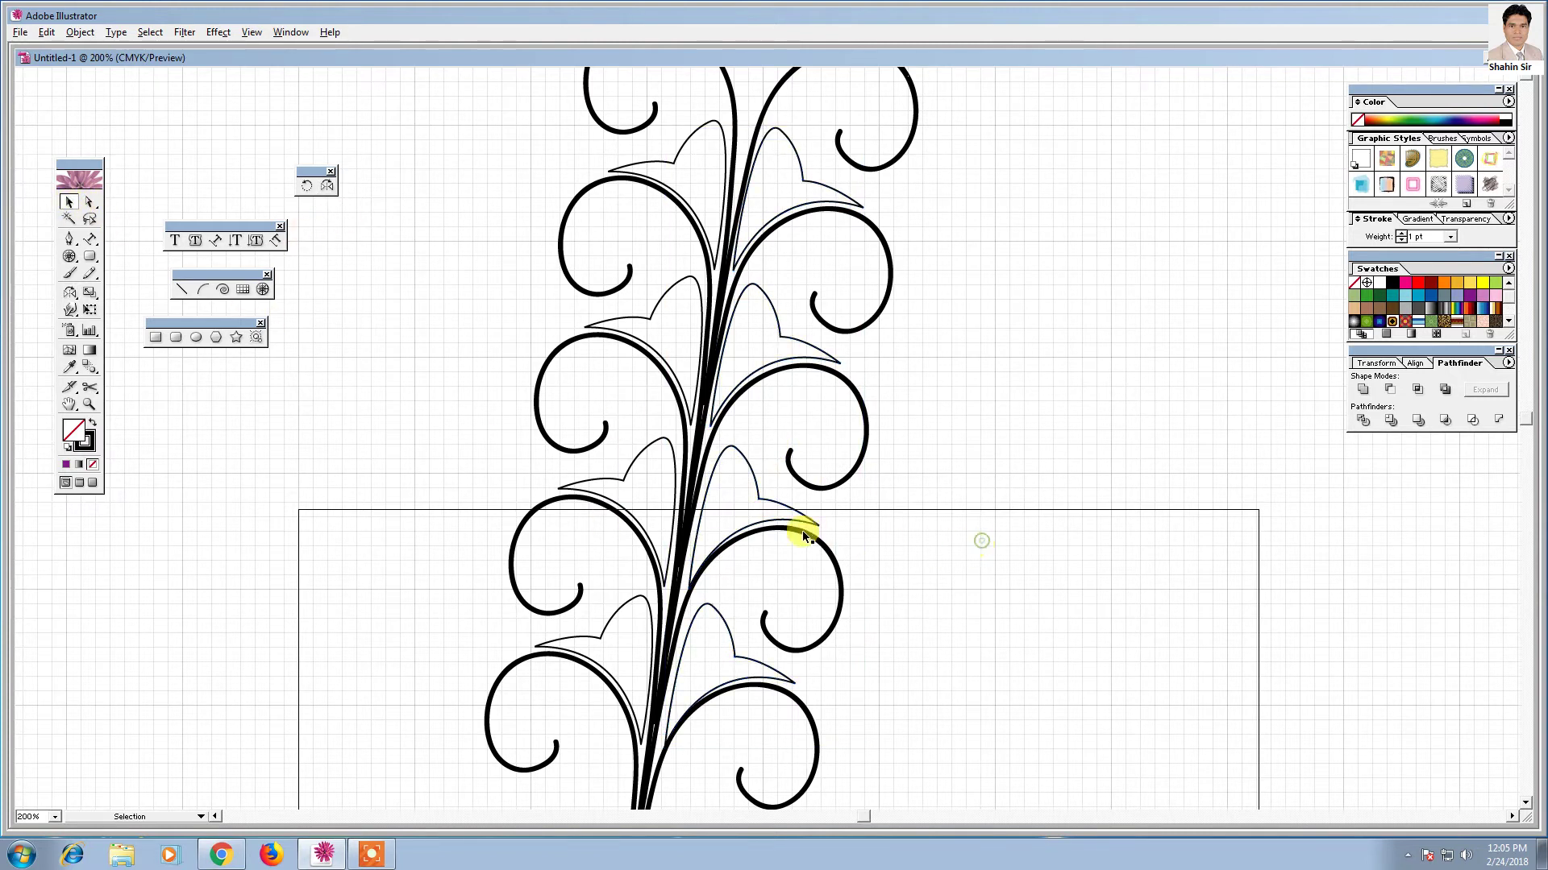
left_click(735, 472)
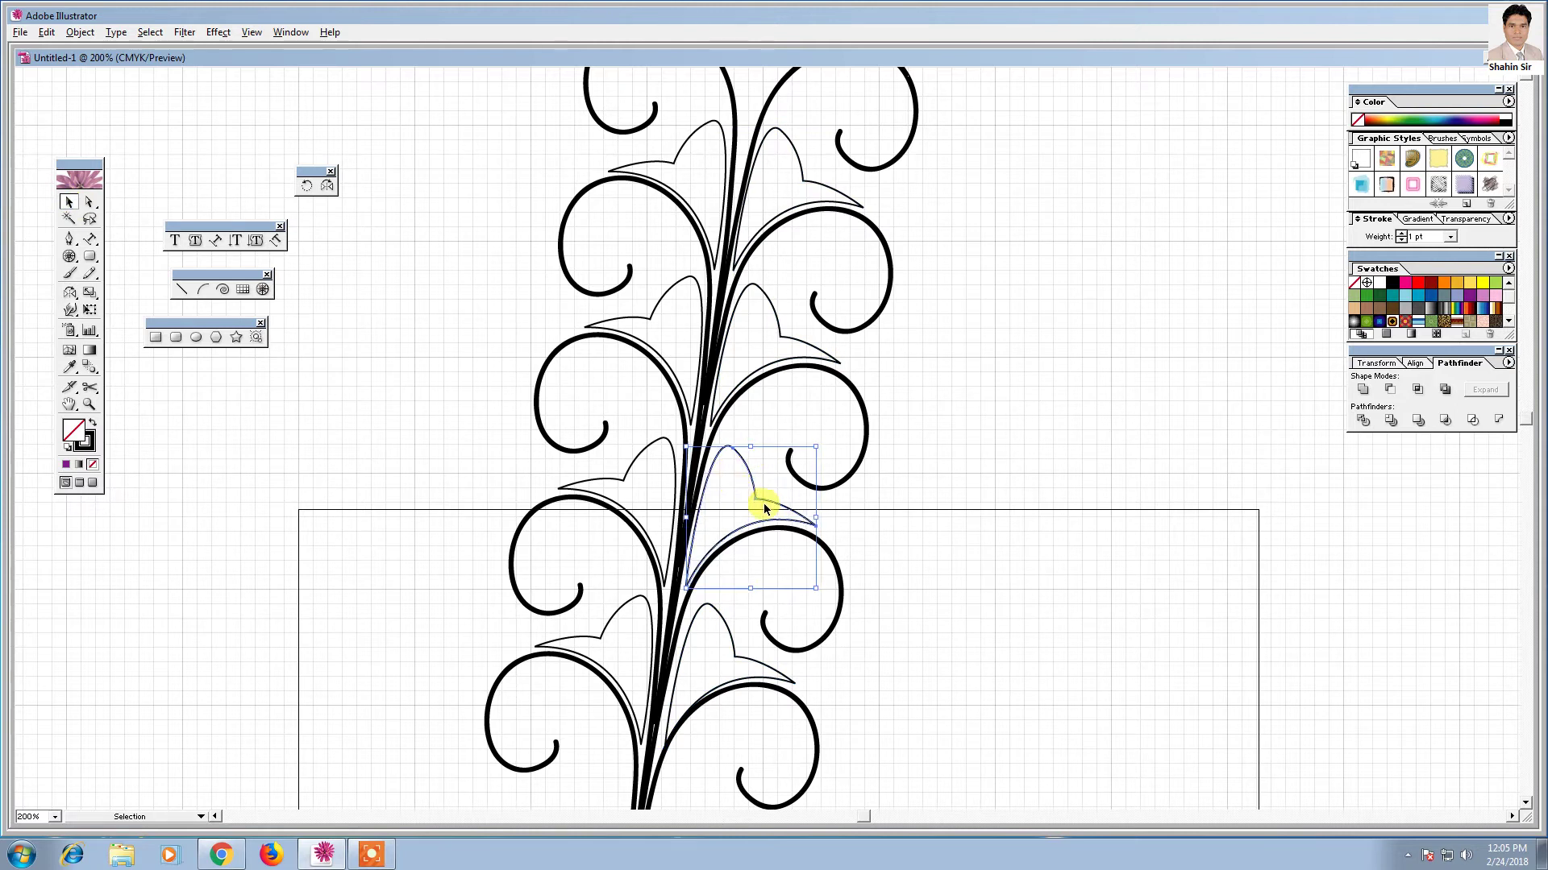
left_click_drag(764, 508, 704, 645, "alt")
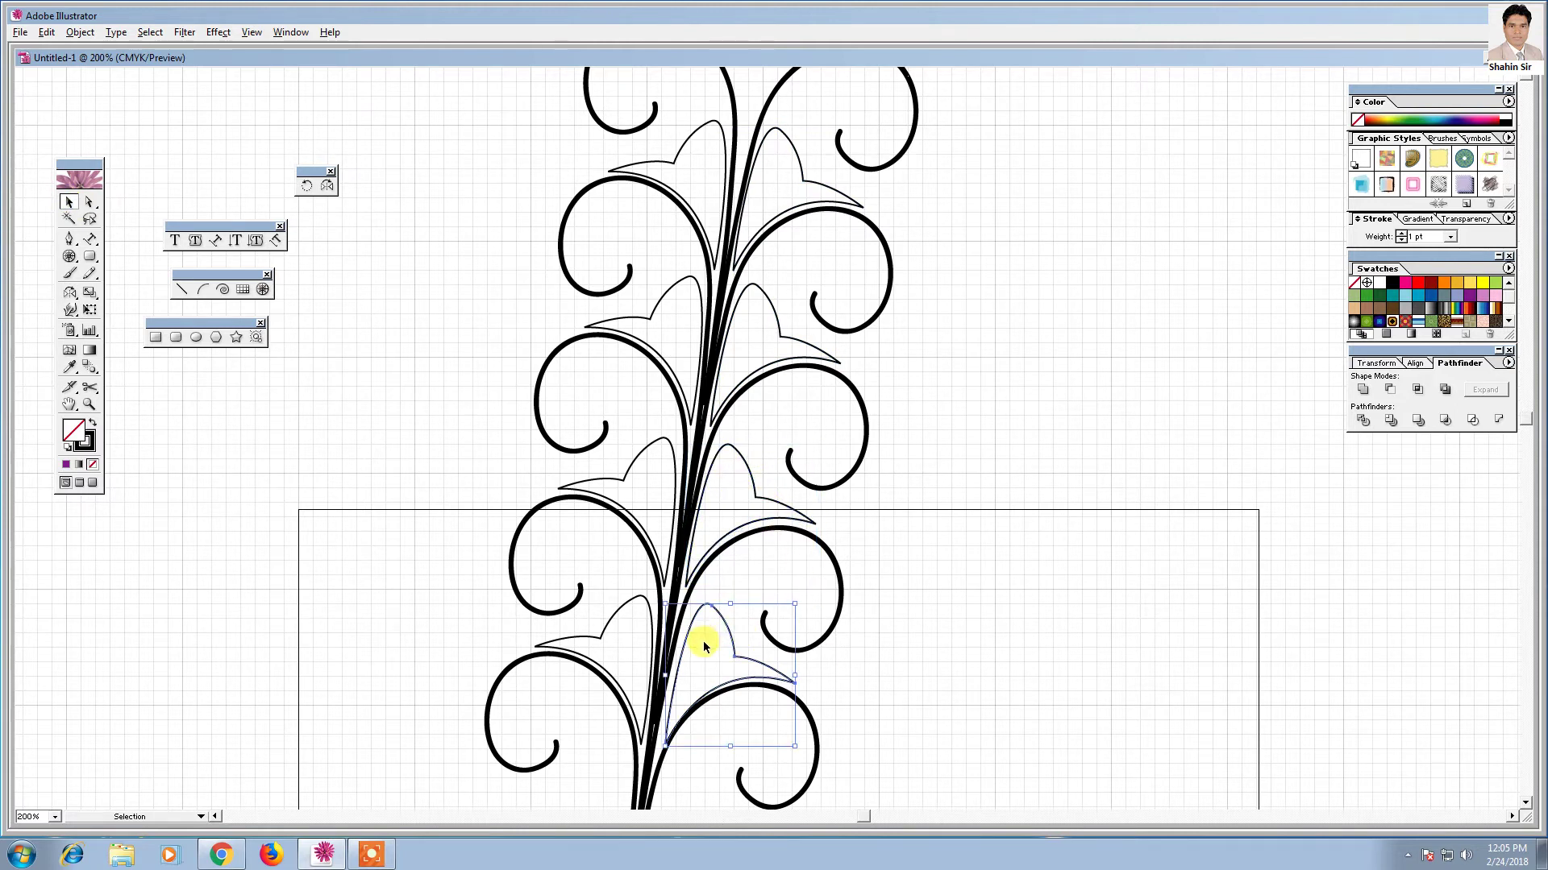
- Select the leaf artwork and rotate it about 28° clockwise
left_click_drag(860, 665, 1016, 516)
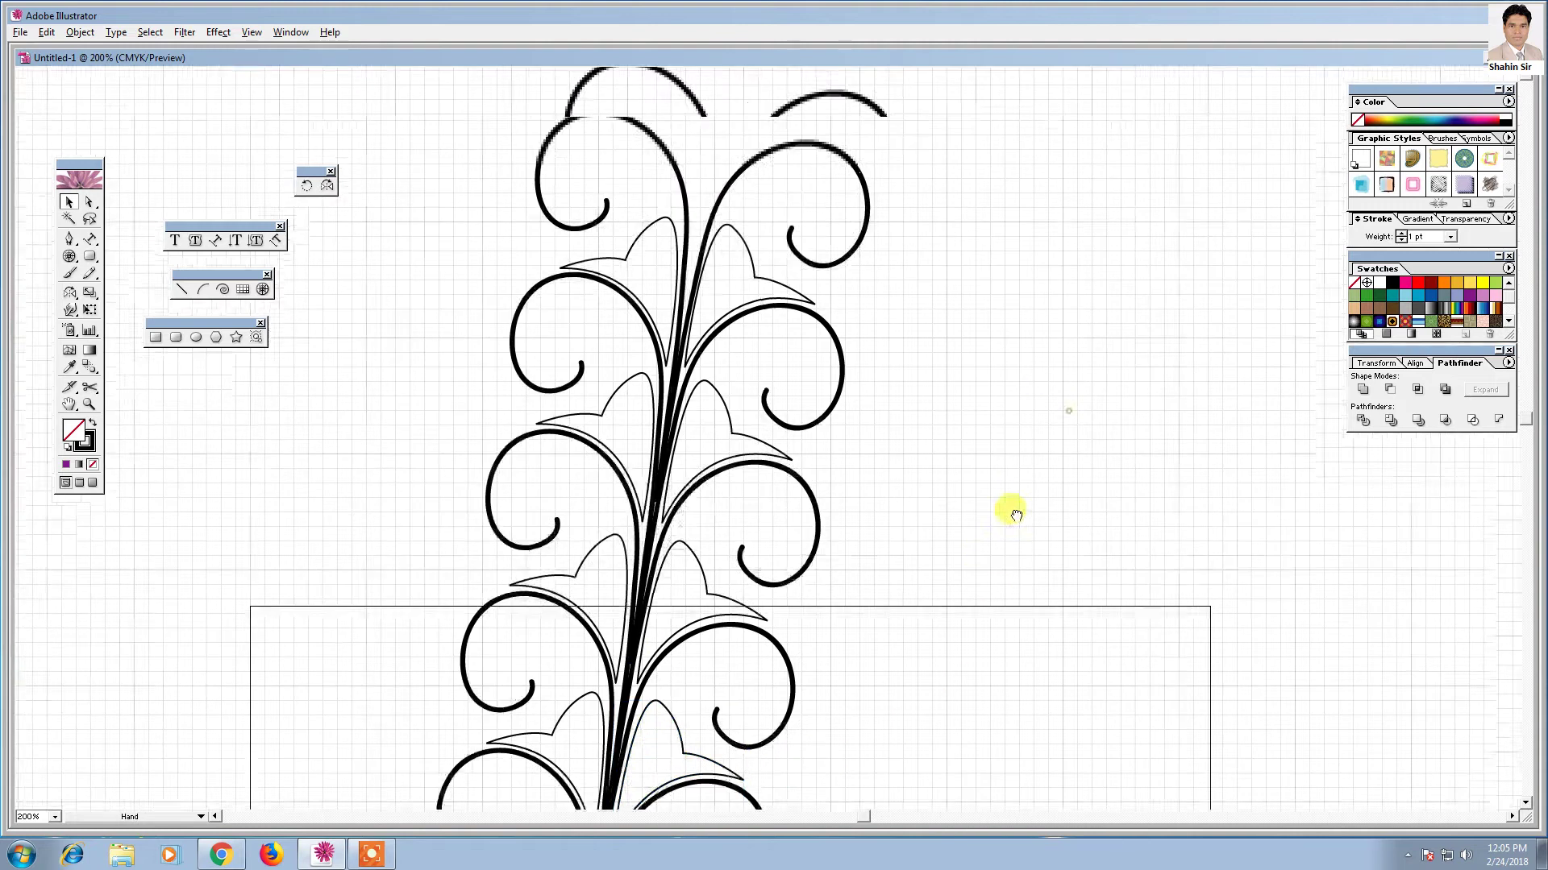
key("ctrl+minus")
key("ctrl+minus")
key("ctrl+minus")
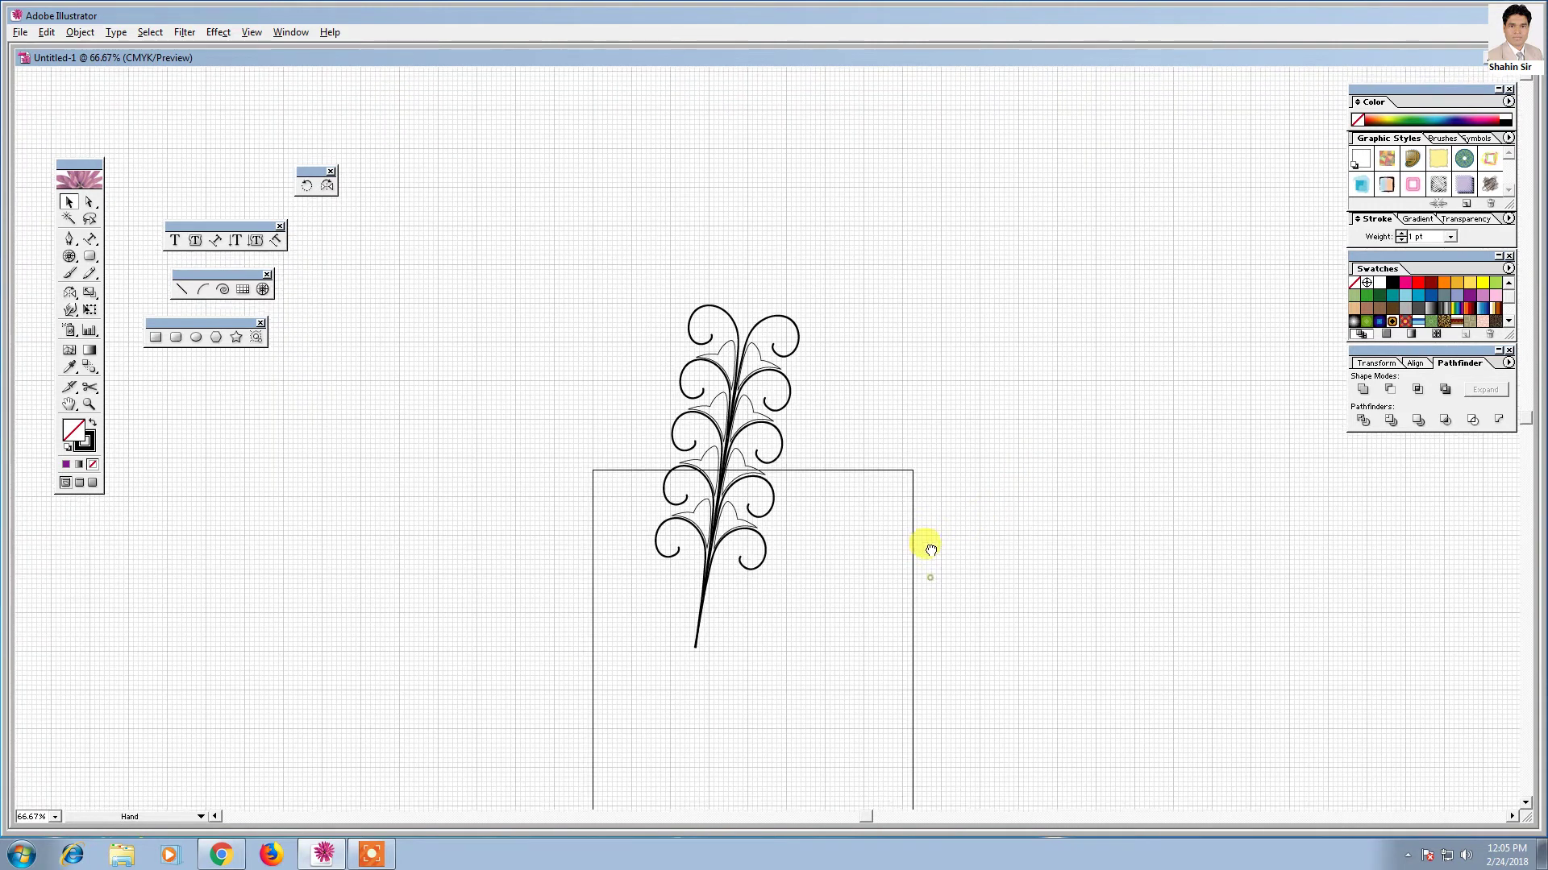
left_click_drag(931, 551, 918, 542)
left_click_drag(605, 246, 860, 458)
scroll(783, 375, "down", 2)
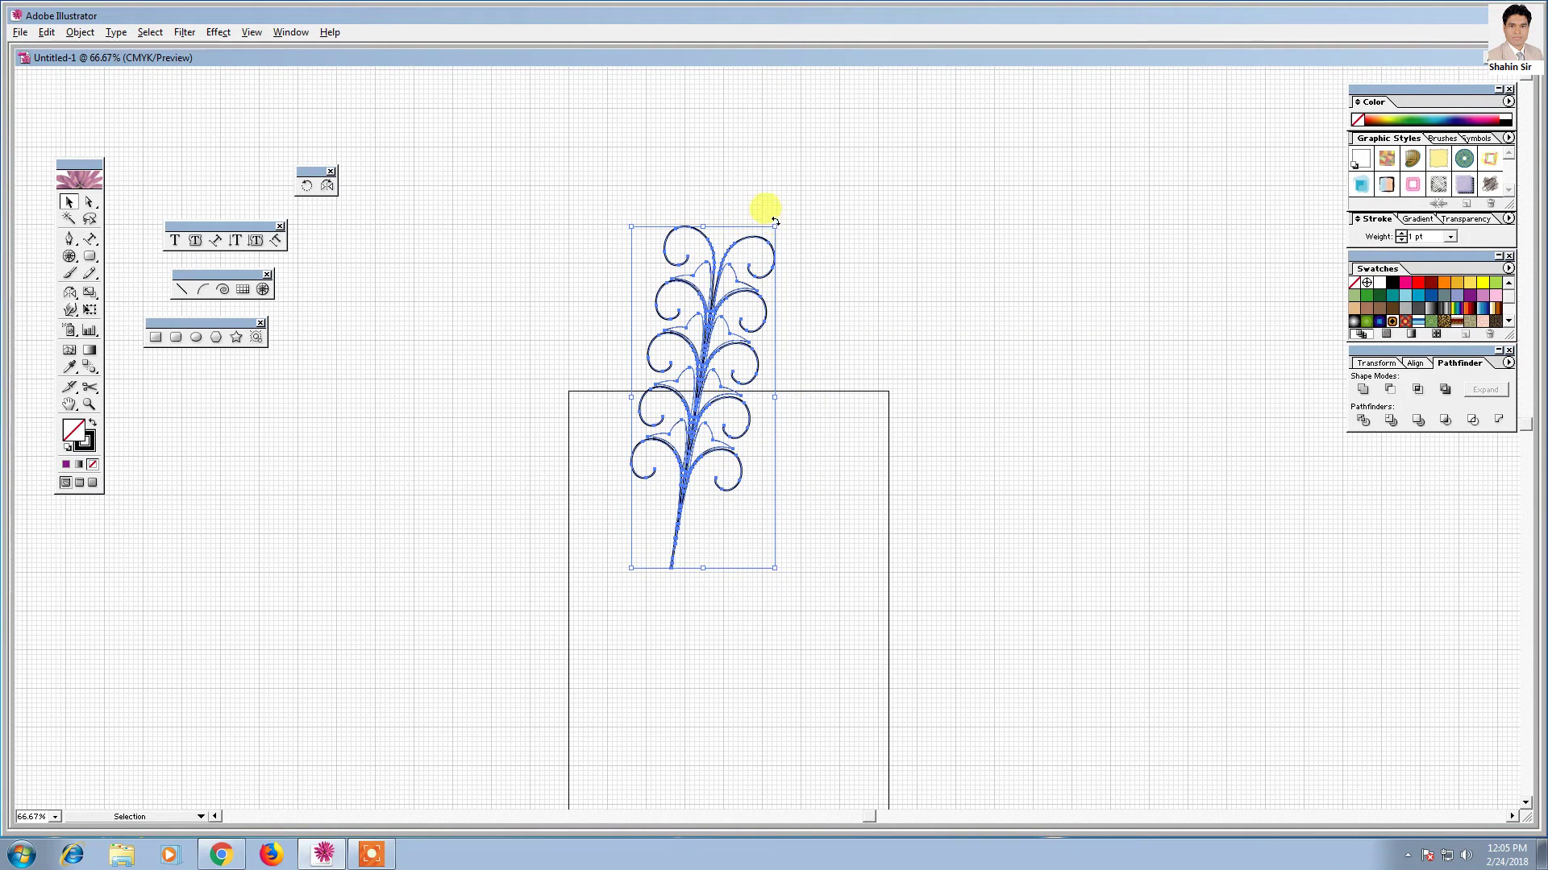
left_click_drag(775, 219, 842, 278)
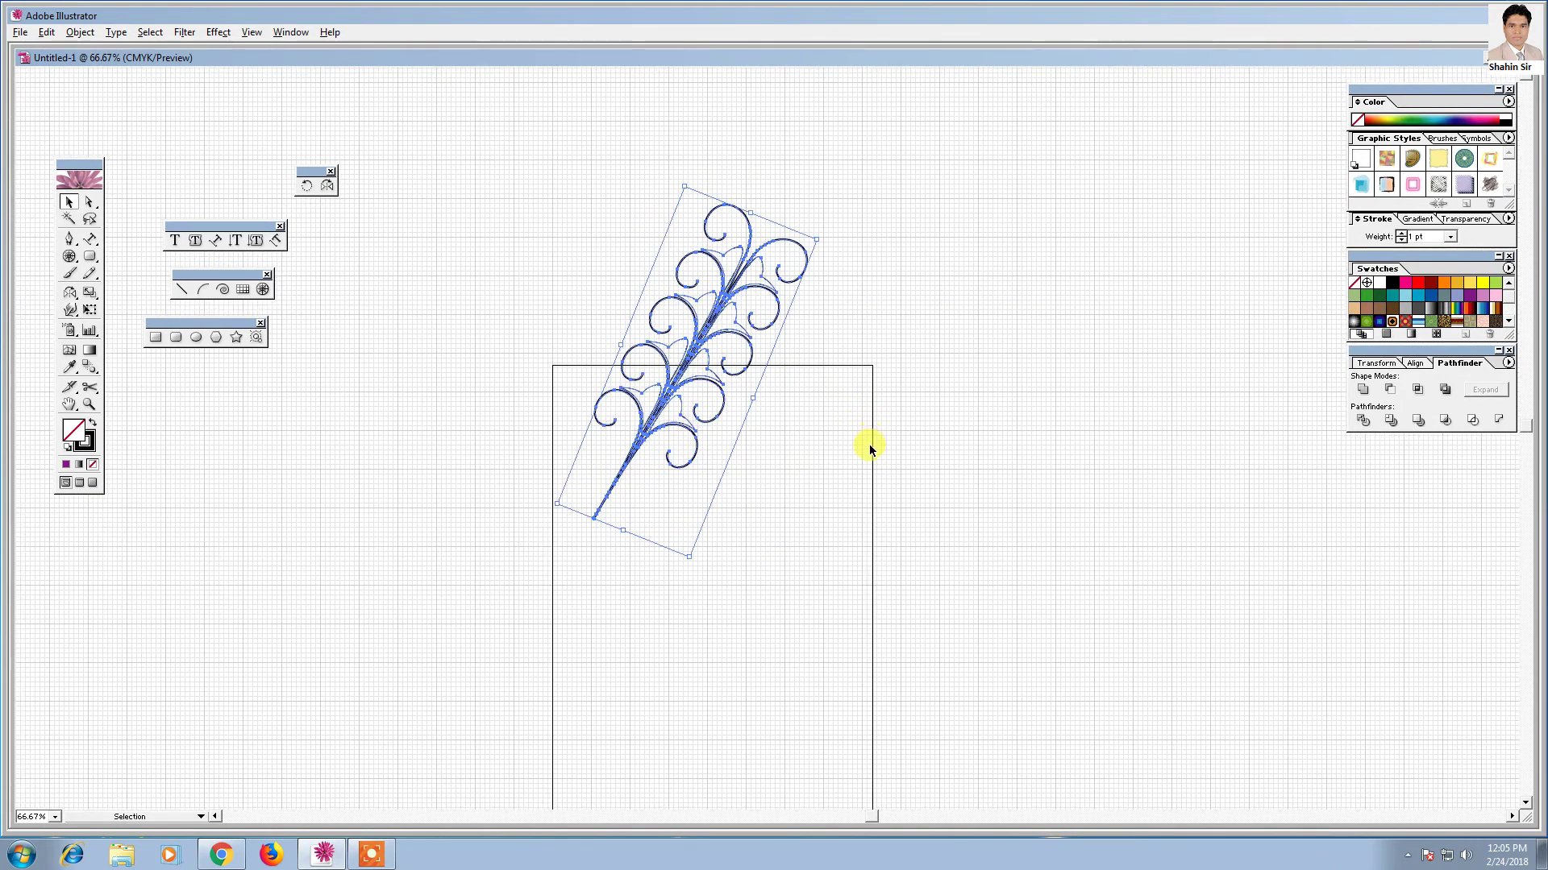
- Zoom to 150% and move the leaf artwork down and right on the page
key("ctrl+plus")
key("ctrl+plus")
scroll(838, 444, "up", 2)
scroll(773, 339, "up", 1)
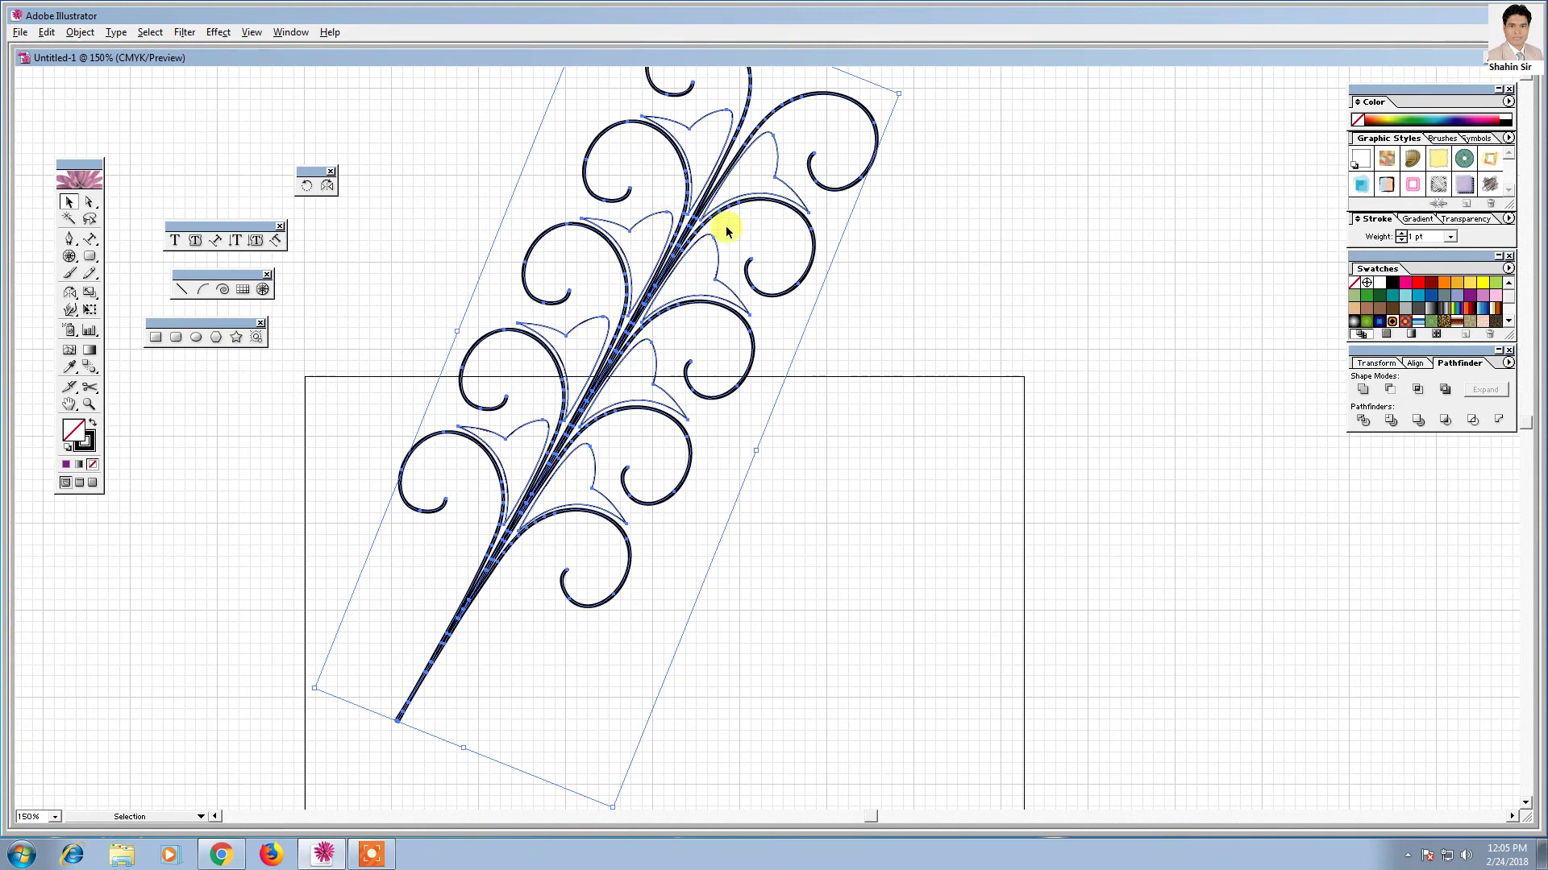
left_click_drag(703, 199, 757, 379)
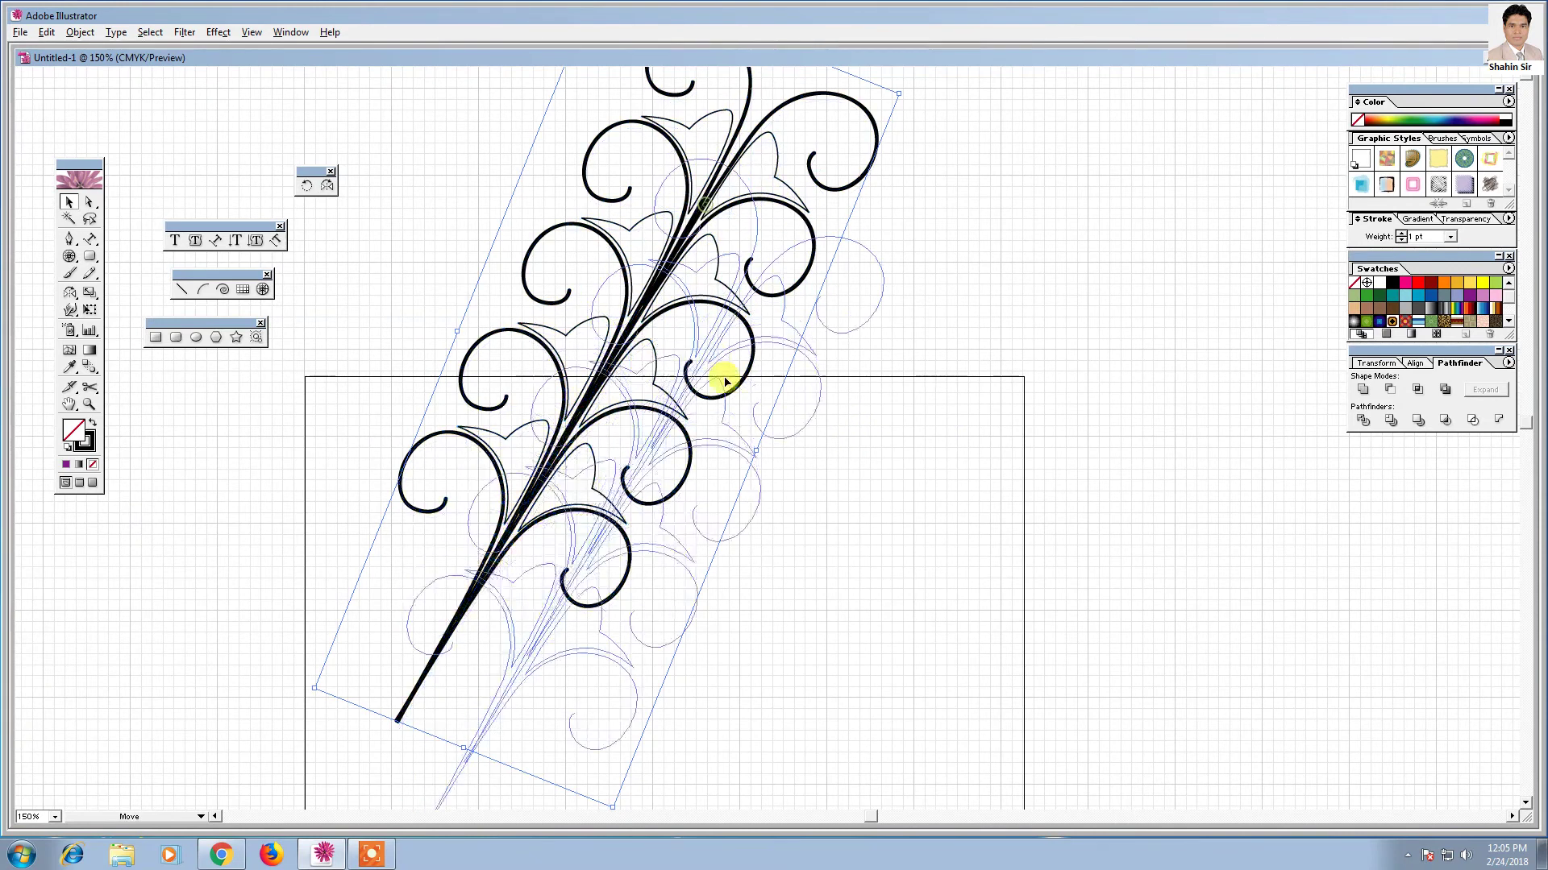
left_click(949, 488)
scroll(940, 473, "down", 5)
scroll(933, 435, "up", 2)
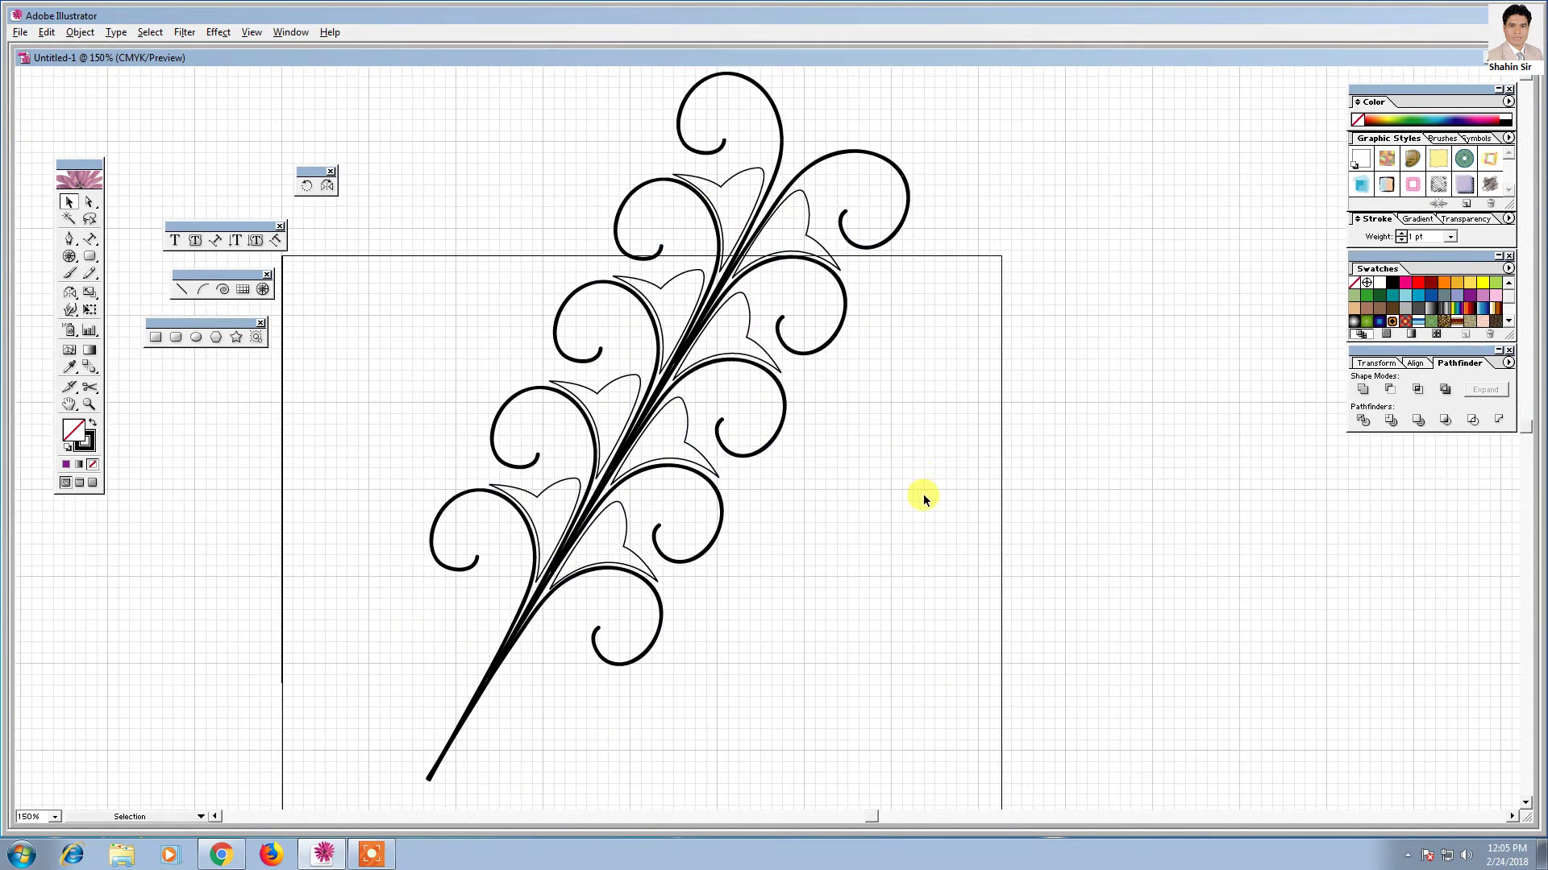
- Hide the grid, move all leaf paths lower on the page, and zoom to 200%
key("ctrl+apostrophe")
scroll(895, 362, "up", 2)
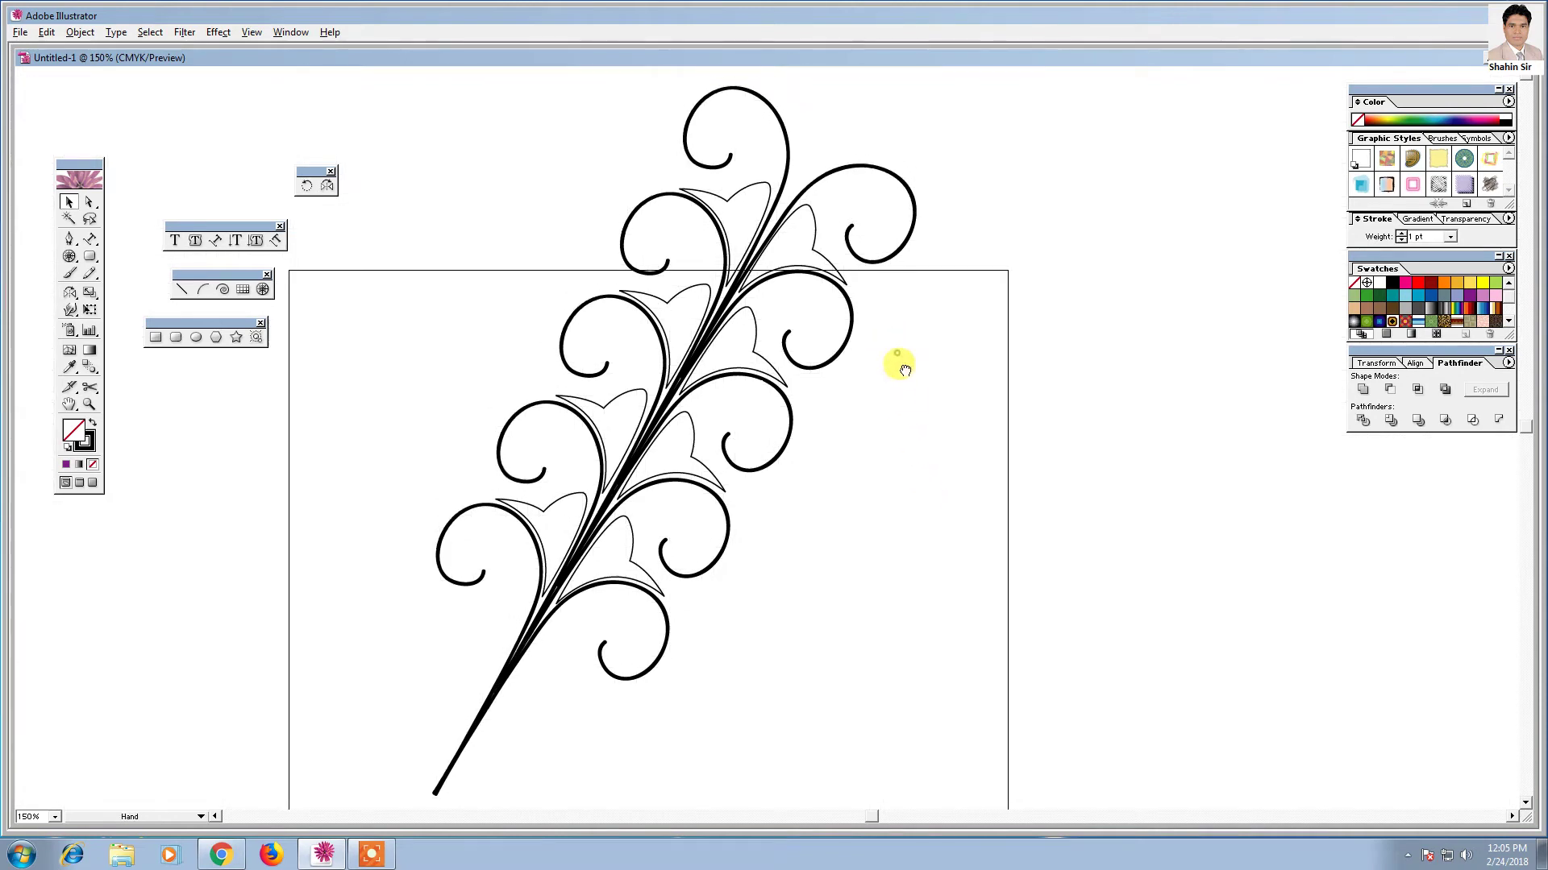
left_click_drag(404, 153, 971, 746)
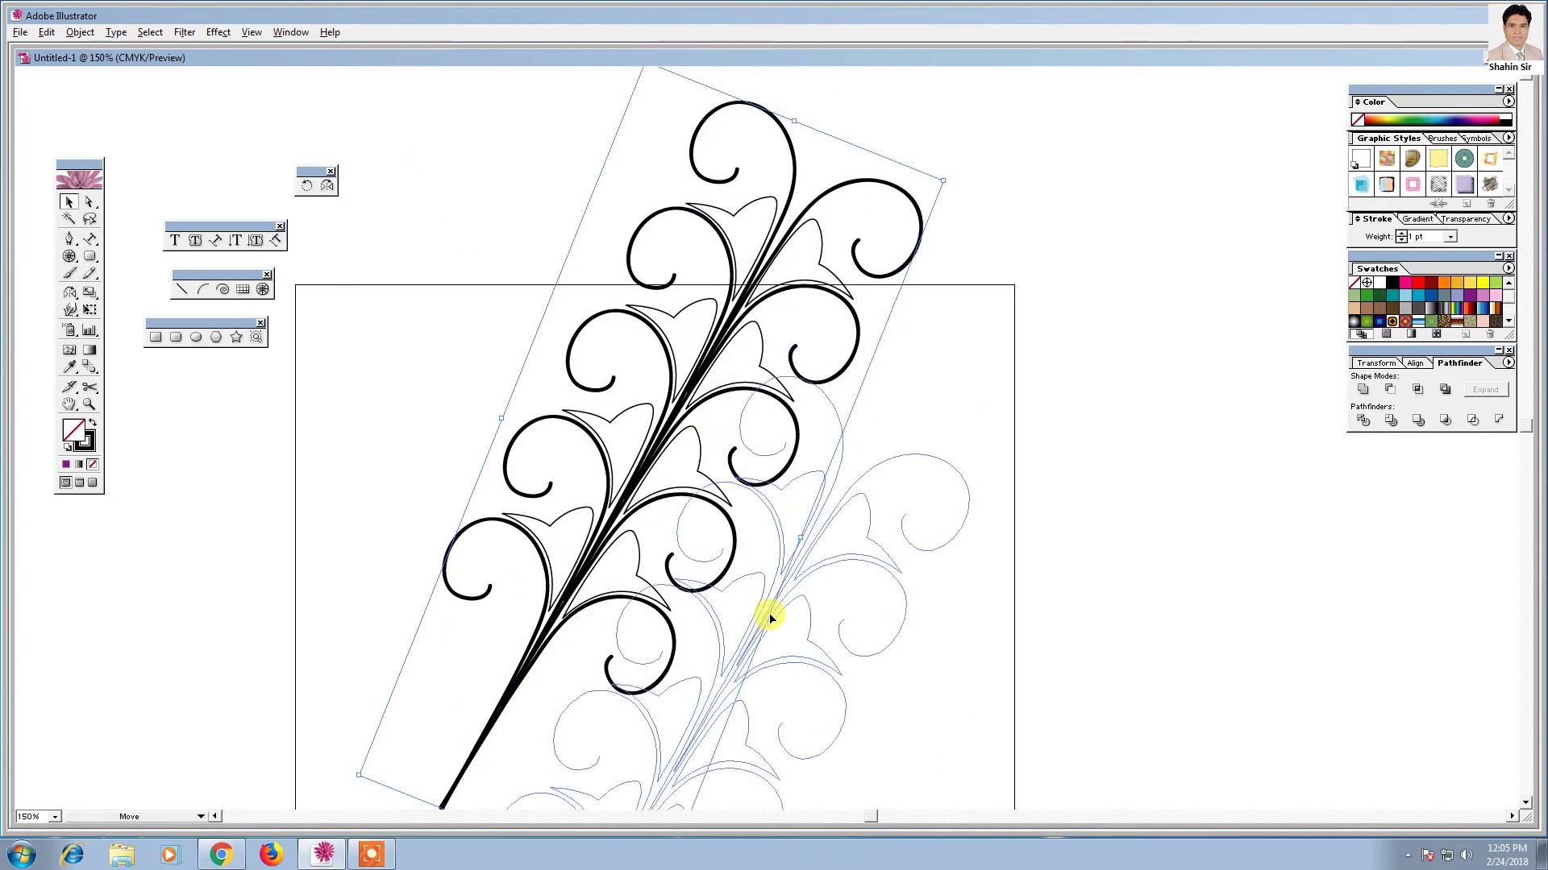
left_click_drag(721, 343, 748, 577)
mouse_move(969, 621)
left_mouse_down()
mouse_move(957, 390)
mouse_move(950, 419)
mouse_move(972, 449)
left_mouse_up()
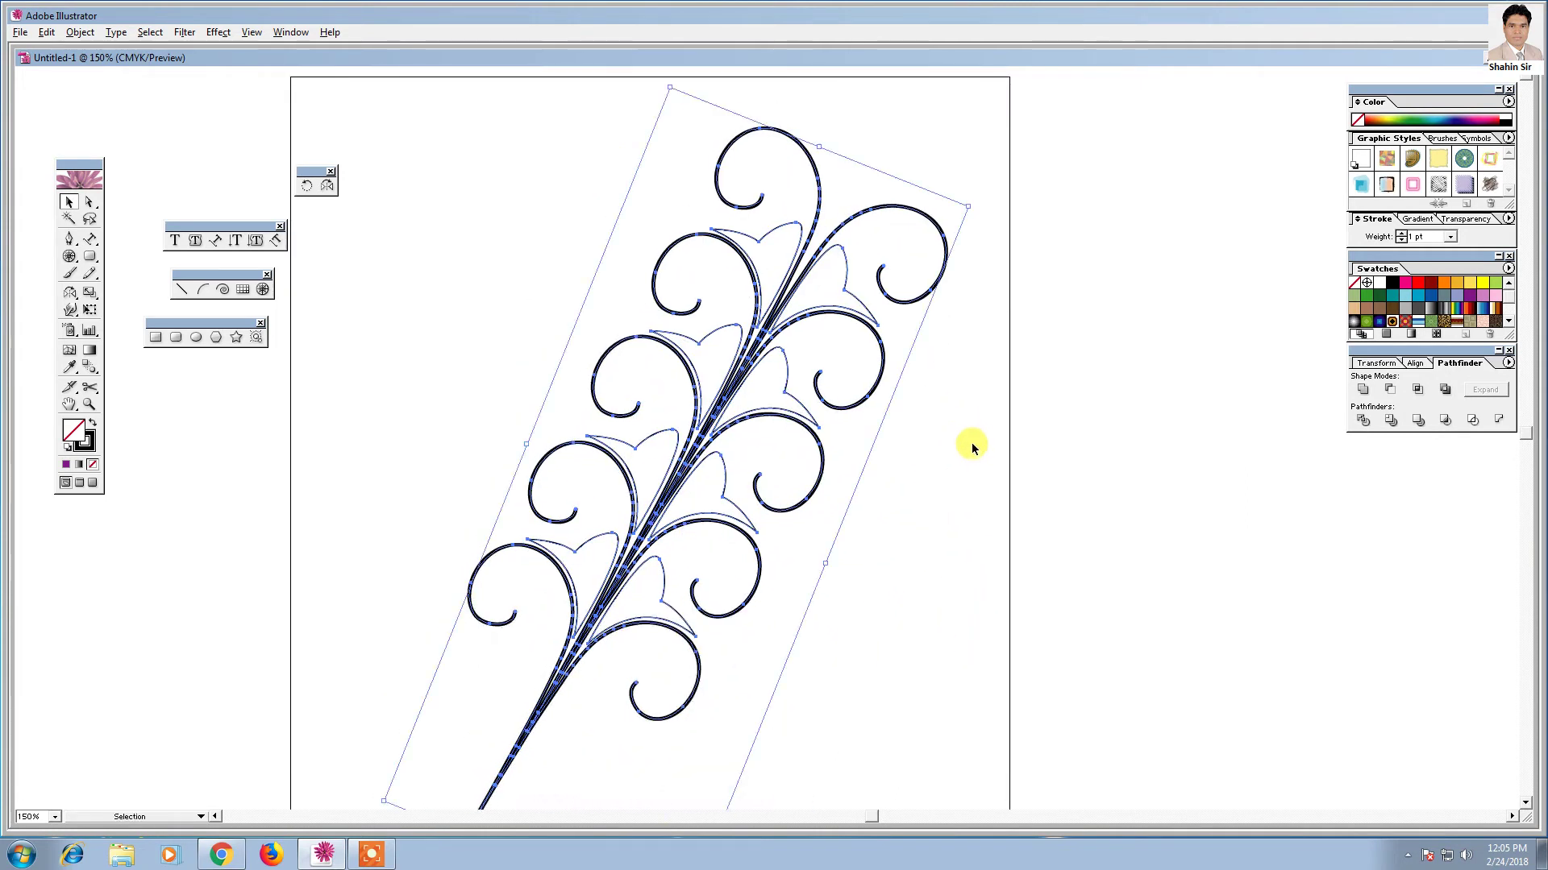
left_click(971, 449)
key("ctrl+equal")
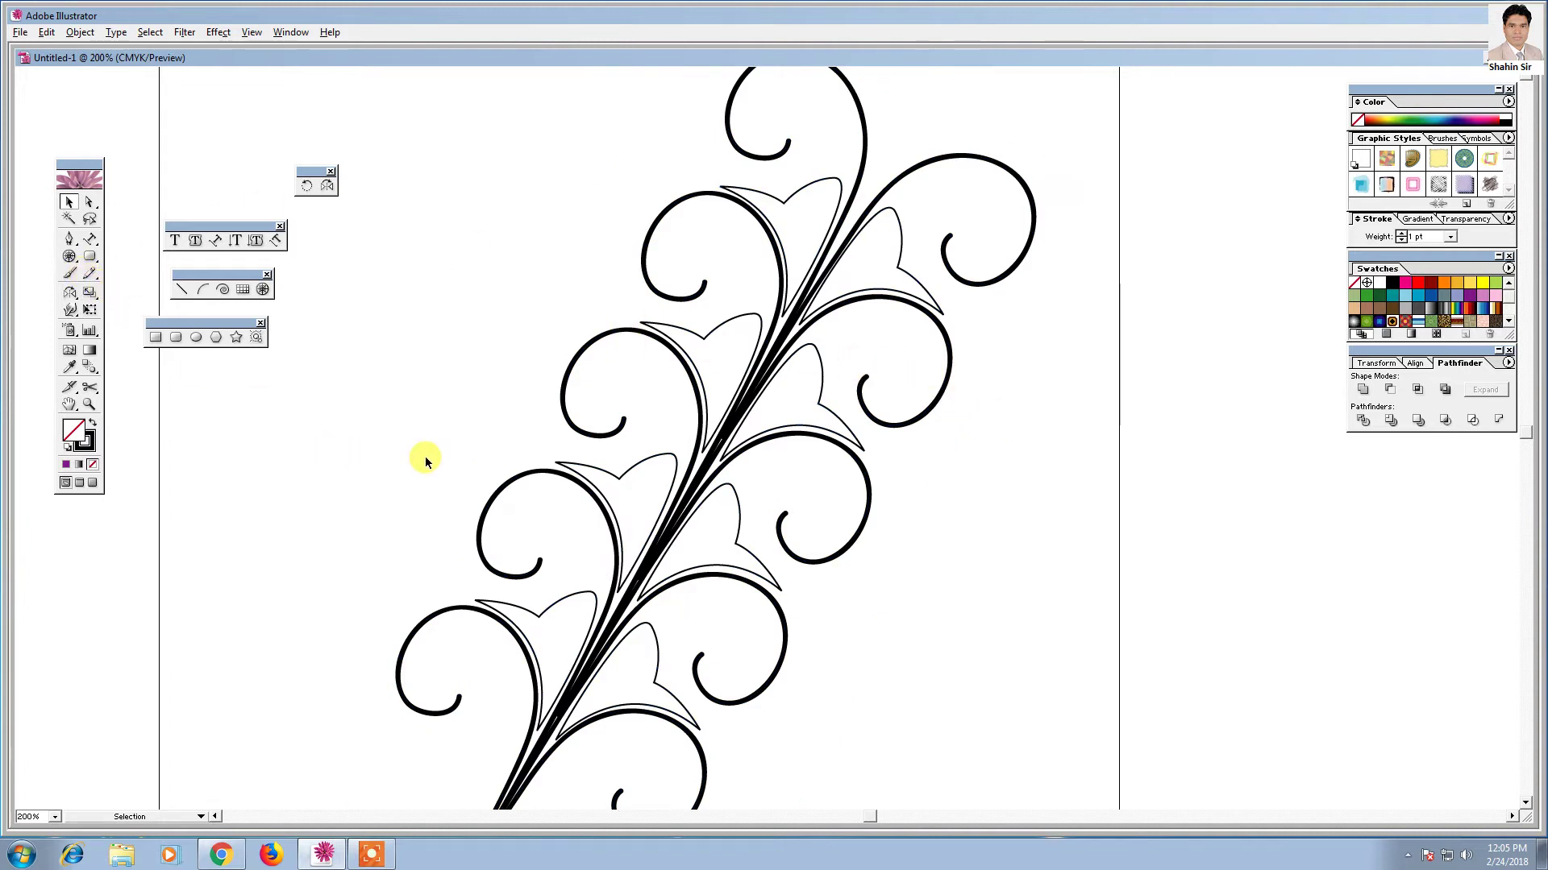
- Paint a test curved Paintbrush stroke with a thin Pencil line beside it
mouse_move(328, 422)
left_mouse_down()
mouse_move(663, 497)
mouse_move(775, 502)
left_mouse_up()
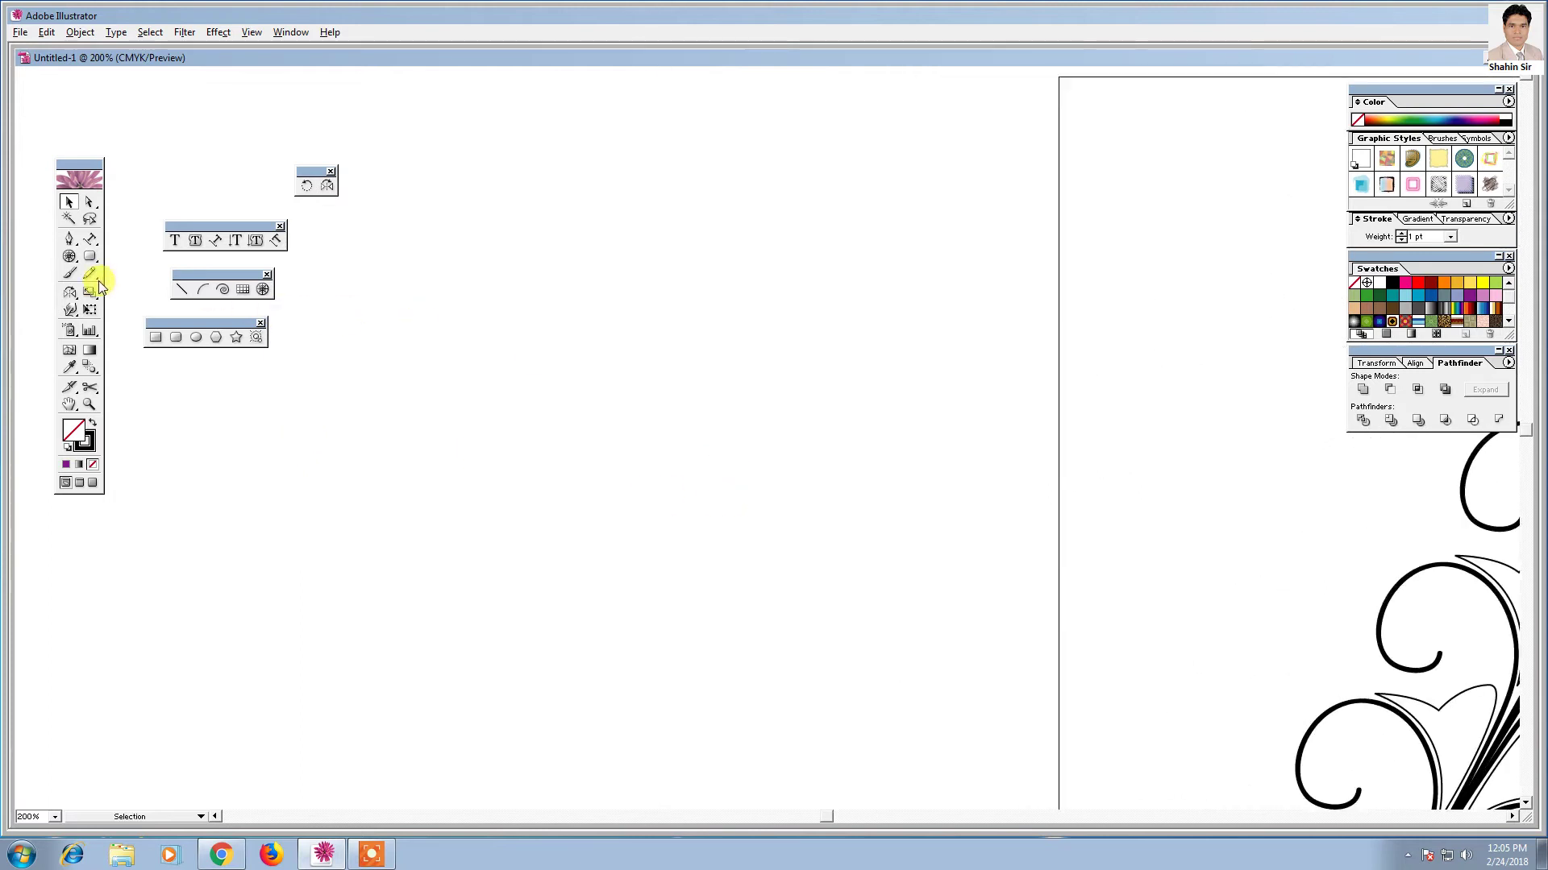
left_click(70, 274)
mouse_move(343, 705)
left_mouse_down()
mouse_move(377, 471)
mouse_move(416, 377)
left_mouse_up()
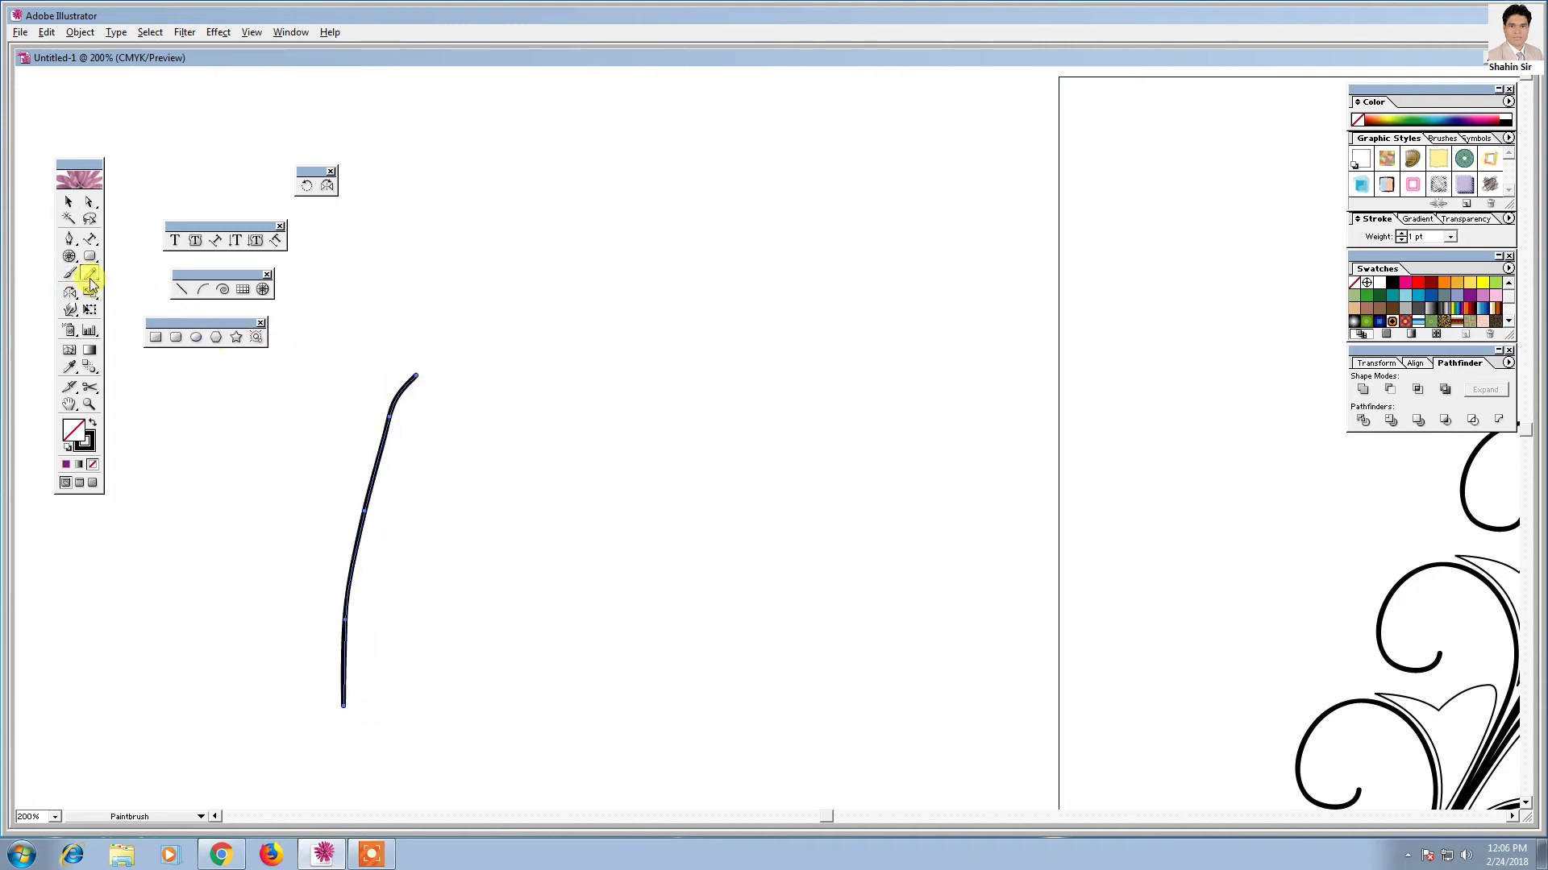
left_click(90, 277)
left_click_drag(397, 700, 432, 427)
- Select both test strokes and delete them
left_click(71, 205)
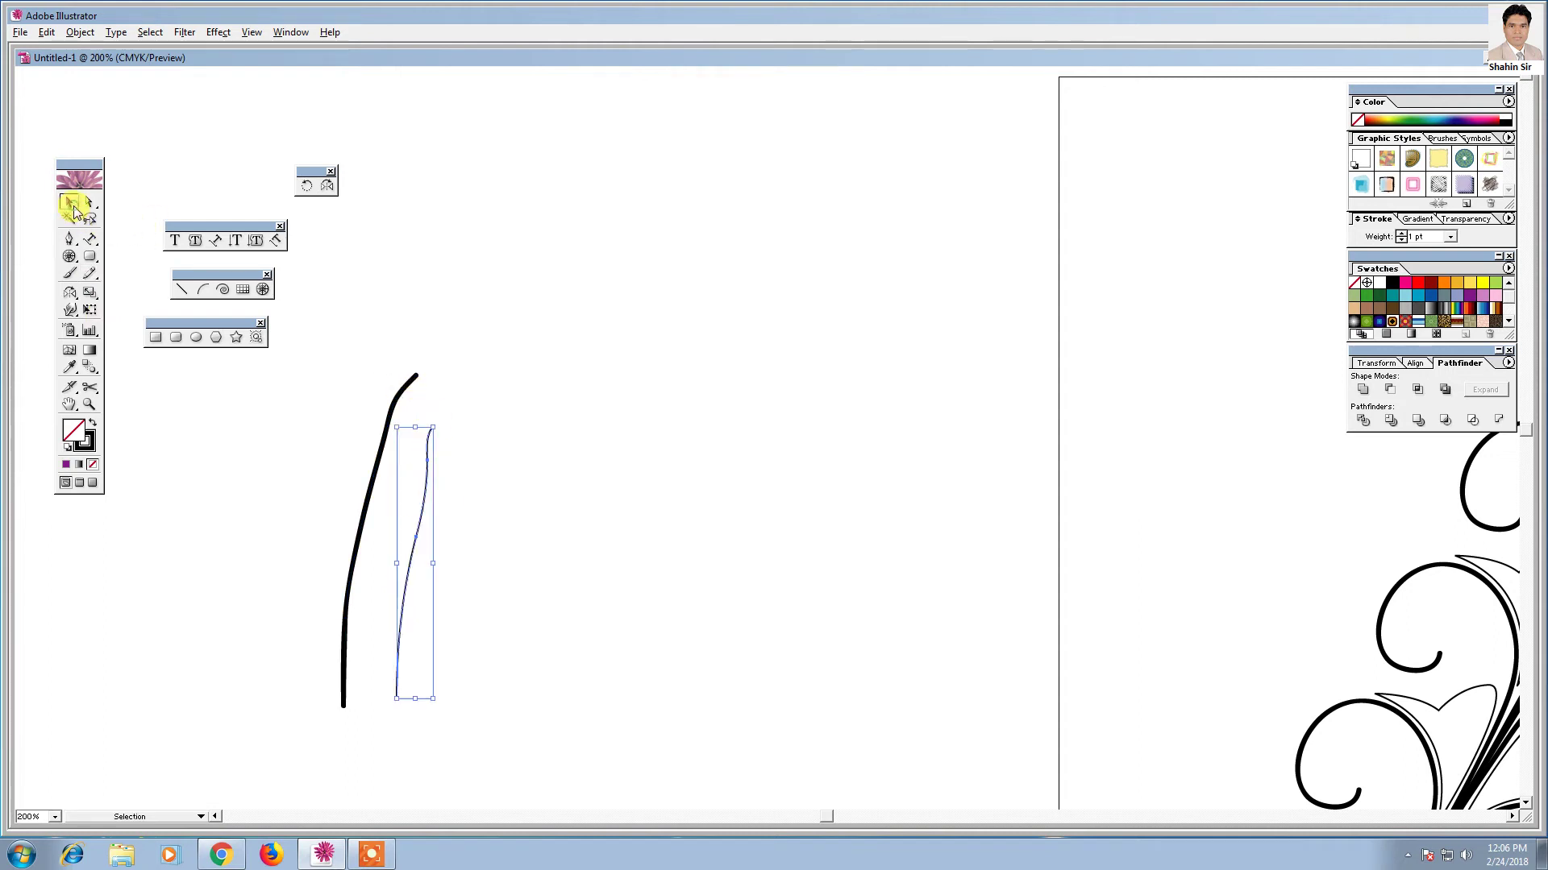
left_click(569, 397)
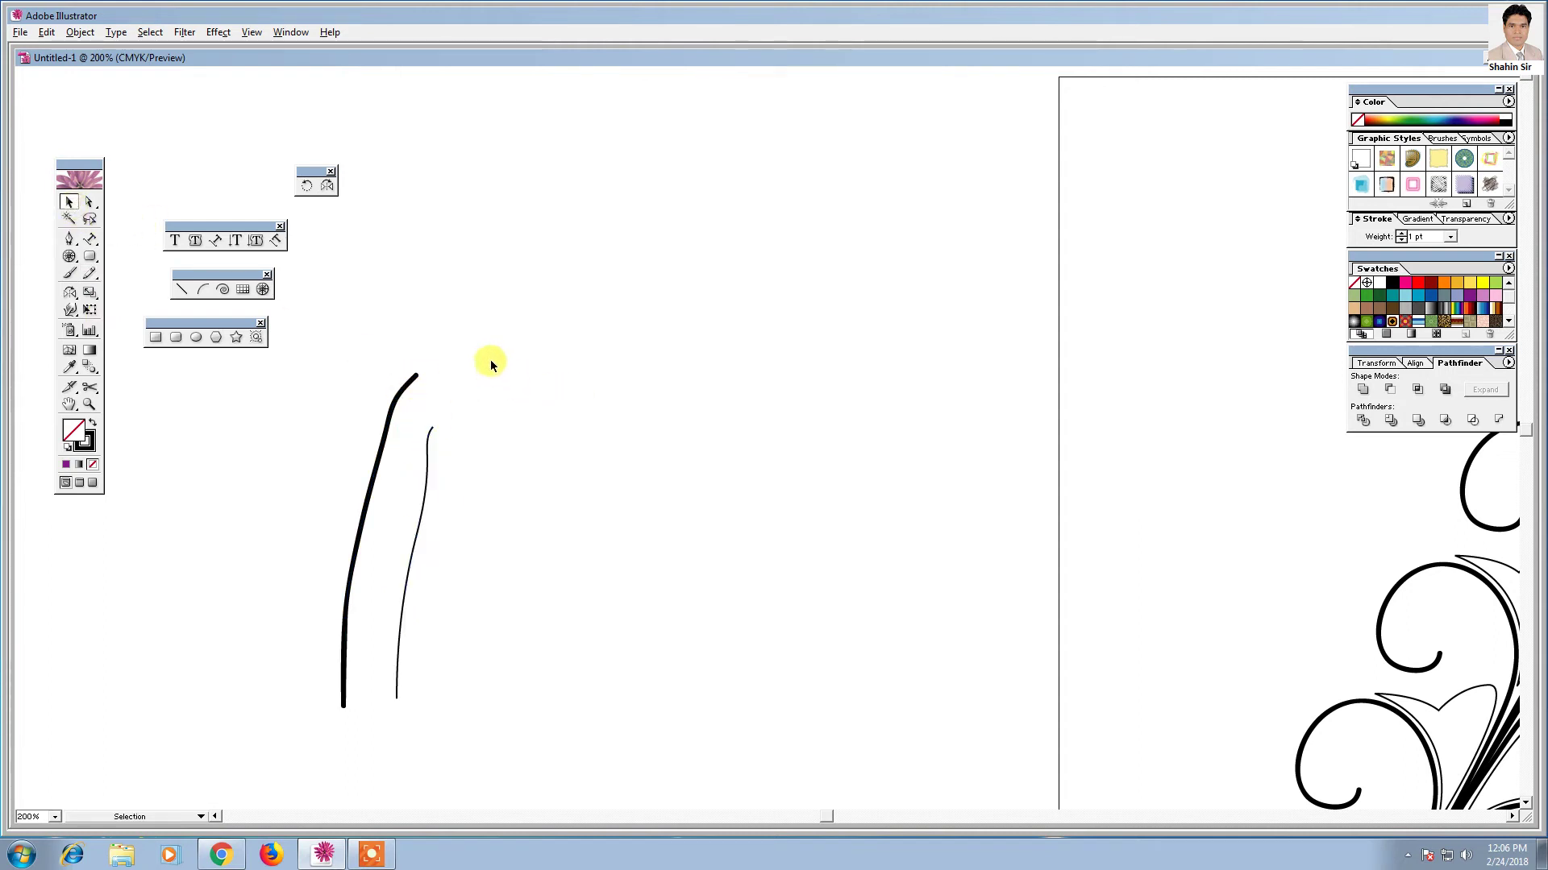
left_click_drag(435, 464, 340, 627)
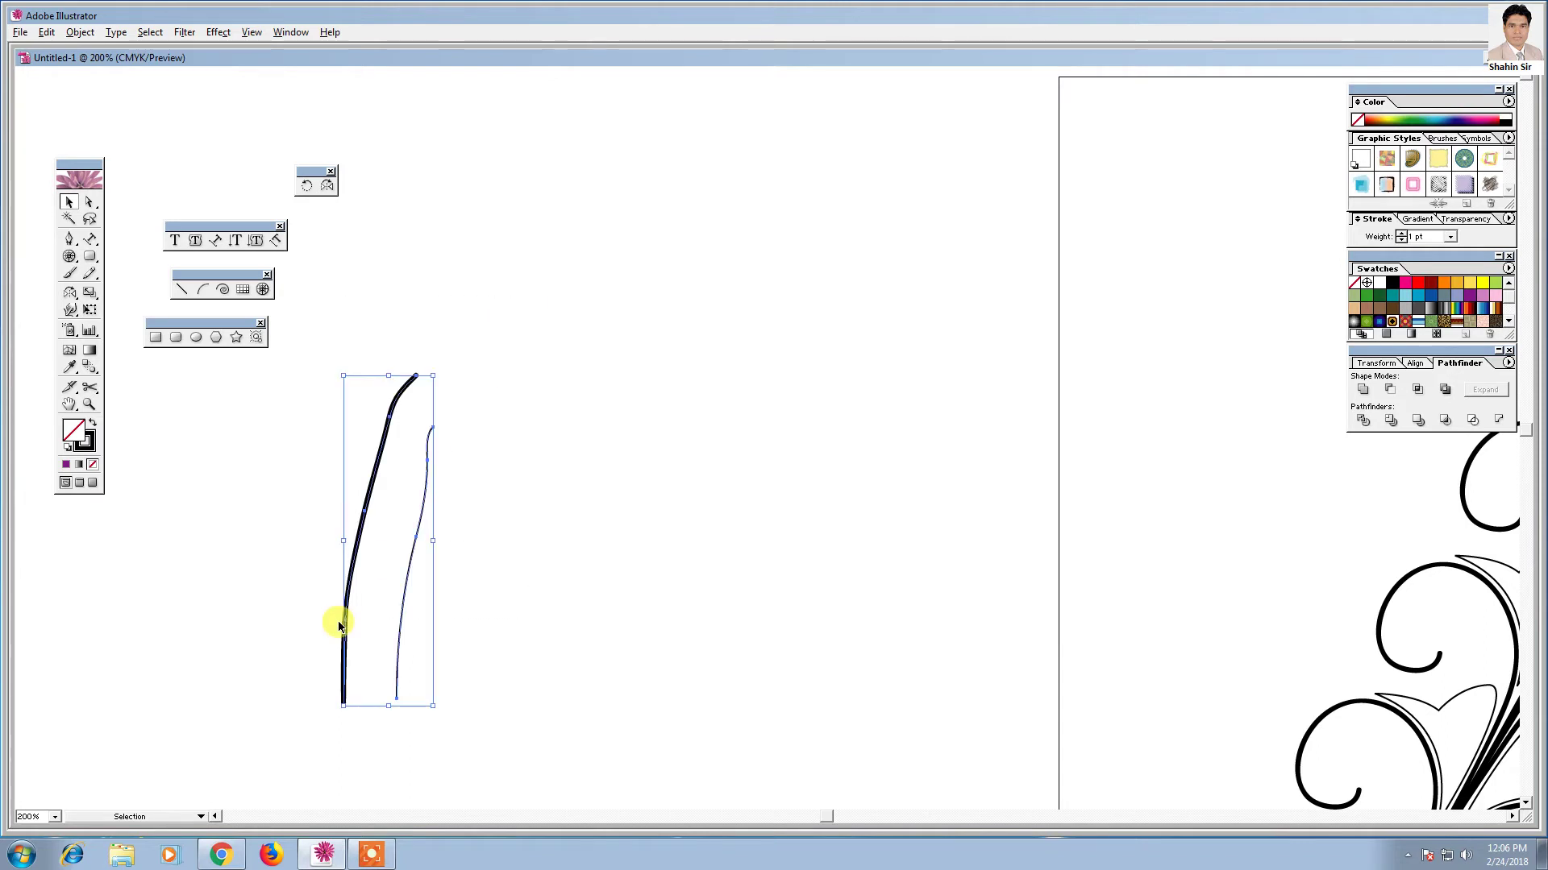
key("Delete")
- Delete the whole leaf artwork at 100% zoom, then zoom back to 200%
left_click_drag(742, 489, 276, 500)
left_click_drag(714, 451, 327, 449)
key("ctrl+minus")
key("ctrl+minus")
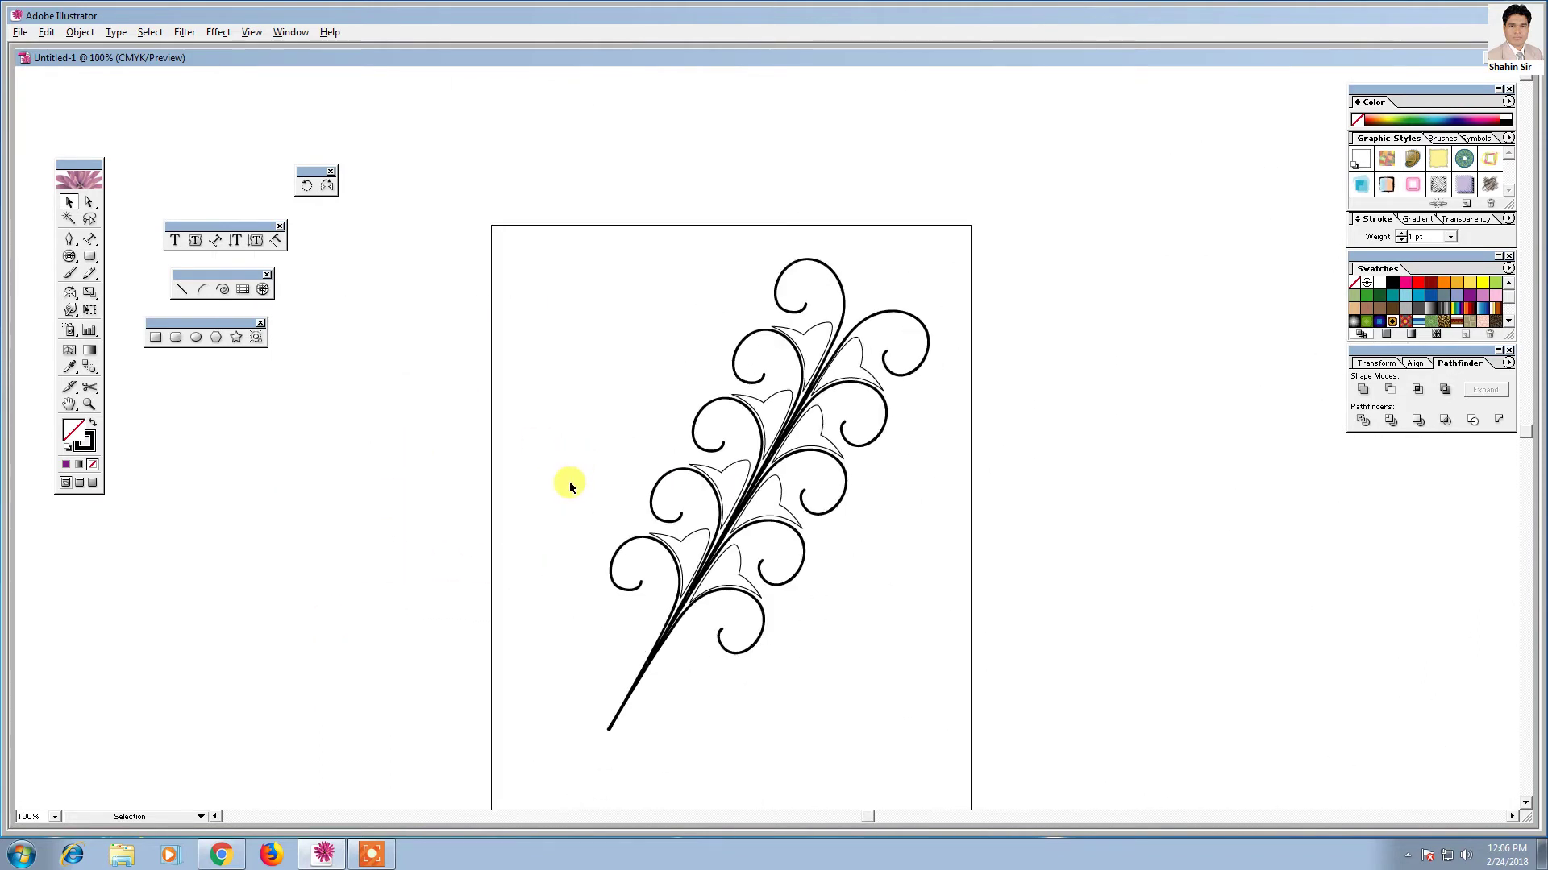
mouse_move(573, 179)
left_mouse_down()
mouse_move(793, 630)
mouse_move(949, 689)
left_mouse_up()
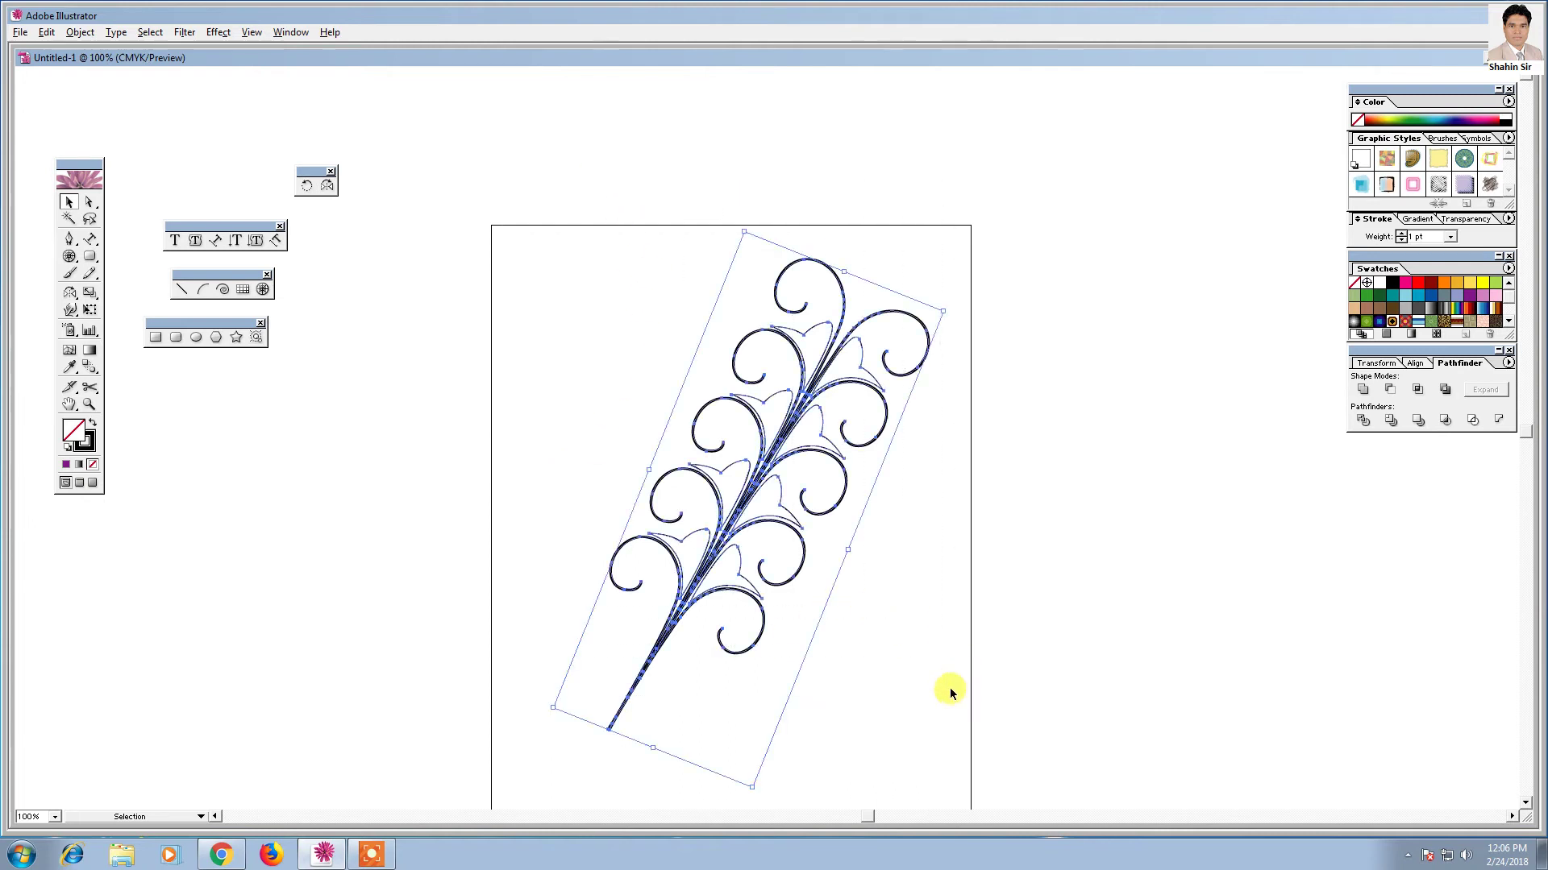
key("Delete")
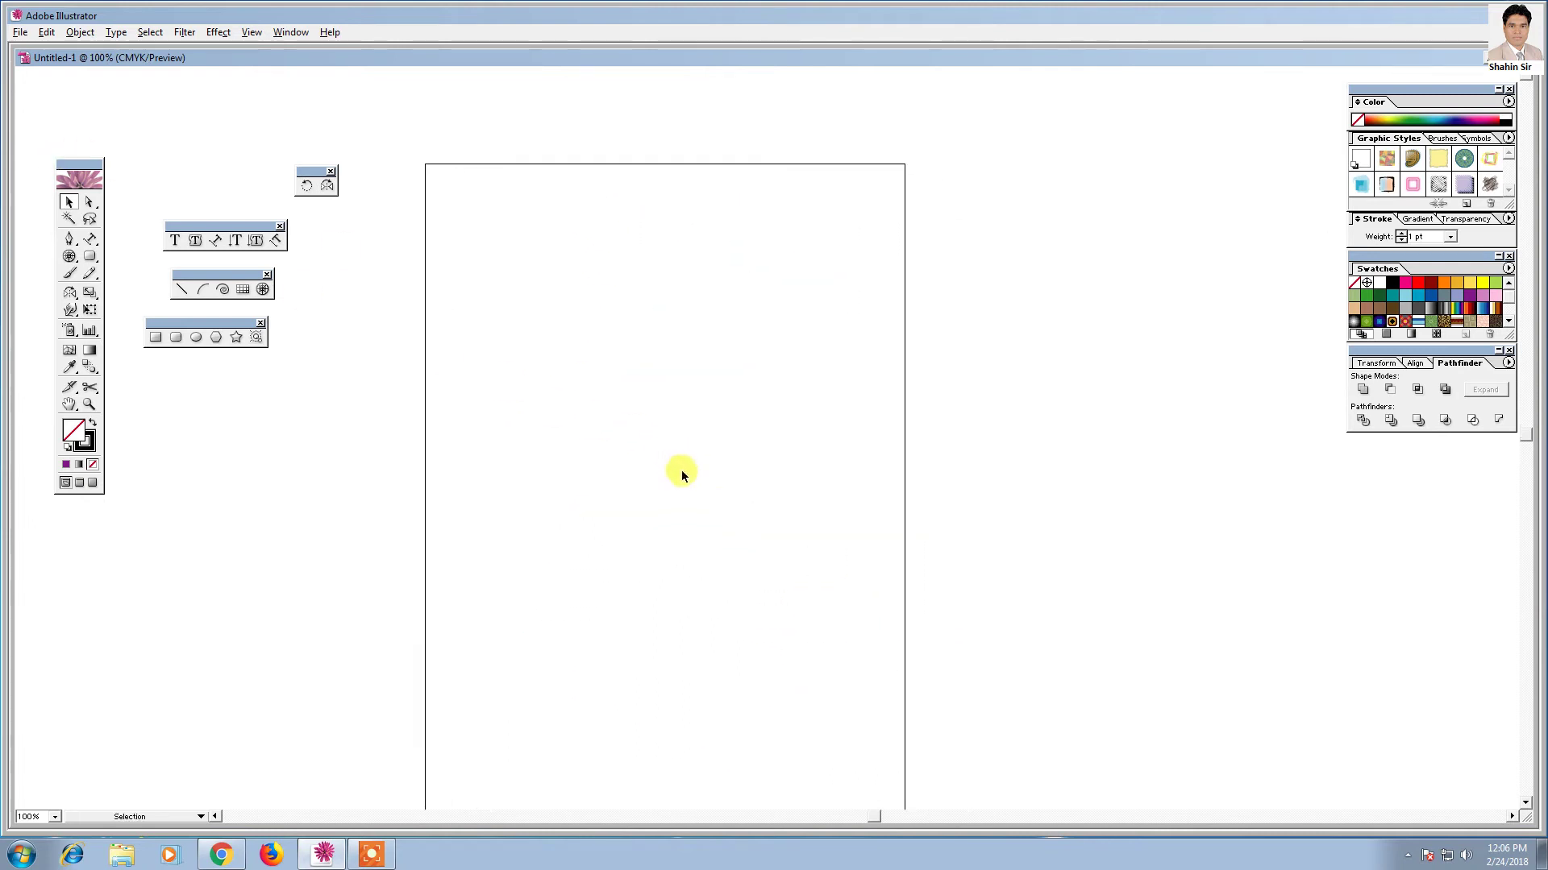
key("ctrl+plus")
key("ctrl+plus")
- Show the grid and draw a large rectangle near the page centre
key("ctrl+apostrophe")
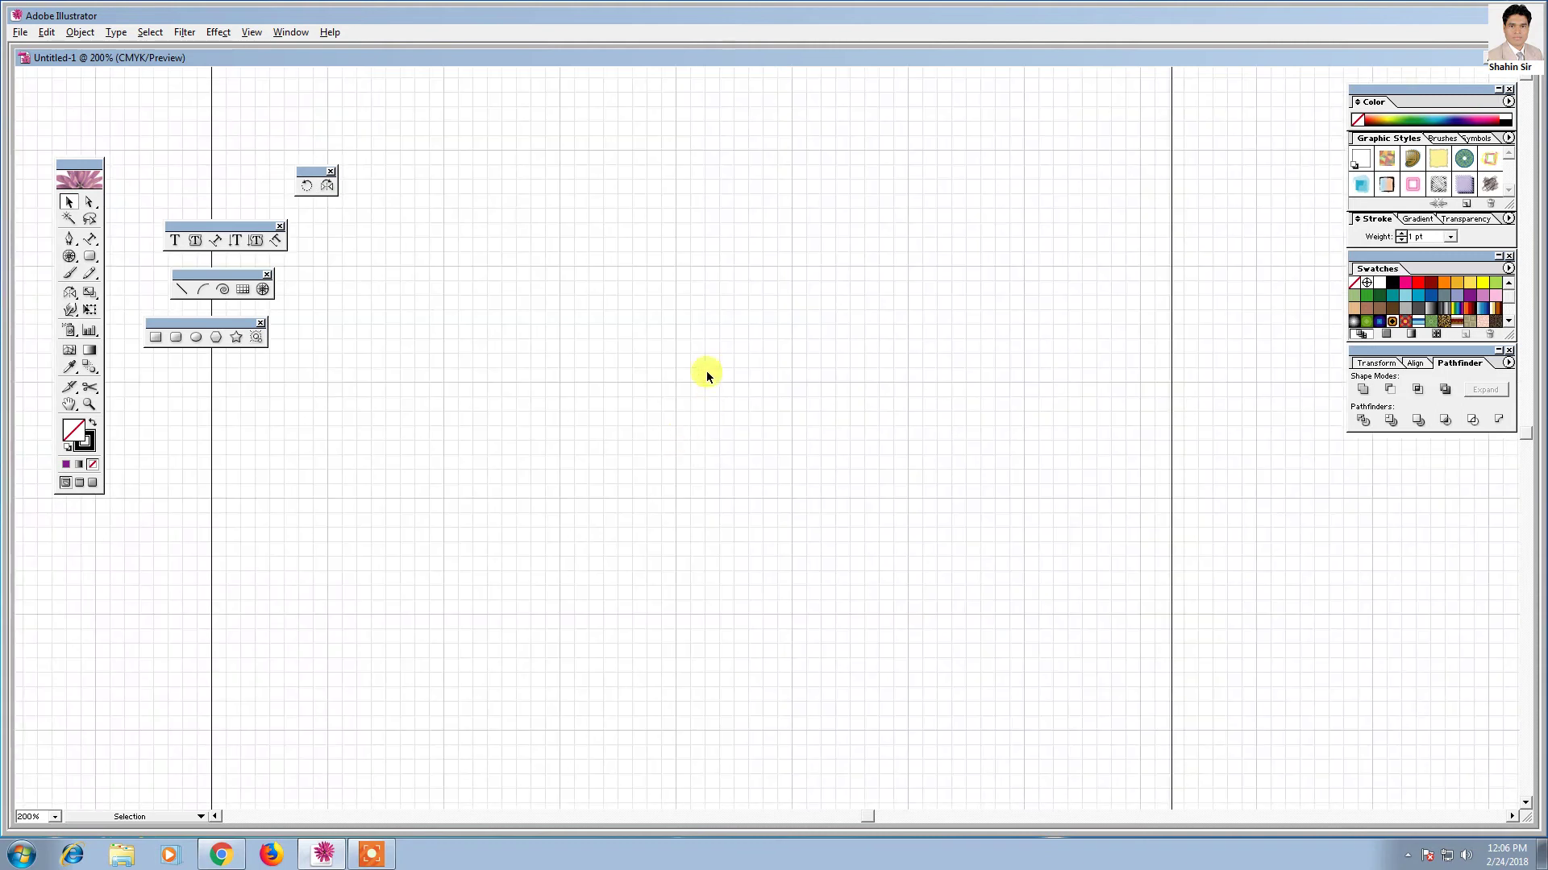
left_click(90, 295)
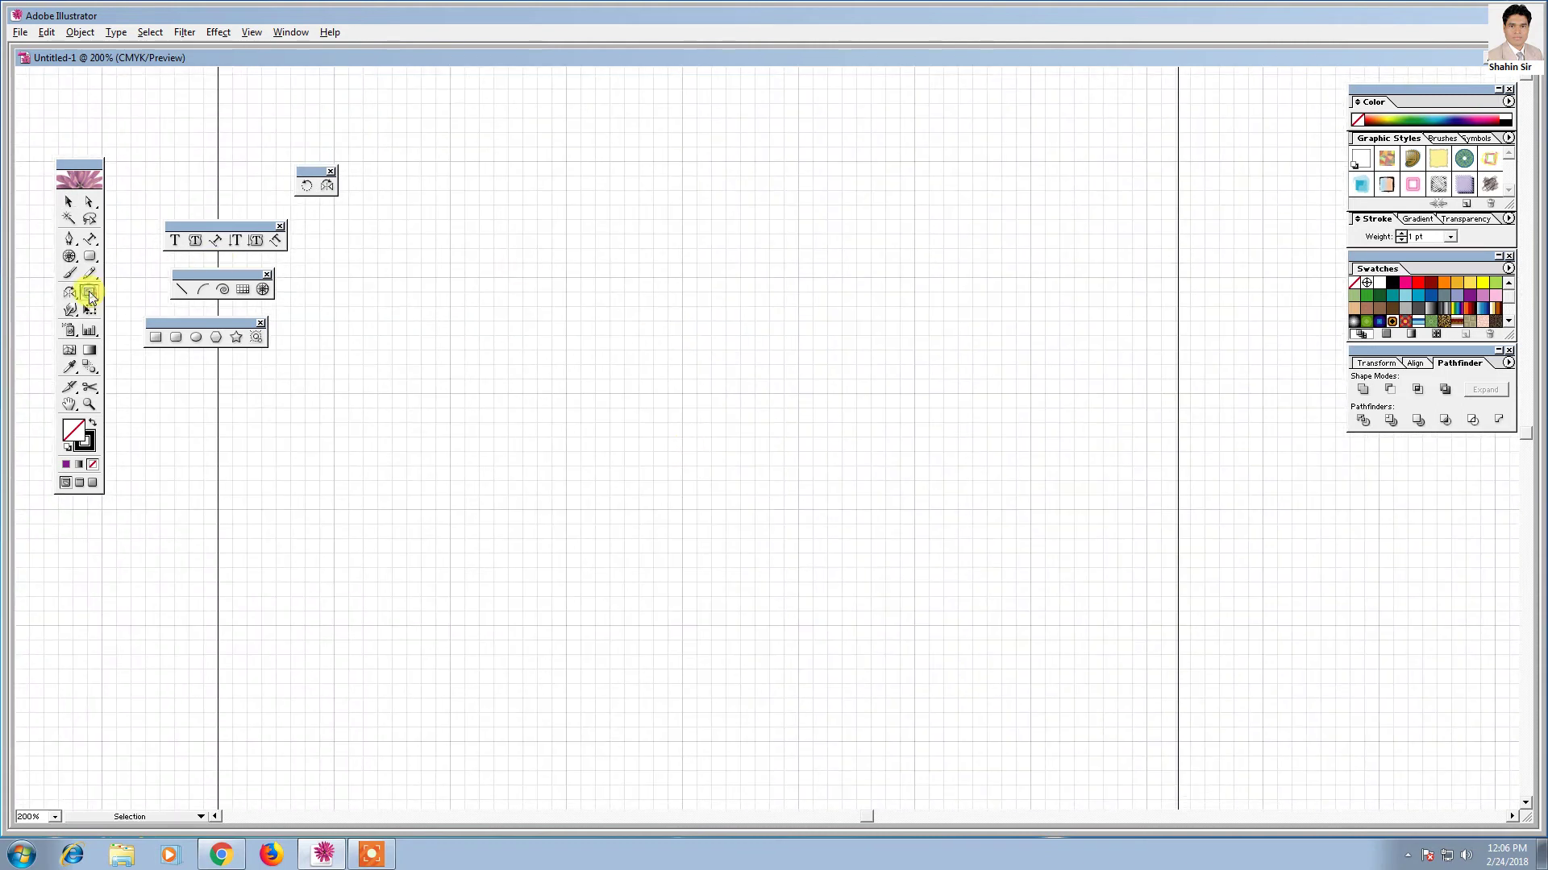
left_click(153, 338)
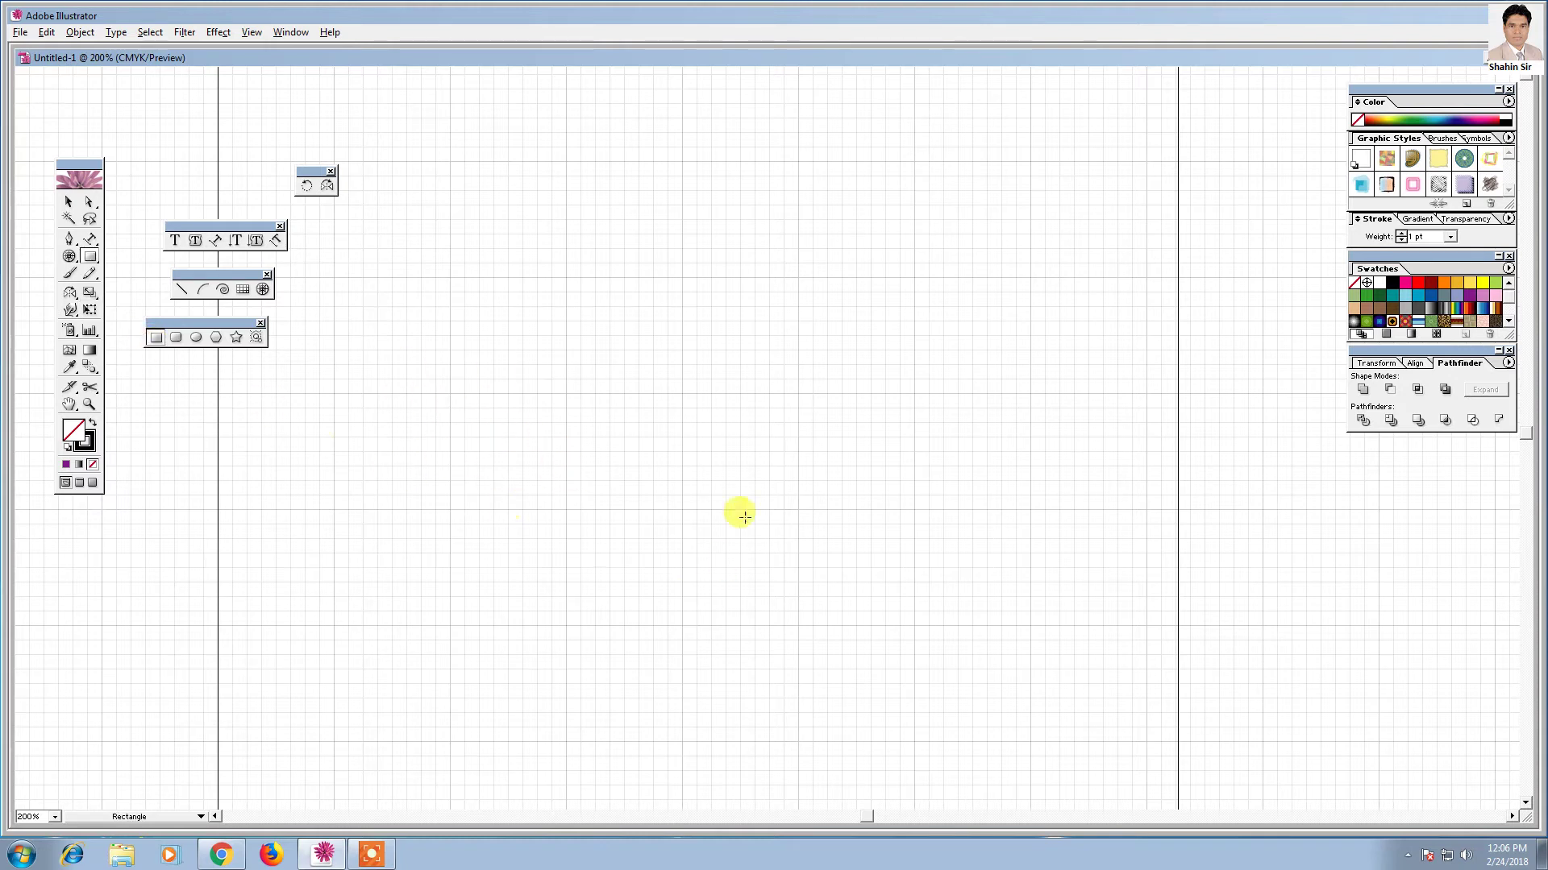
left_click_drag(449, 346, 948, 704)
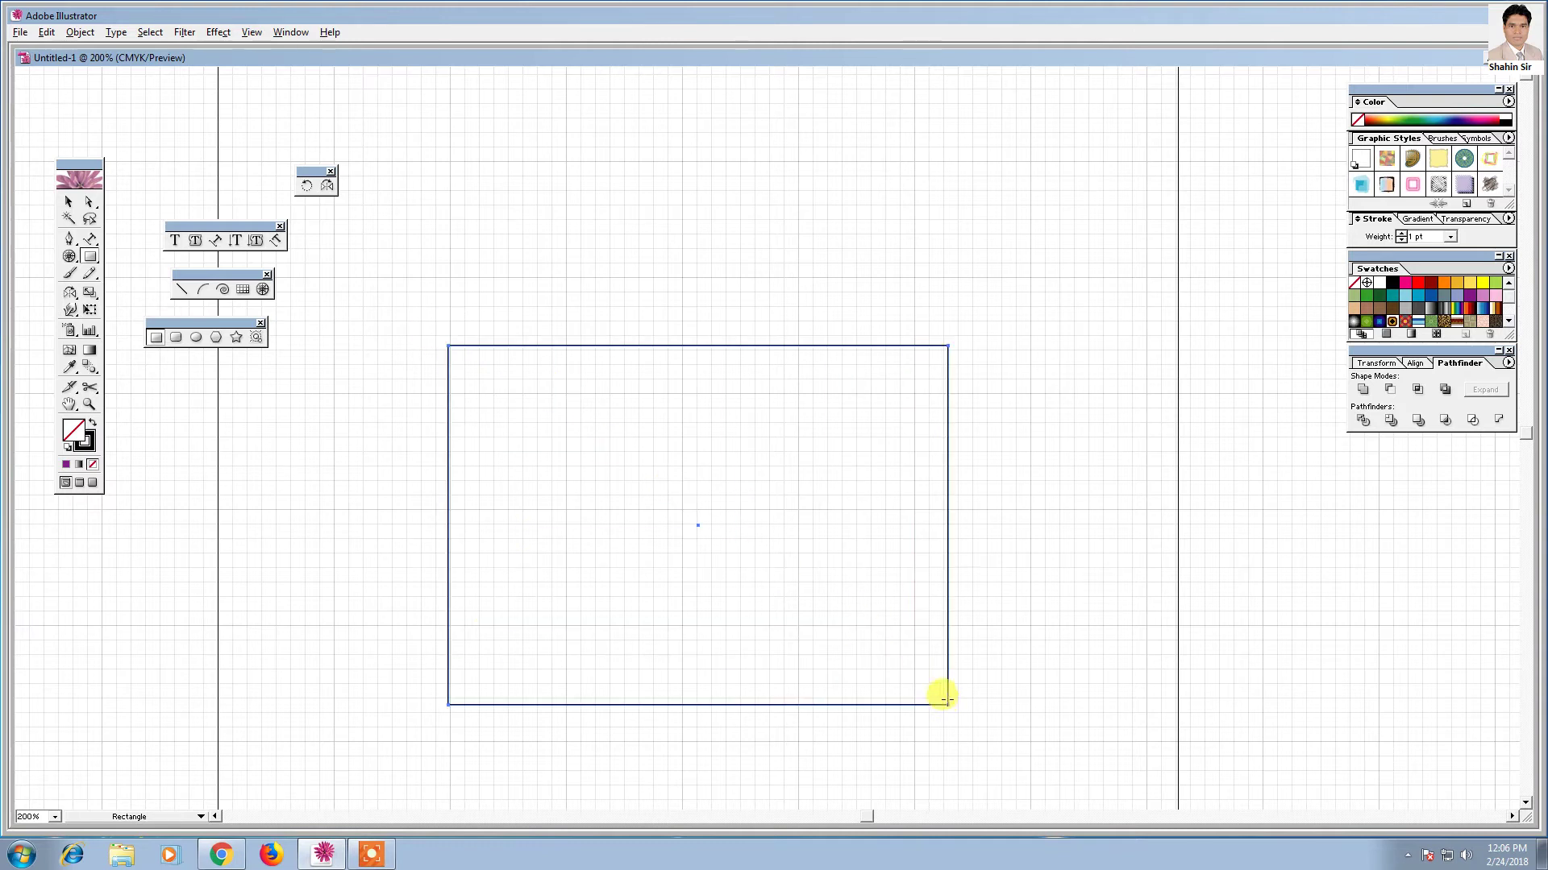
- Scale a slightly smaller copy from an origin above centre, repeating with Ctrl+D three times
left_click(89, 293)
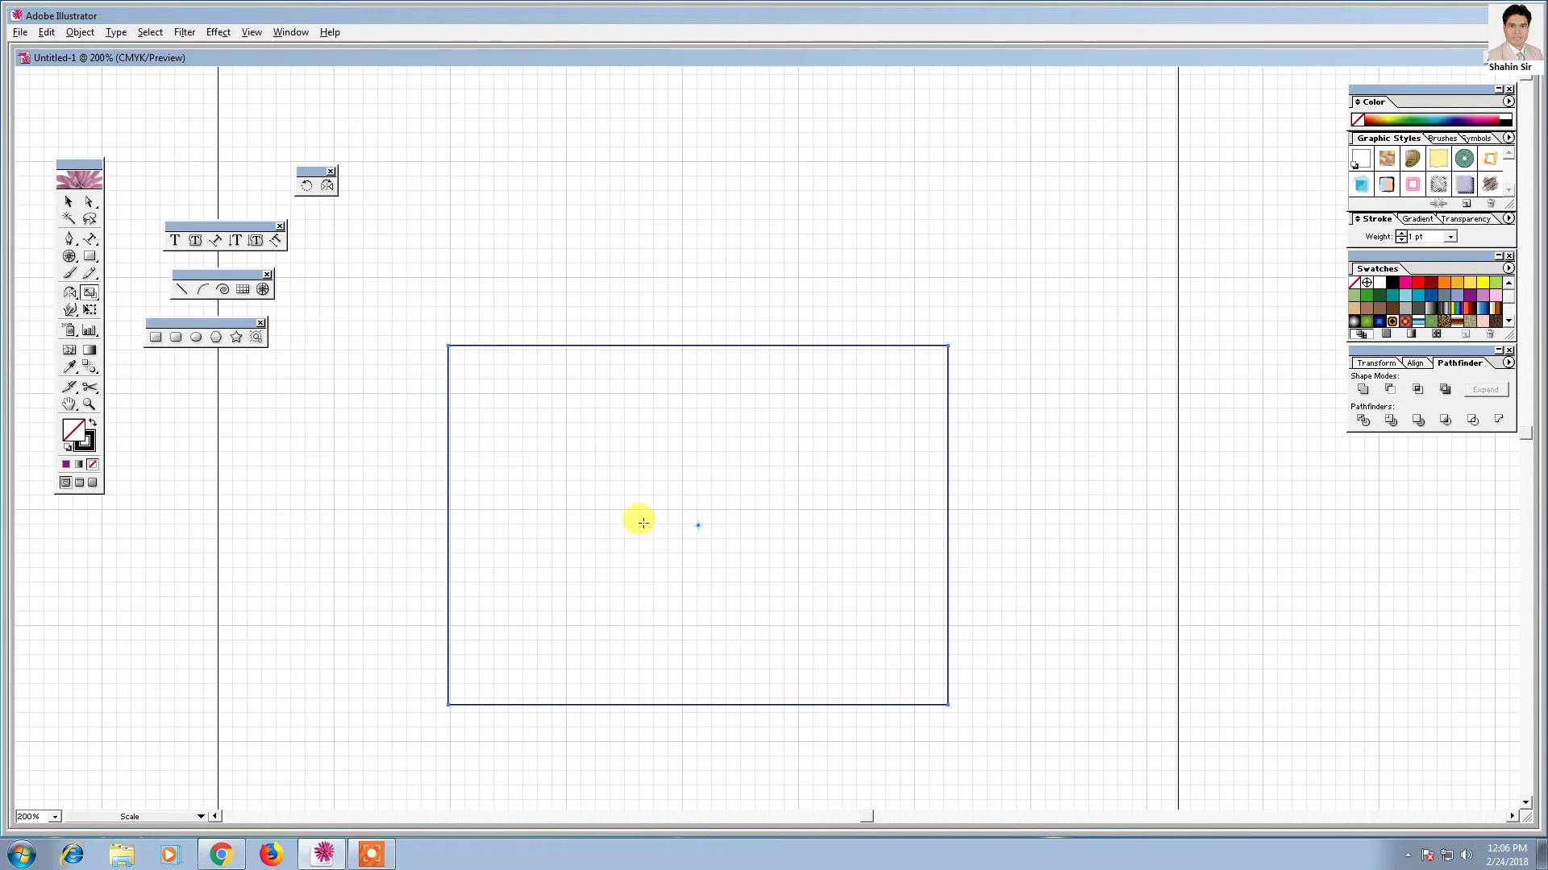
left_click(737, 441)
left_click_drag(810, 619, 817, 622)
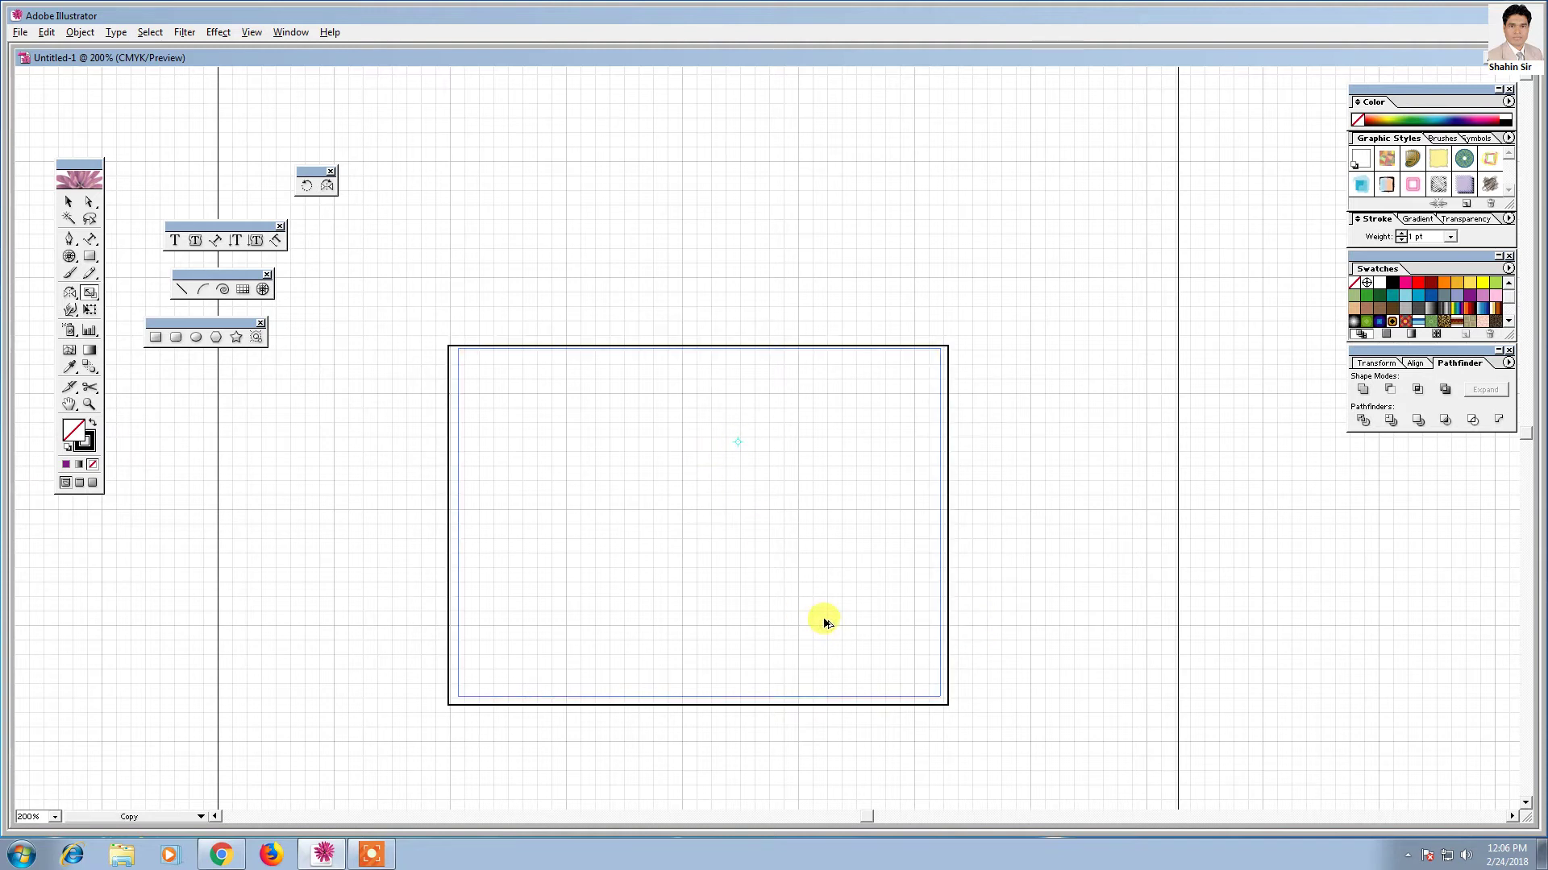
key("ctrl+d")
key("ctrl+d")
key("ctrl+d")
key("ctrl+d")
key("ctrl+d")
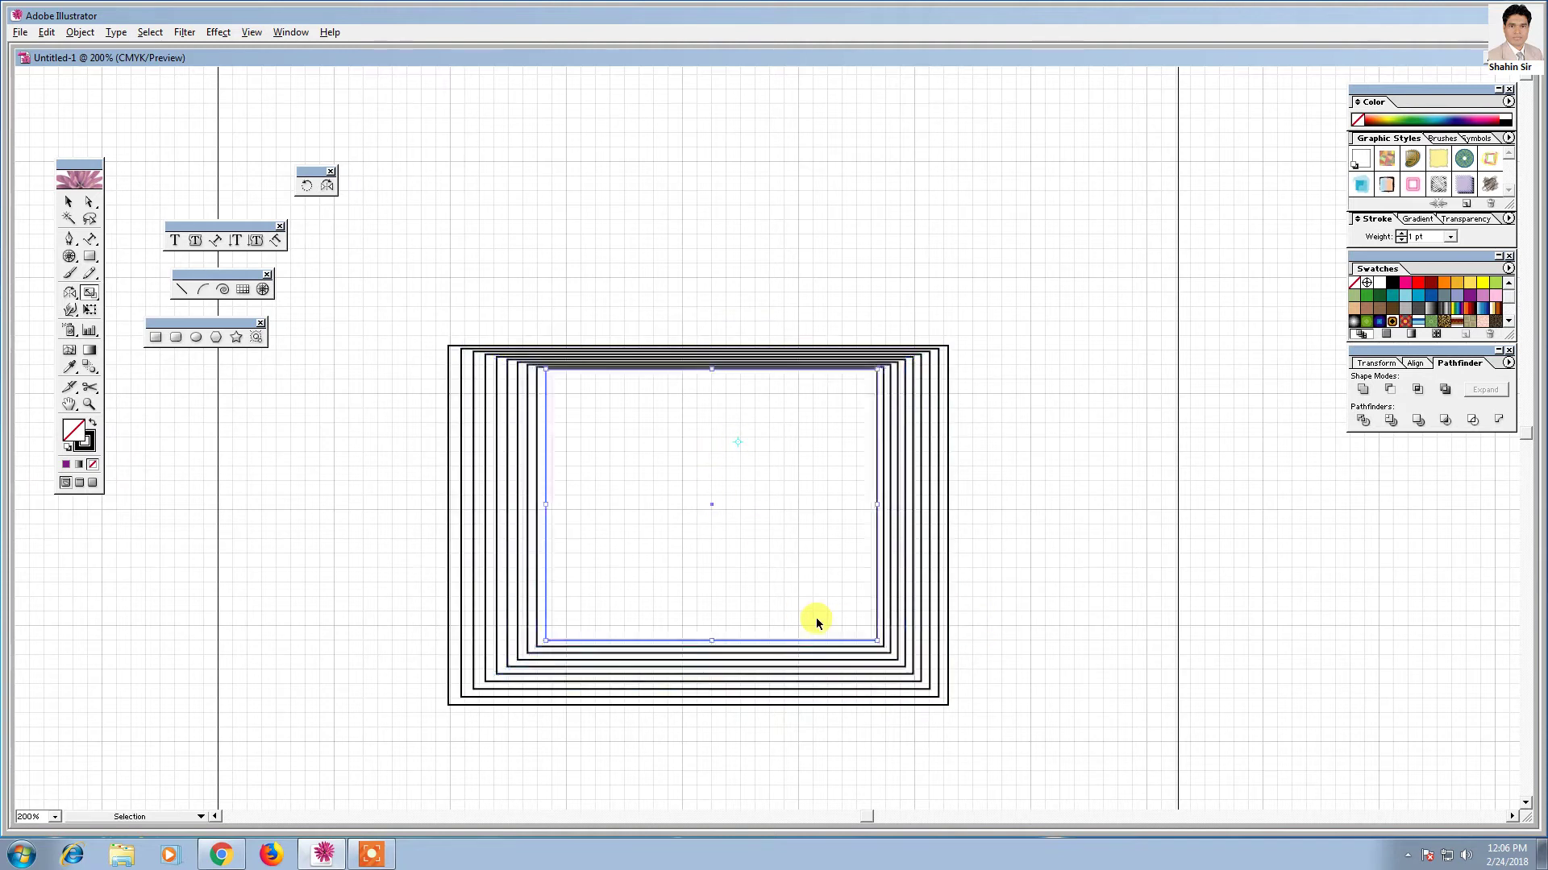
key("ctrl+d")
key("ctrl+d")
key("ctrl+d")
key("ctrl+d")
key("ctrl+d")
key("ctrl+d")
key("ctrl+d")
key("ctrl+d")
key("ctrl+d")
key("ctrl+d")
key("ctrl+d")
key("ctrl+d")
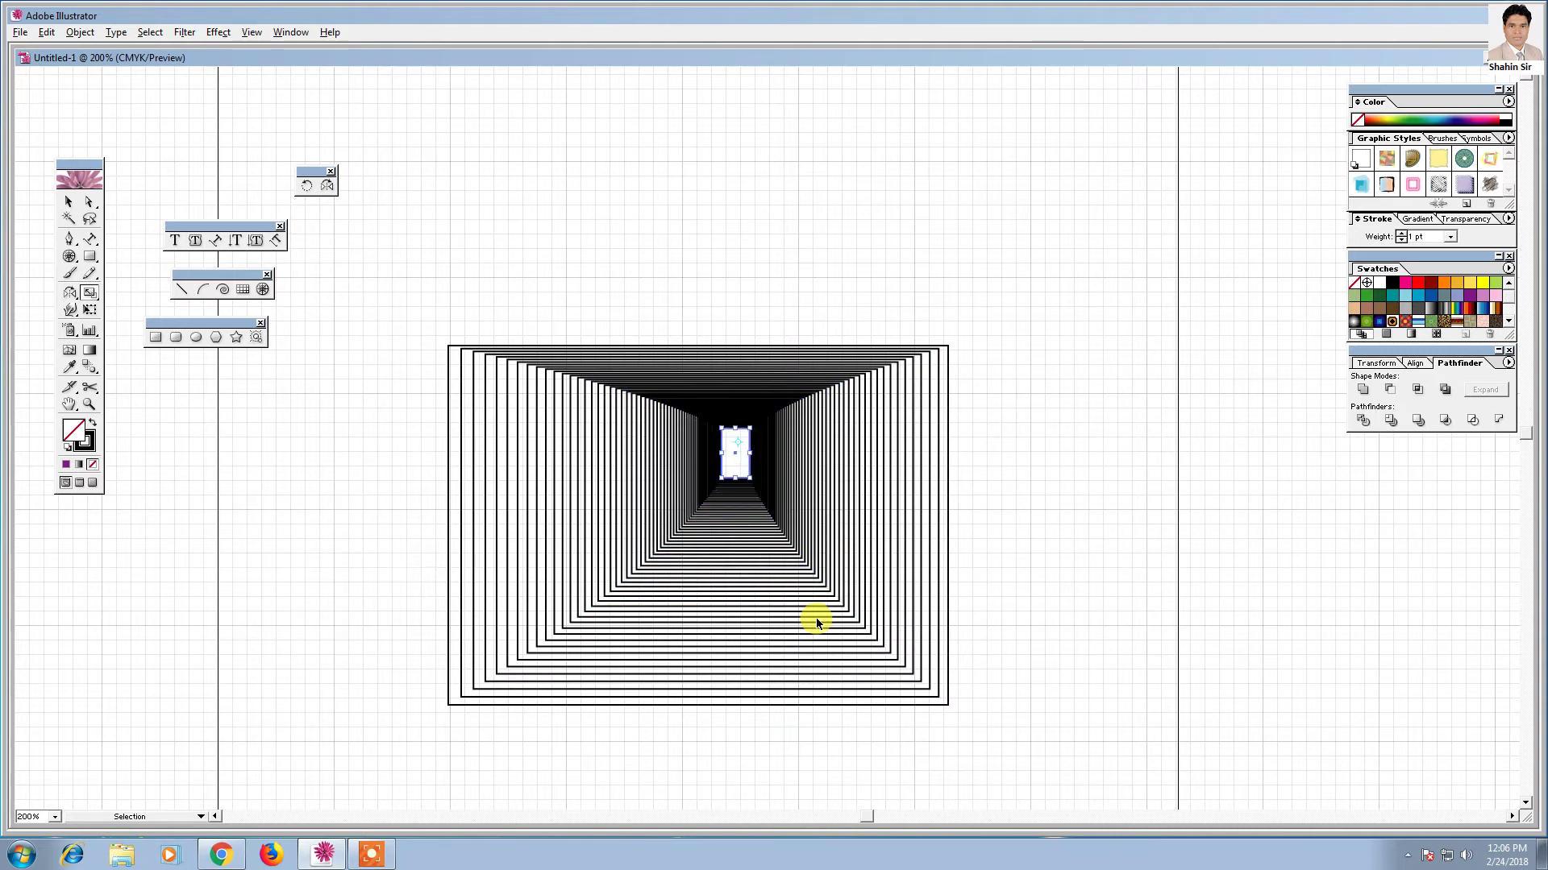
key("ctrl+d")
key("ctrl+d")
key("ctrl+d")
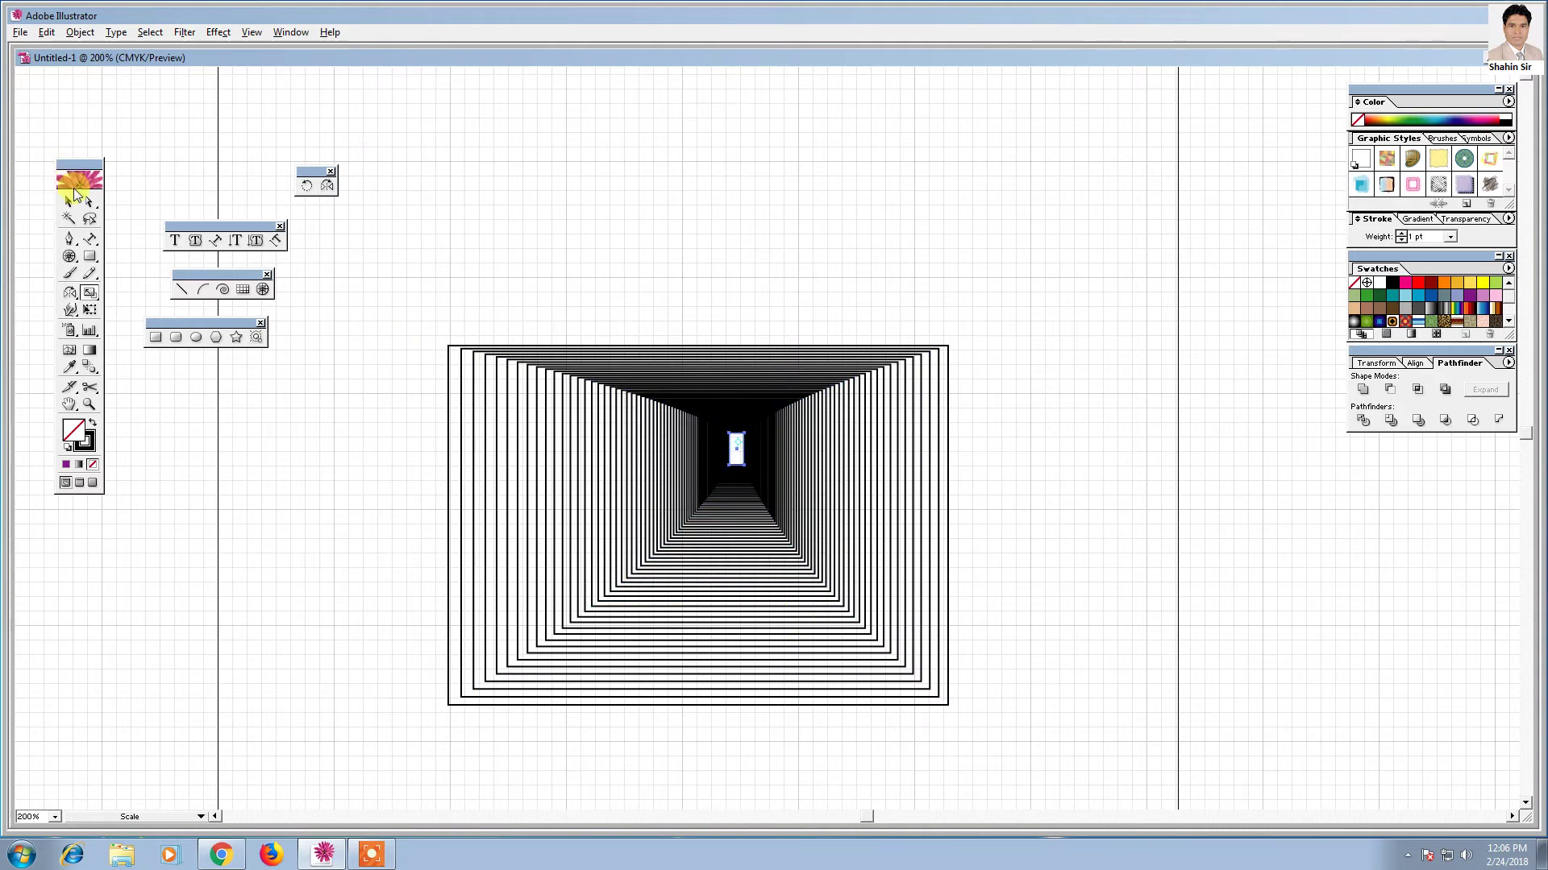
- Deselect the tunnel rectangles and bring the empty space above into view
left_click(71, 202)
left_click(558, 239)
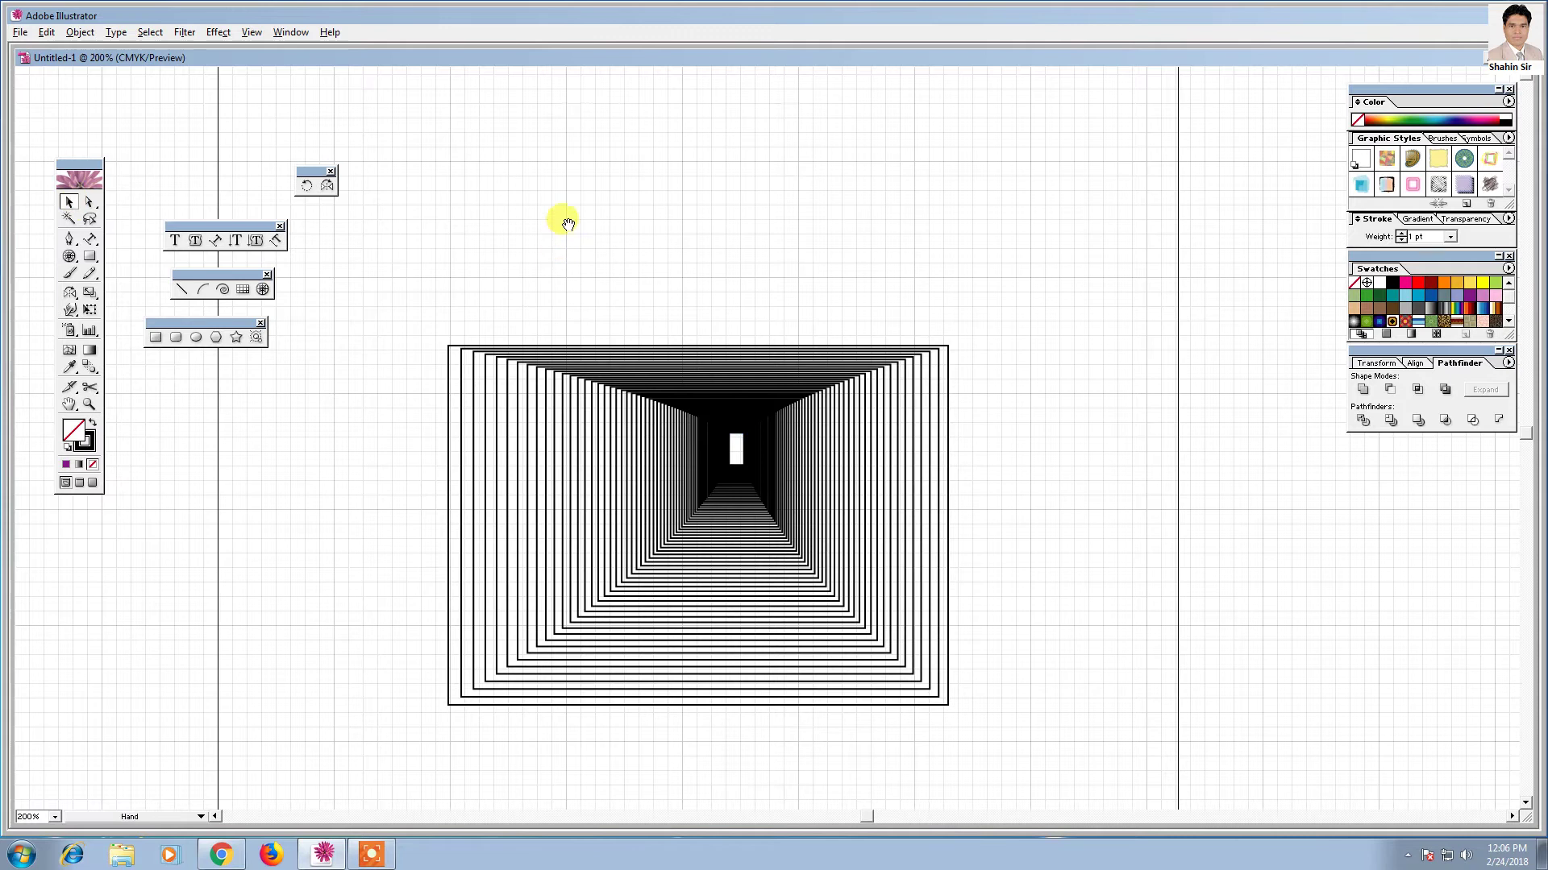
mouse_move(564, 222)
left_mouse_down()
mouse_move(618, 218)
mouse_move(473, 373)
left_mouse_up()
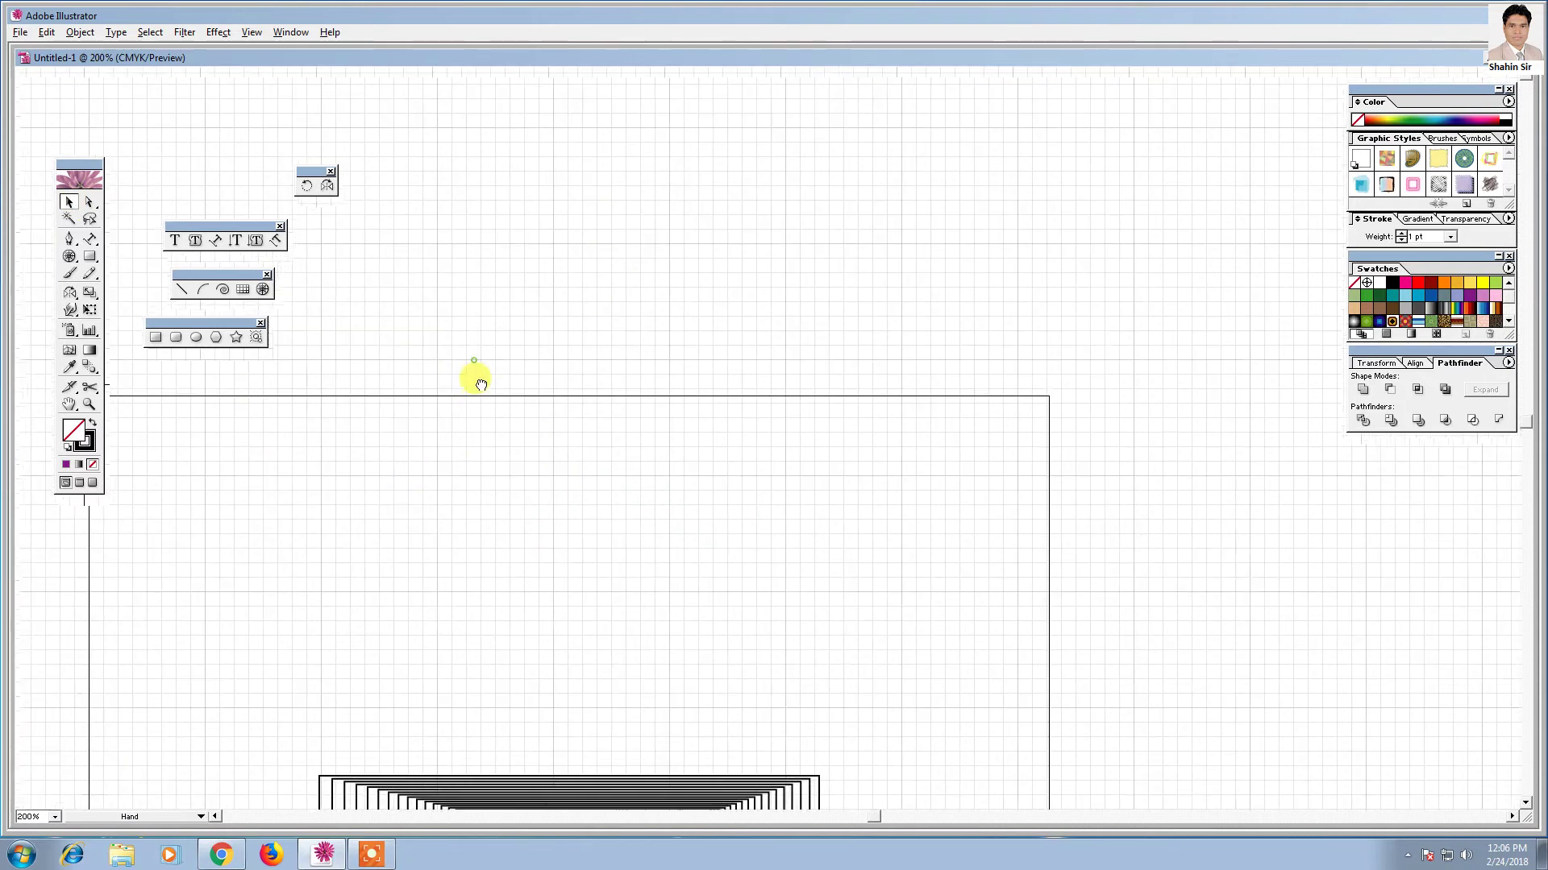
- Build a second tunnel from a new large rectangle, using scaled copies repeated twice
left_click(155, 337)
left_click_drag(476, 245, 1044, 650)
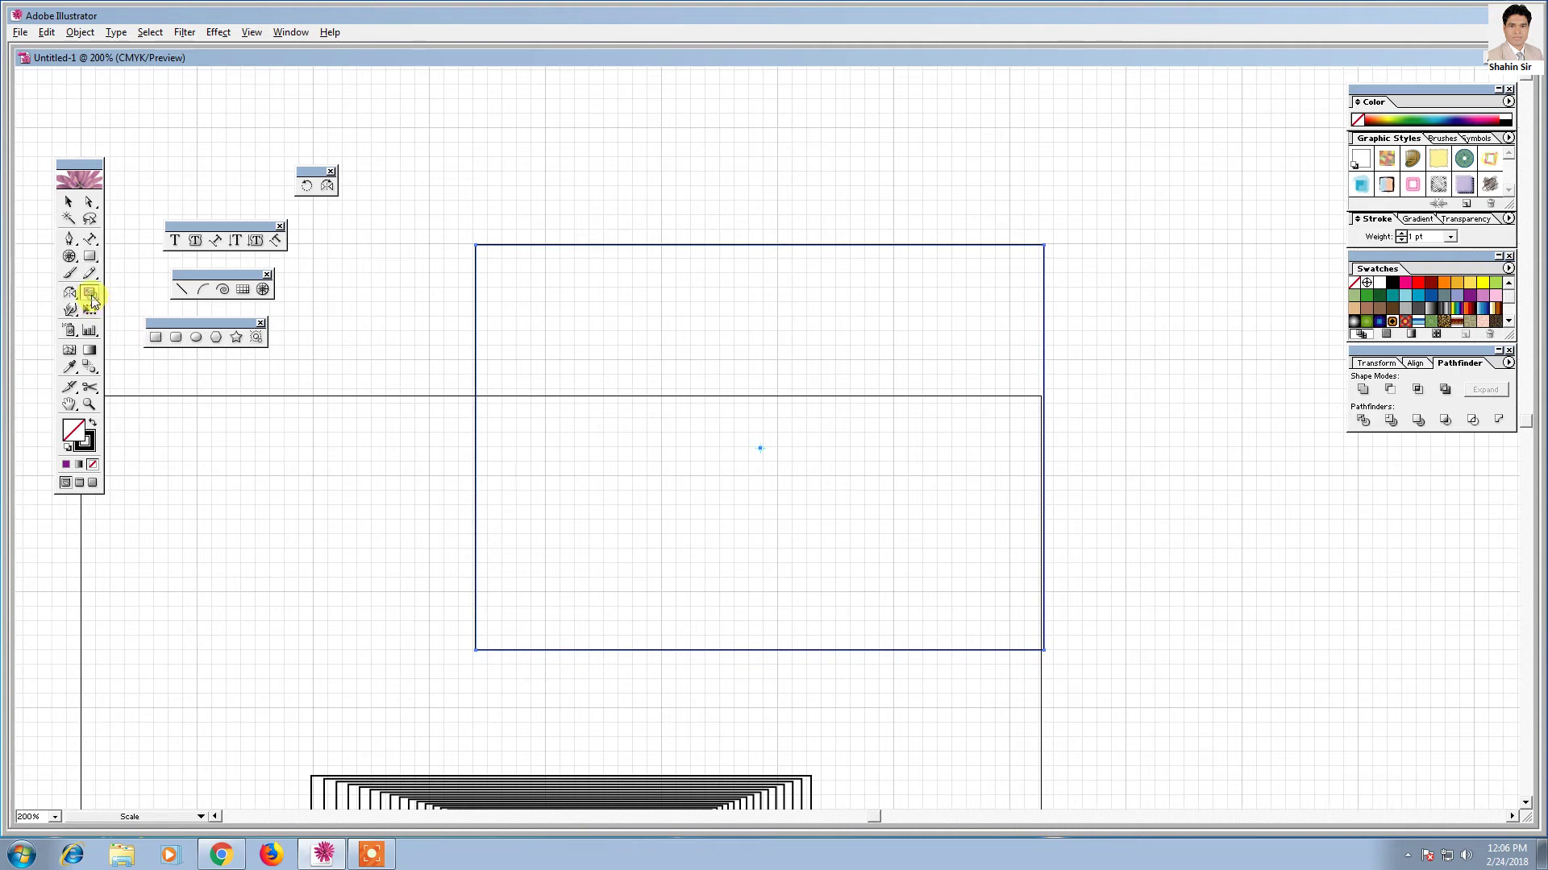
left_click(572, 337)
left_click_drag(938, 582, 919, 572)
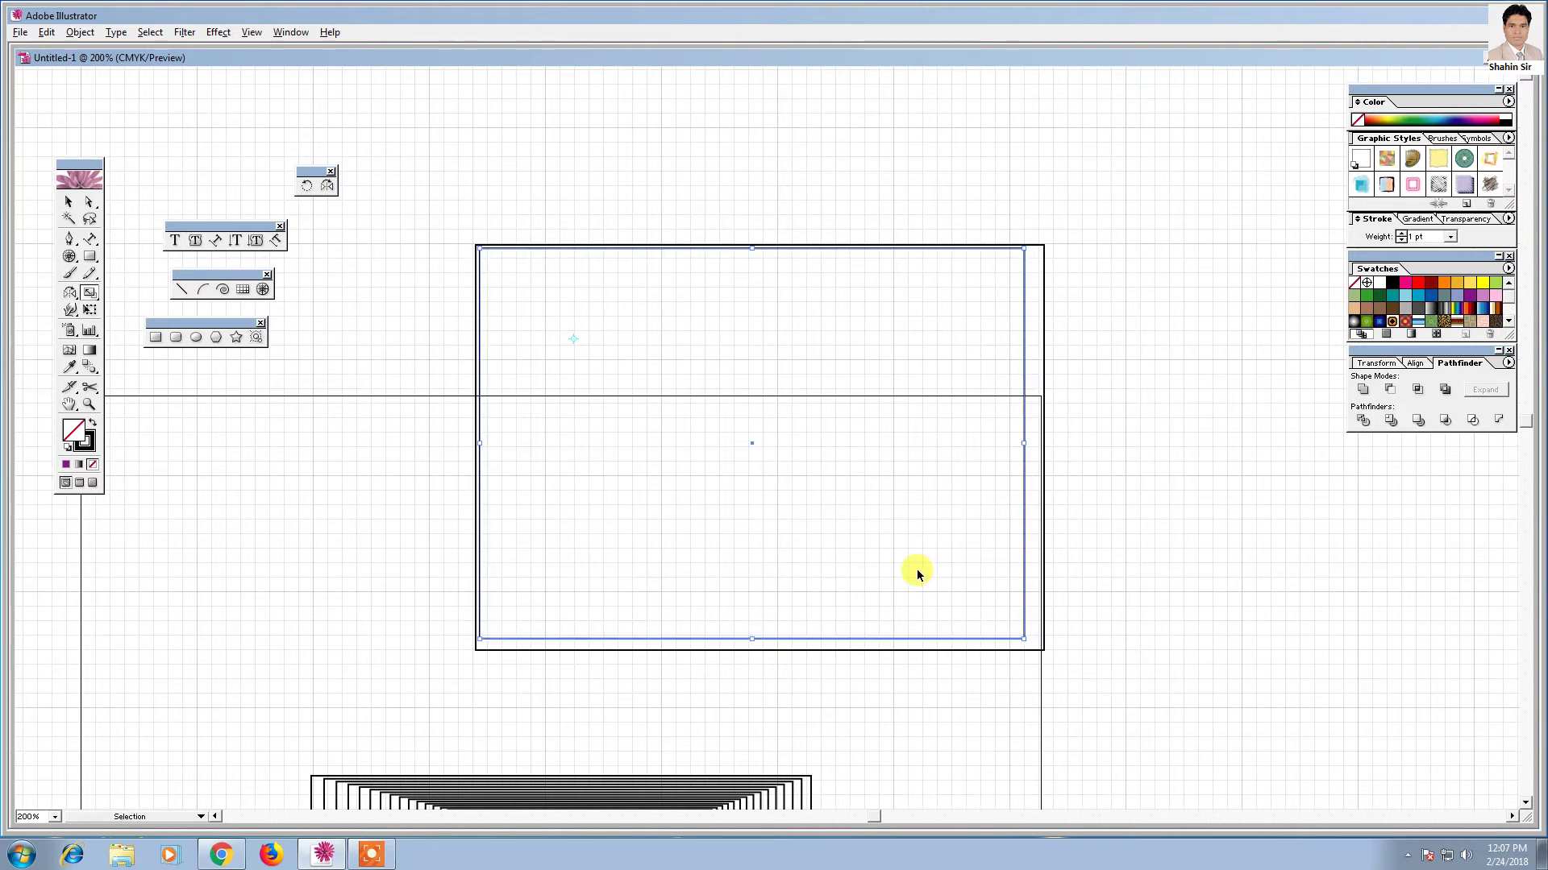
key("ctrl+d")
key("ctrl+d")
key("ctrl+d")
key("ctrl+d")
key("ctrl+d")
key("ctrl+d")
key("ctrl+d")
key("ctrl+d")
key("ctrl+d")
key("ctrl+d")
key("ctrl+d")
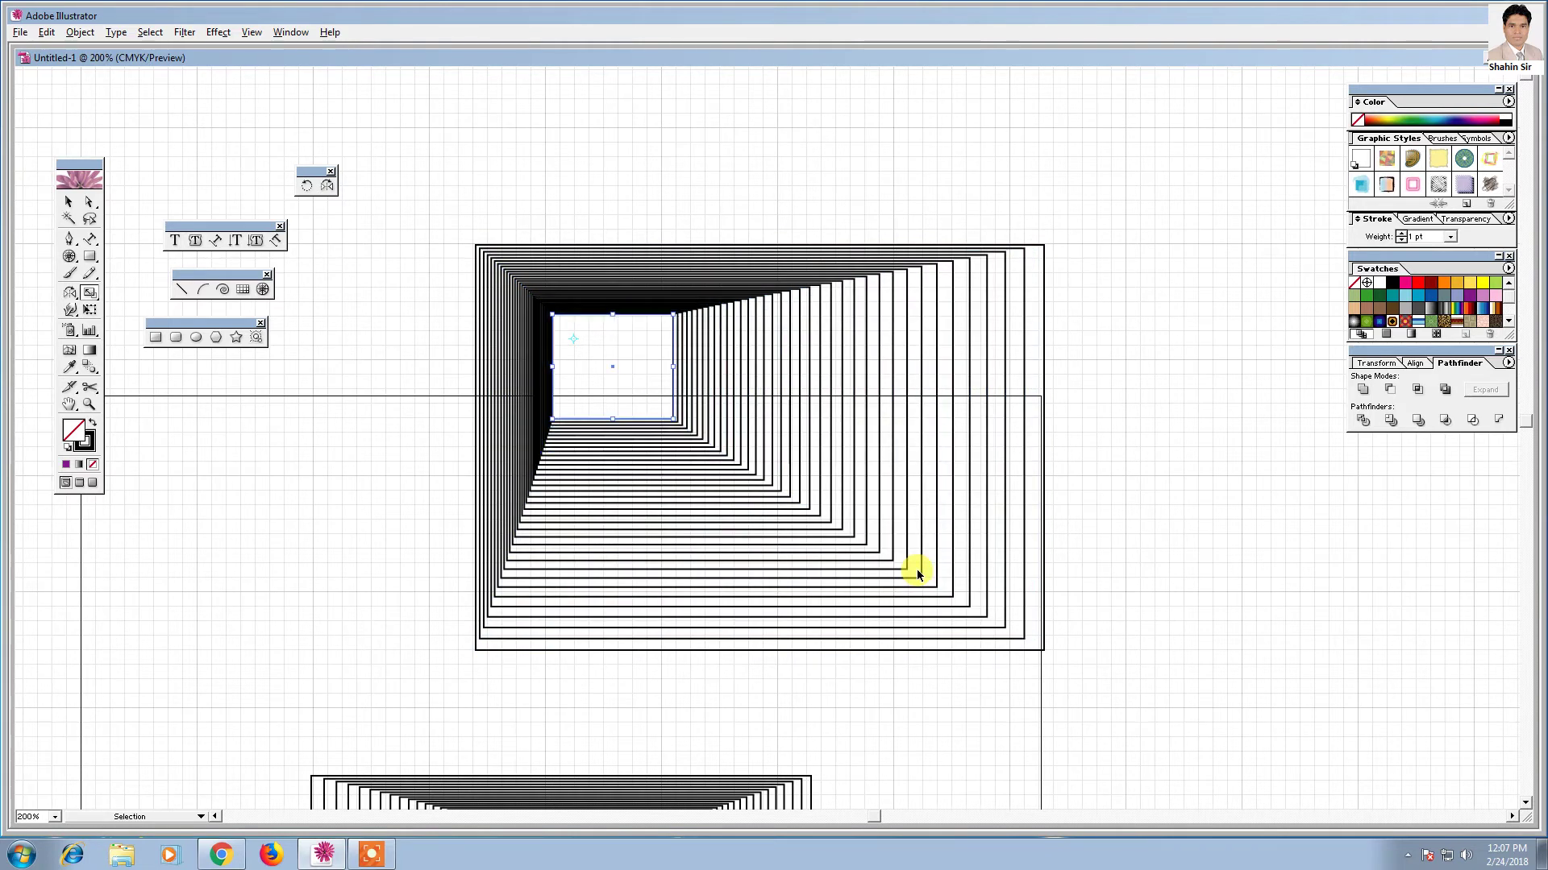
key("ctrl+d")
key("ctrl+d")
key("ctrl+d")
key("ctrl+d")
key("ctrl+d")
key("ctrl+d")
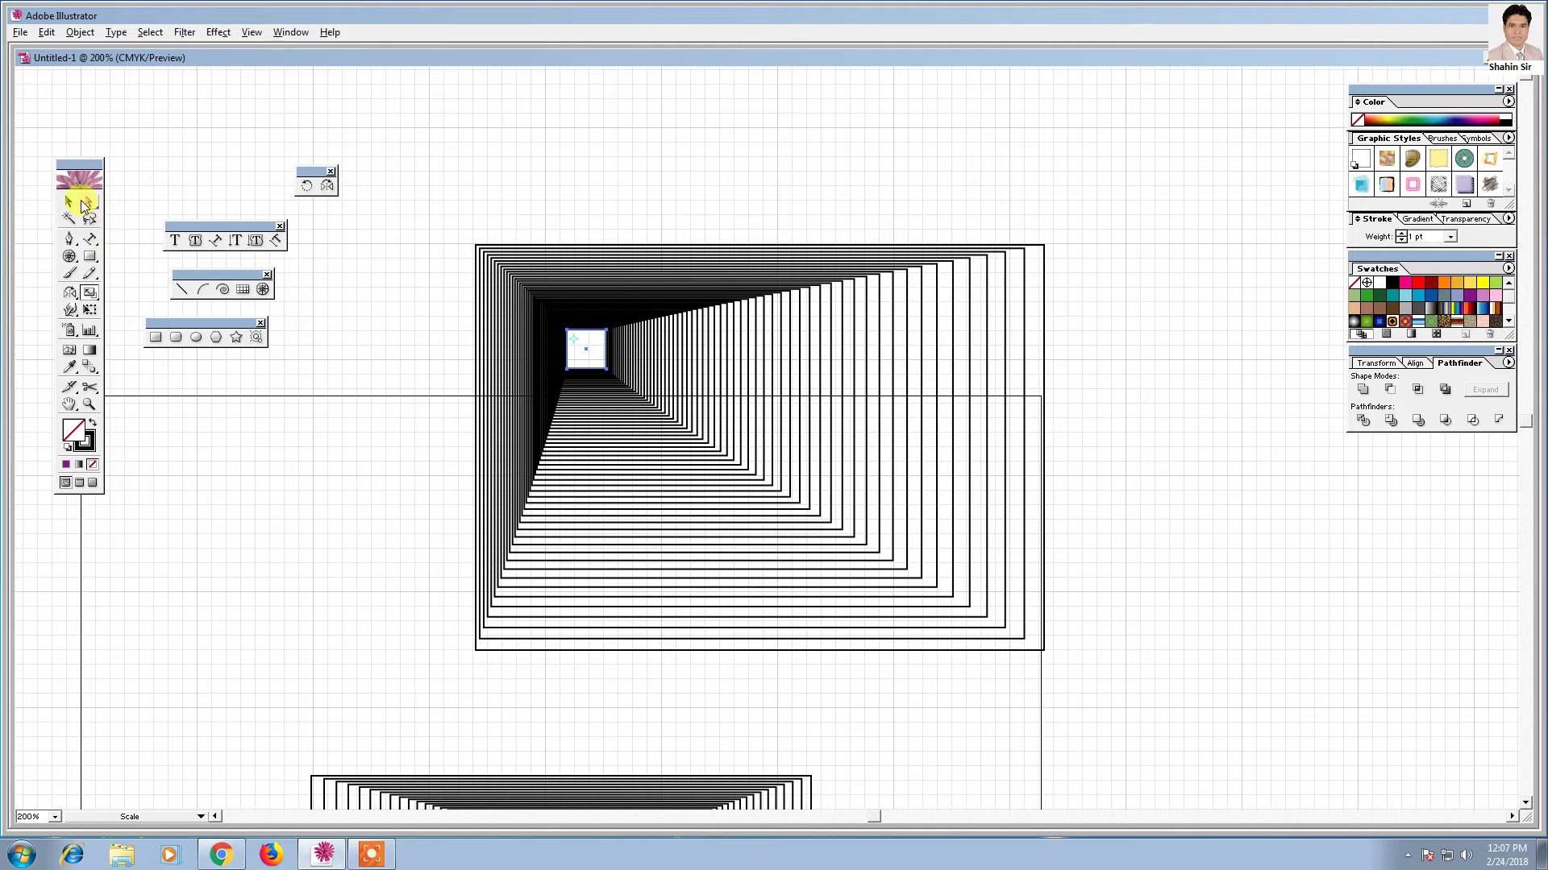
left_click(68, 203)
- Zoom out to 100% and marquee-select both tunnel artworks
left_click_drag(449, 587, 505, 404)
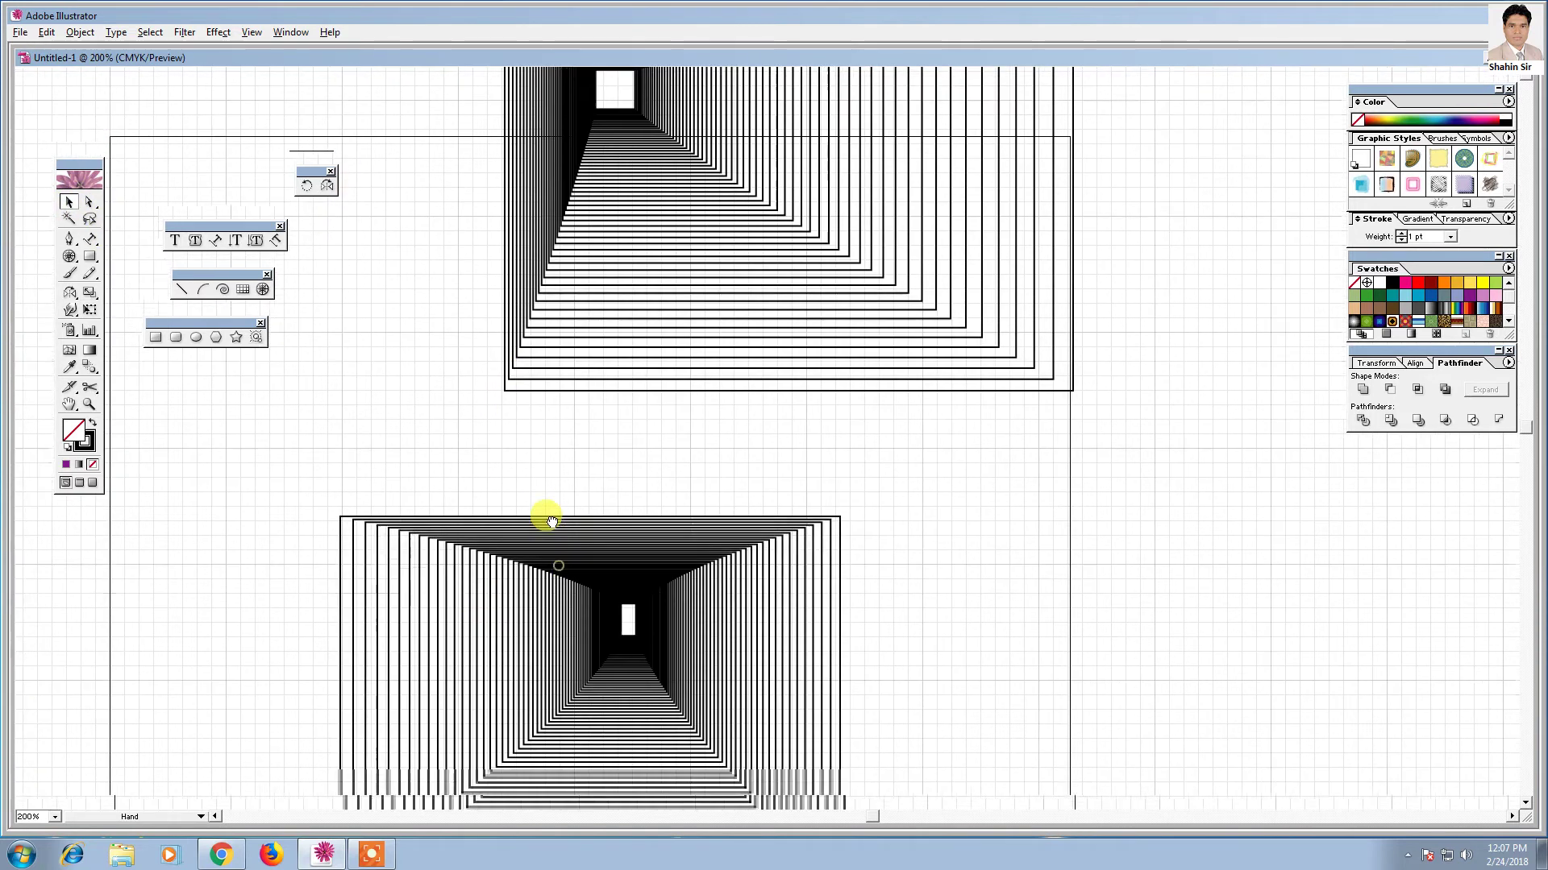
key("ctrl+minus")
key("ctrl+minus")
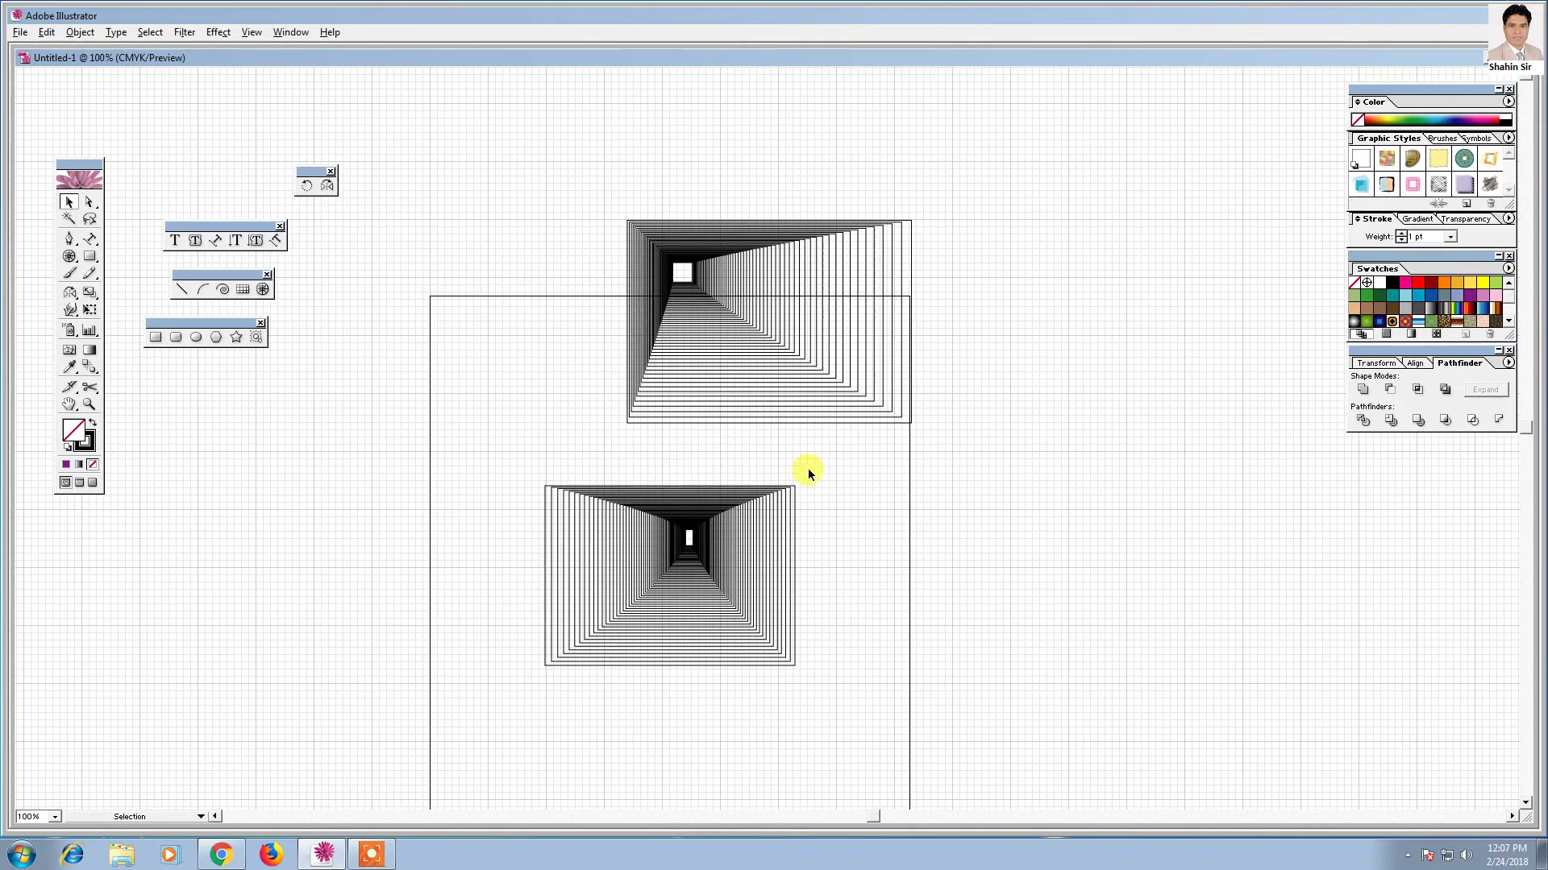
mouse_move(516, 186)
left_mouse_down()
mouse_move(892, 715)
mouse_move(901, 703)
left_mouse_up()
- Delete both tunnel artworks and tear off the distortion tools as a floating panel
key("Delete")
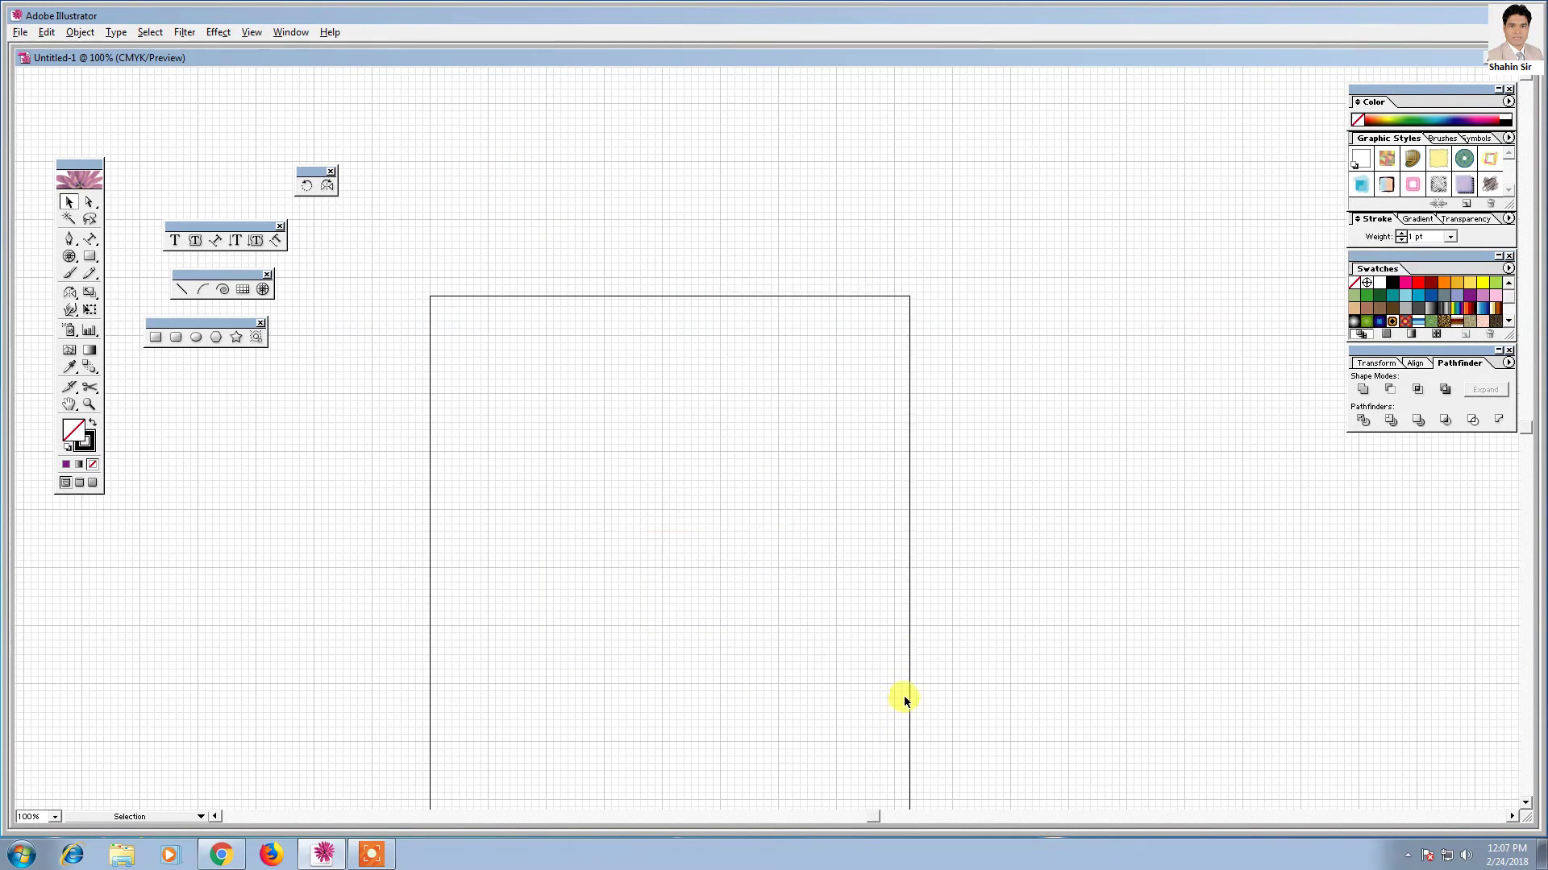
left_click_drag(696, 632, 727, 483)
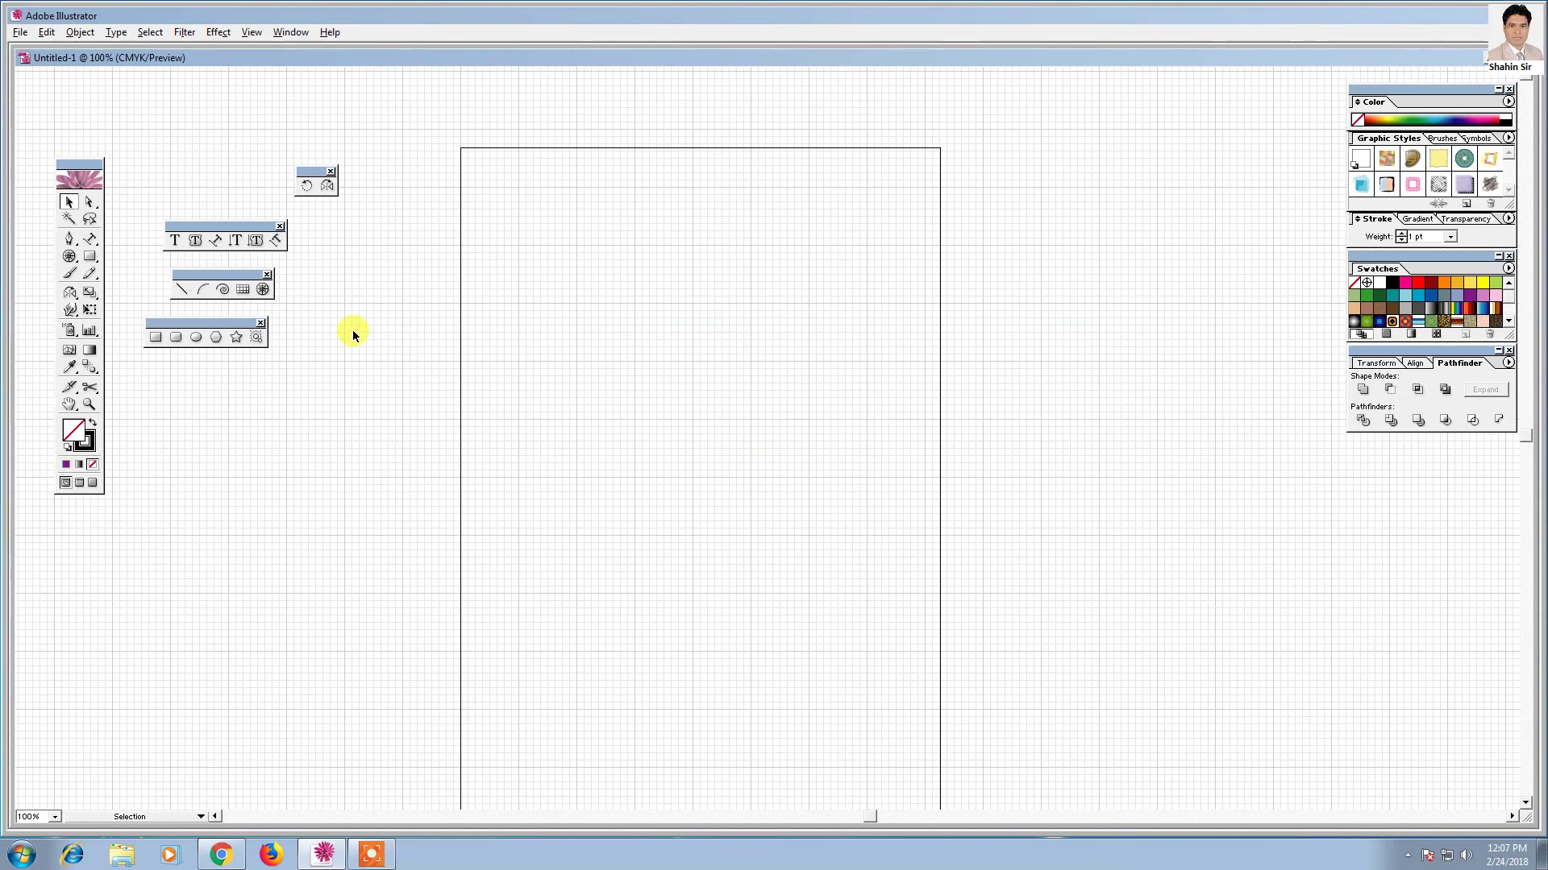
mouse_move(66, 308)
left_mouse_down()
mouse_move(224, 316)
mouse_move(208, 308)
mouse_move(405, 216)
left_mouse_up()
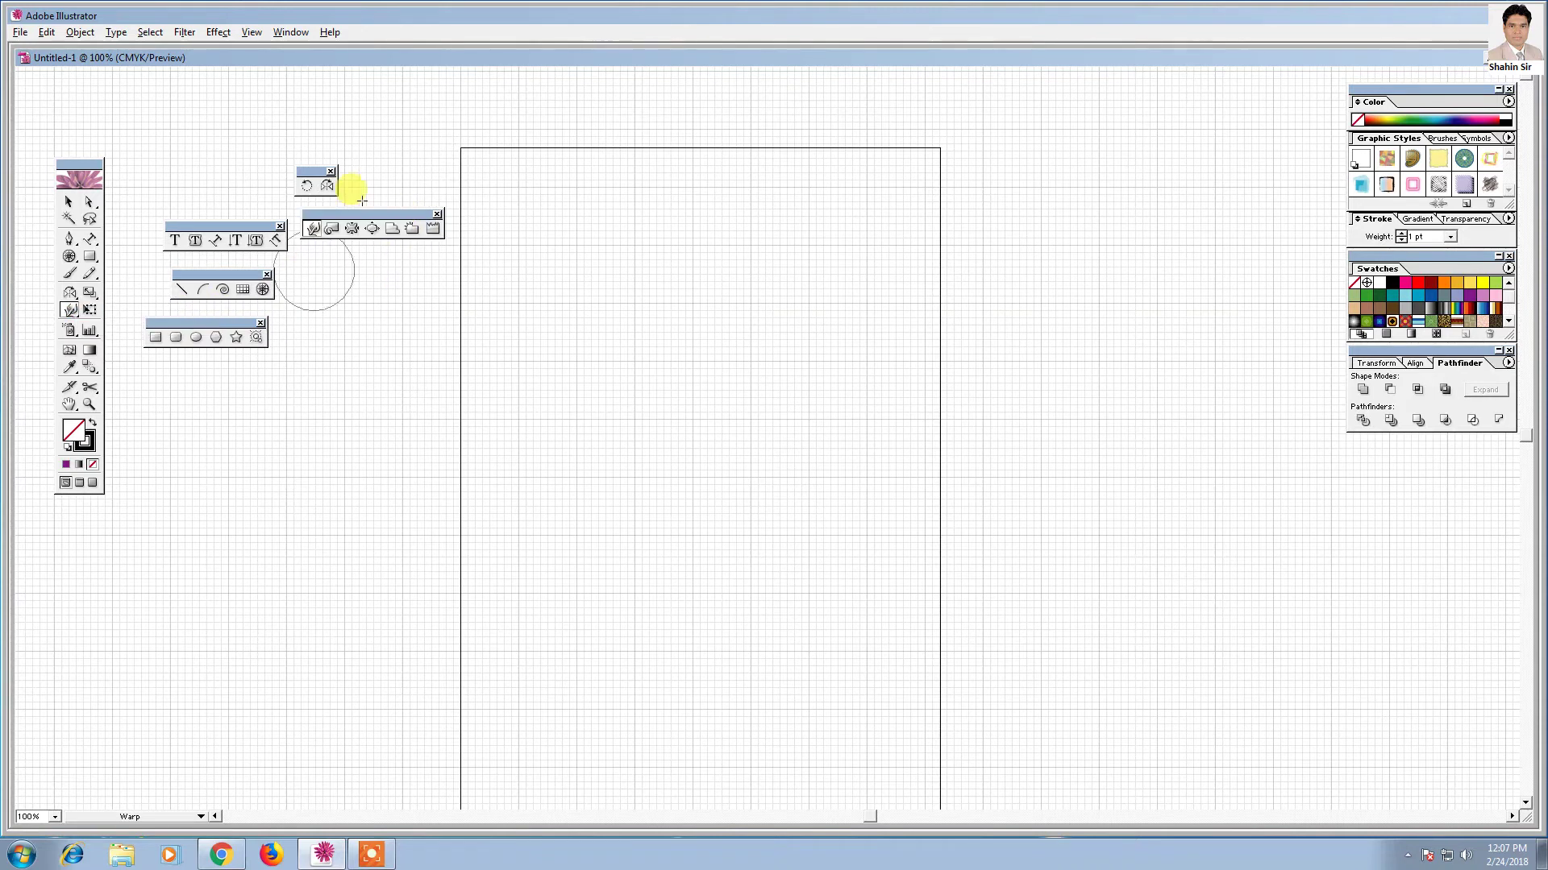
- Draw a roughly square rectangle in the middle of the page
left_click(90, 205)
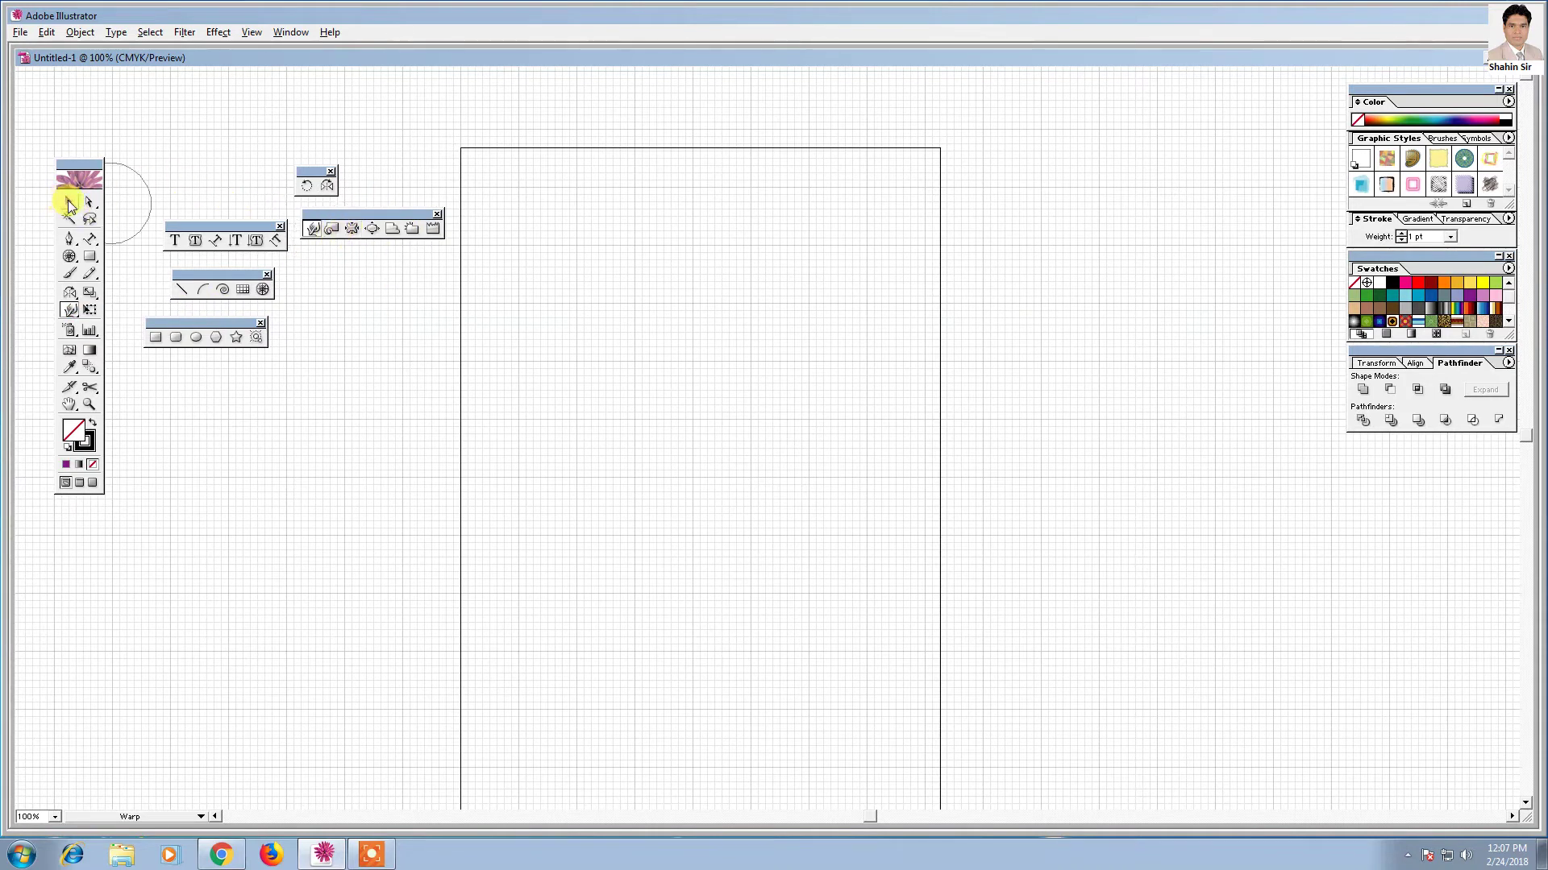
left_click(68, 204)
left_click(91, 256)
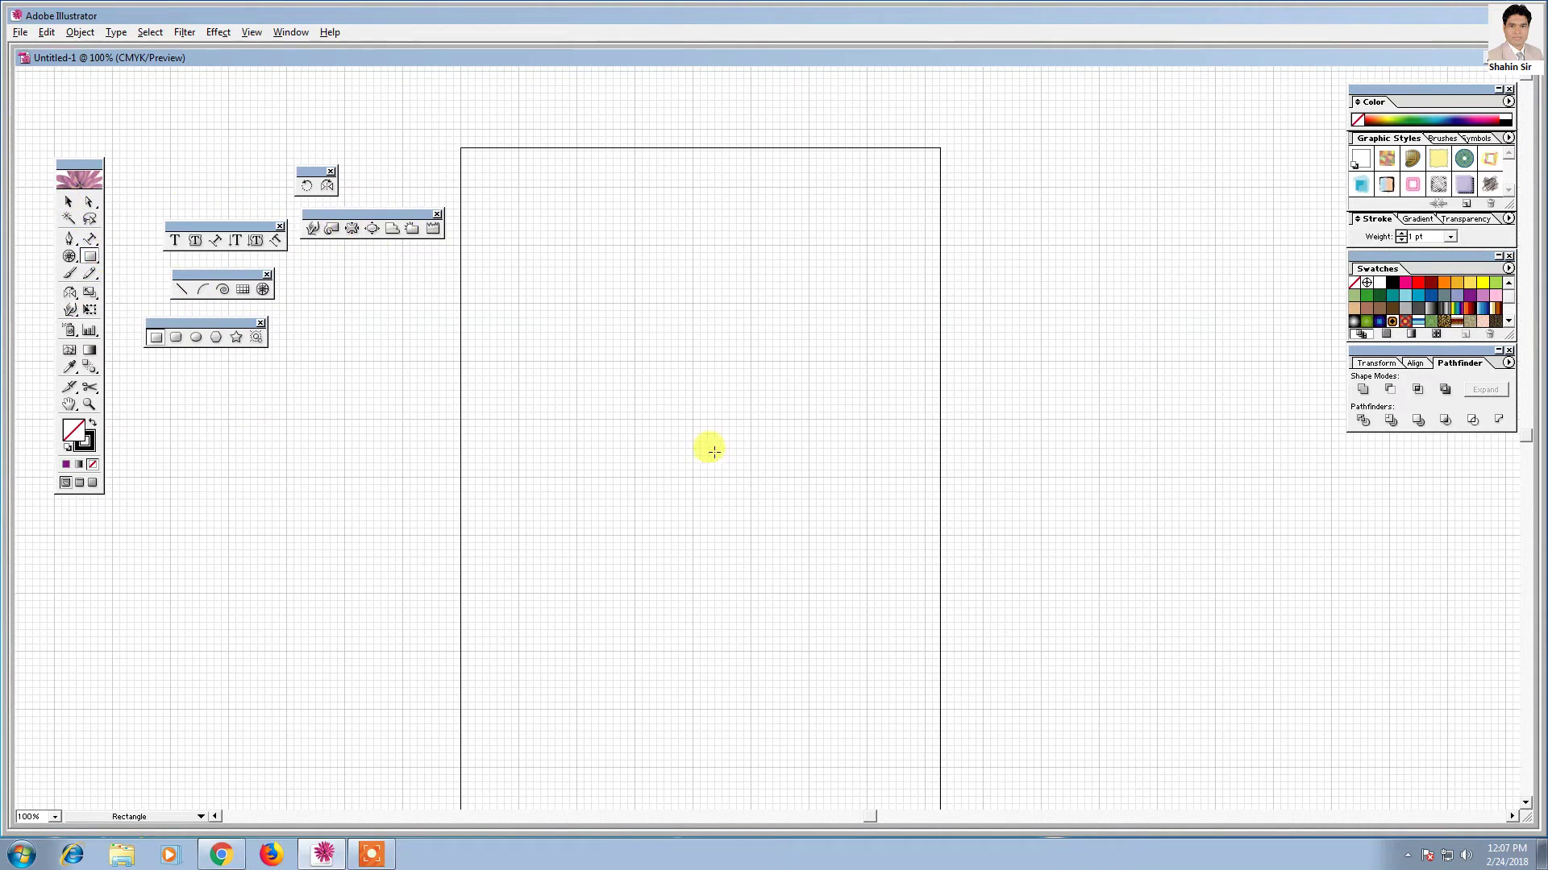
mouse_move(569, 305)
left_mouse_down()
mouse_move(900, 671)
mouse_move(964, 661)
left_mouse_up()
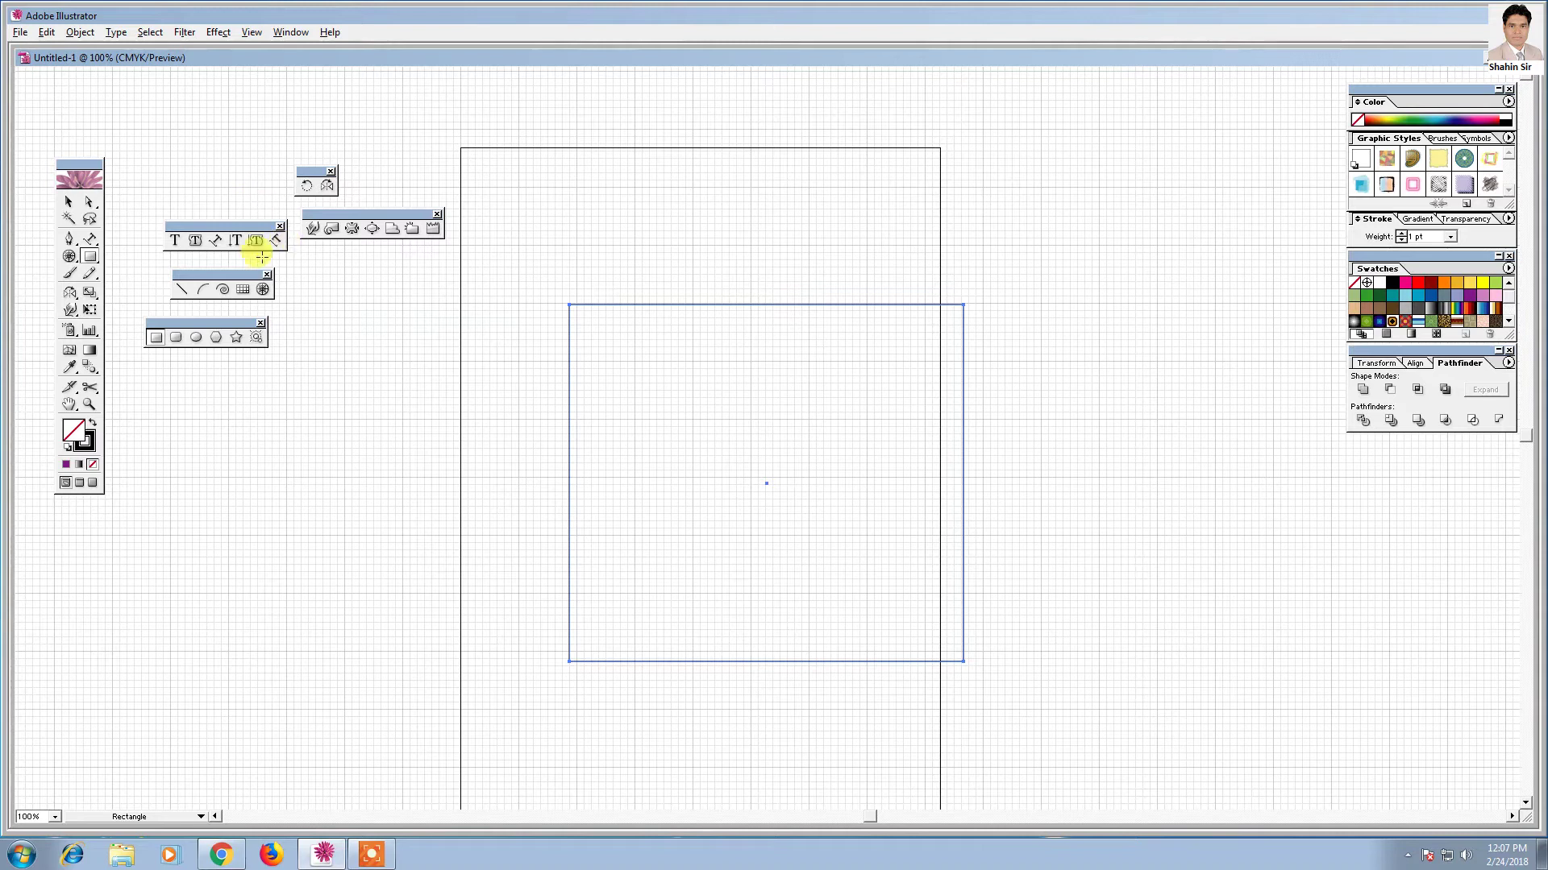
- Twirl the rectangle's top-left corner into a swirl, then pucker it inward
left_click(331, 230)
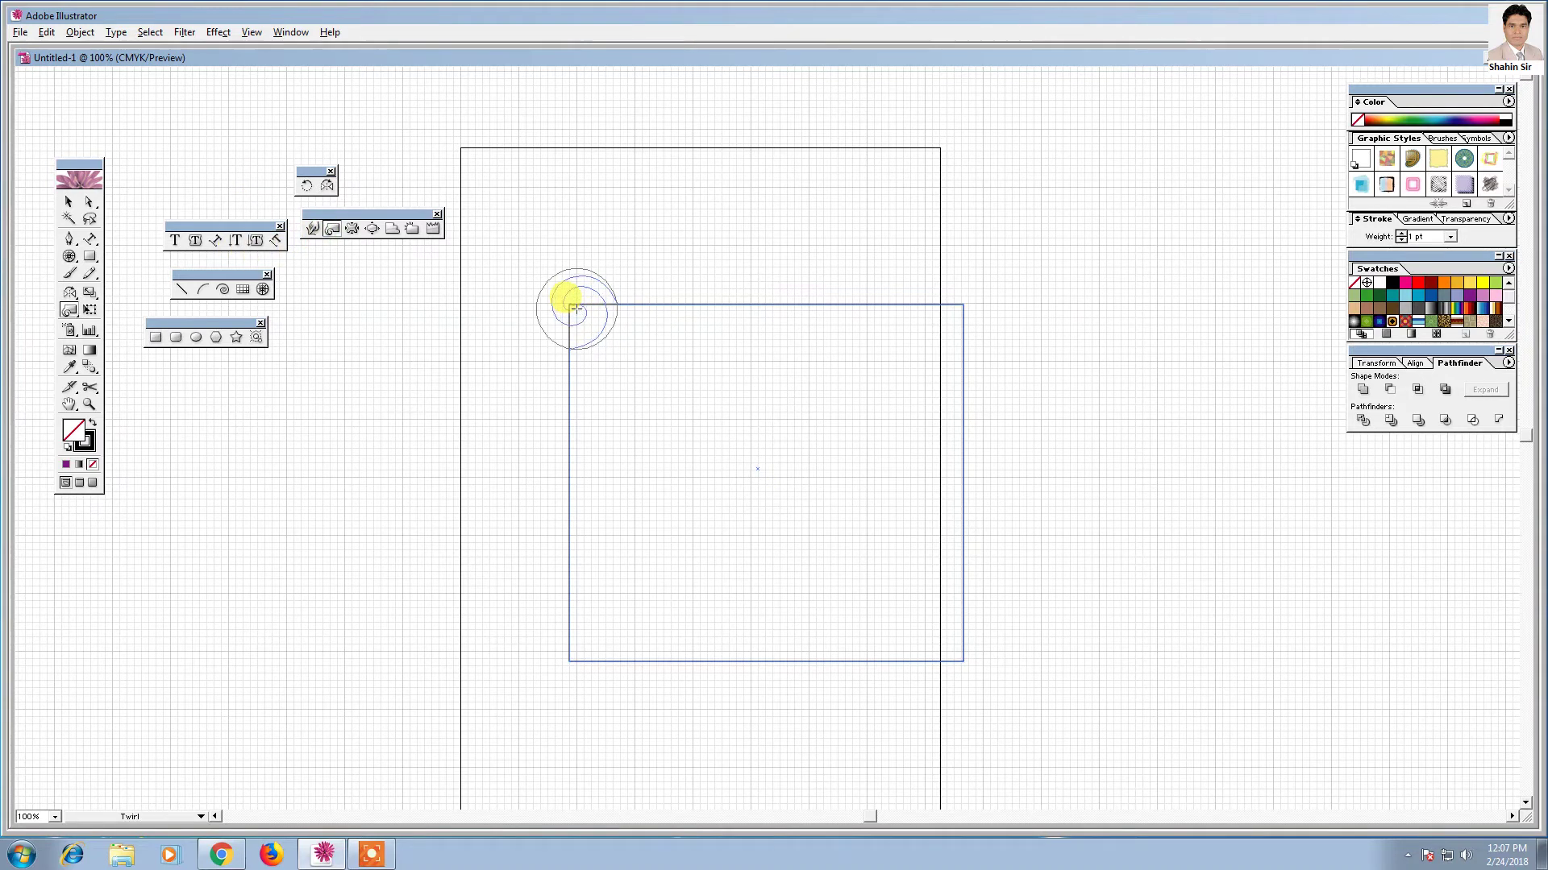
mouse_move(577, 309)
left_mouse_down()
mouse_move(562, 322)
mouse_move(564, 309)
left_mouse_up()
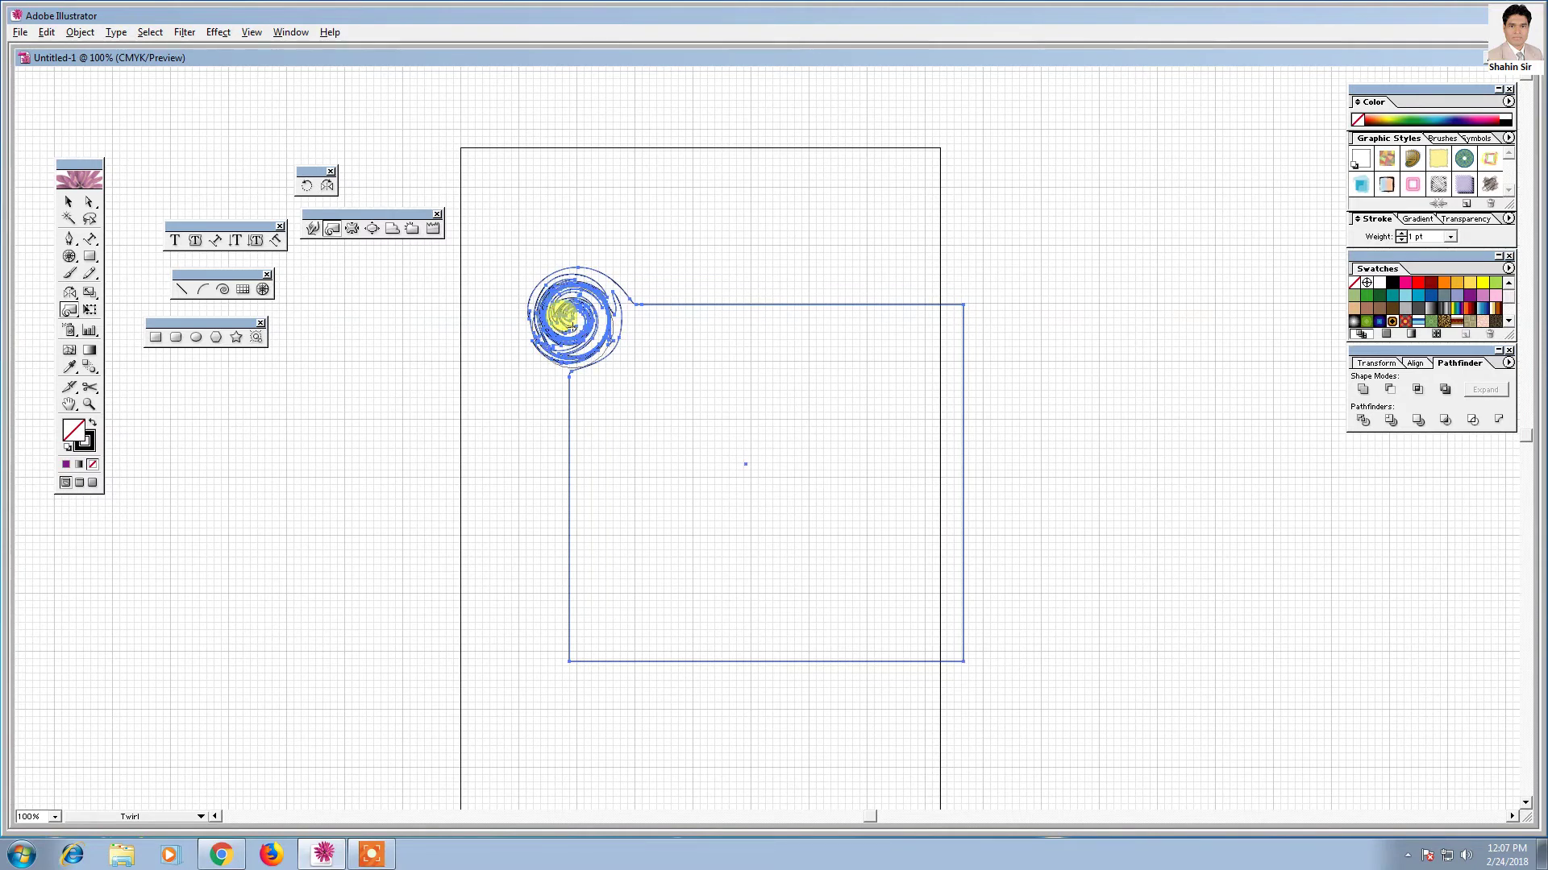
left_click(355, 230)
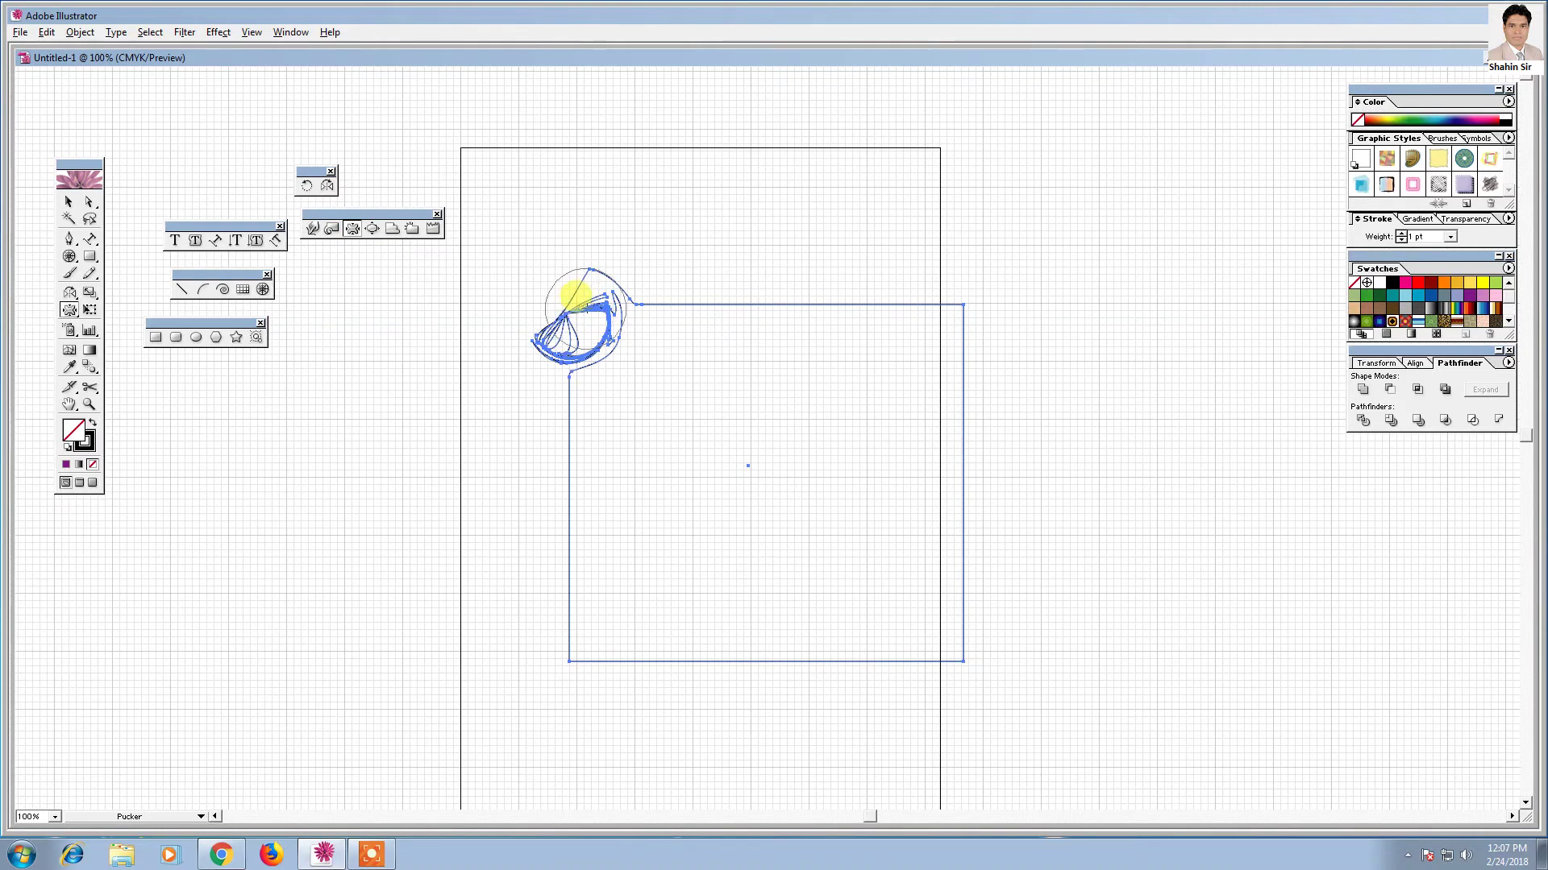
mouse_move(564, 330)
left_mouse_down()
mouse_move(597, 346)
mouse_move(552, 304)
left_mouse_up()
- Bloat a bulge along the top edge, scallop the left edge, then delete the shape
mouse_move(622, 353)
left_mouse_down()
mouse_move(930, 322)
mouse_move(947, 332)
mouse_move(964, 460)
mouse_move(943, 429)
left_mouse_up()
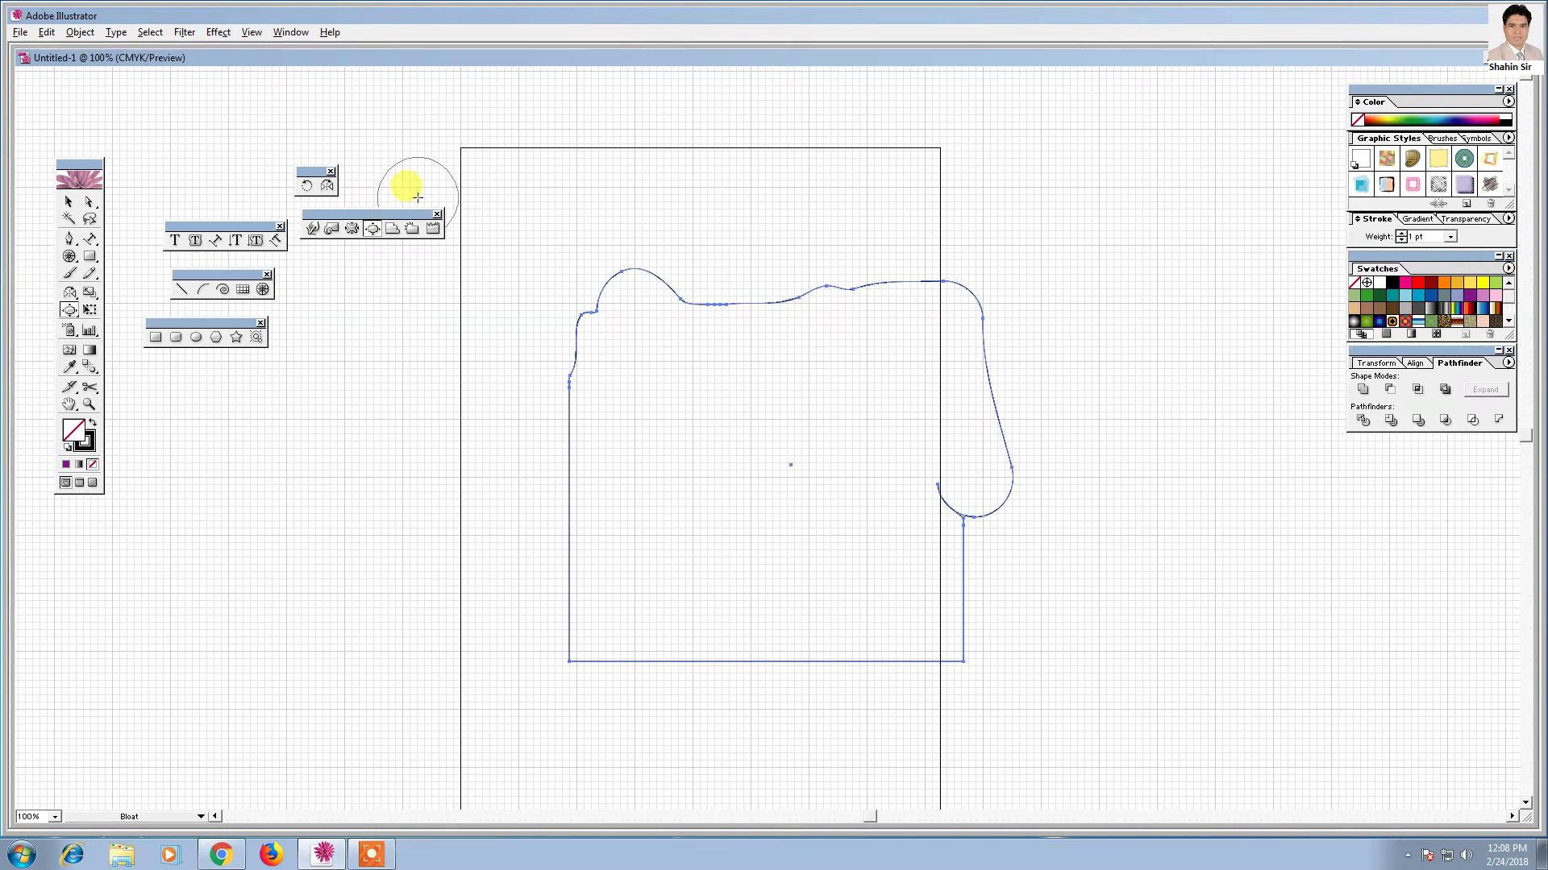
left_click(392, 228)
mouse_move(523, 363)
left_mouse_down()
mouse_move(567, 523)
mouse_move(549, 531)
mouse_move(566, 537)
mouse_move(567, 586)
mouse_move(542, 577)
mouse_move(545, 632)
mouse_move(586, 673)
mouse_move(796, 691)
left_mouse_up()
left_click(412, 228)
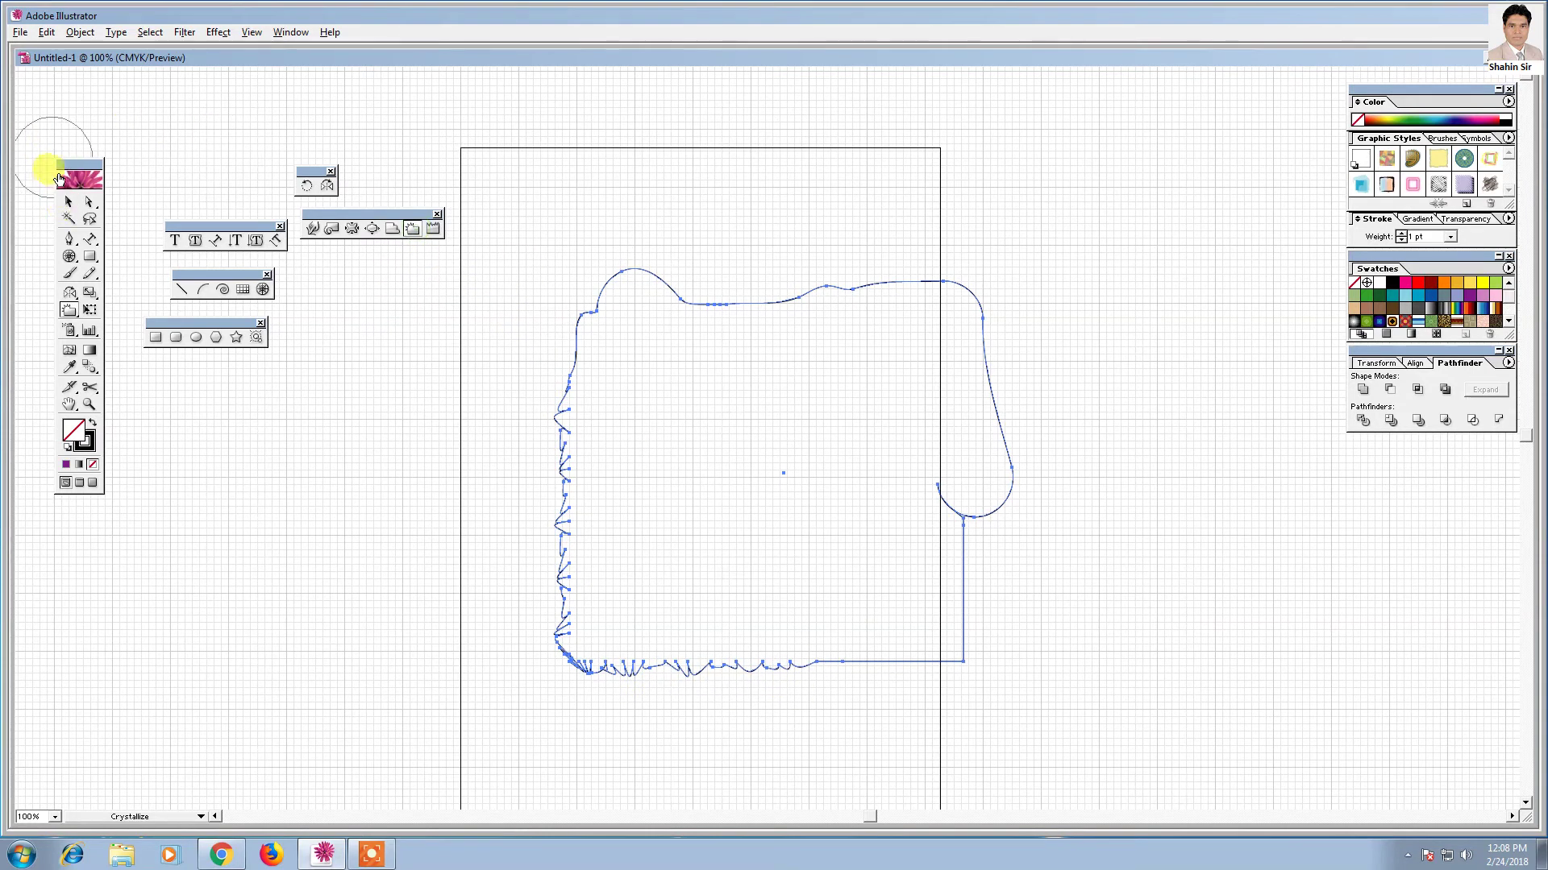
key("Delete")
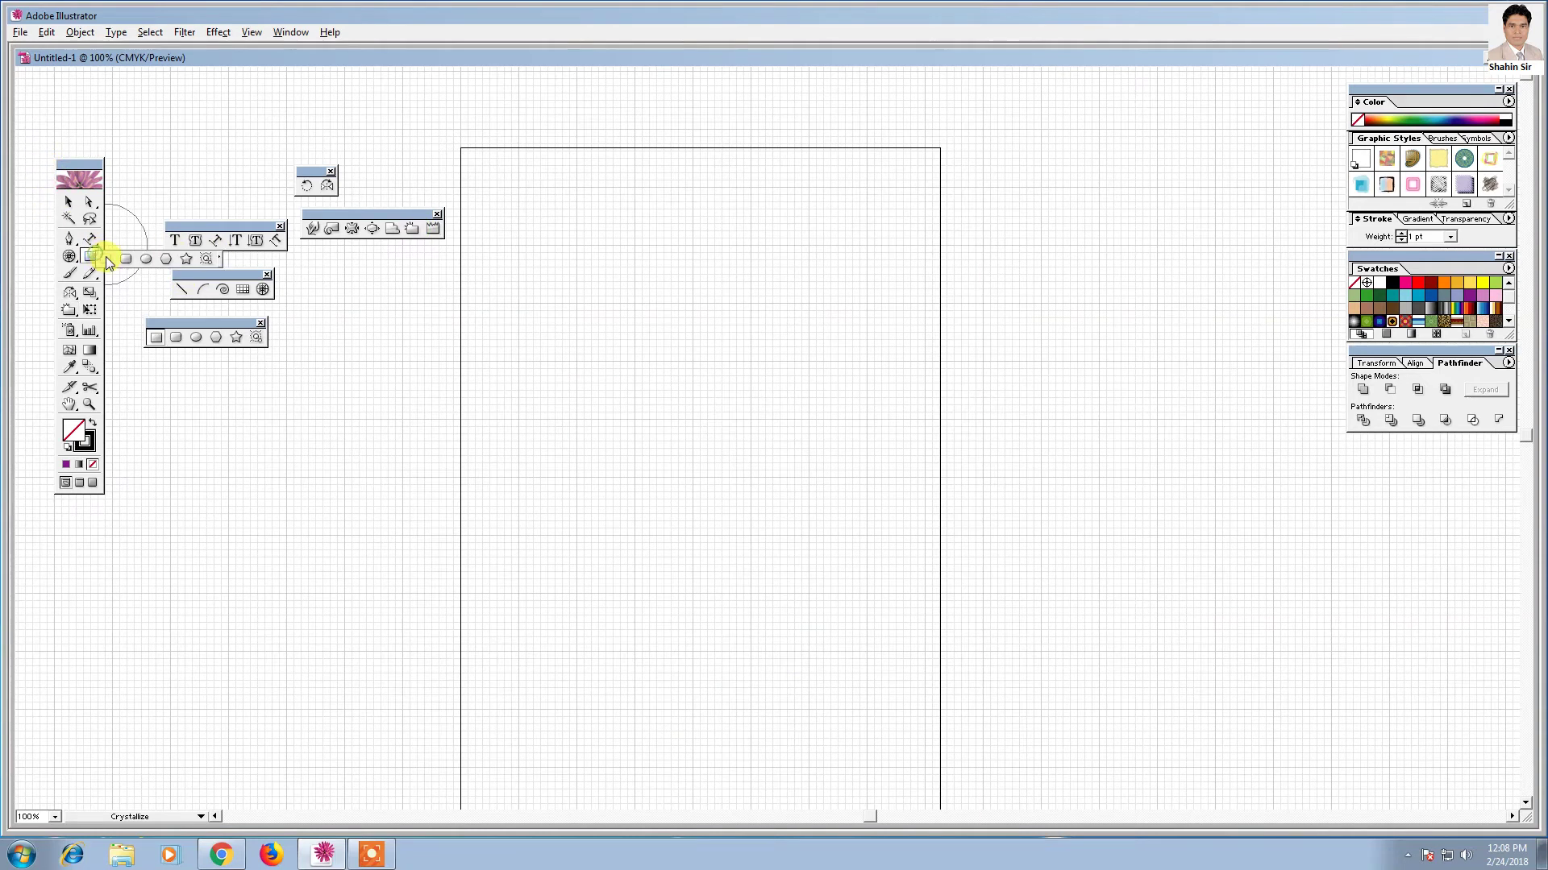
- Draw a new rectangle and add crystallize spikes to all four of its corners
left_click(105, 257)
left_click_drag(482, 279, 850, 708)
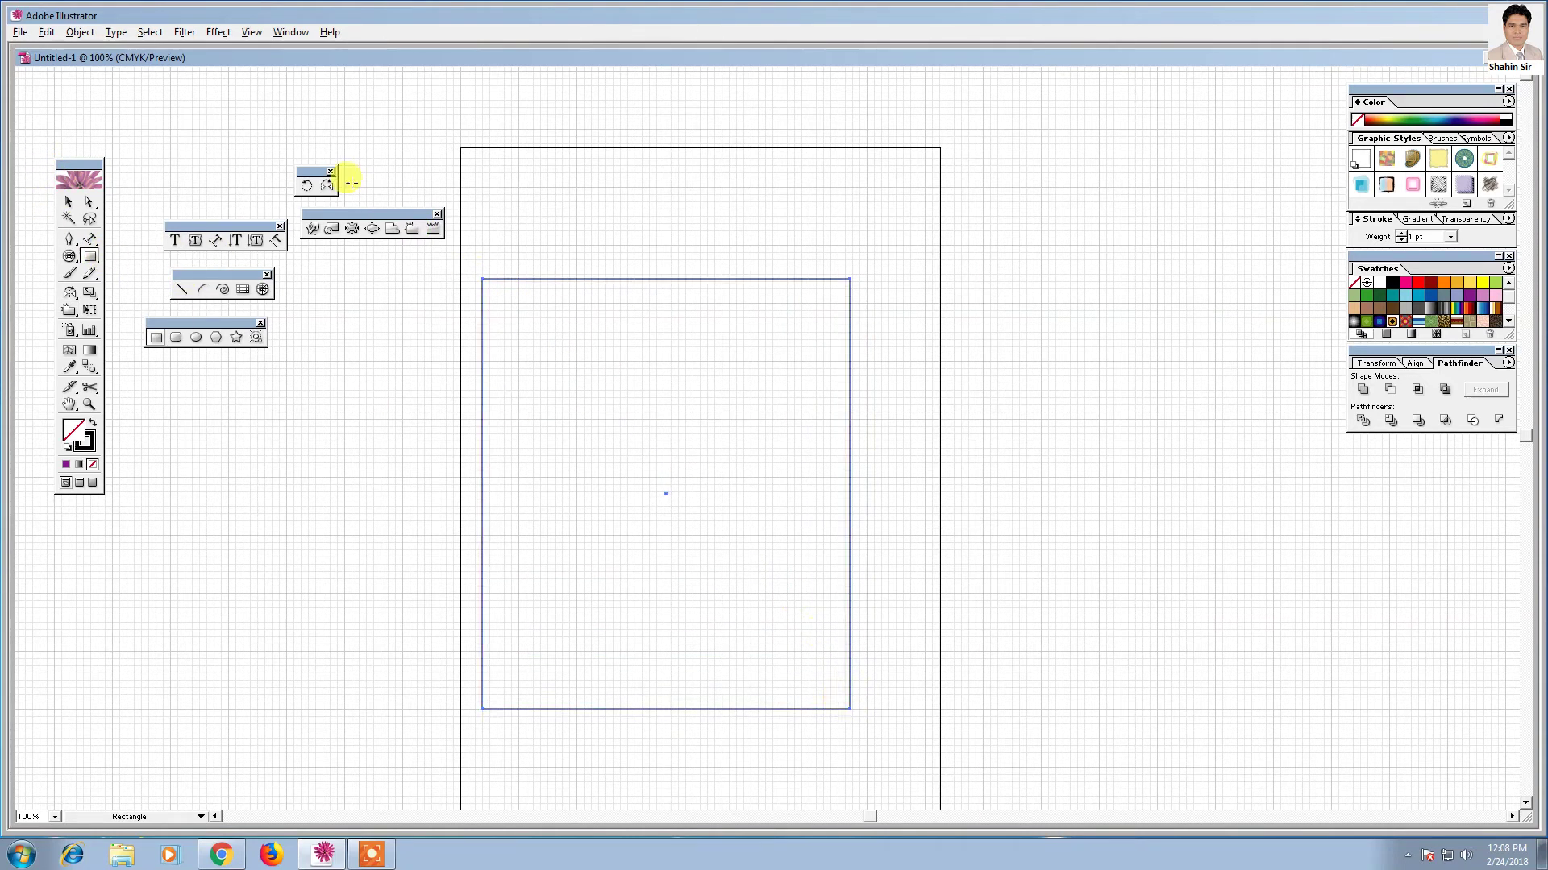
left_click(412, 229)
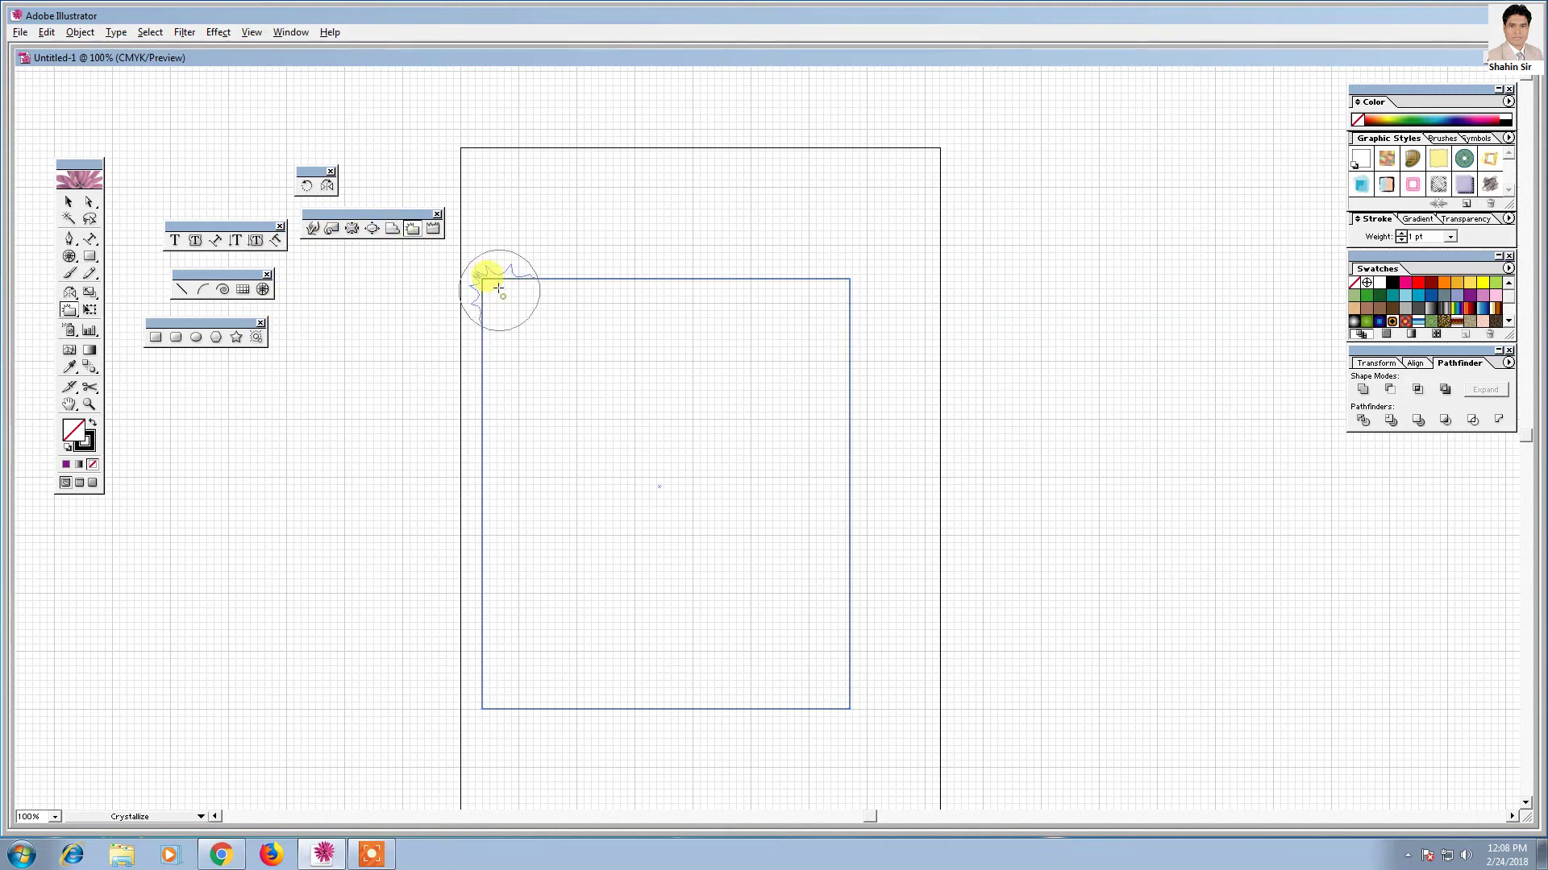
left_click_drag(491, 283, 488, 278)
left_click_drag(839, 674, 834, 677)
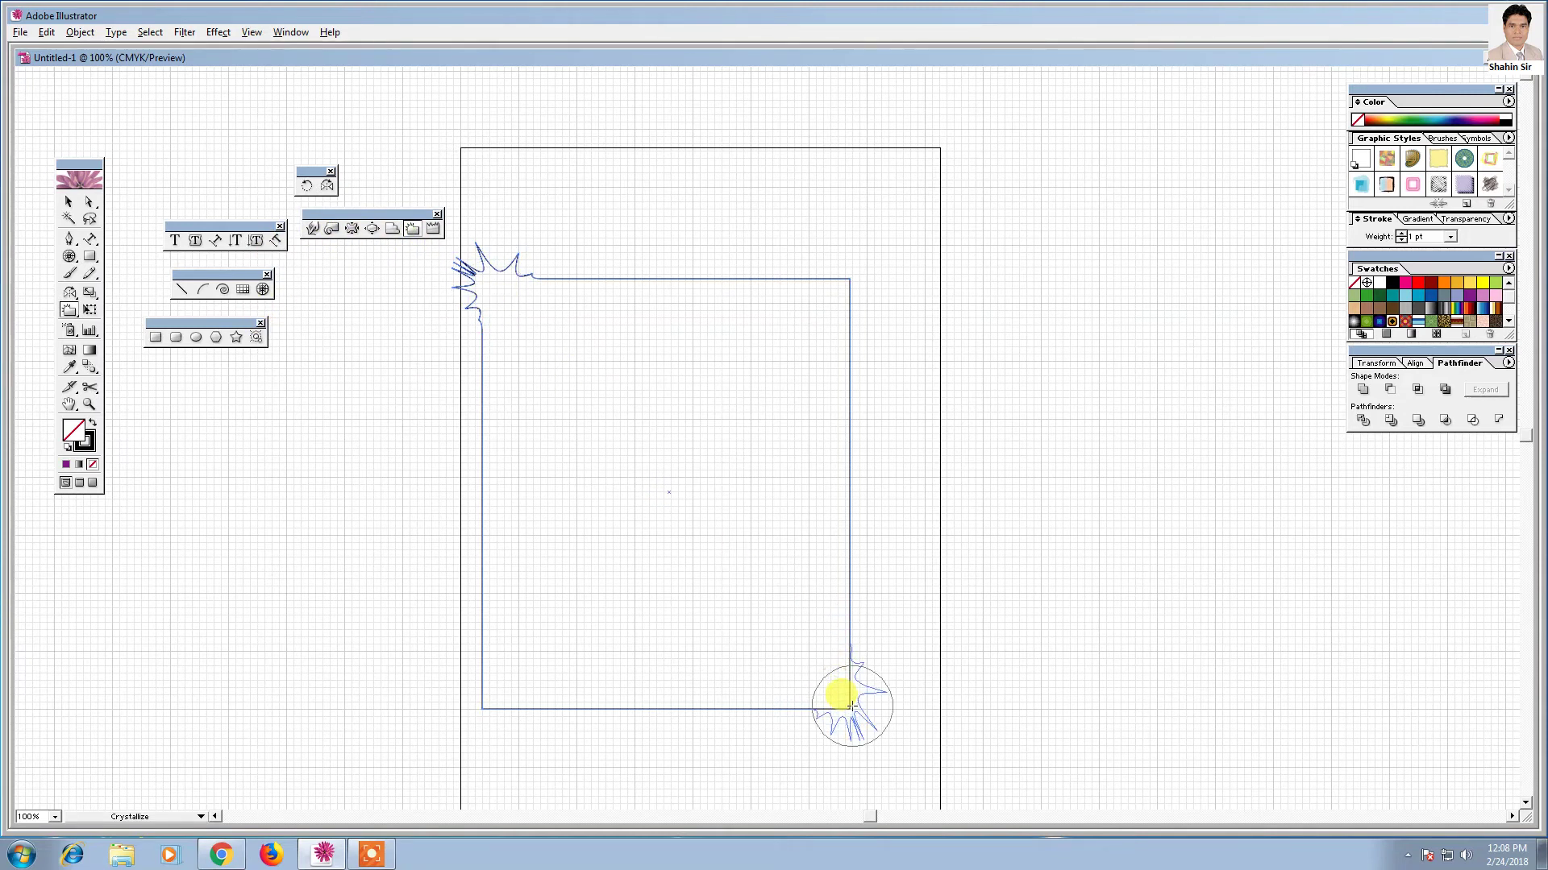
left_click_drag(812, 283, 846, 276)
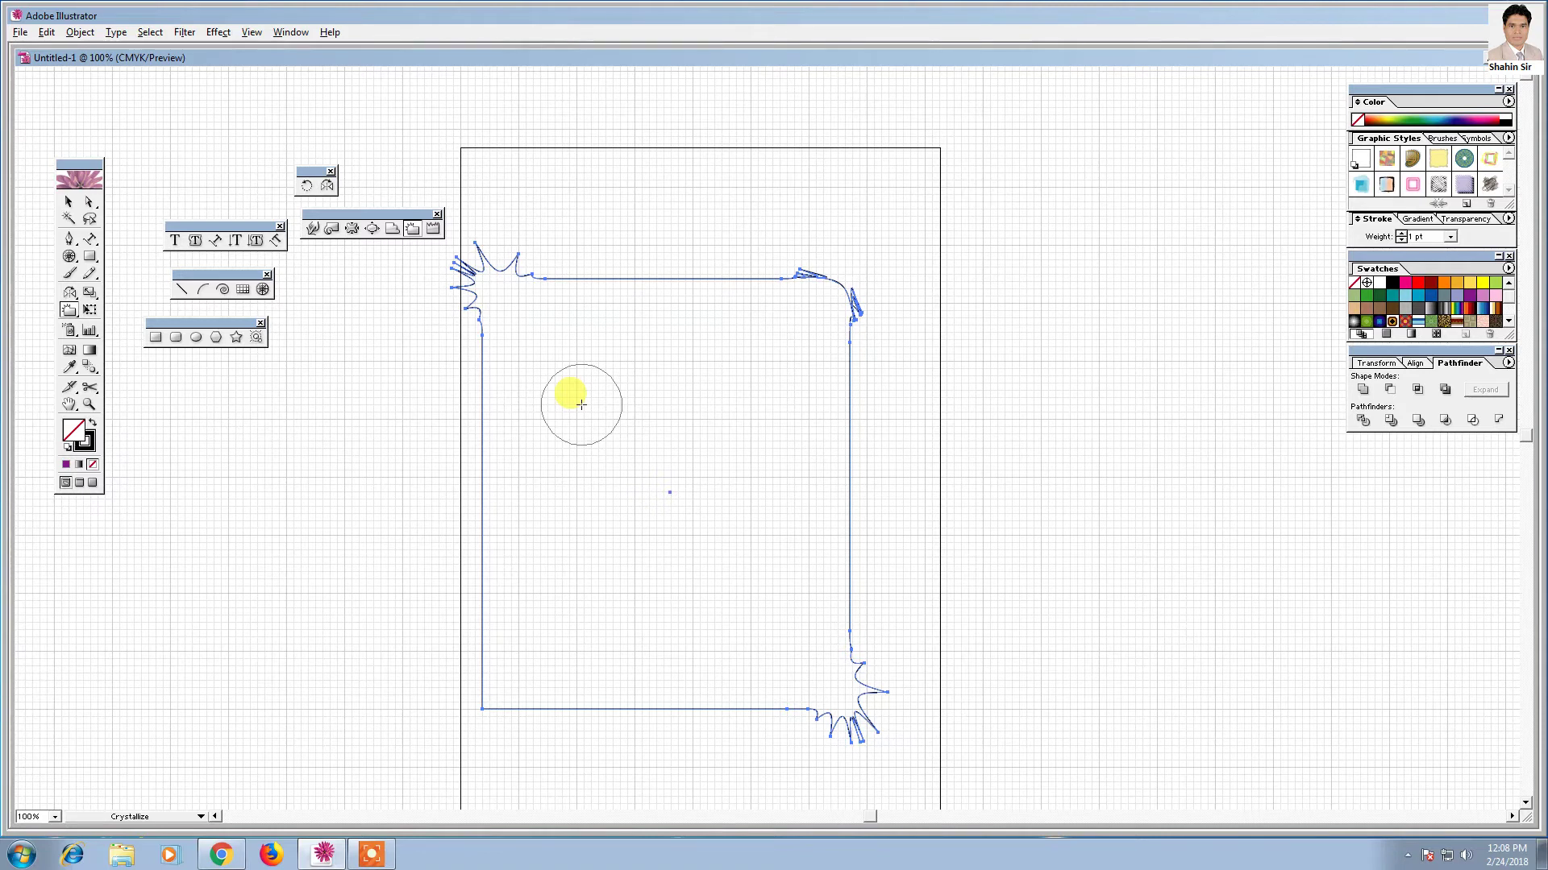
left_click(469, 722)
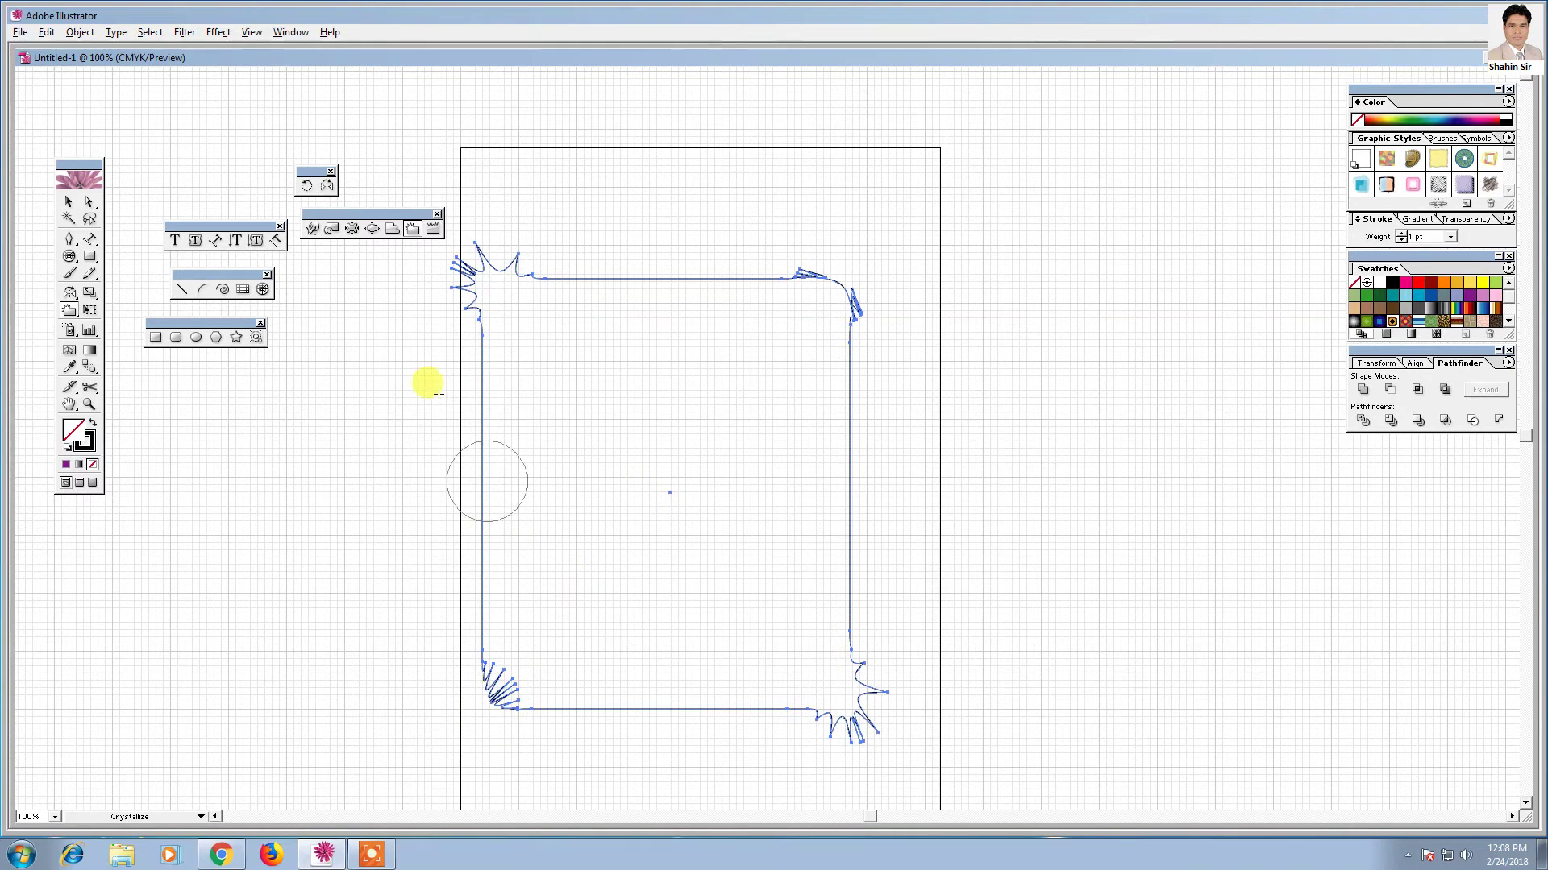
- Marquee-select the spiky rectangle with the Selection tool
left_click(76, 211)
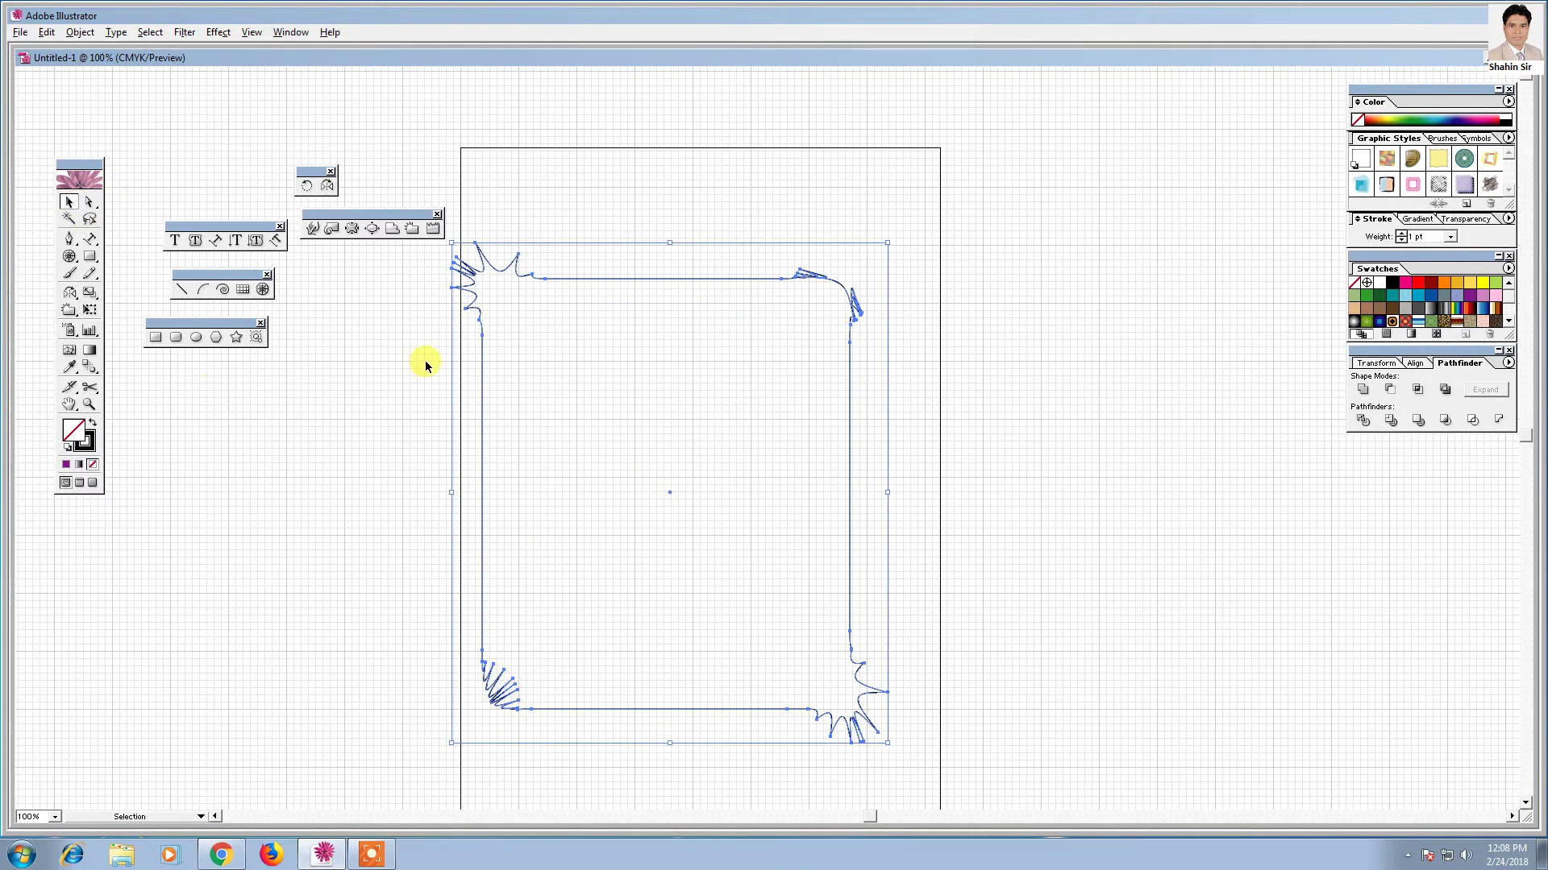
left_click_drag(346, 318, 598, 482)
left_click(666, 544)
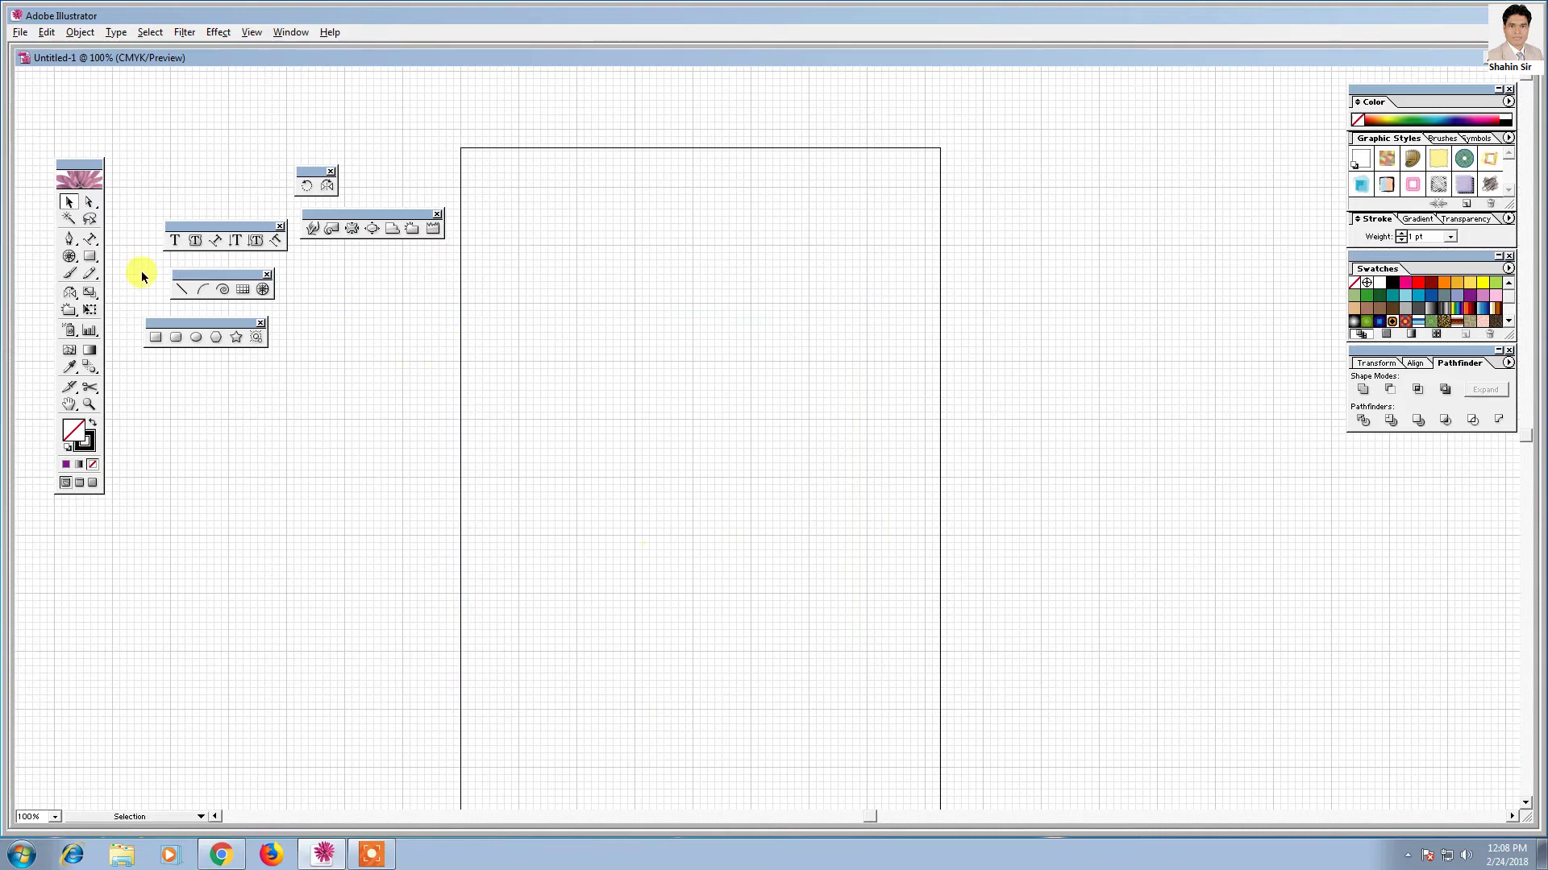
- Draw a wide rectangle and wrinkle its top and bottom edges into waves
left_click(89, 257)
left_click_drag(503, 347, 917, 626)
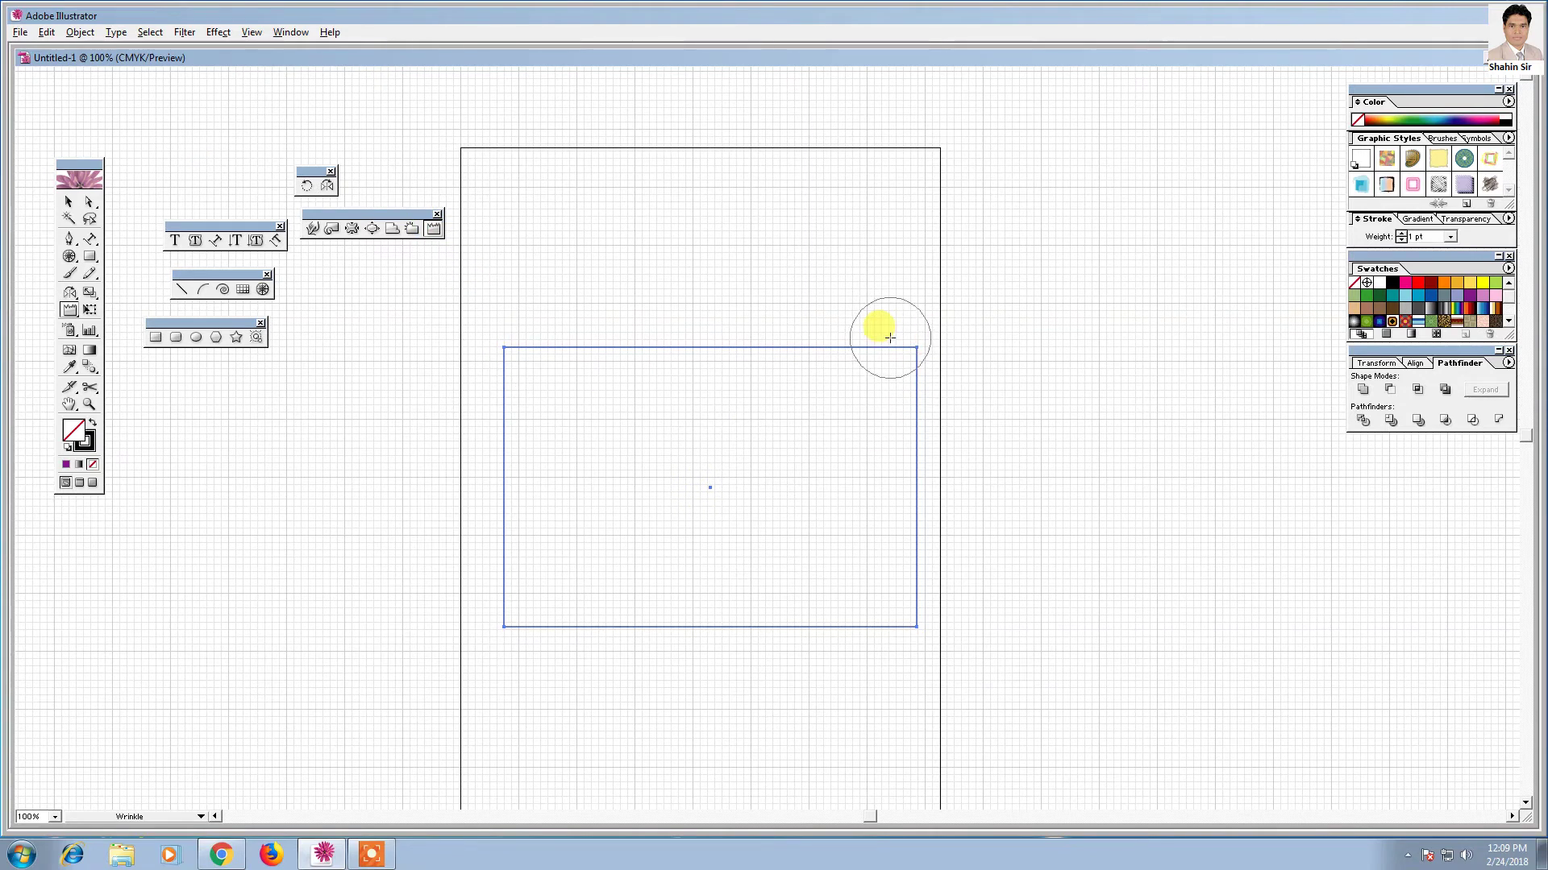
left_click_drag(886, 338, 550, 331)
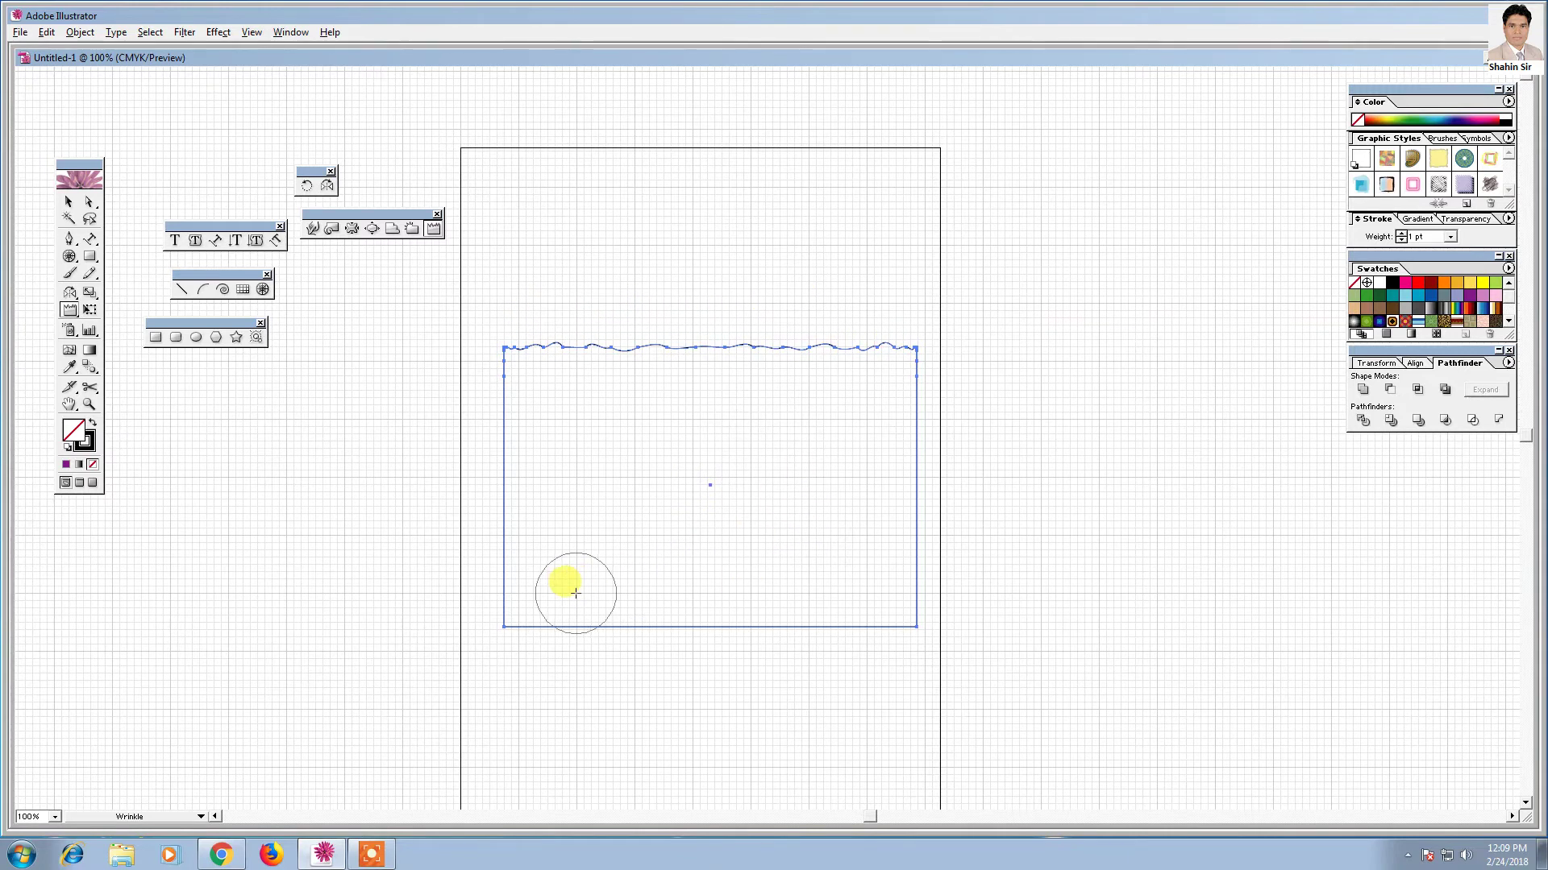
left_click_drag(524, 621, 887, 616)
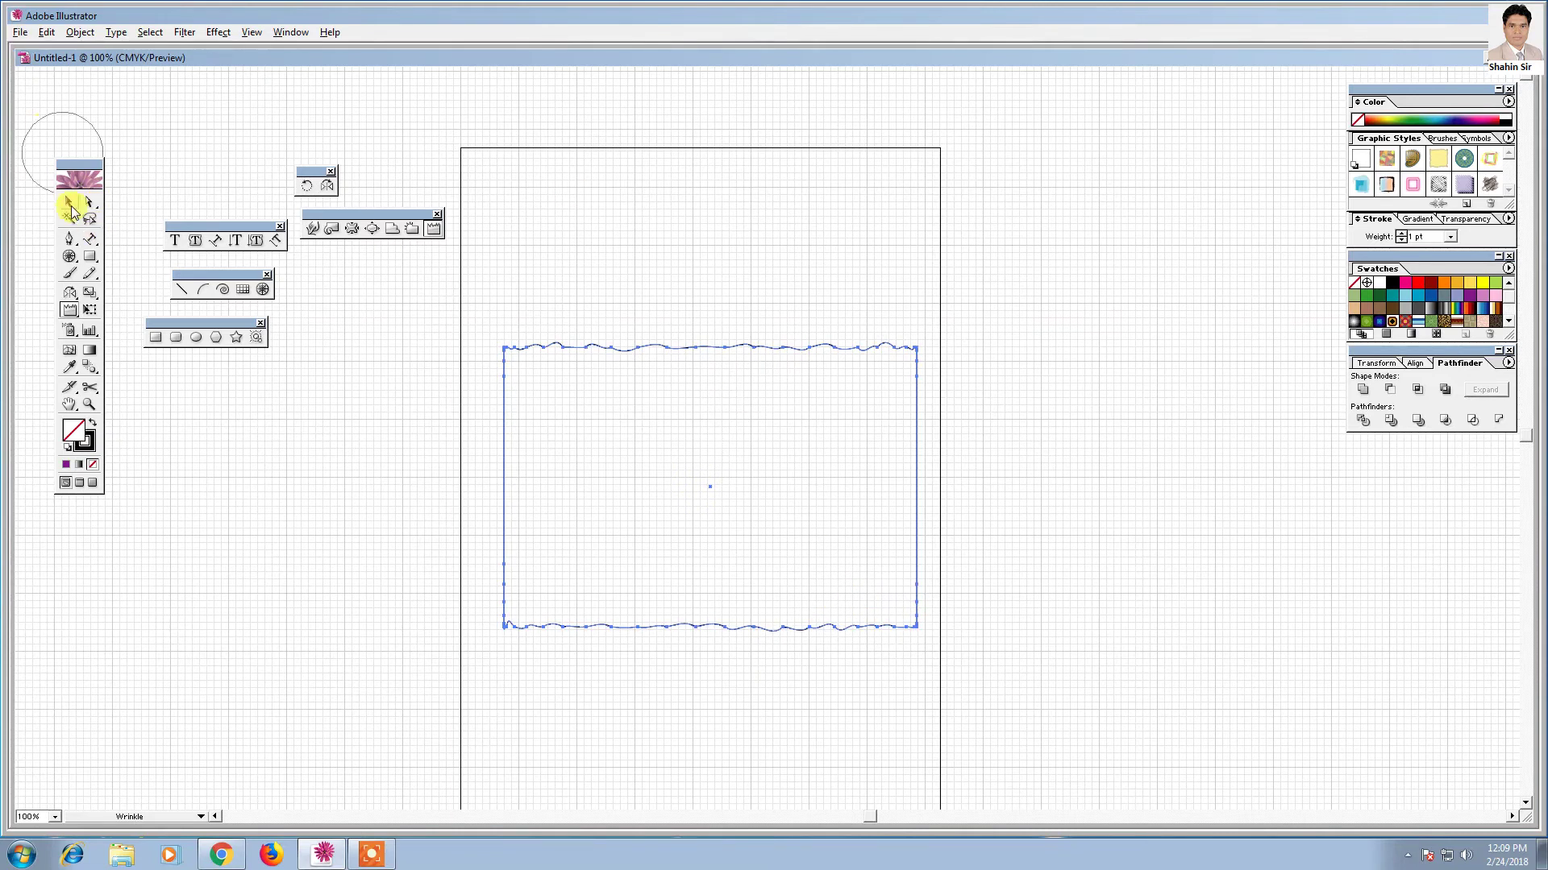
- Marquee-select the wavy rectangle and delete it
left_click(70, 203)
left_click(322, 467)
scroll(416, 311, "down", 1)
left_click_drag(416, 310, 713, 529)
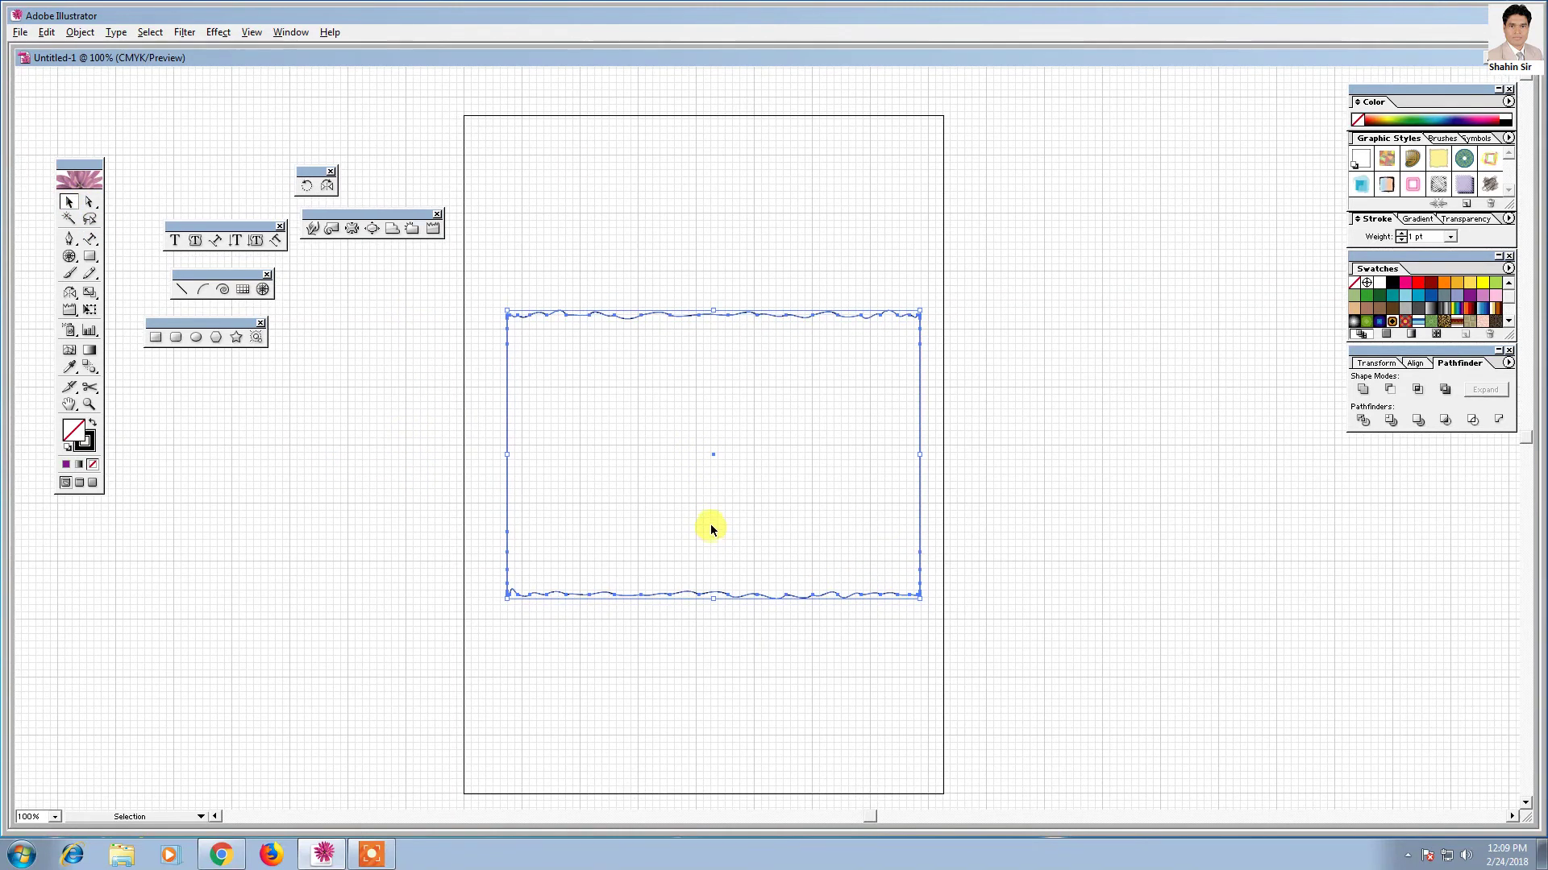
key("Delete")
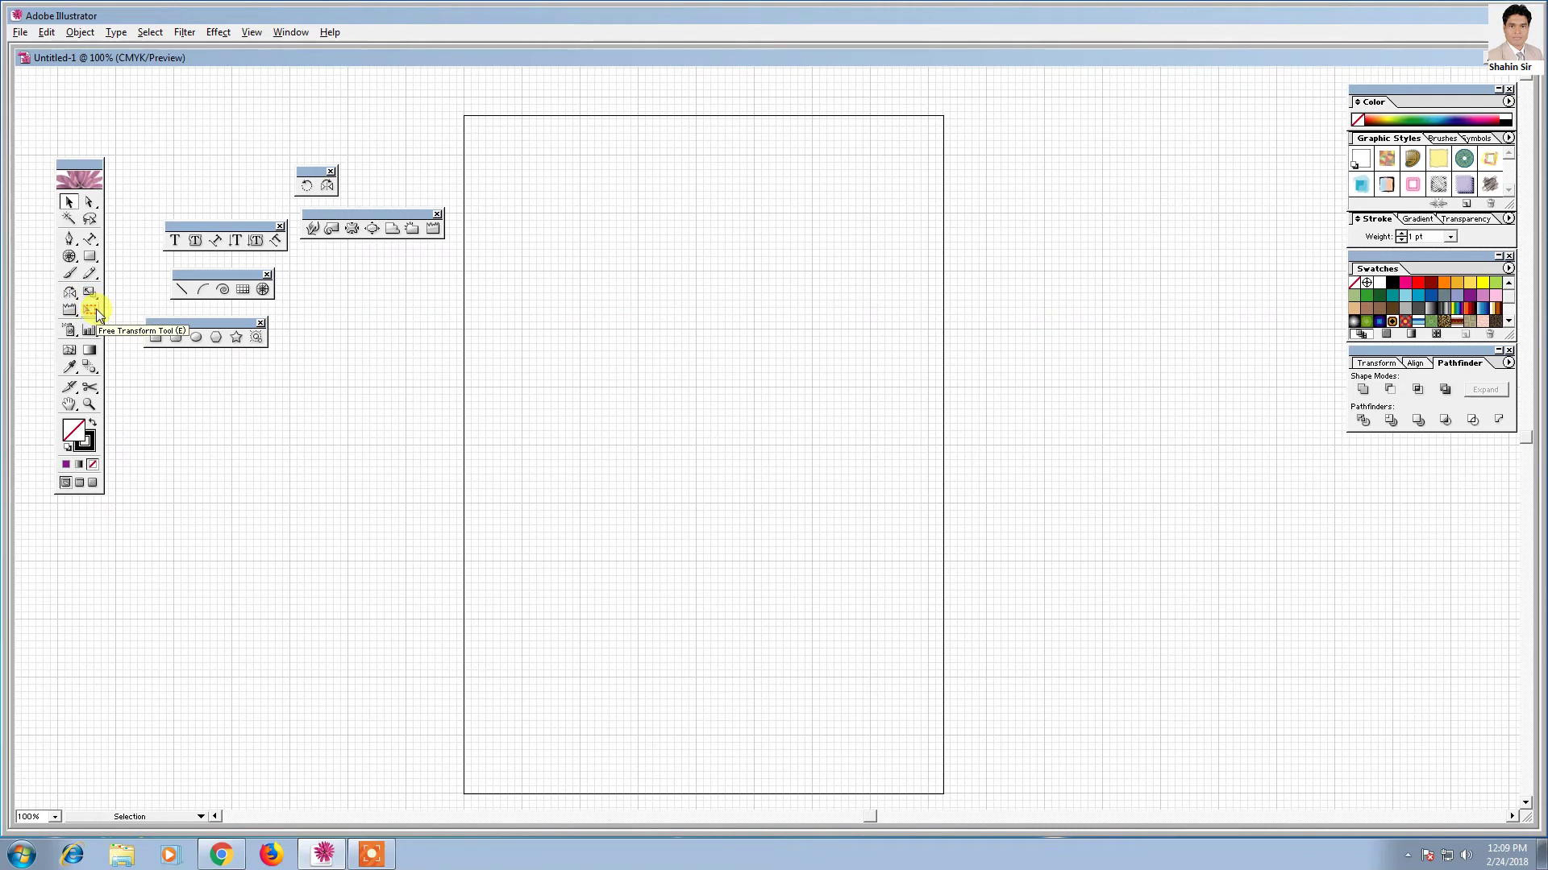
- Draw a new rectangle and rotate it about its centre
left_click(91, 256)
left_click_drag(538, 356, 858, 619)
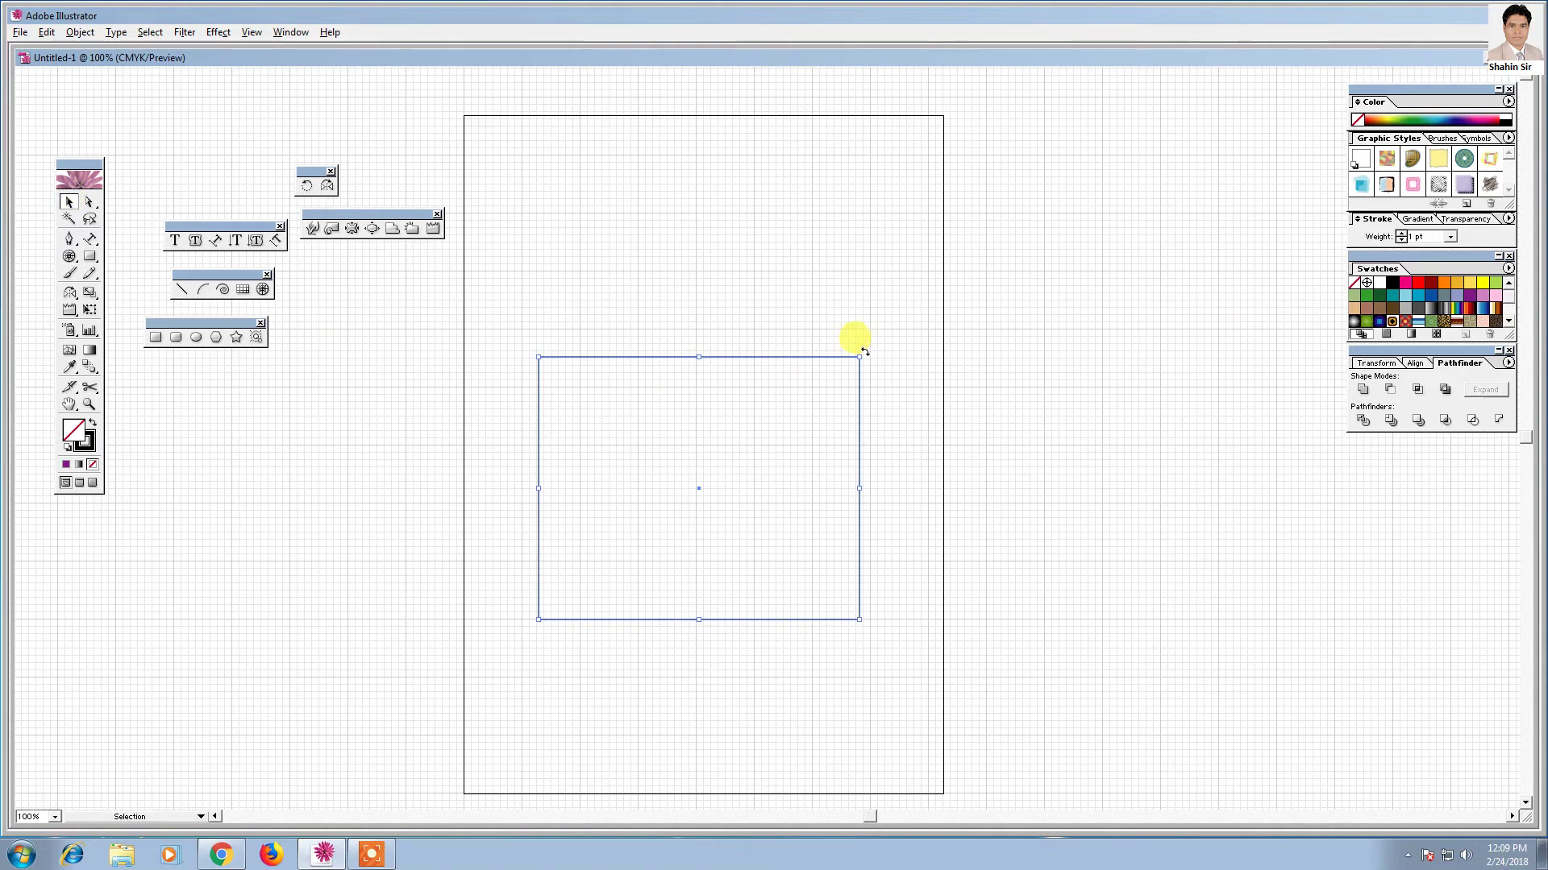
left_click_drag(863, 351, 886, 465)
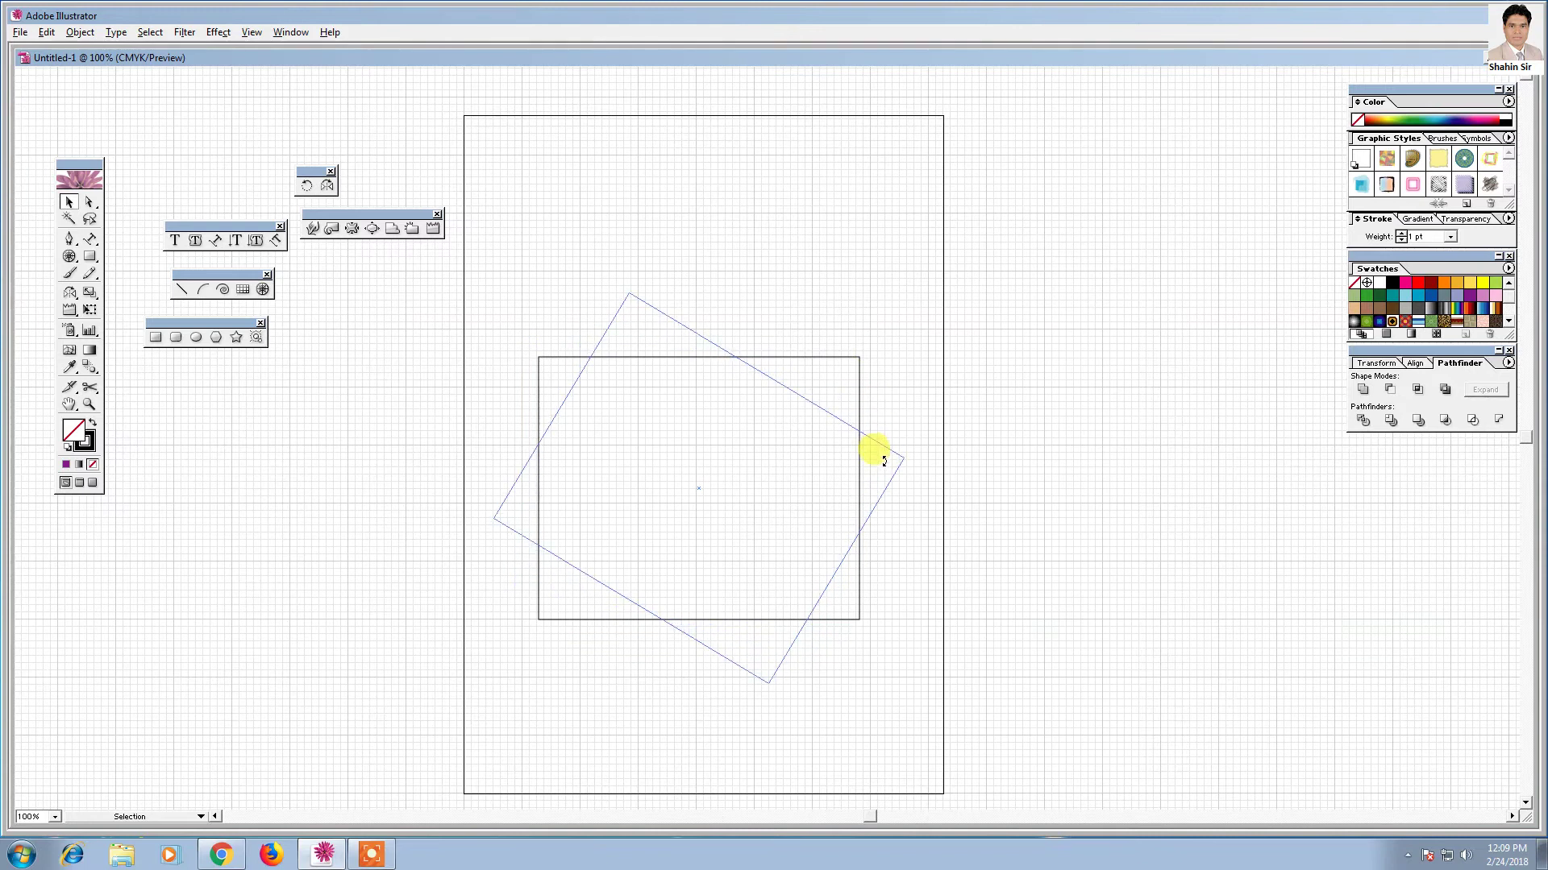
- Rotate the rectangle to further angles with Free Transform, then delete it
left_click(90, 311)
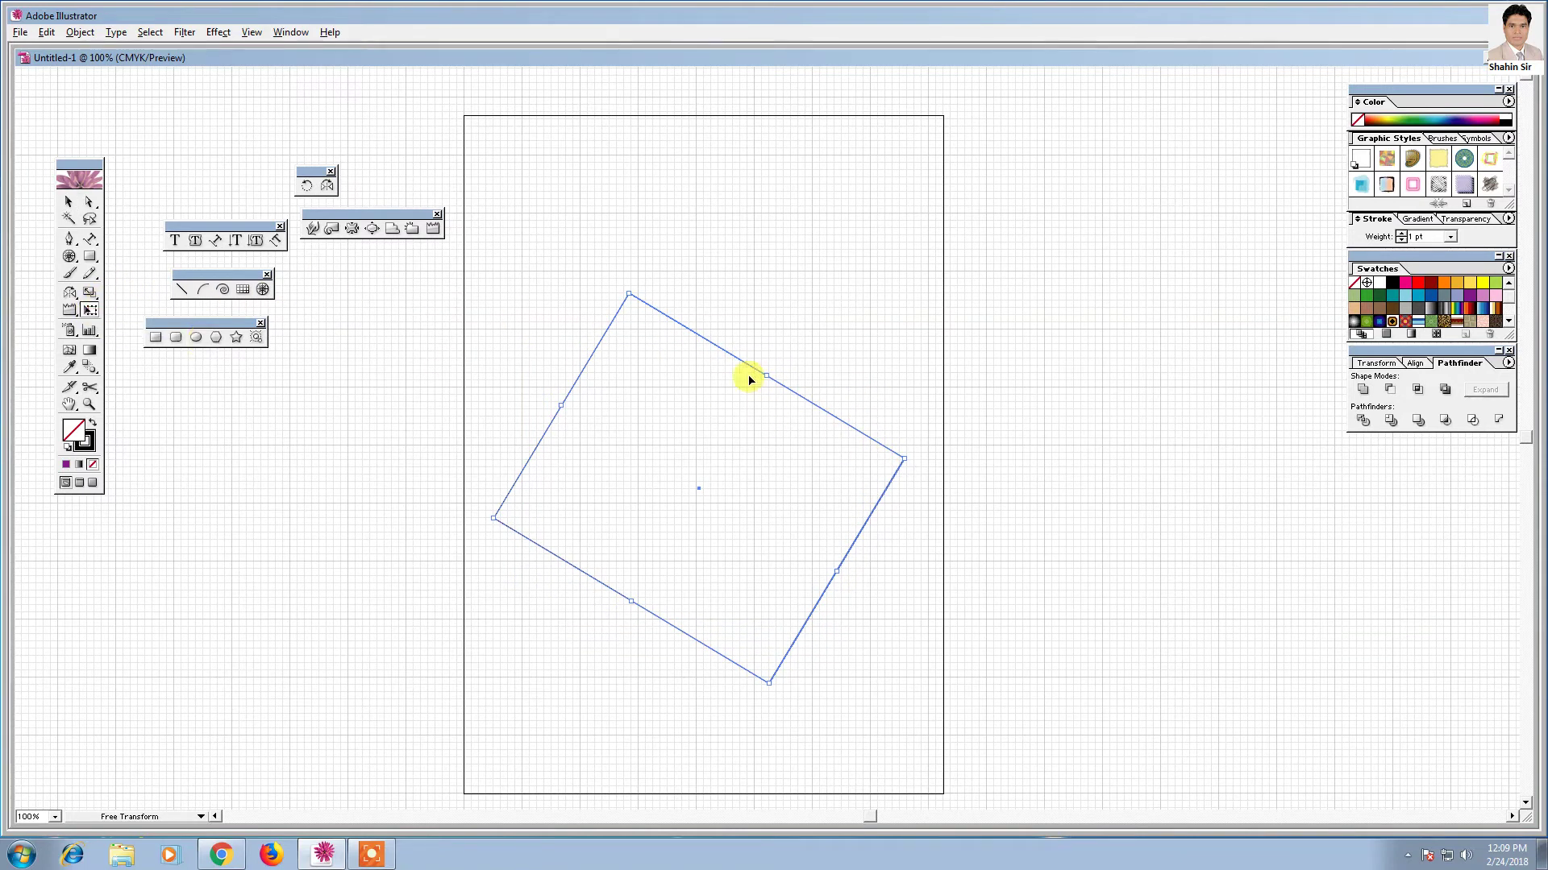
left_click_drag(1143, 147, 1174, 252)
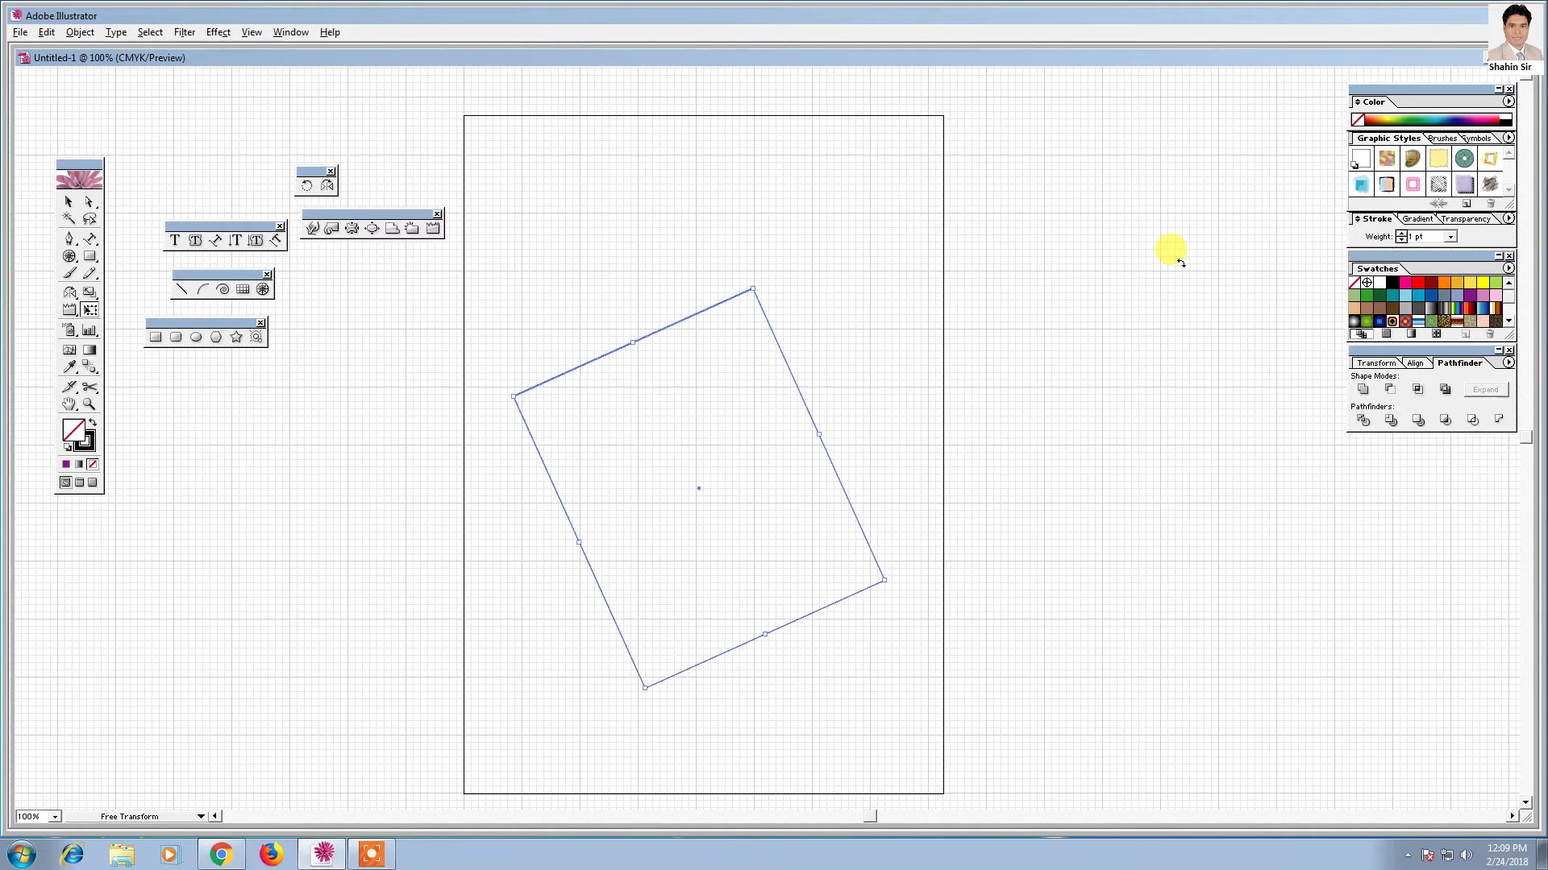
mouse_move(612, 225)
left_mouse_down()
mouse_move(1056, 222)
mouse_move(1031, 284)
mouse_move(1042, 357)
left_mouse_up()
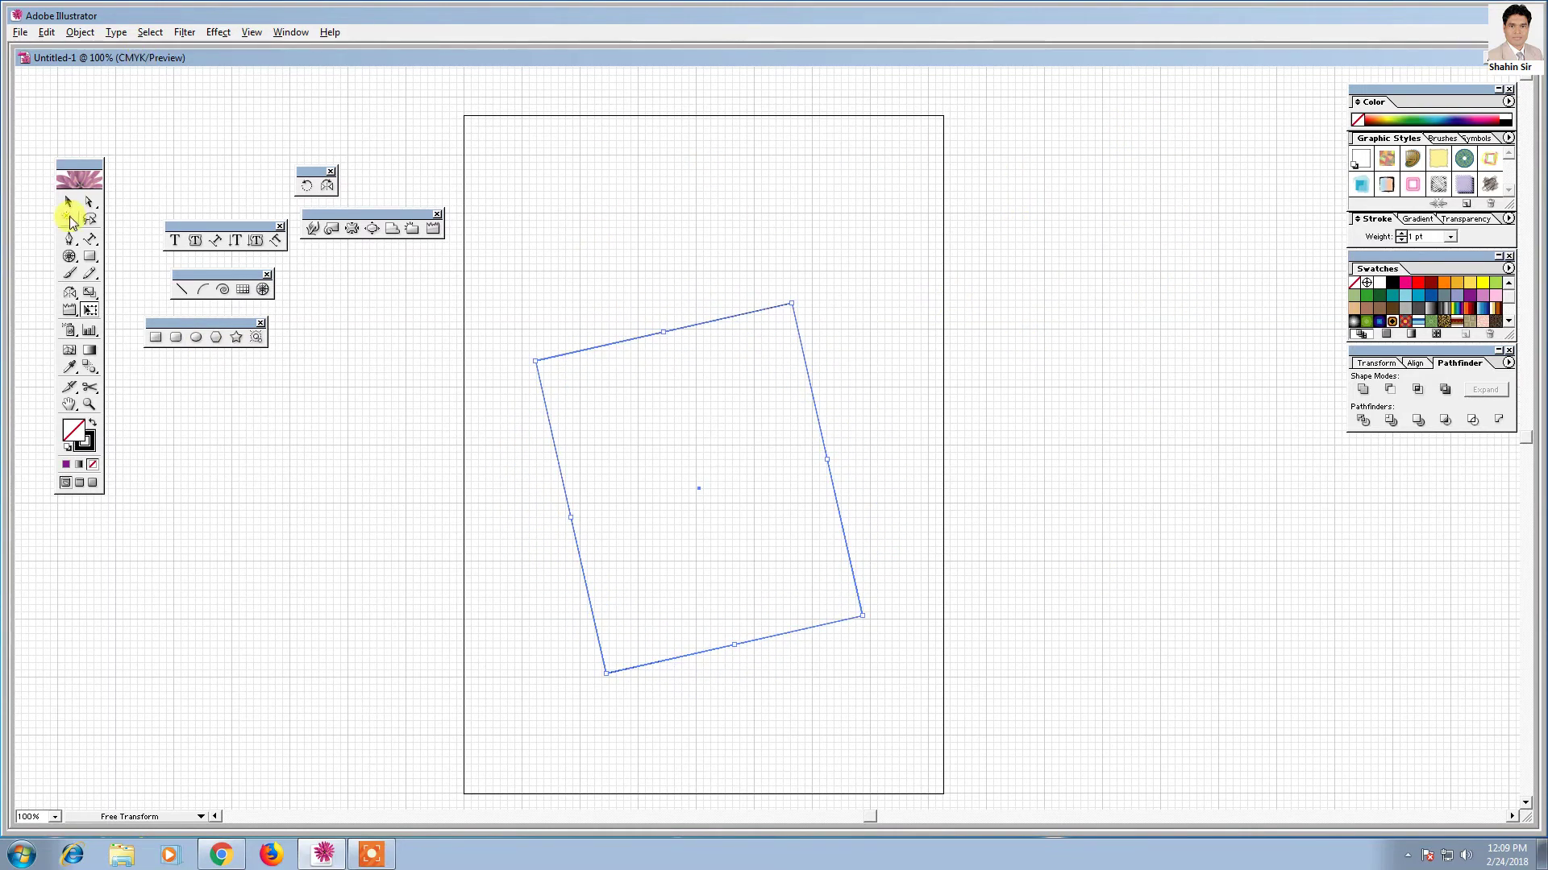
left_click(69, 203)
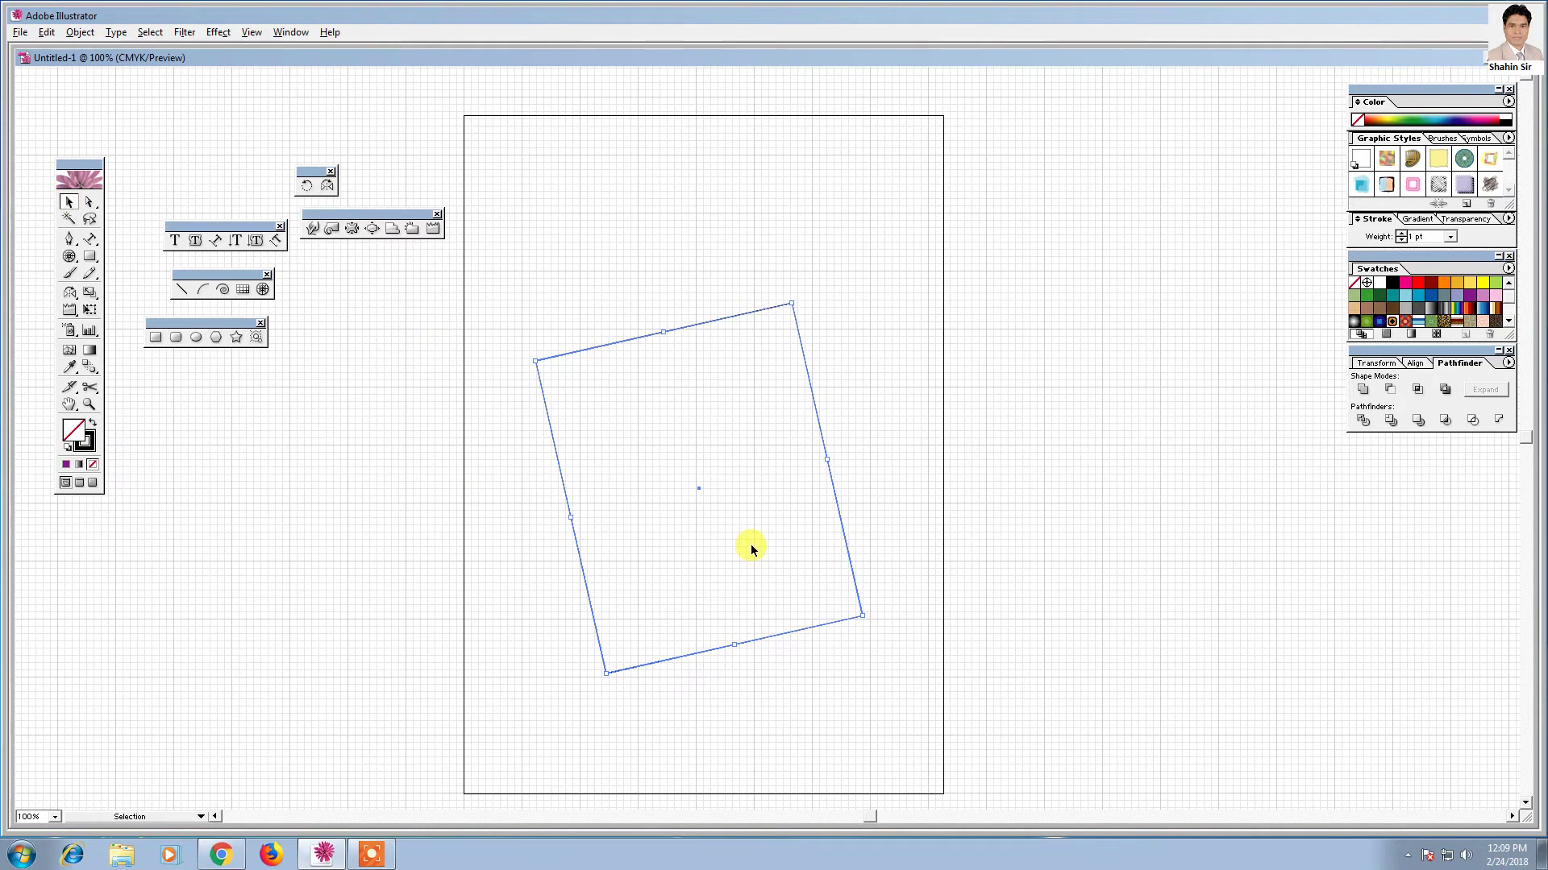
key("Delete")
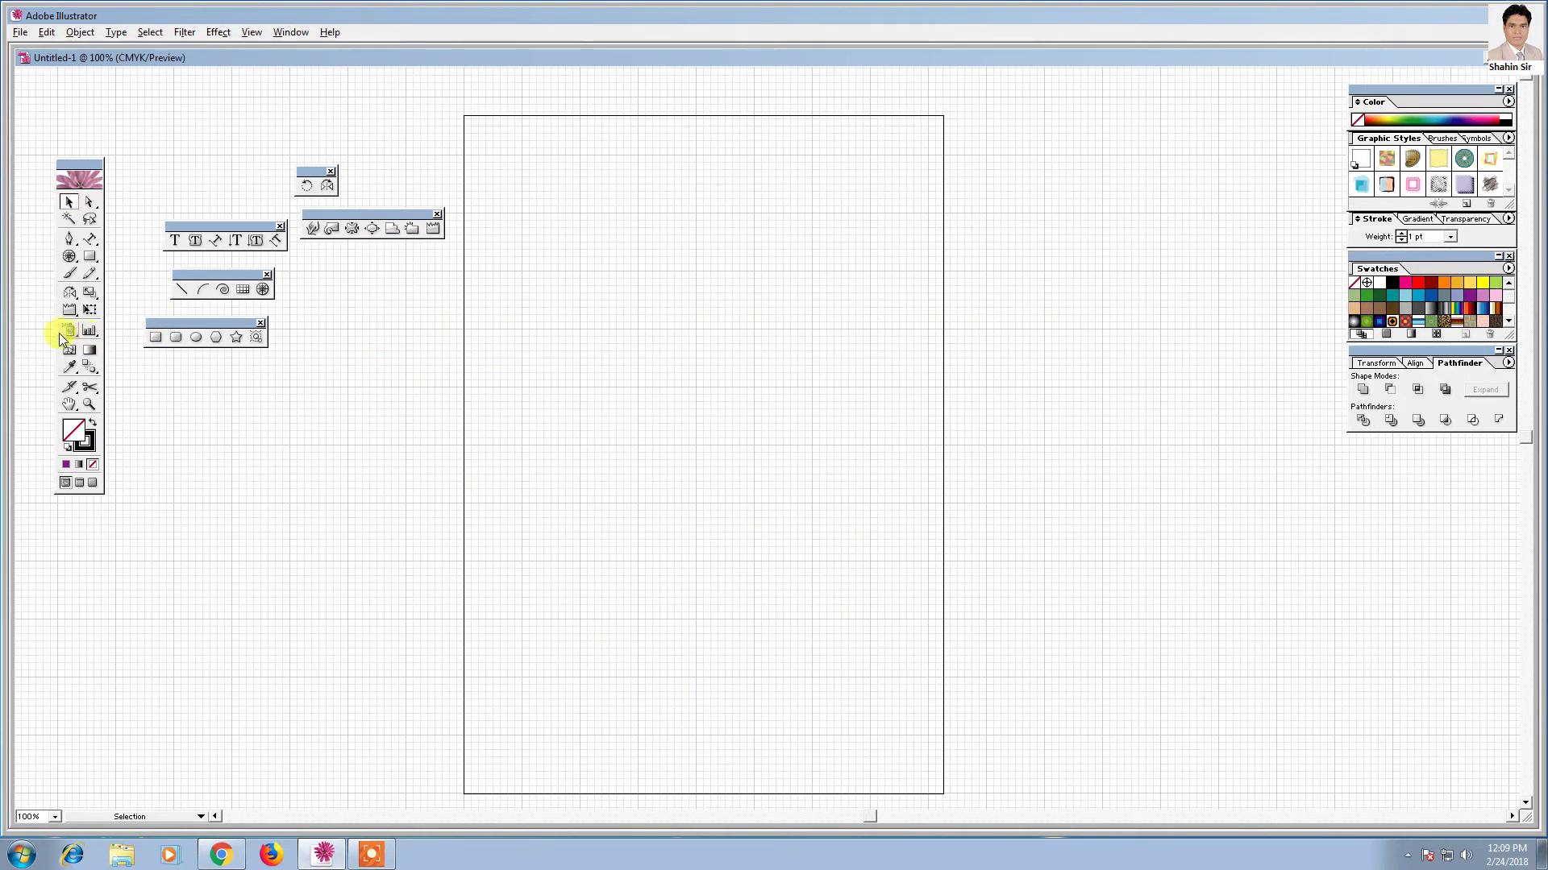
- Detach the symbolism tools into a floating palette and pull the Symbols panel out
left_click_drag(65, 332, 216, 335)
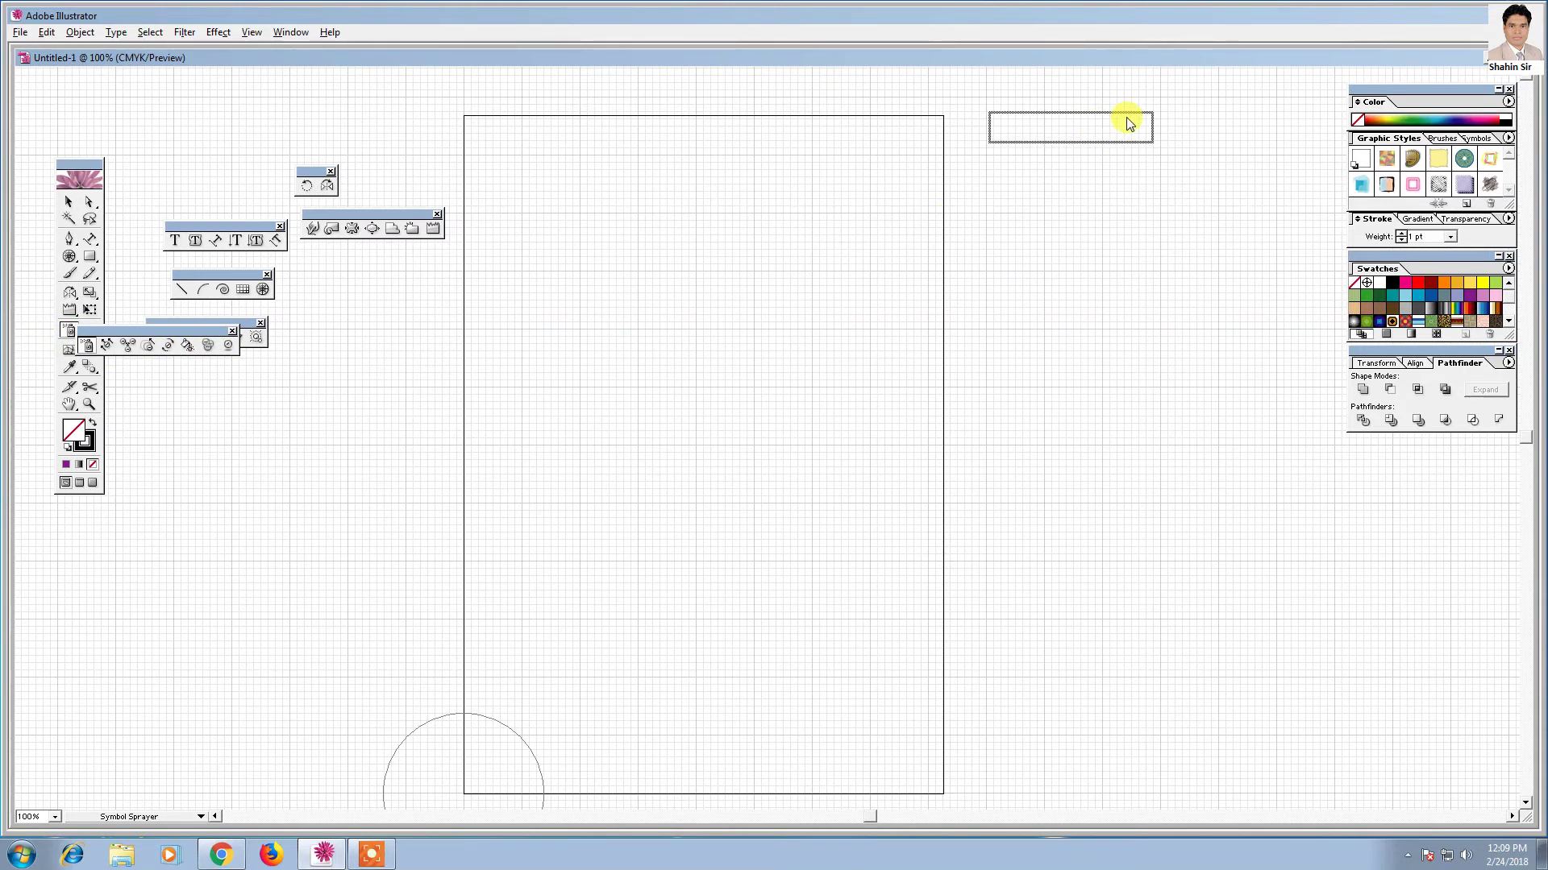
left_click_drag(948, 235, 1128, 121)
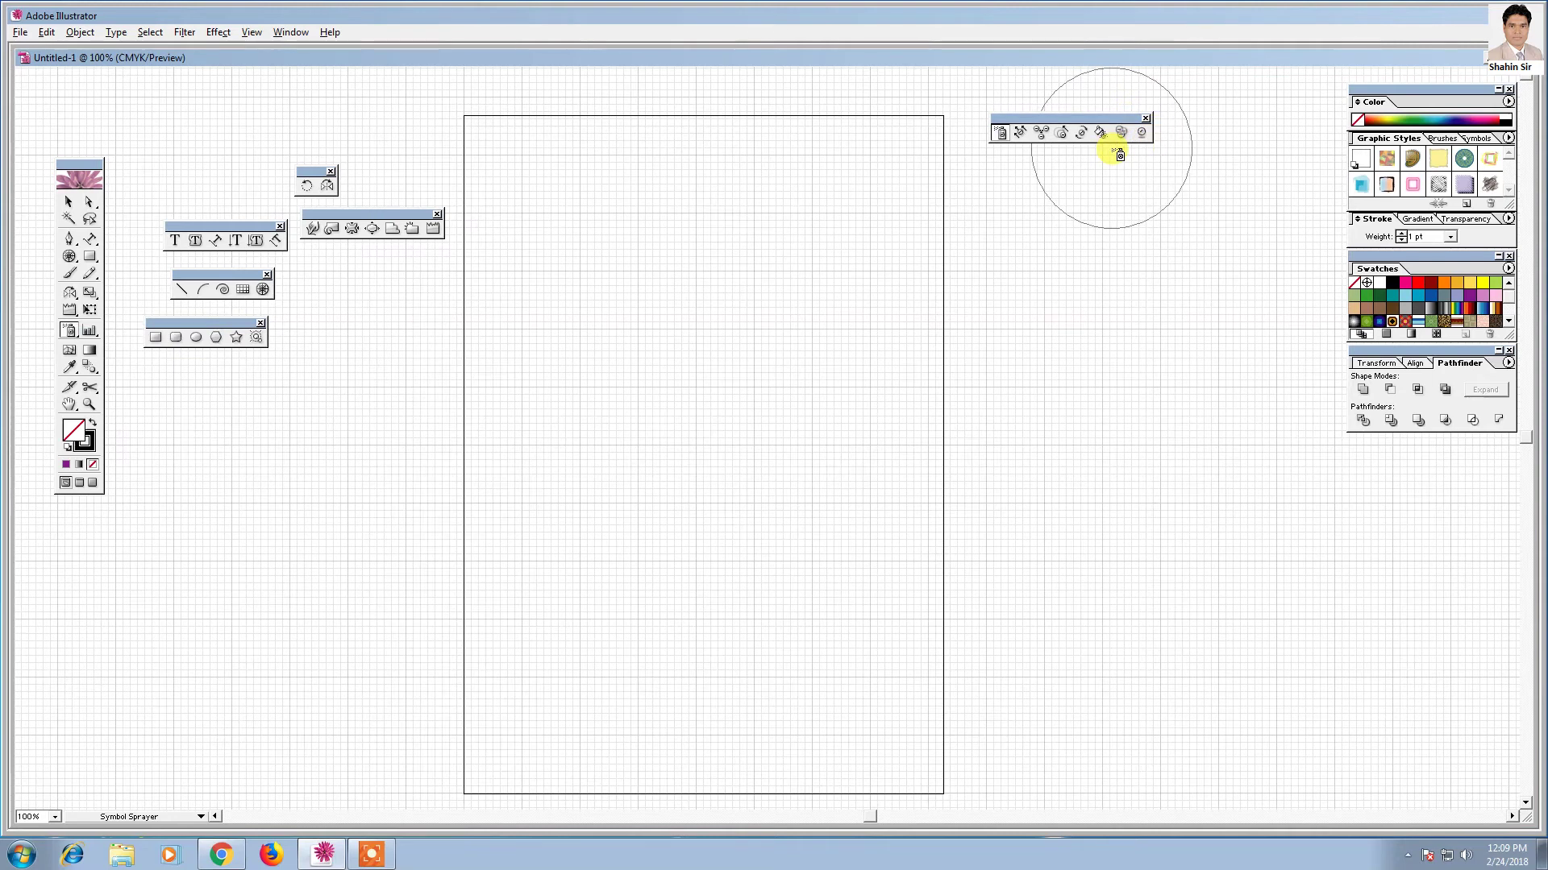
left_click(1479, 138)
left_click_drag(1482, 142, 921, 119)
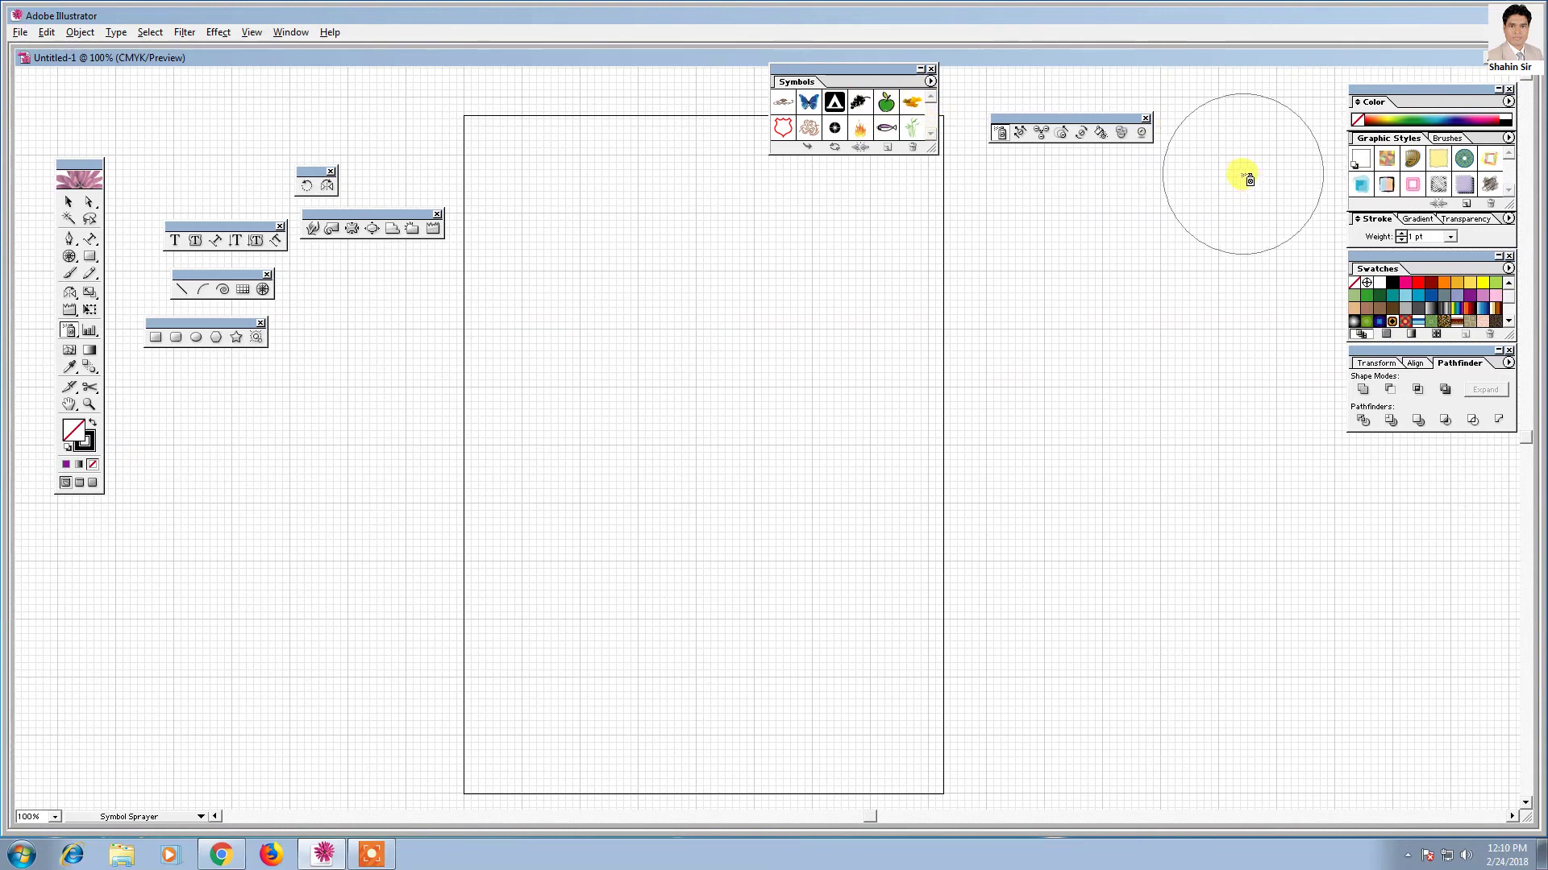
- Reopen the Symbols panel via Window > Symbols and choose the Green Apple symbol
left_click(931, 70)
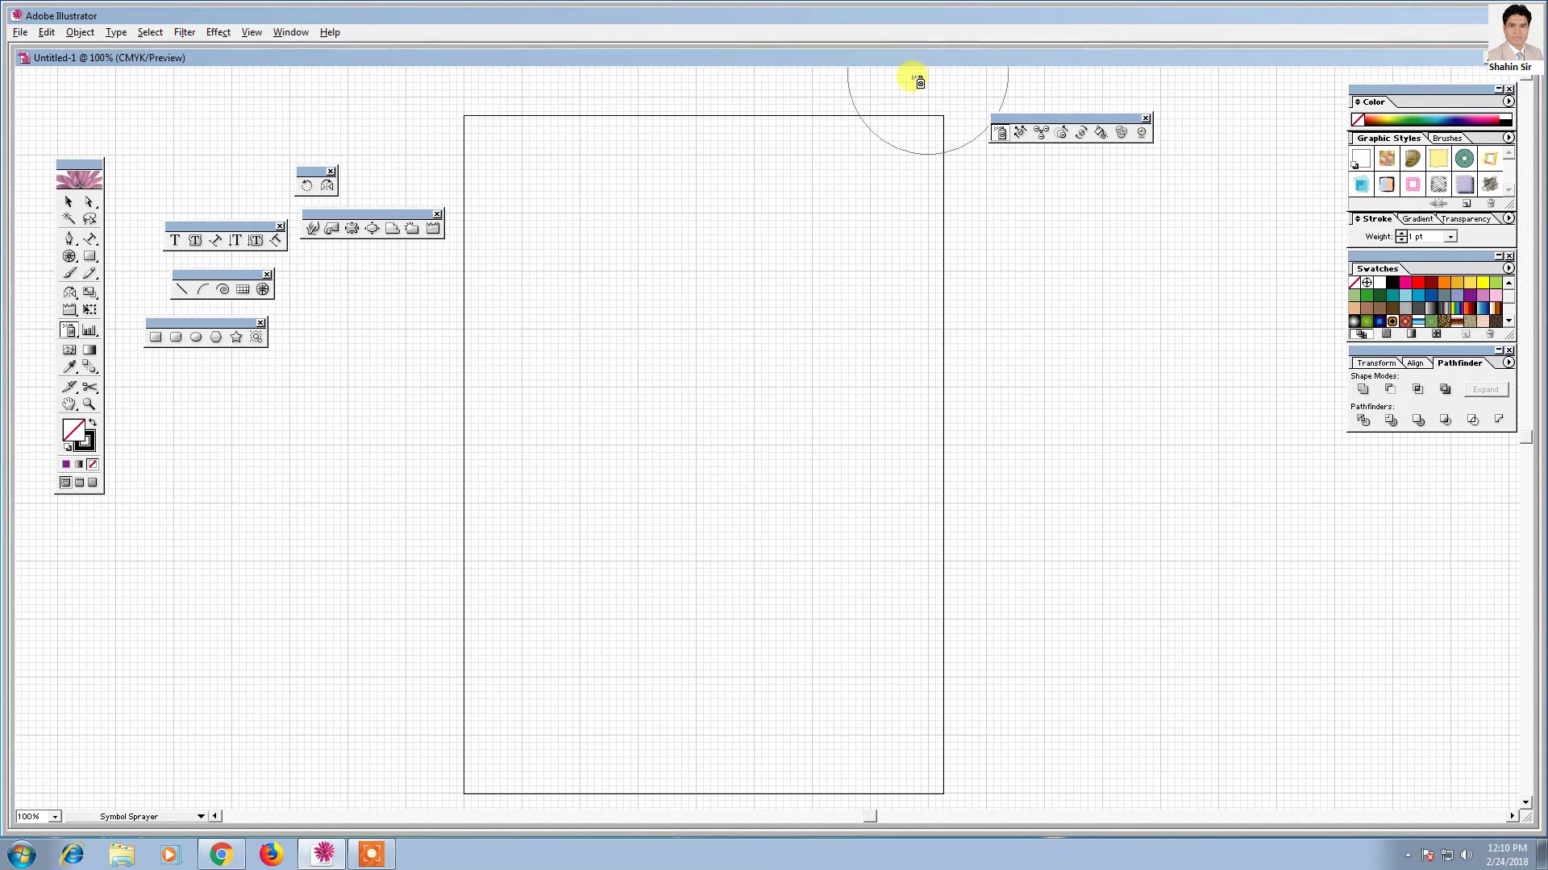
left_click(290, 33)
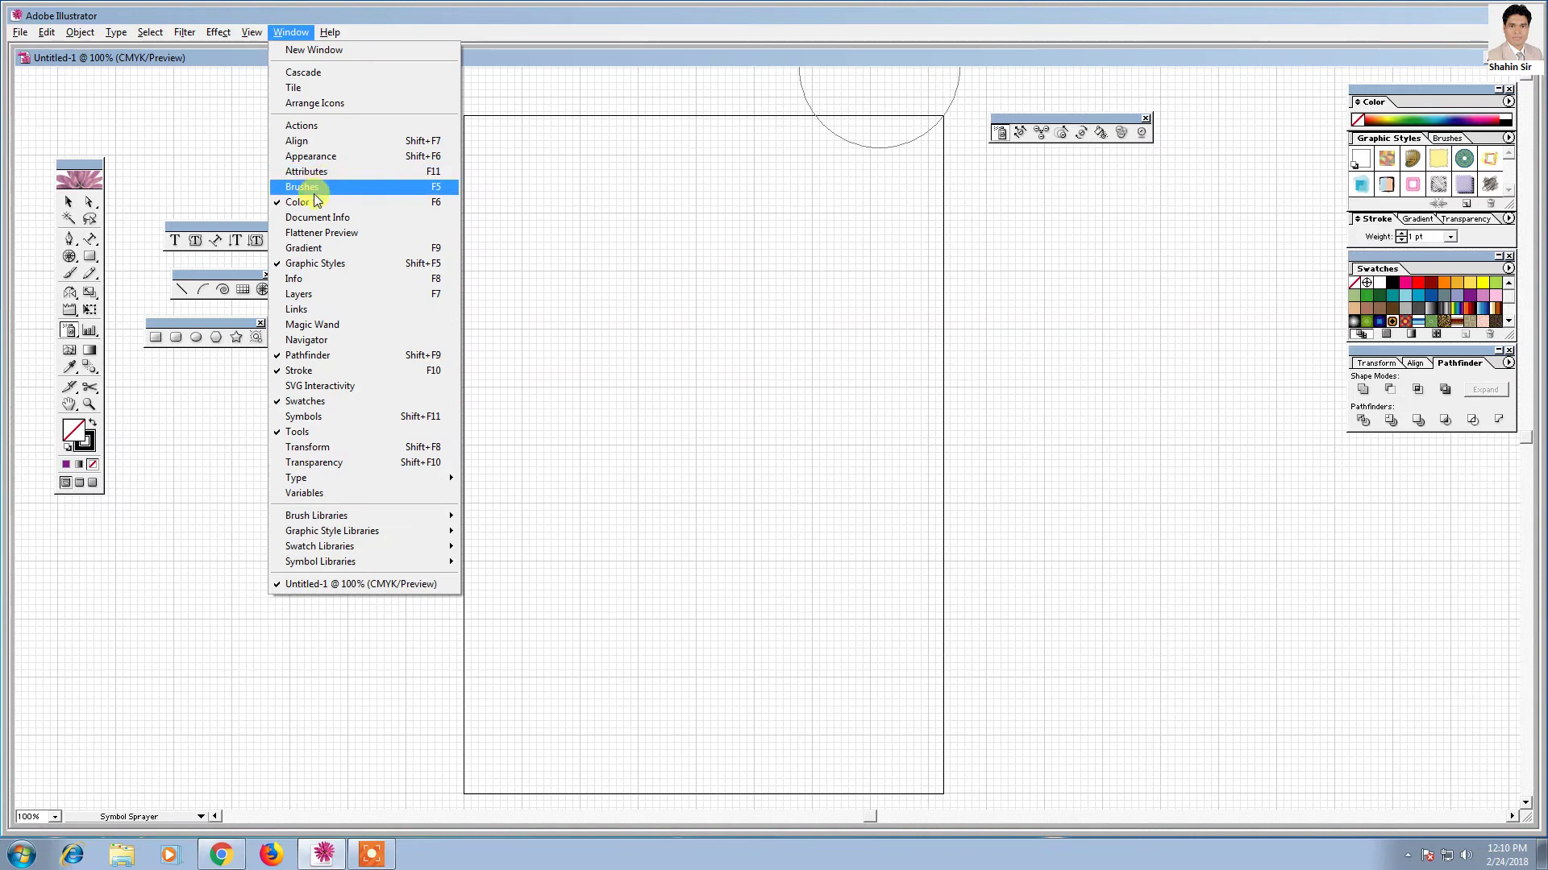
left_click(330, 417)
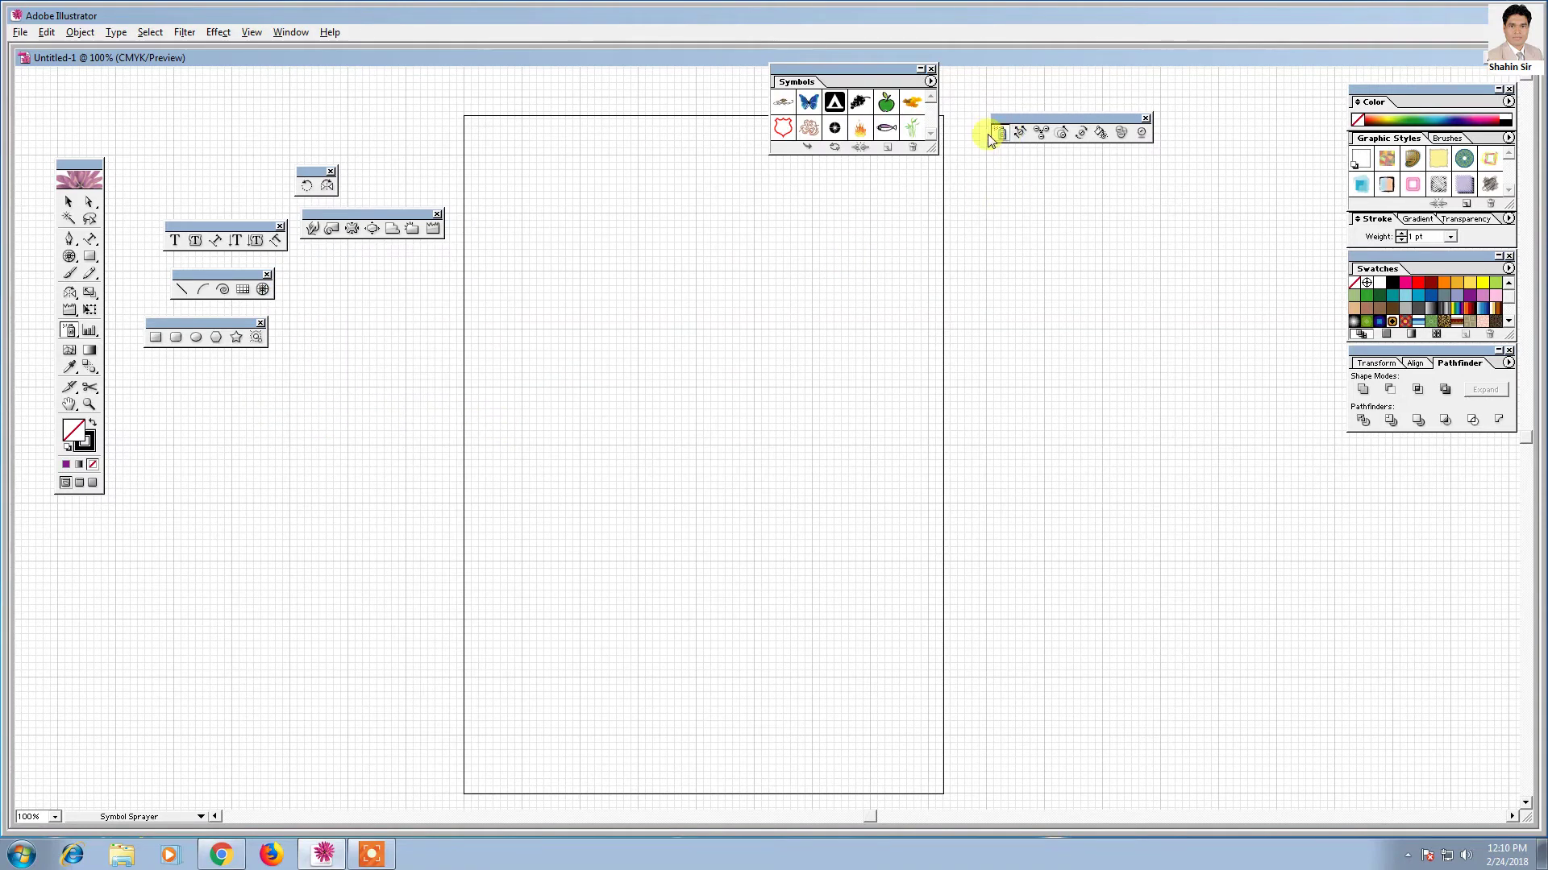
left_click(885, 103)
- Spray a cluster of green apples at the page centre and shift them into a ring
left_click_drag(633, 423, 634, 422)
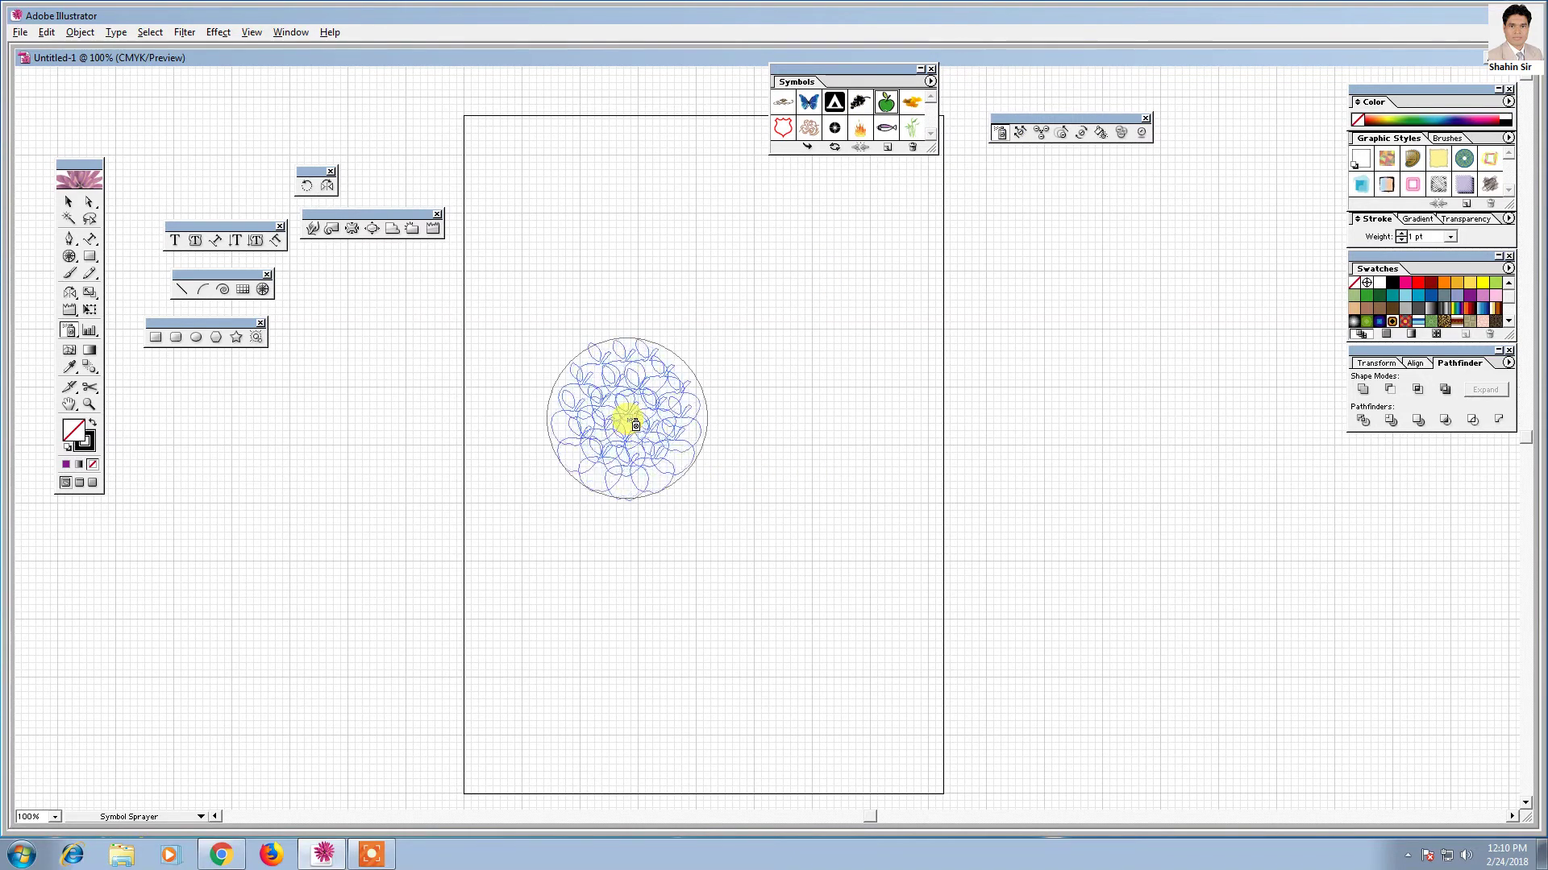
left_click_drag(634, 425, 634, 425)
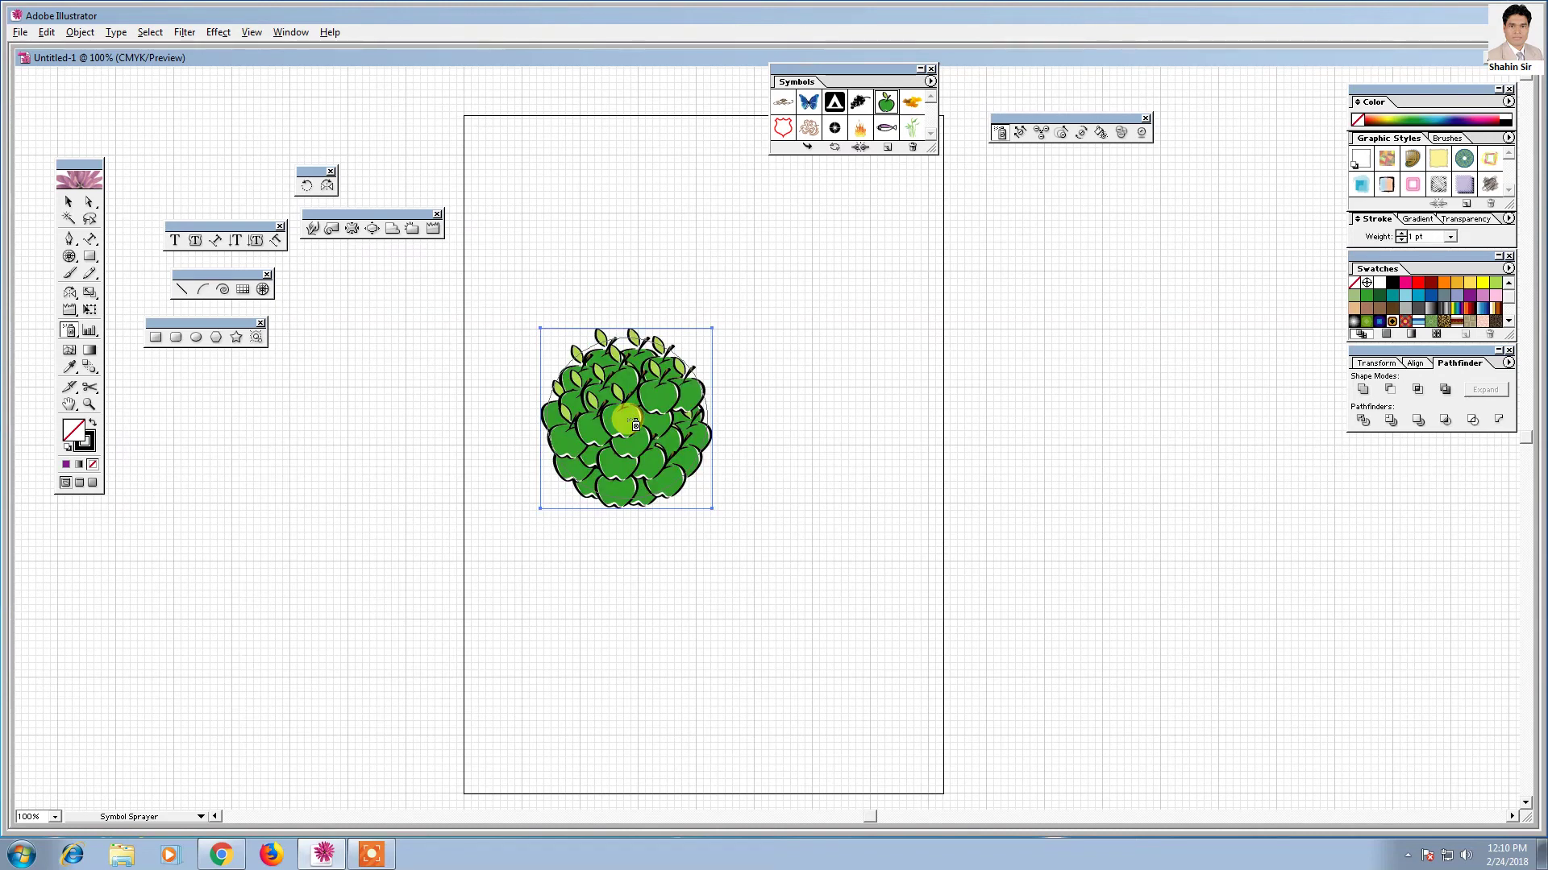
left_click(1020, 132)
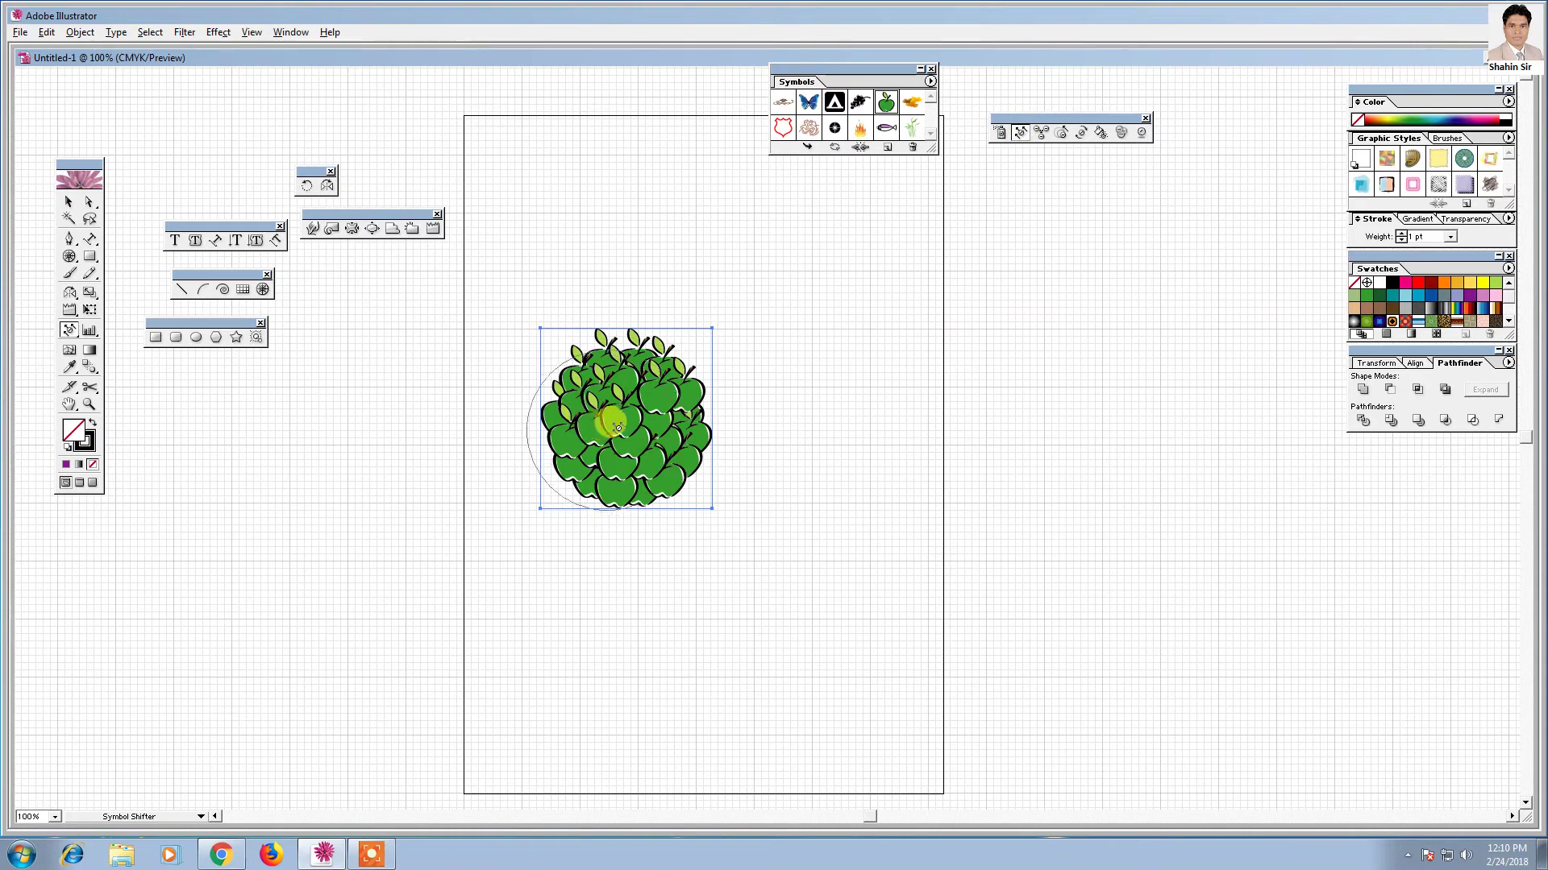
mouse_move(618, 428)
left_mouse_down()
mouse_move(636, 387)
mouse_move(619, 417)
left_mouse_up()
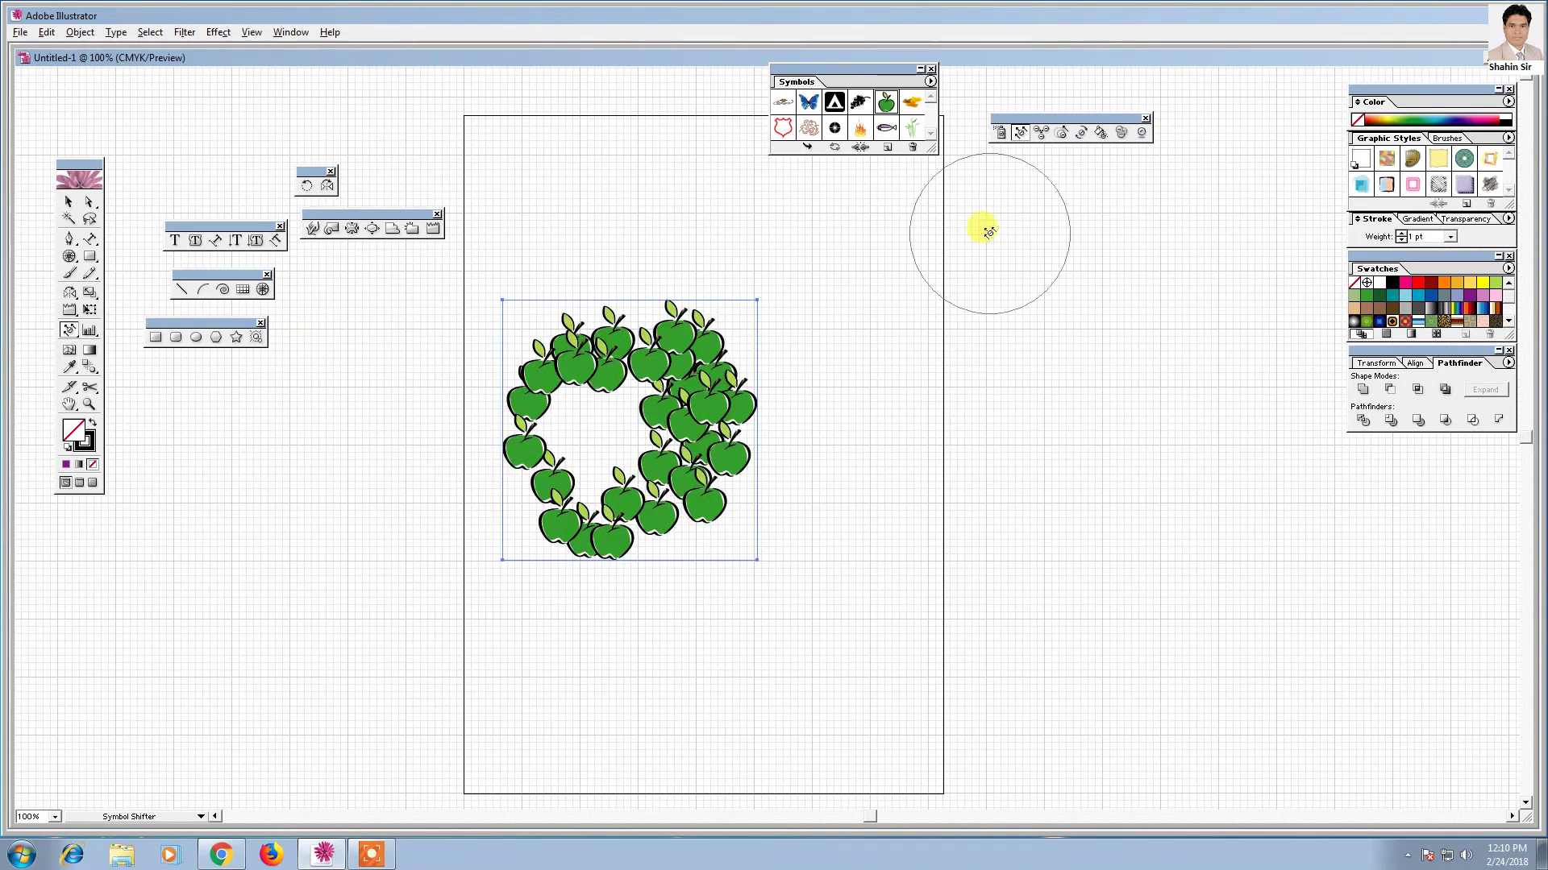
- Scrunch the apples closer together into a tighter ring
left_click(1043, 133)
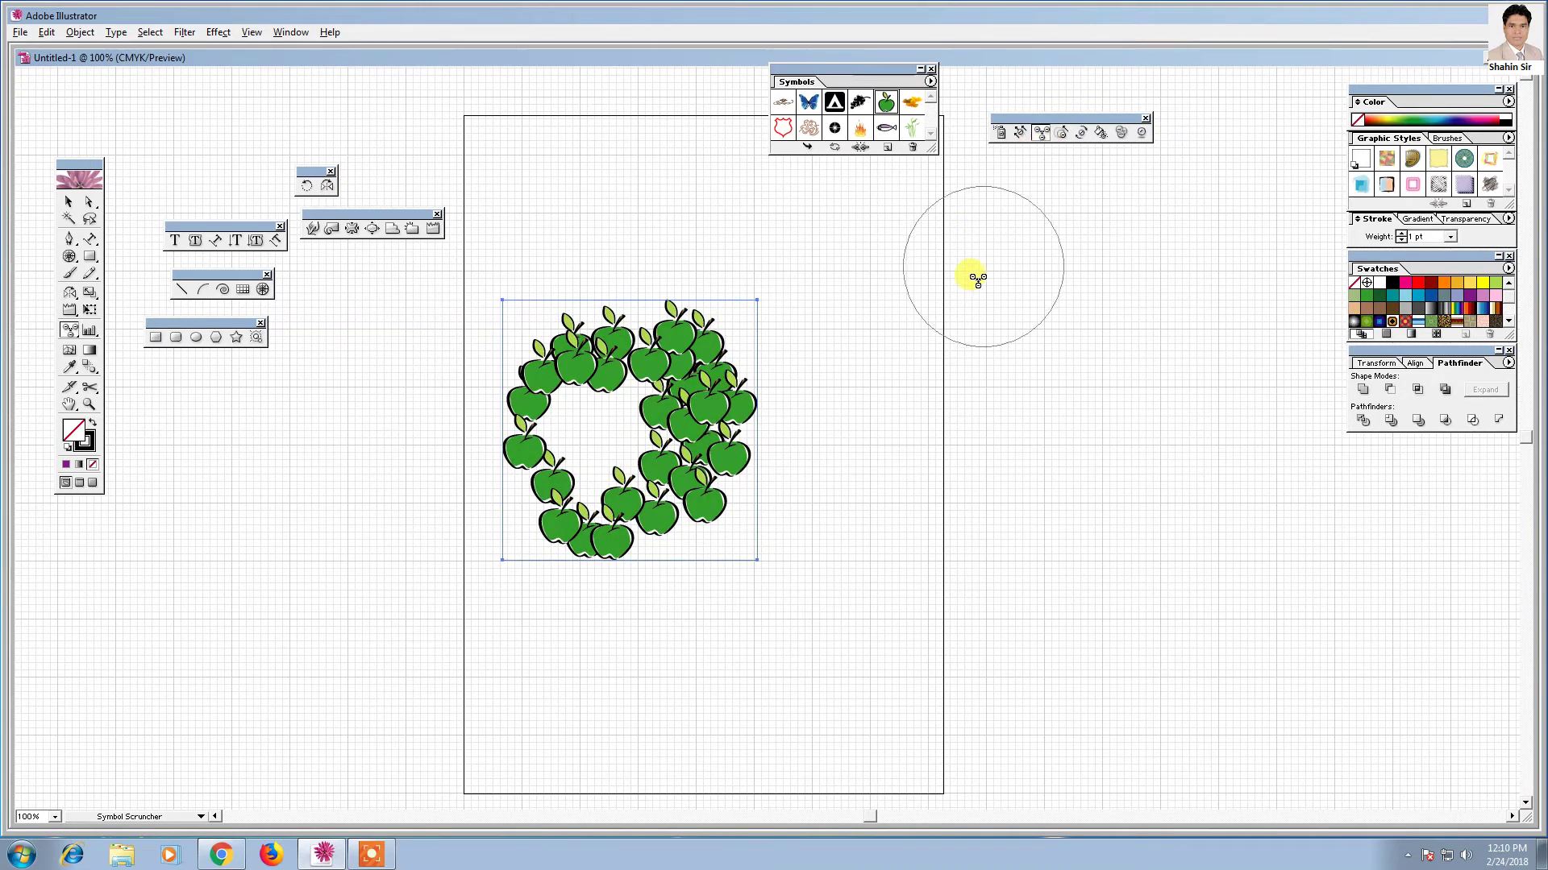
left_click_drag(617, 405, 653, 408)
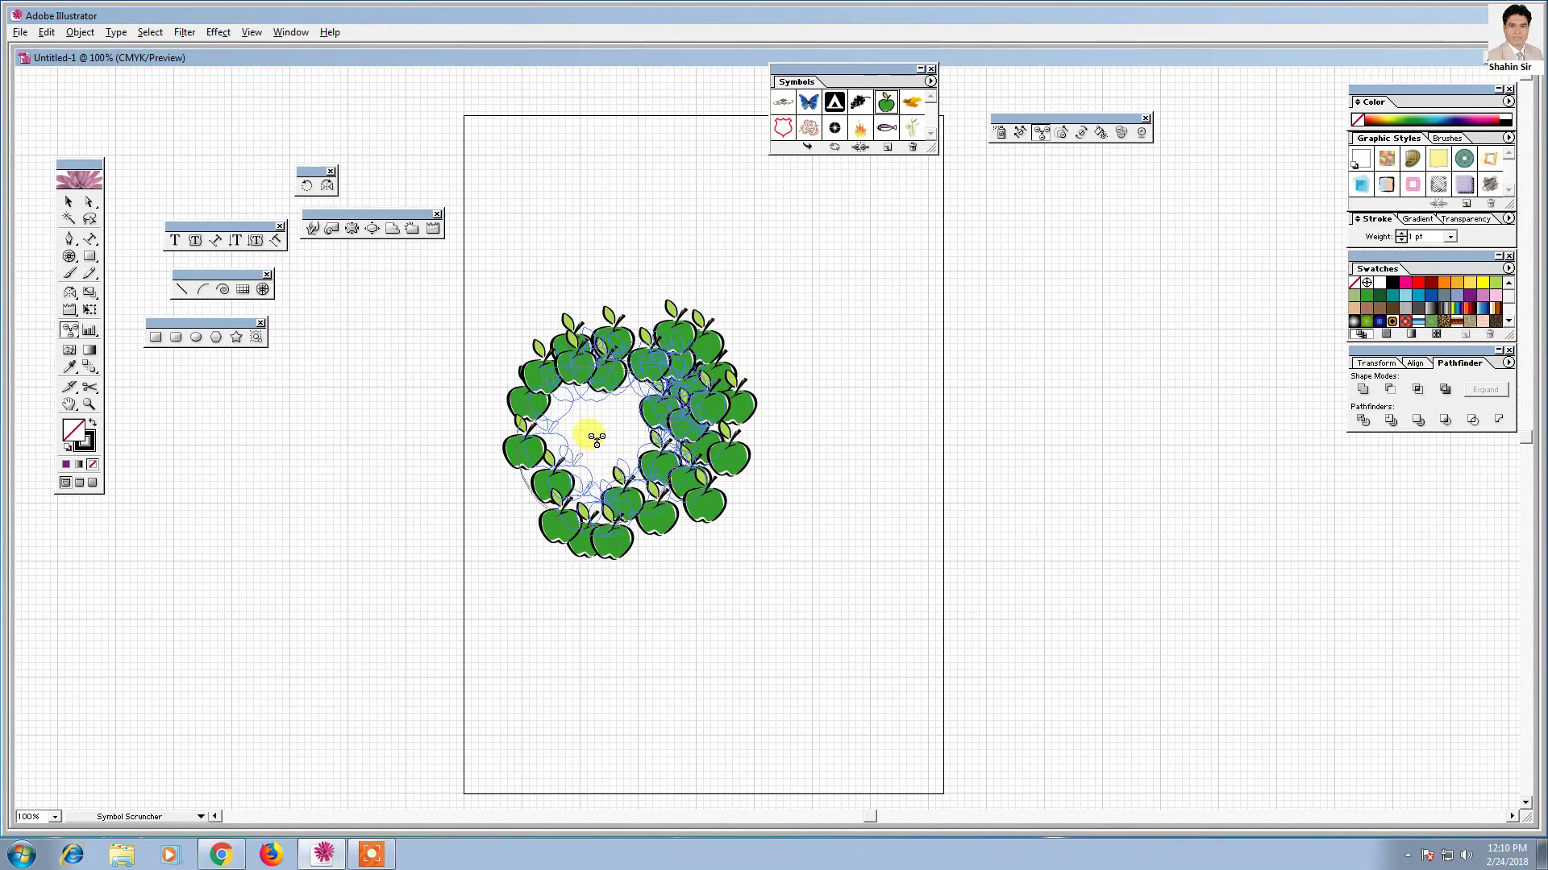
mouse_move(653, 408)
left_mouse_down()
mouse_move(580, 452)
mouse_move(621, 431)
left_mouse_up()
- Enlarge the top-left and right apples with the Symbol Sizer, then spin them with the Symbol Spinner
left_click(1060, 135)
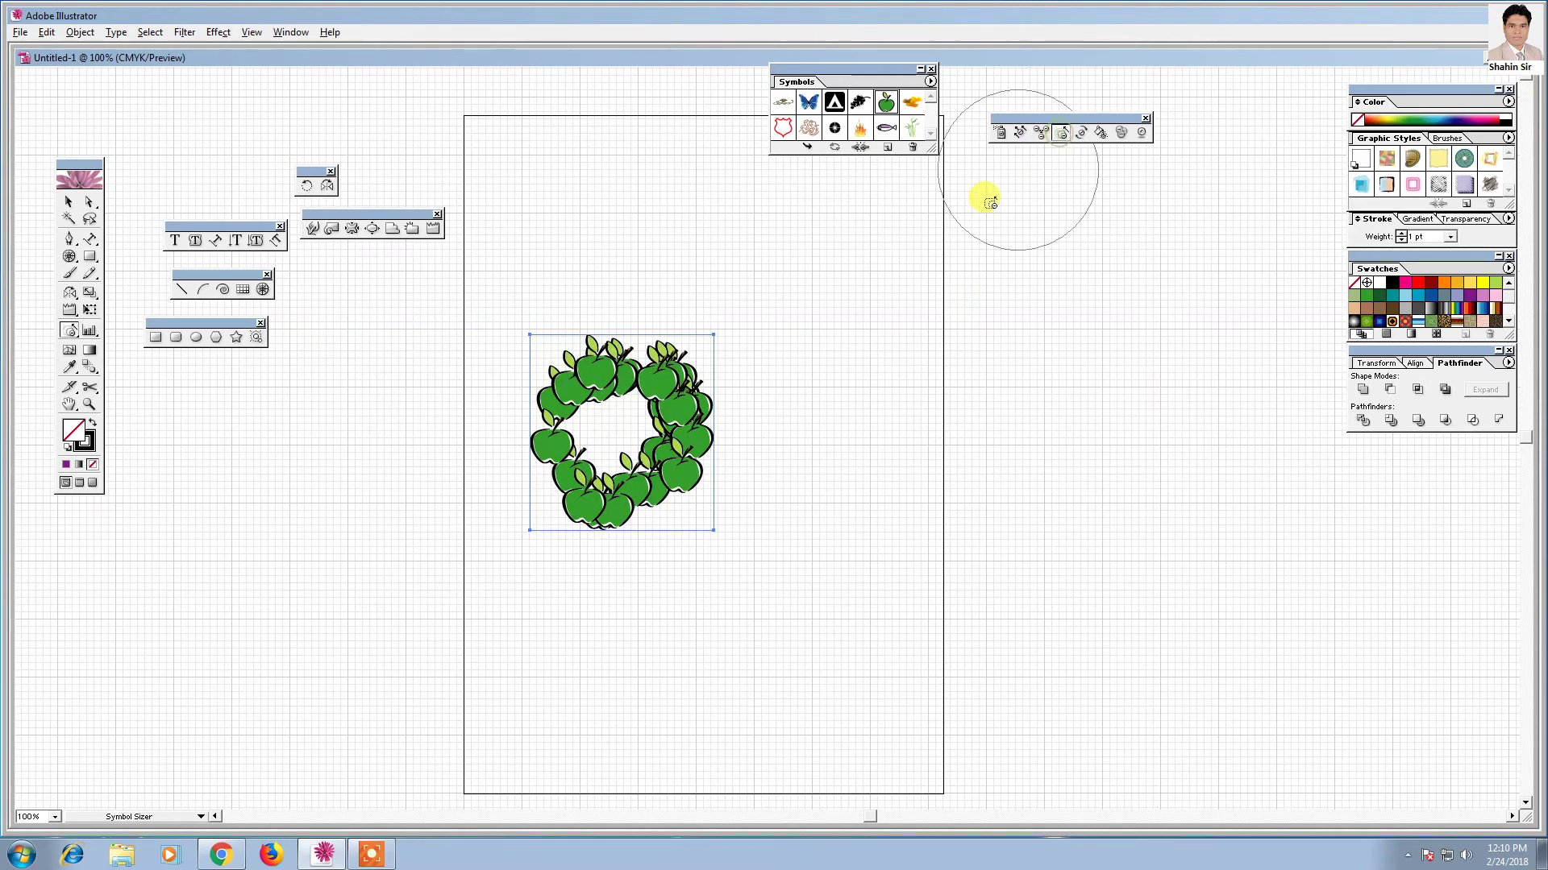
left_click_drag(566, 339, 619, 379)
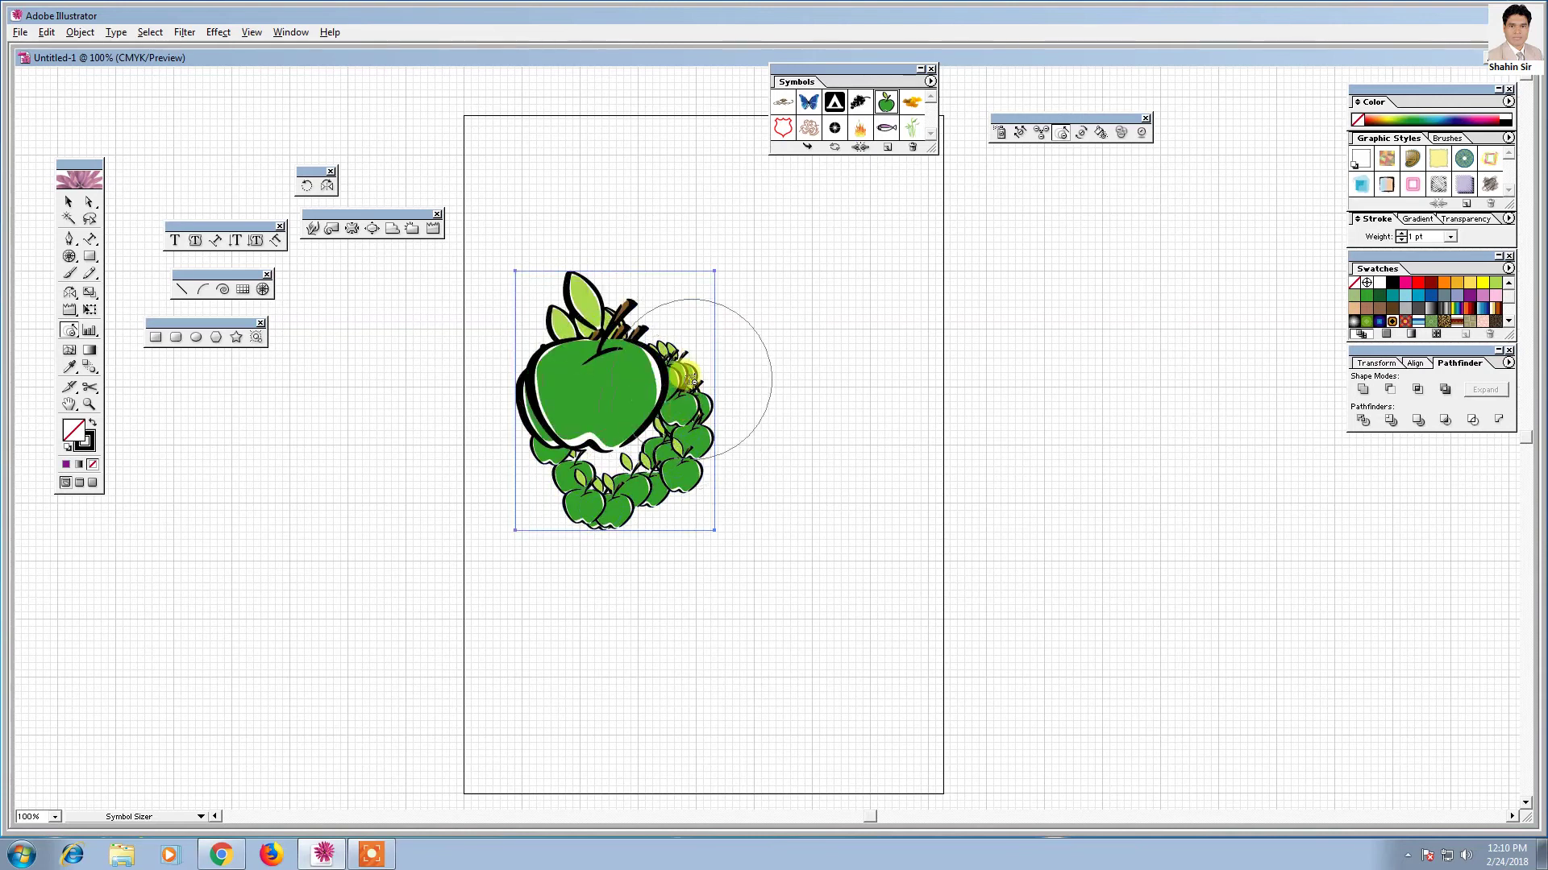
left_click_drag(691, 328, 753, 432)
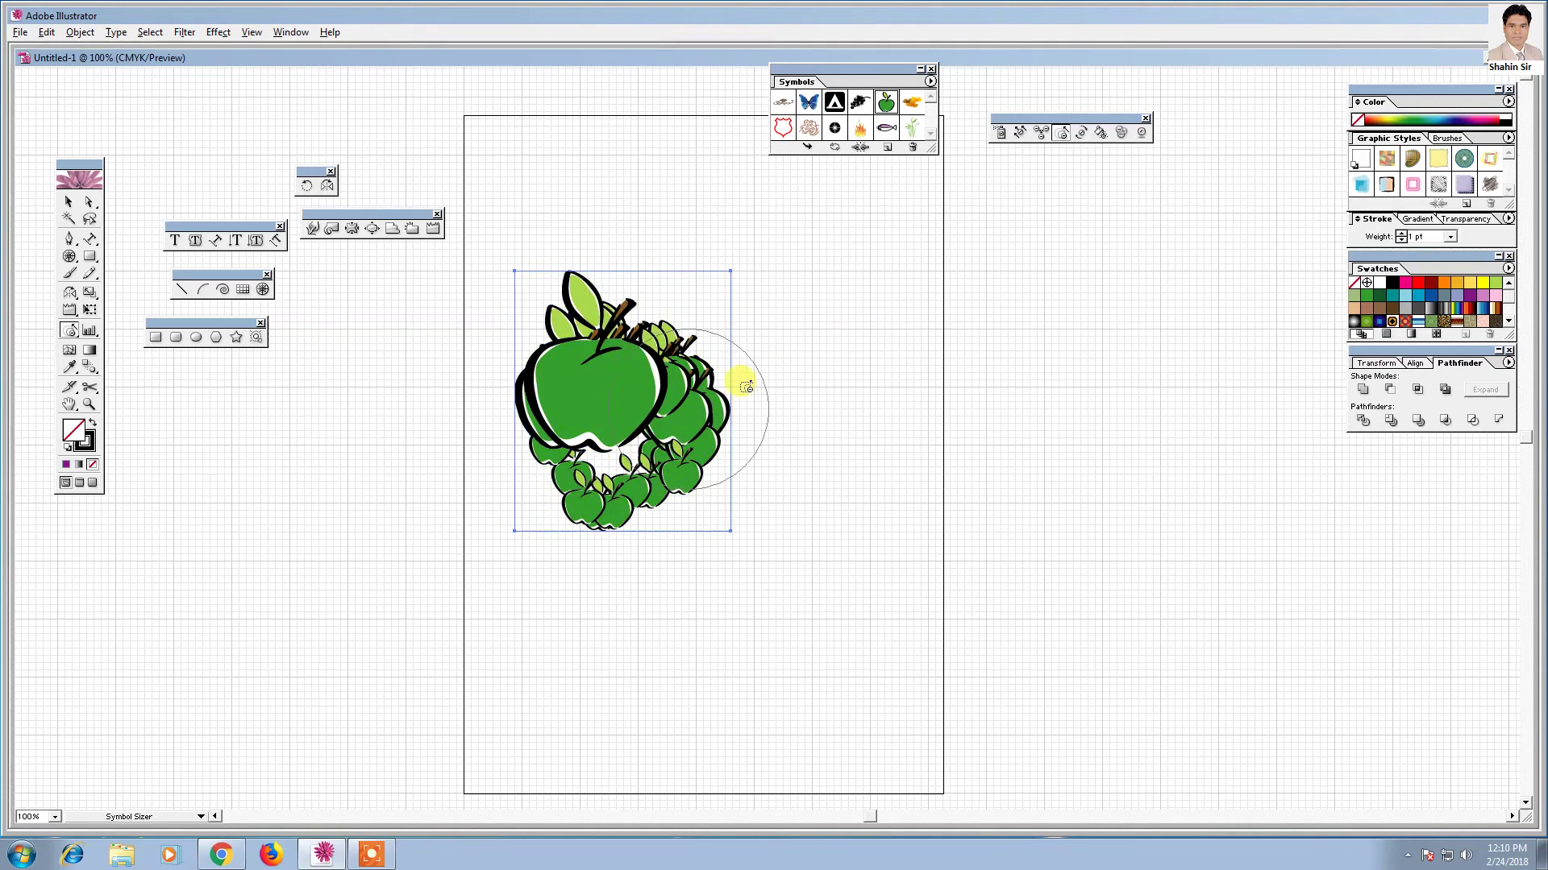
left_click(1081, 133)
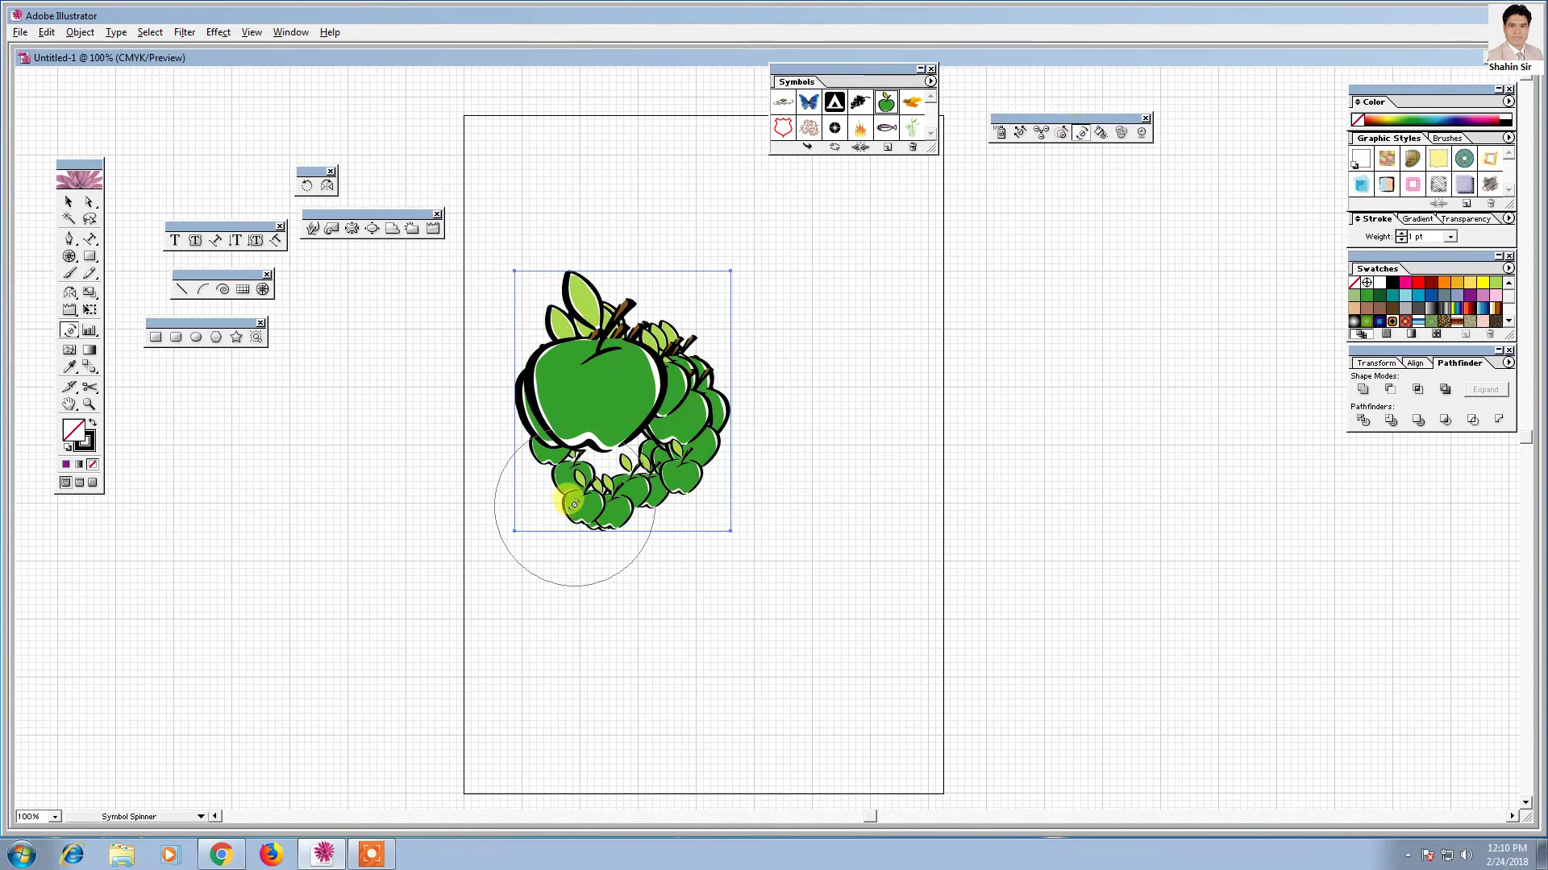
mouse_move(664, 325)
left_mouse_down()
mouse_move(579, 420)
mouse_move(673, 313)
mouse_move(610, 369)
left_mouse_up()
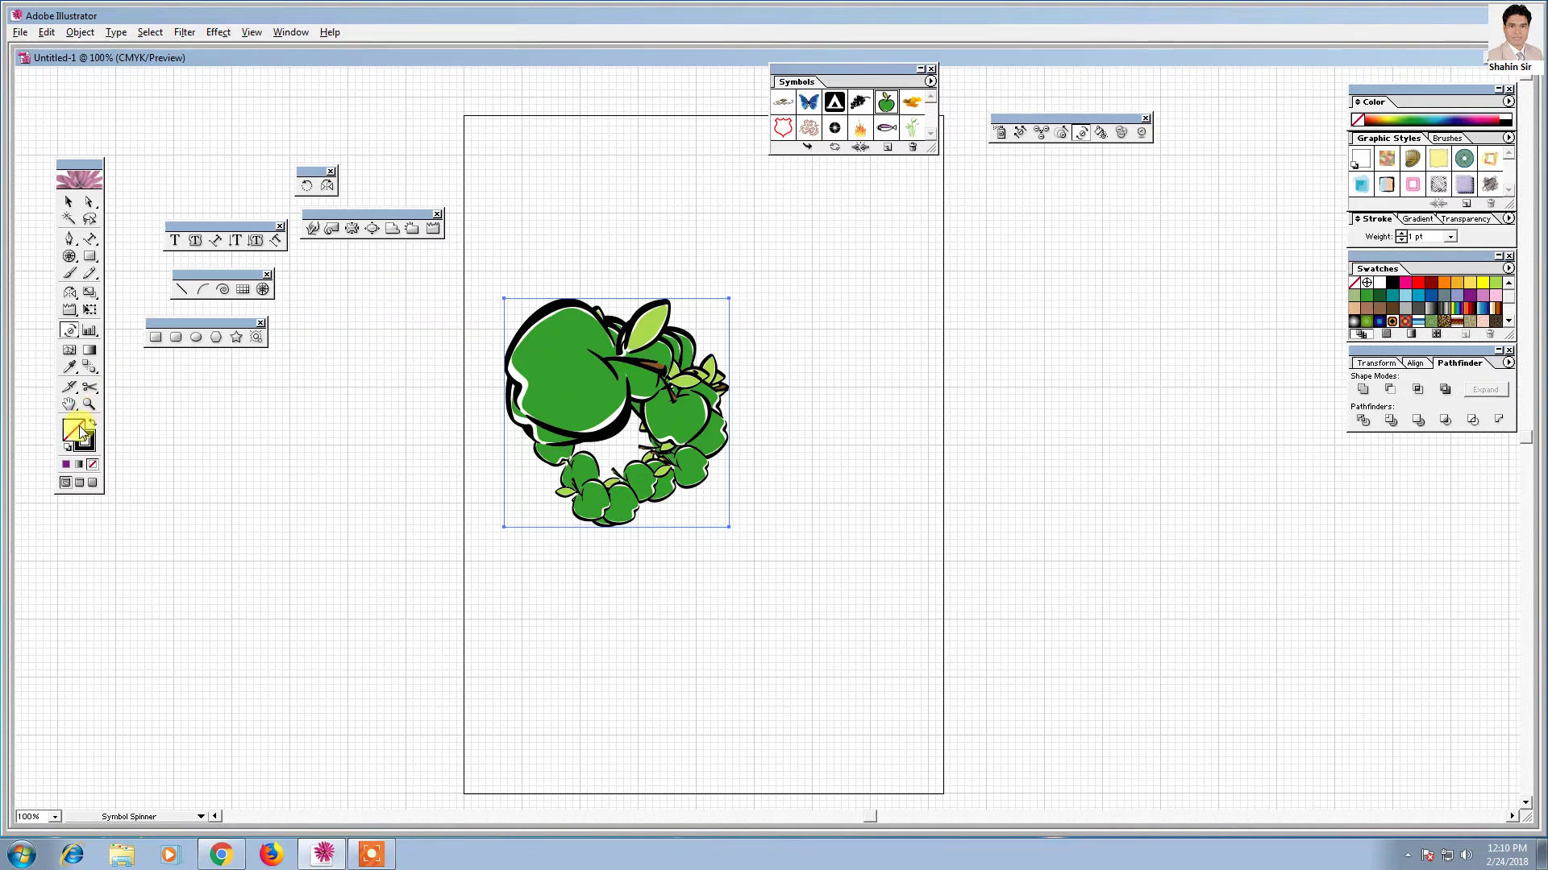
- Stain the big apple red and the right-hand apples pink with the Symbol Stainer
left_click(1420, 285)
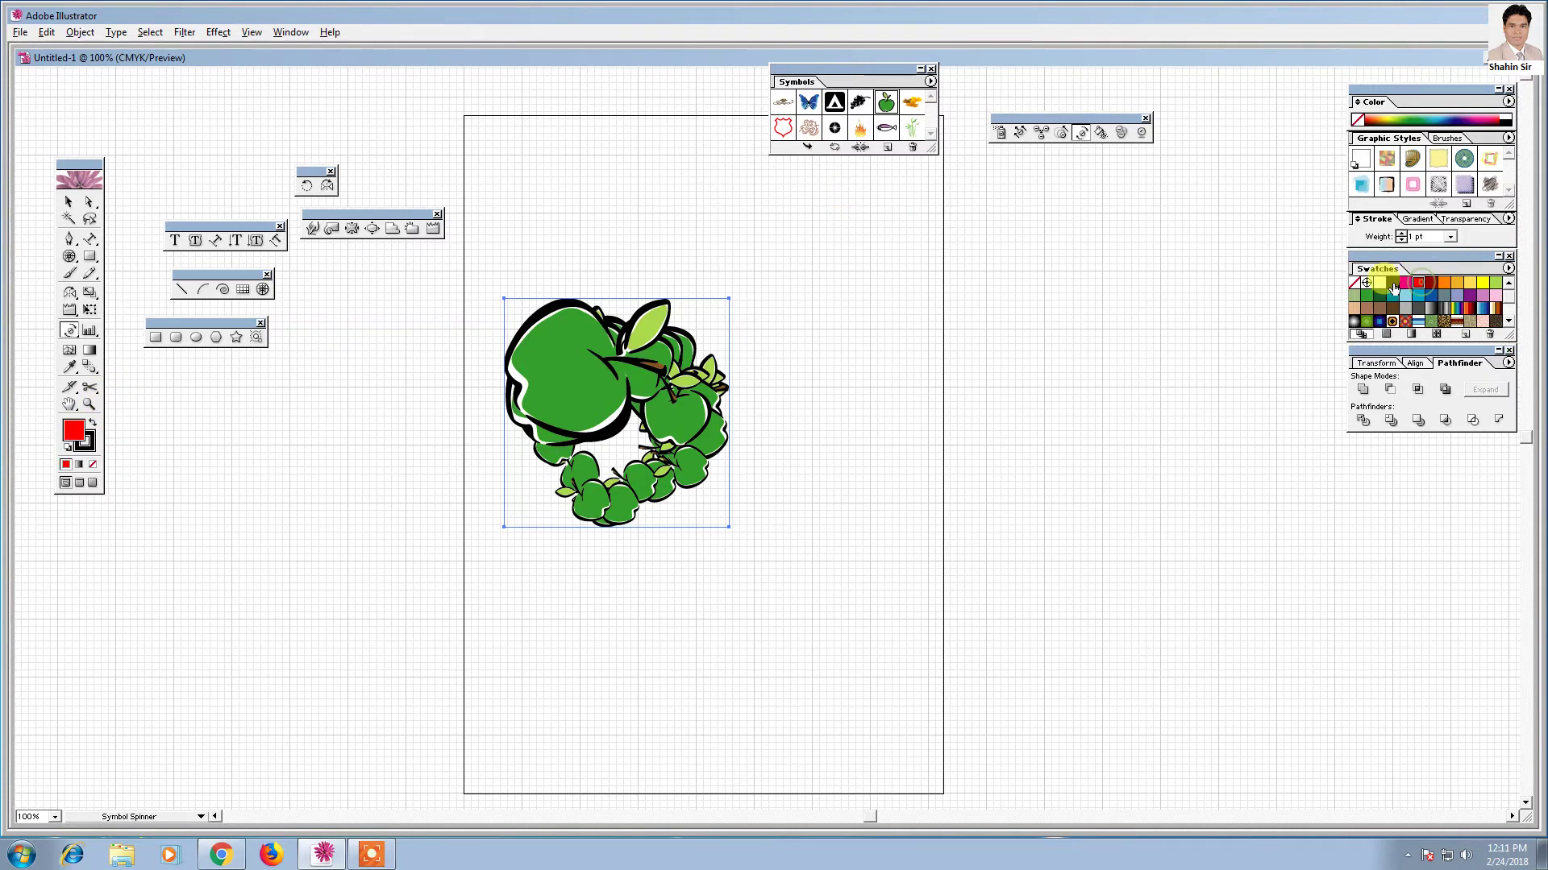
left_click(1101, 133)
left_click(554, 337)
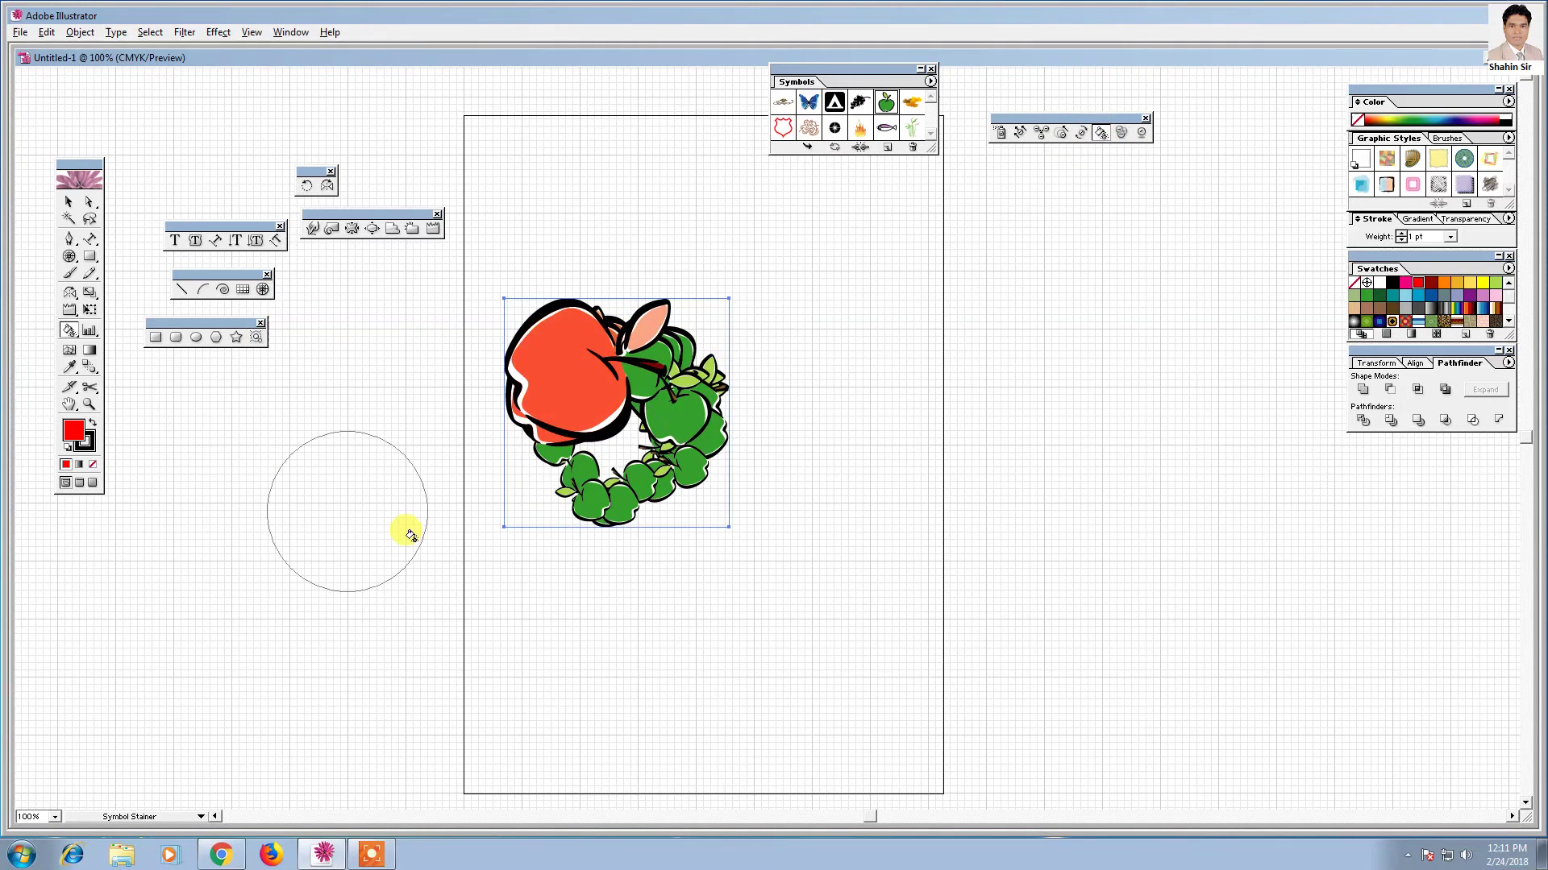
left_click(1484, 296)
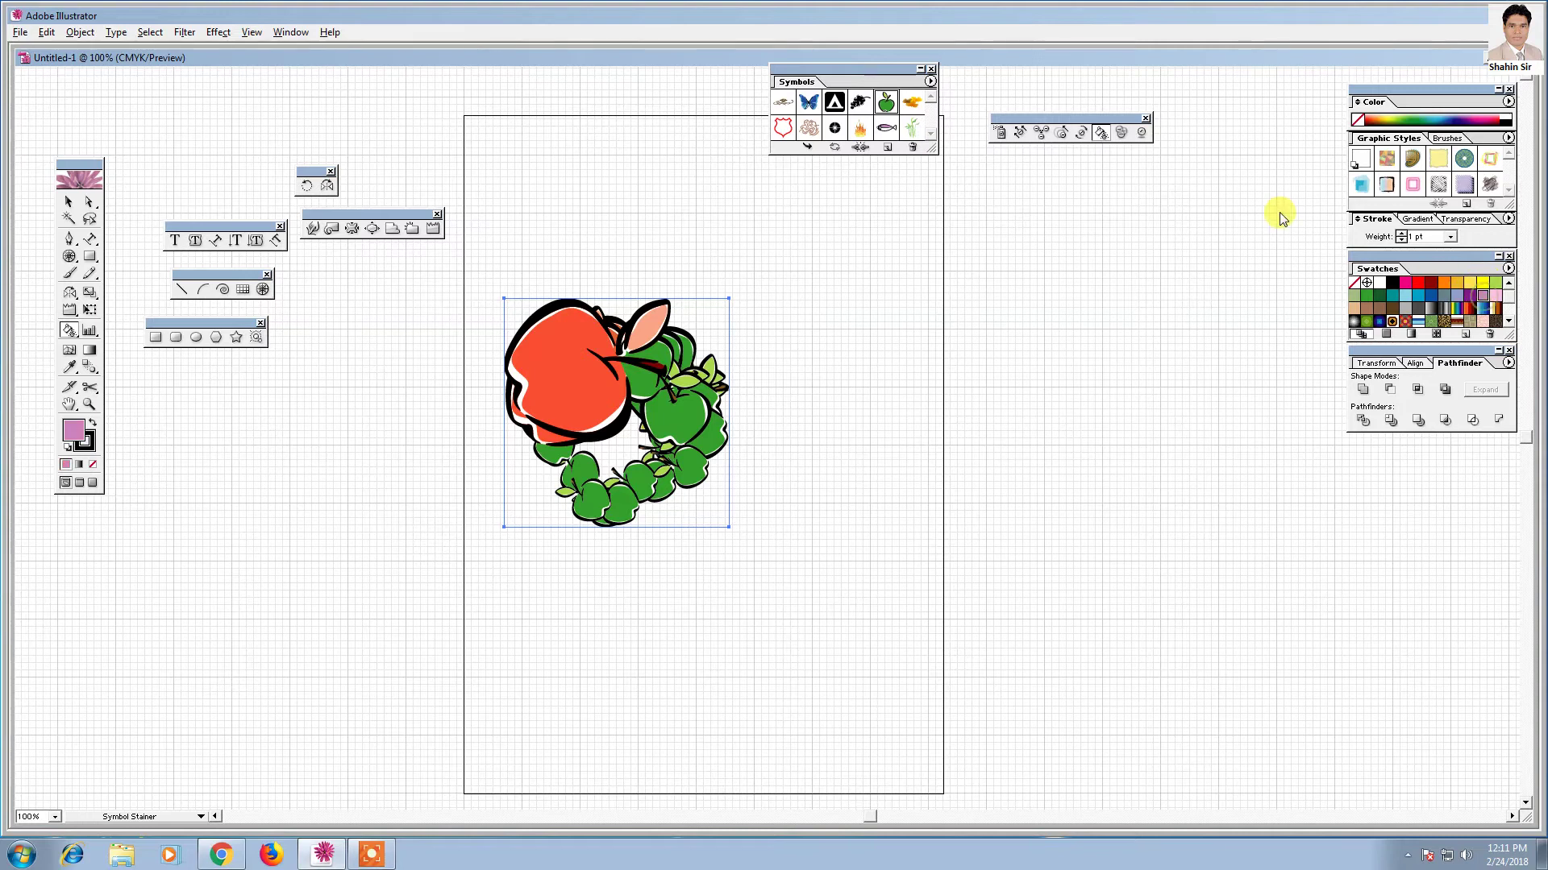
left_click(1101, 134)
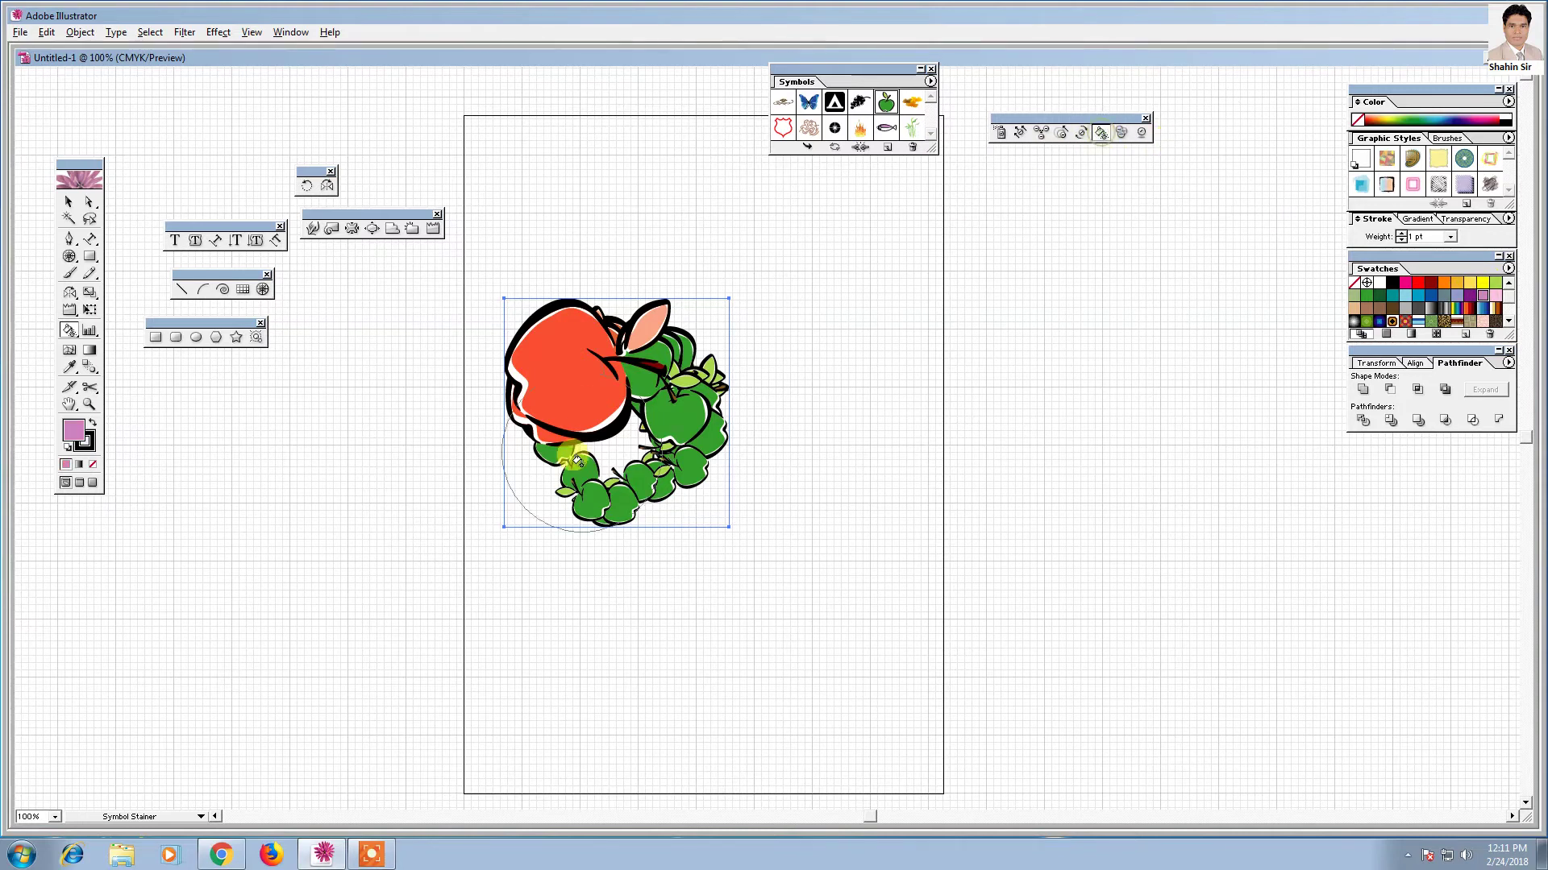
left_click(684, 403)
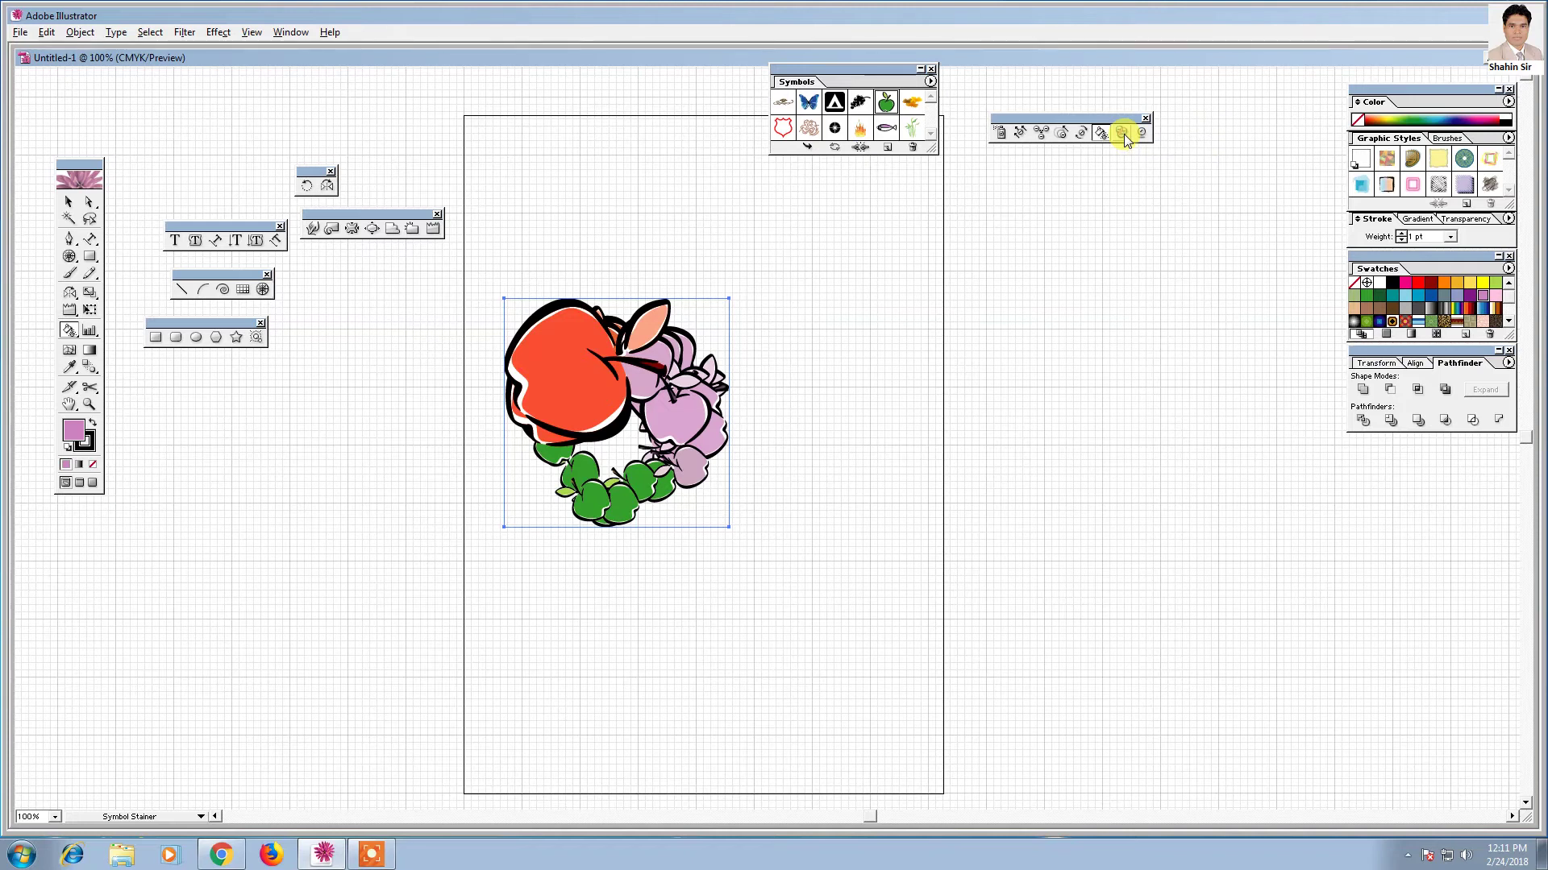
- Fade the apple set to semi-transparent with the Symbol Screener
left_click(1121, 132)
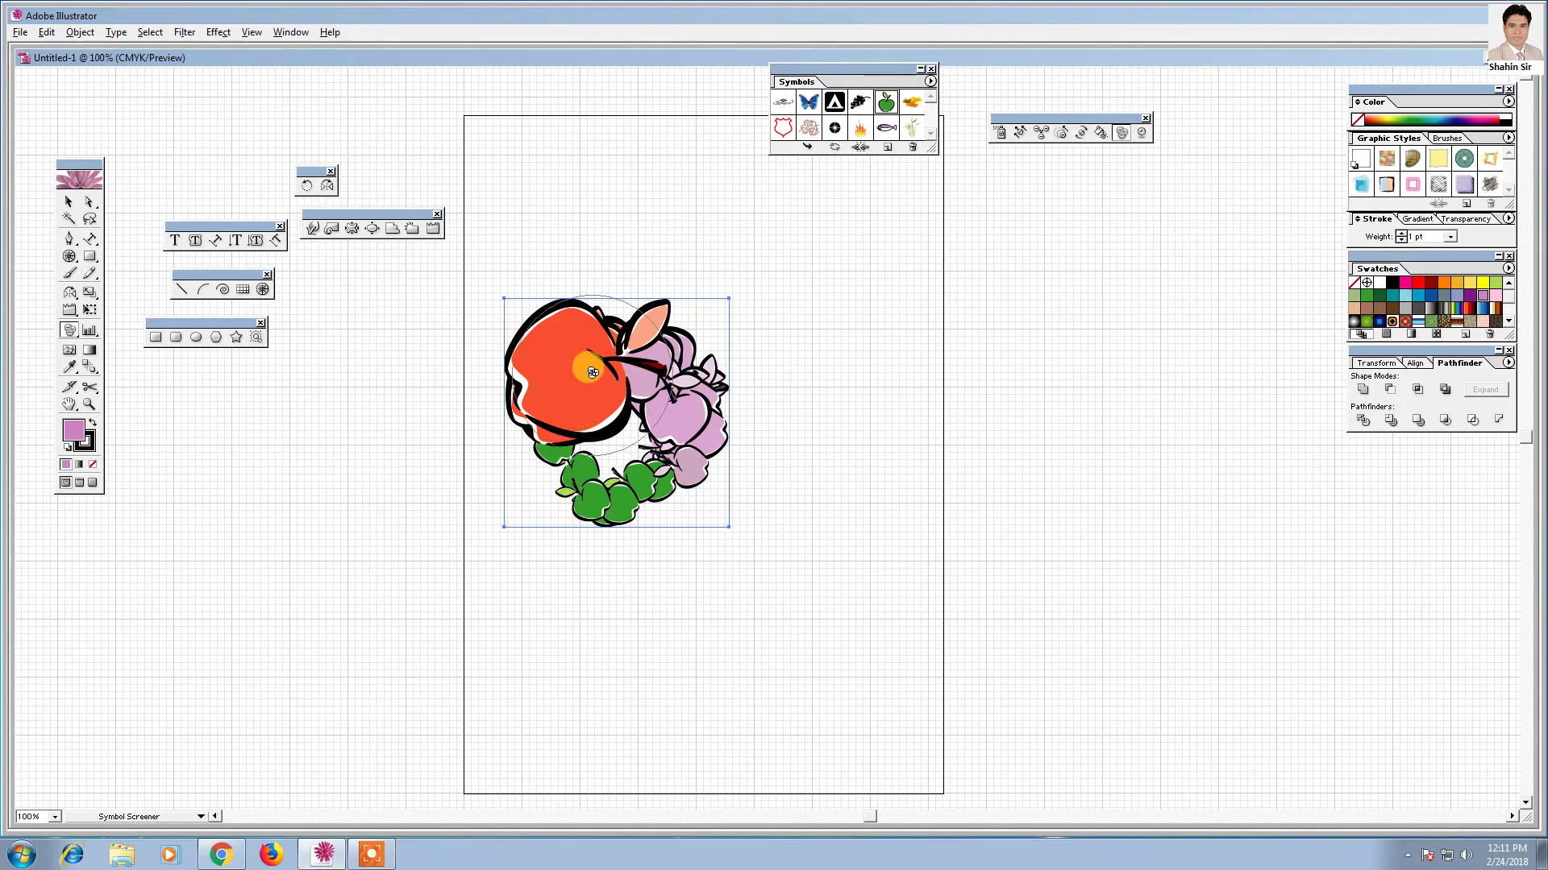
mouse_move(584, 360)
left_mouse_down()
mouse_move(648, 371)
mouse_move(571, 405)
mouse_move(626, 362)
left_mouse_up()
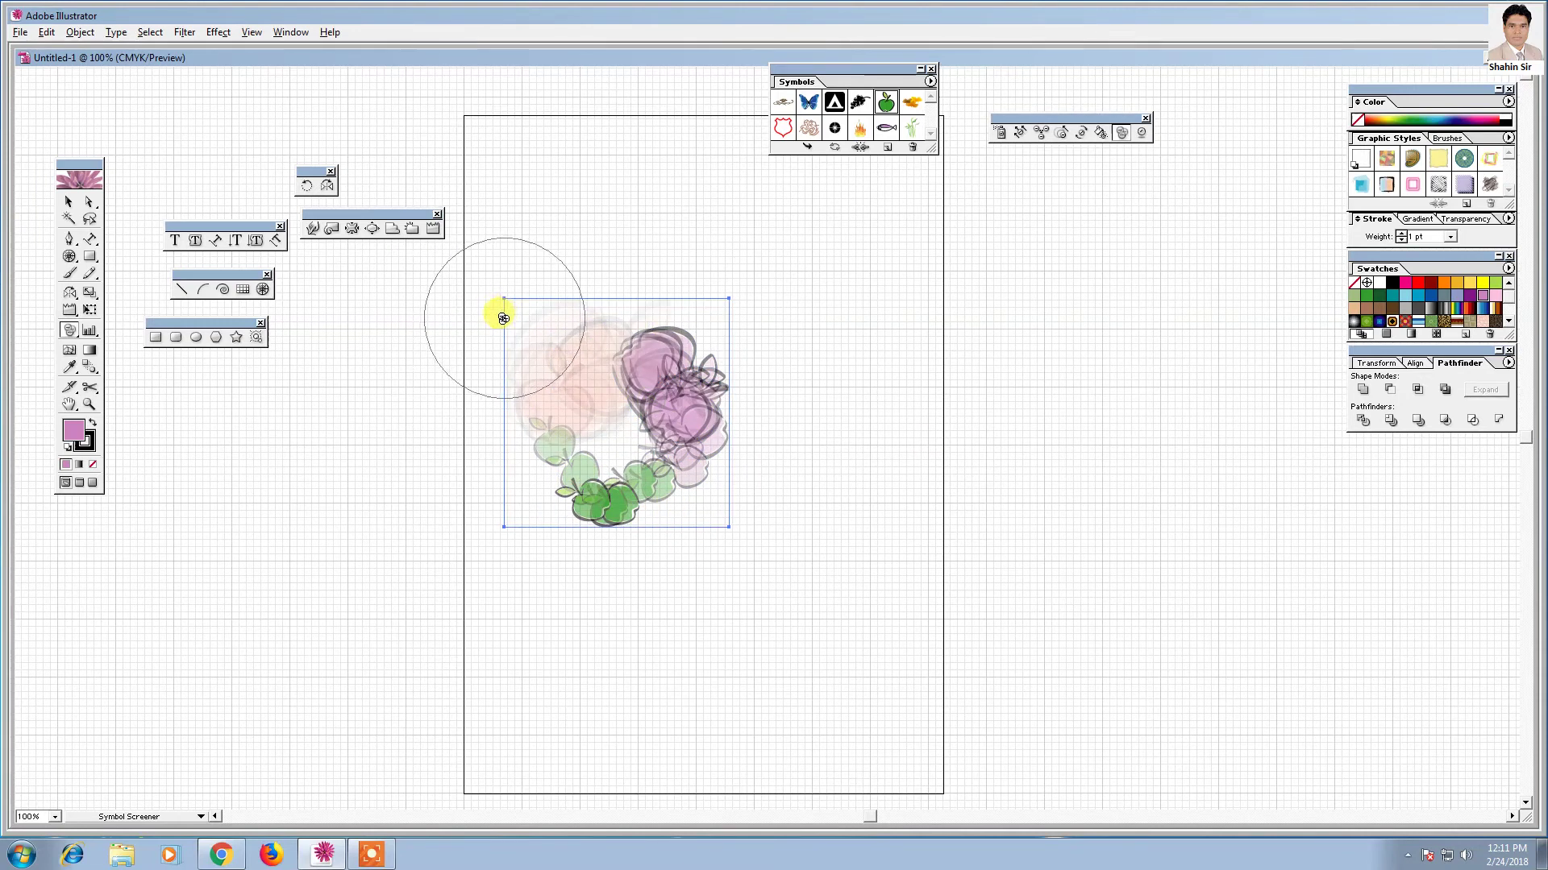
left_click(67, 206)
- Delete the apple symbol set and float the graph tools, leaving Stacked Column Graph active
left_click_drag(325, 306, 749, 641)
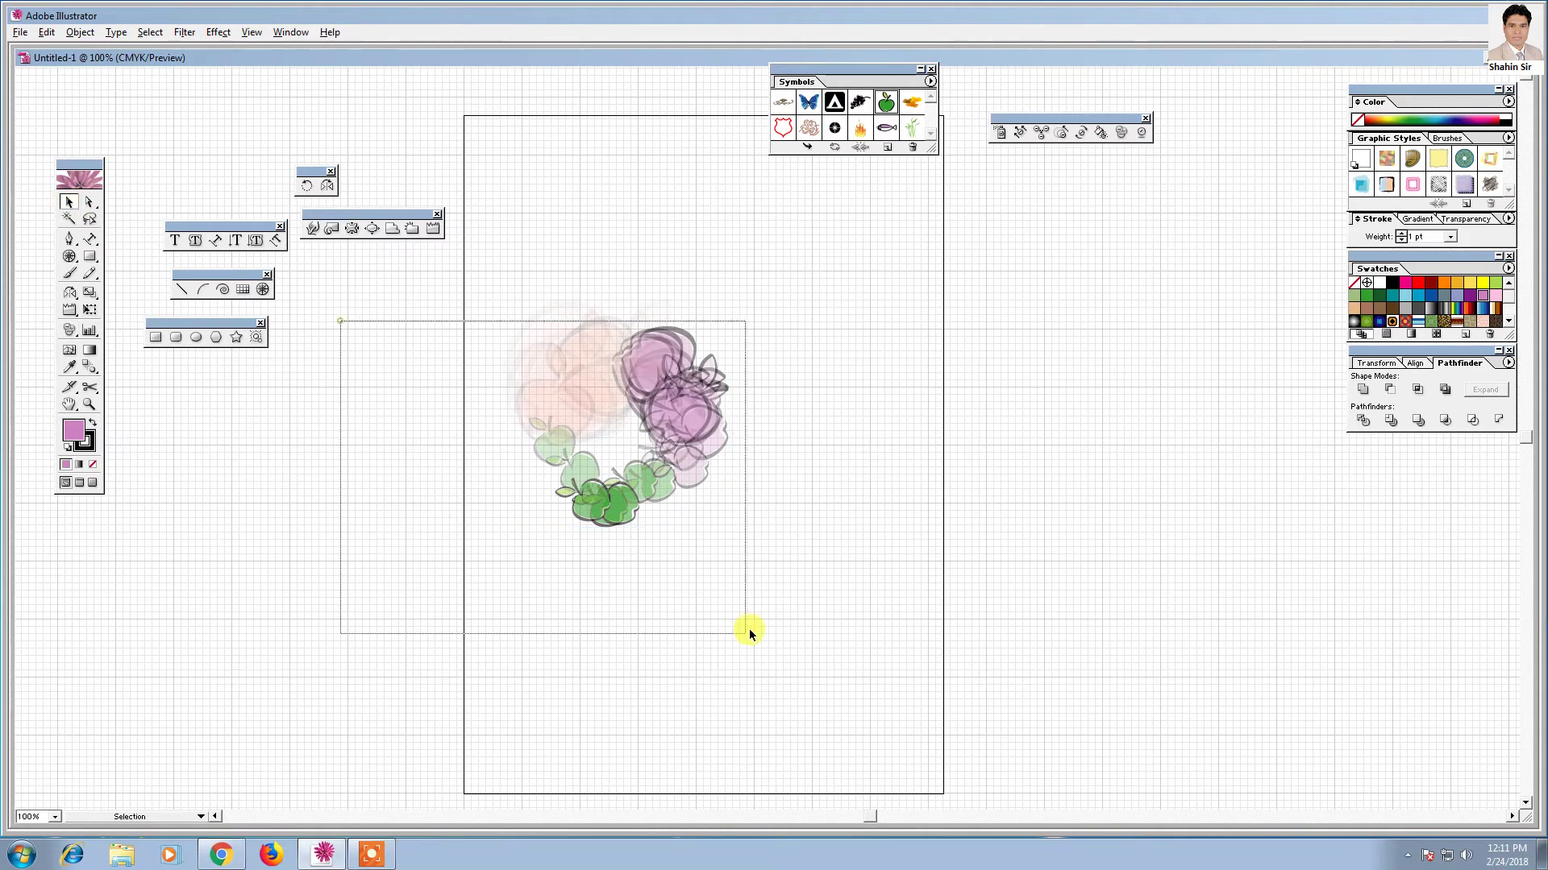
key("Delete")
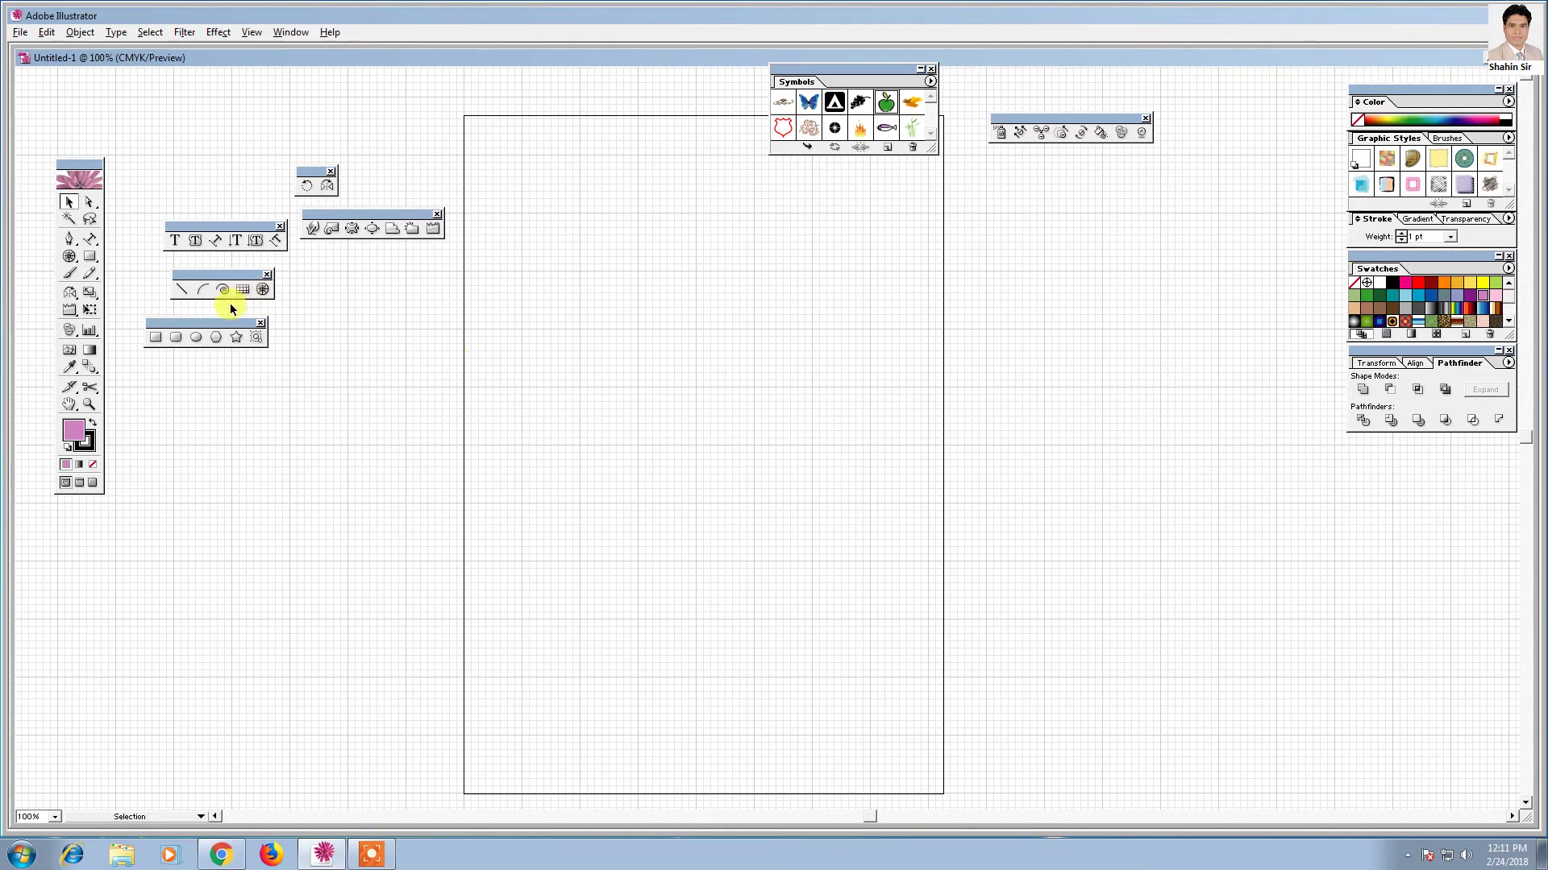
left_click(90, 334)
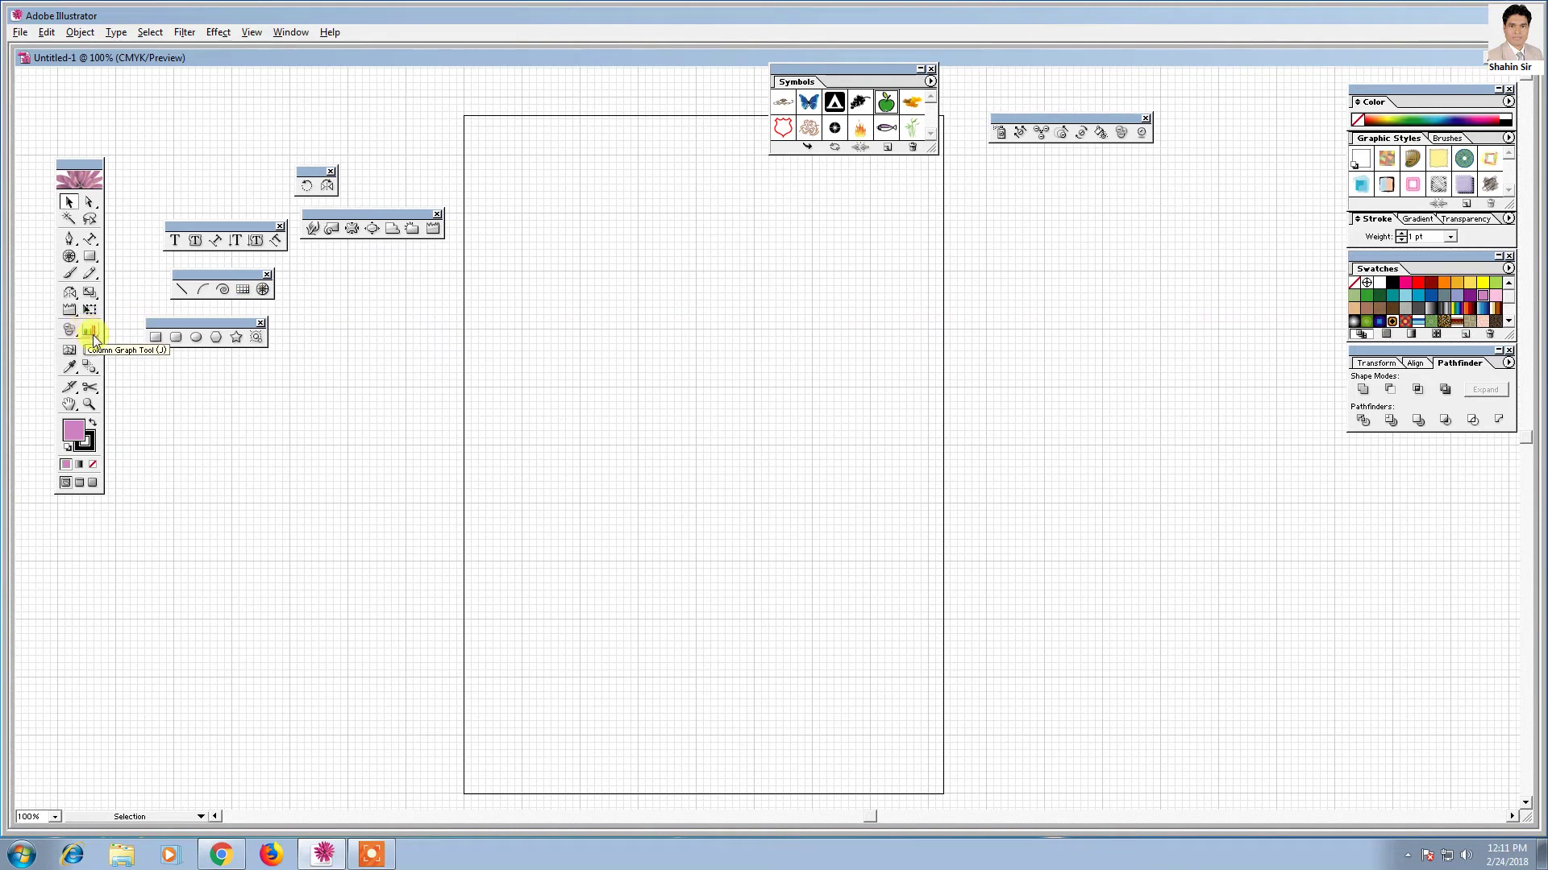
mouse_move(91, 333)
left_mouse_down()
mouse_move(279, 329)
mouse_move(444, 266)
left_mouse_up()
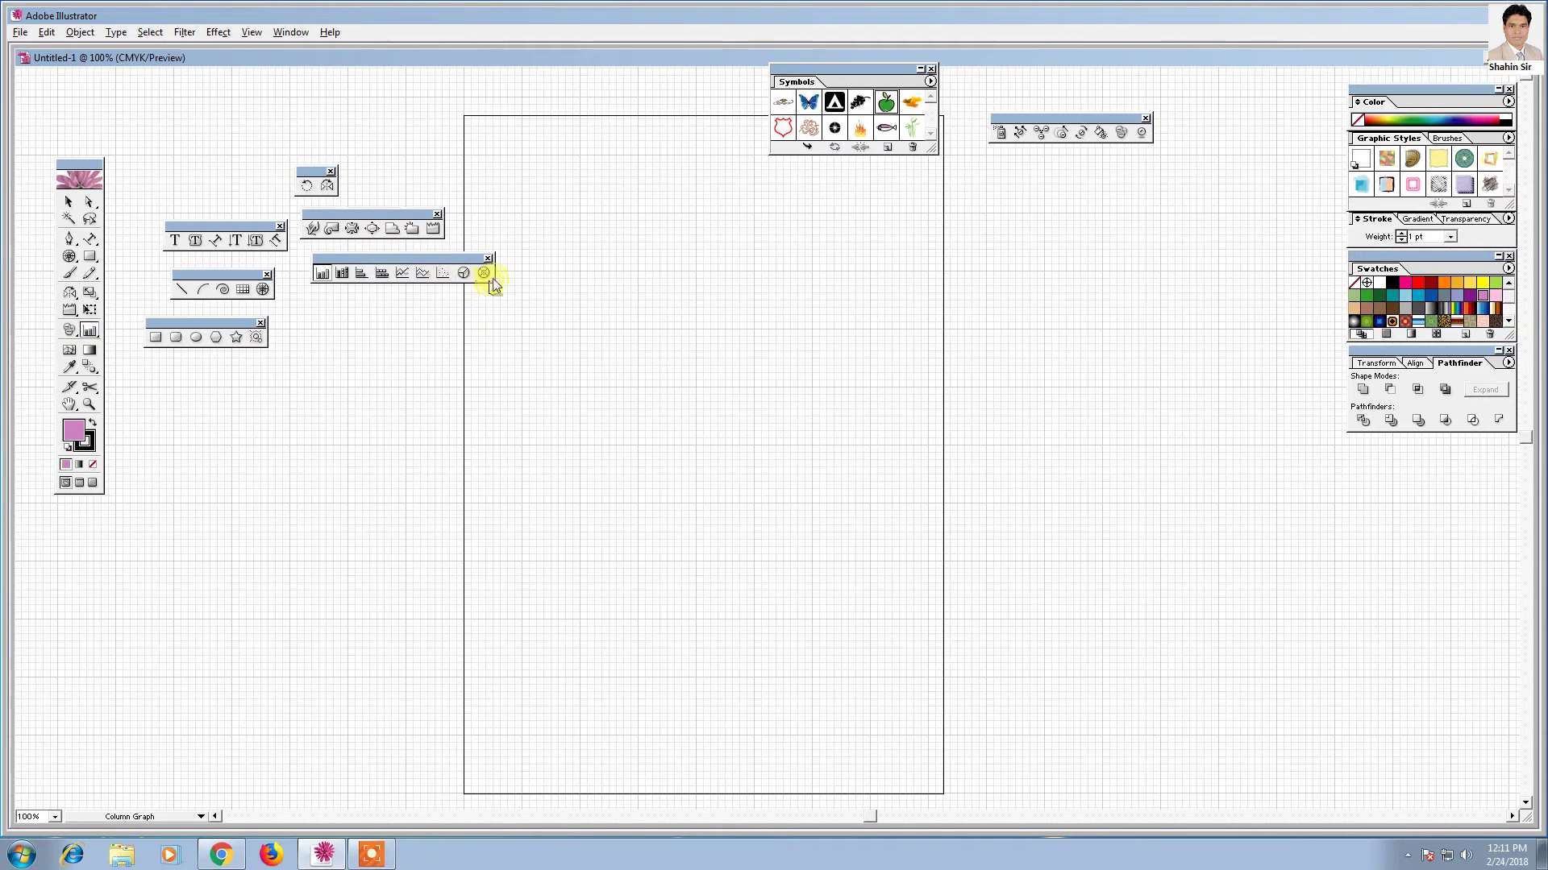
left_click(342, 273)
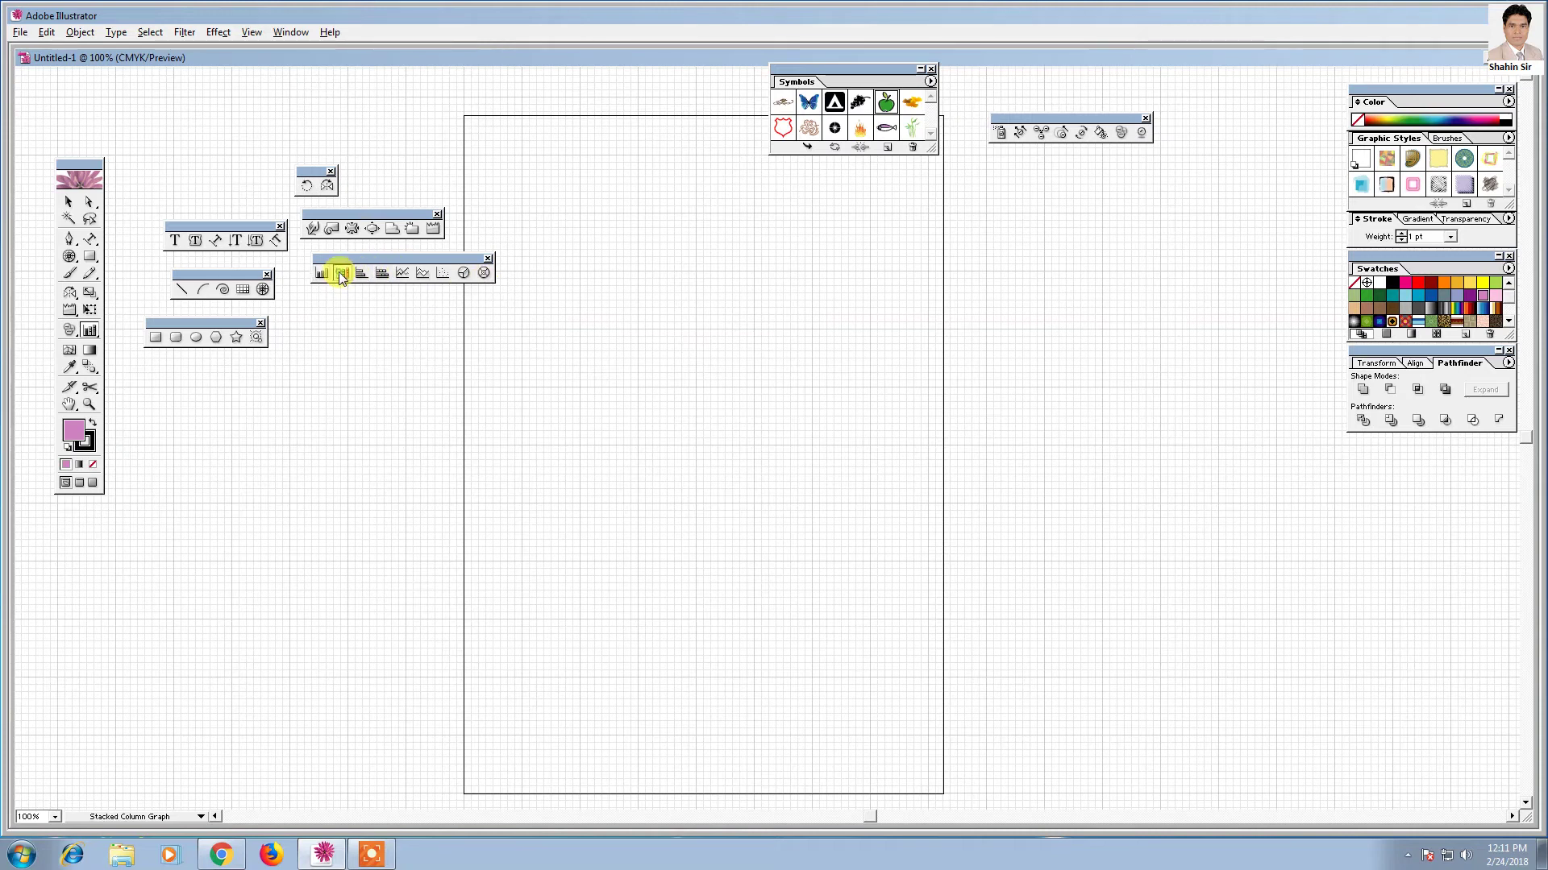
left_click(483, 273)
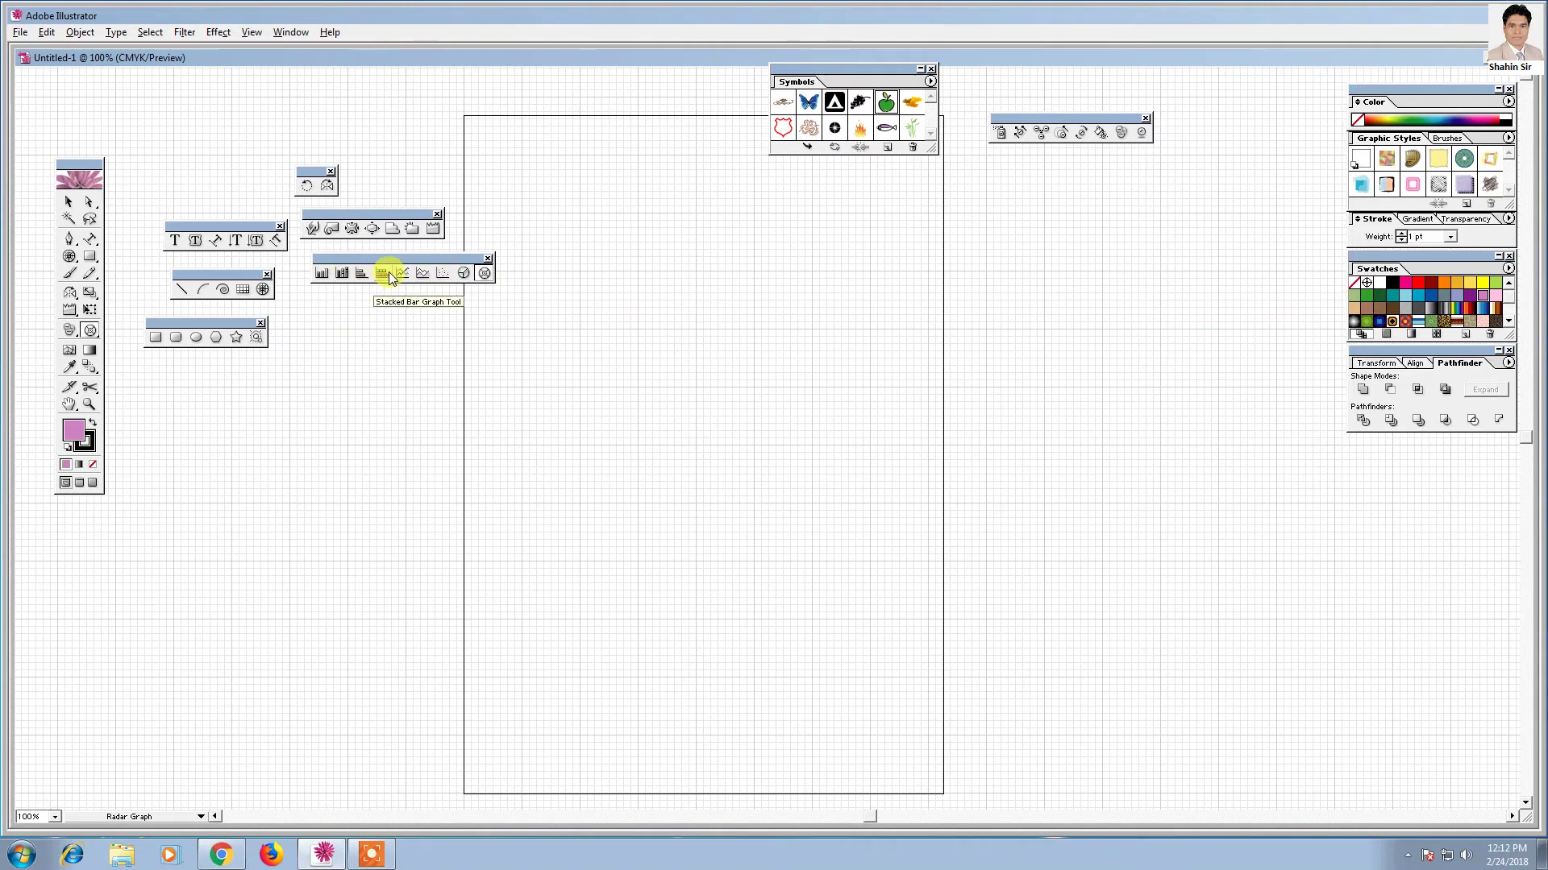
left_click(342, 273)
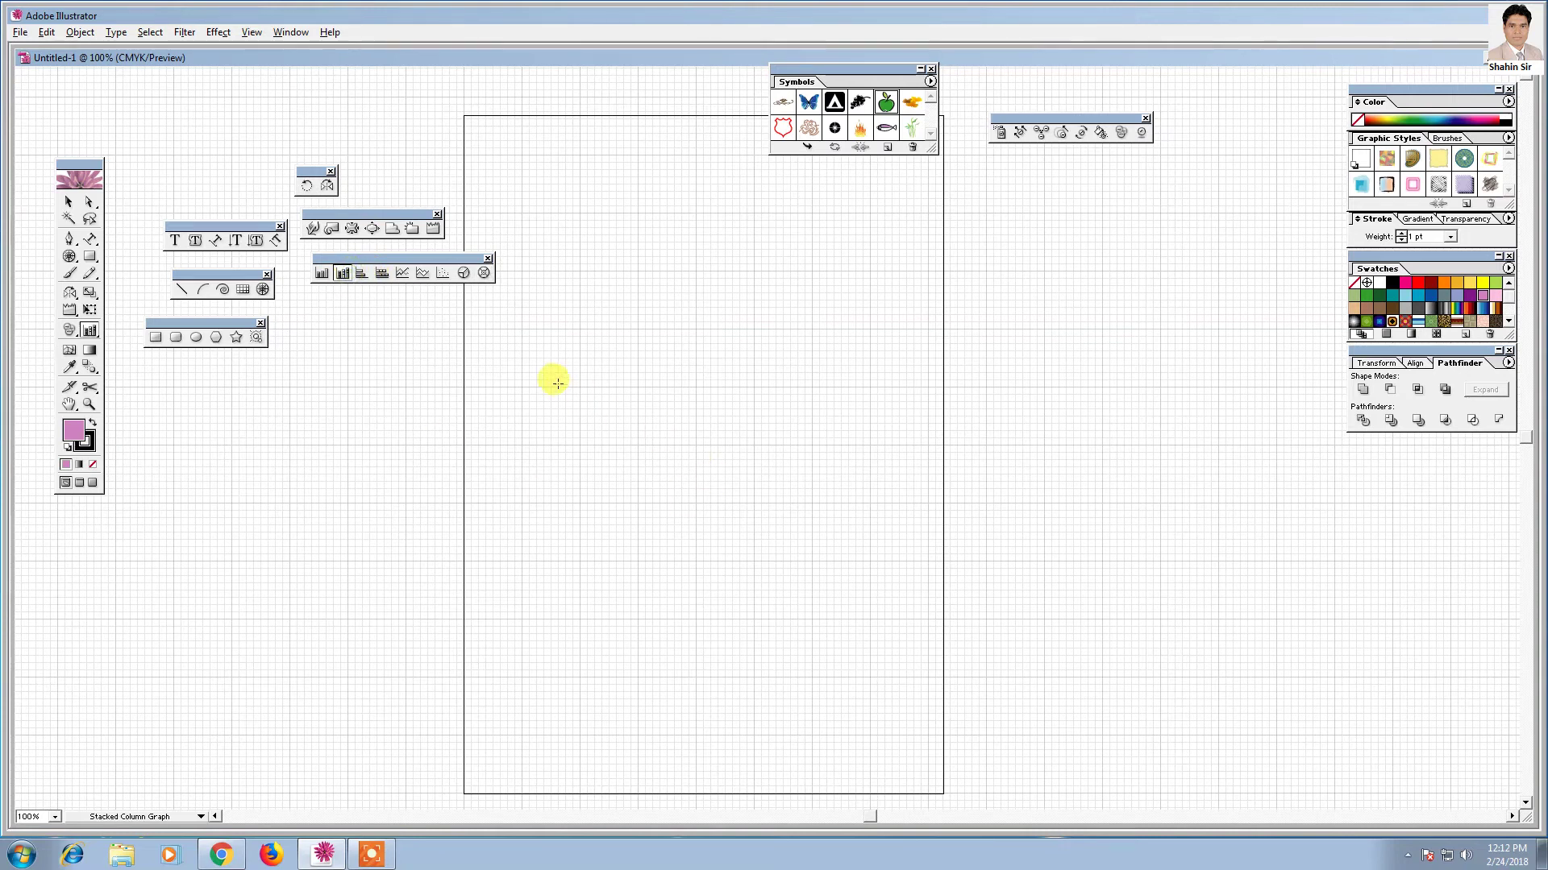
- Mark out the graph area and enter 3.00 and 6.00 in the first data column
mouse_move(536, 370)
left_mouse_down()
mouse_move(796, 600)
mouse_move(953, 676)
left_mouse_up()
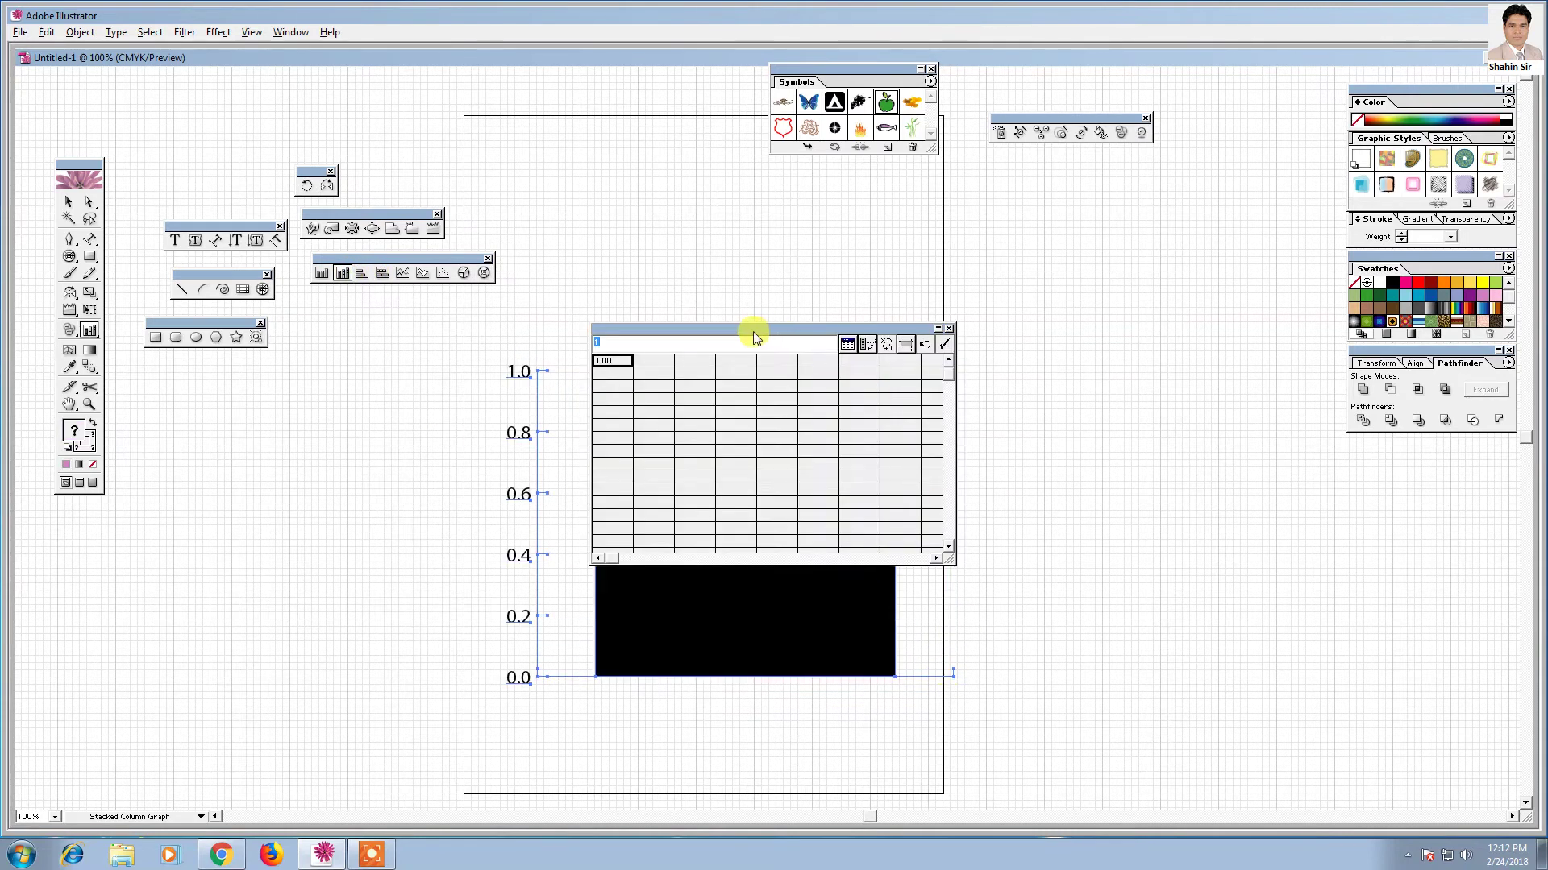
left_click_drag(752, 332, 478, 358)
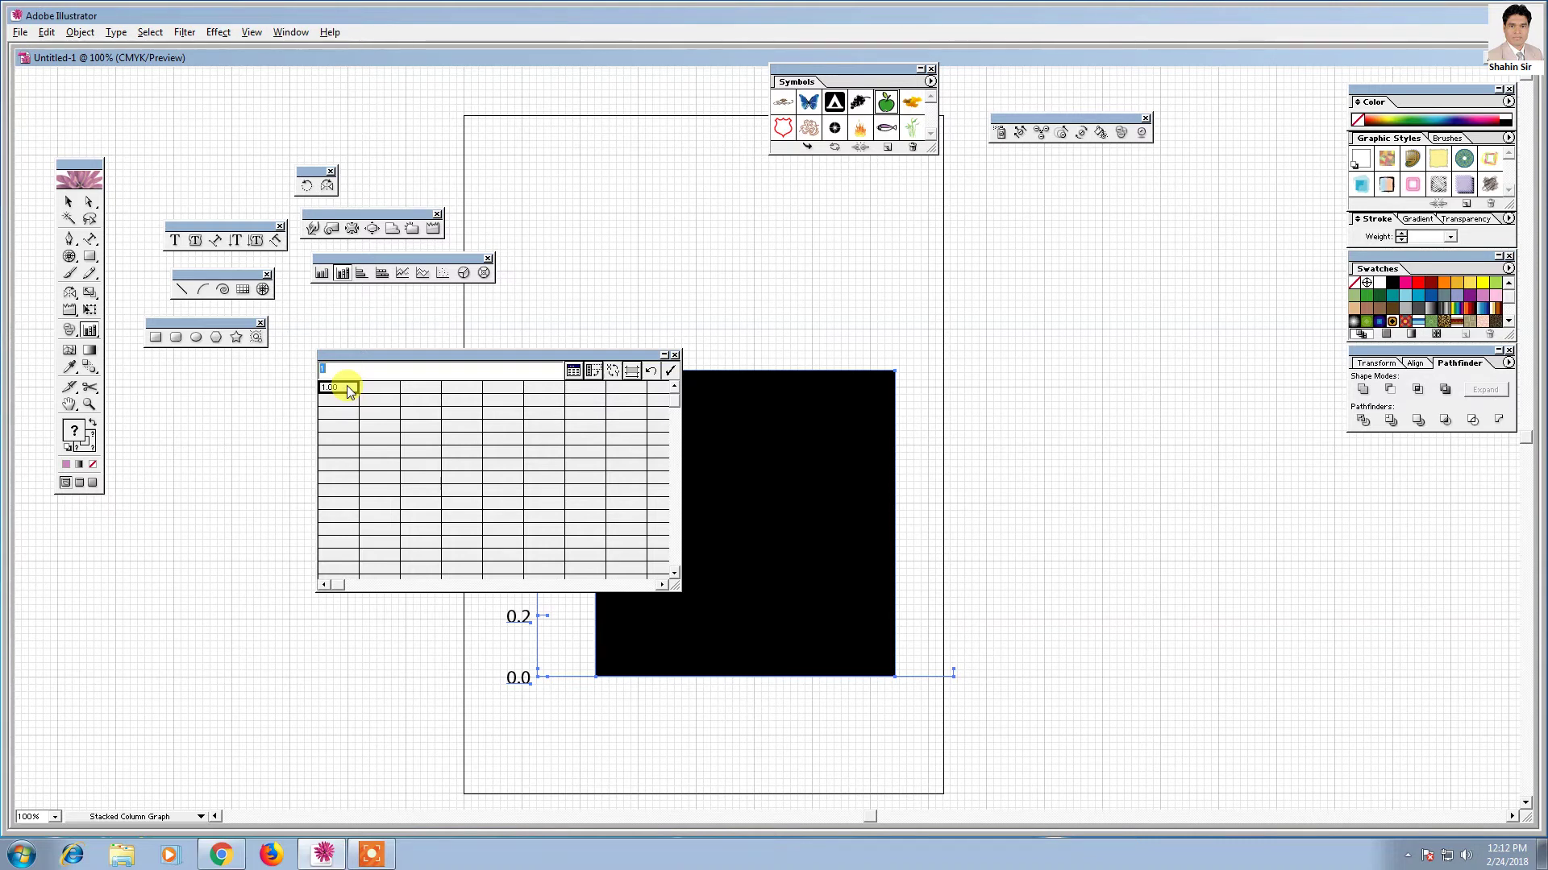
type("3")
left_click(351, 403)
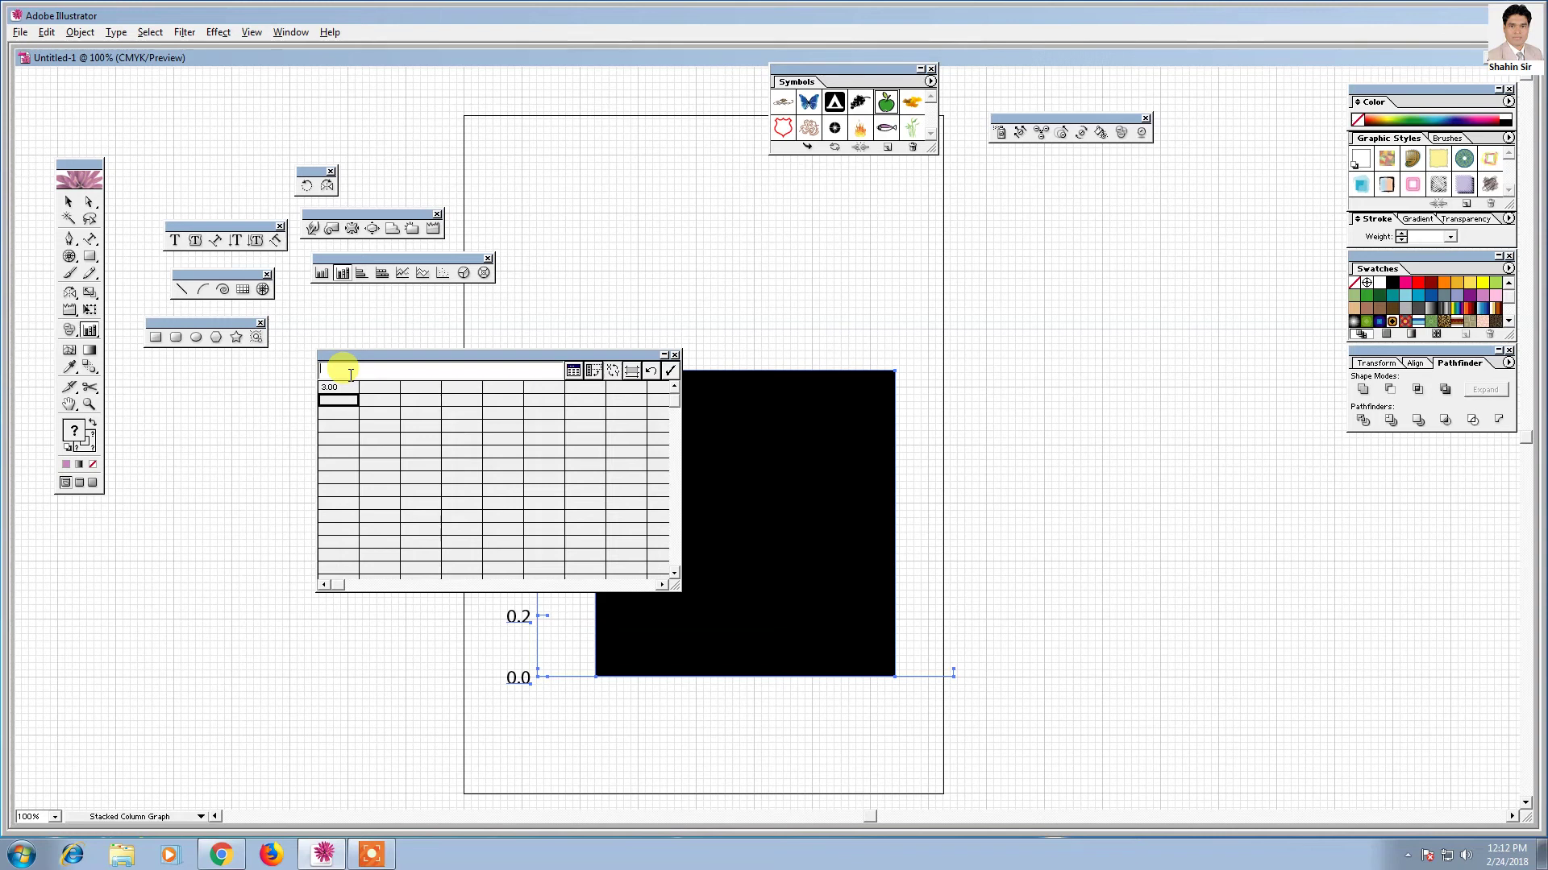
type("6.00")
key("Return")
- Enter 5.00 and 7.00 in the second data column
key("Right")
key("Up")
key("Up")
type(".00")
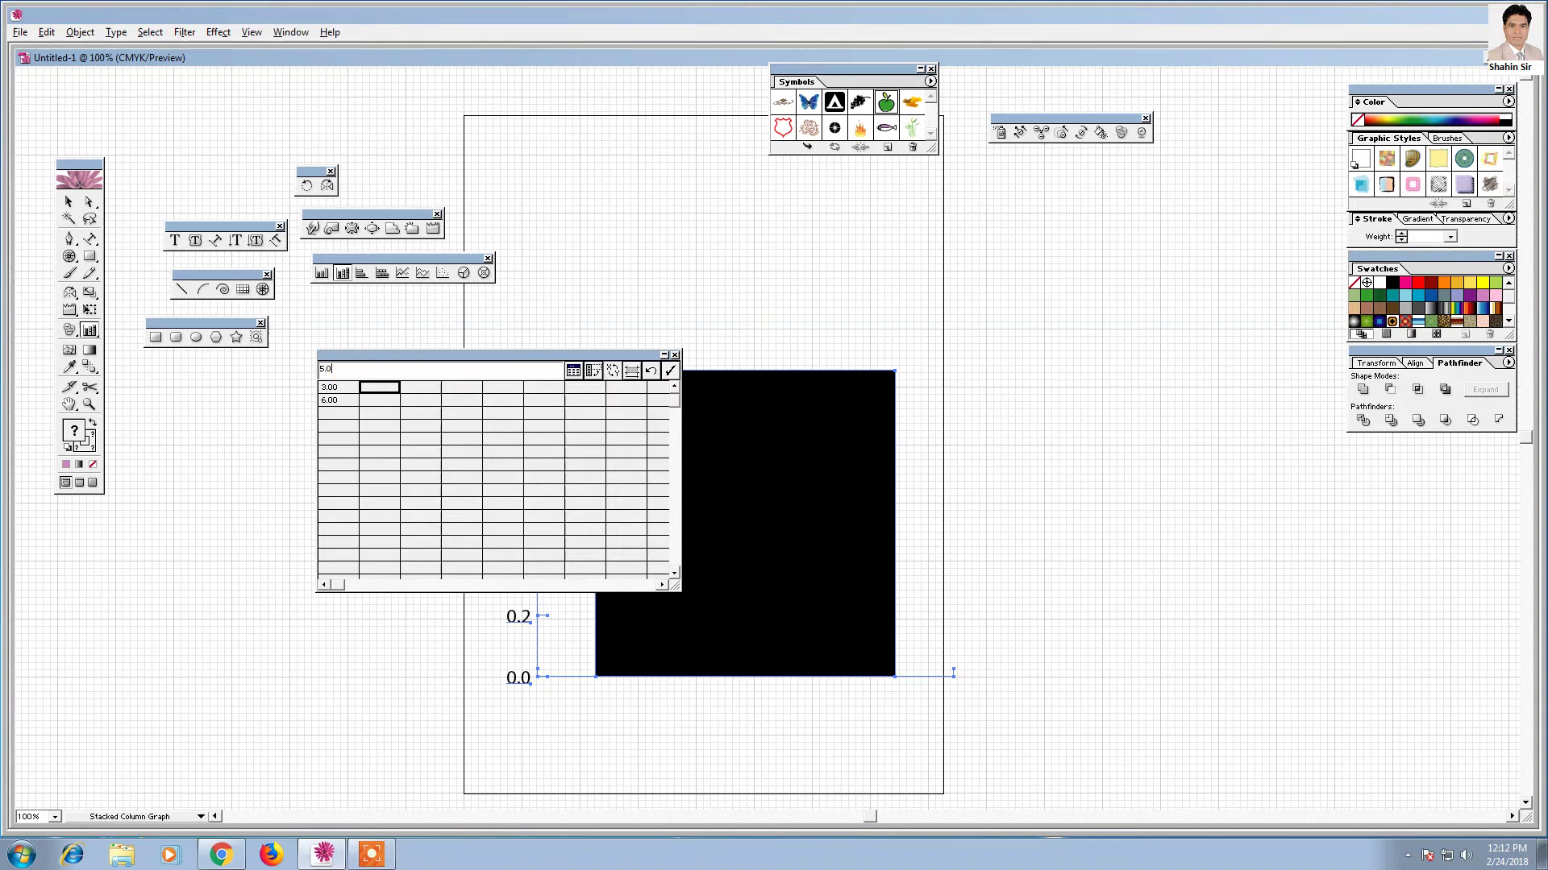
key("Down")
type("7")
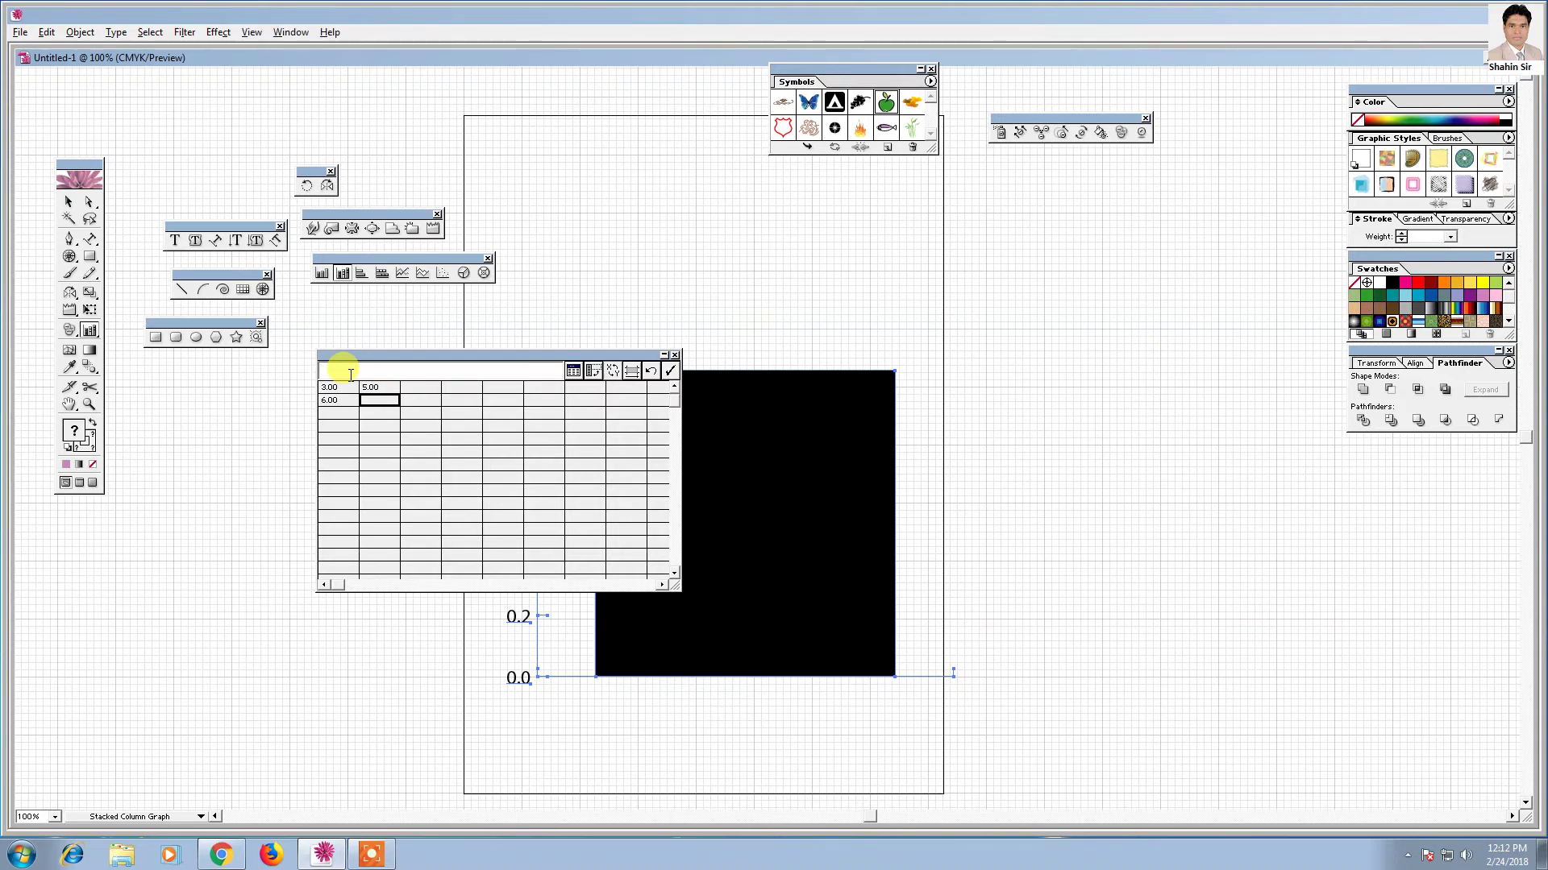
type(".")
left_click(469, 438)
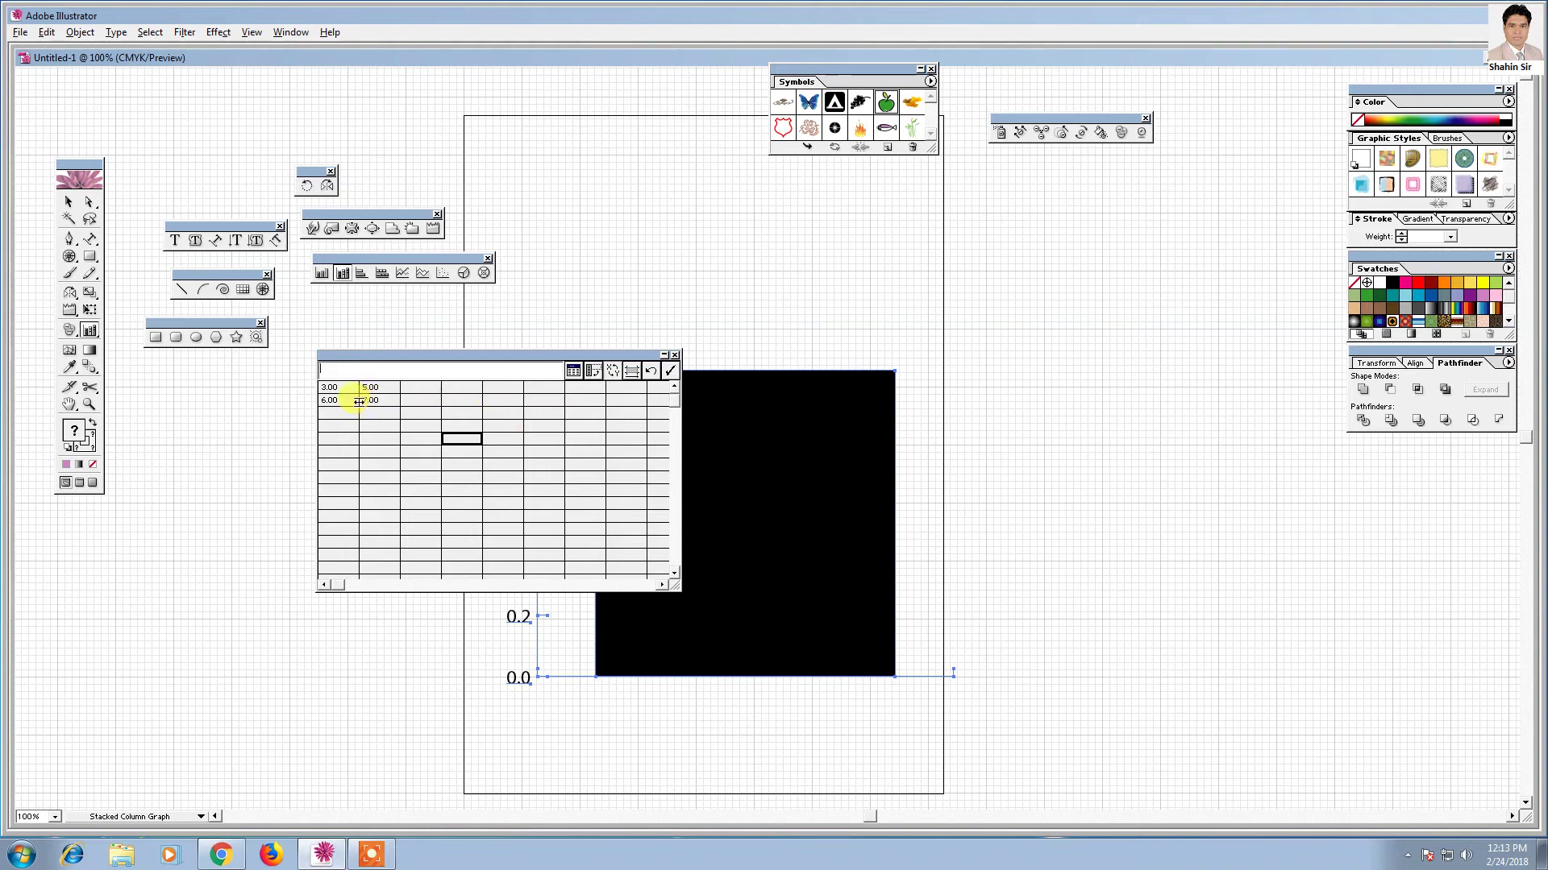
- Save the new data into the stacked column graph, then select and delete the graph
left_click(675, 355)
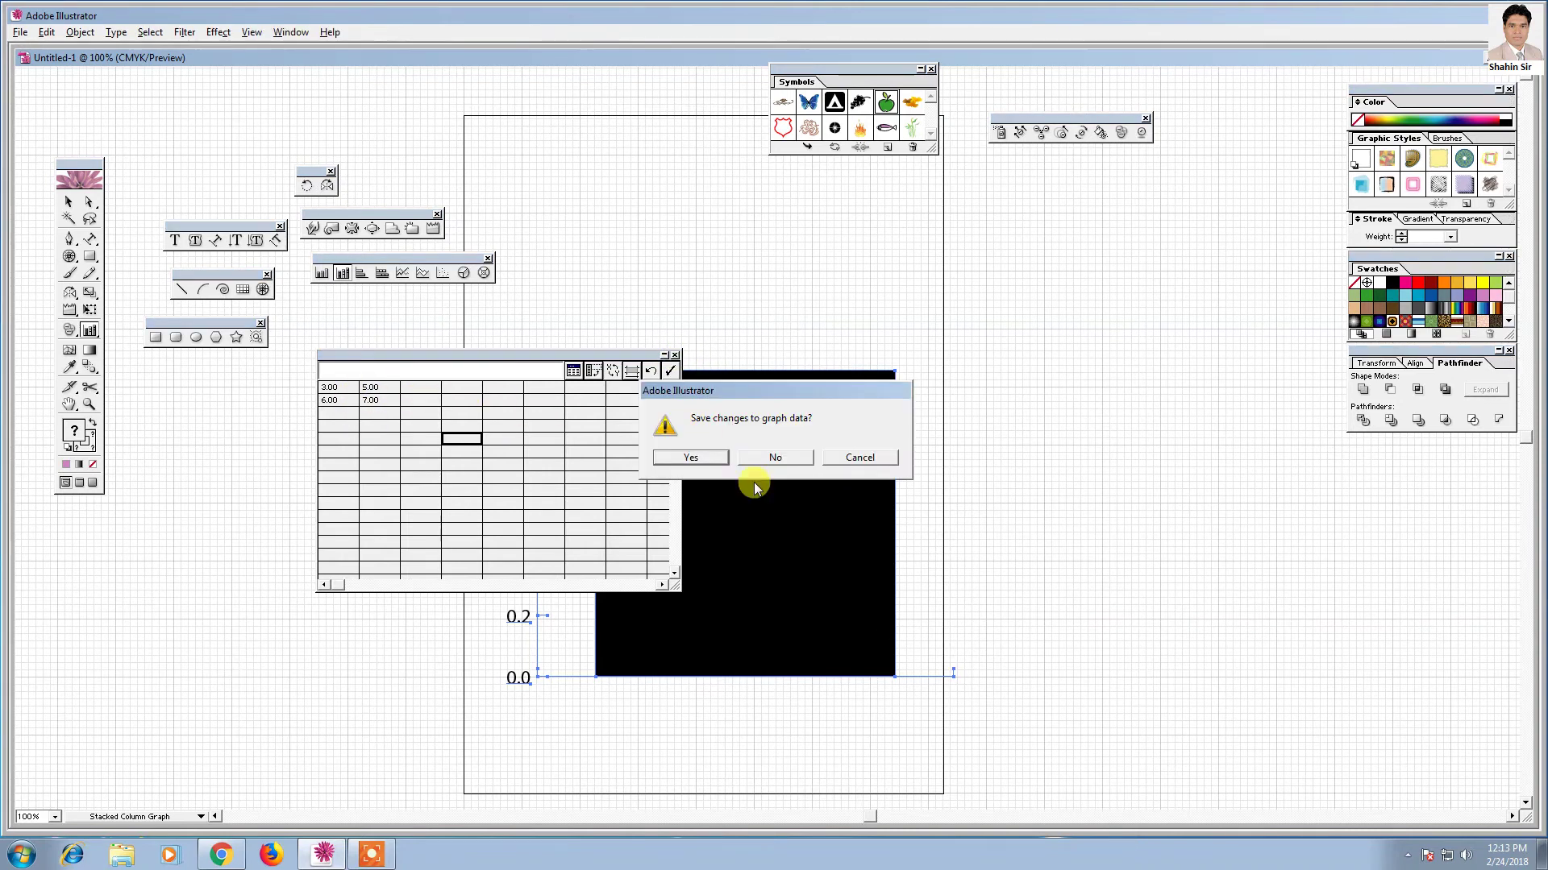
left_click(720, 458)
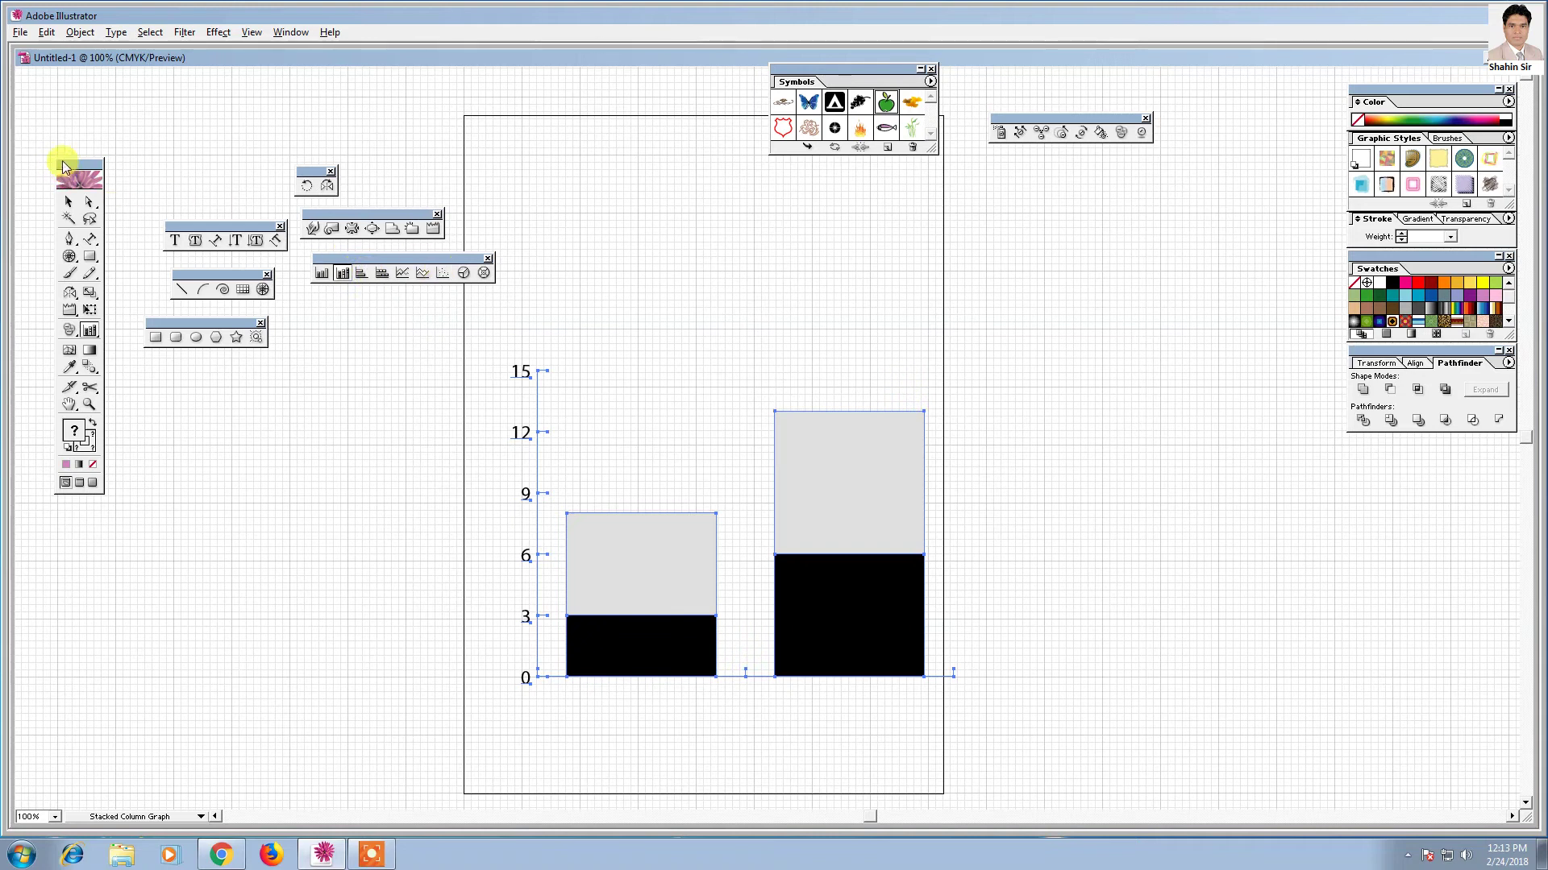
left_click(69, 201)
left_click_drag(607, 352, 932, 679)
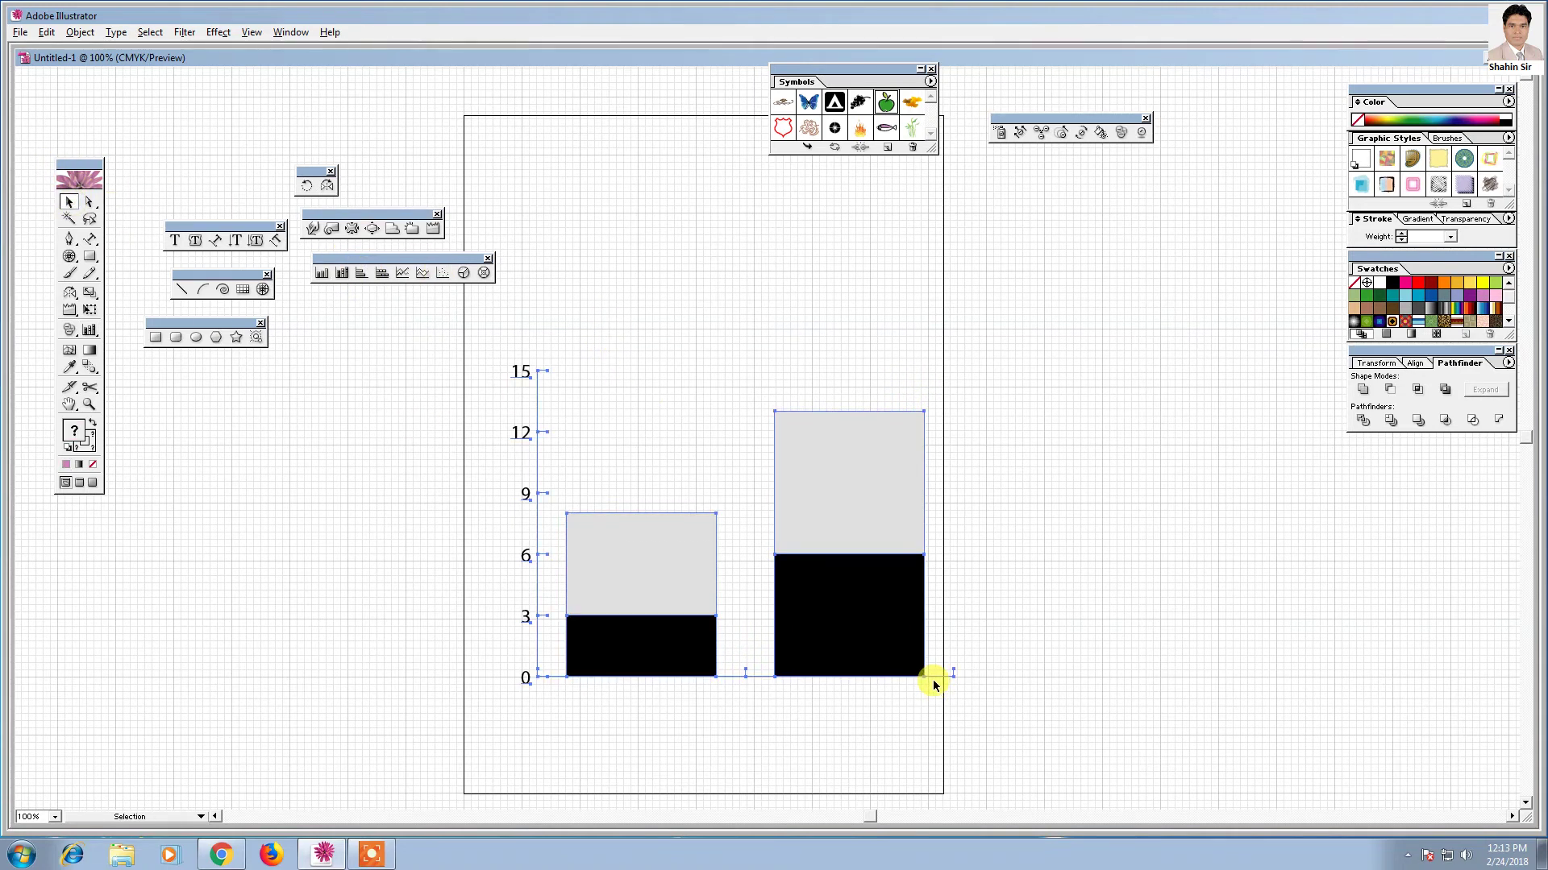
key("Delete")
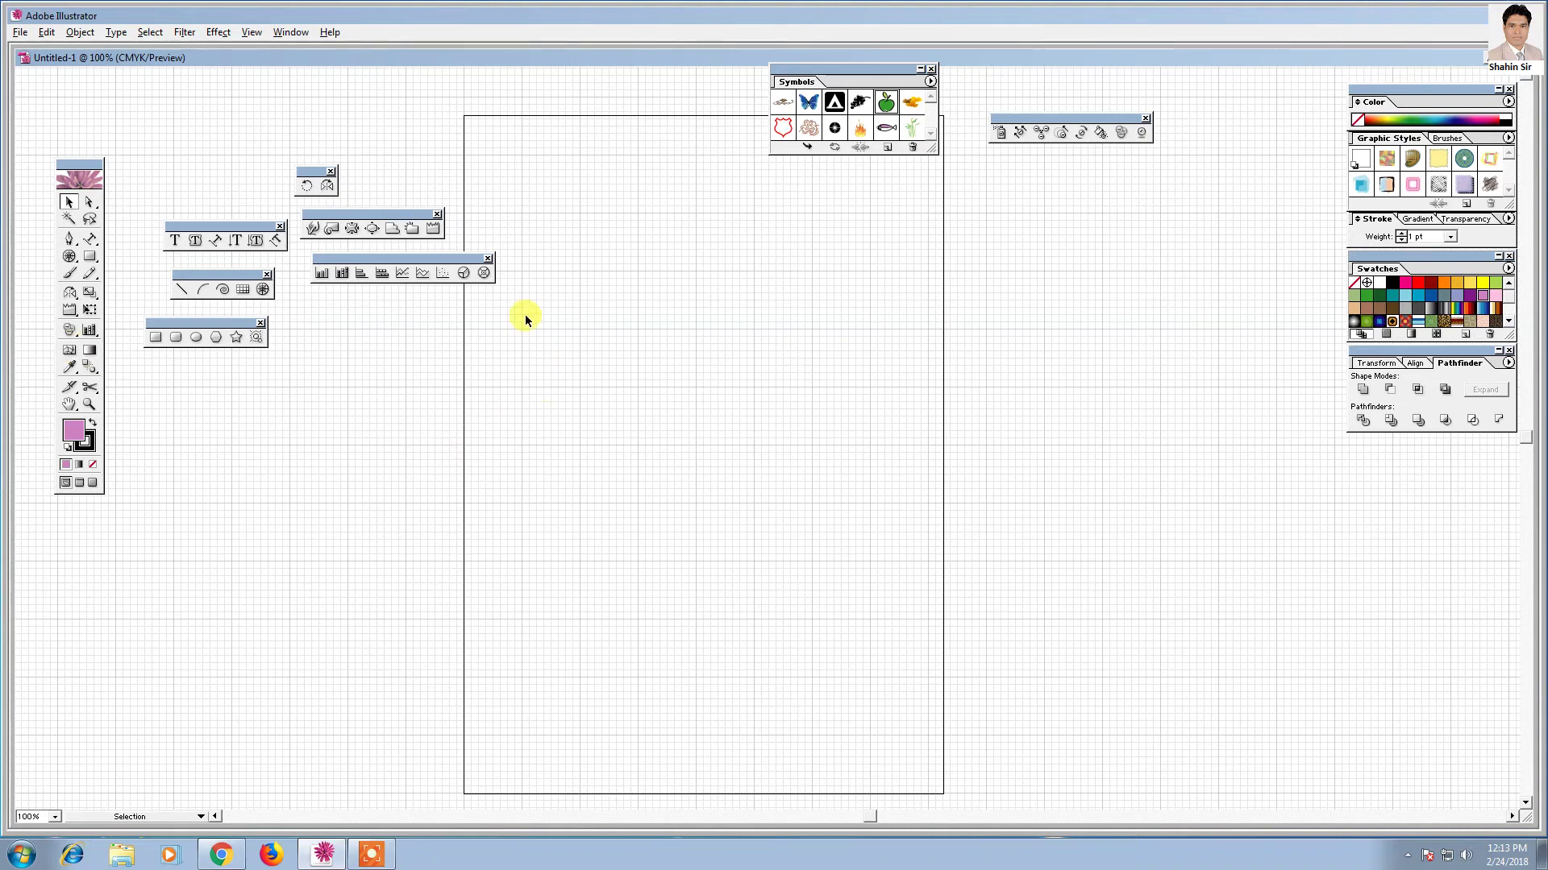
- Draw a large rectangle and nudge it up and left on the page
left_click(89, 256)
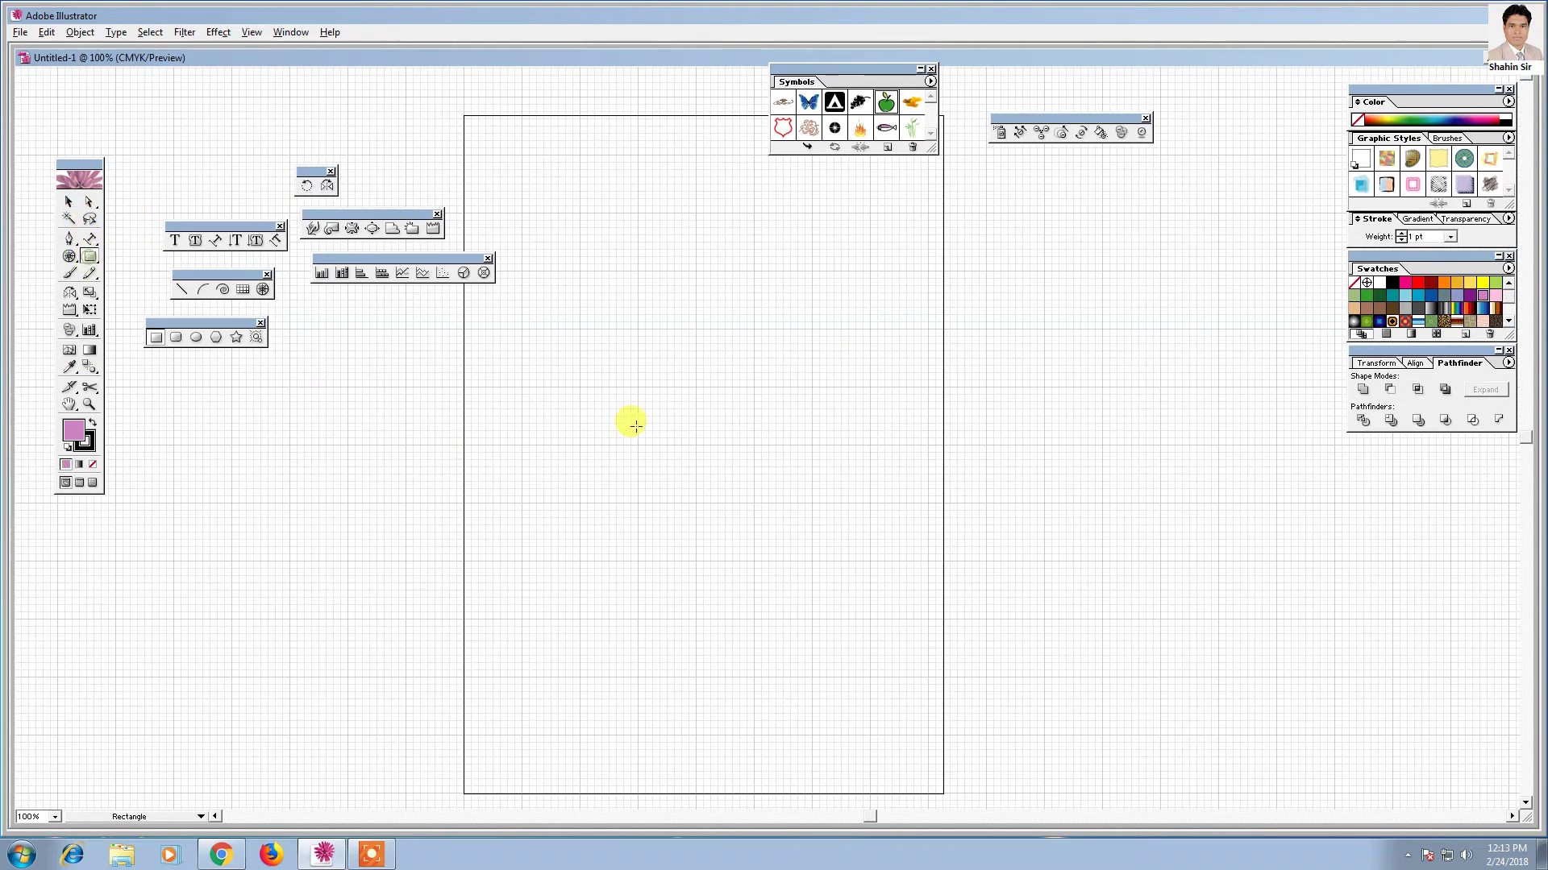
mouse_move(517, 336)
left_mouse_down()
mouse_move(836, 614)
mouse_move(958, 687)
left_mouse_up()
left_click(69, 202)
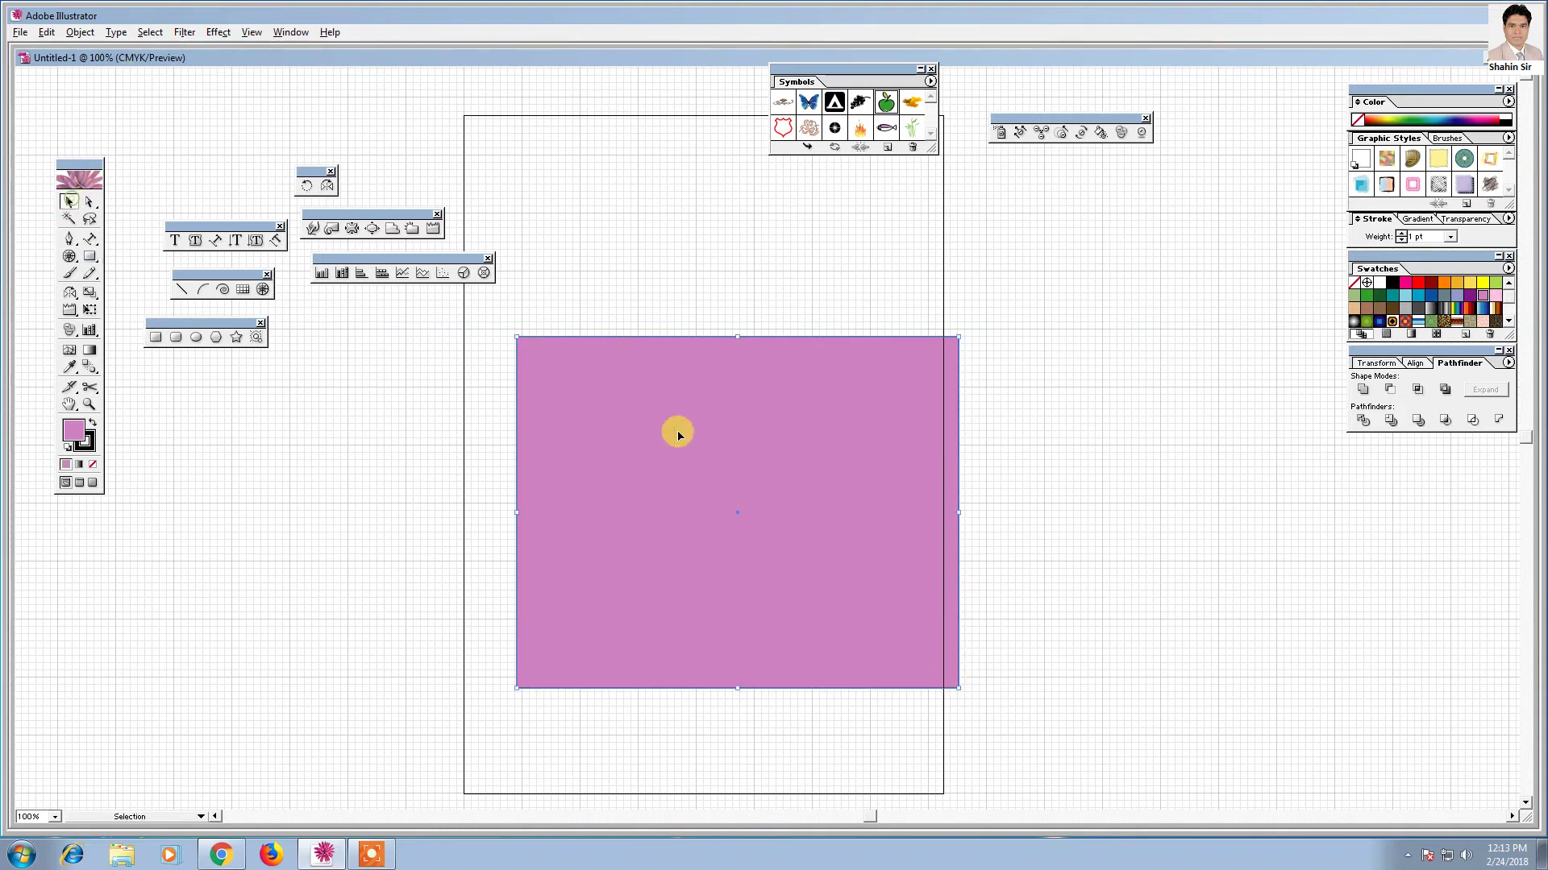
left_click_drag(742, 454, 702, 444)
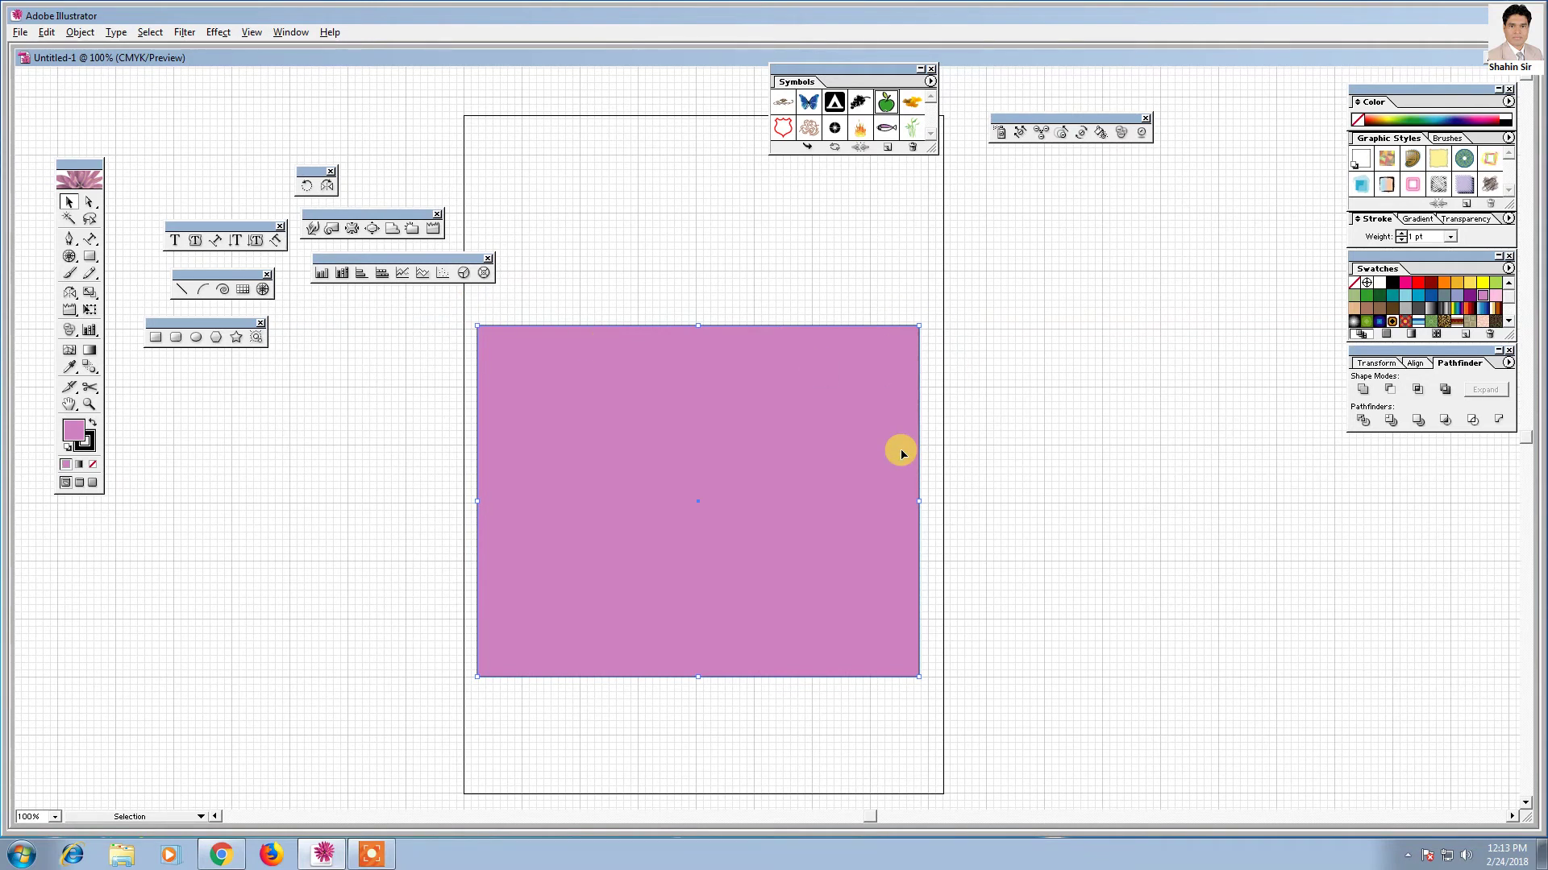
- Make the rectangle a gradient mesh with red top-left, green top-right and yellow bottom-right corners
left_click(70, 350)
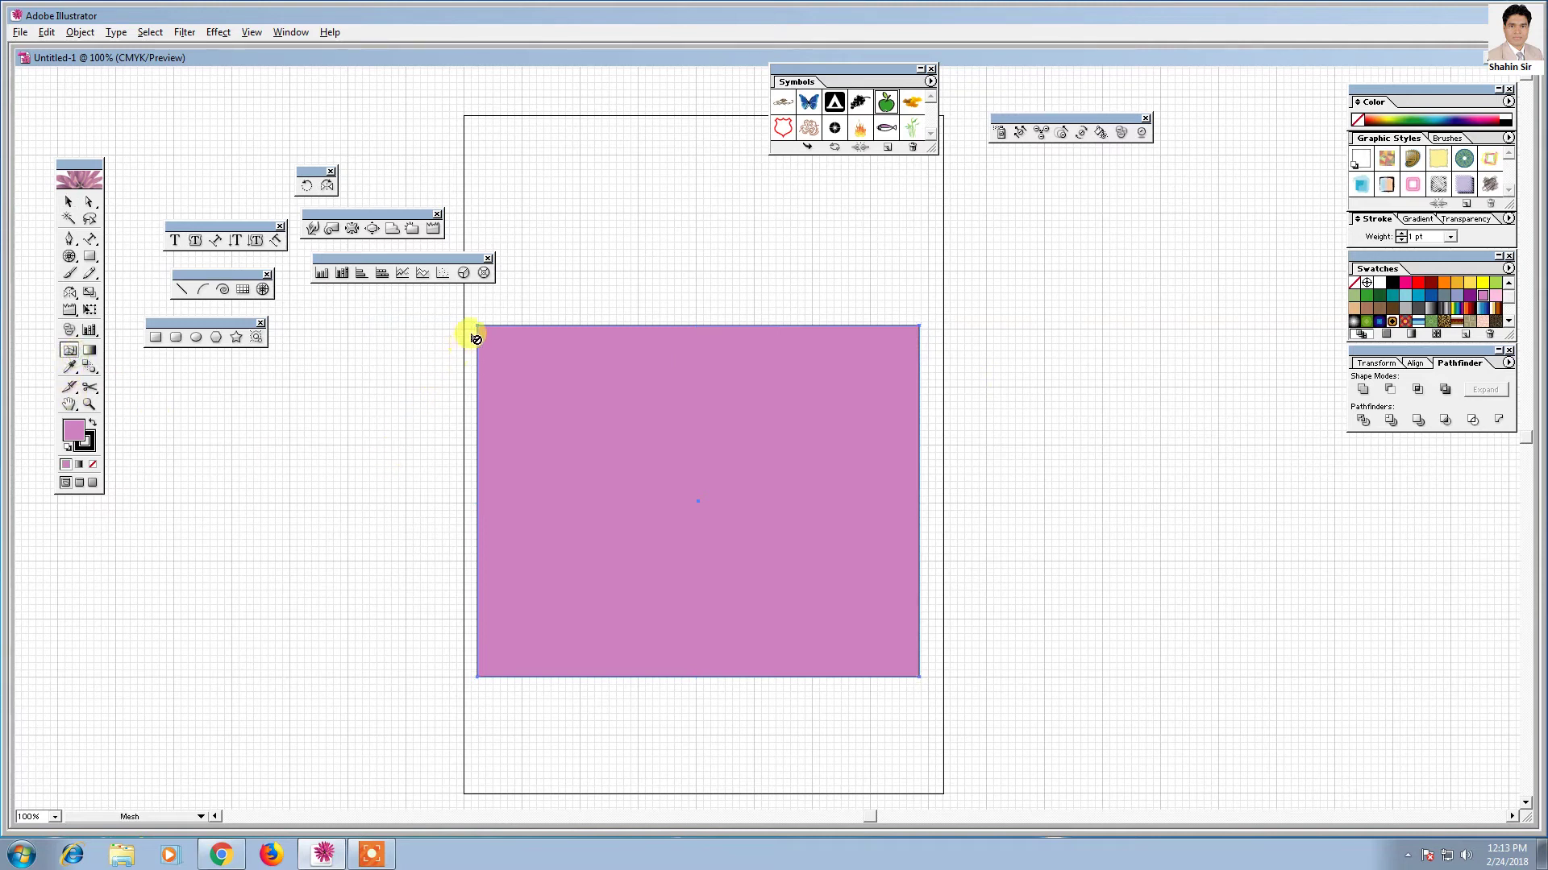
left_click(698, 449)
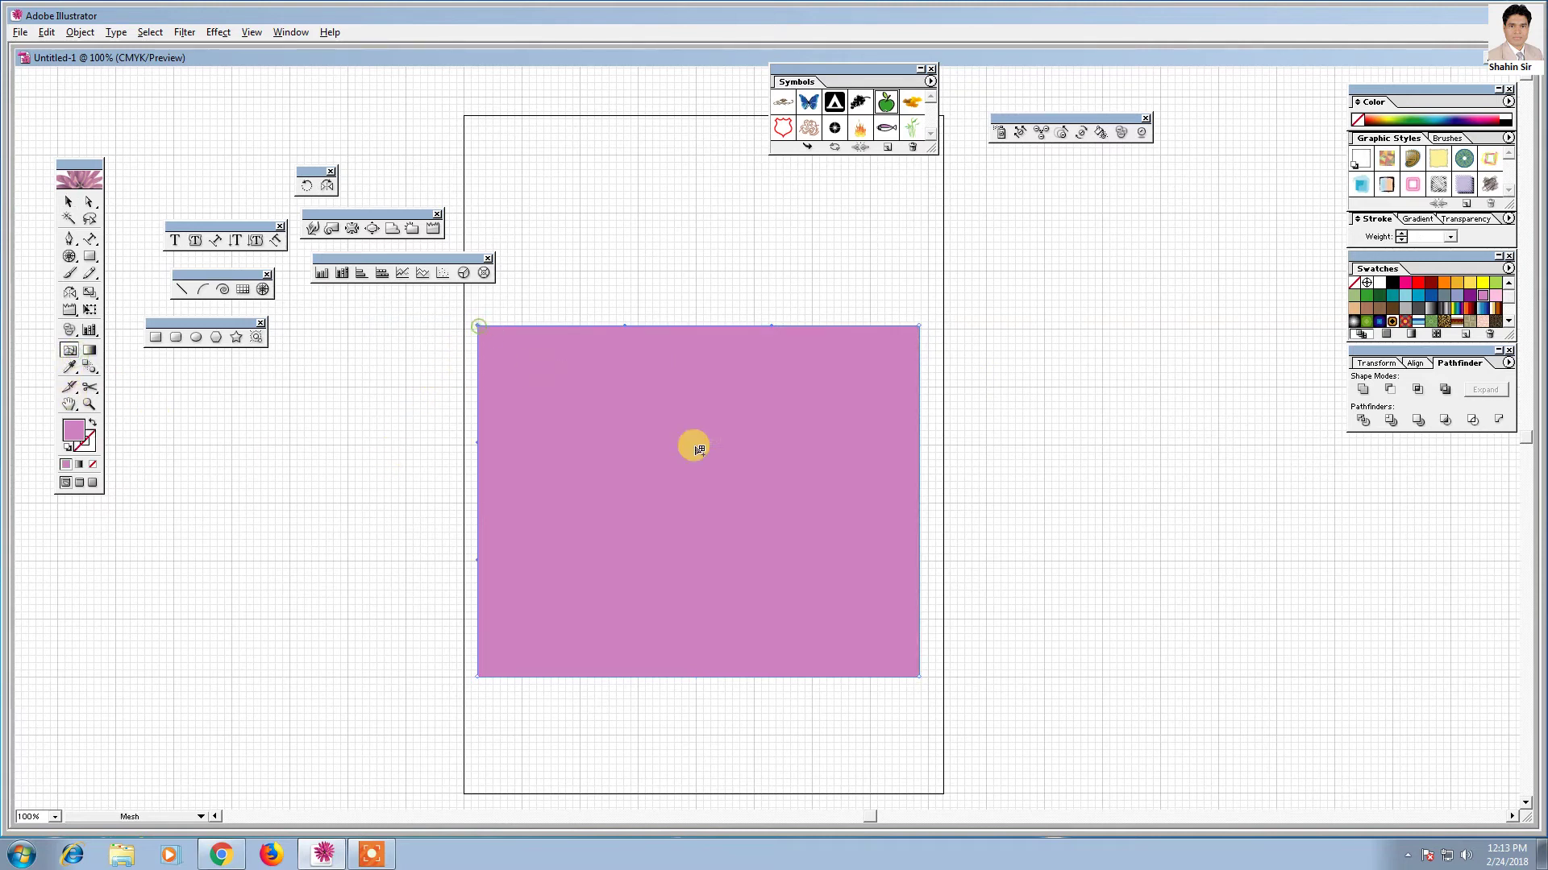
left_click(1418, 283)
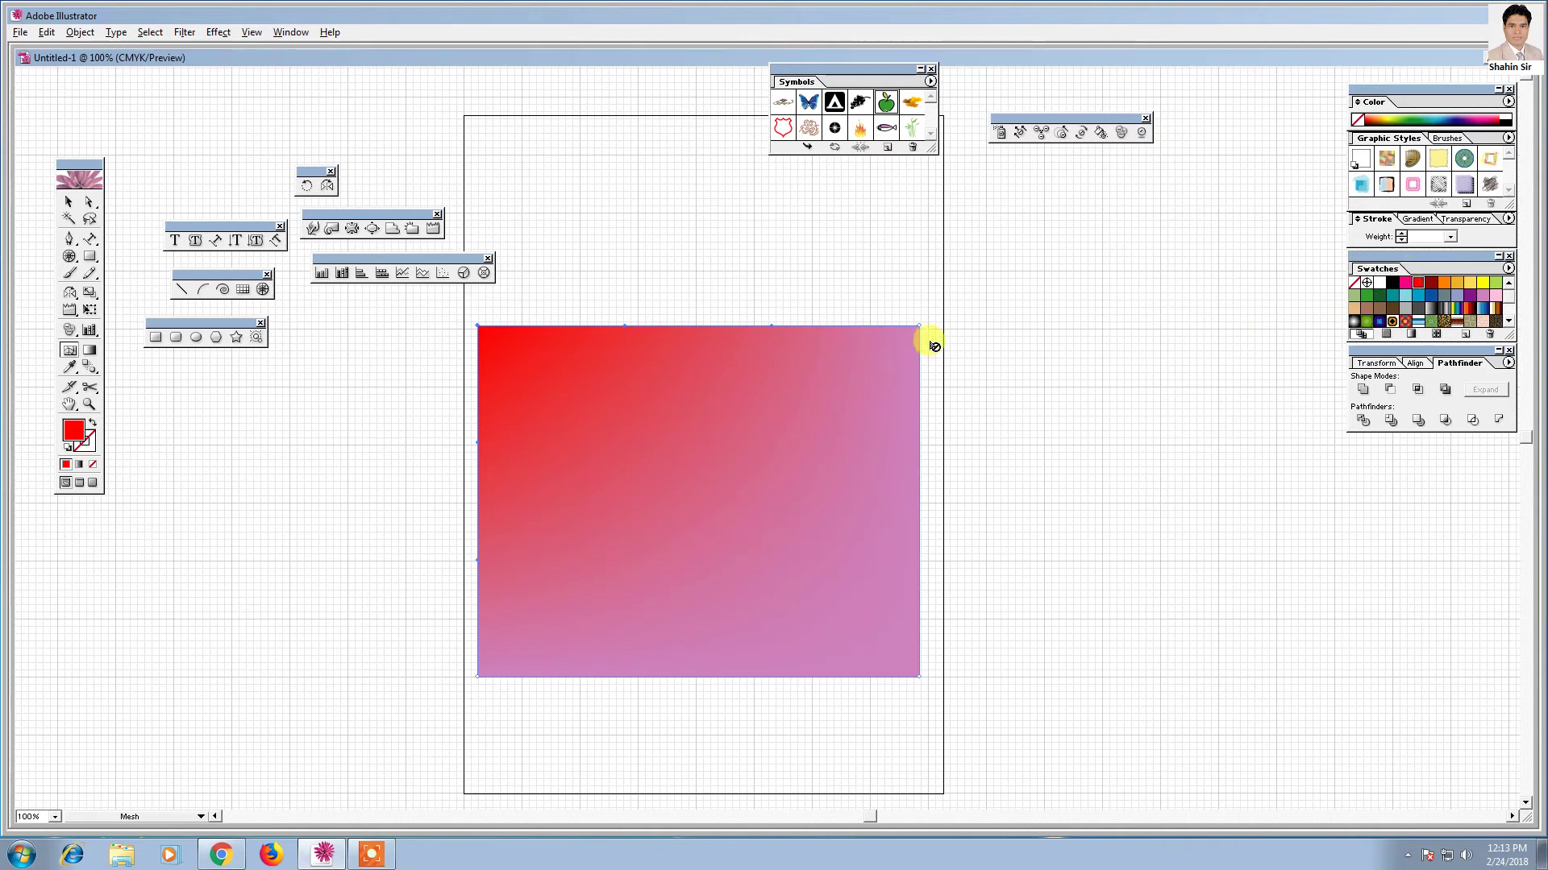
left_click(919, 326)
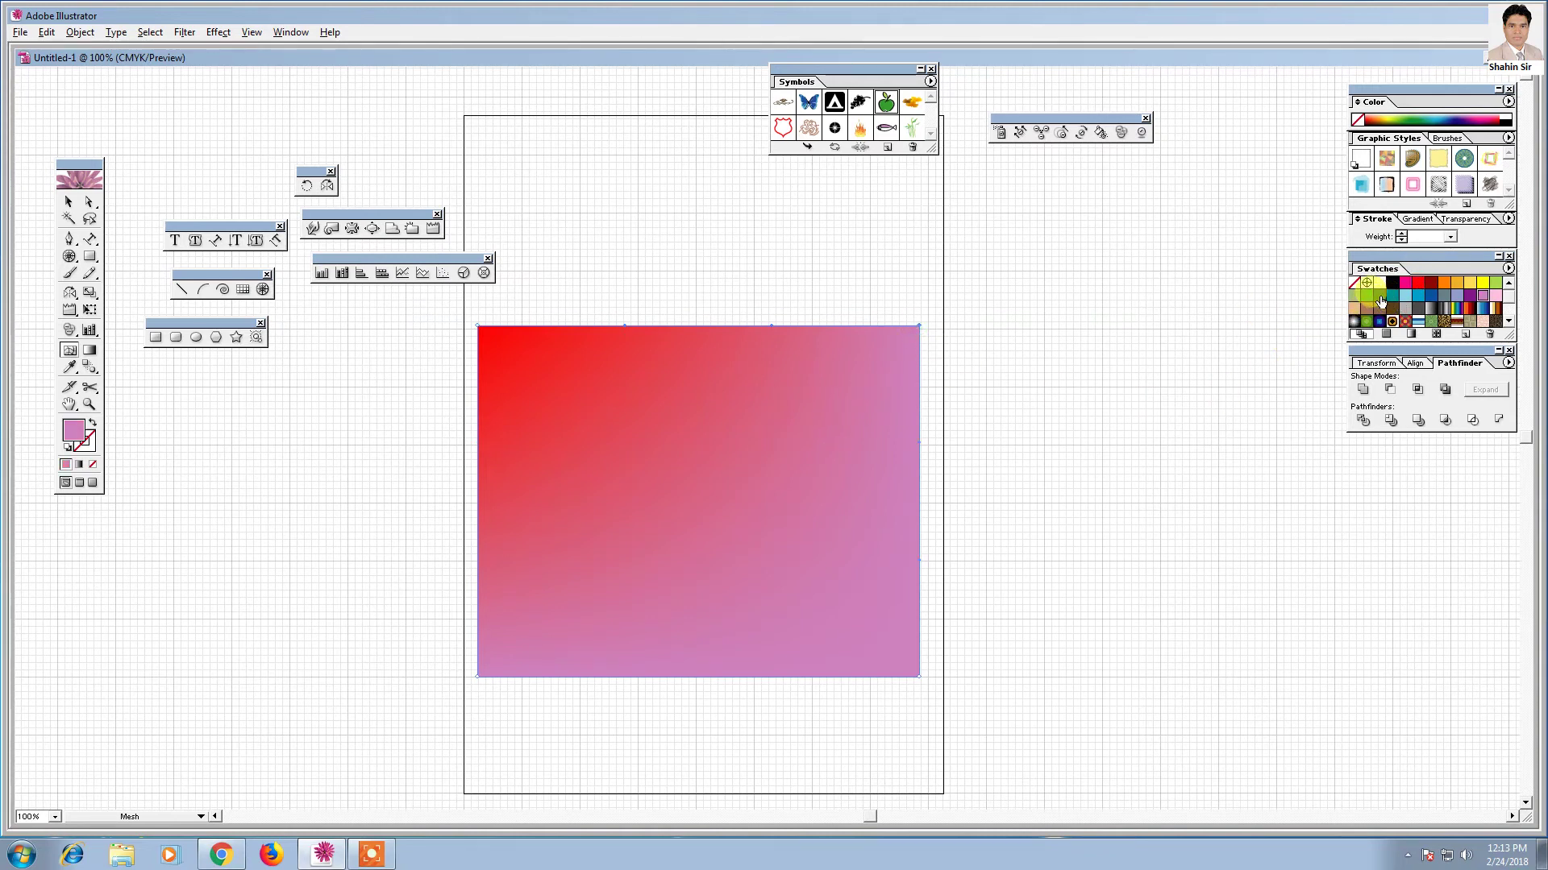
left_click(1365, 296)
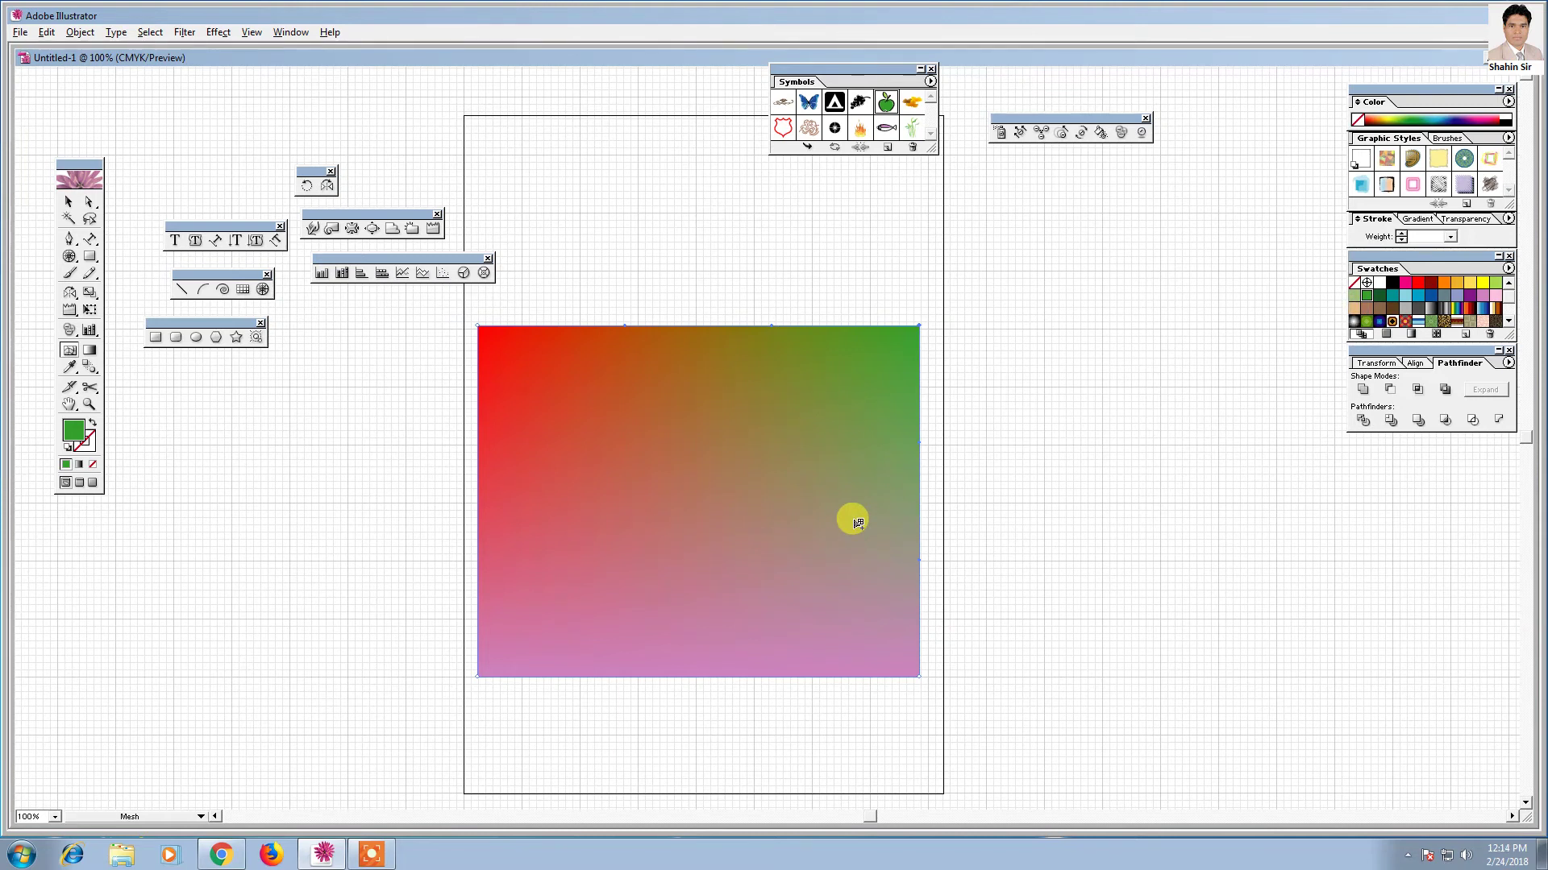
left_click(919, 677)
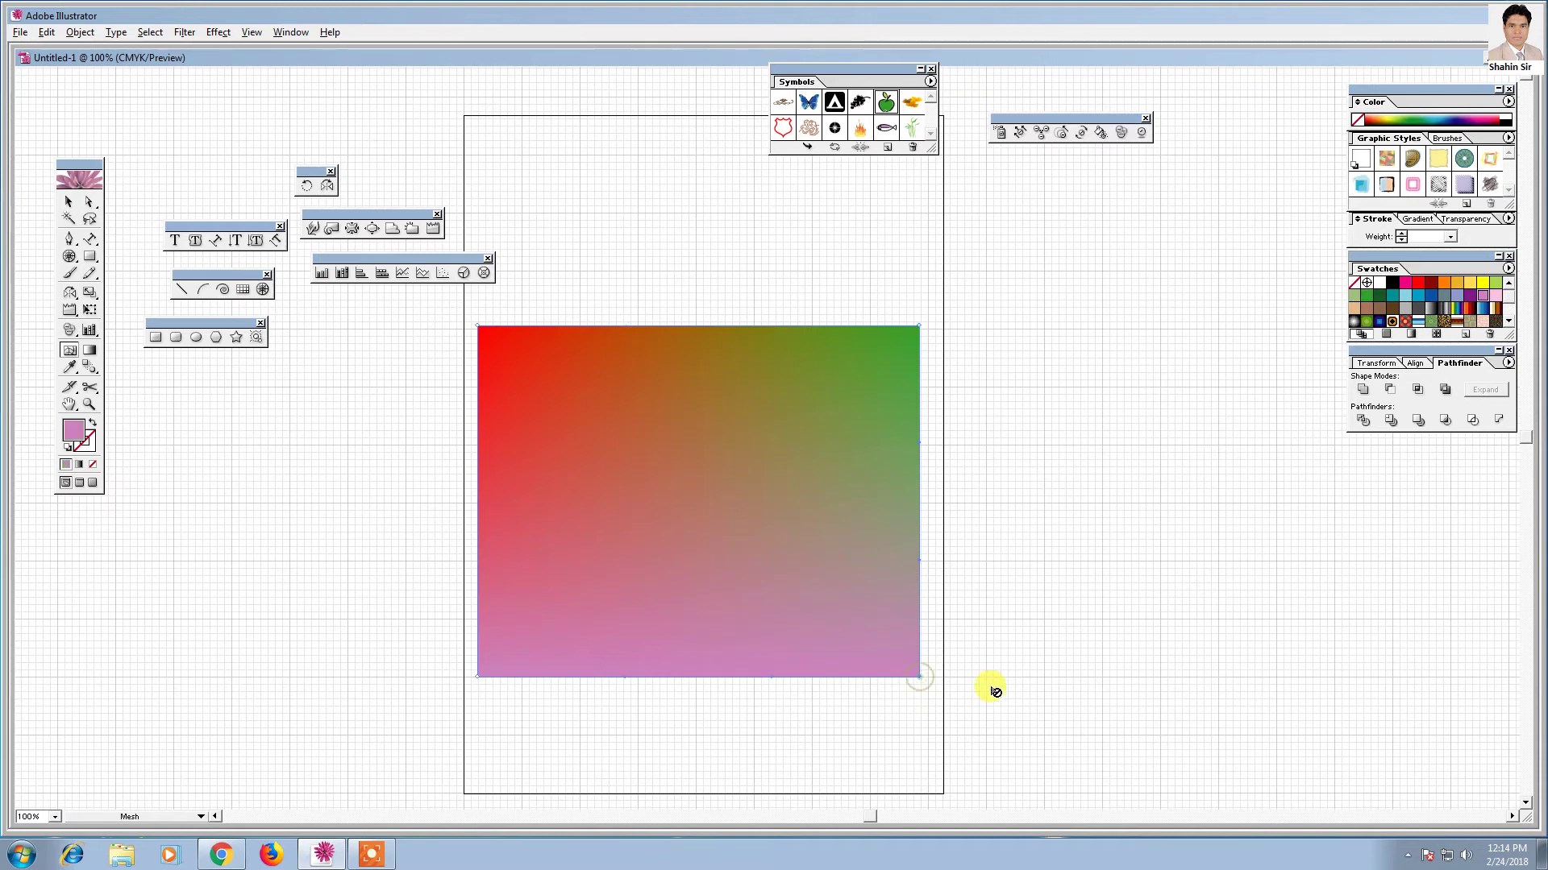
left_click(1467, 284)
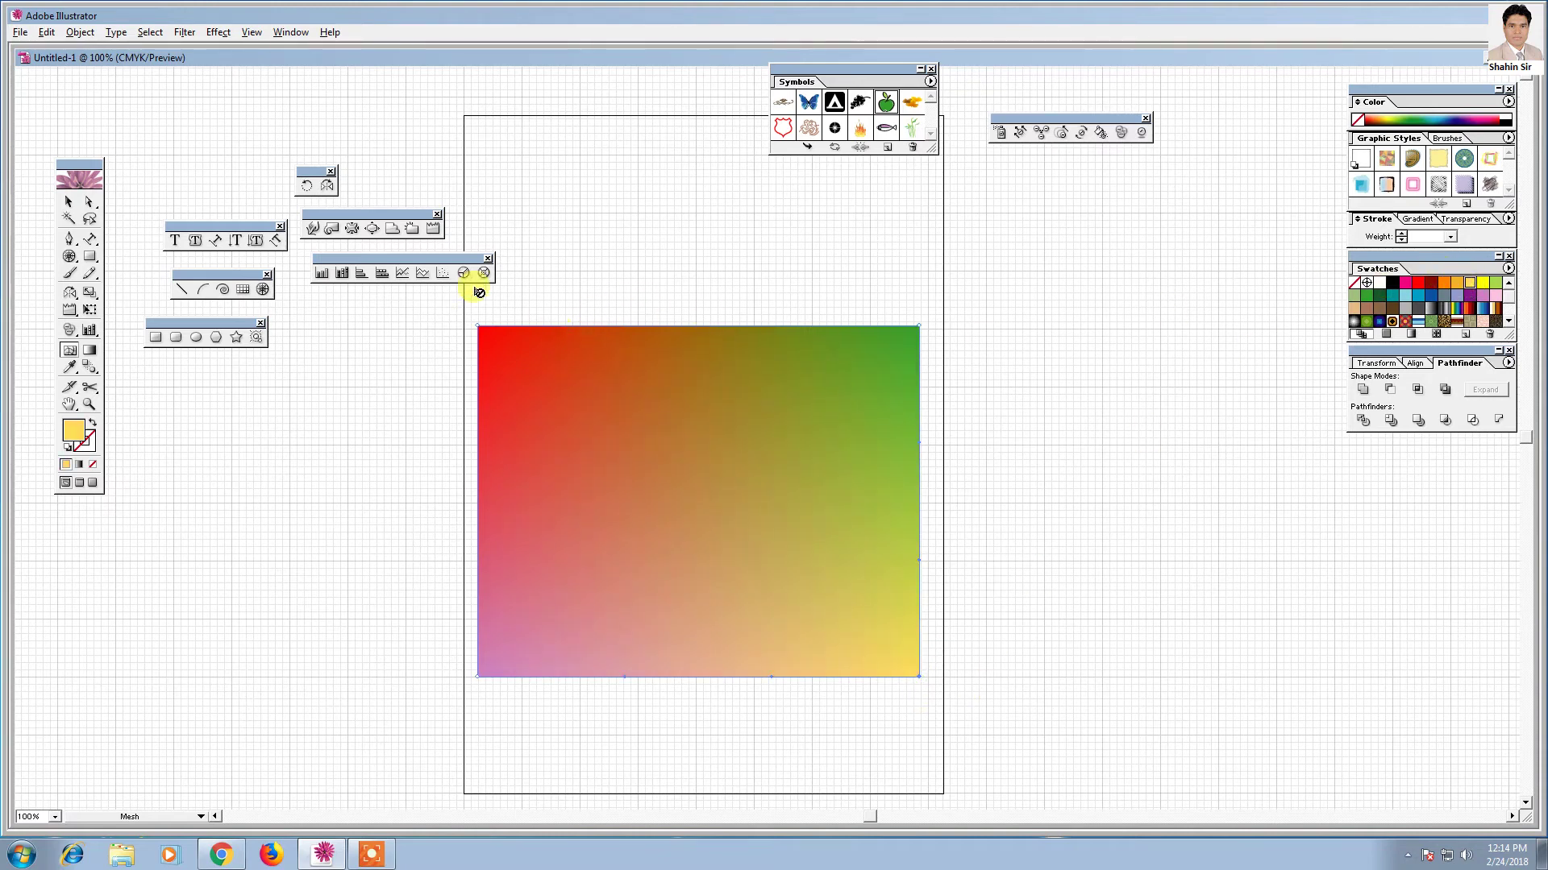
left_click(68, 201)
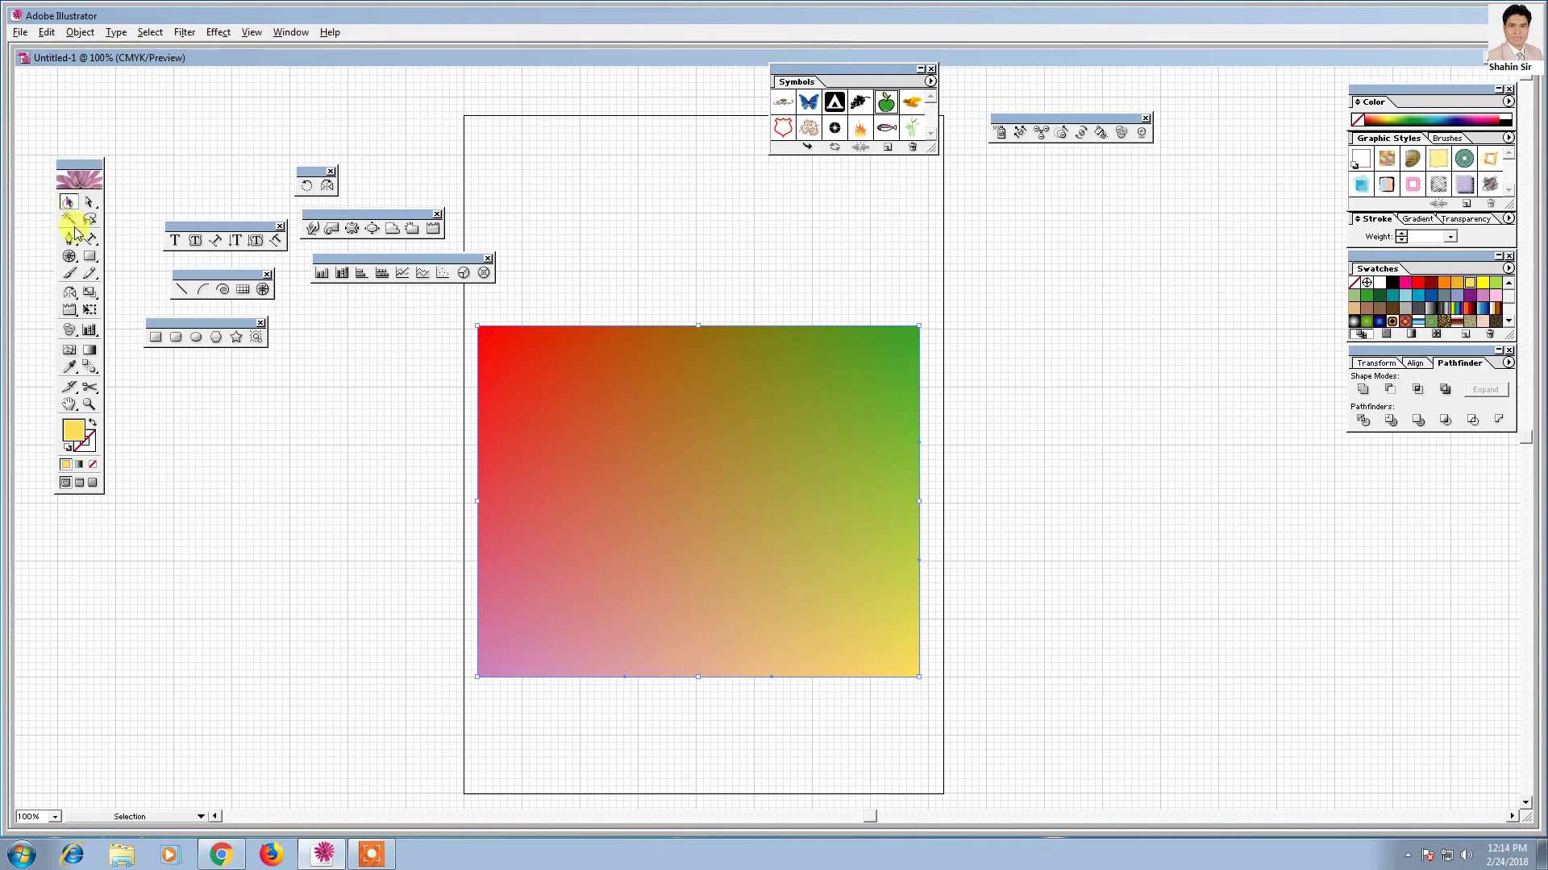
left_click(397, 525)
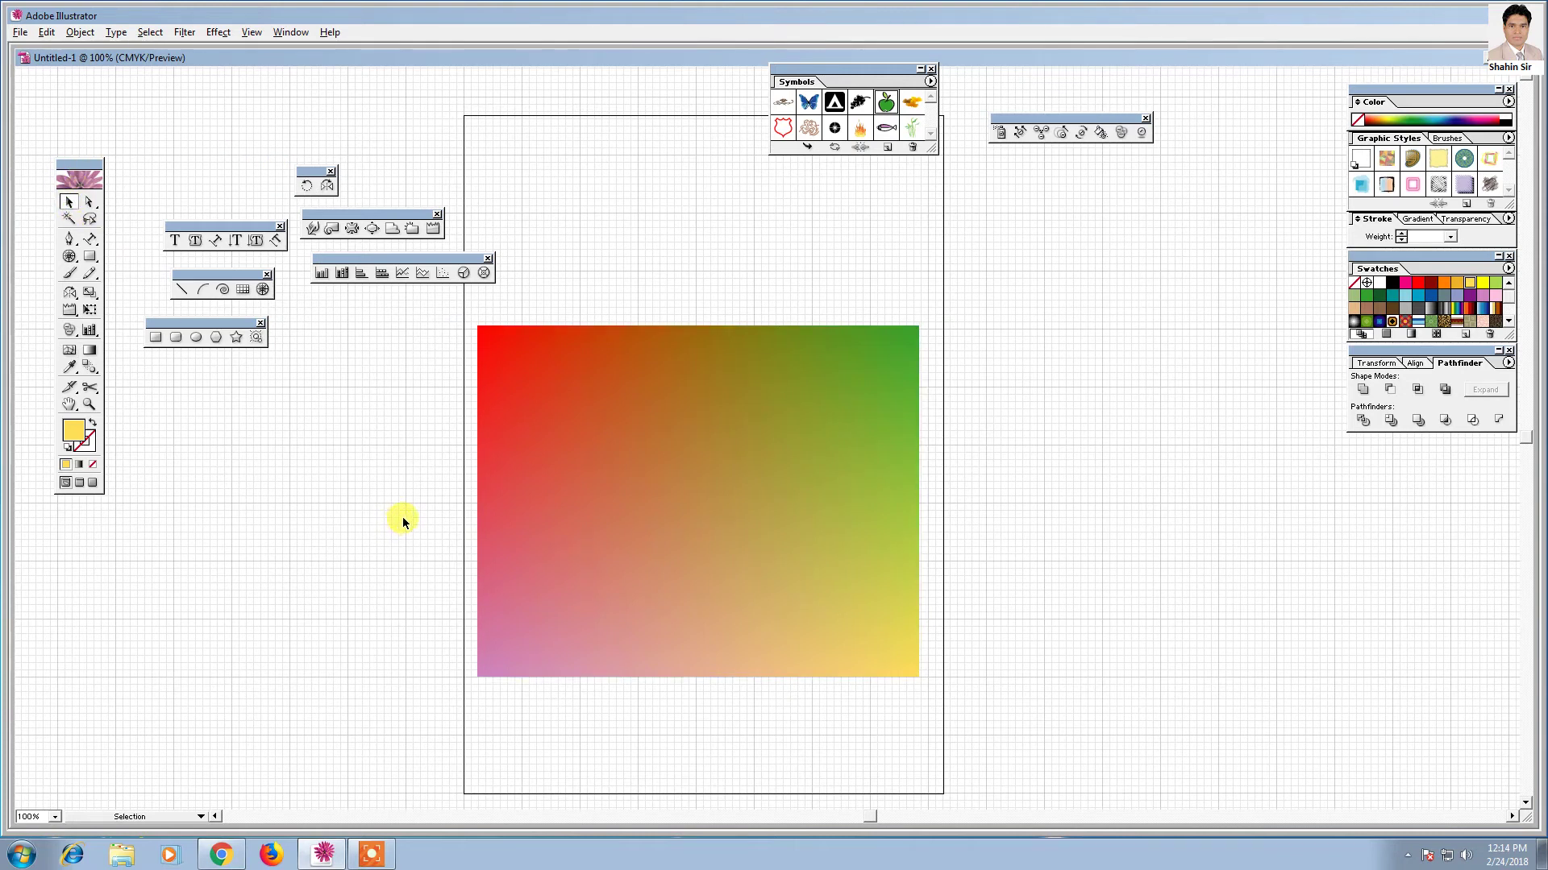
key("space")
- Pan the page and draw a yellow circle left of the rectangle
mouse_move(393, 562)
left_mouse_down()
mouse_move(654, 526)
mouse_move(727, 493)
left_mouse_up()
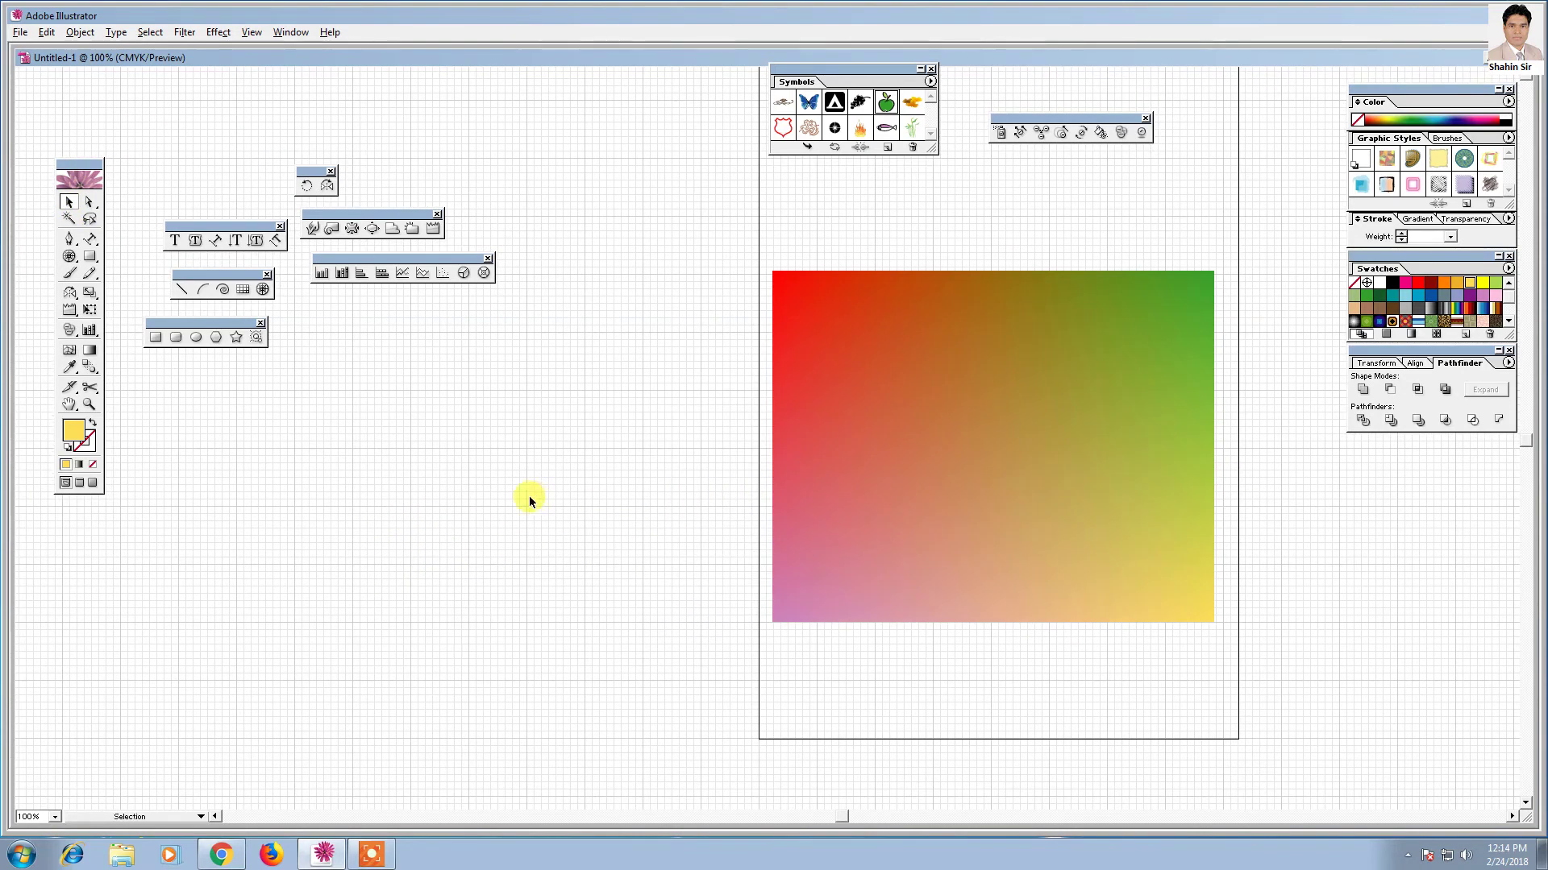
left_click_drag(101, 258, 139, 256)
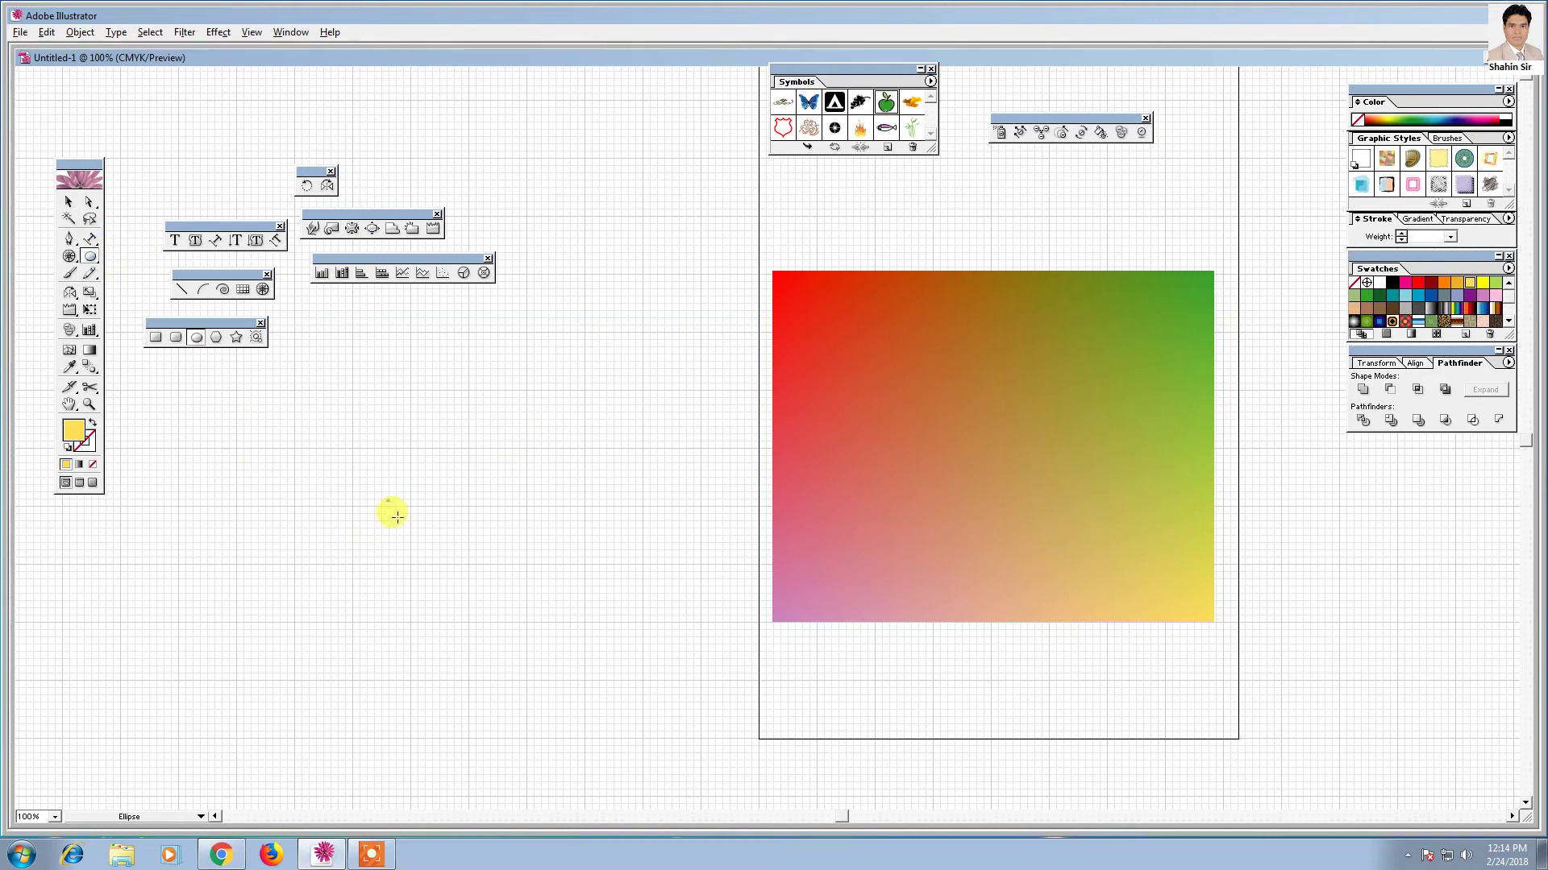
left_click_drag(388, 500, 514, 626)
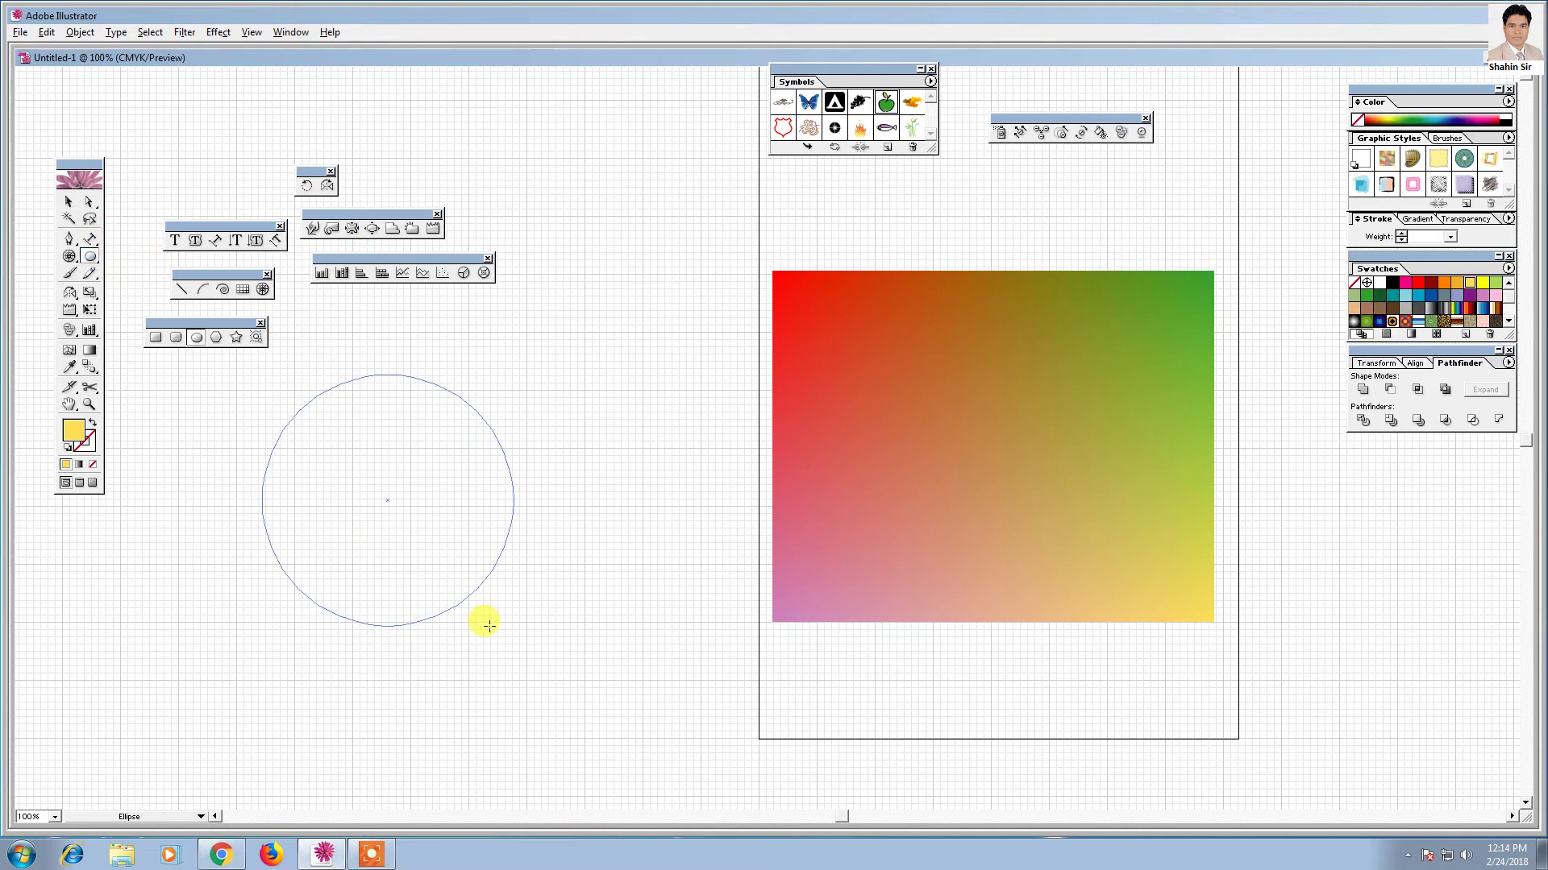
- Add a blue mesh point at the circle's centre, fading out to its yellow edge
left_click(69, 349)
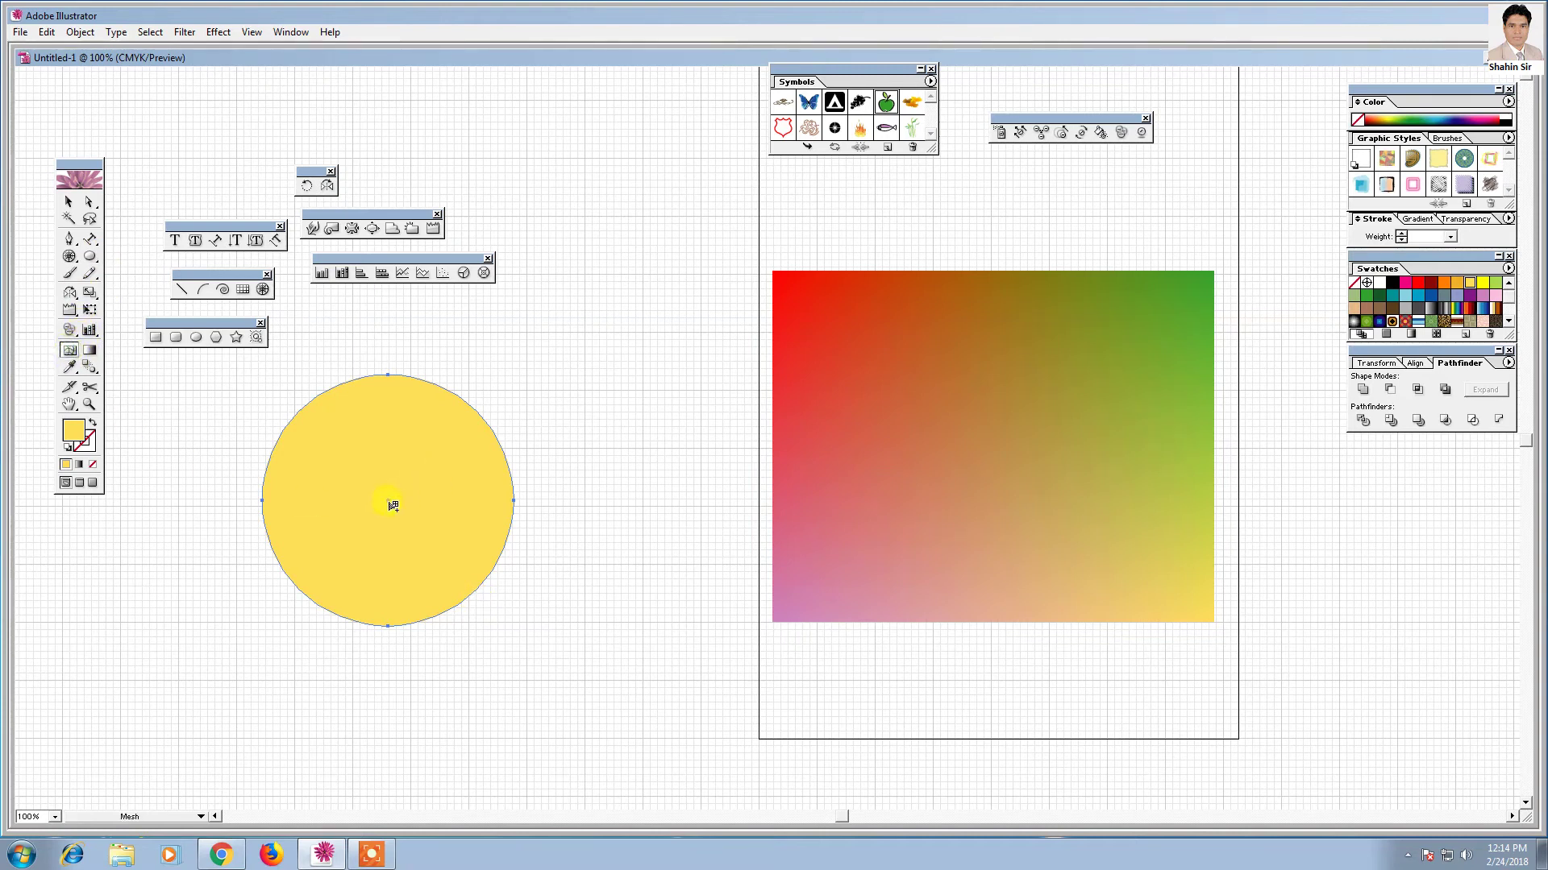
left_click(389, 502)
left_click(1429, 296)
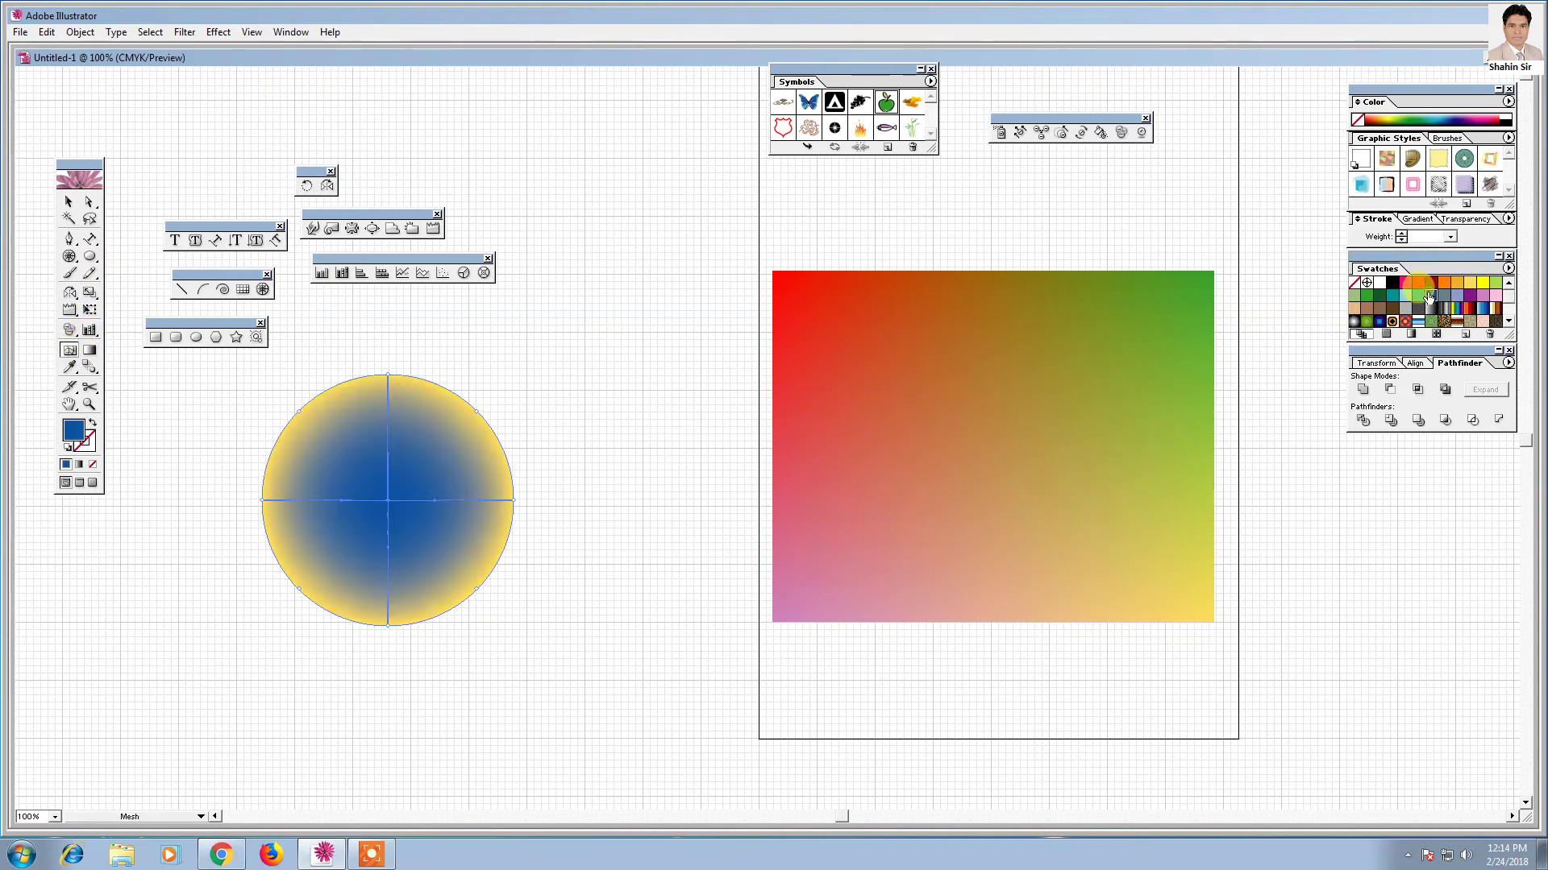
left_click(68, 202)
left_click(415, 384)
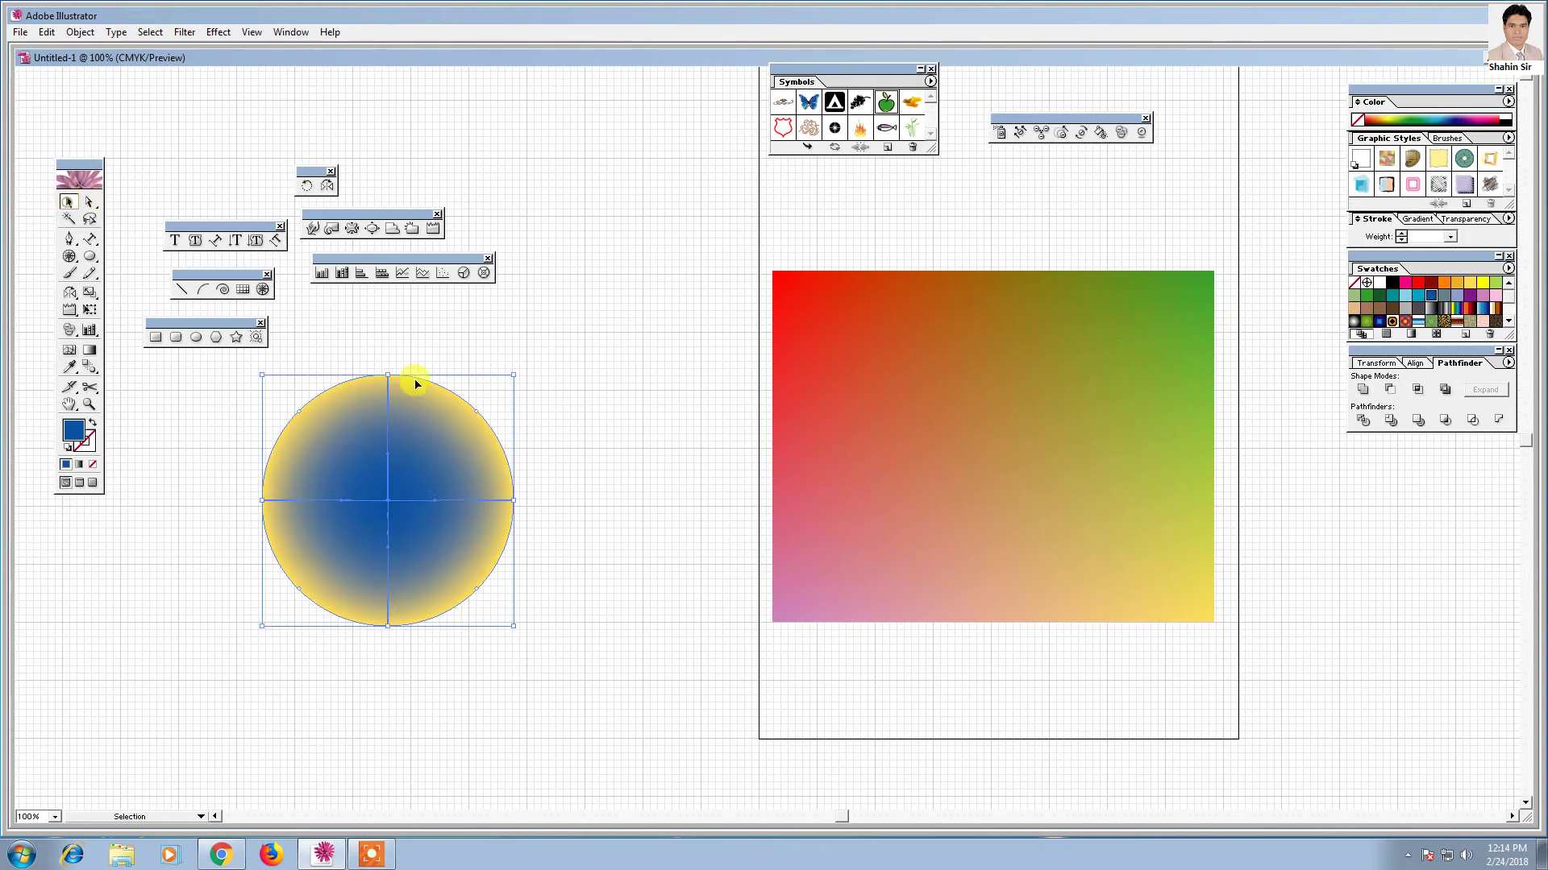
left_click_drag(542, 409, 637, 409)
left_click(636, 409)
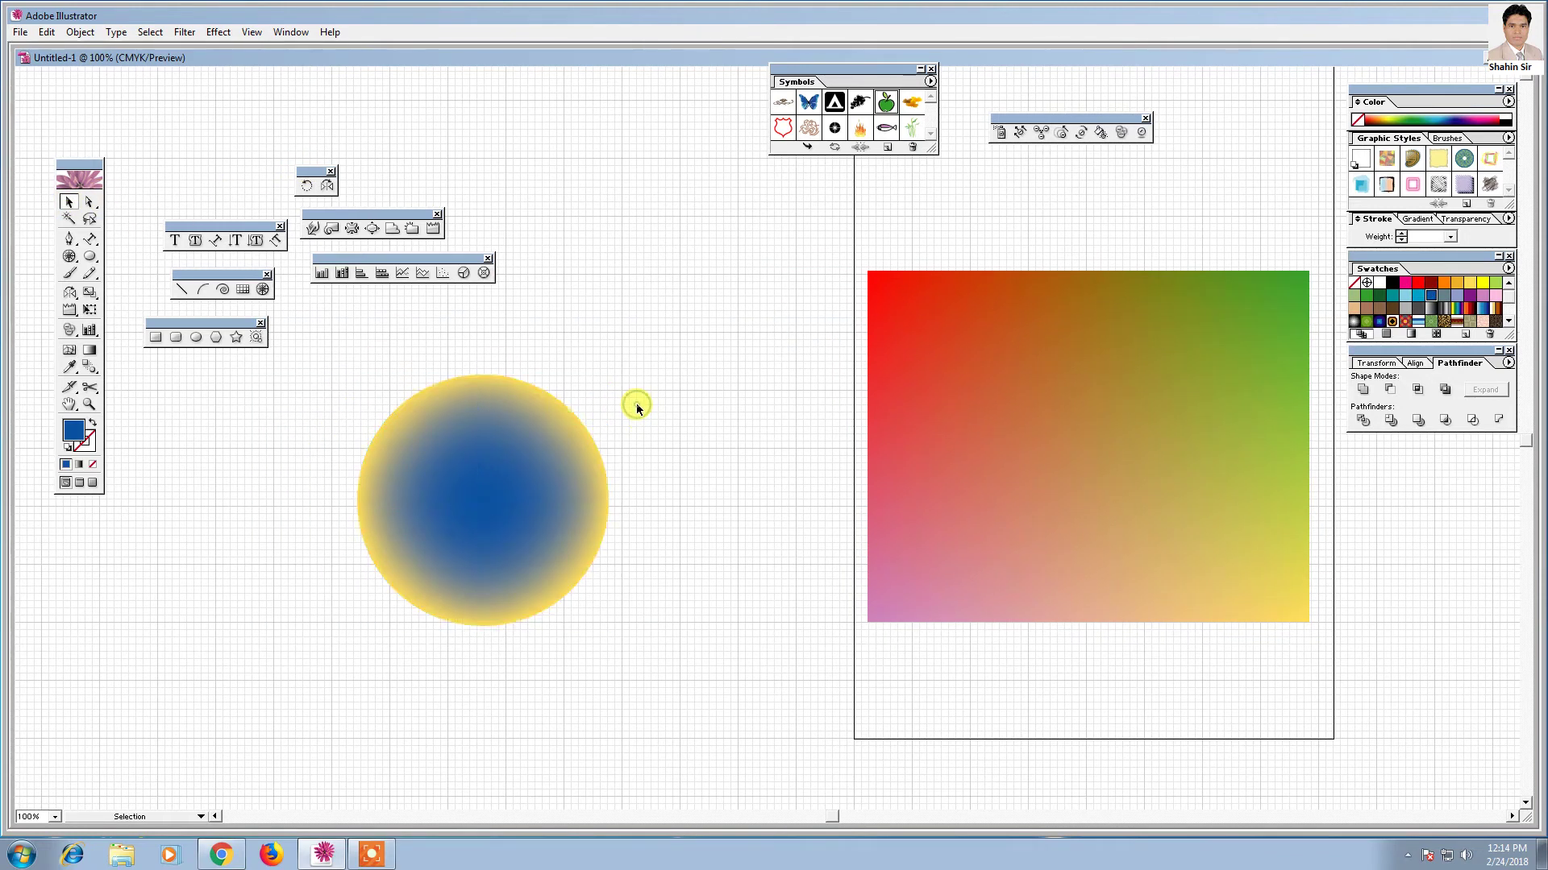
scroll(637, 408, "left", 5)
scroll(637, 409, "down", 1)
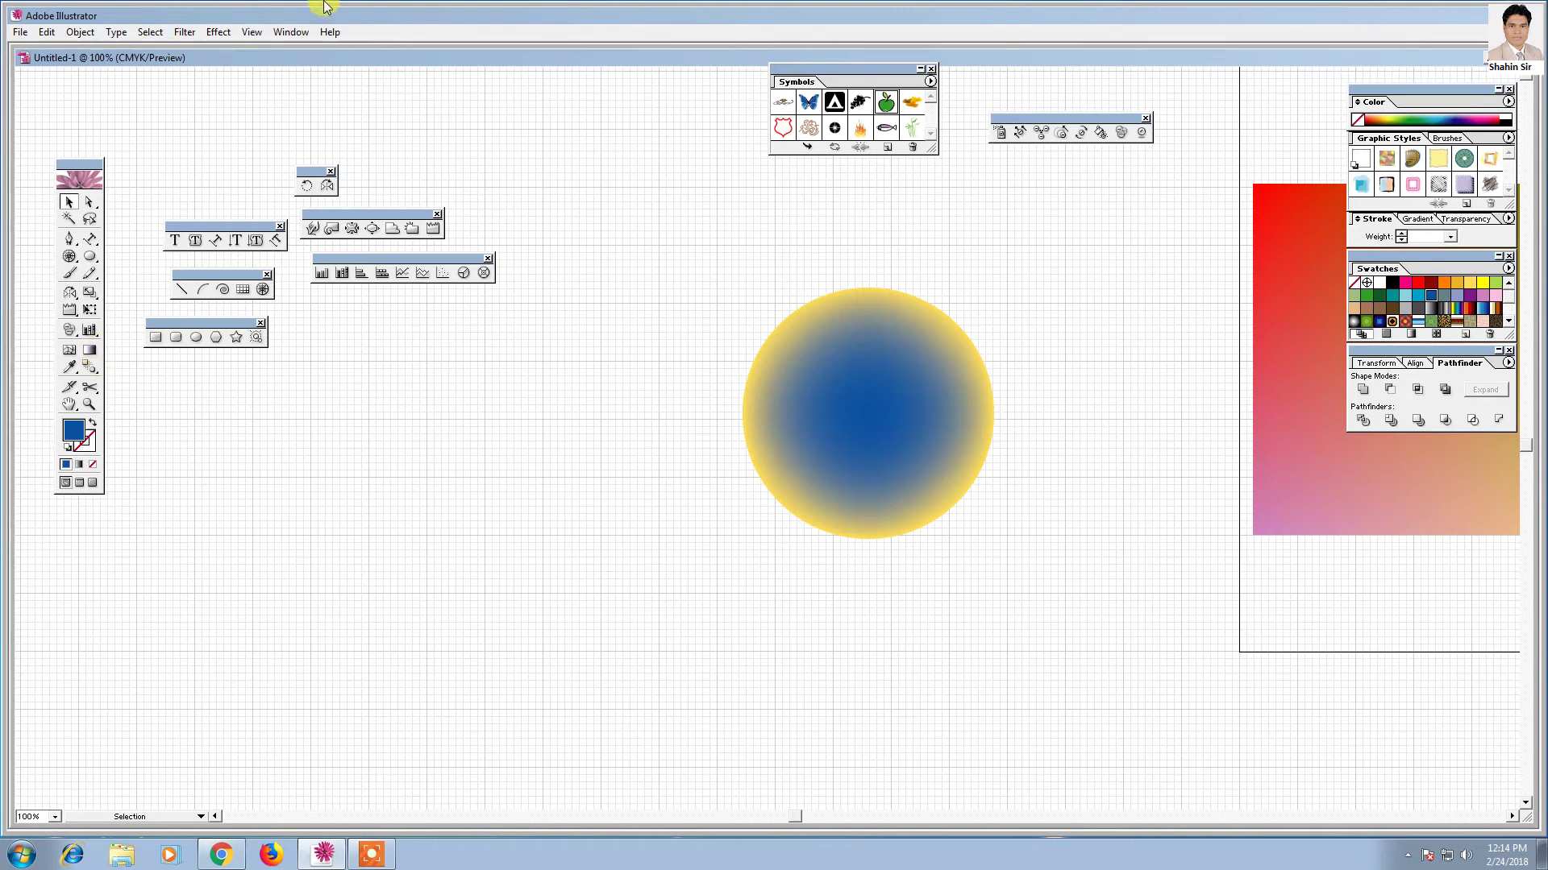
- Bring up the Gradient panel and detach it into its own floating panel
left_click(274, 33)
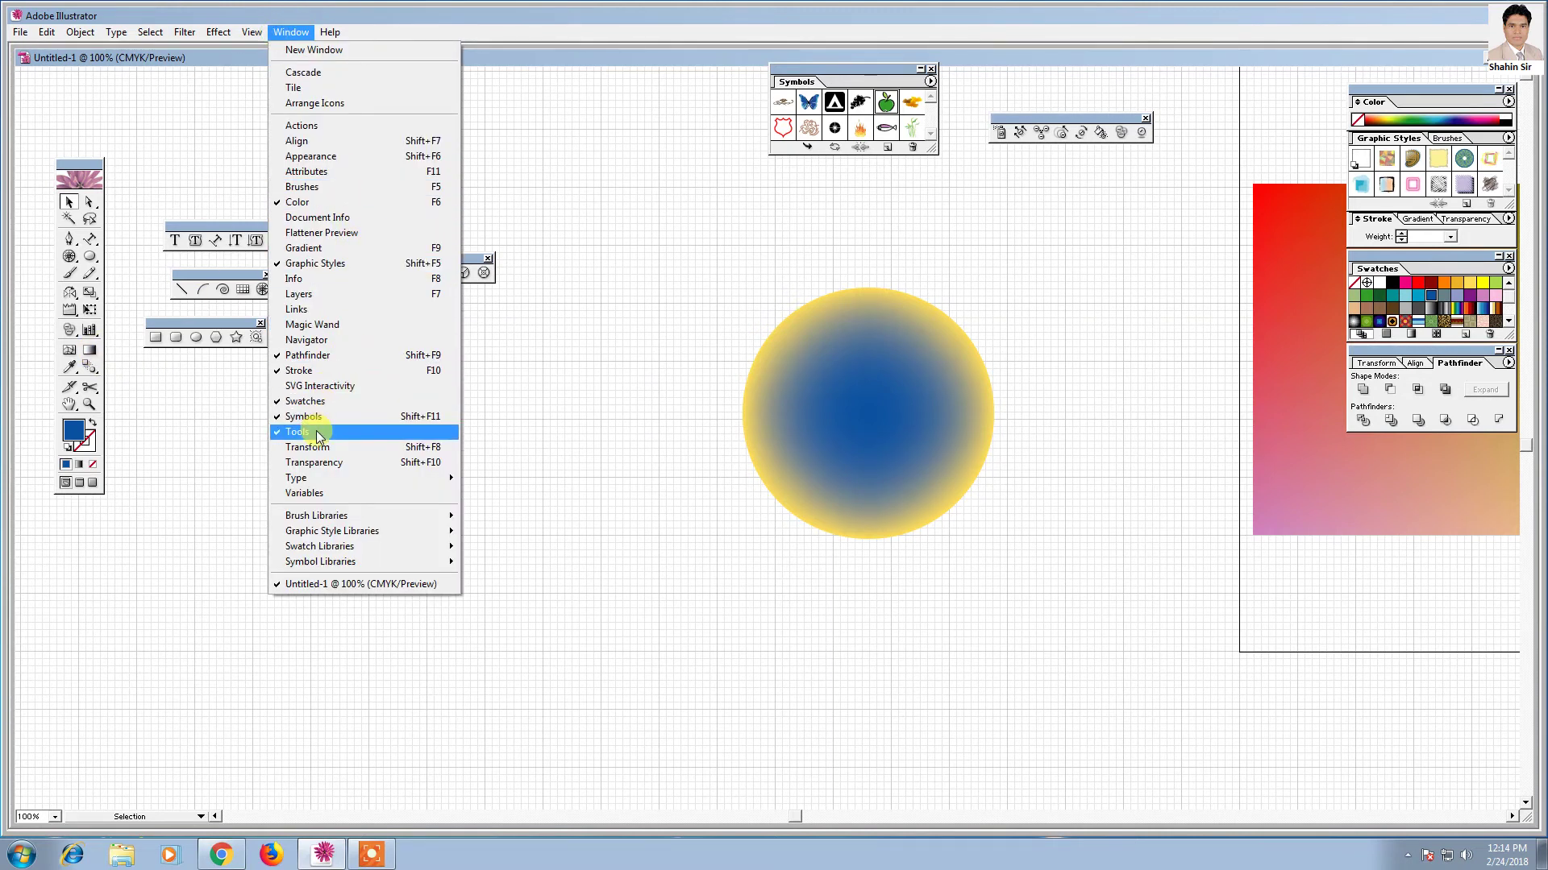
left_click(333, 250)
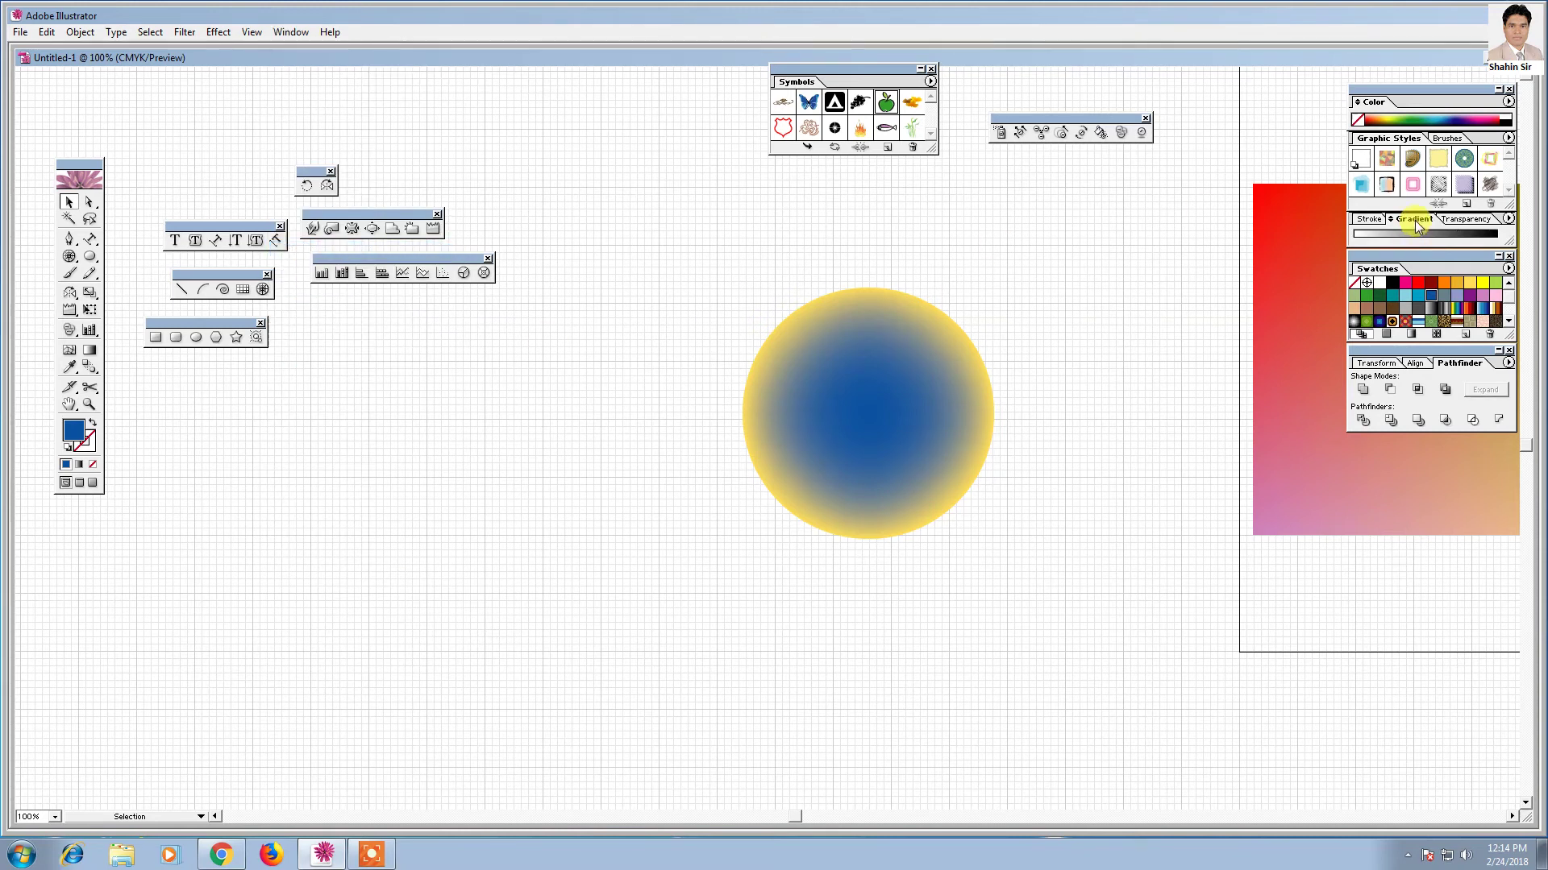
left_click_drag(1418, 226, 560, 98)
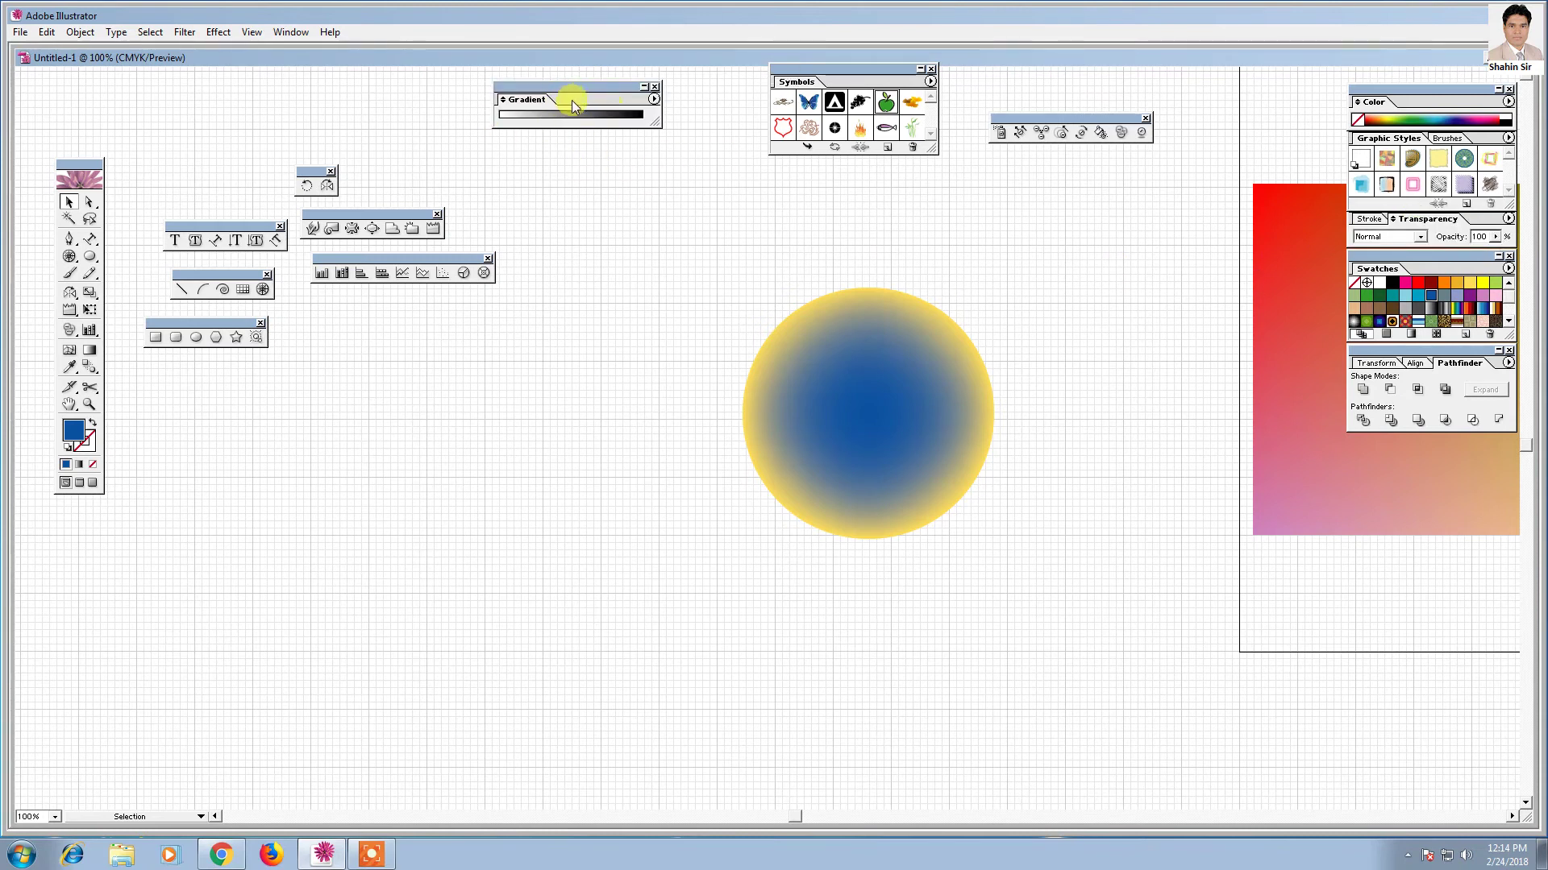
- Draw a large rectangle below and left of the circle
left_click_drag(491, 483, 591, 477)
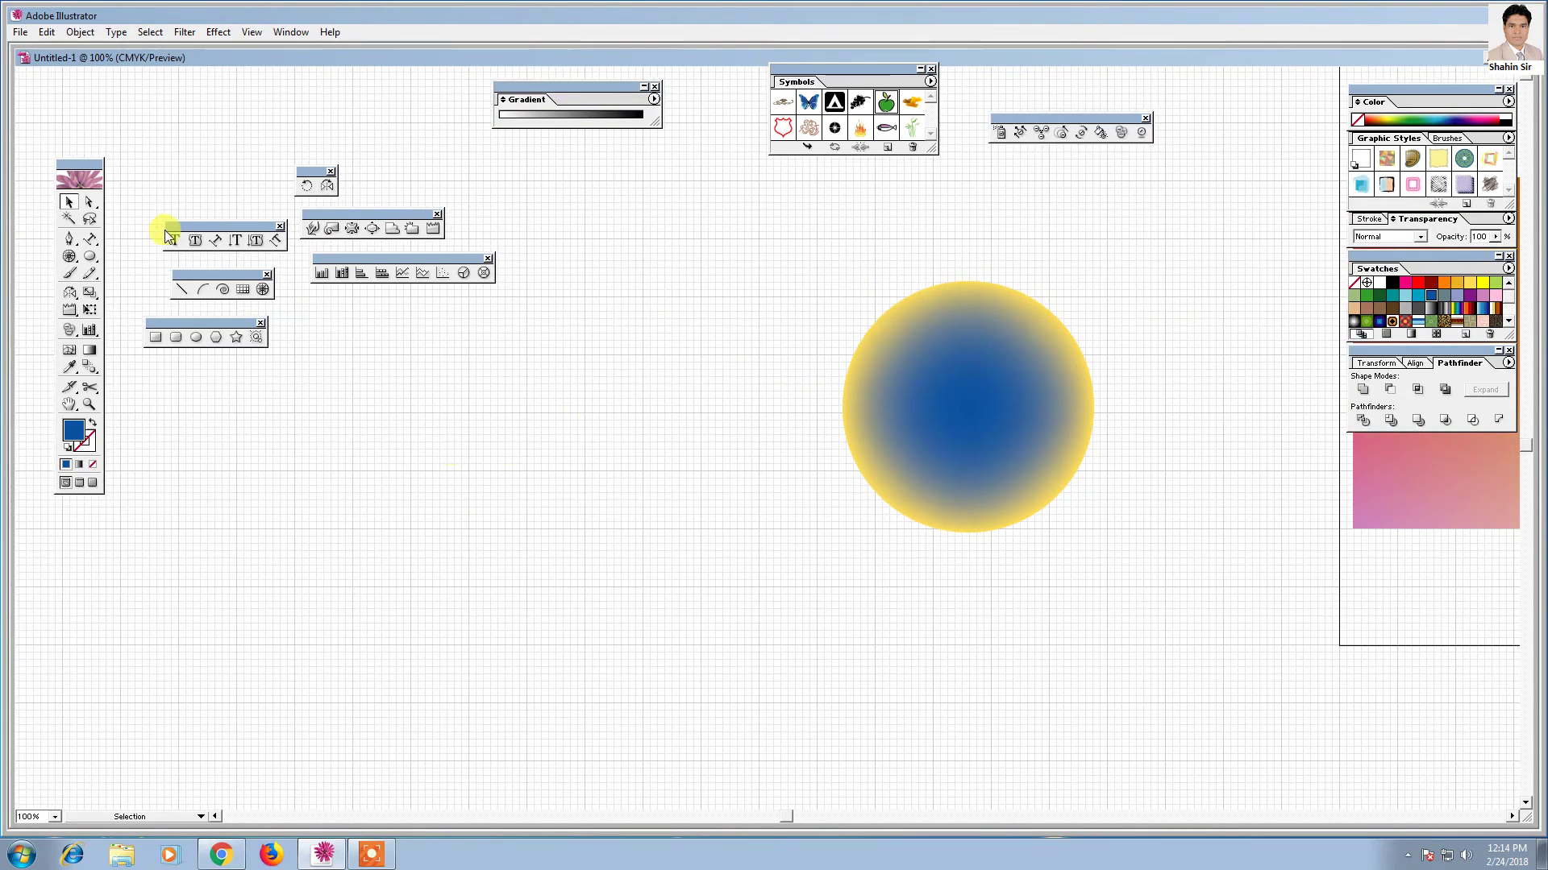
left_click_drag(90, 256, 108, 263)
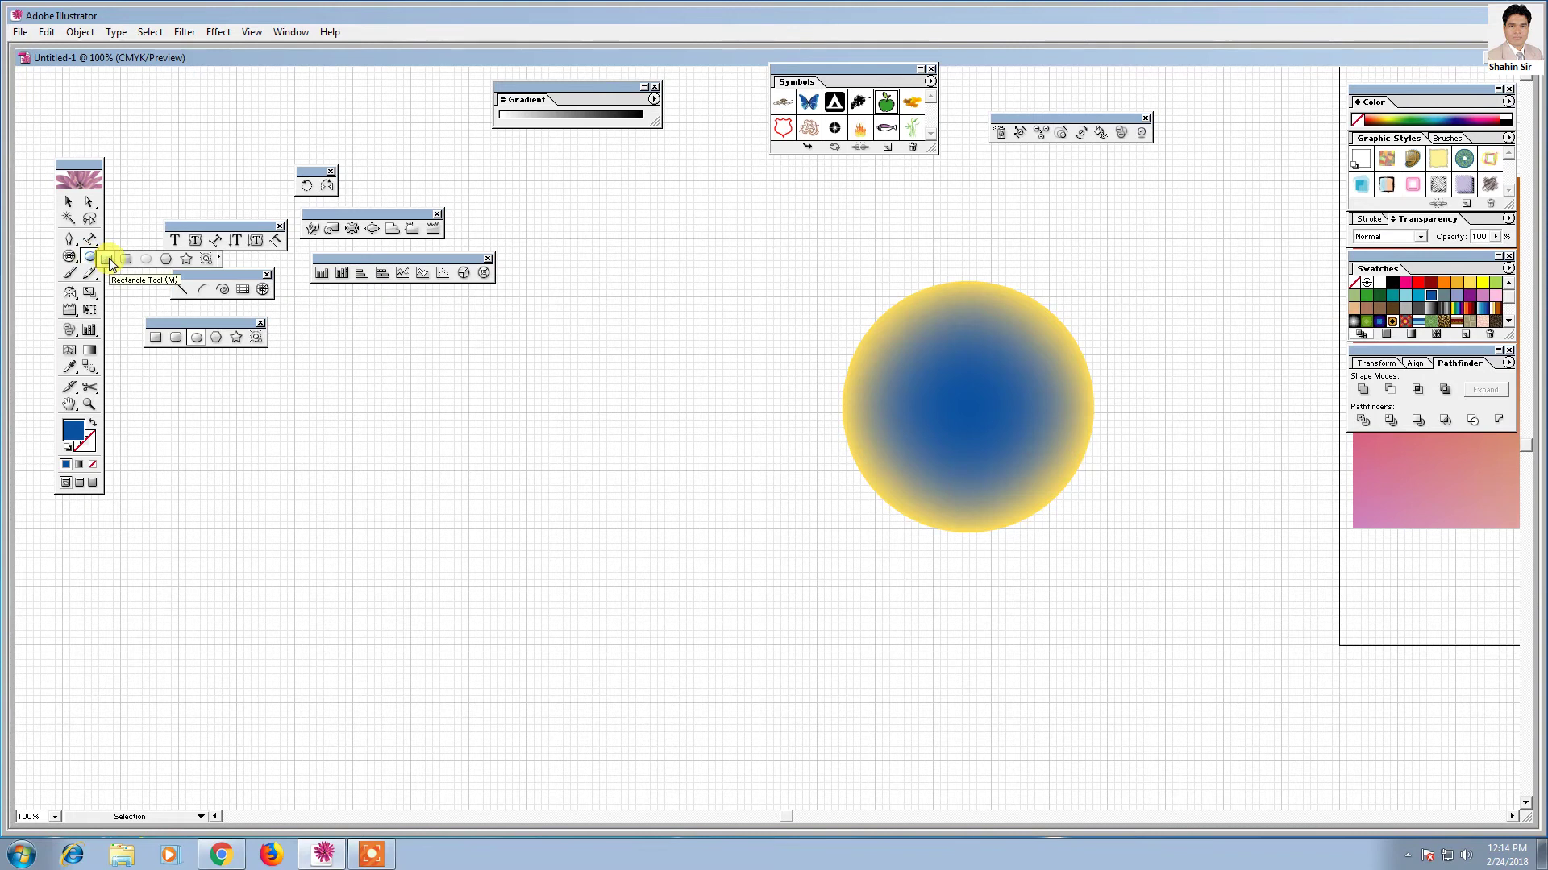
mouse_move(265, 389)
left_mouse_down()
mouse_move(728, 740)
mouse_move(712, 737)
left_mouse_up()
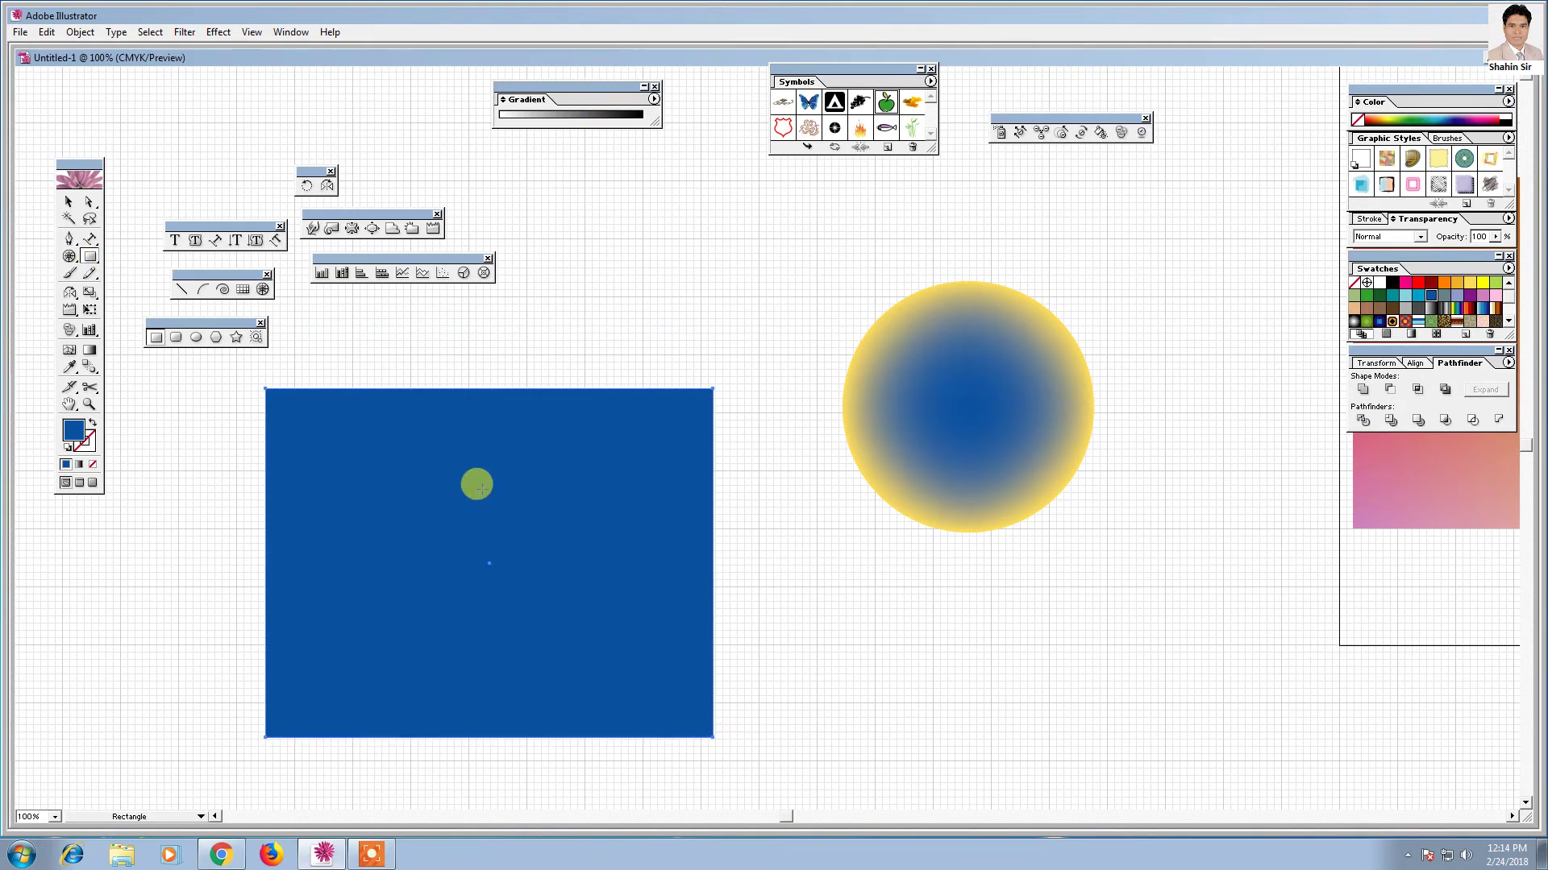
- Fill the rectangle with a linear gradient from blue on the left to red on the right
left_click(577, 114)
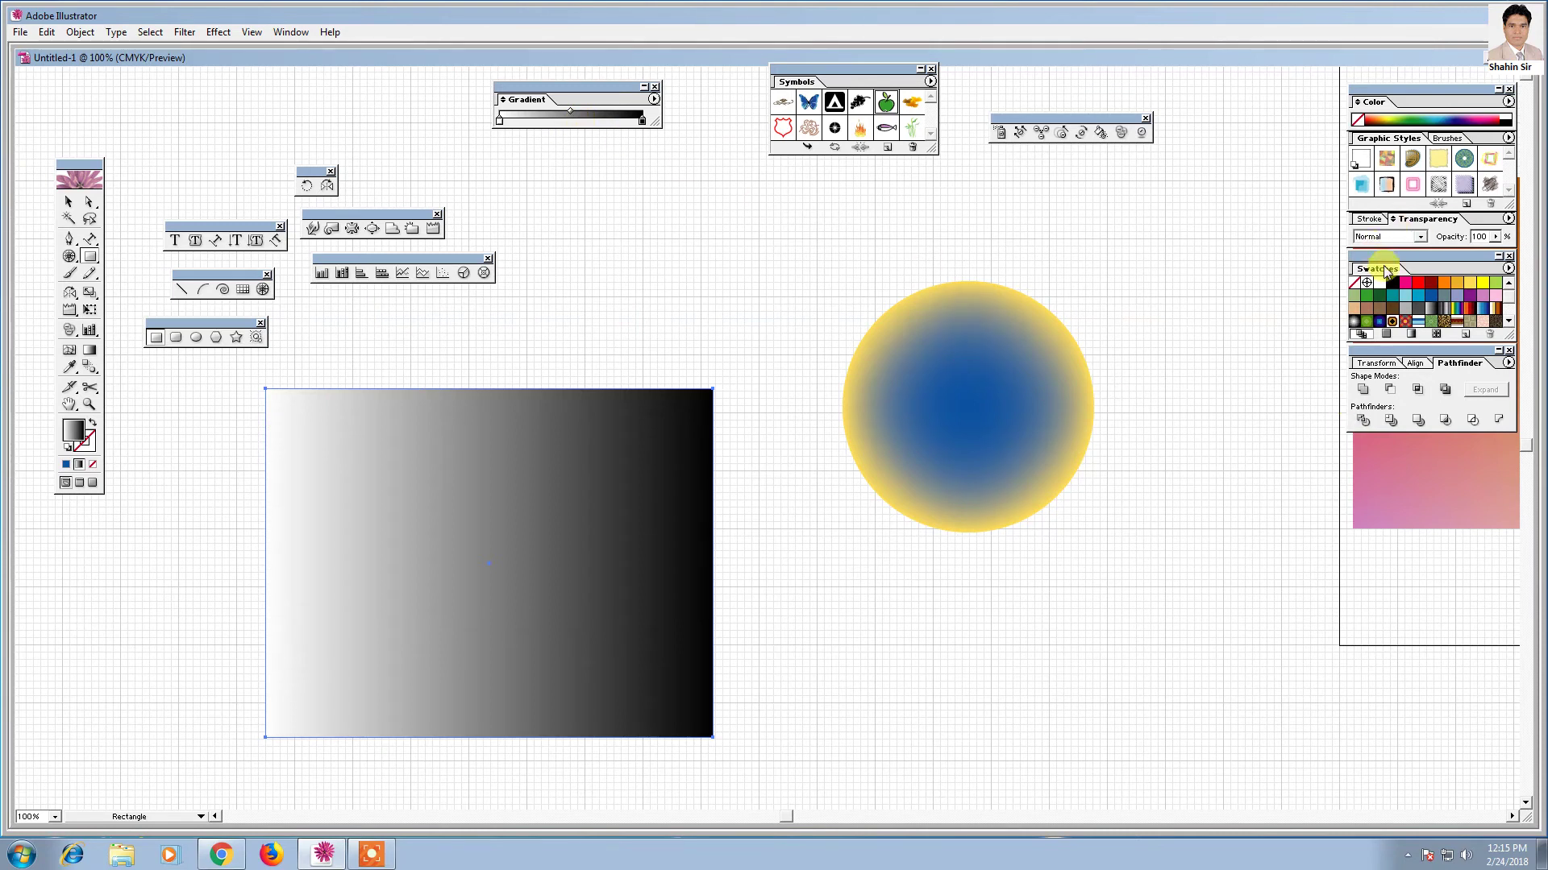
left_click_drag(1418, 289, 647, 127)
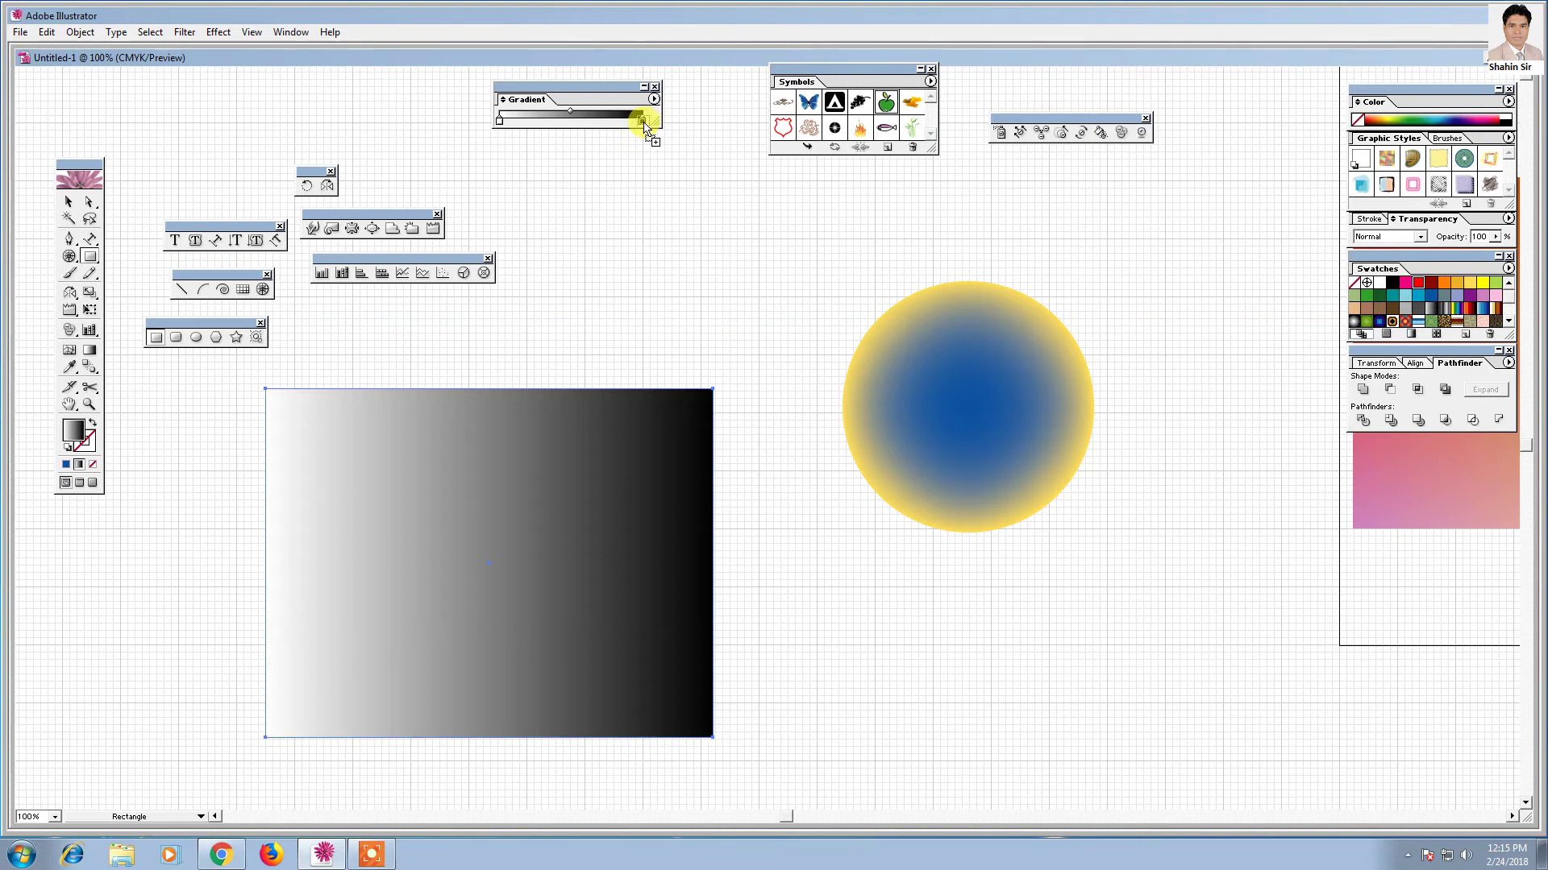
mouse_move(1431, 295)
left_mouse_down()
mouse_move(899, 55)
mouse_move(498, 136)
left_mouse_up()
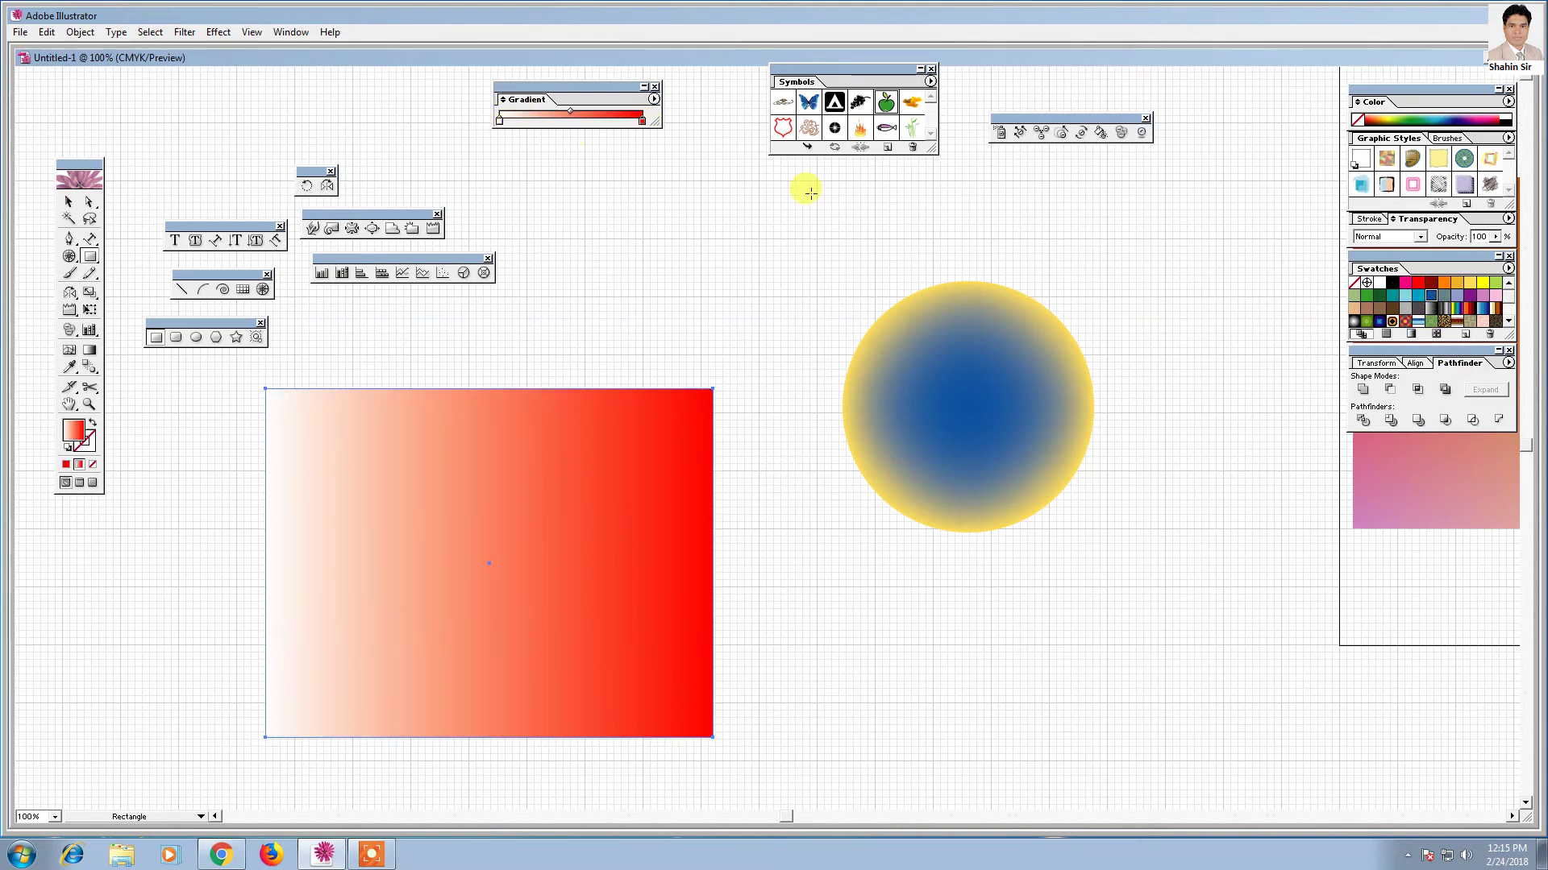
left_click_drag(1431, 297, 498, 121)
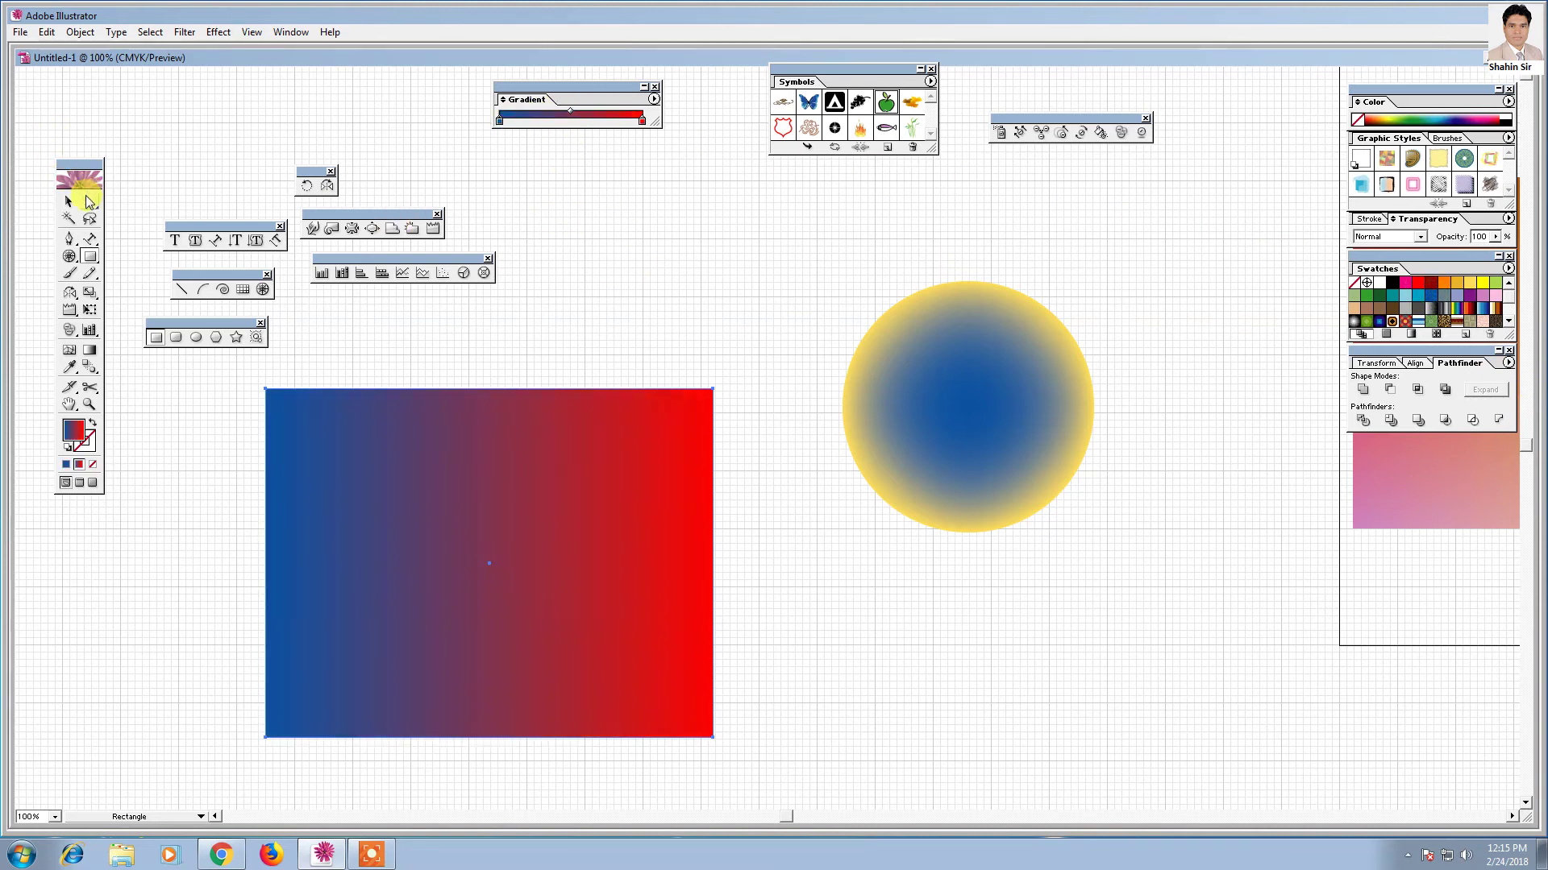
- Move the gradient rectangle slightly up and to the right
left_click(68, 201)
left_click(652, 309)
left_click_drag(567, 482, 589, 428)
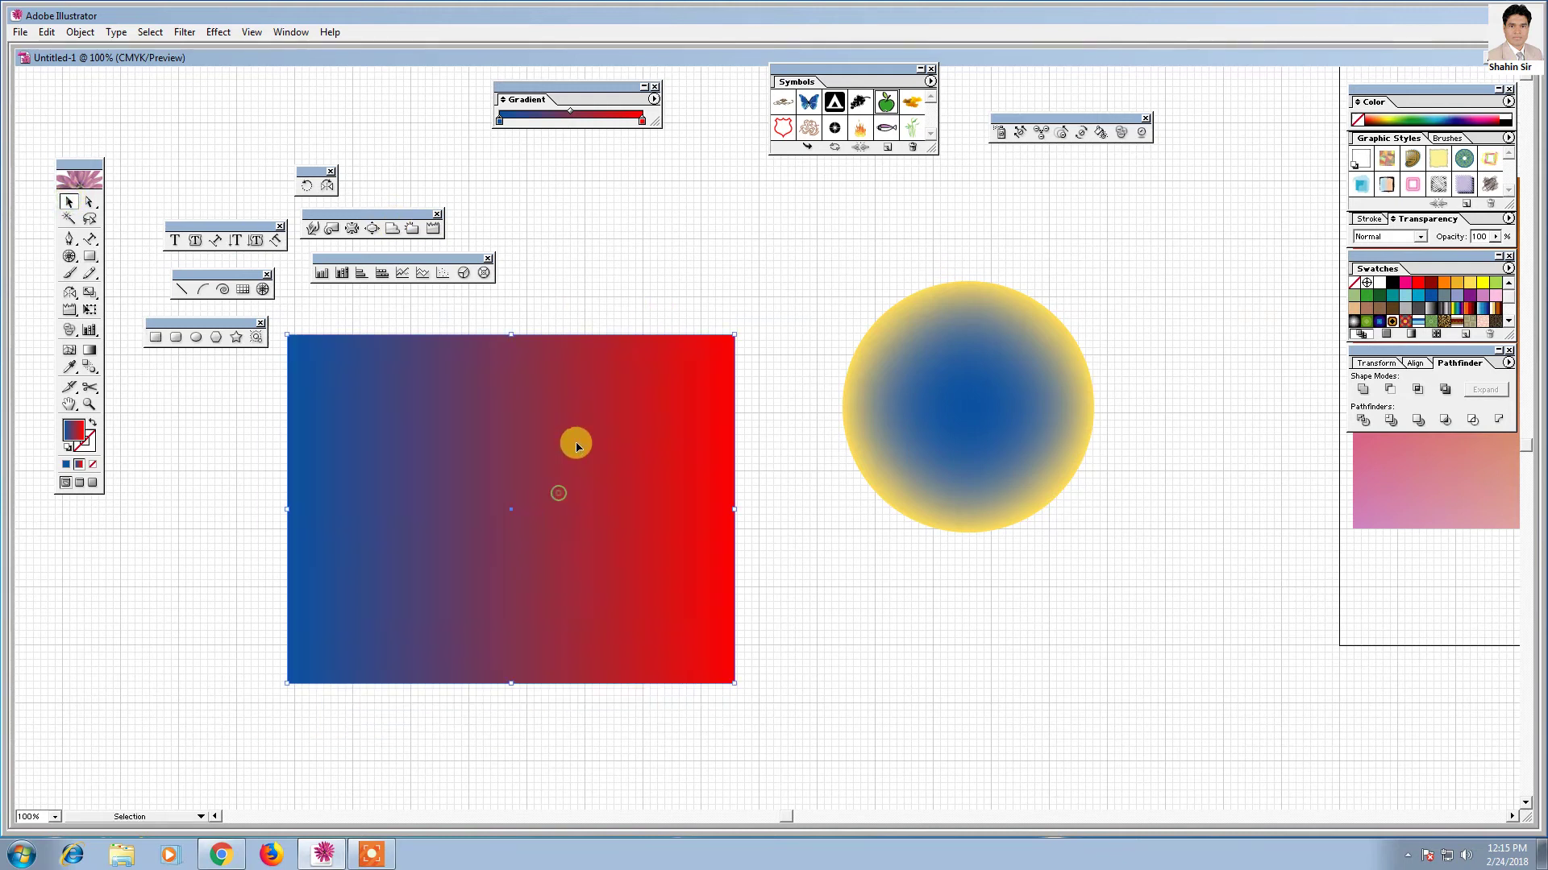
- Expand the Gradient panel's options and switch the rectangle's gradient type to Radial
double_click(532, 100)
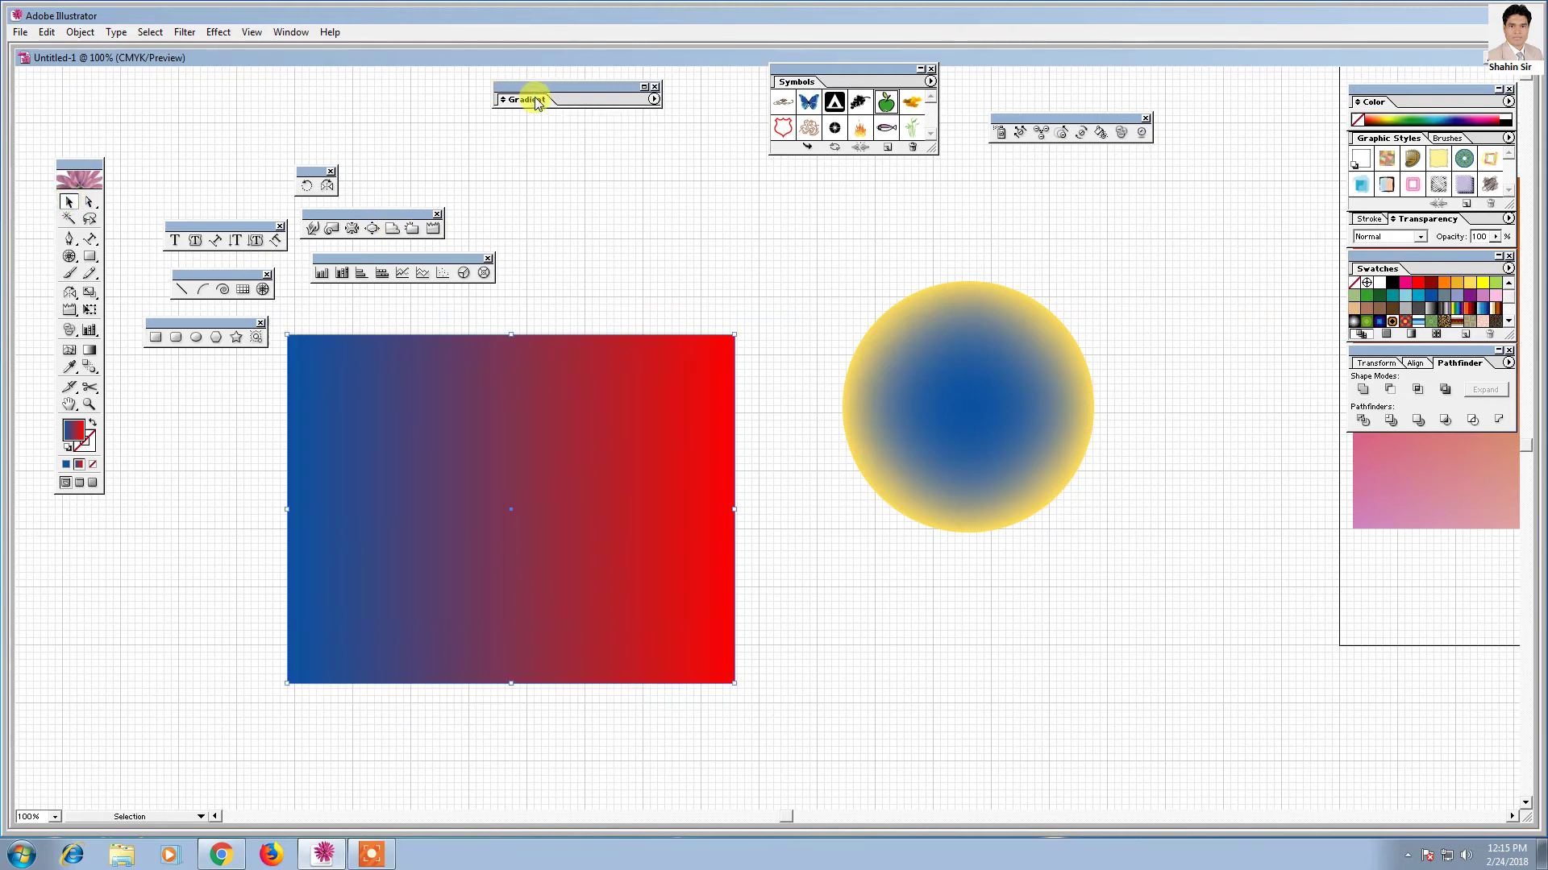
double_click(536, 101)
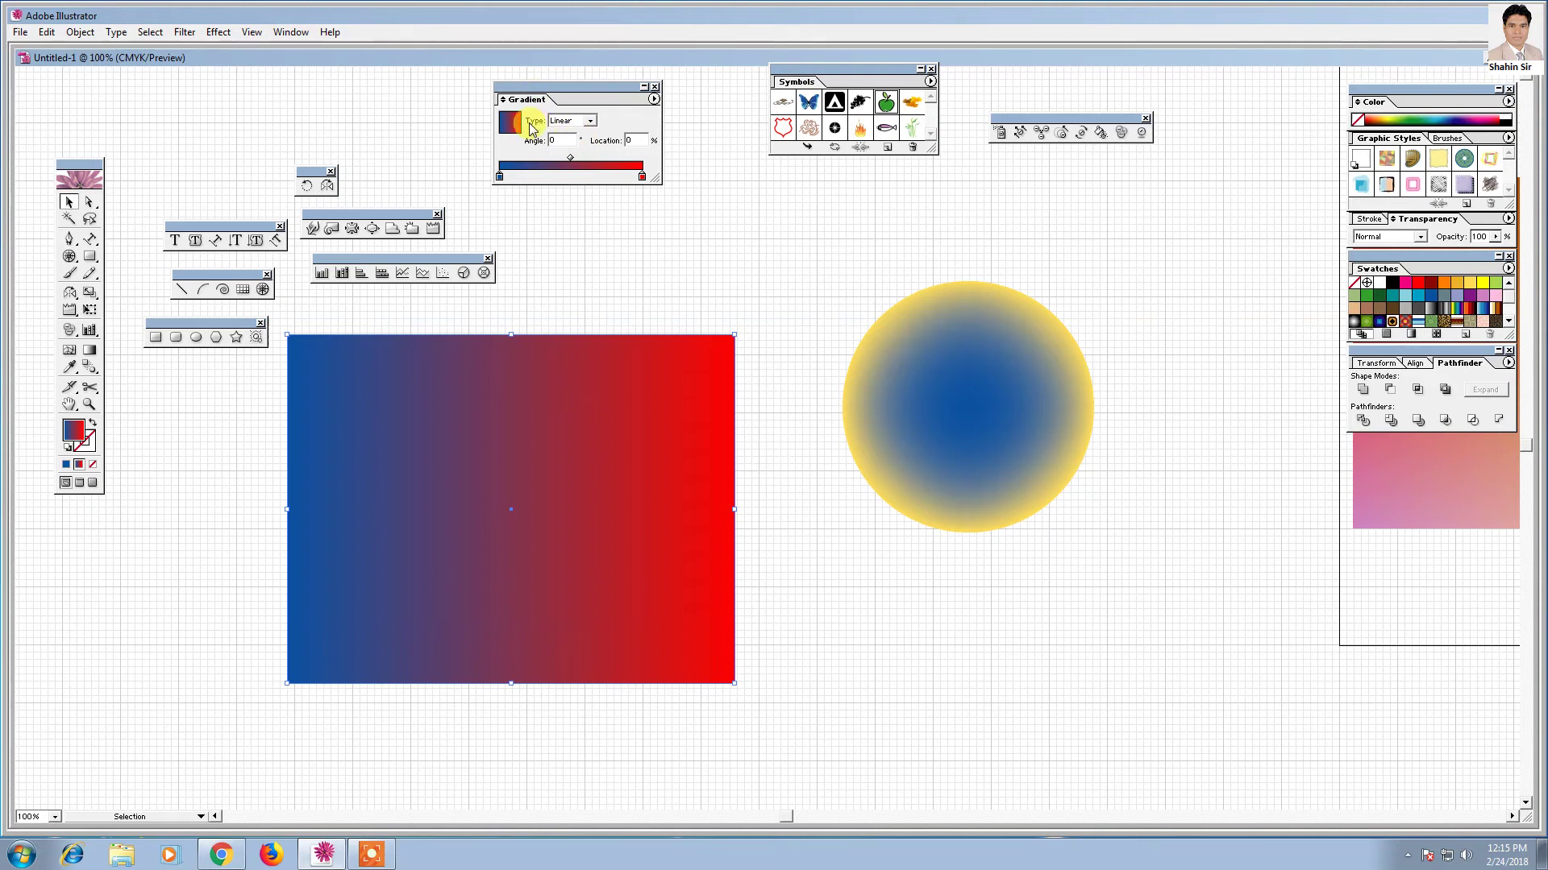
left_click(590, 123)
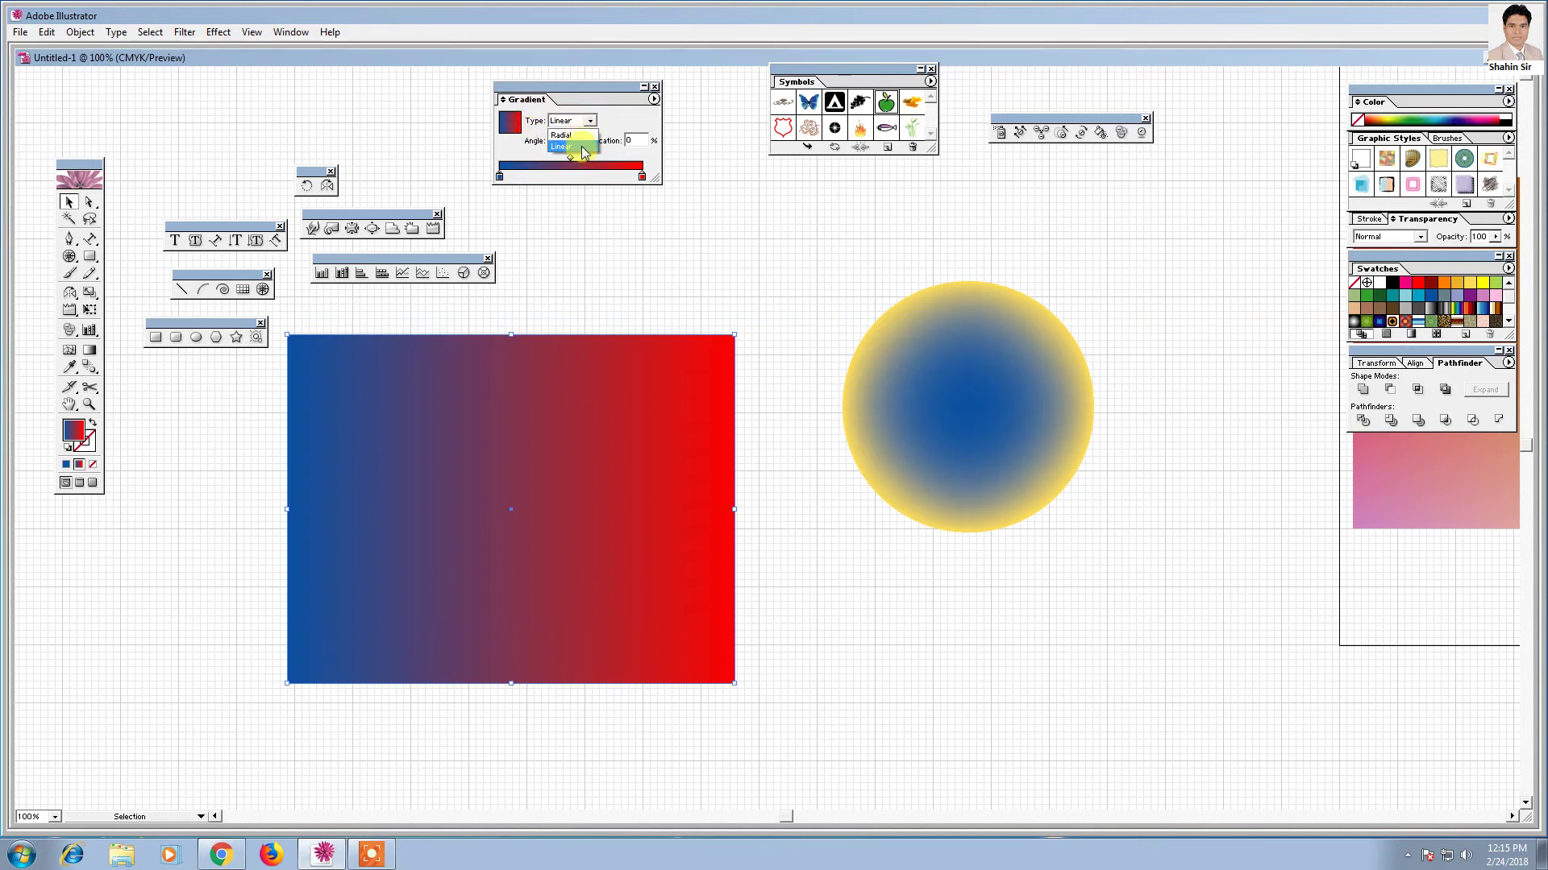
left_click(574, 145)
left_click(586, 135)
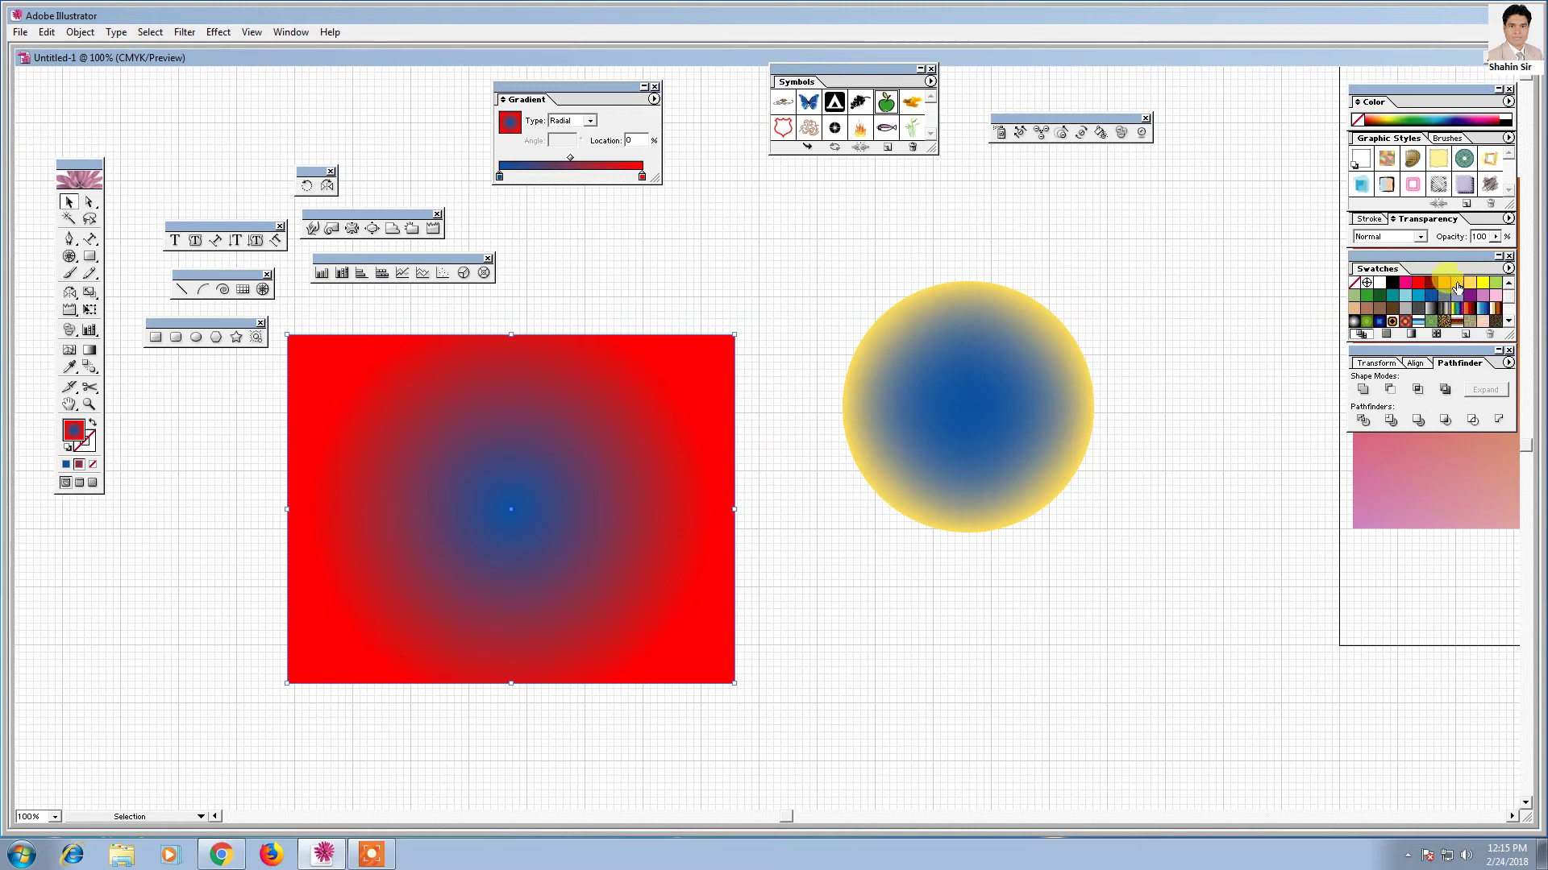
- Add yellow and yellow-green (27.53%) stops, then set the gradient type back to Linear
mouse_move(1469, 283)
left_mouse_down()
mouse_move(808, 151)
mouse_move(615, 173)
left_mouse_up()
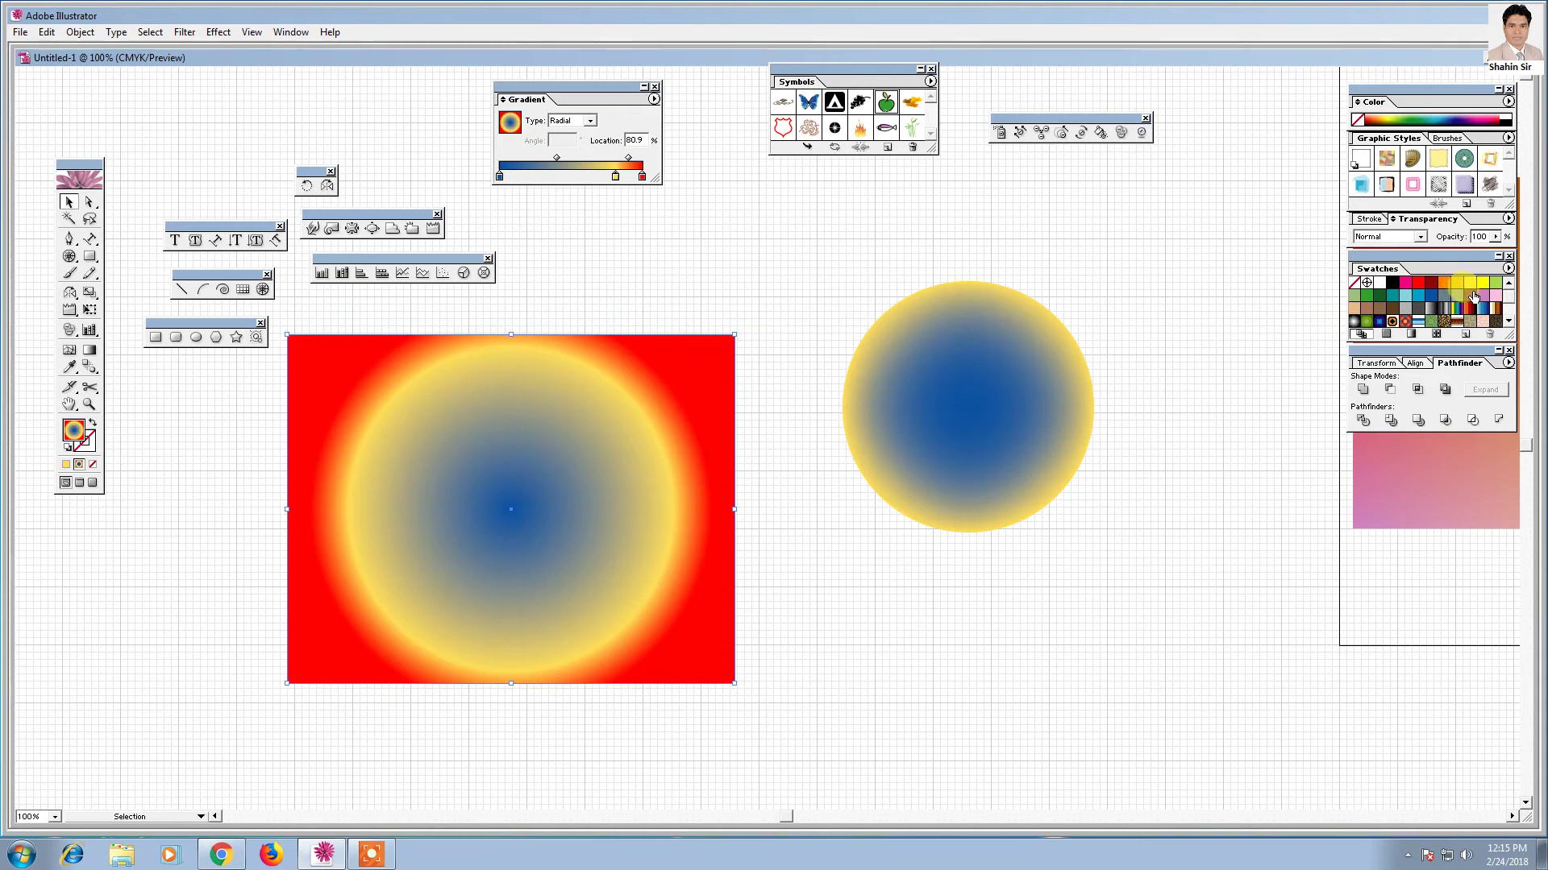
left_click_drag(1493, 283, 538, 176)
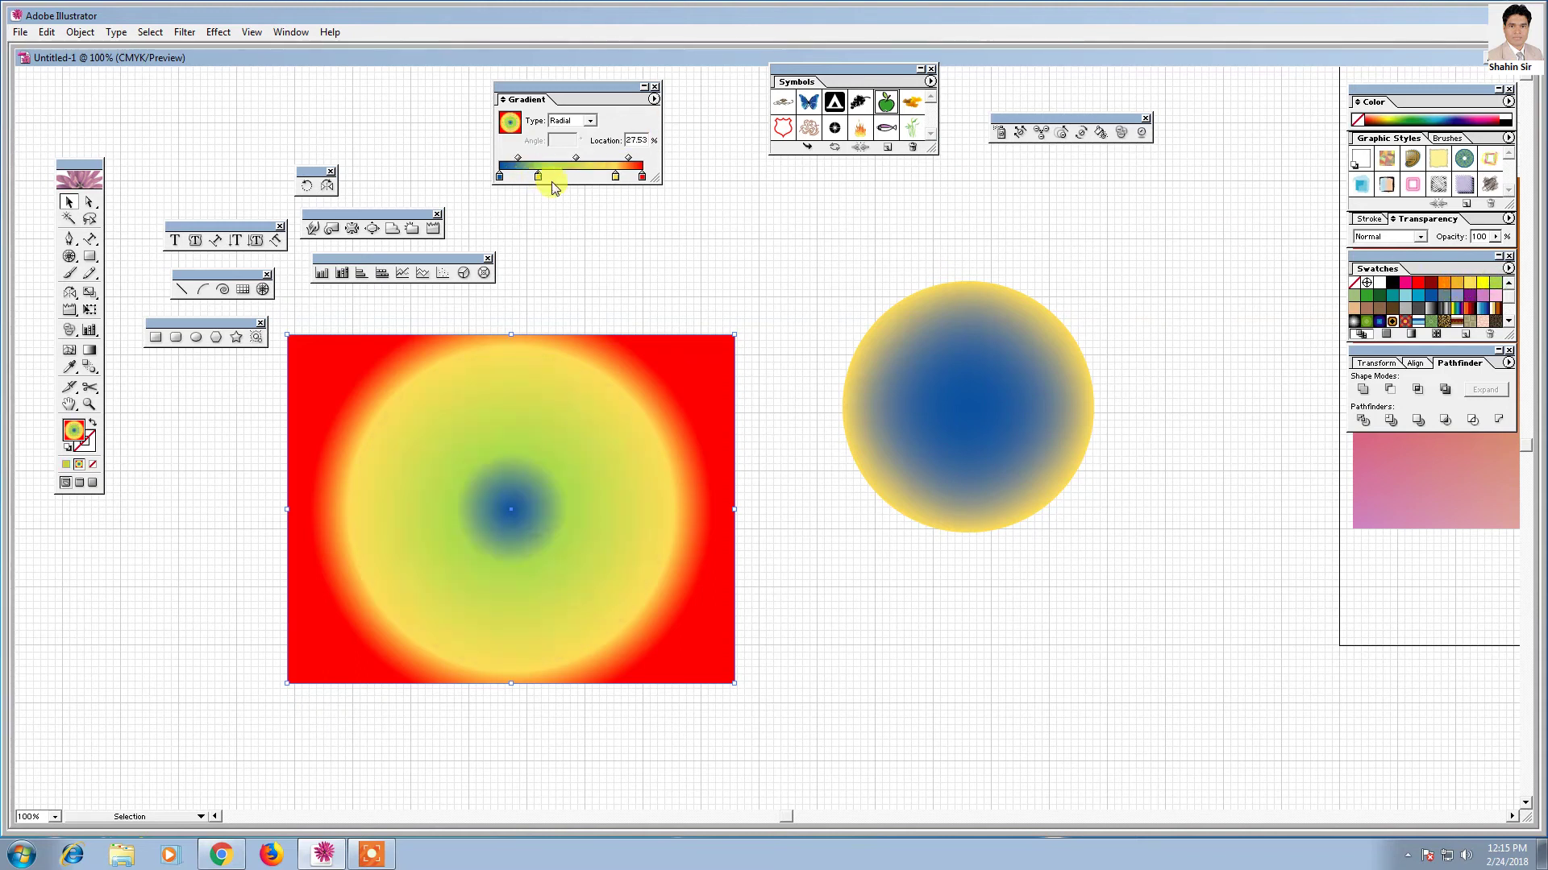
left_click(584, 121)
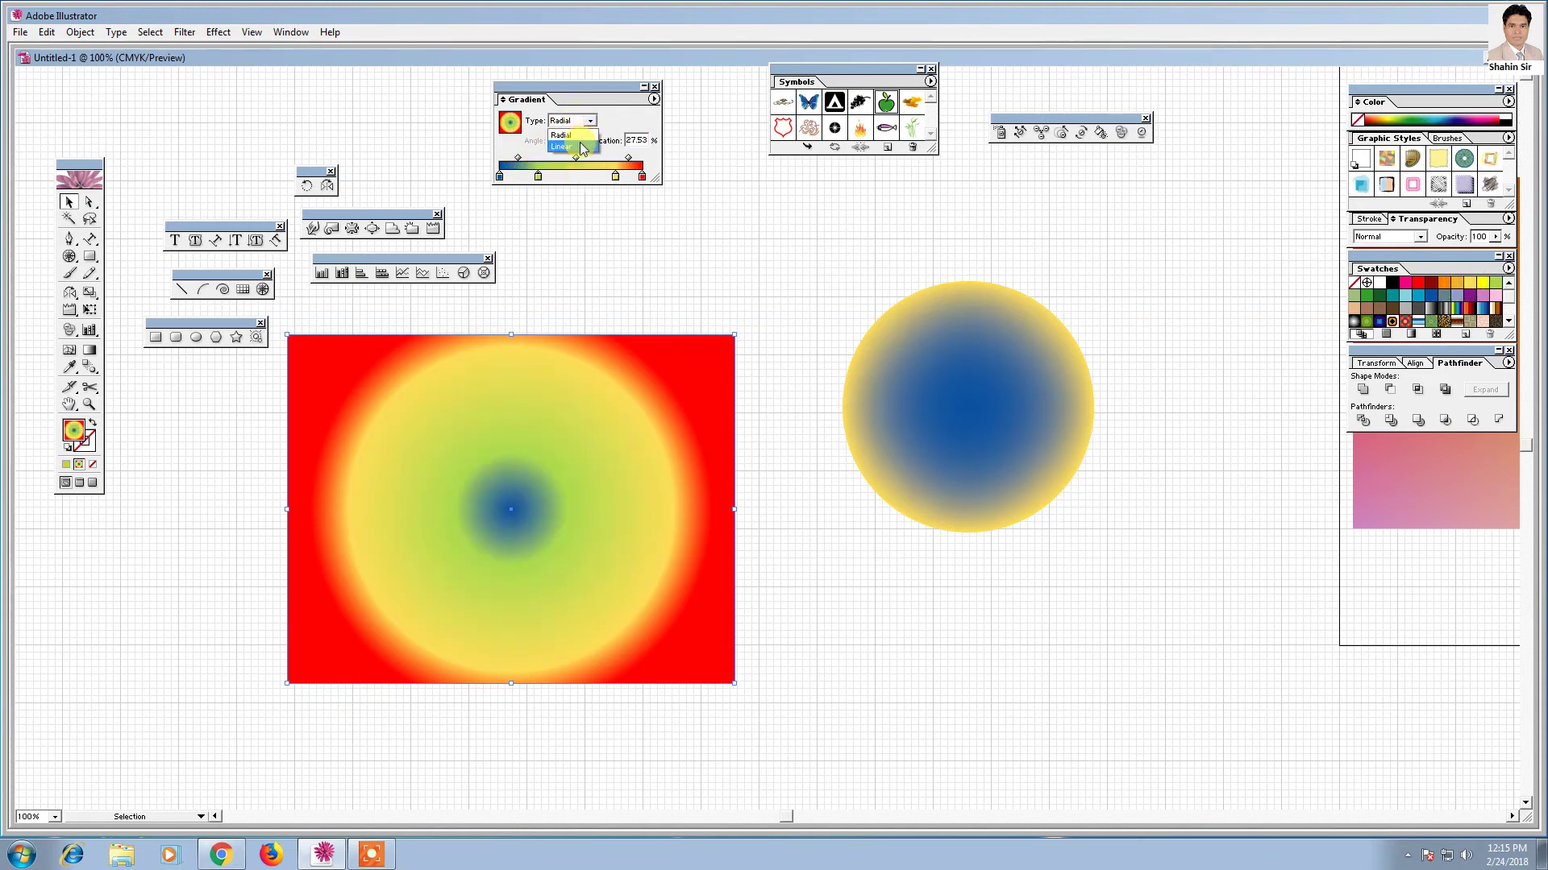
left_click(583, 148)
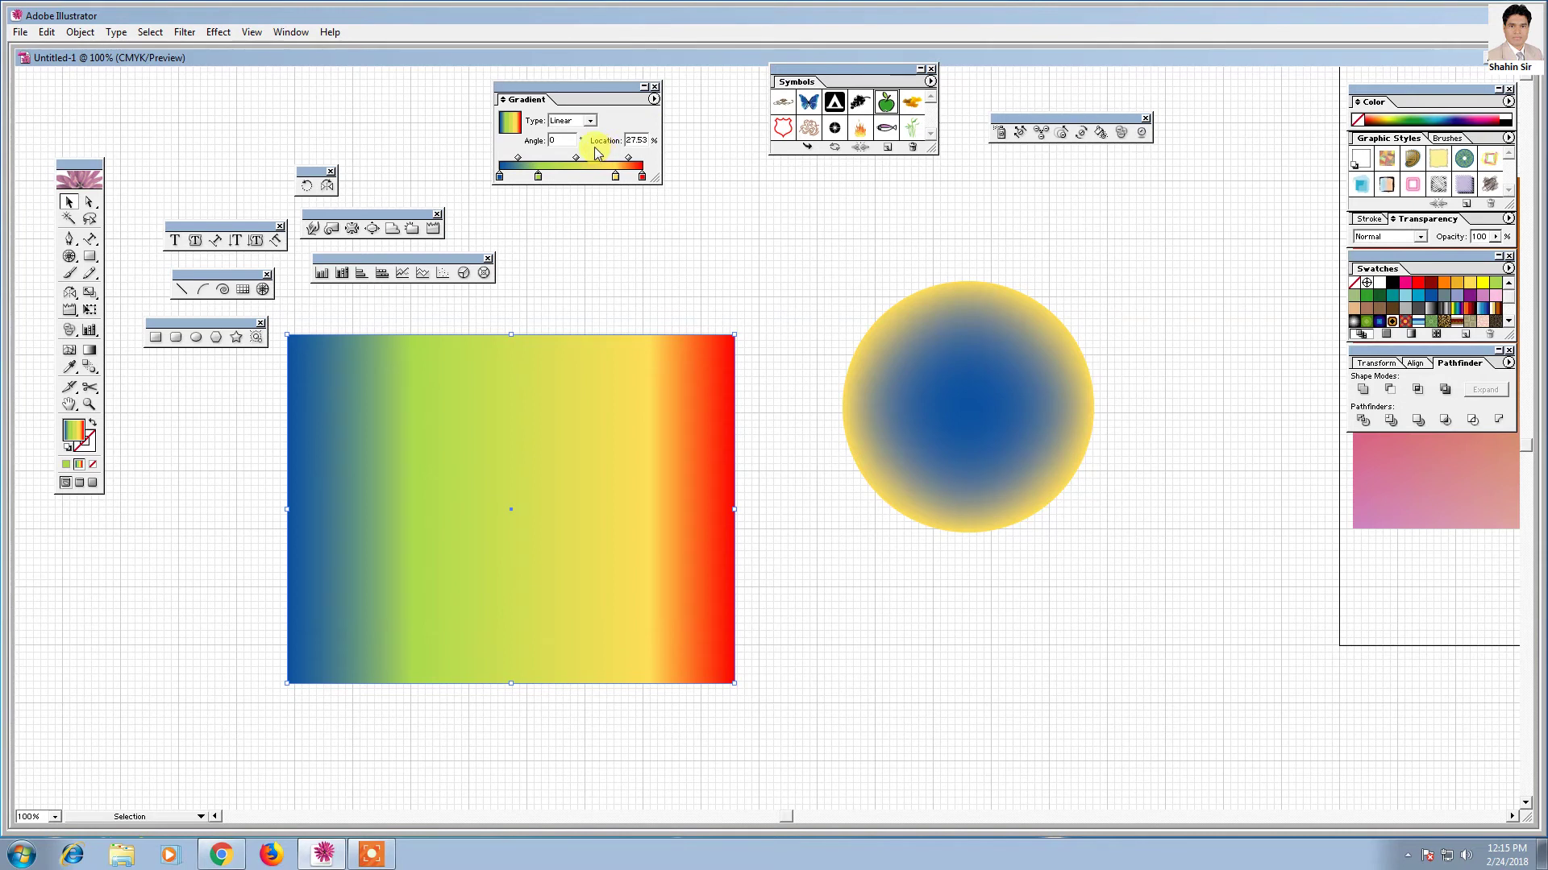
- Redirect the gradient with the Gradient Tool to run vertically top to bottom, about -90°
left_click(91, 350)
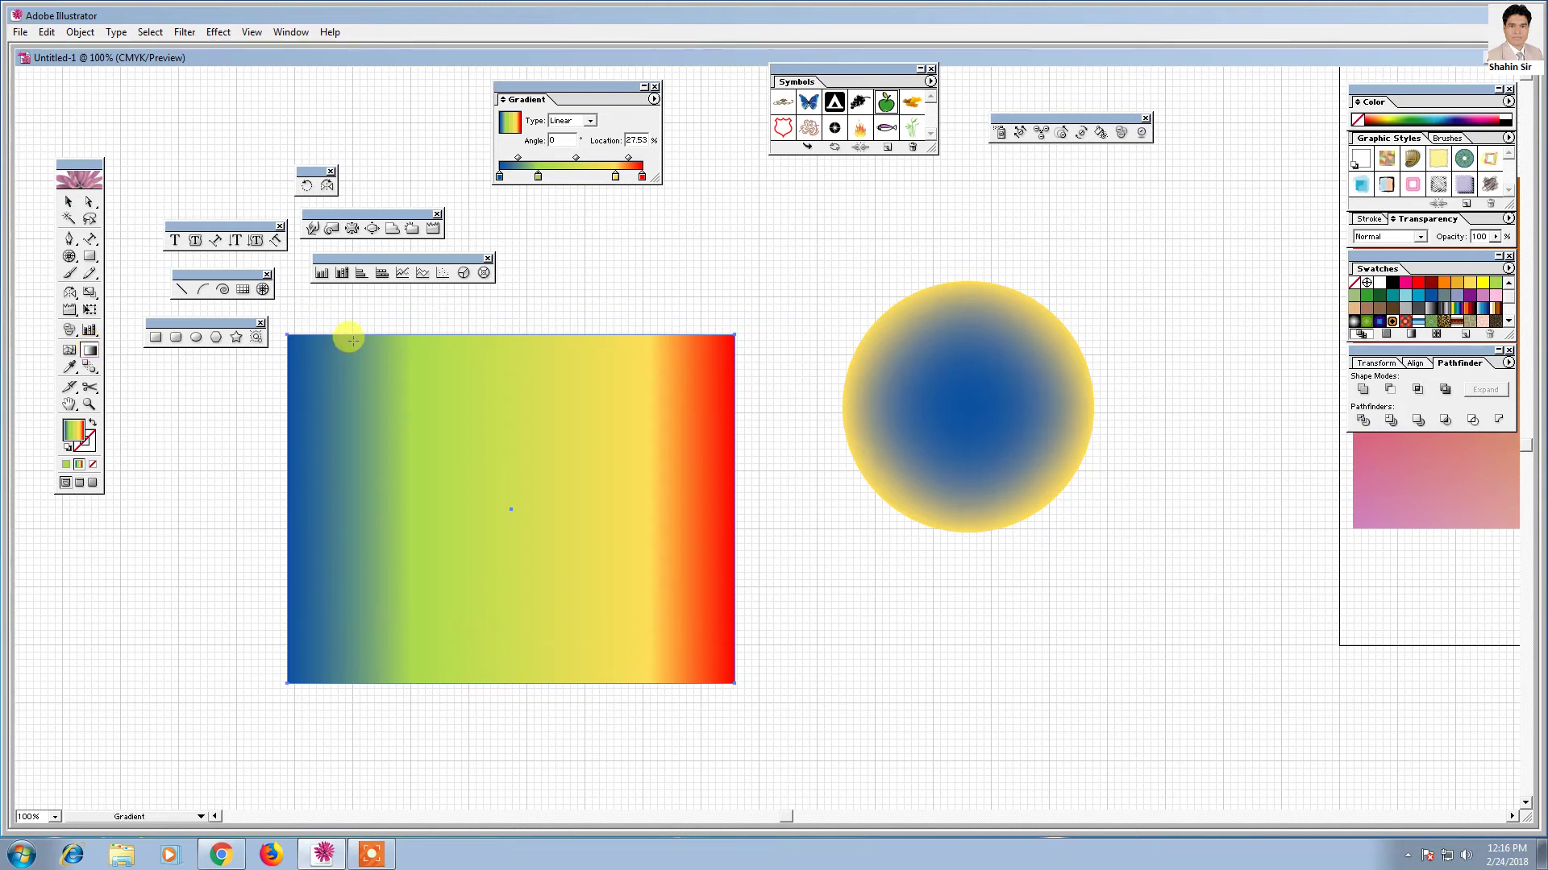
left_click_drag(288, 325, 779, 706)
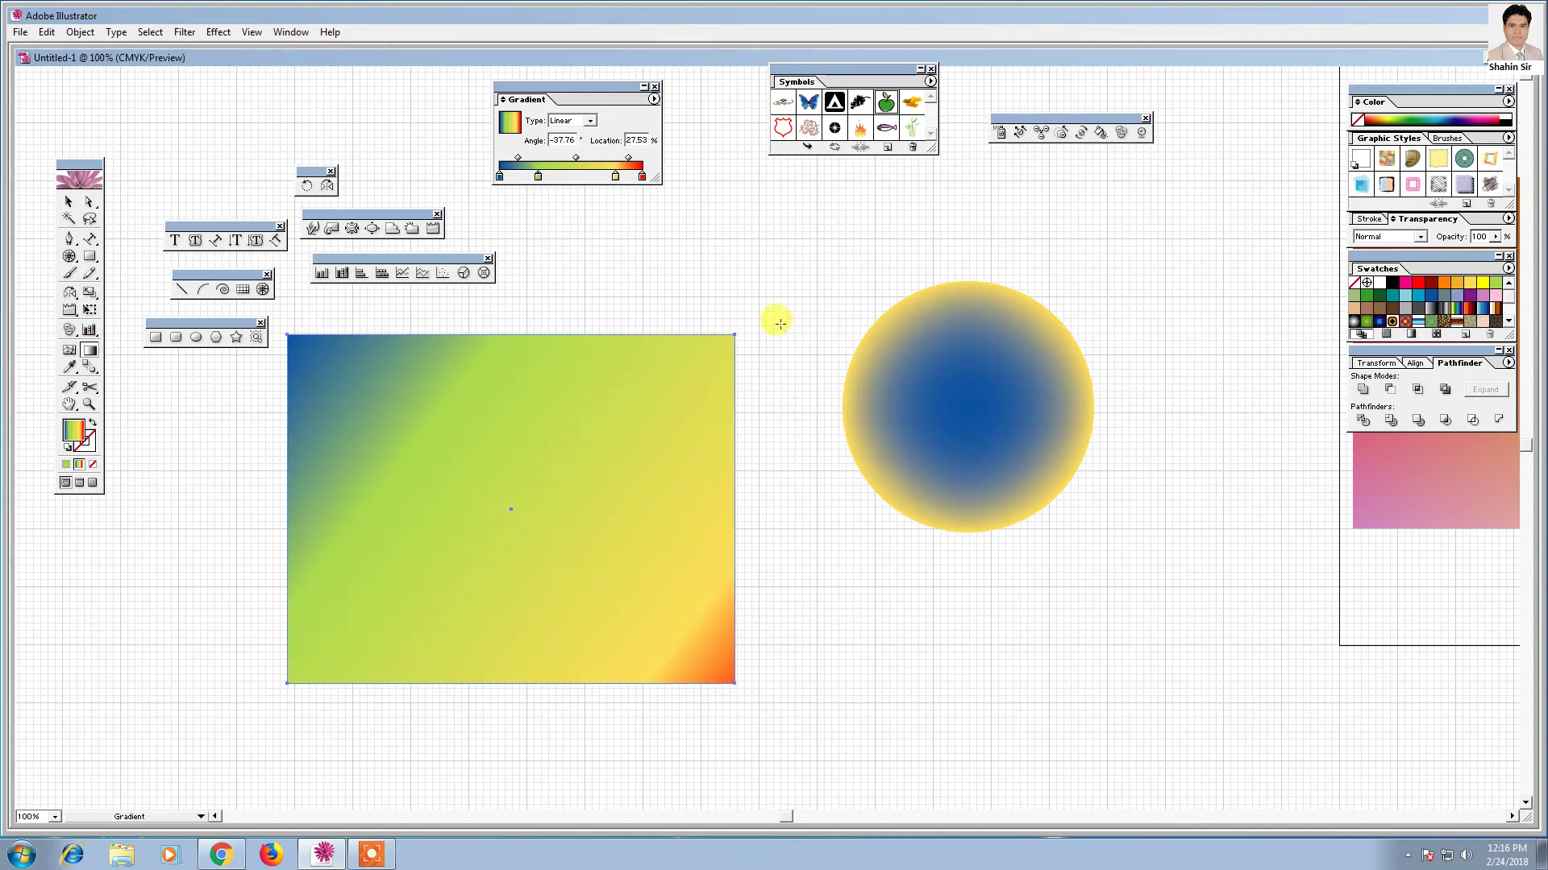
mouse_move(779, 324)
left_mouse_down()
mouse_move(295, 718)
mouse_move(263, 691)
left_mouse_up()
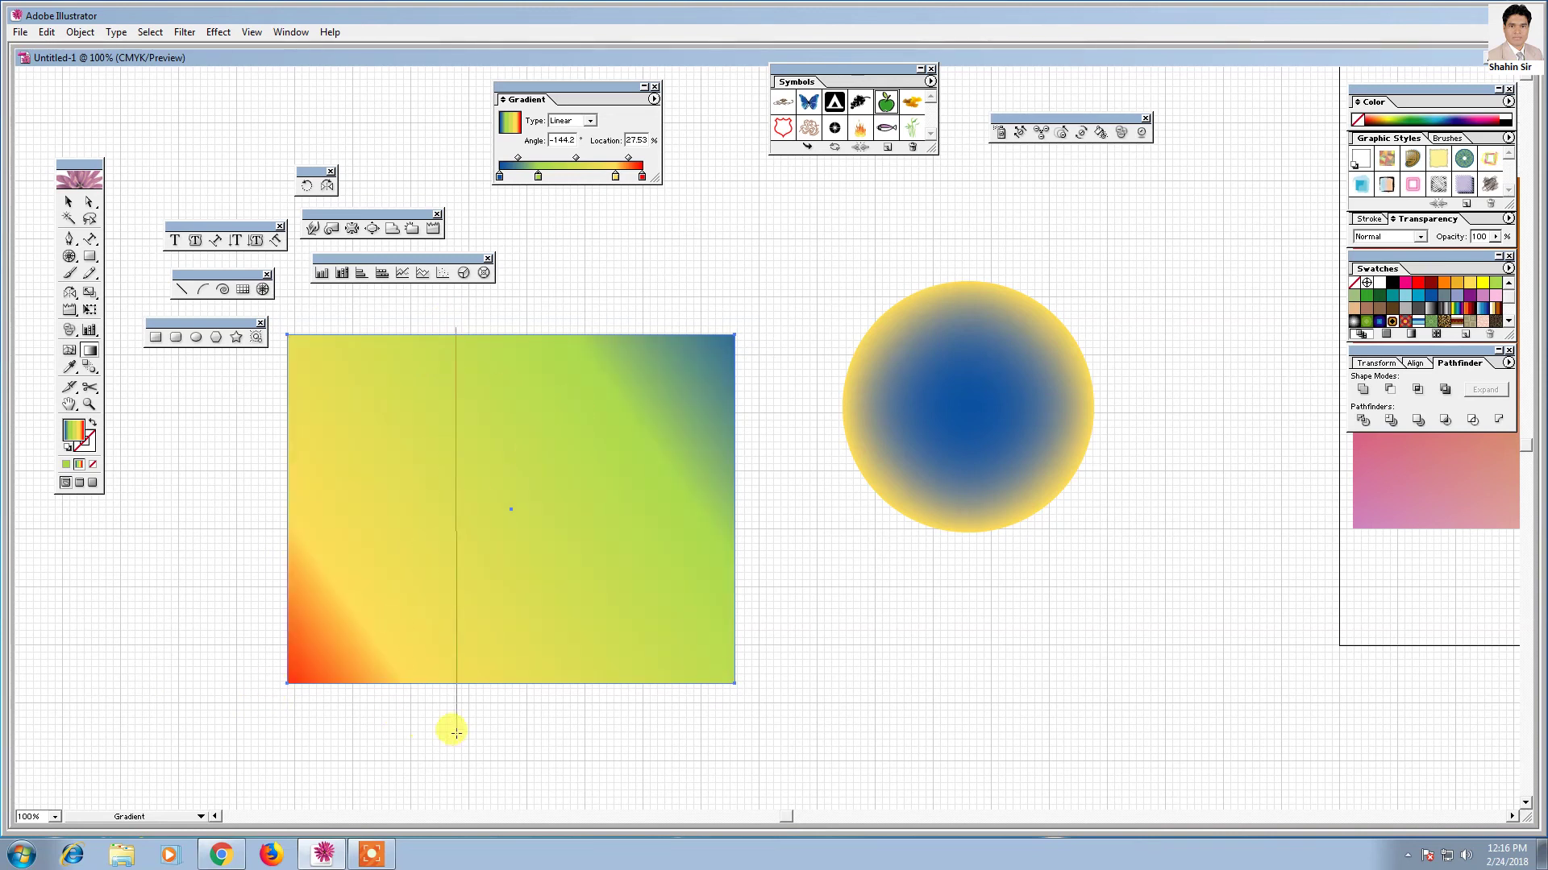
left_click_drag(449, 318, 448, 725)
left_click(68, 201)
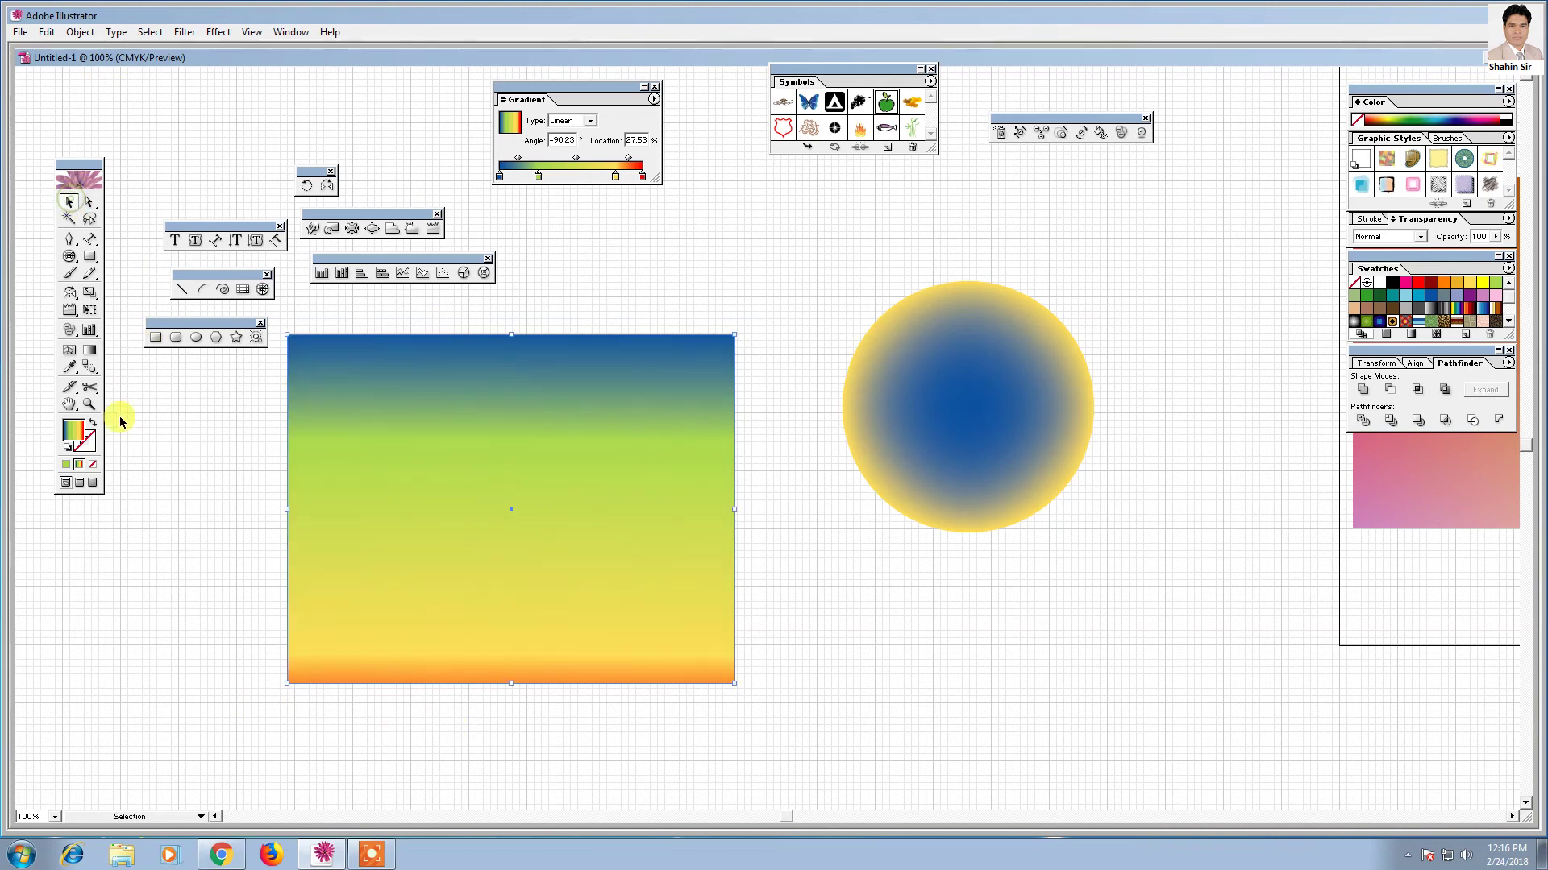
left_click(121, 427)
left_click_drag(212, 494, 347, 556)
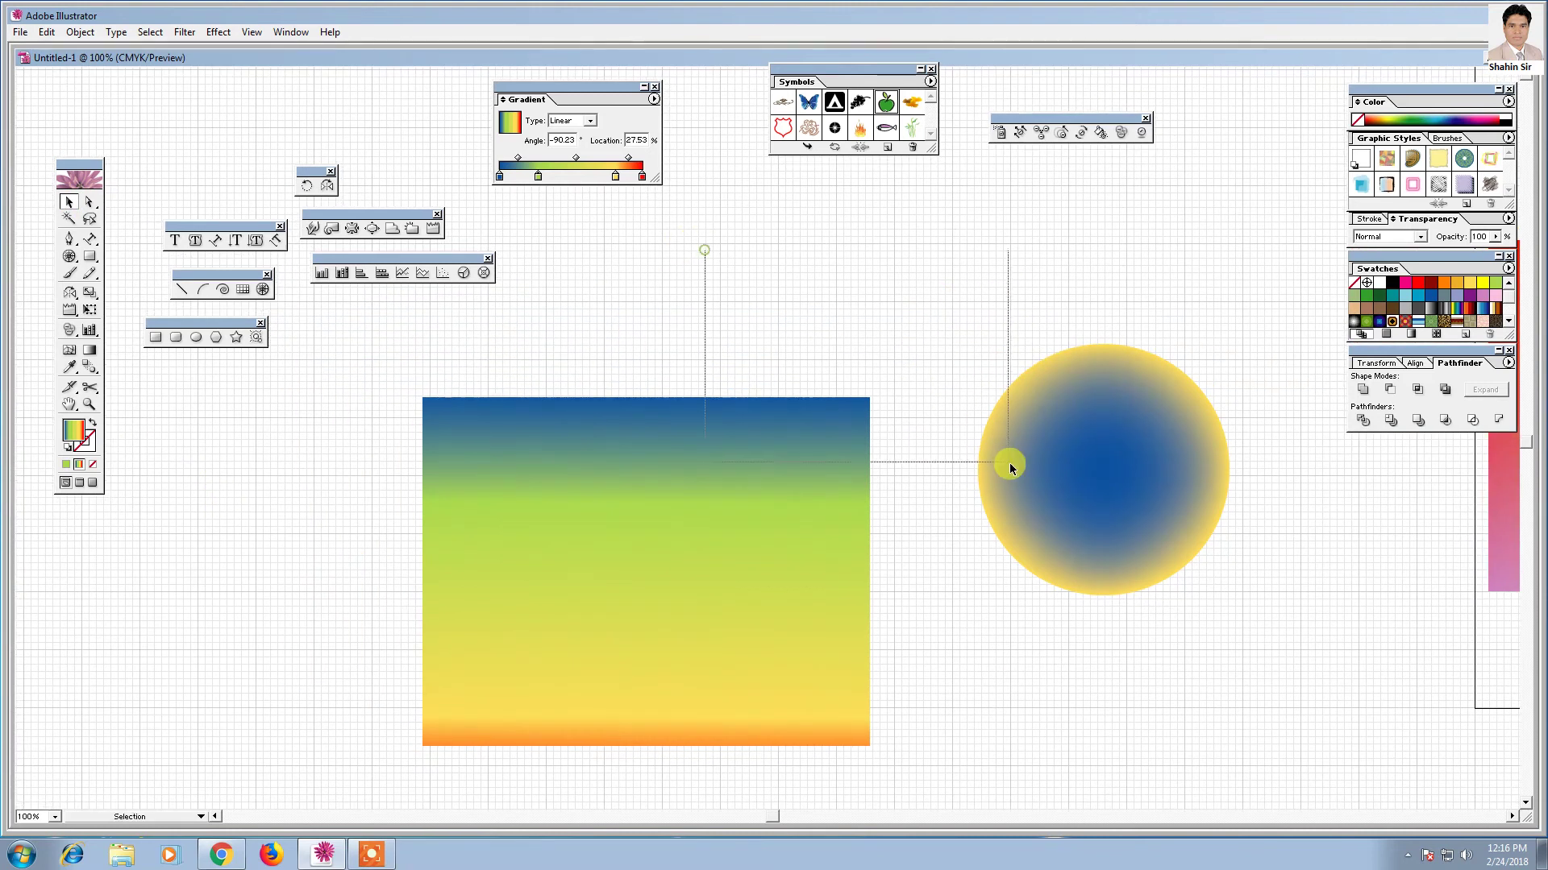
- Delete the gradient rectangle and the circle, leaving an empty canvas viewed at 200%
key("Delete")
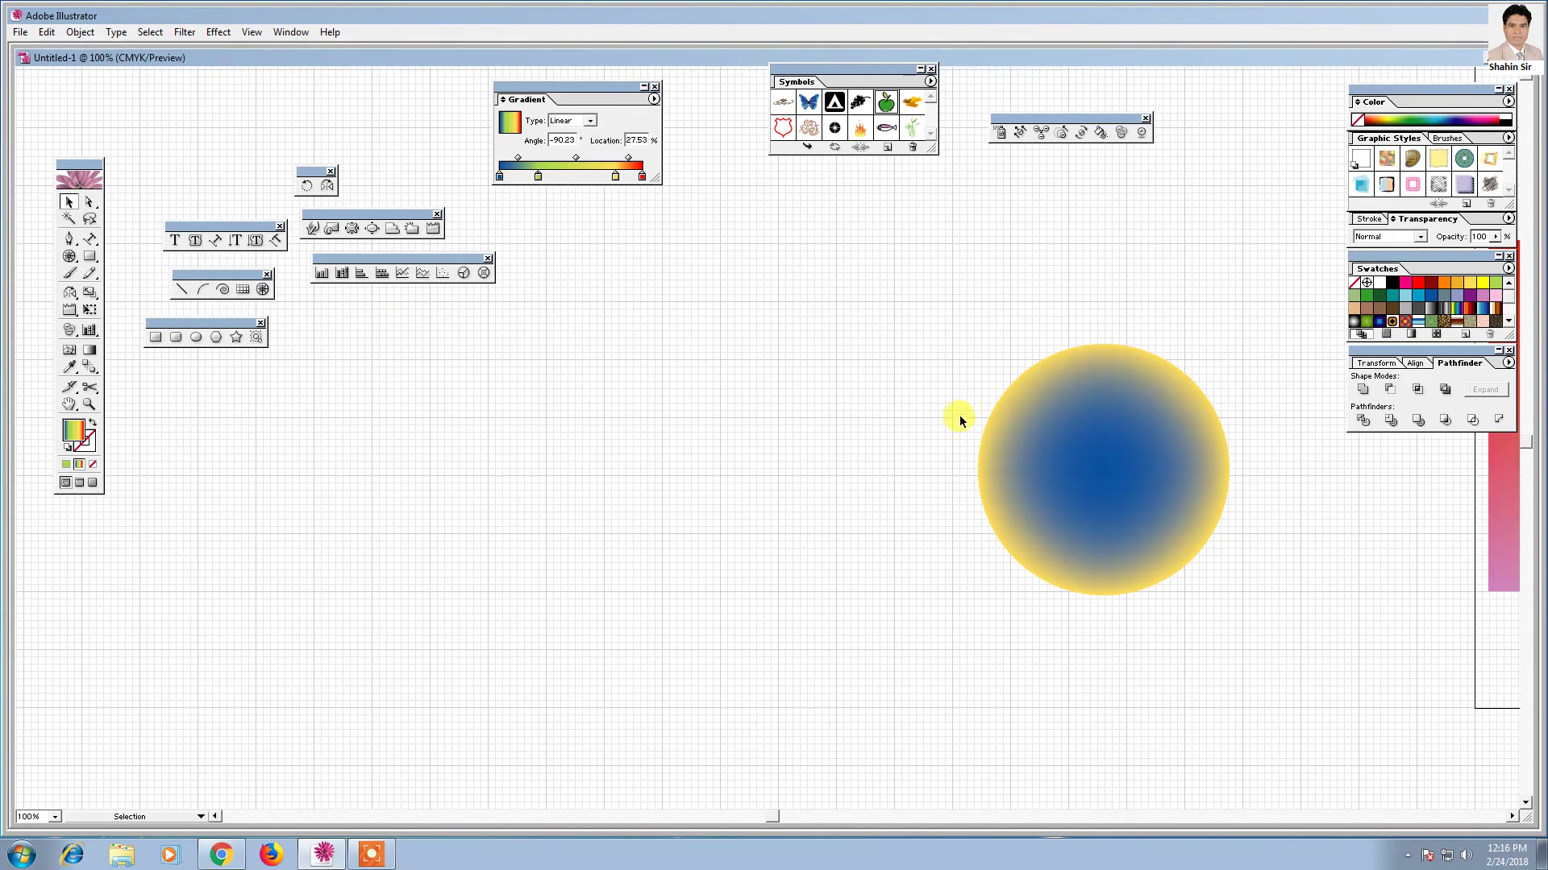
key("ctrl+a")
key("Delete")
mouse_move(1202, 501)
left_mouse_down()
mouse_move(736, 476)
mouse_move(1105, 504)
mouse_move(883, 551)
mouse_move(797, 542)
left_mouse_up()
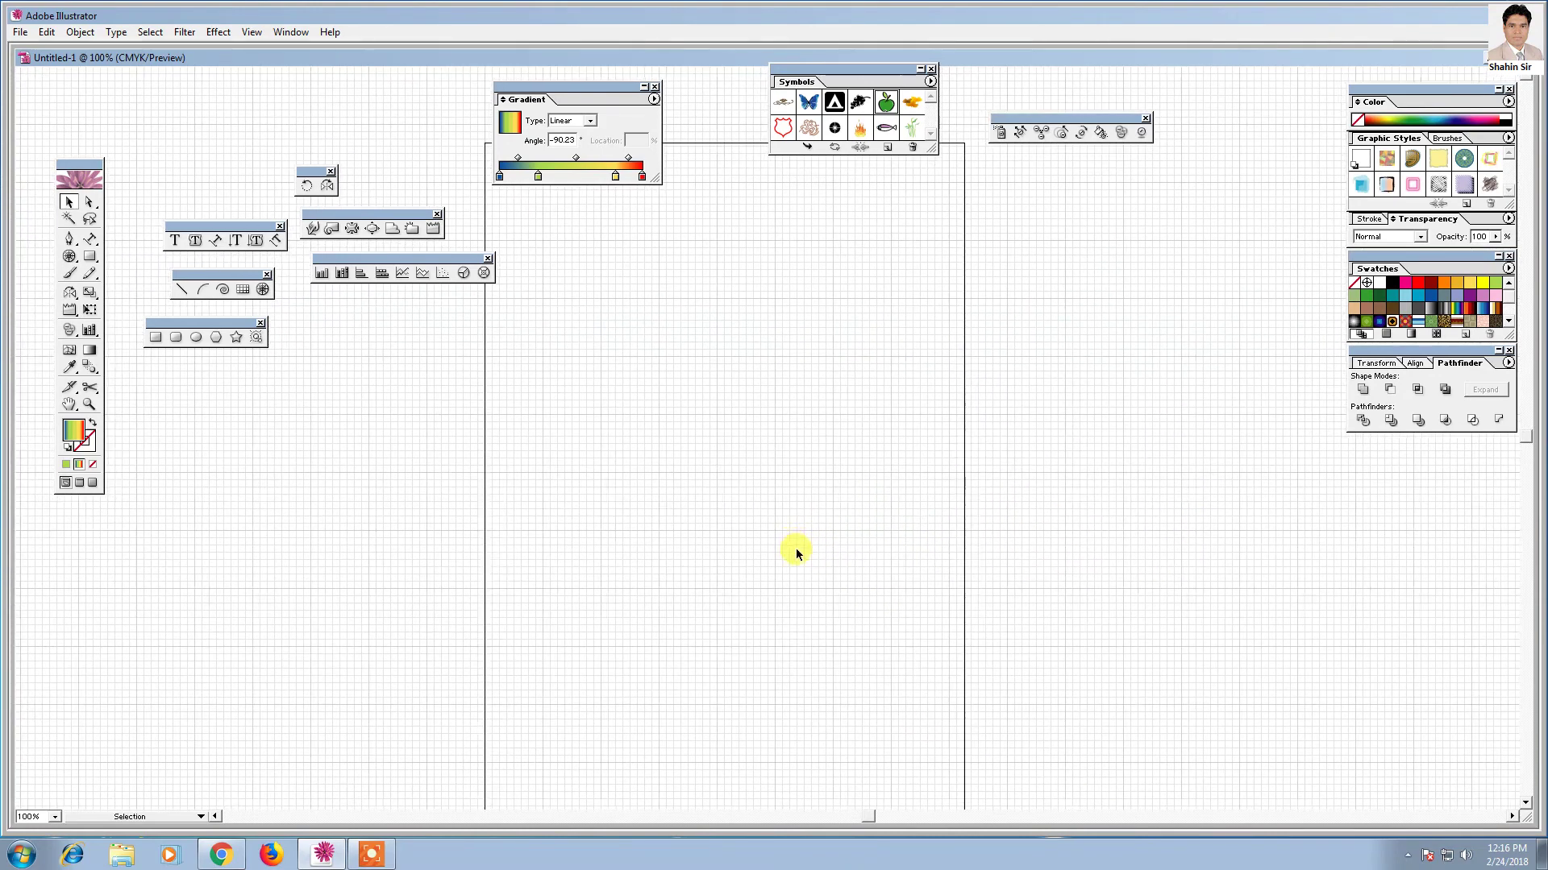
key("ctrl+plus")
key("ctrl+plus")
left_click_drag(743, 345, 859, 443)
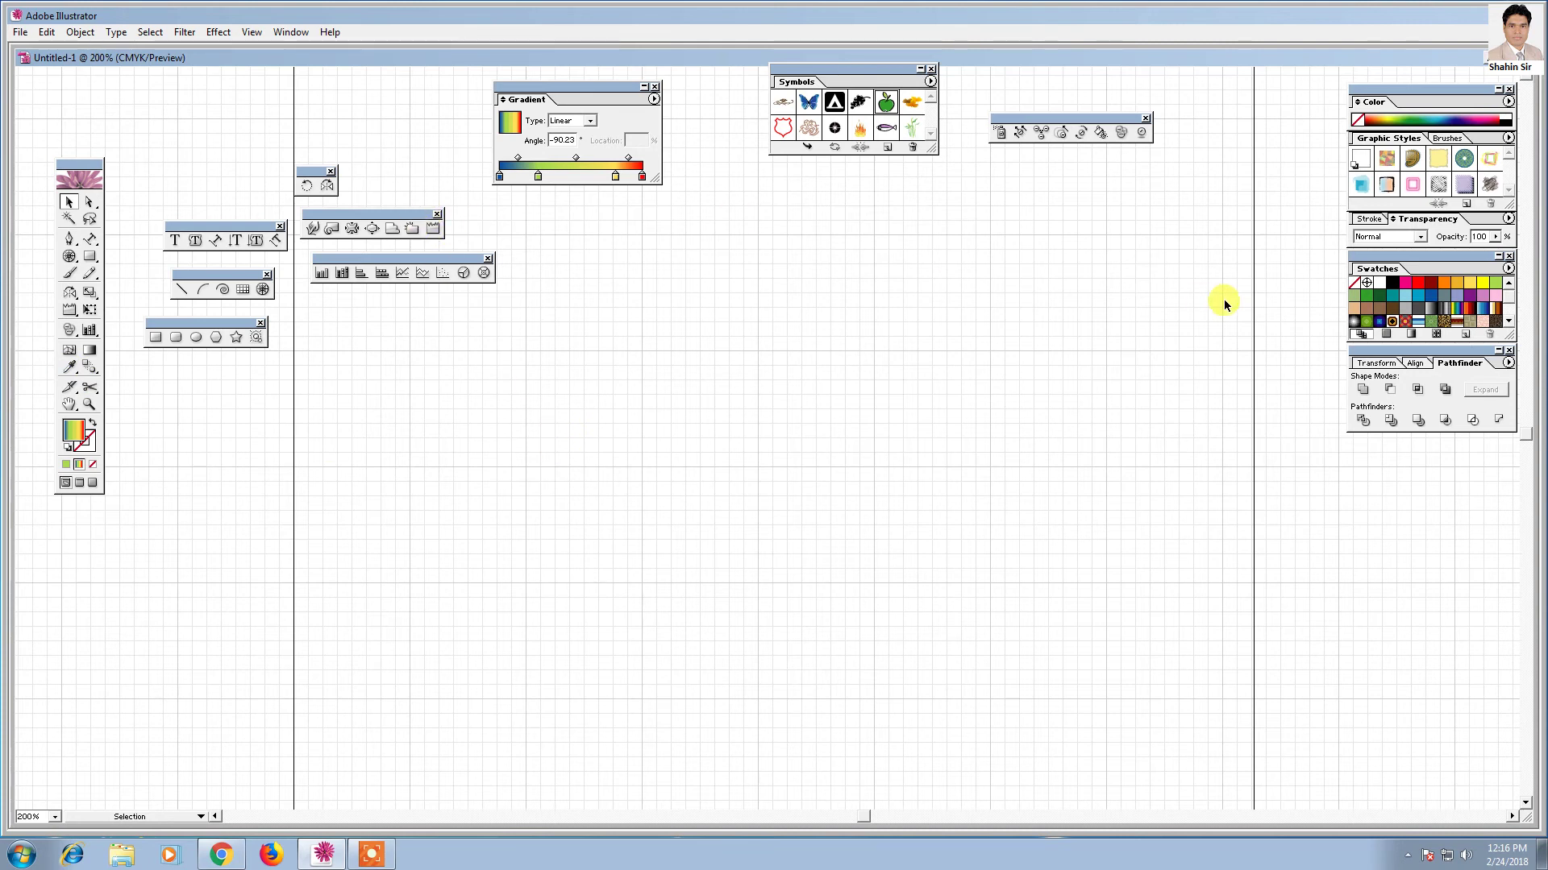
- Pull the Swatches panel out of the dock into its own floating panel
left_click_drag(1382, 275, 1004, 182)
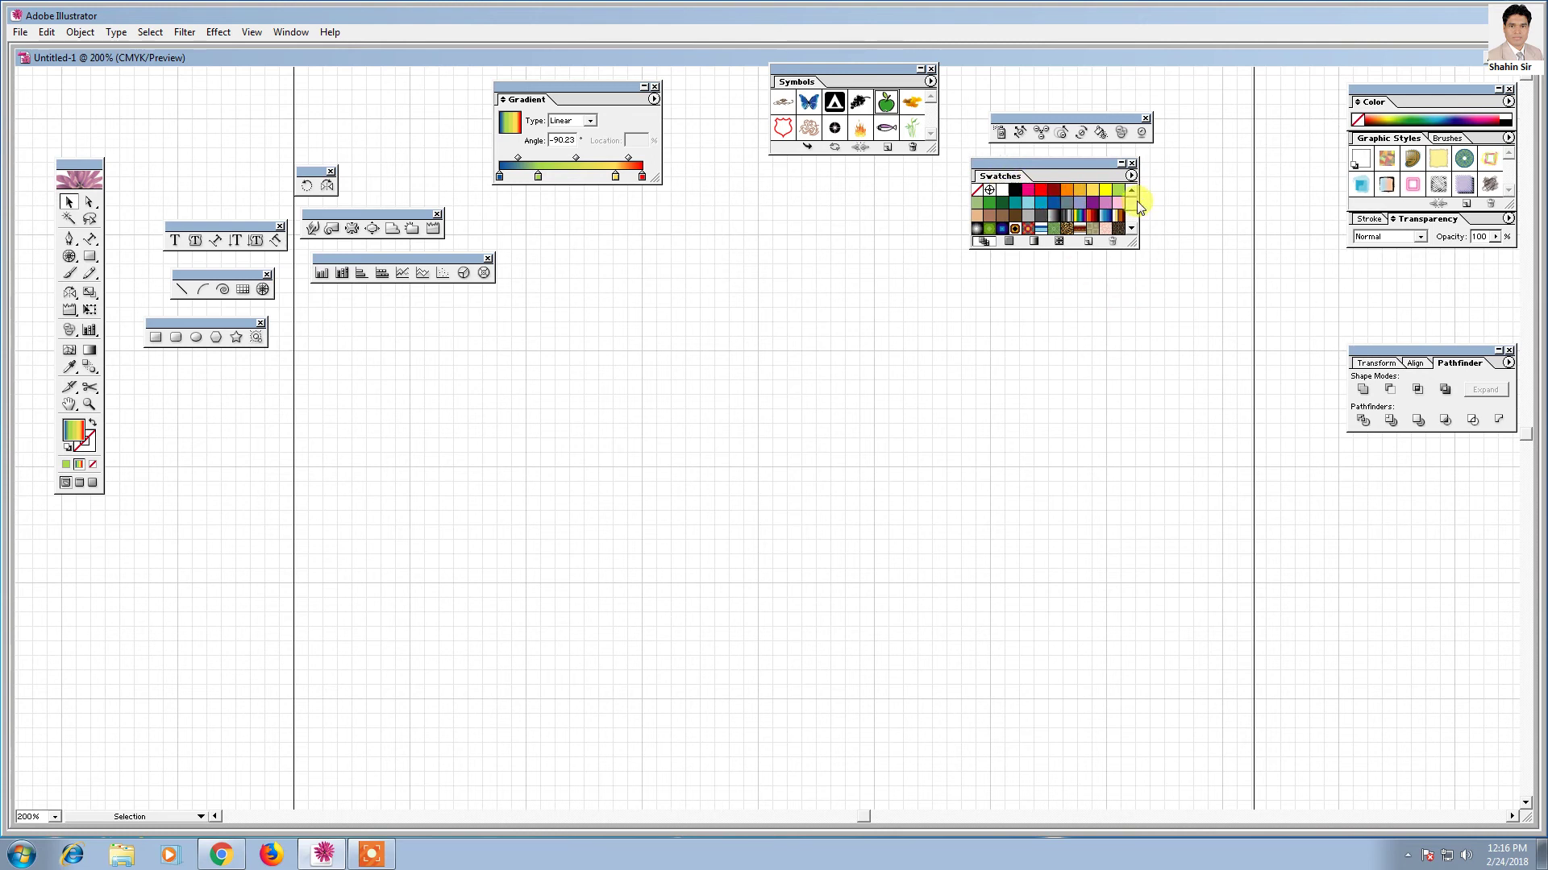
left_click(1130, 223)
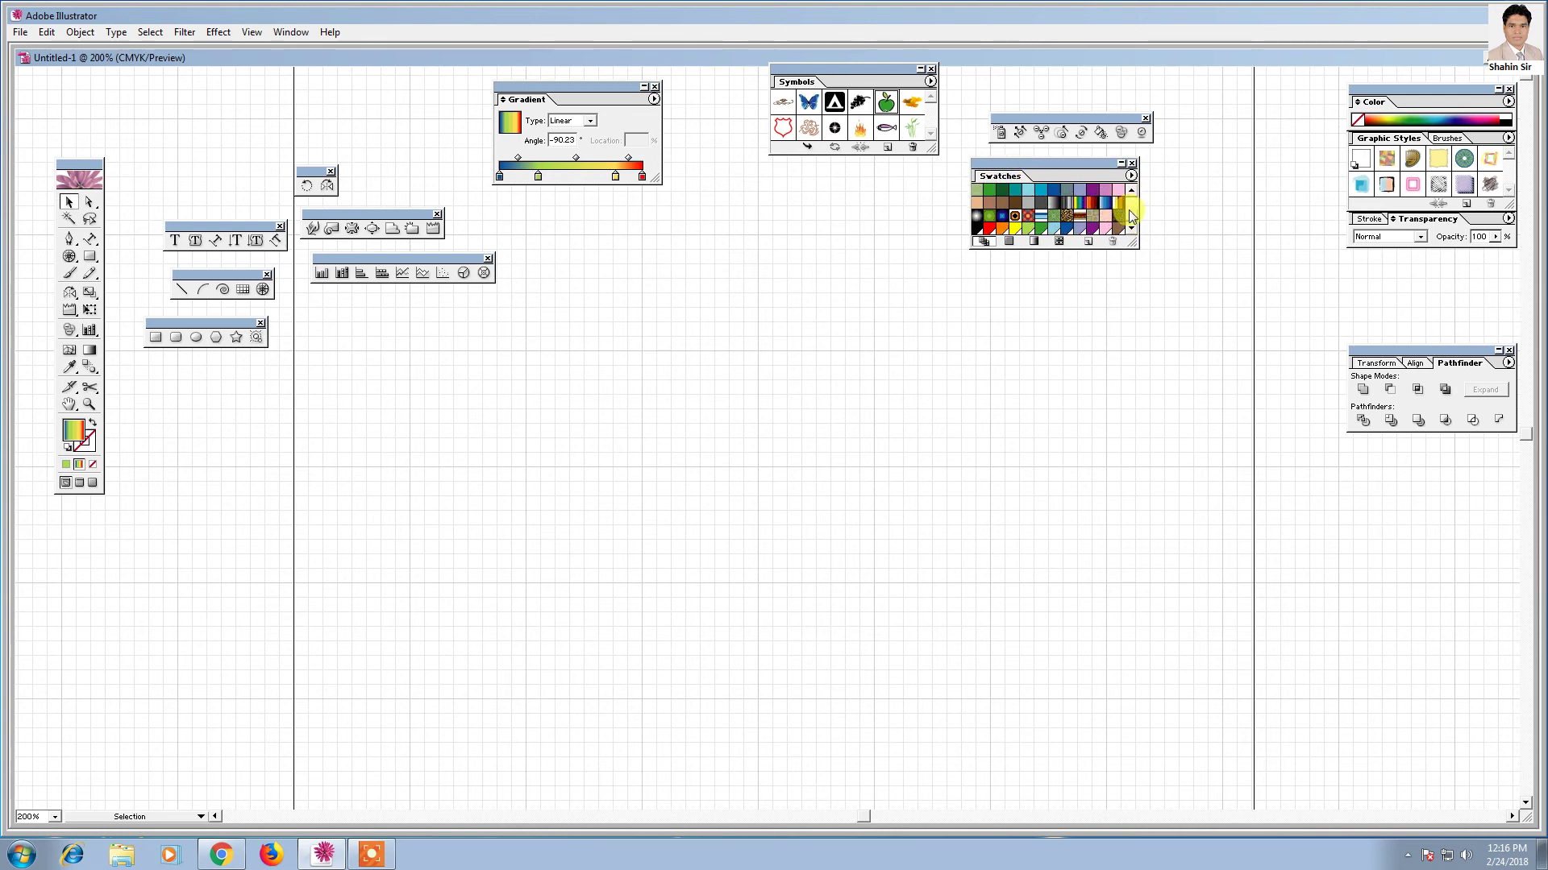
left_click(1129, 201)
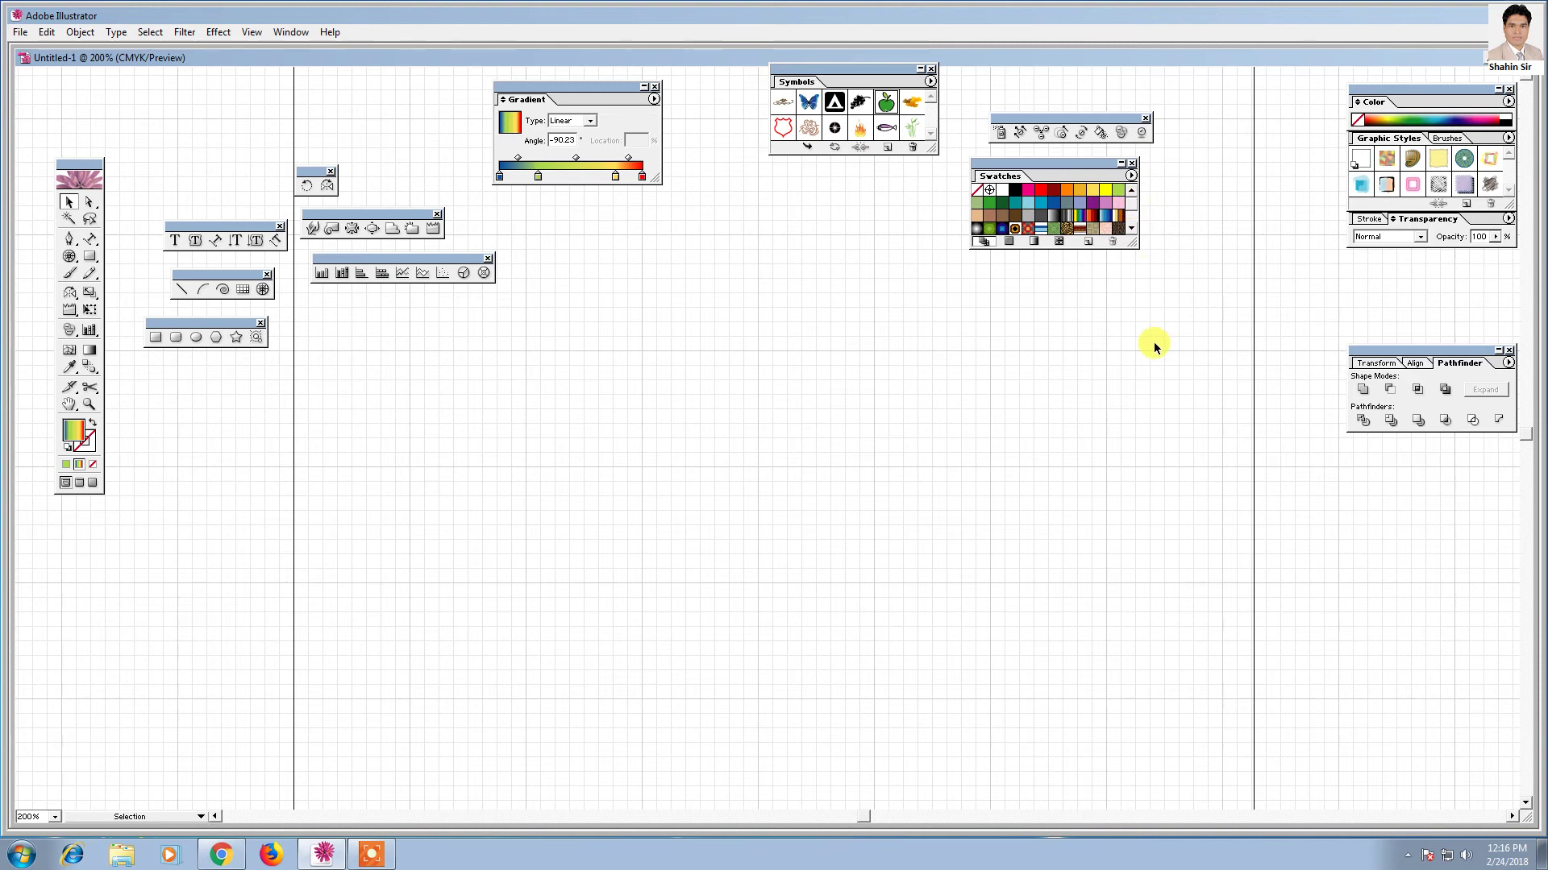
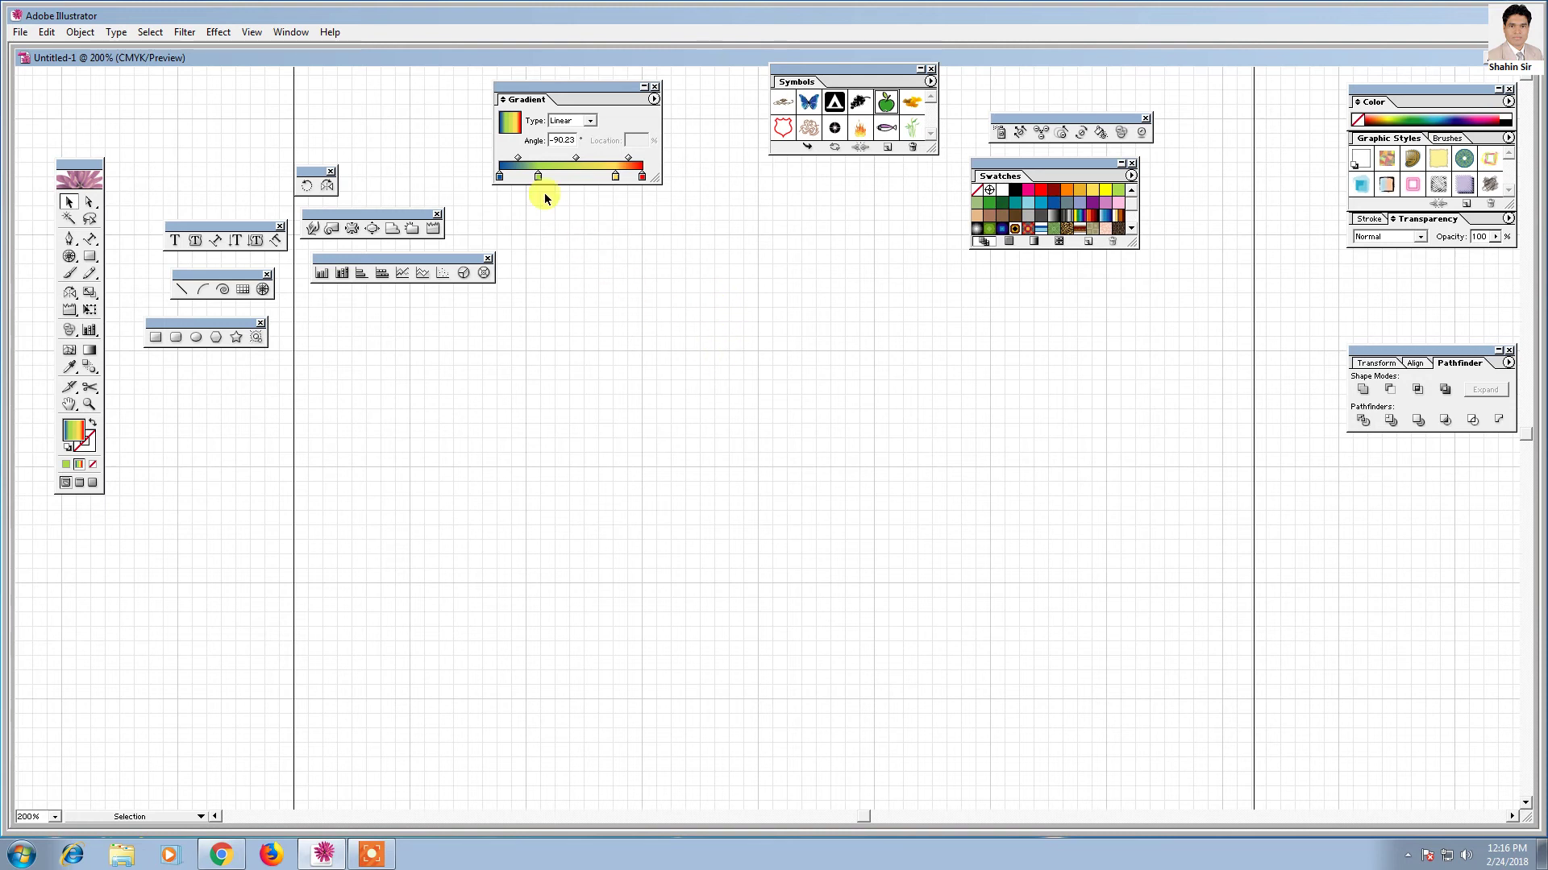
- Place the Hydrangeas photo from Libraries > Pictures > Sample Pictures into the document
left_click(20, 32)
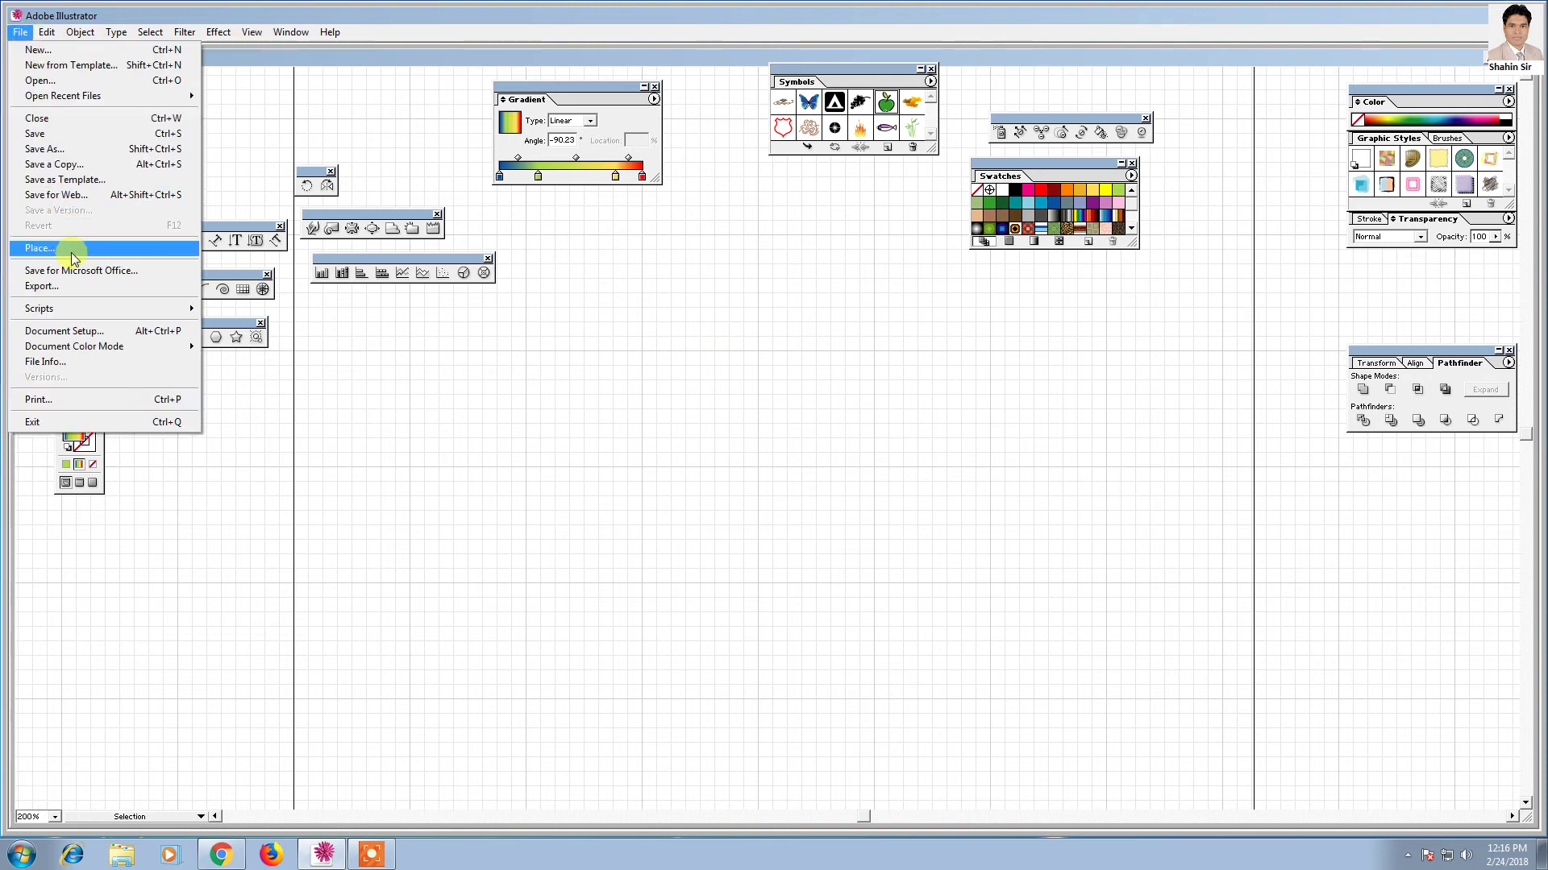
key("Escape")
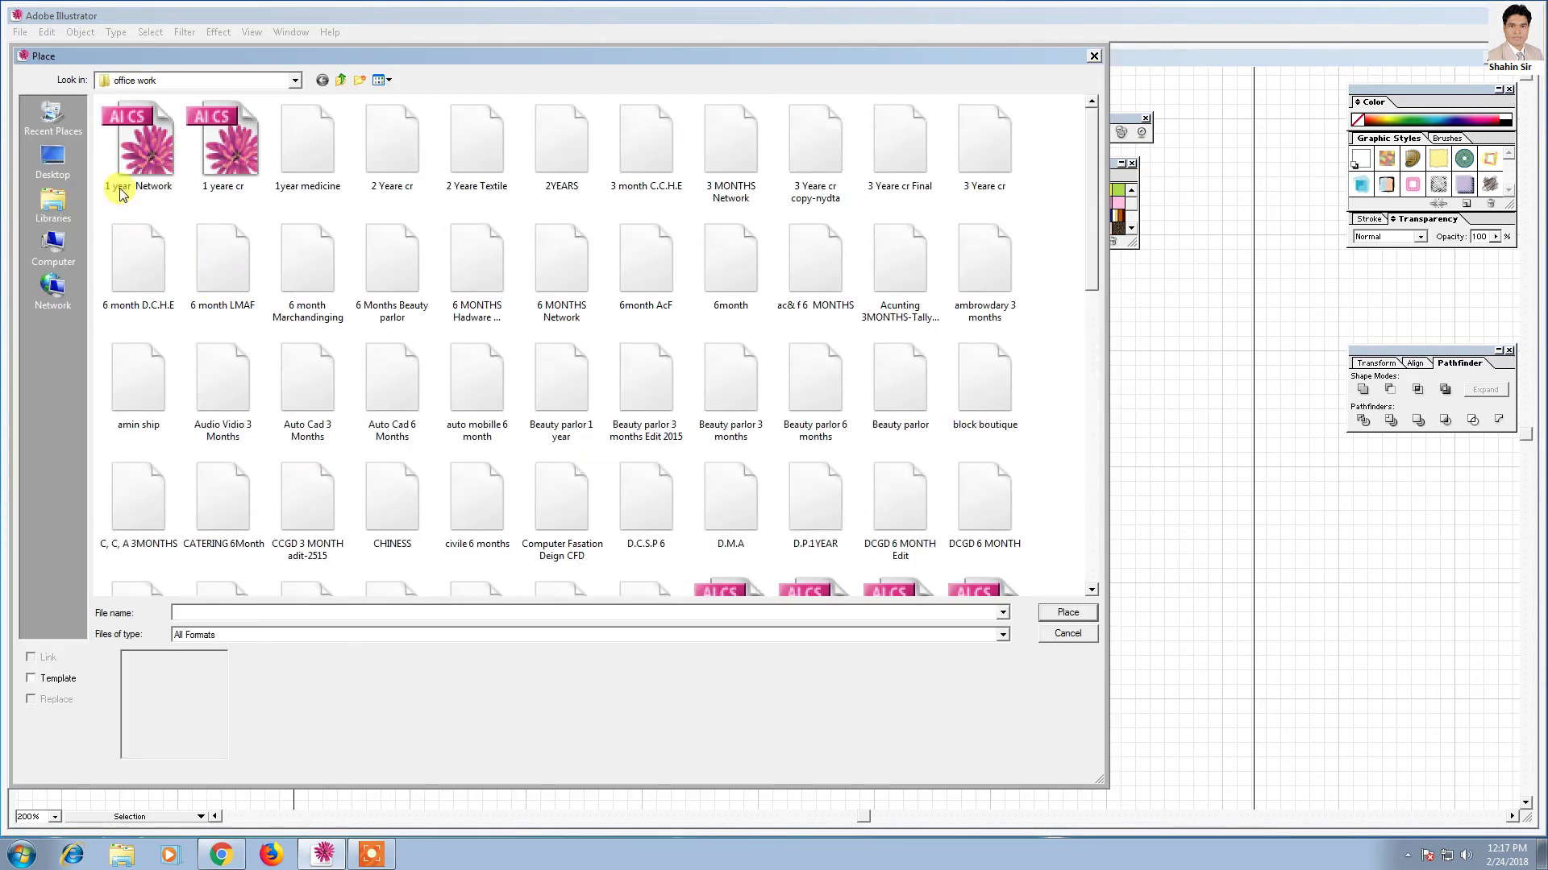
left_click(53, 161)
left_click(53, 203)
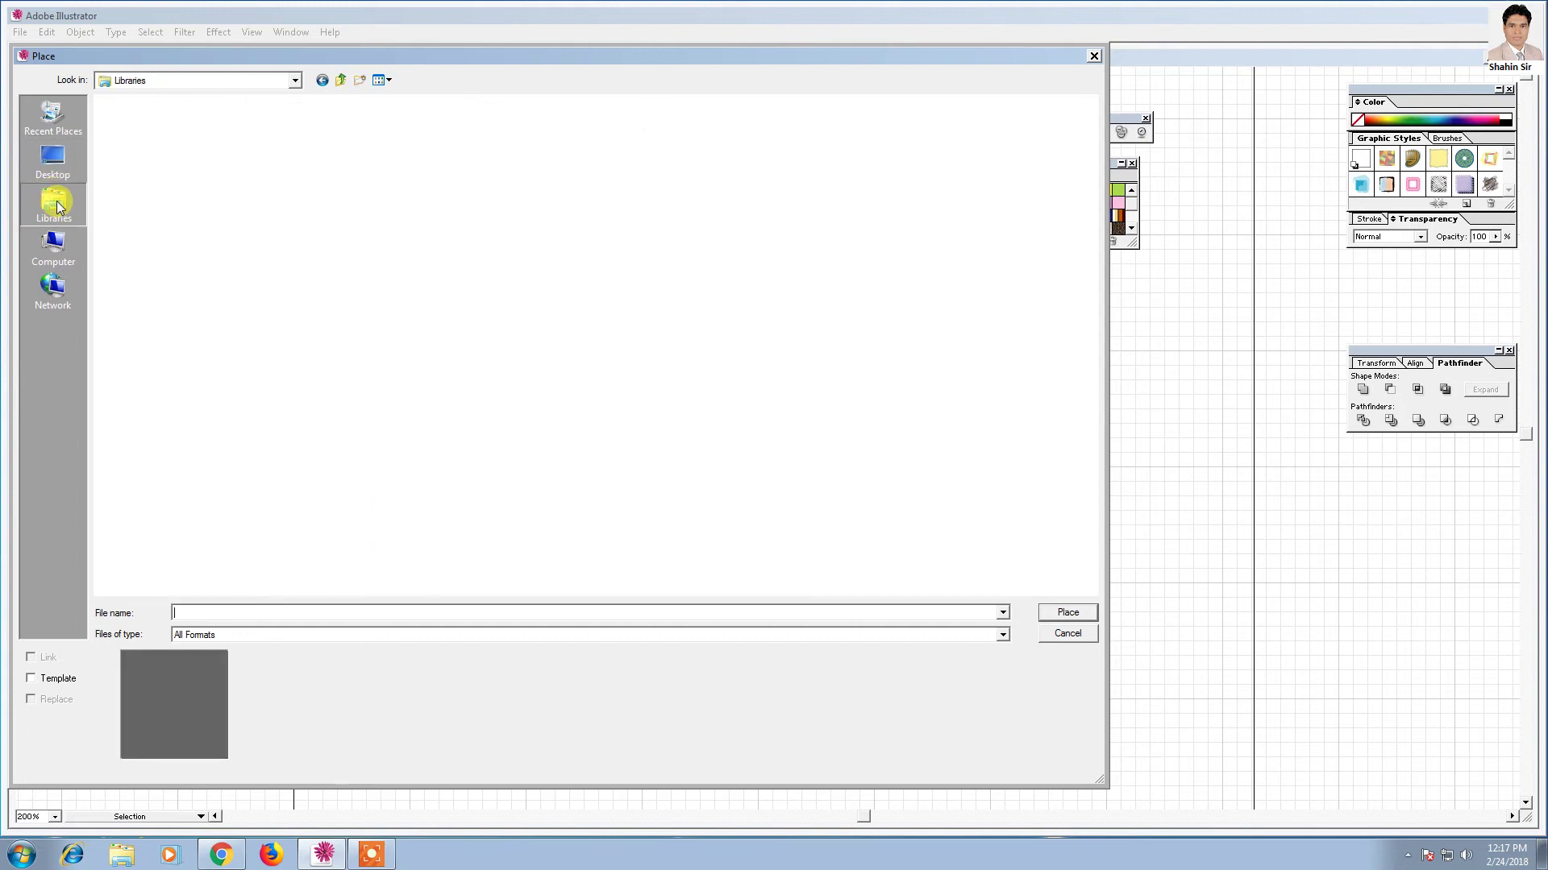
double_click(477, 117)
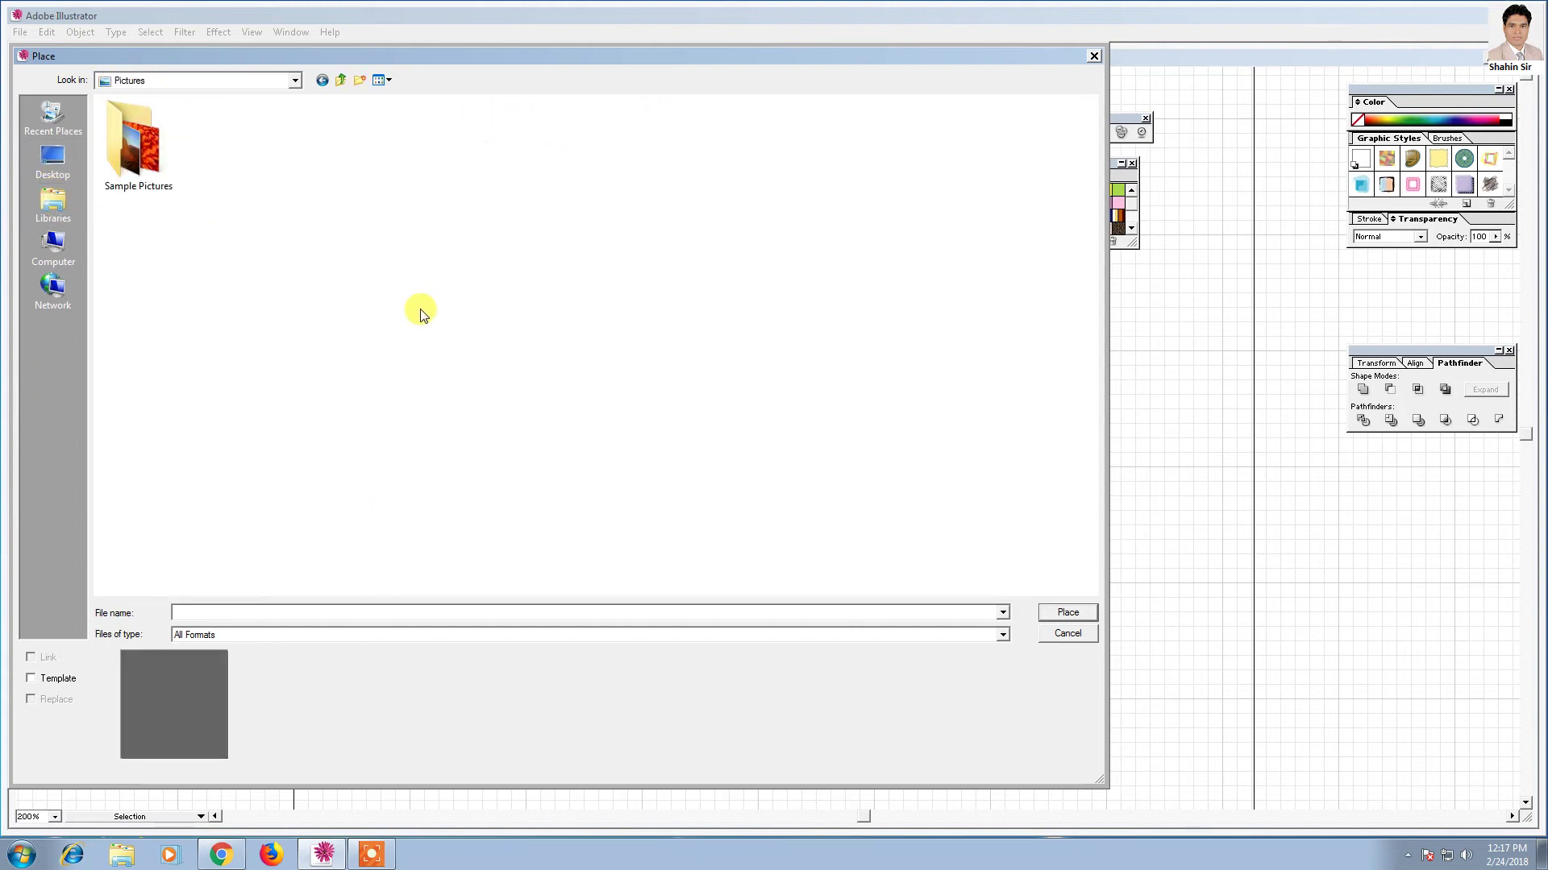
left_click(148, 147)
double_click(147, 147)
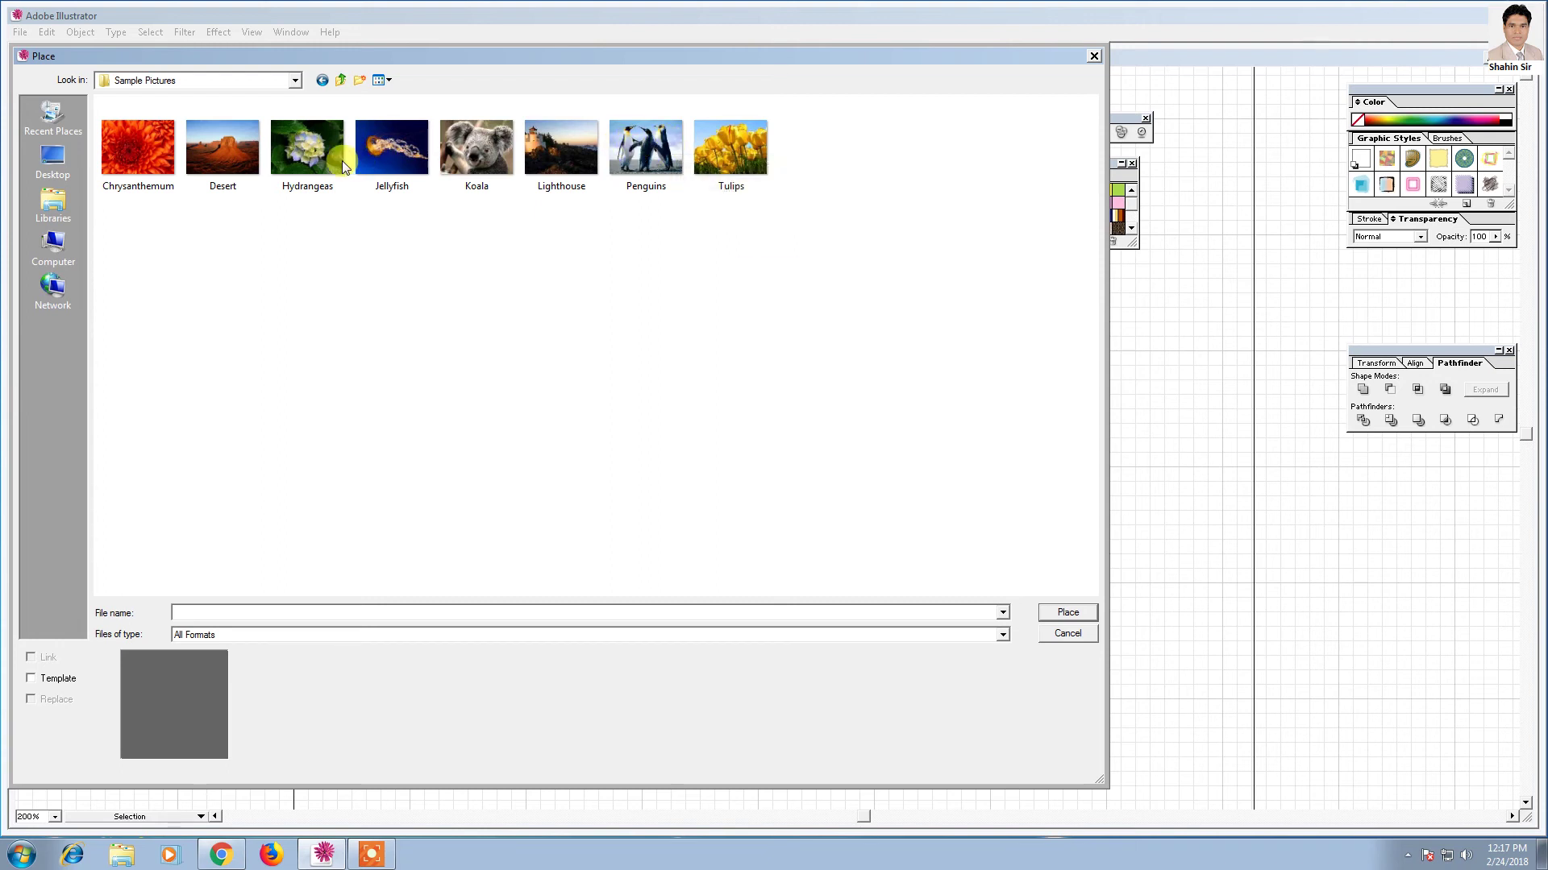
left_click(287, 162)
left_click(1066, 612)
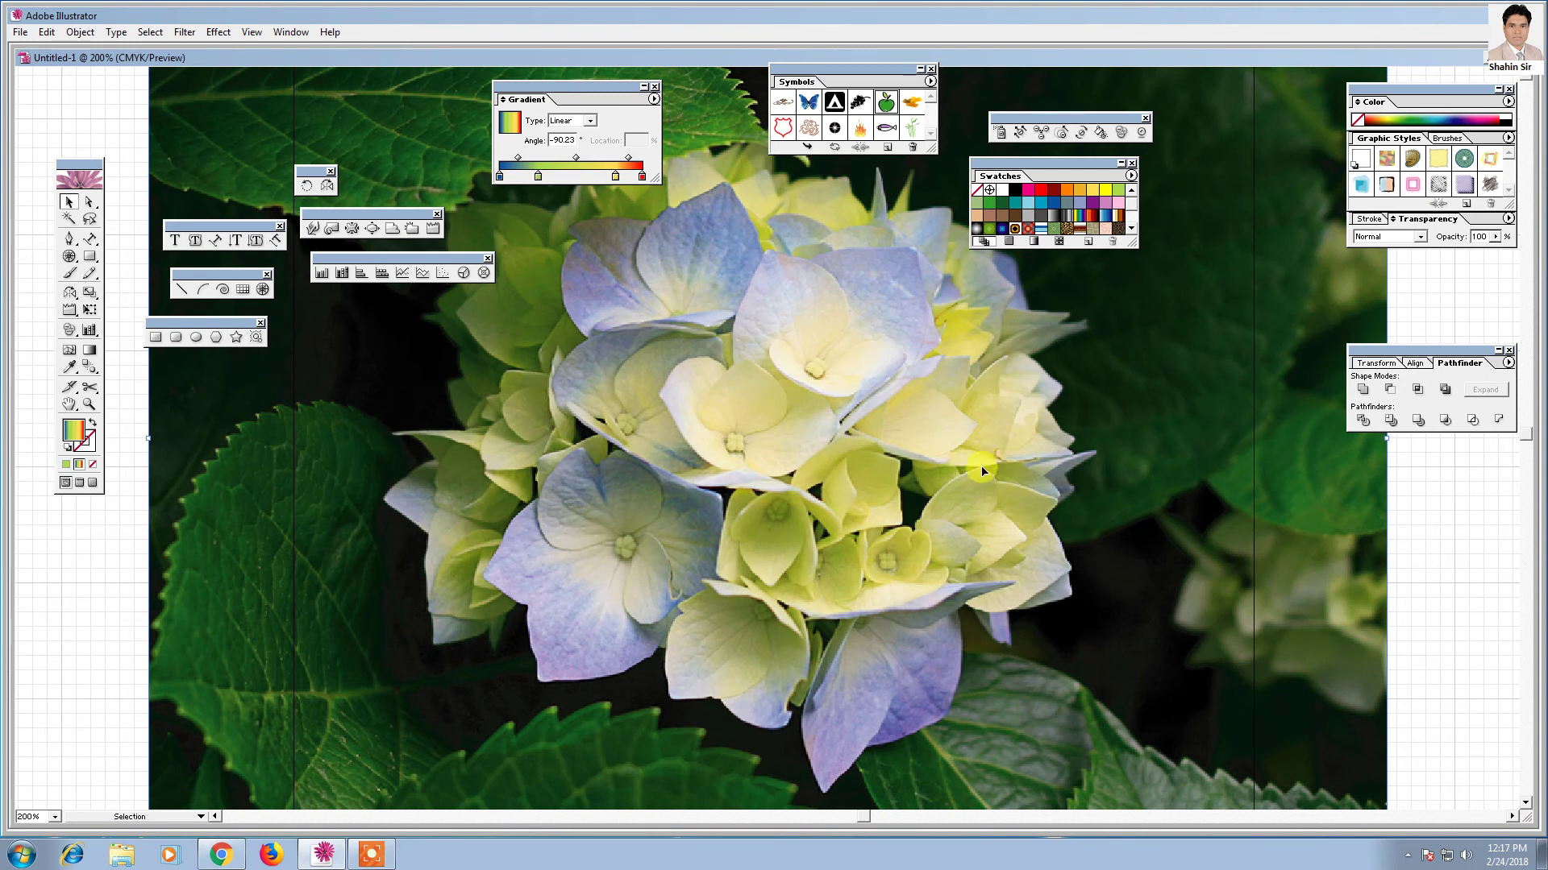
- Move the Hydrangeas photo down and left of centre, hide the grid and pan slightly
key("ctrl+minus")
key("ctrl+minus")
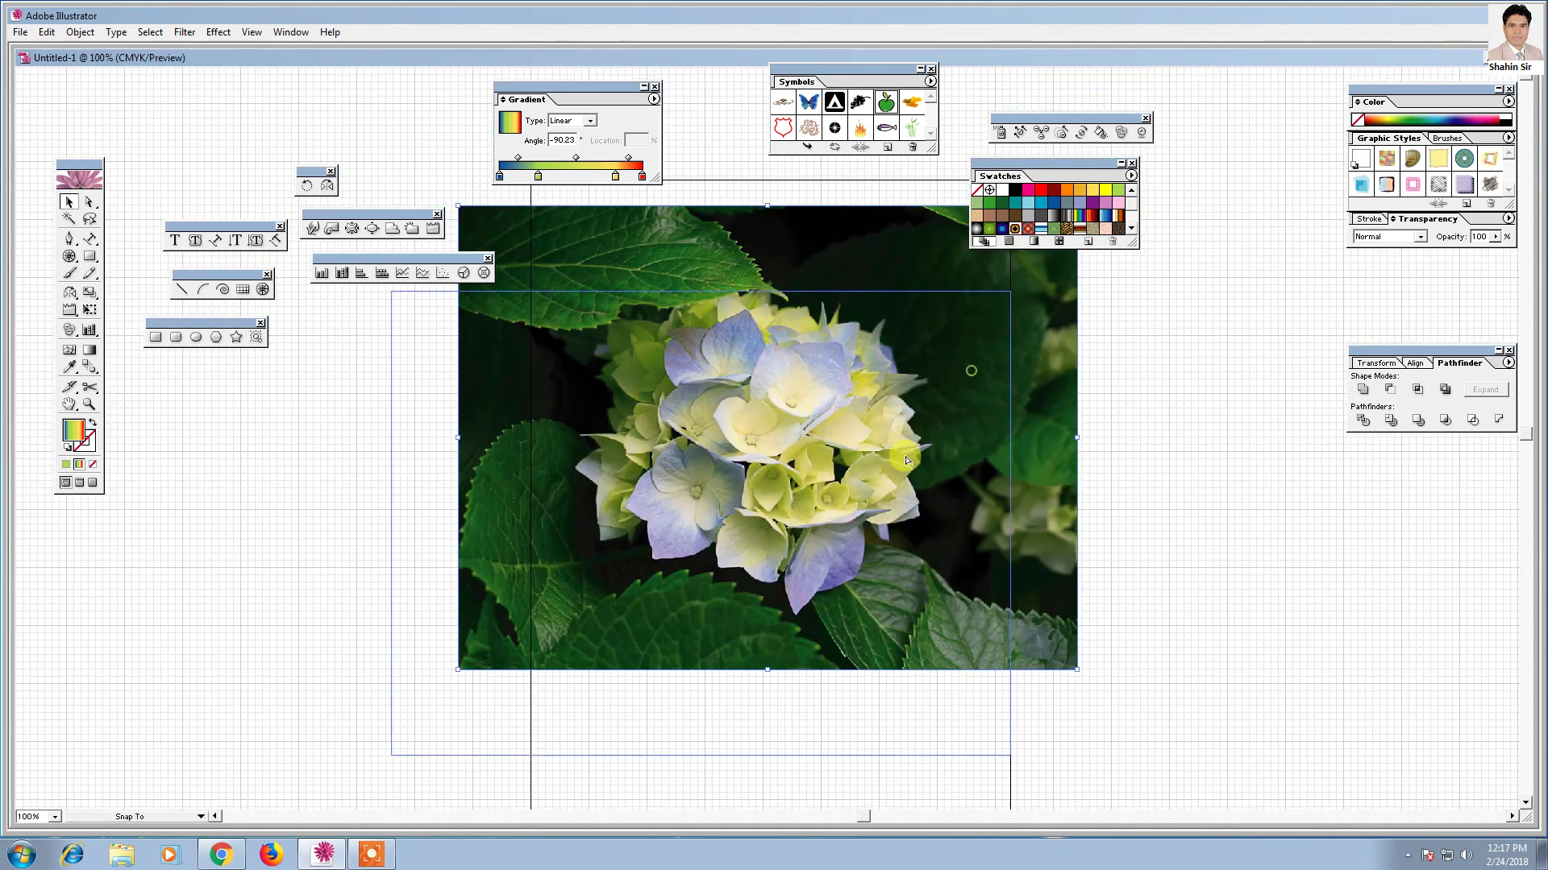
mouse_move(1074, 220)
left_mouse_down()
mouse_move(1003, 303)
mouse_move(794, 450)
left_mouse_up()
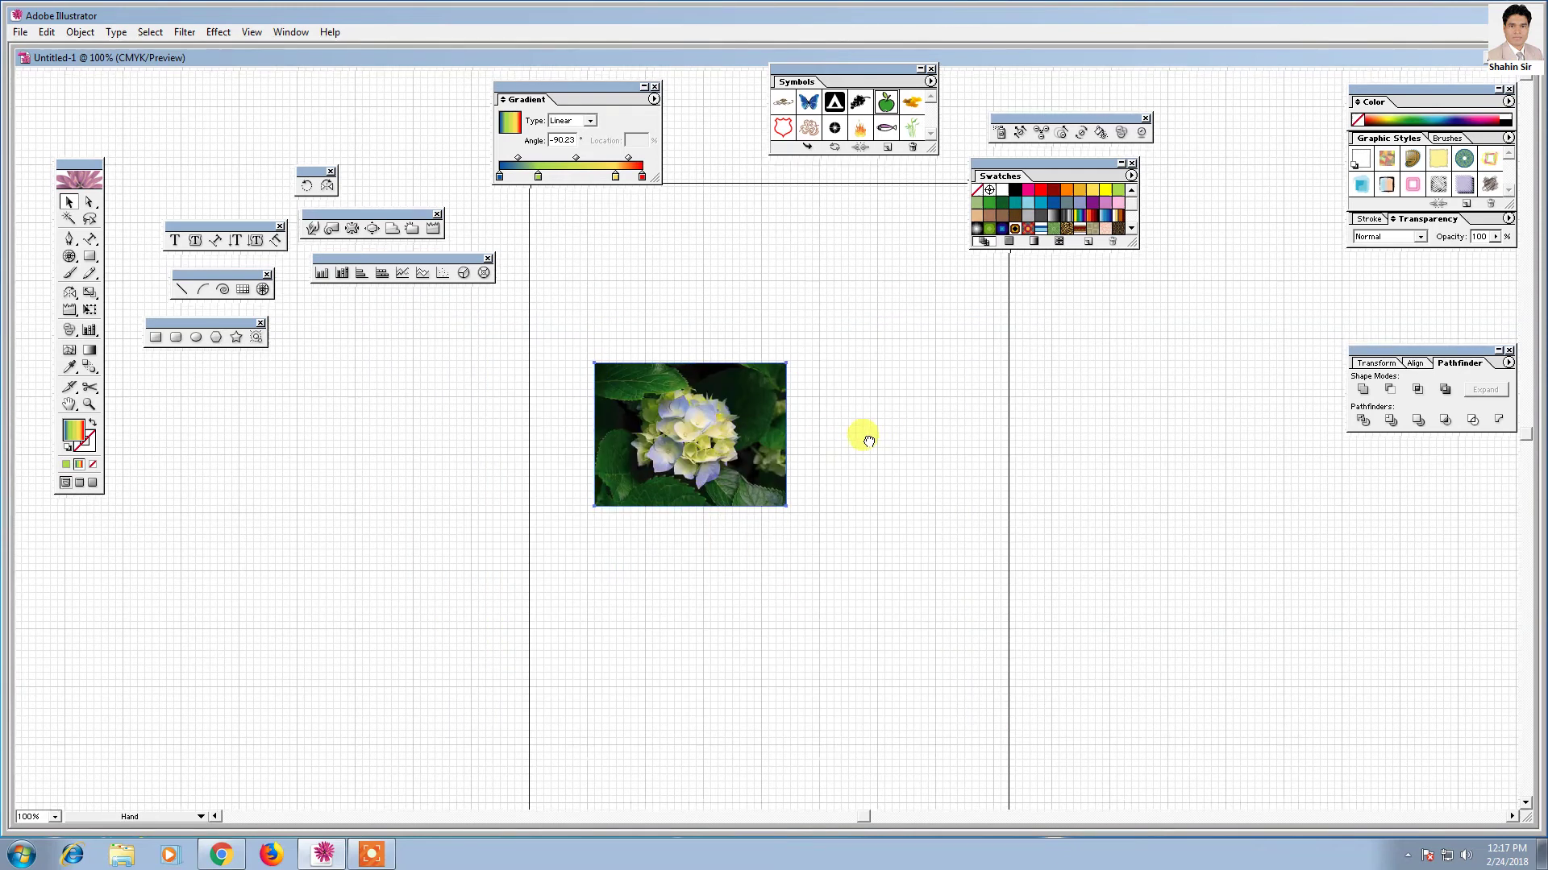
key("ctrl+plus")
key("ctrl+plus")
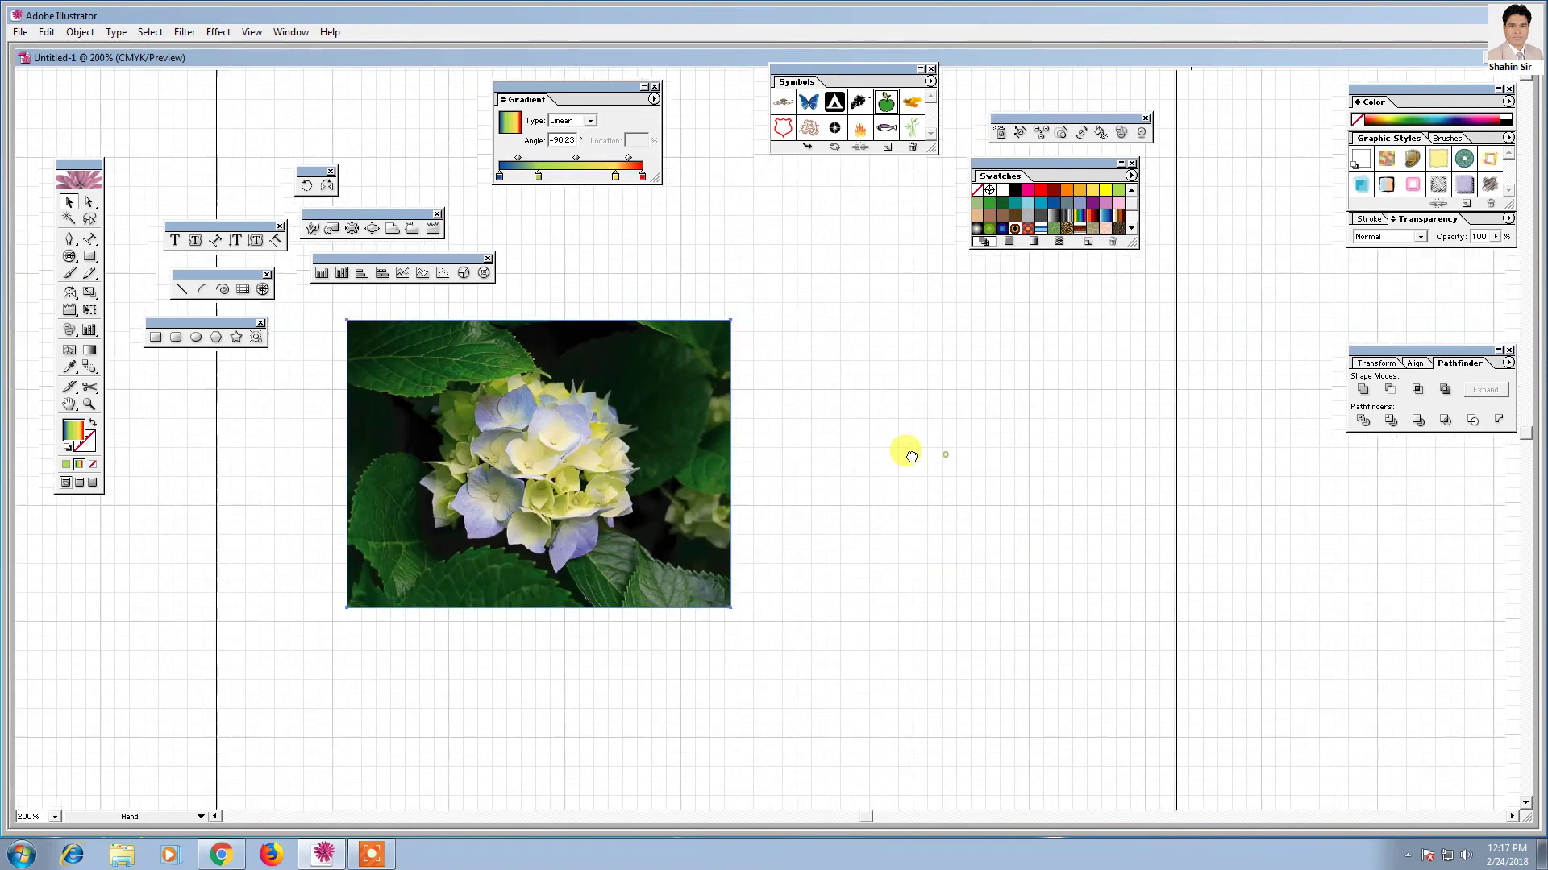
left_click(667, 453)
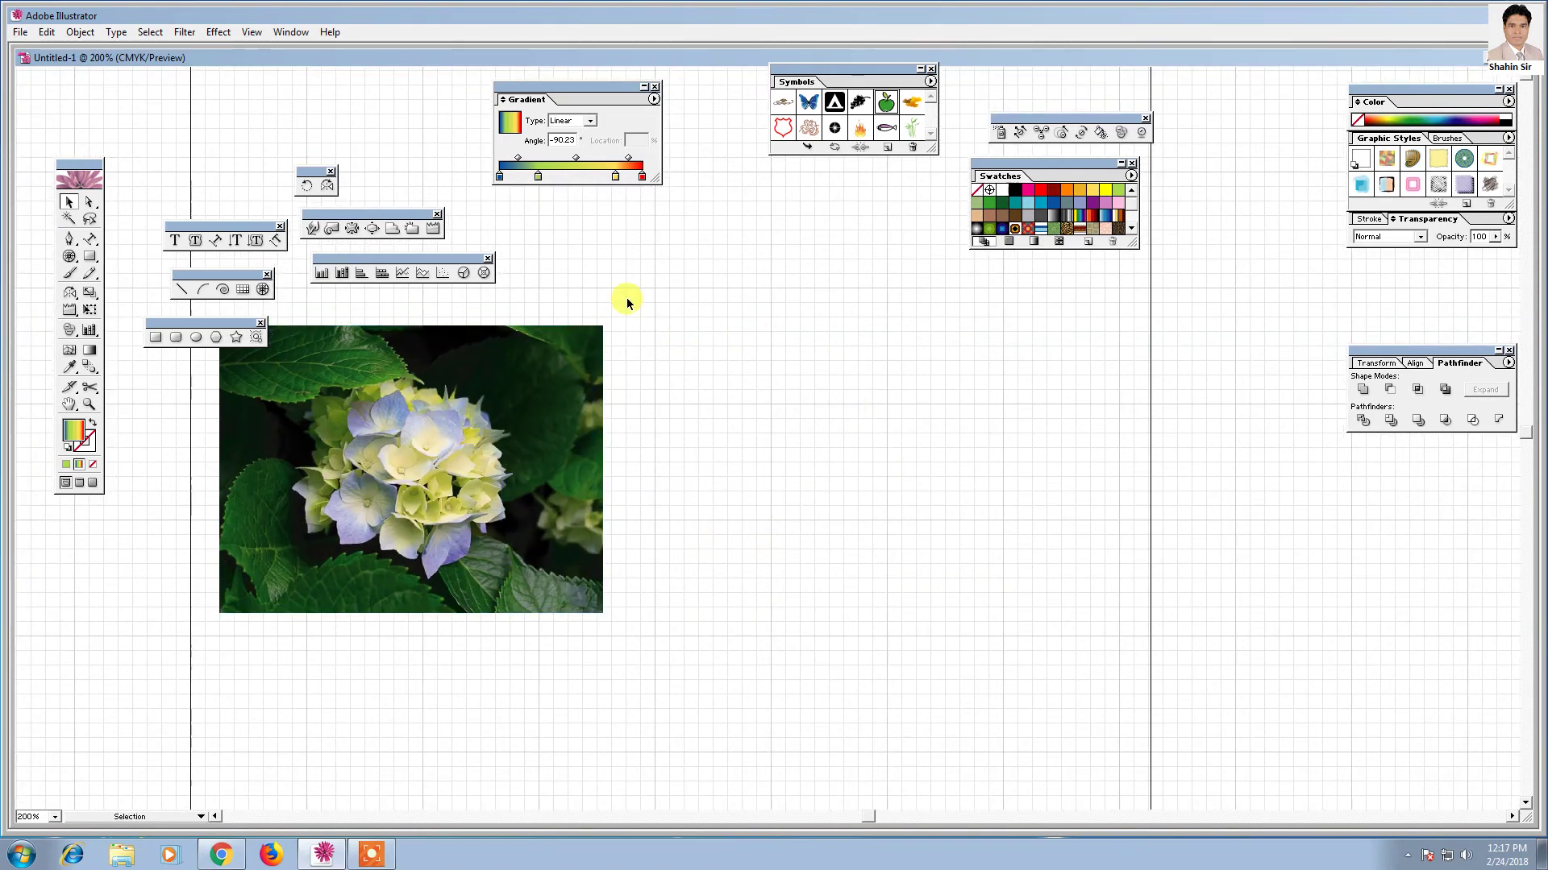
key("ctrl+apostrophe")
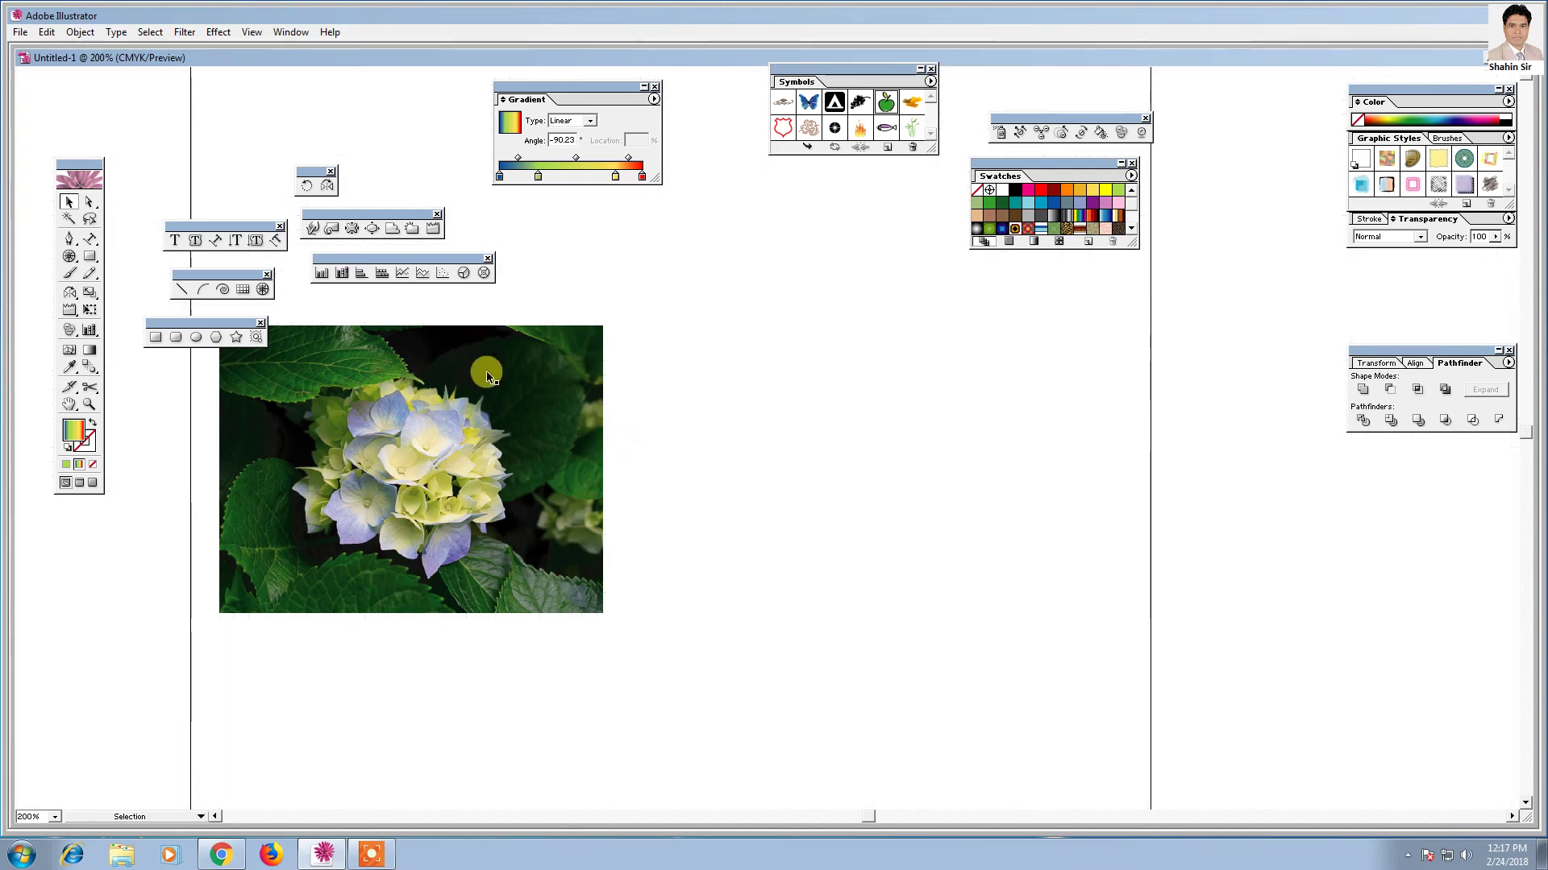
key("space")
left_click_drag(505, 424, 488, 419)
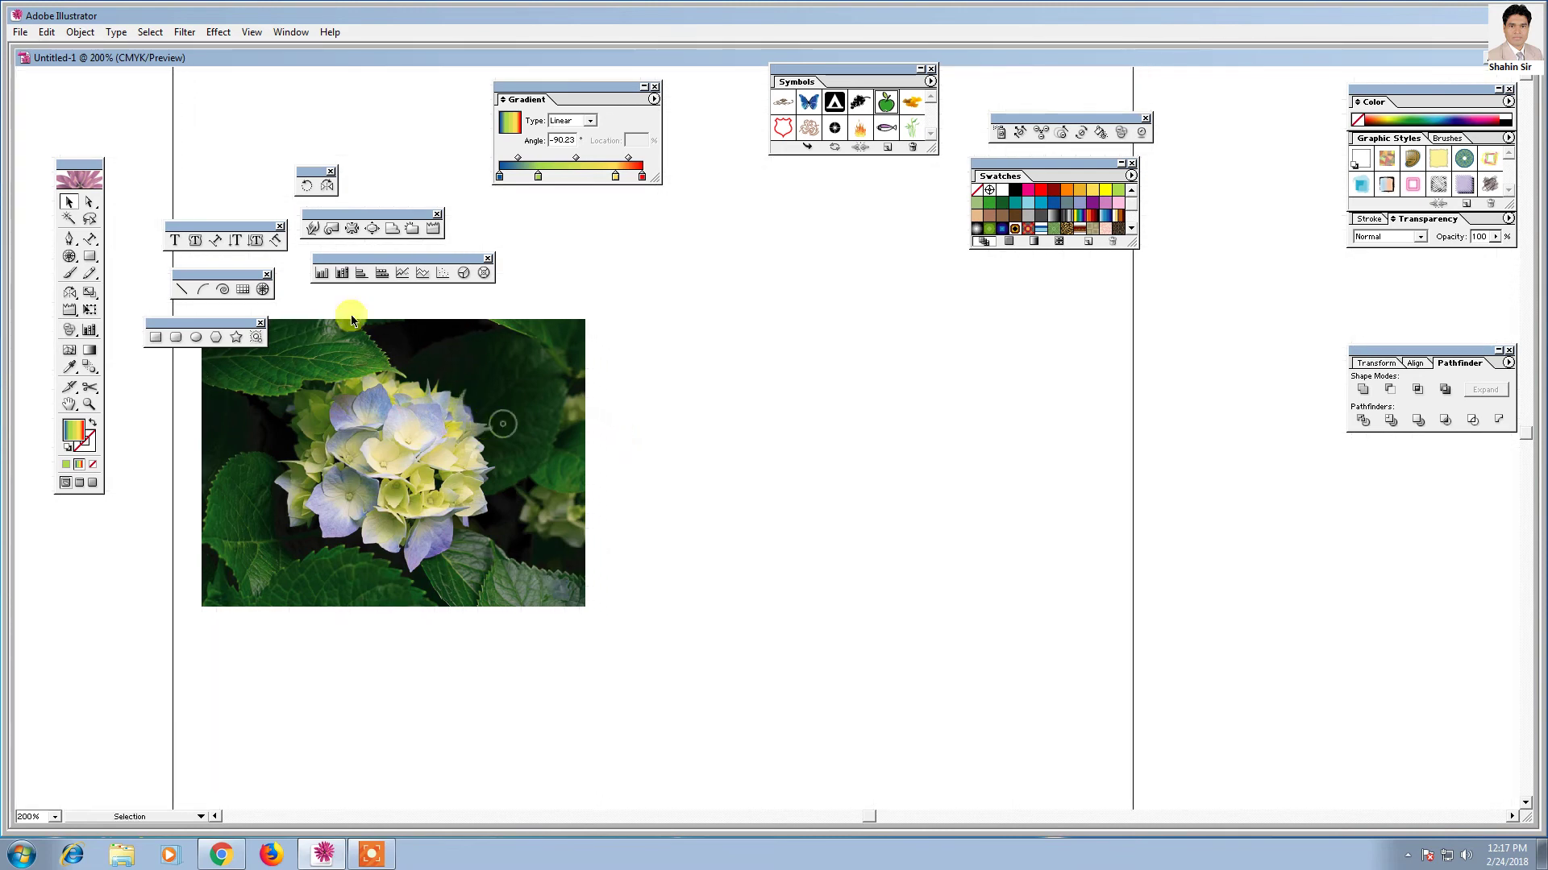
left_click(90, 257)
- Draw a large rectangle beside the photo and fill it with colours eyedropper-sampled from the photo
mouse_move(669, 368)
left_mouse_down()
mouse_move(893, 621)
mouse_move(1108, 671)
left_mouse_up()
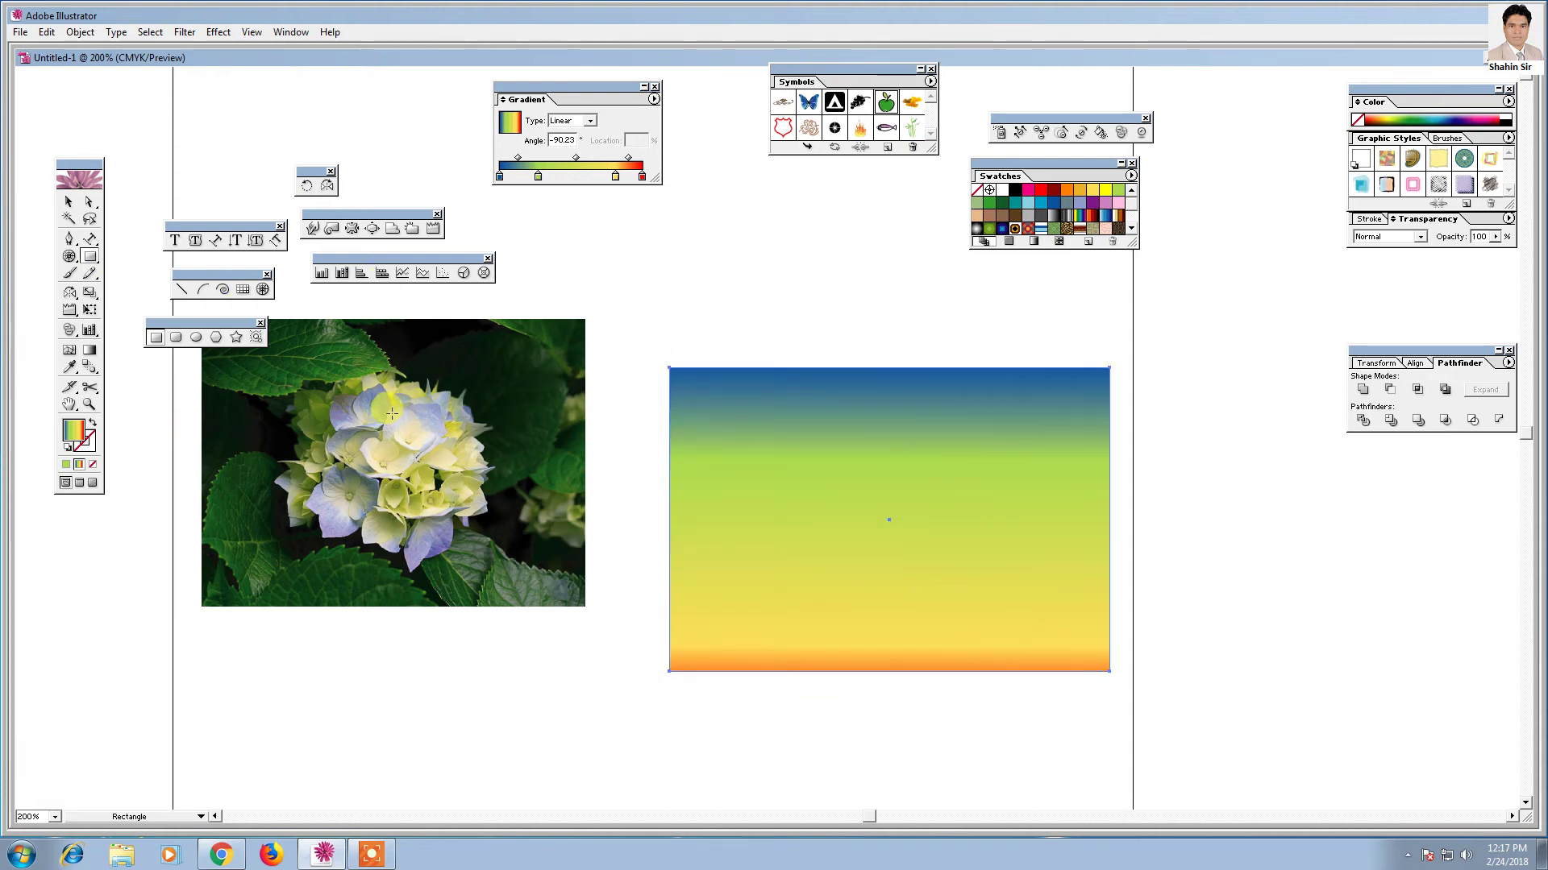
left_click(71, 368)
left_click(372, 372)
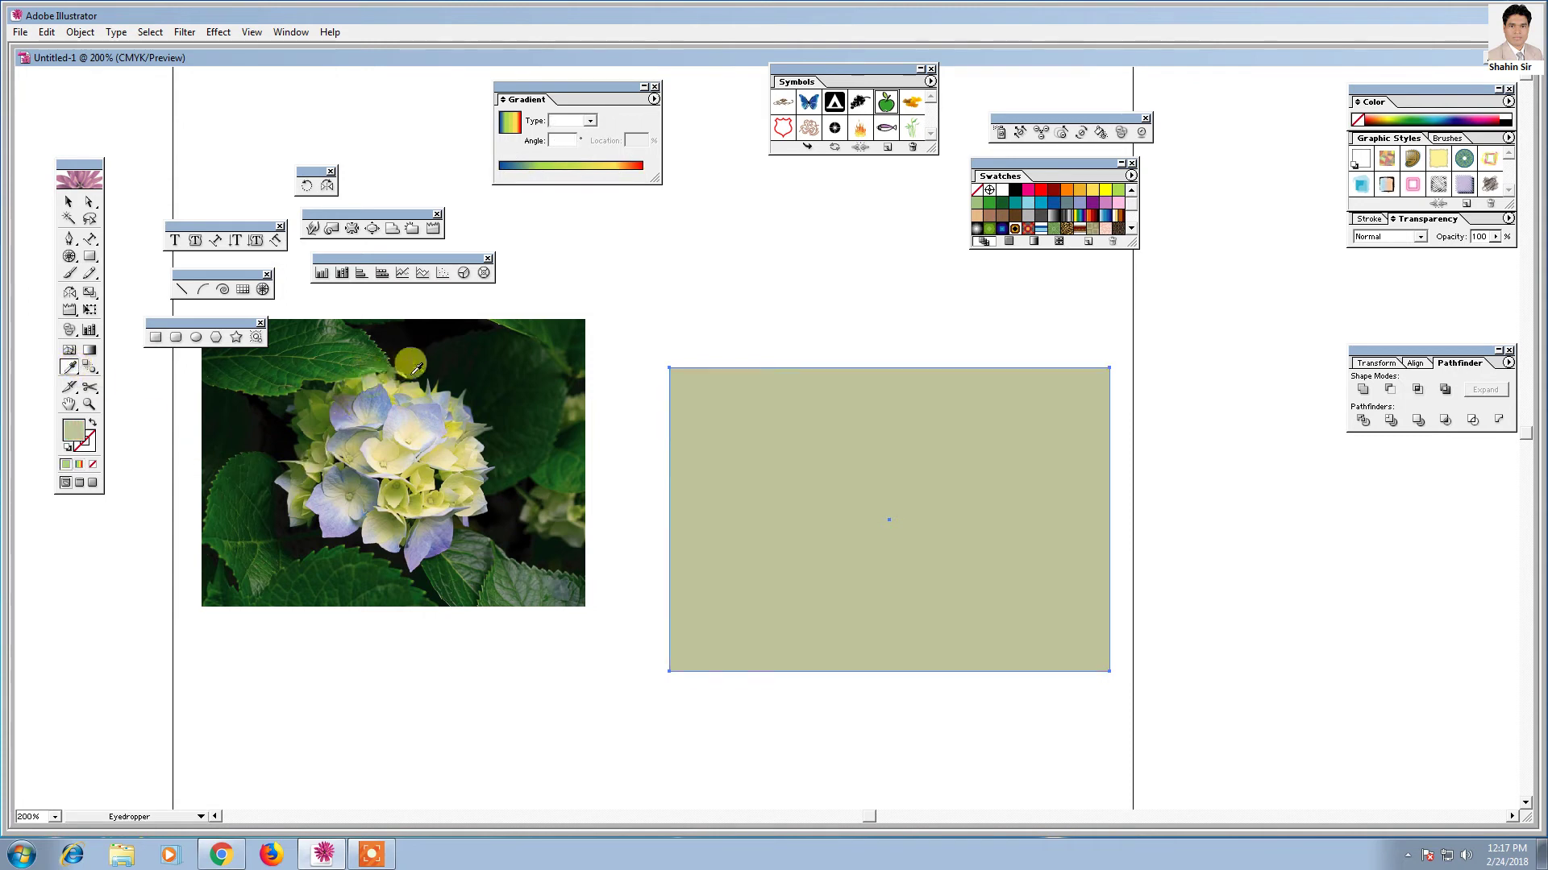
left_click(416, 347)
left_click(553, 417)
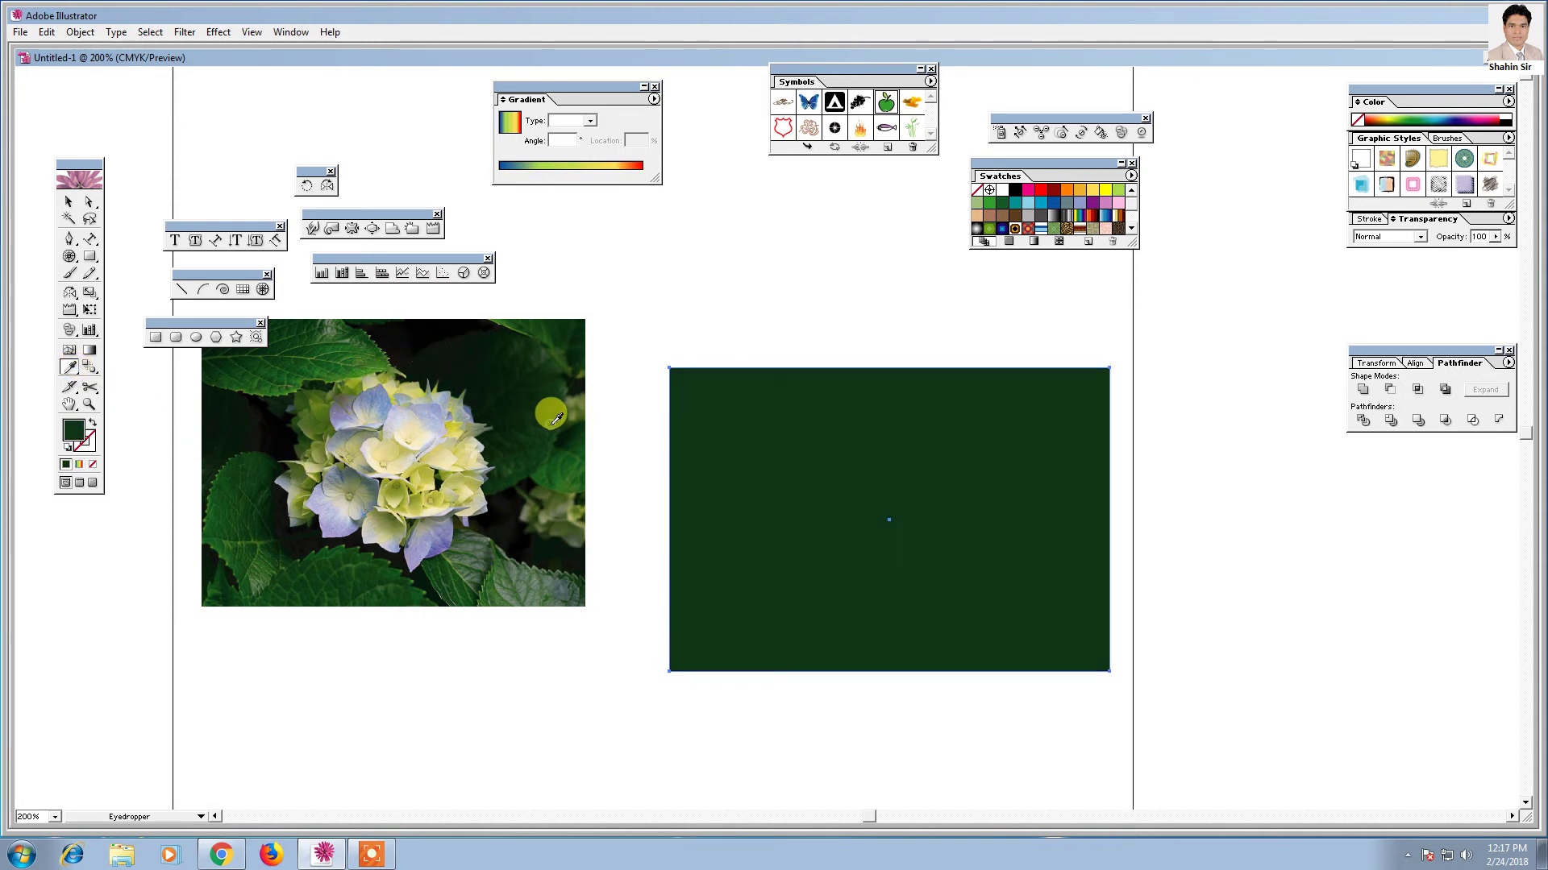
left_click(494, 427)
left_click(441, 415)
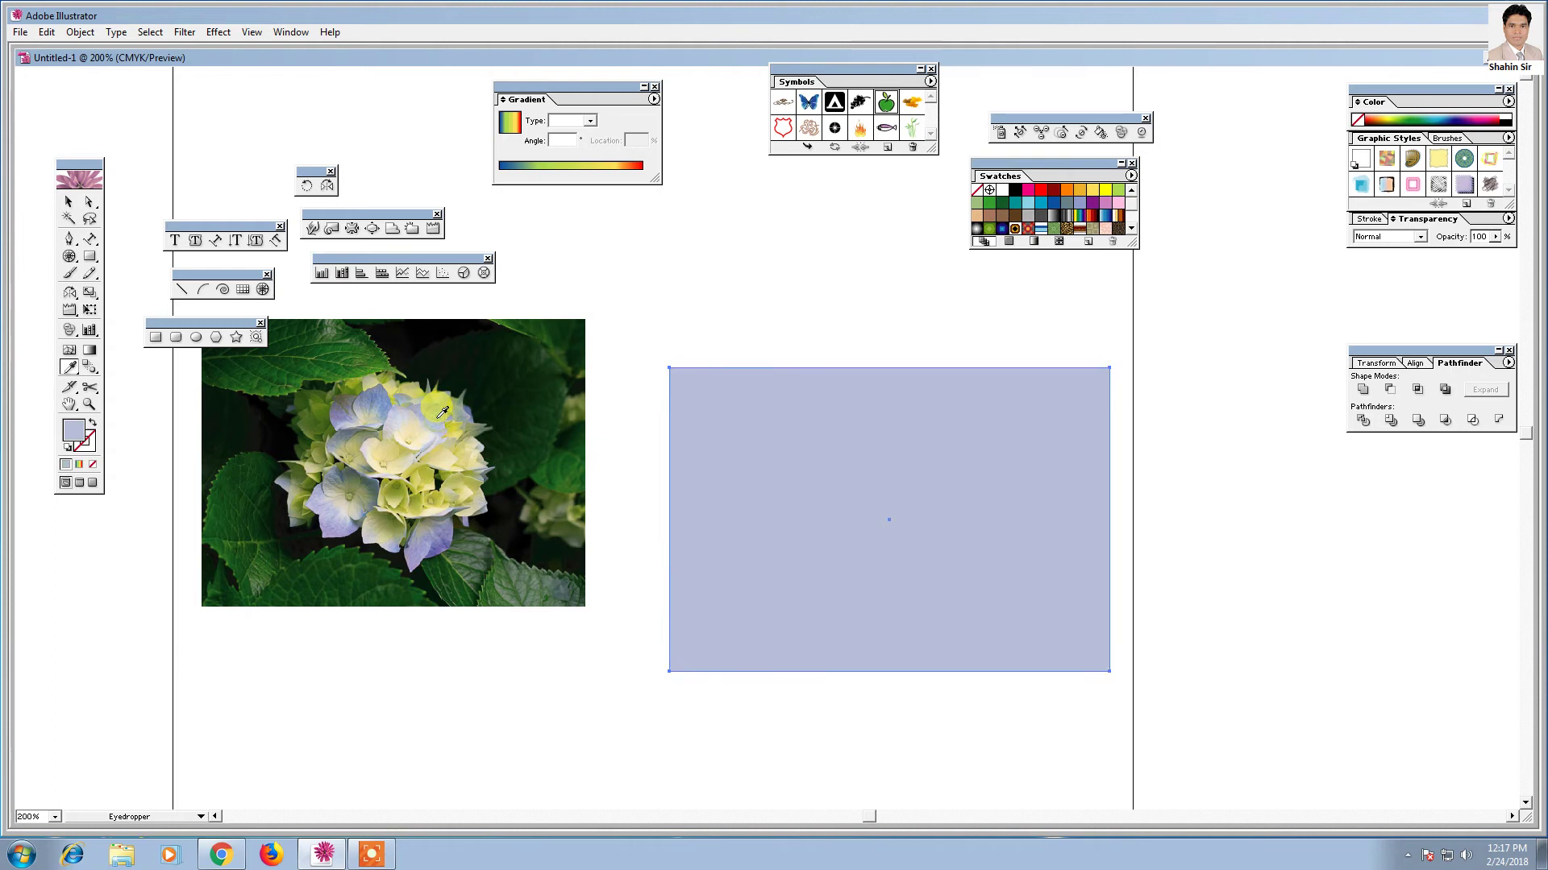
left_click(380, 378)
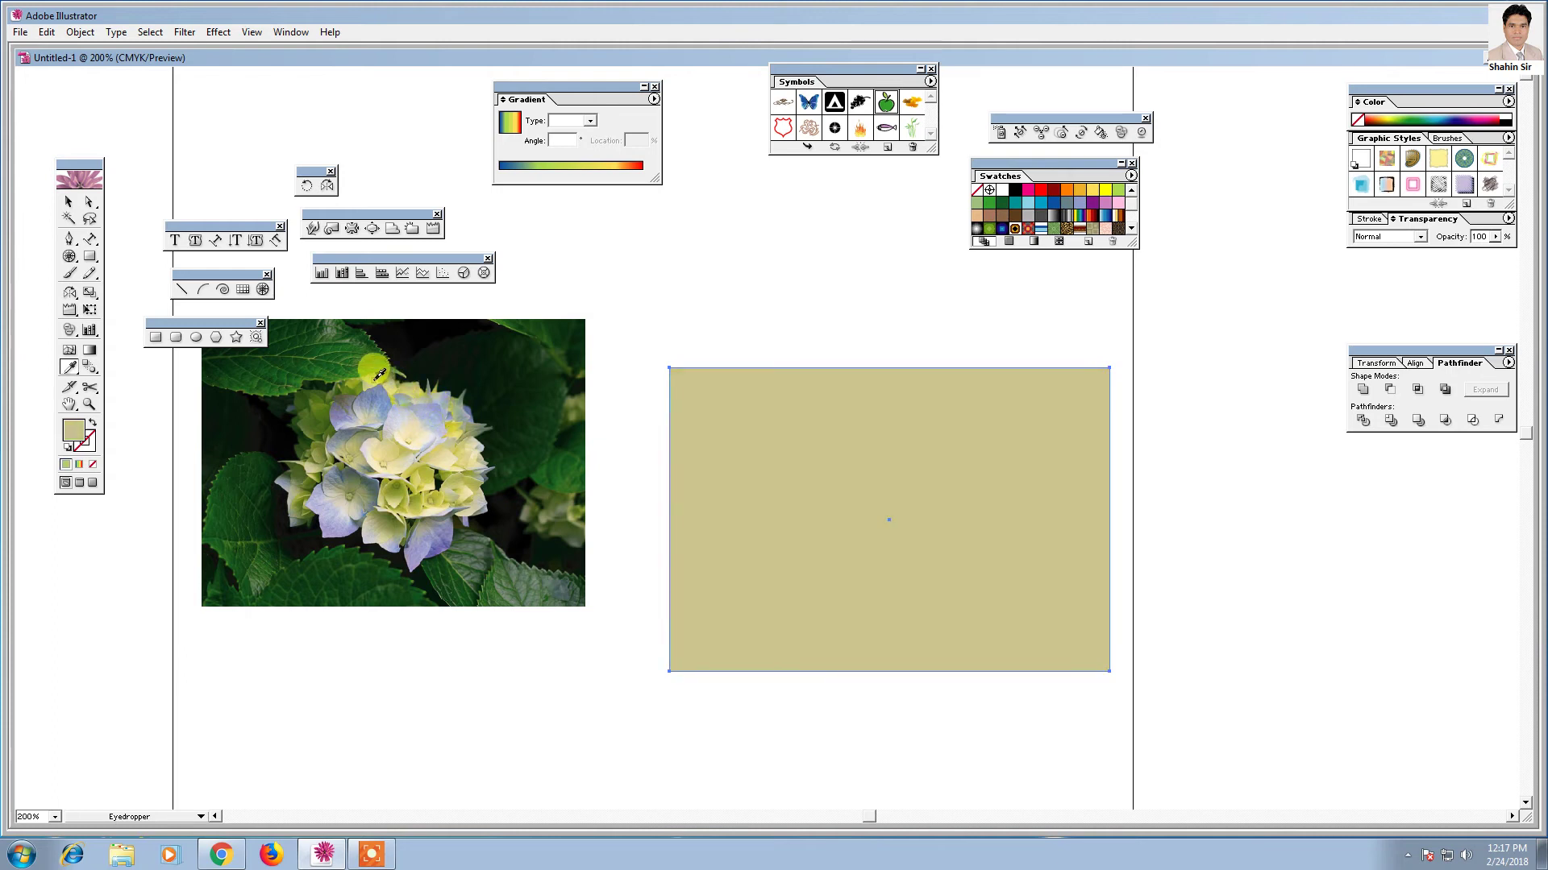
left_click(366, 383)
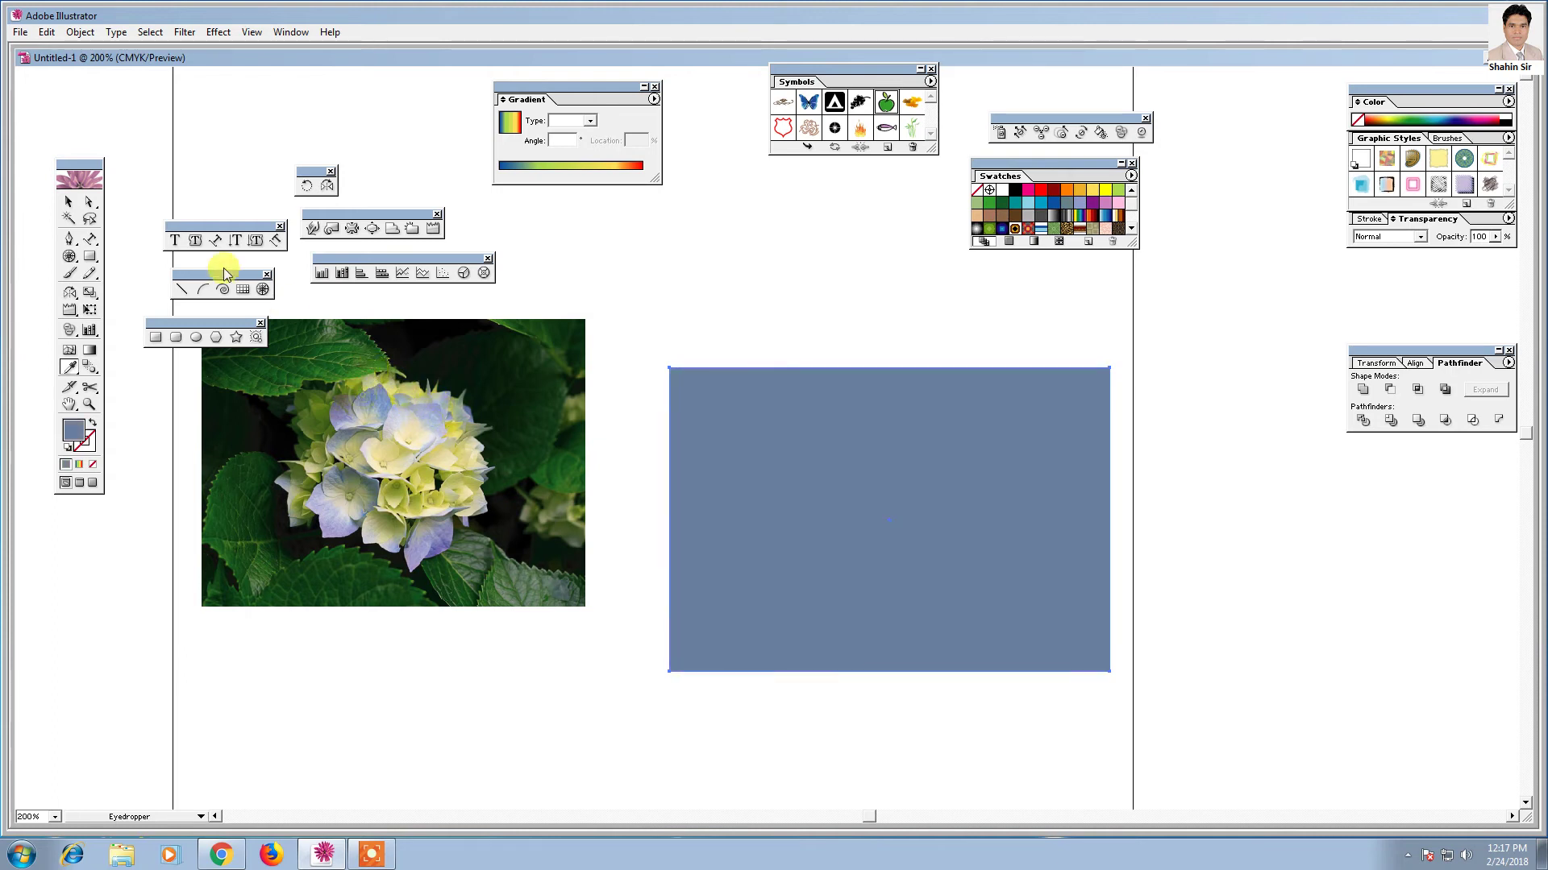
- Marquee-select both the hydrangea photo and the rectangle
left_click(68, 202)
left_click(667, 283)
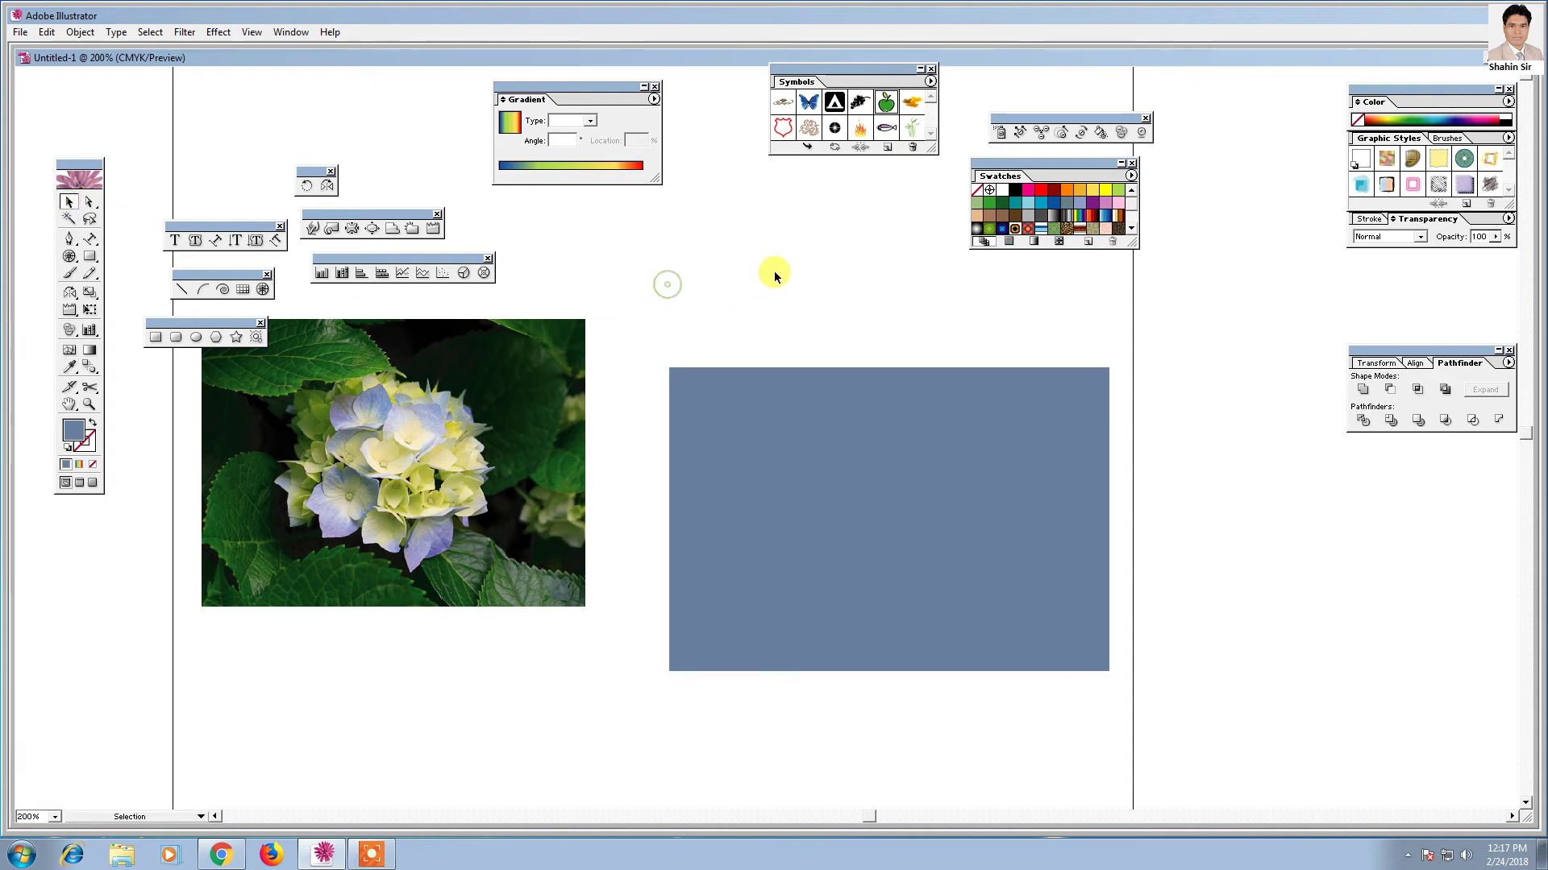
left_click_drag(774, 272, 486, 495)
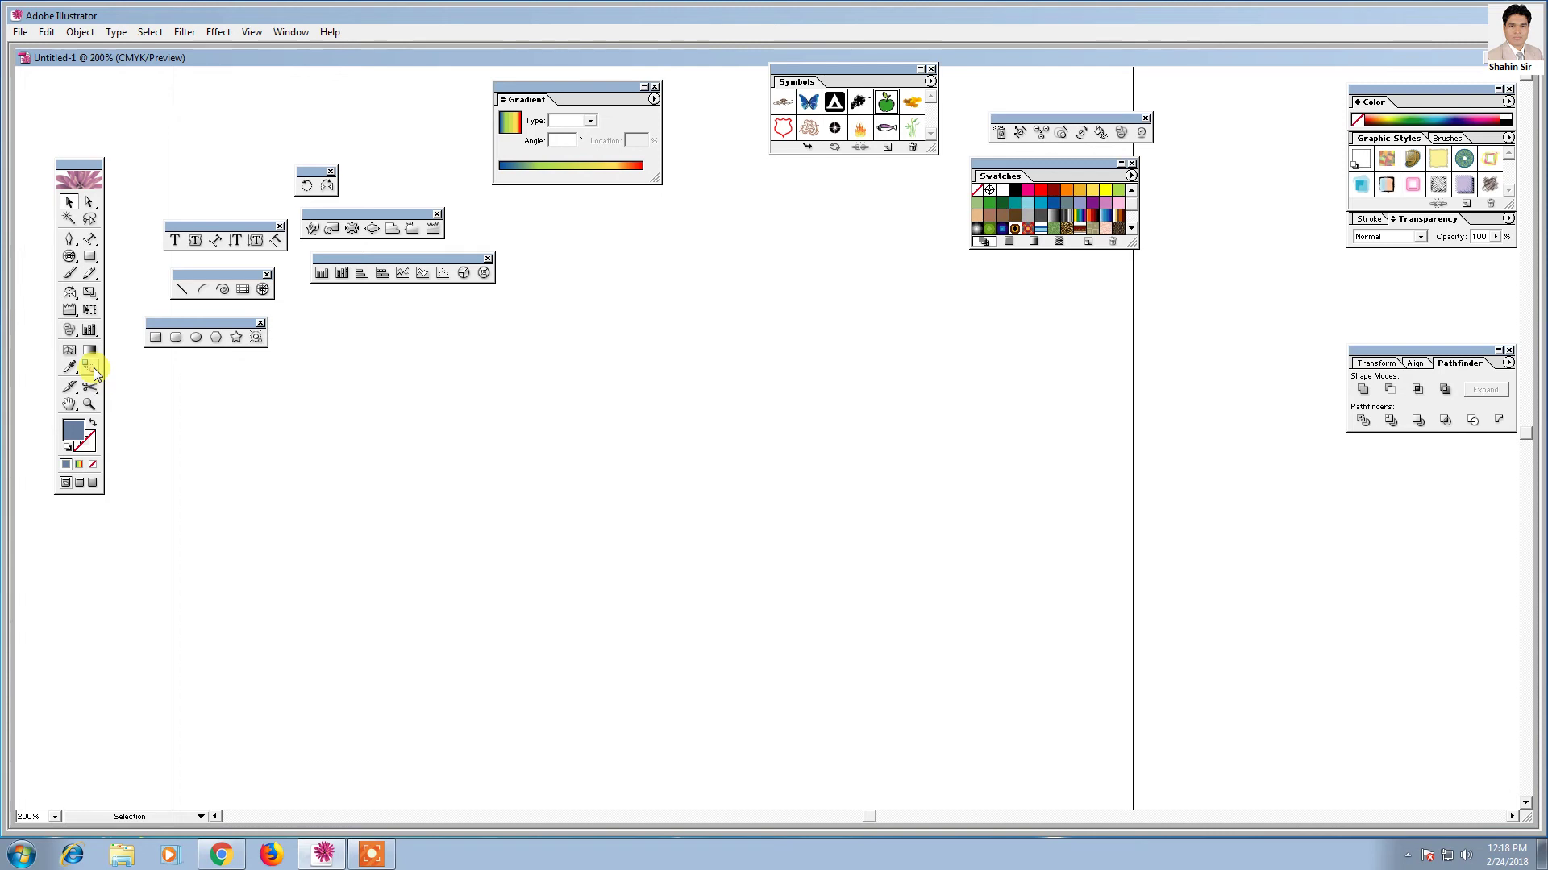
- At 300% zoom with the grid shown, draw a blue outlined square near the centre
key("ctrl+plus")
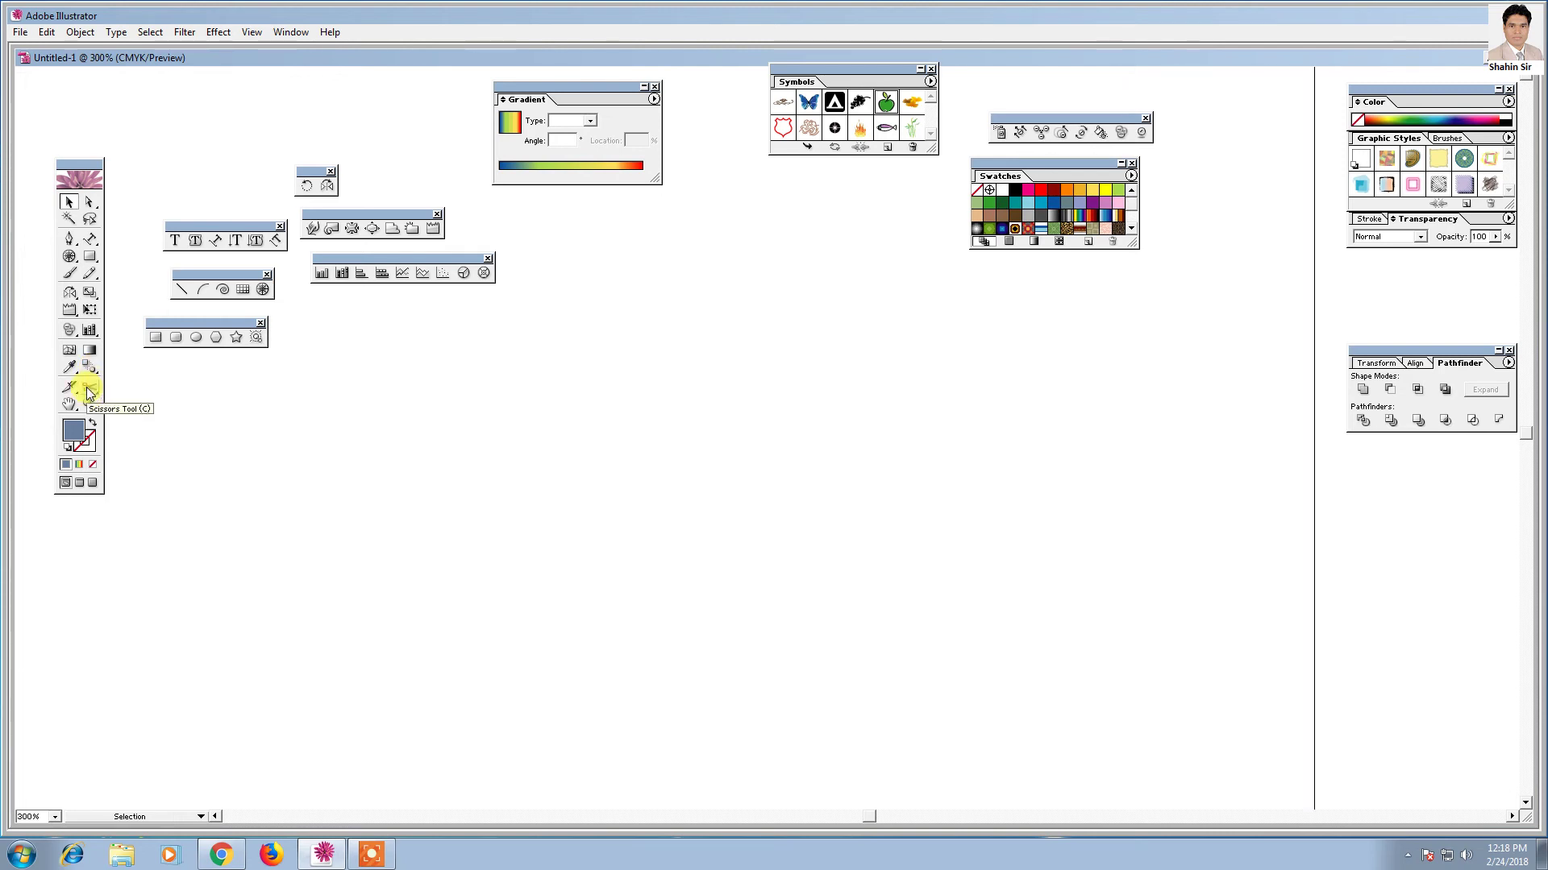
key("ctrl+quotedbl")
left_click_drag(493, 405, 566, 486)
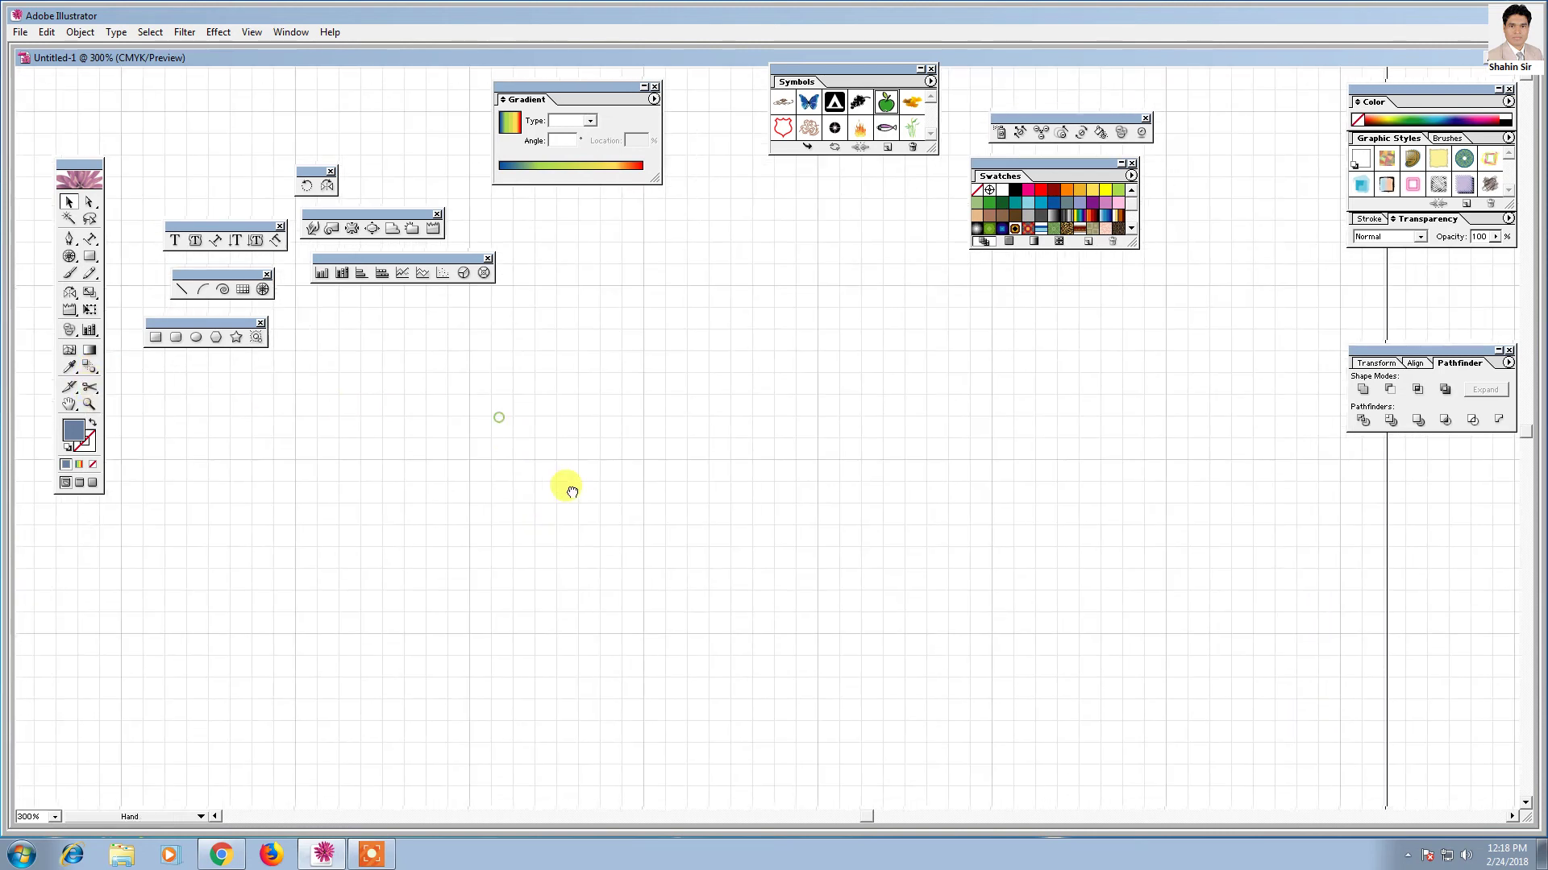
left_click(94, 256)
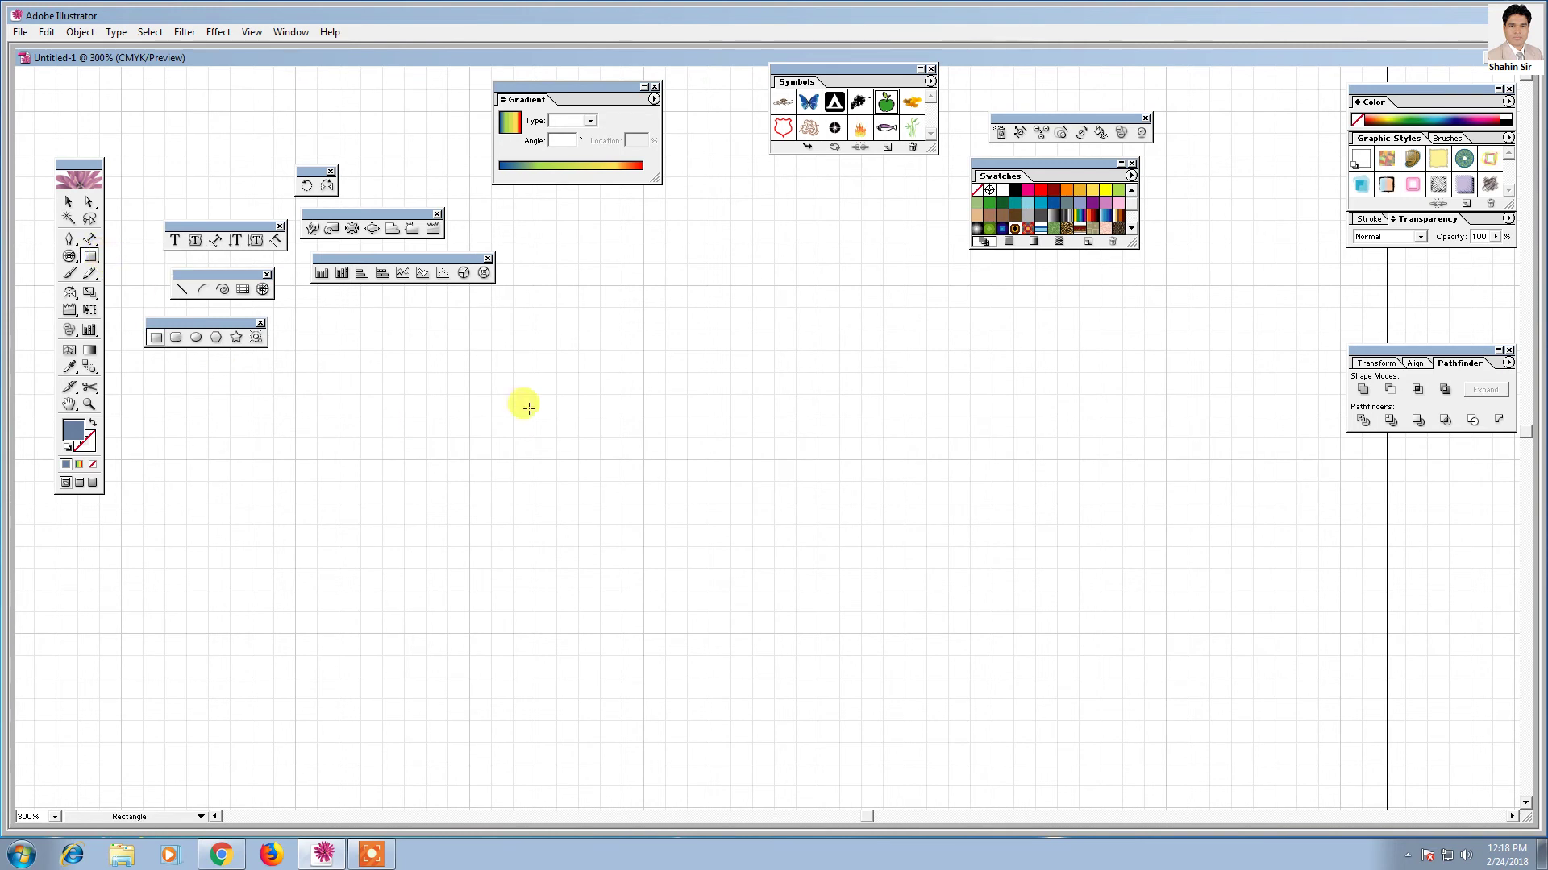
left_click_drag(584, 390, 640, 447)
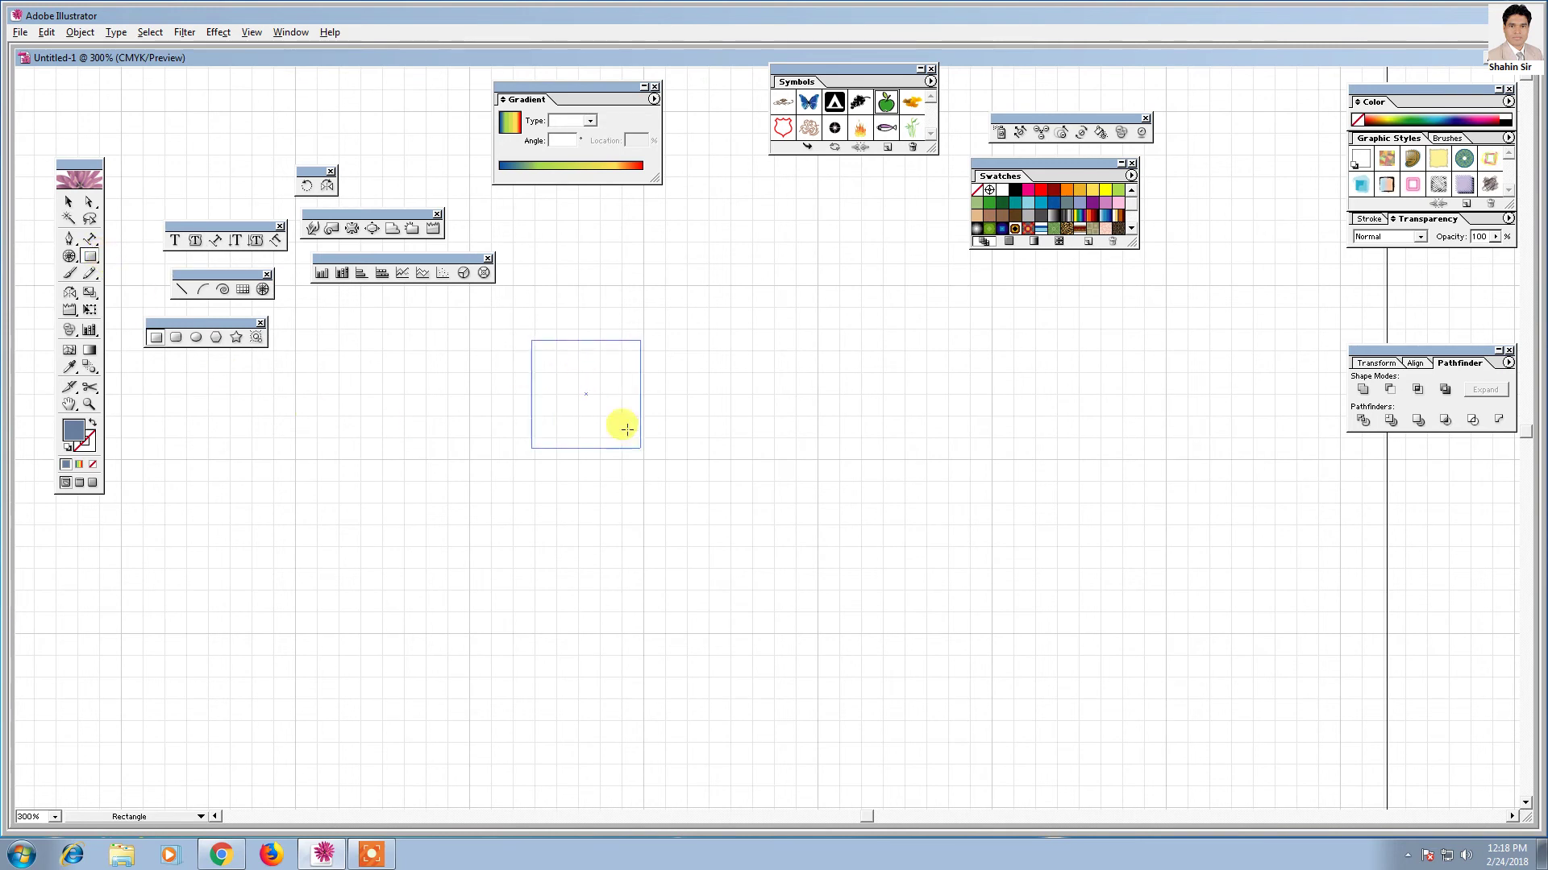
left_click(76, 200)
left_click(81, 433)
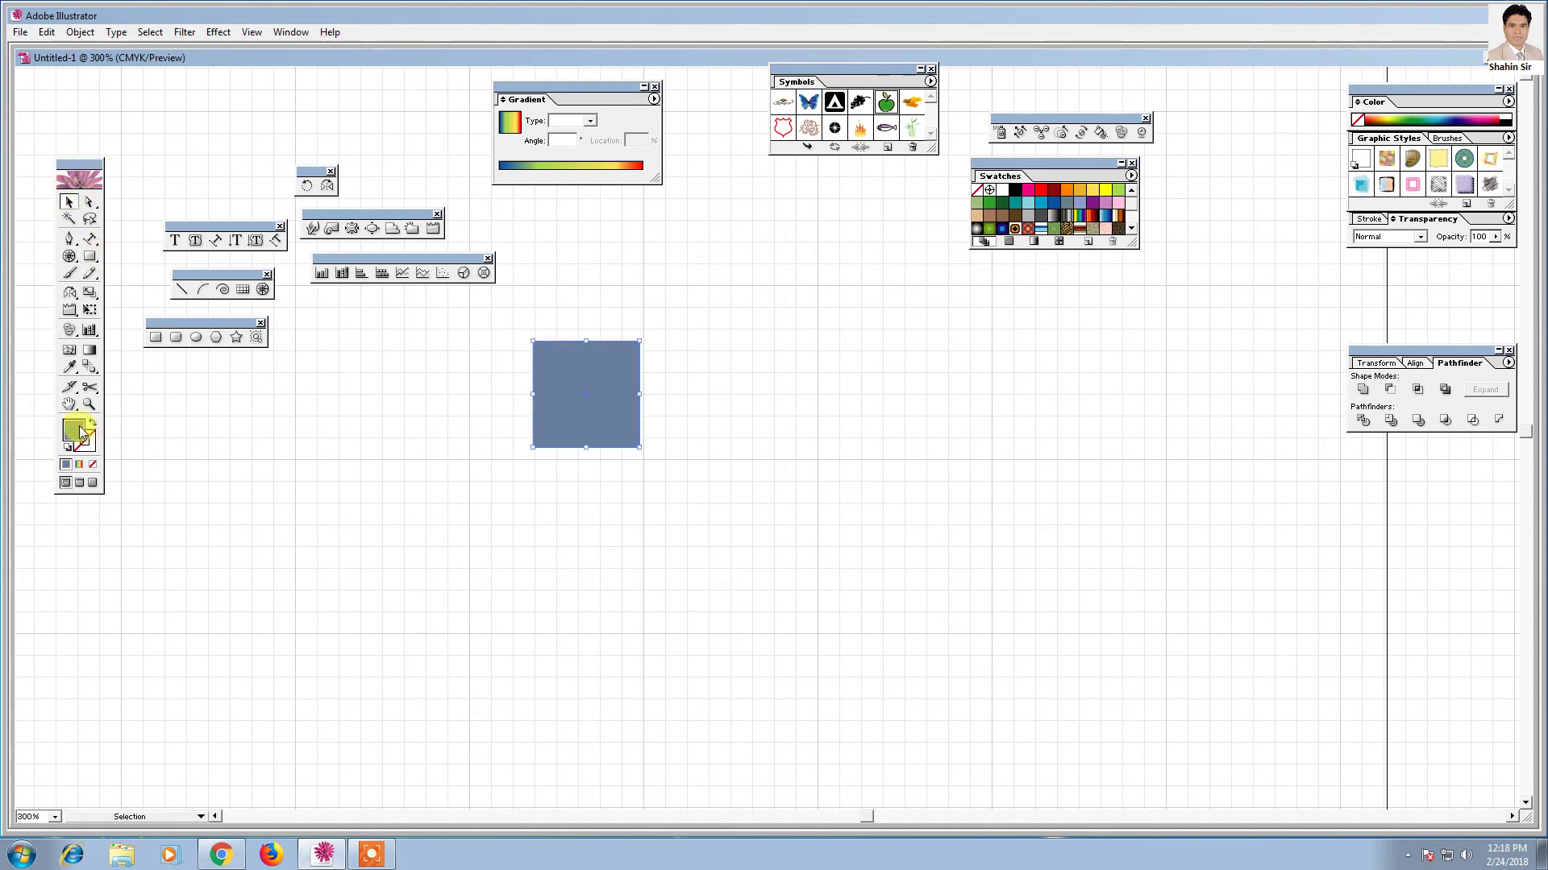
left_click(92, 423)
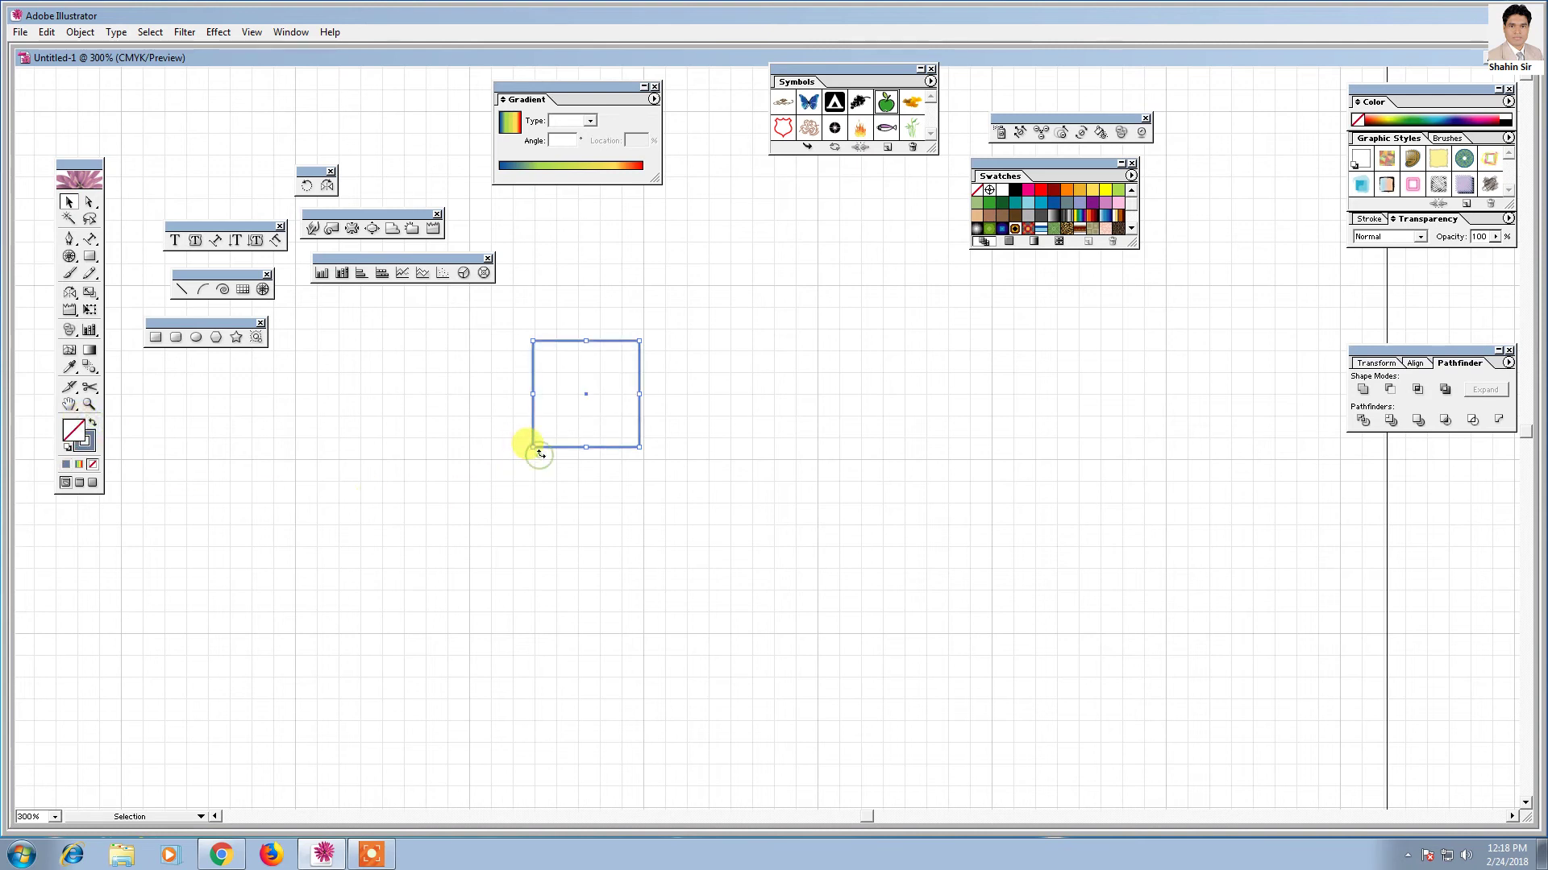
- Copy the square diagonally down-right, give the copy a red stroke, and select both squares
left_click_drag(555, 451, 1014, 711)
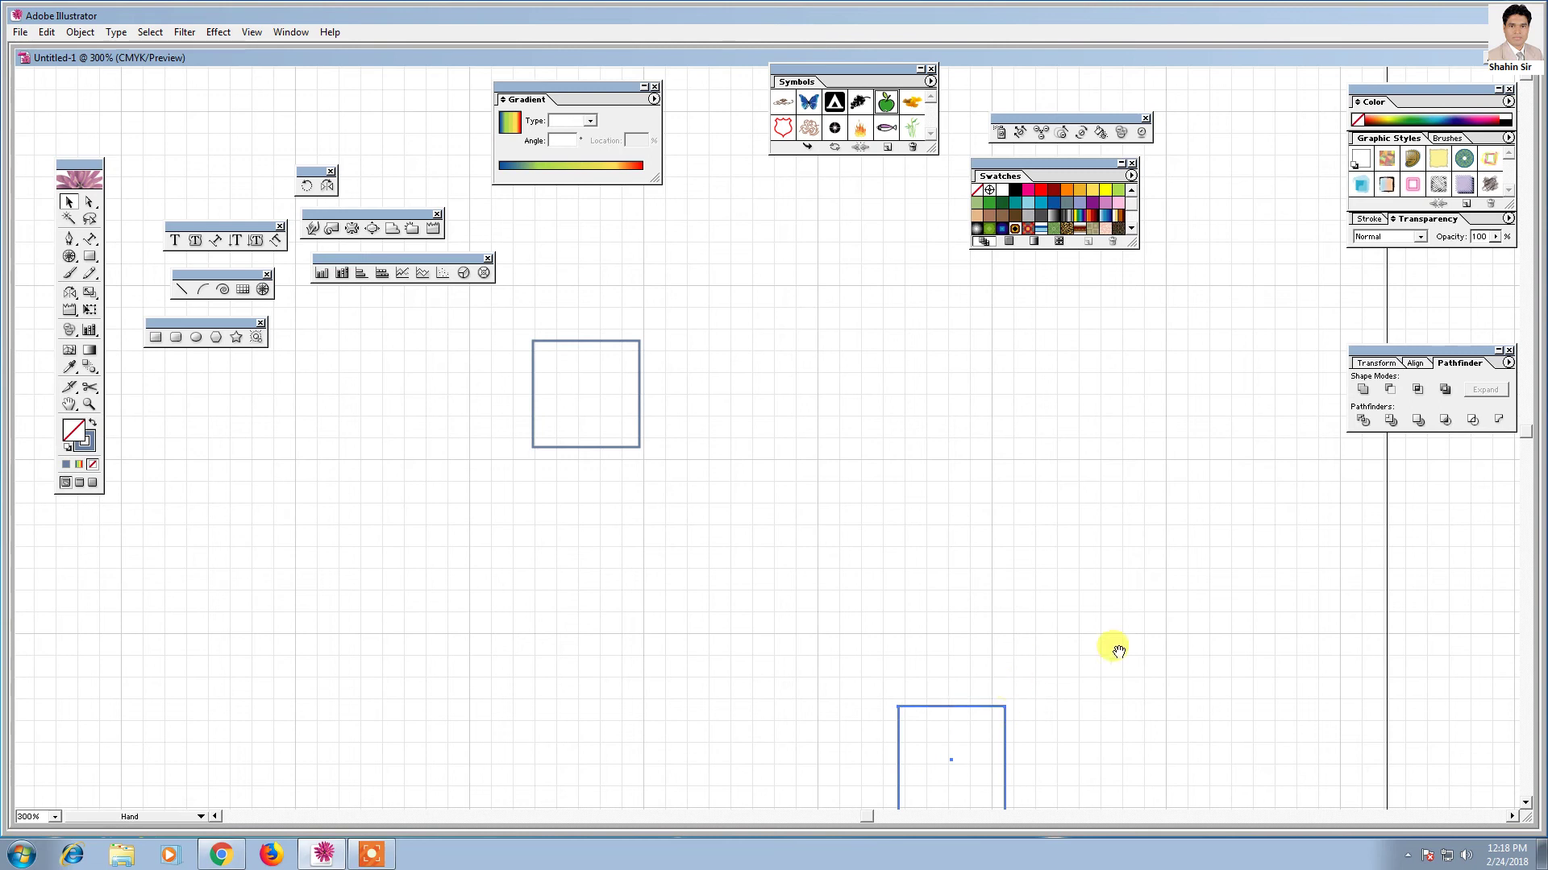
left_click_drag(1117, 647, 1089, 487)
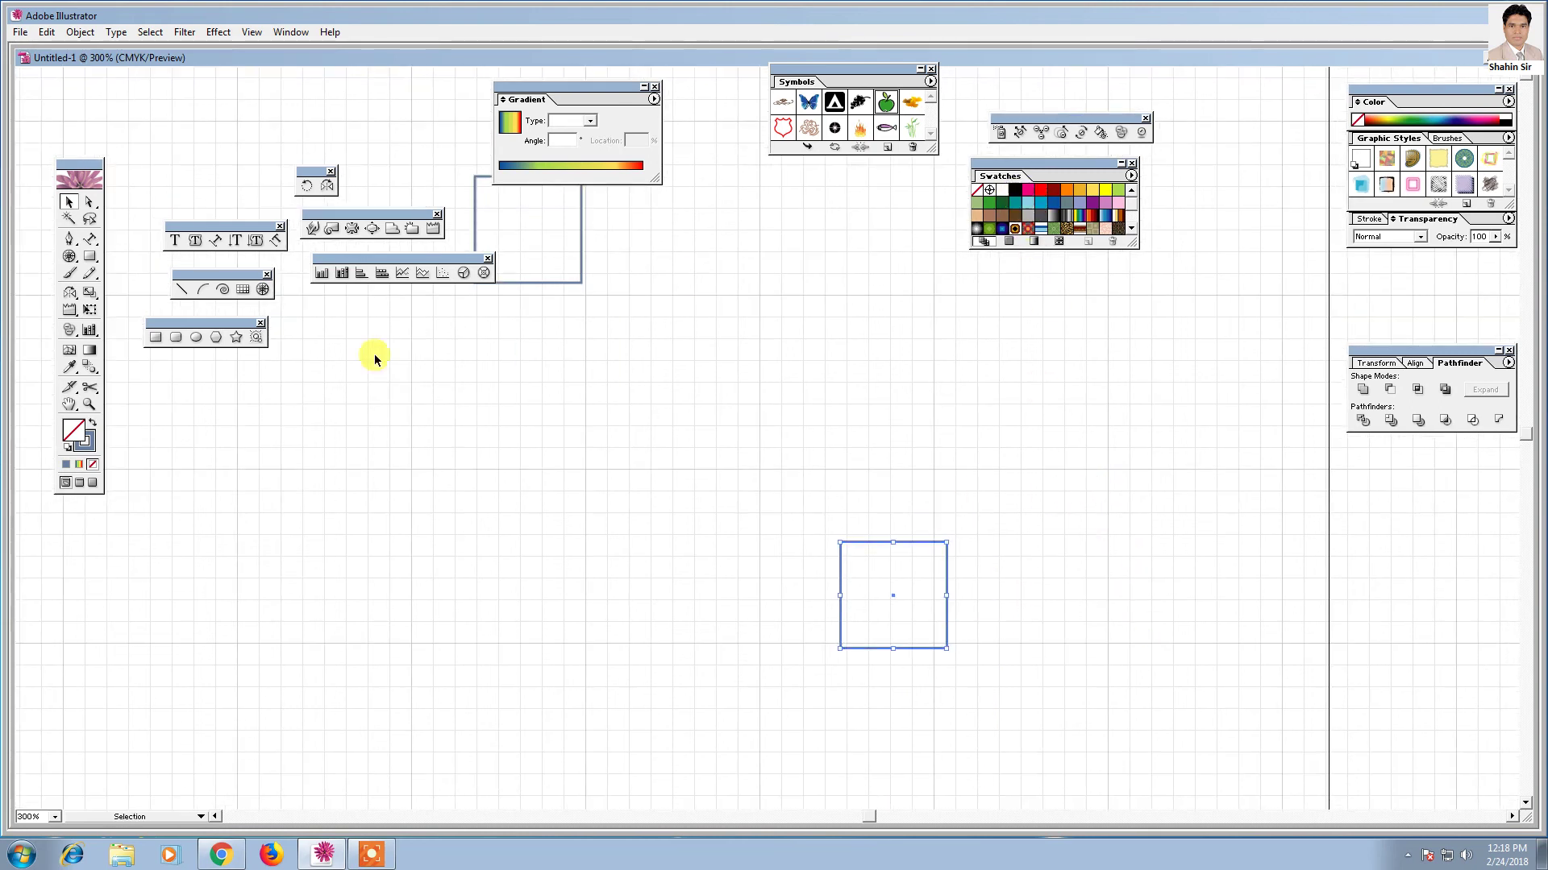
left_click(86, 443)
left_click(1040, 191)
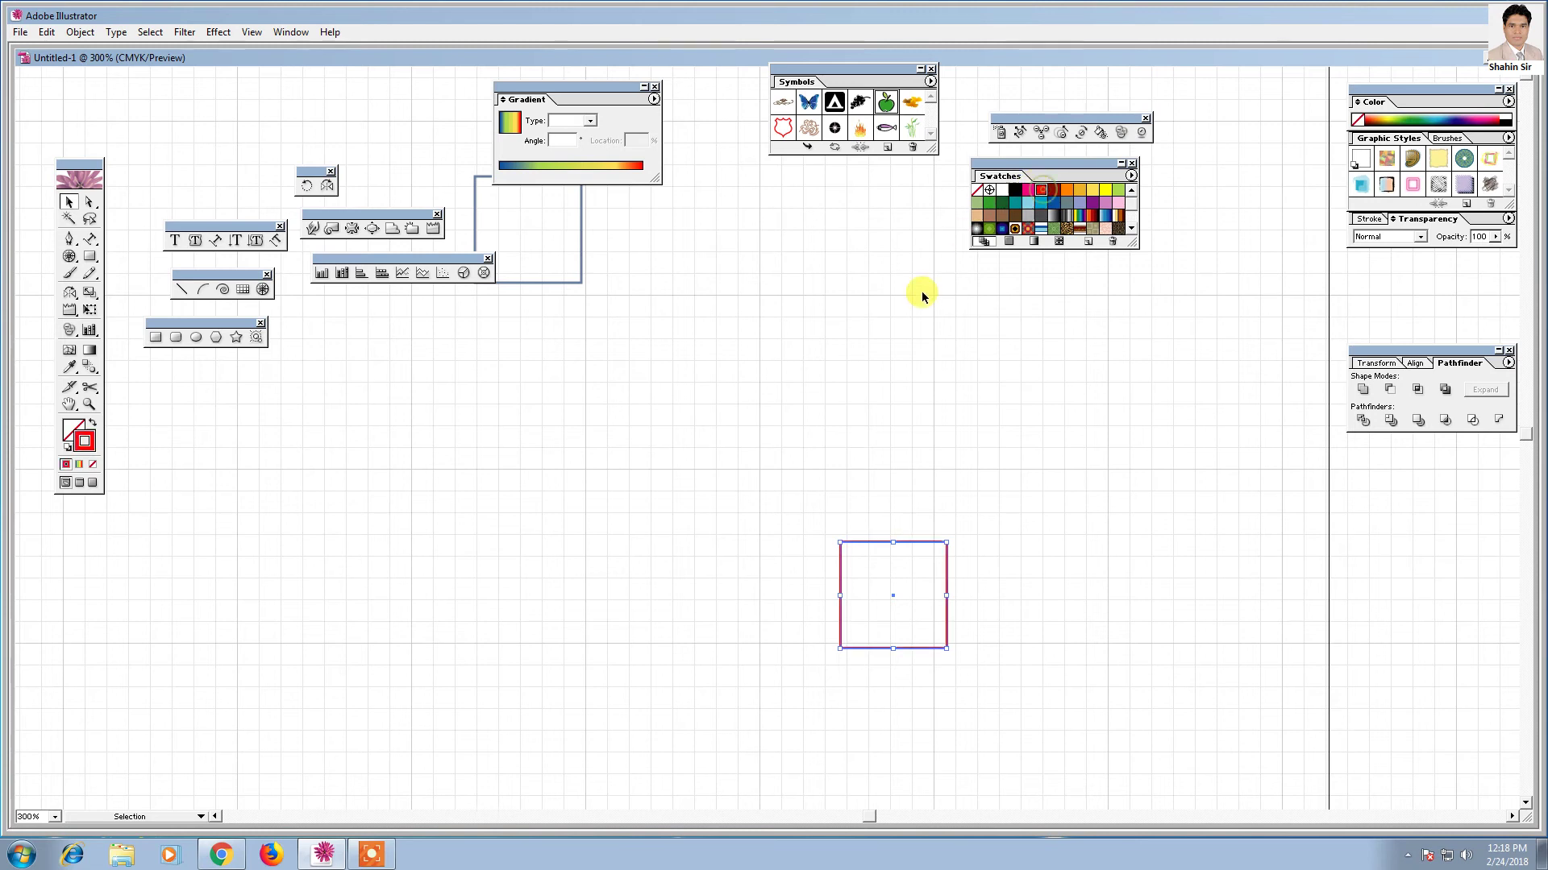
left_click(874, 335)
scroll(854, 408, "up", 2)
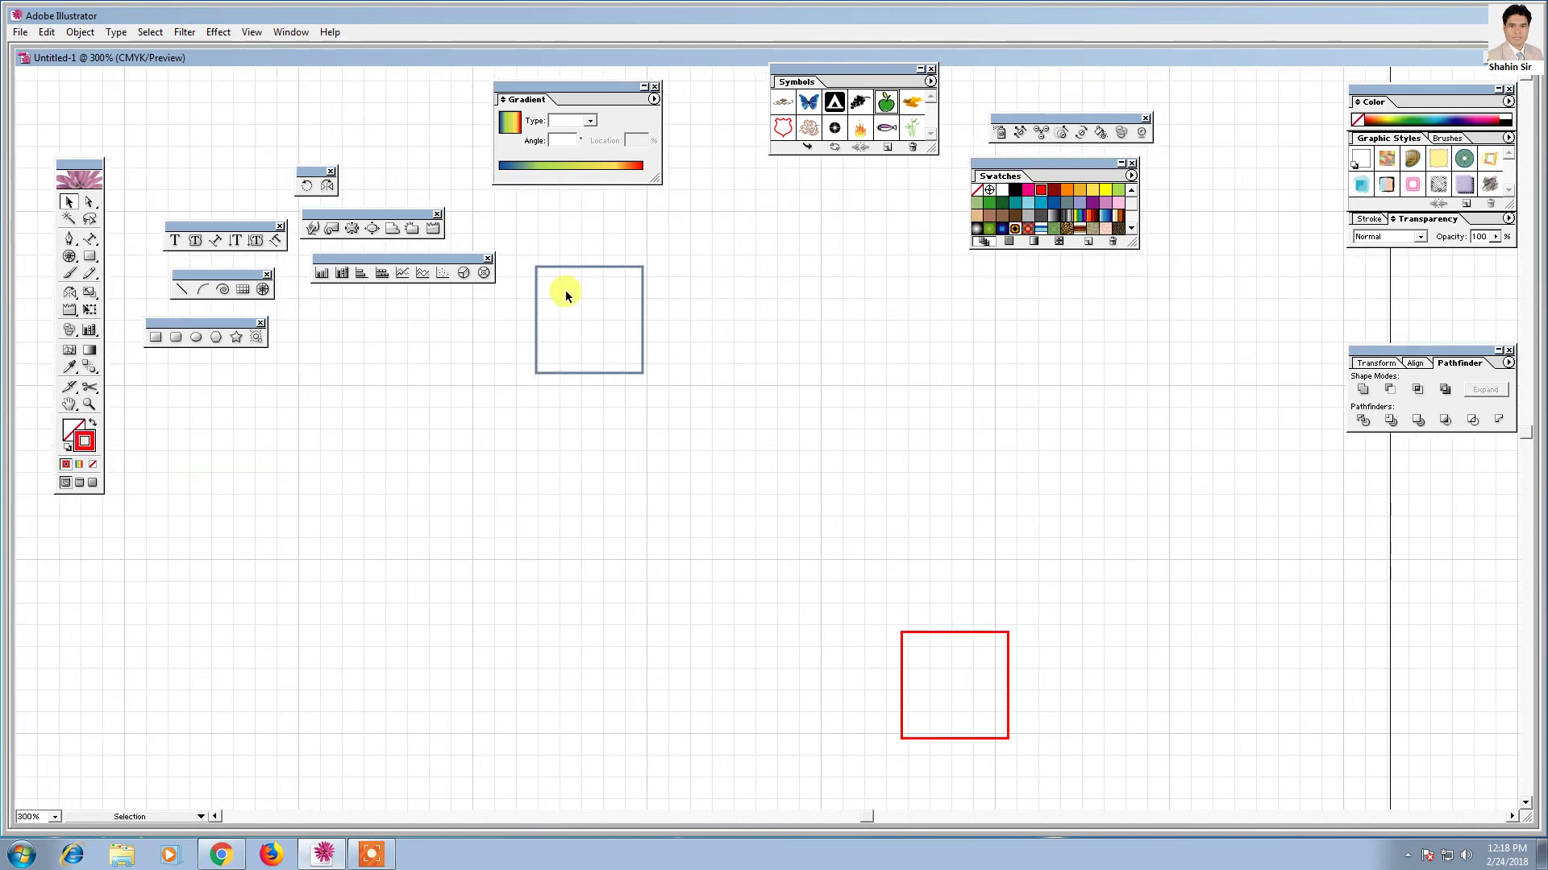
left_click_drag(1174, 271, 528, 671)
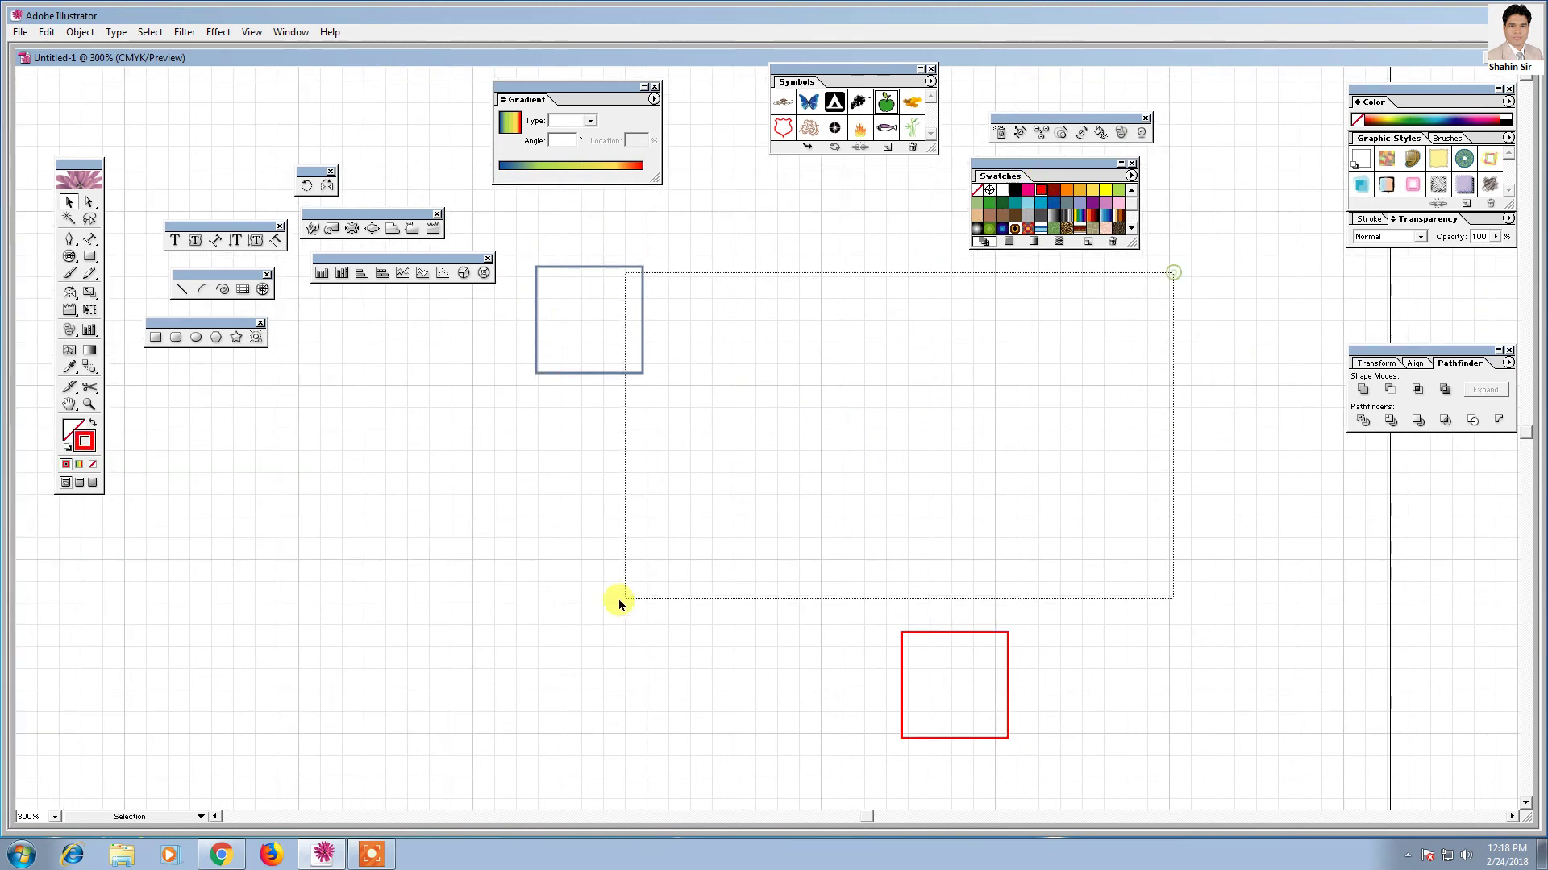
- Blend the blue square into the red square and shift the resulting blend left
left_click(87, 369)
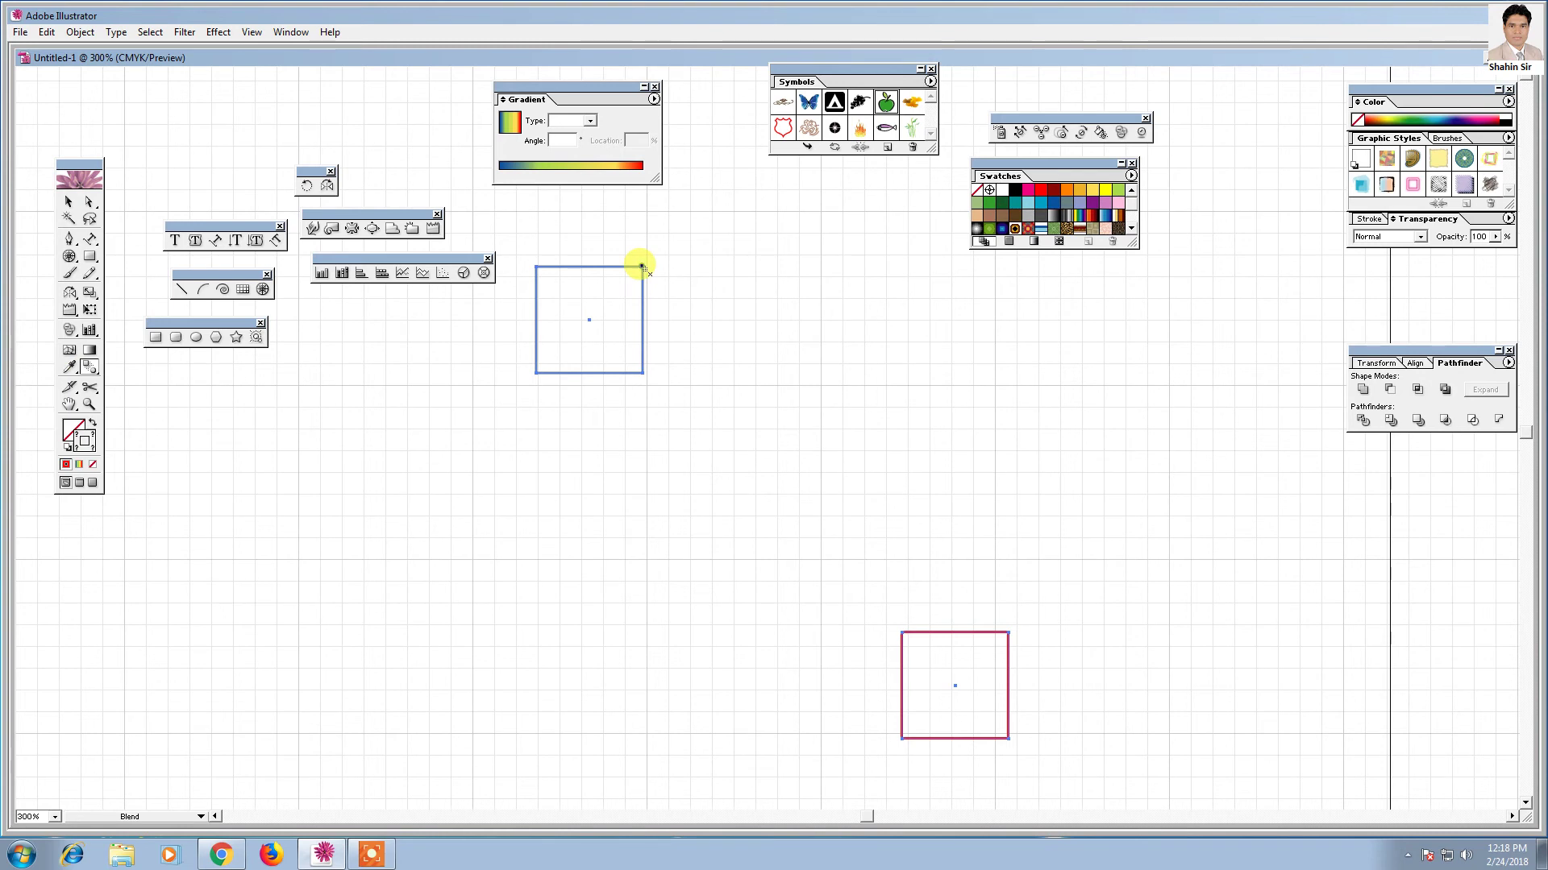
left_click(1007, 633)
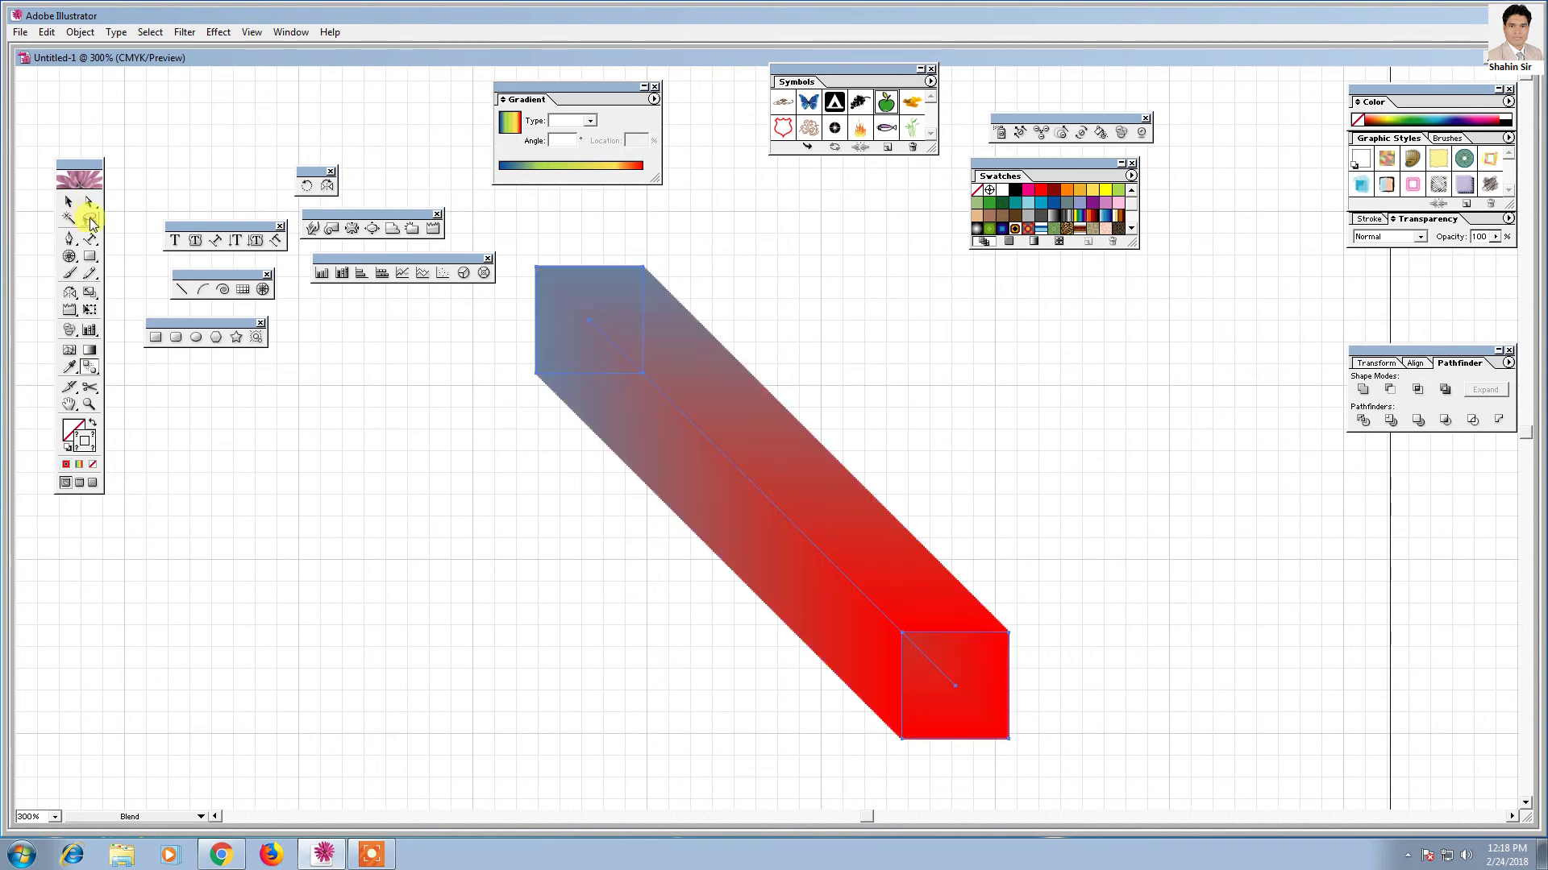
left_click(71, 202)
left_click(278, 476)
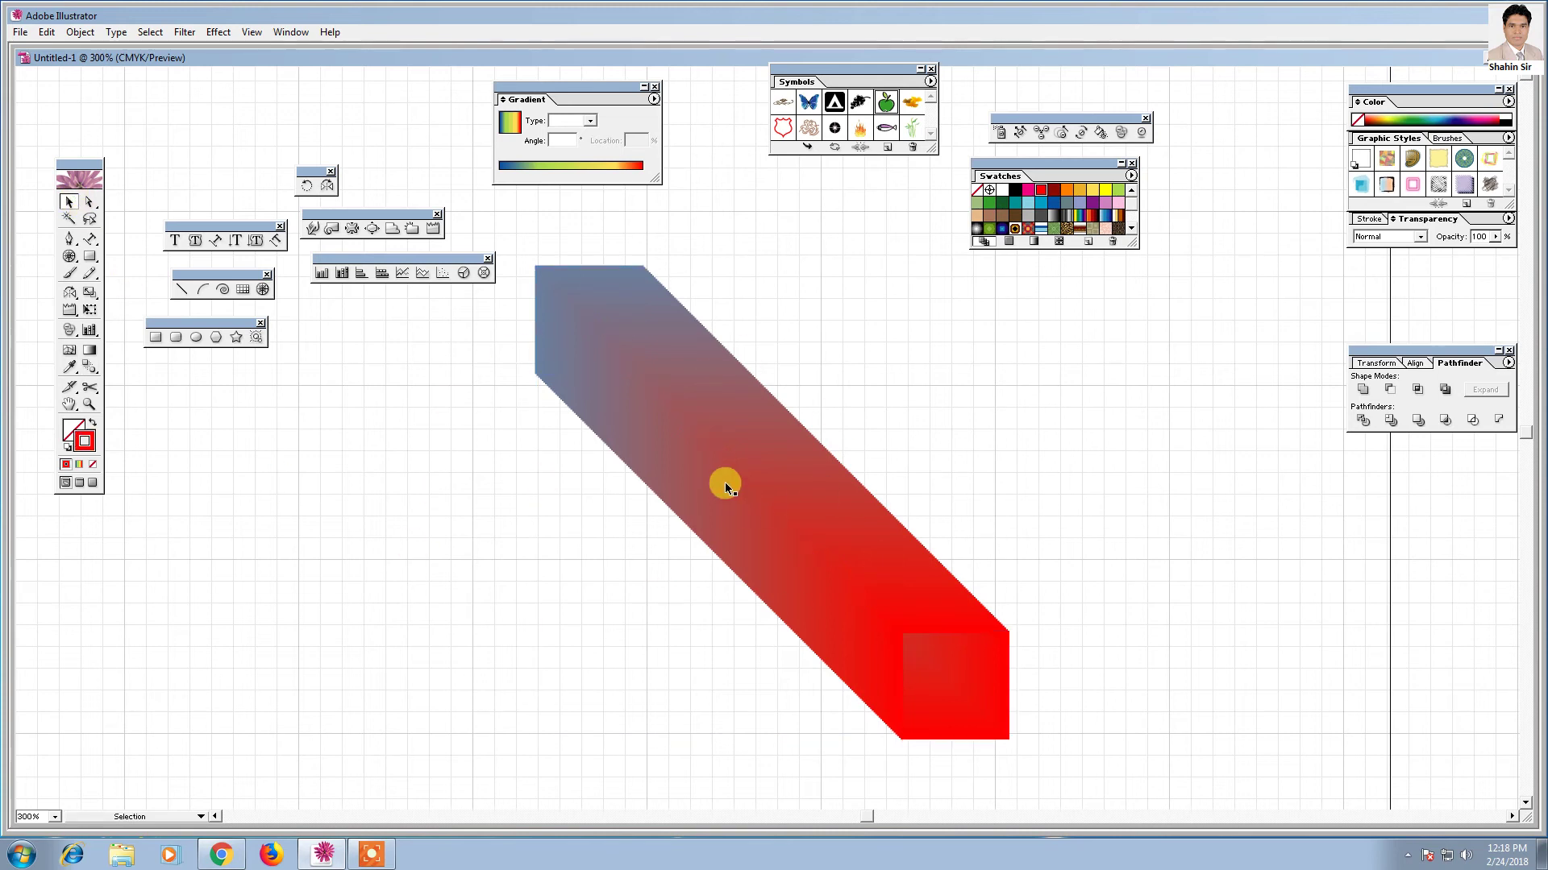
left_click_drag(751, 443, 592, 486)
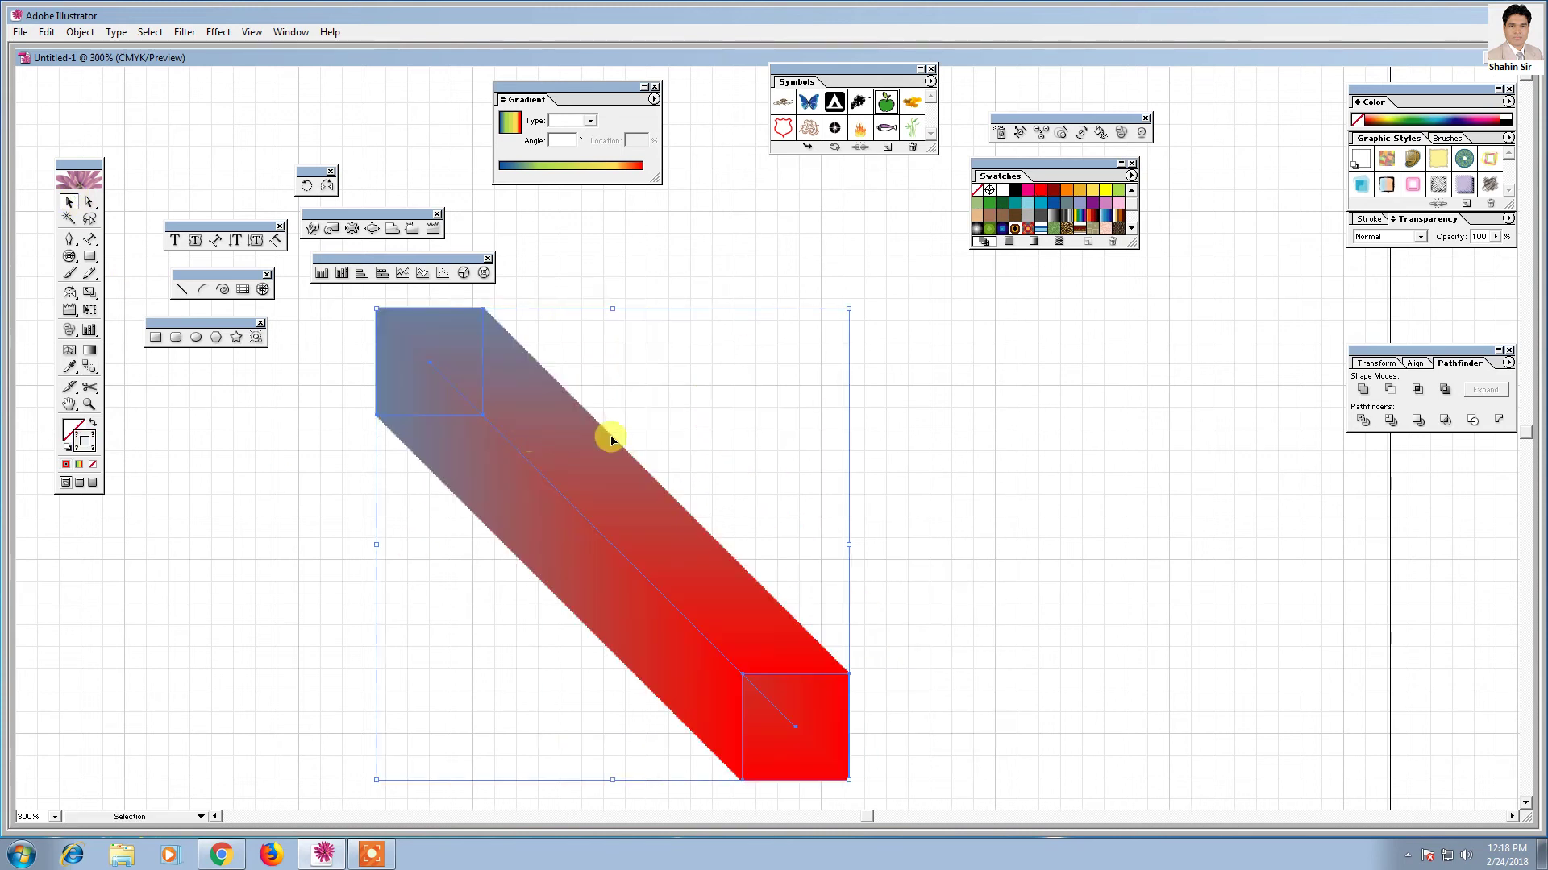
left_click(650, 437)
- Draw a large square and make three smaller nested copies with the Scale tool and Ctrl+D
scroll(667, 276, "up", 3)
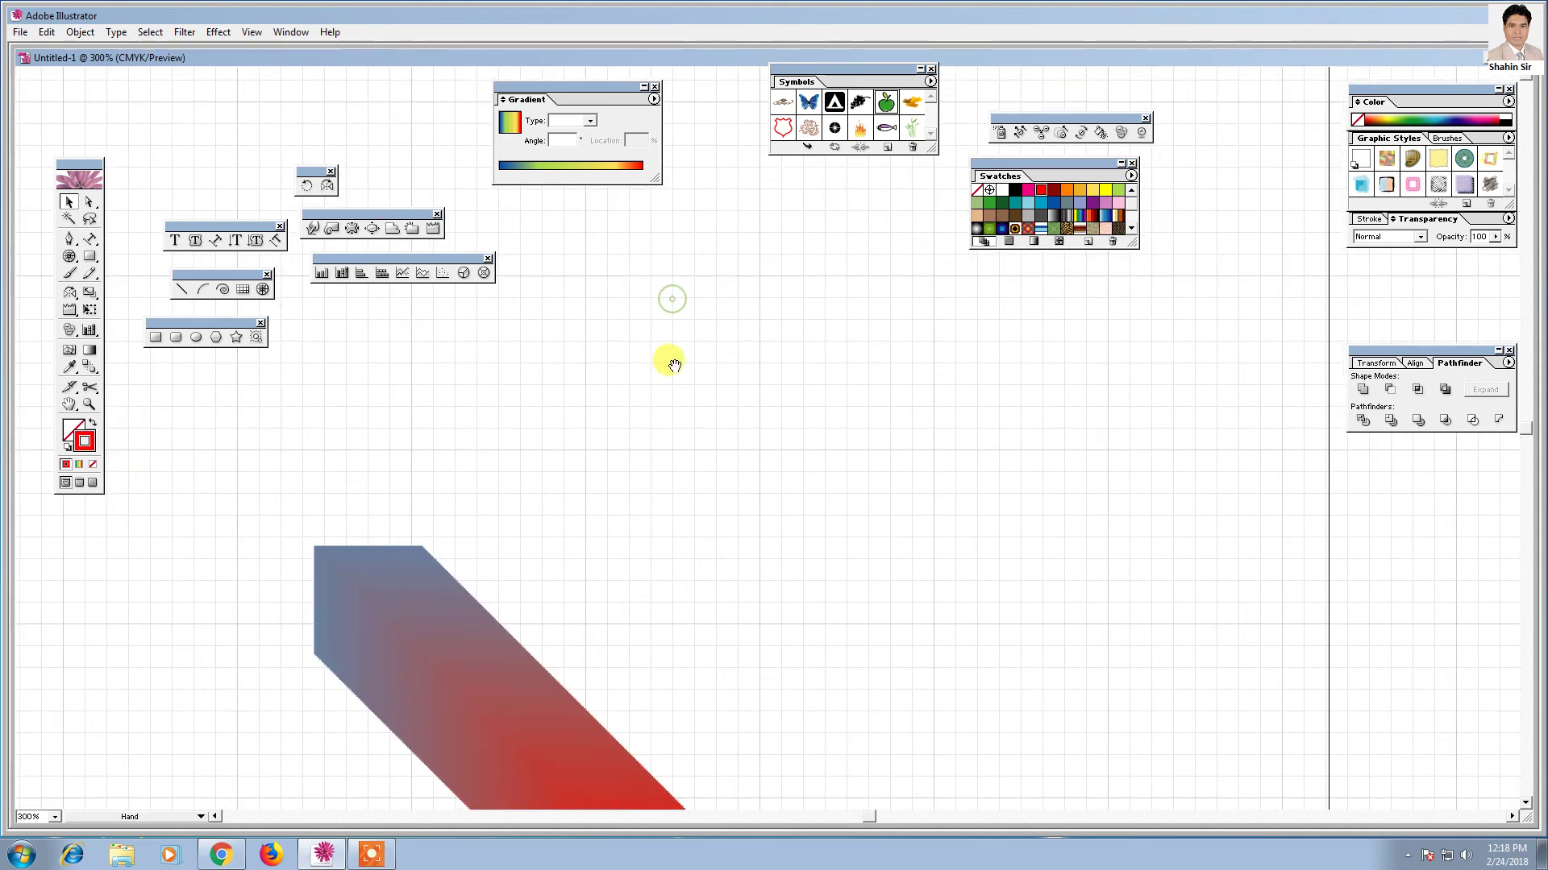
scroll(667, 359, "up", 3)
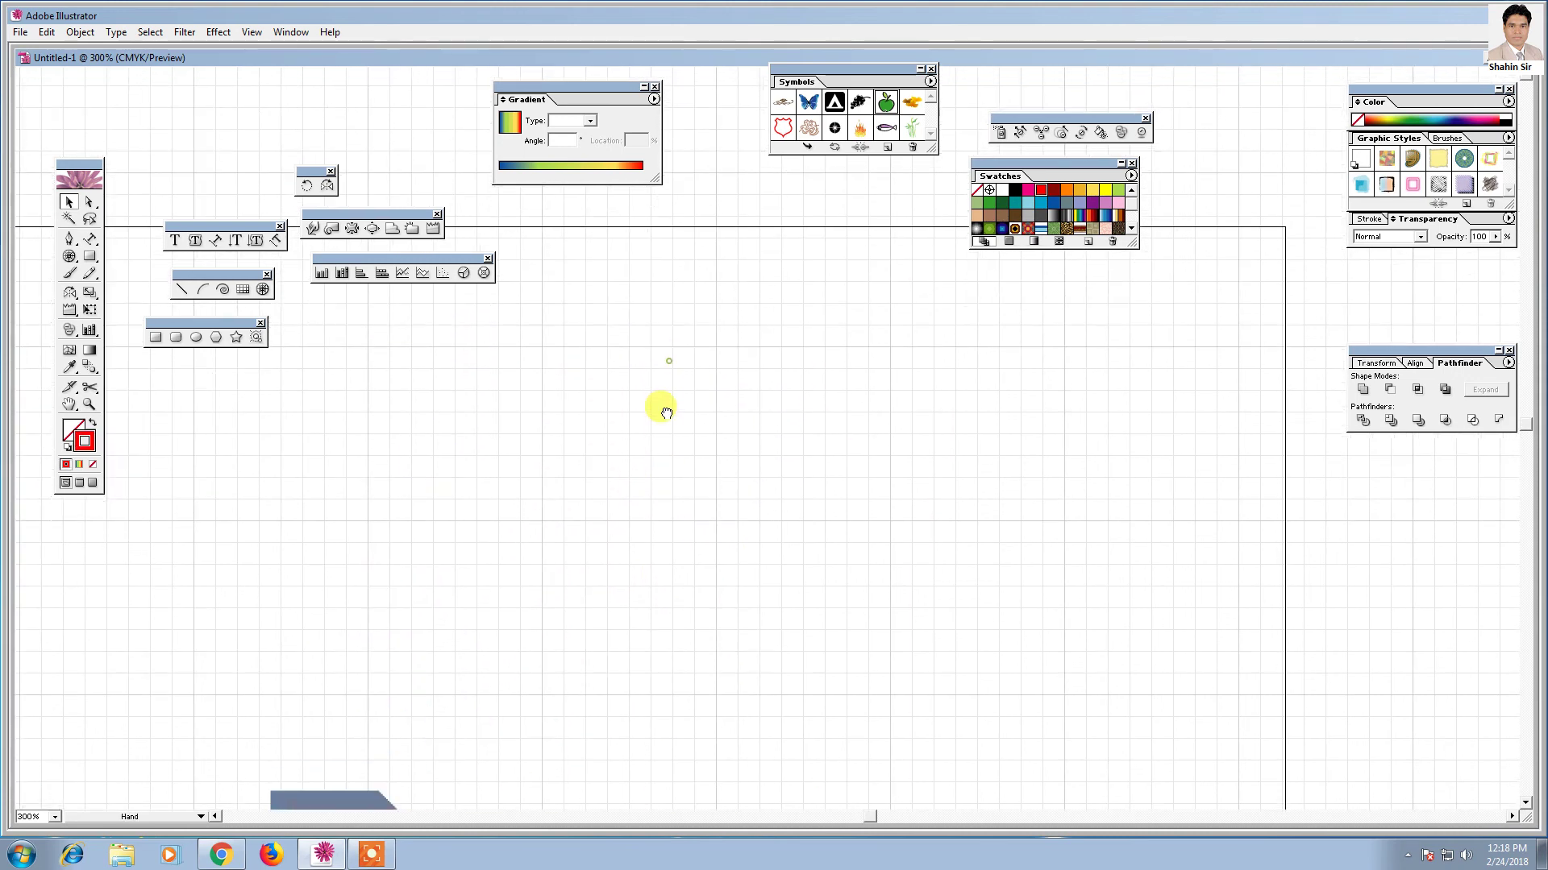
left_click(90, 258)
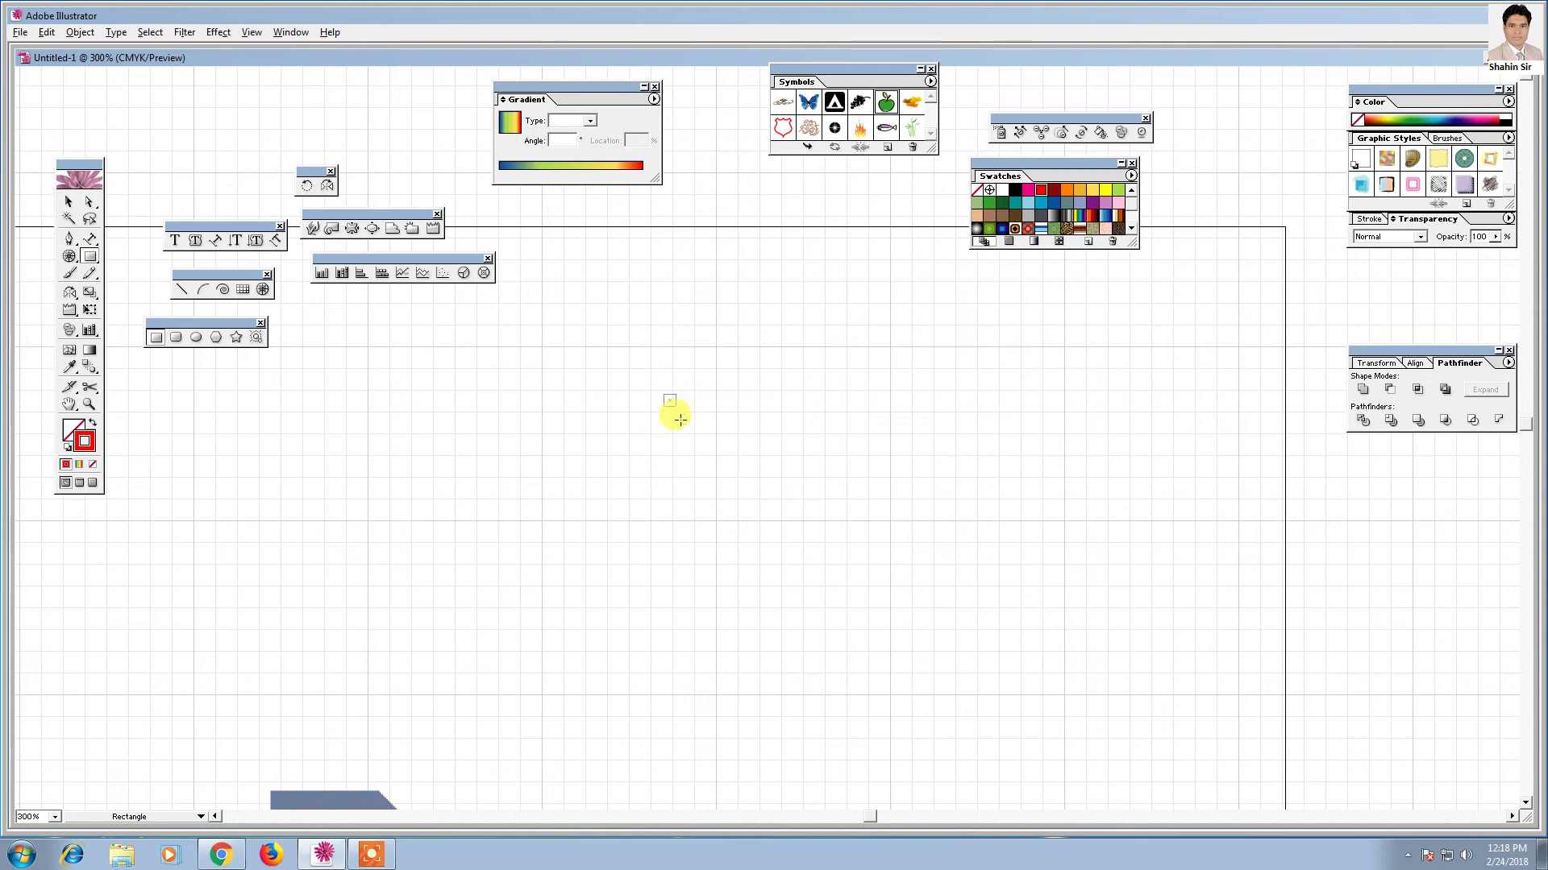
left_click_drag(680, 420, 878, 511)
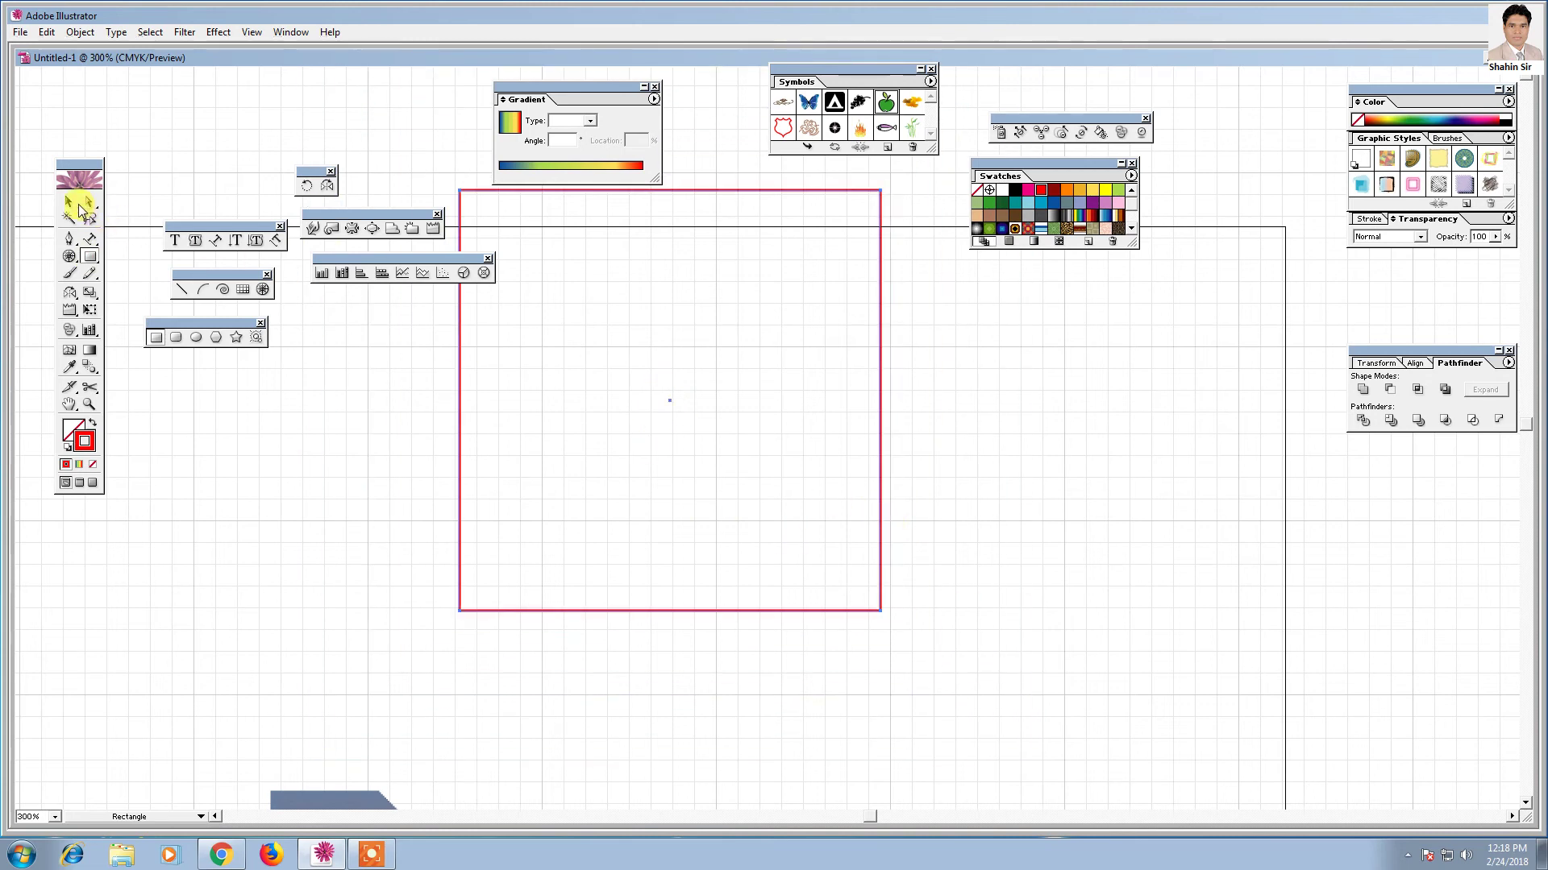
left_click(78, 205)
mouse_move(881, 277)
left_mouse_down()
mouse_move(933, 401)
mouse_move(929, 383)
left_mouse_up()
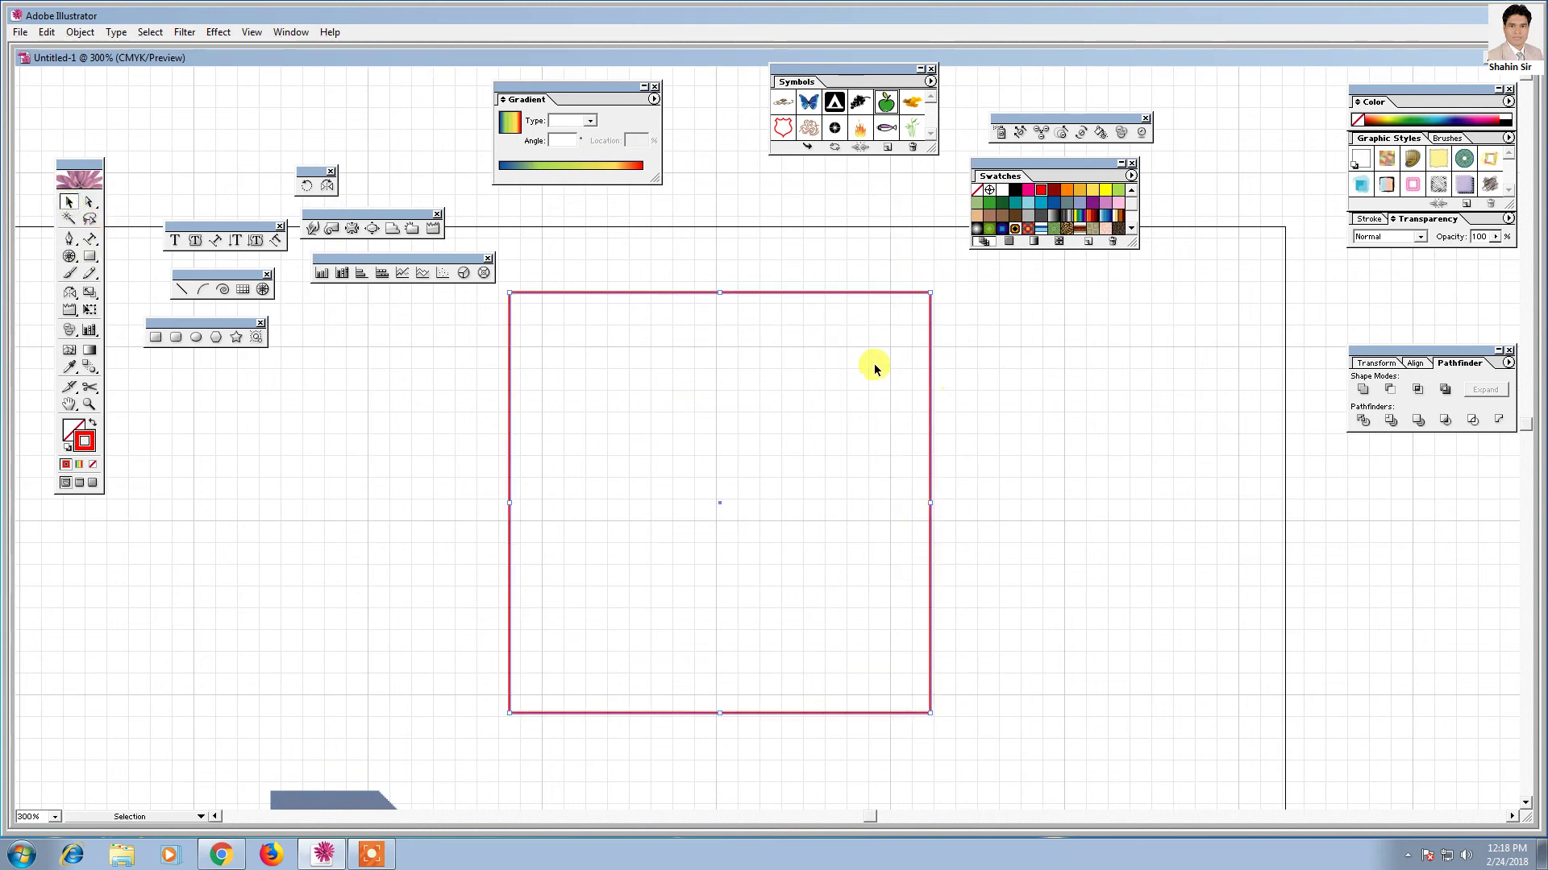
left_click(90, 295)
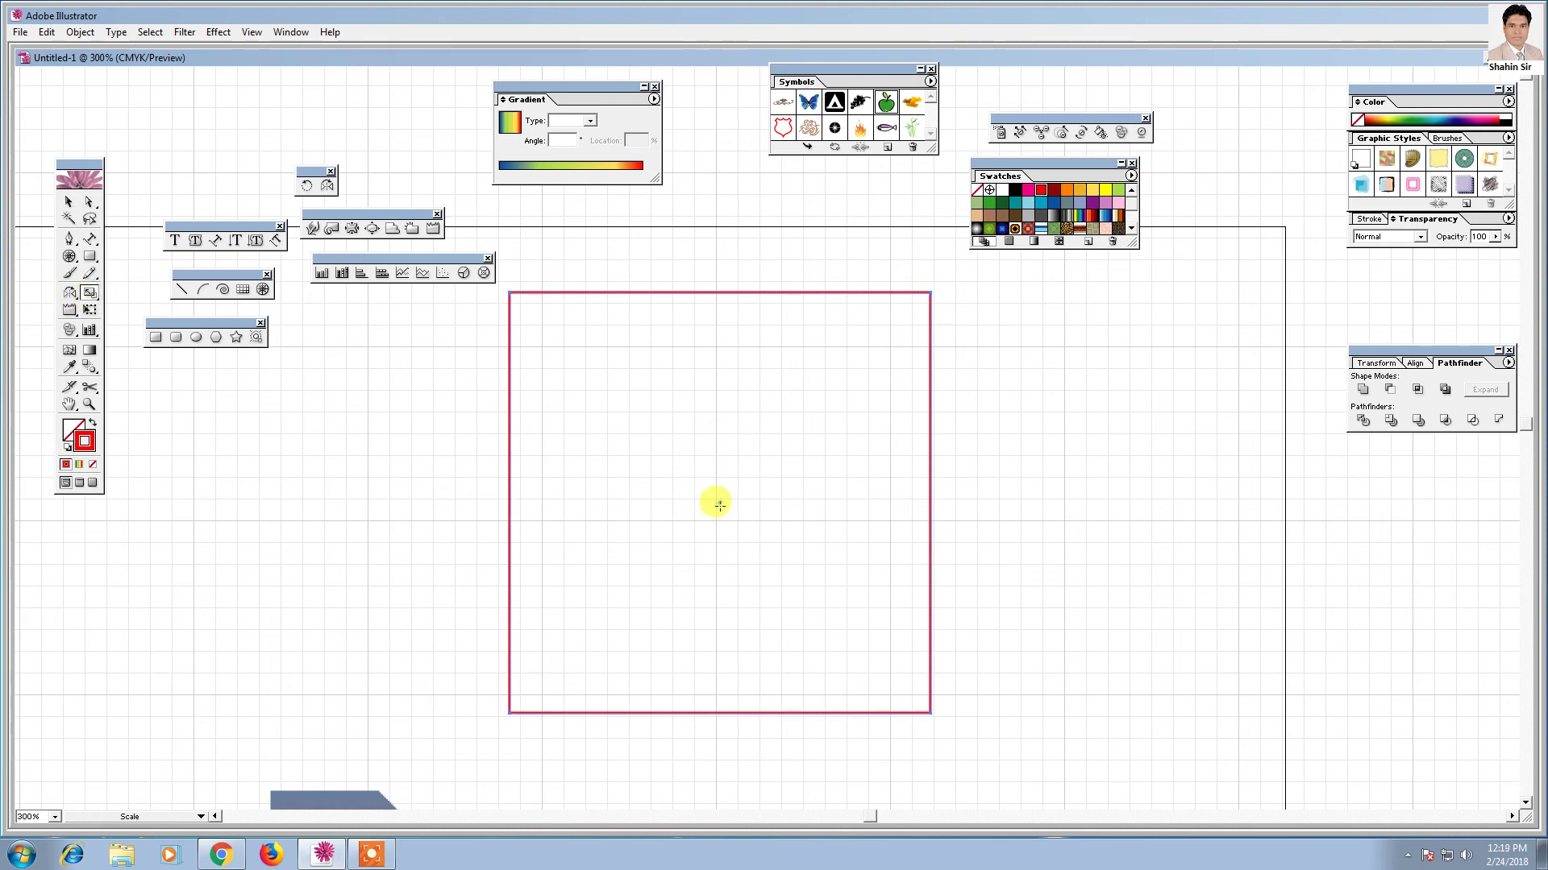
left_click_drag(826, 600, 809, 593)
key("ctrl+d")
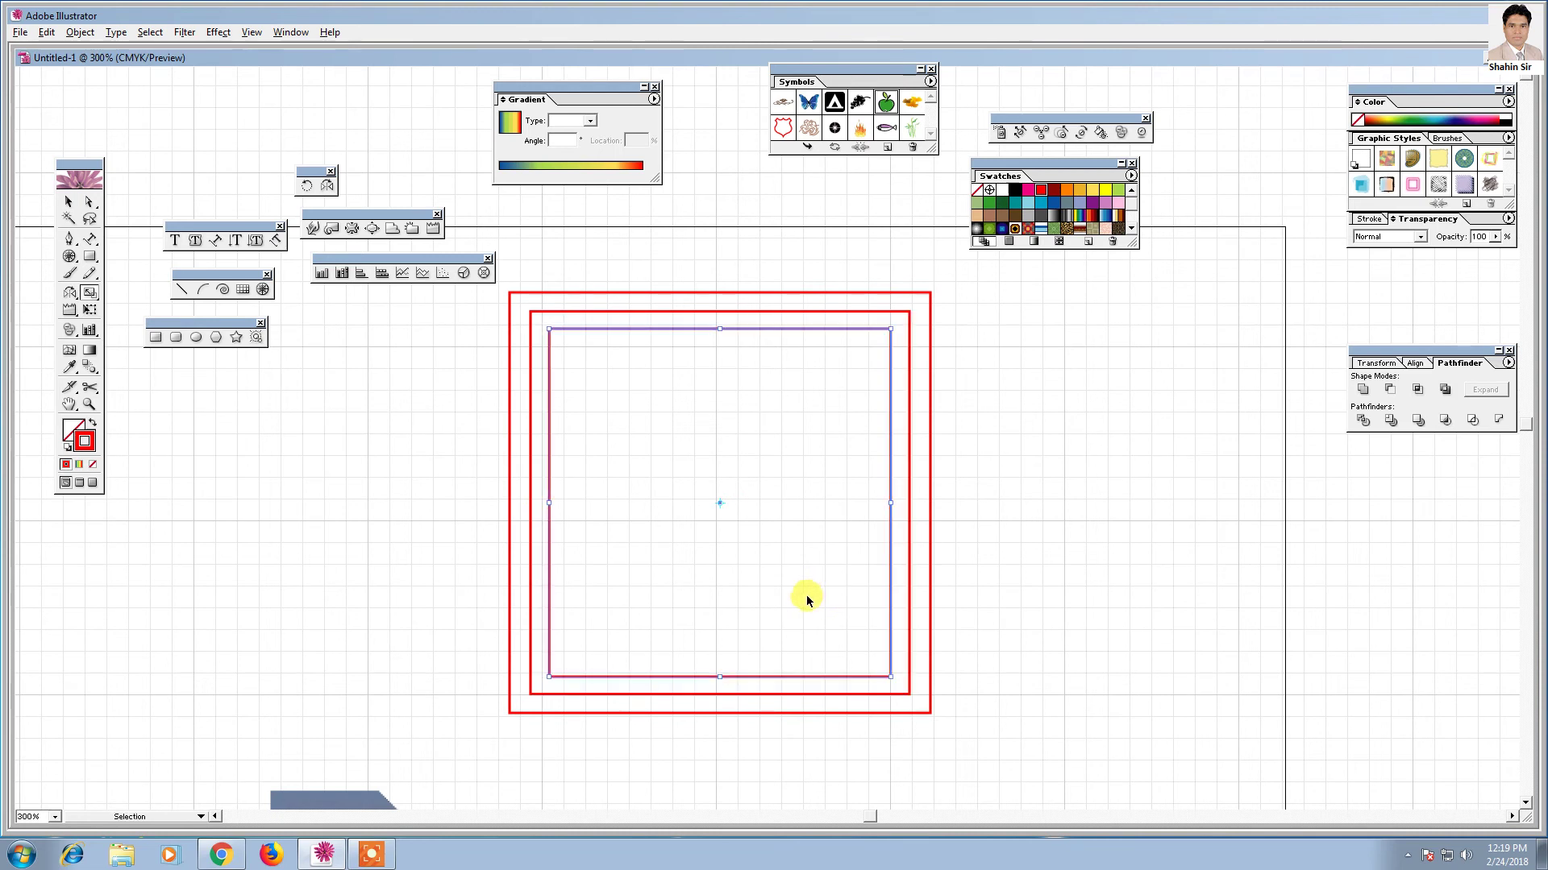
key("ctrl+d")
- Stroke the innermost square blue, second-outermost orange, outermost yellow, then select all four
left_click(68, 201)
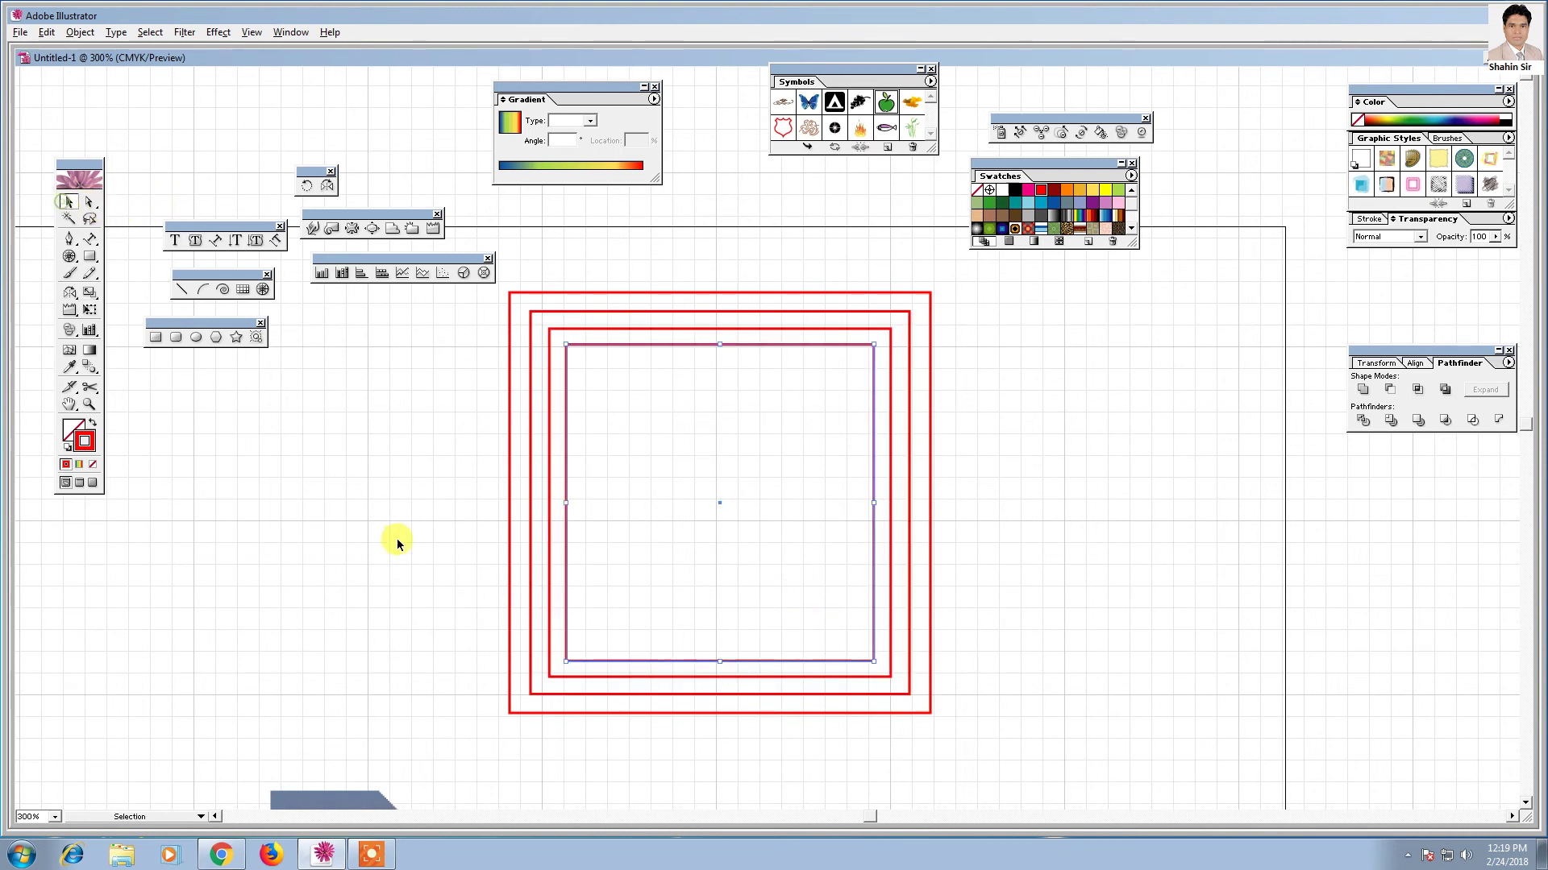
left_click(467, 486)
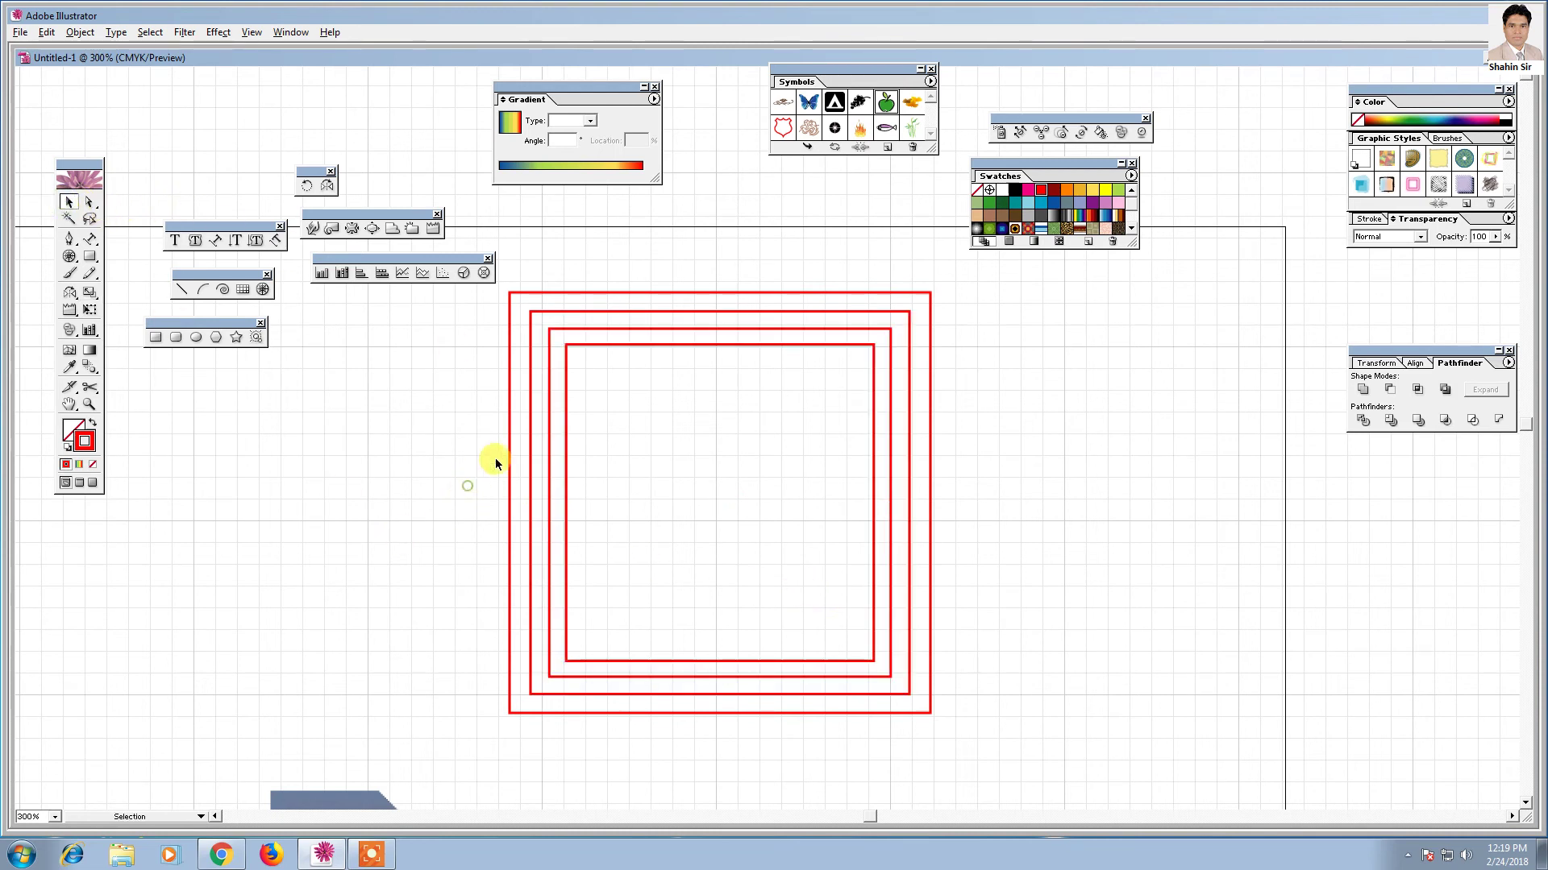
left_click(592, 346)
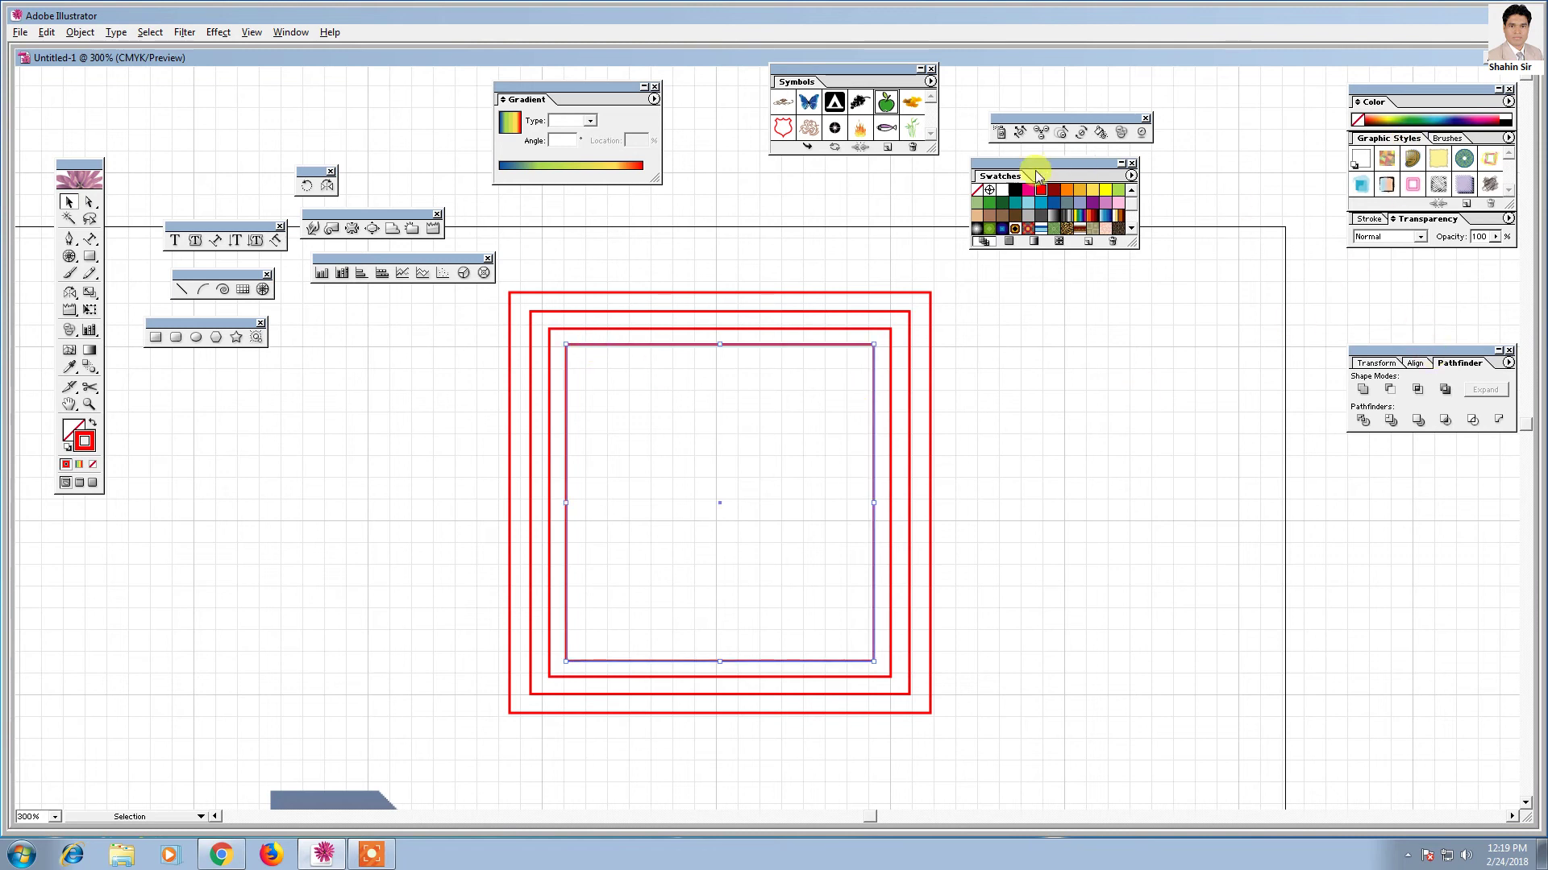
left_click(1054, 202)
left_click(716, 311)
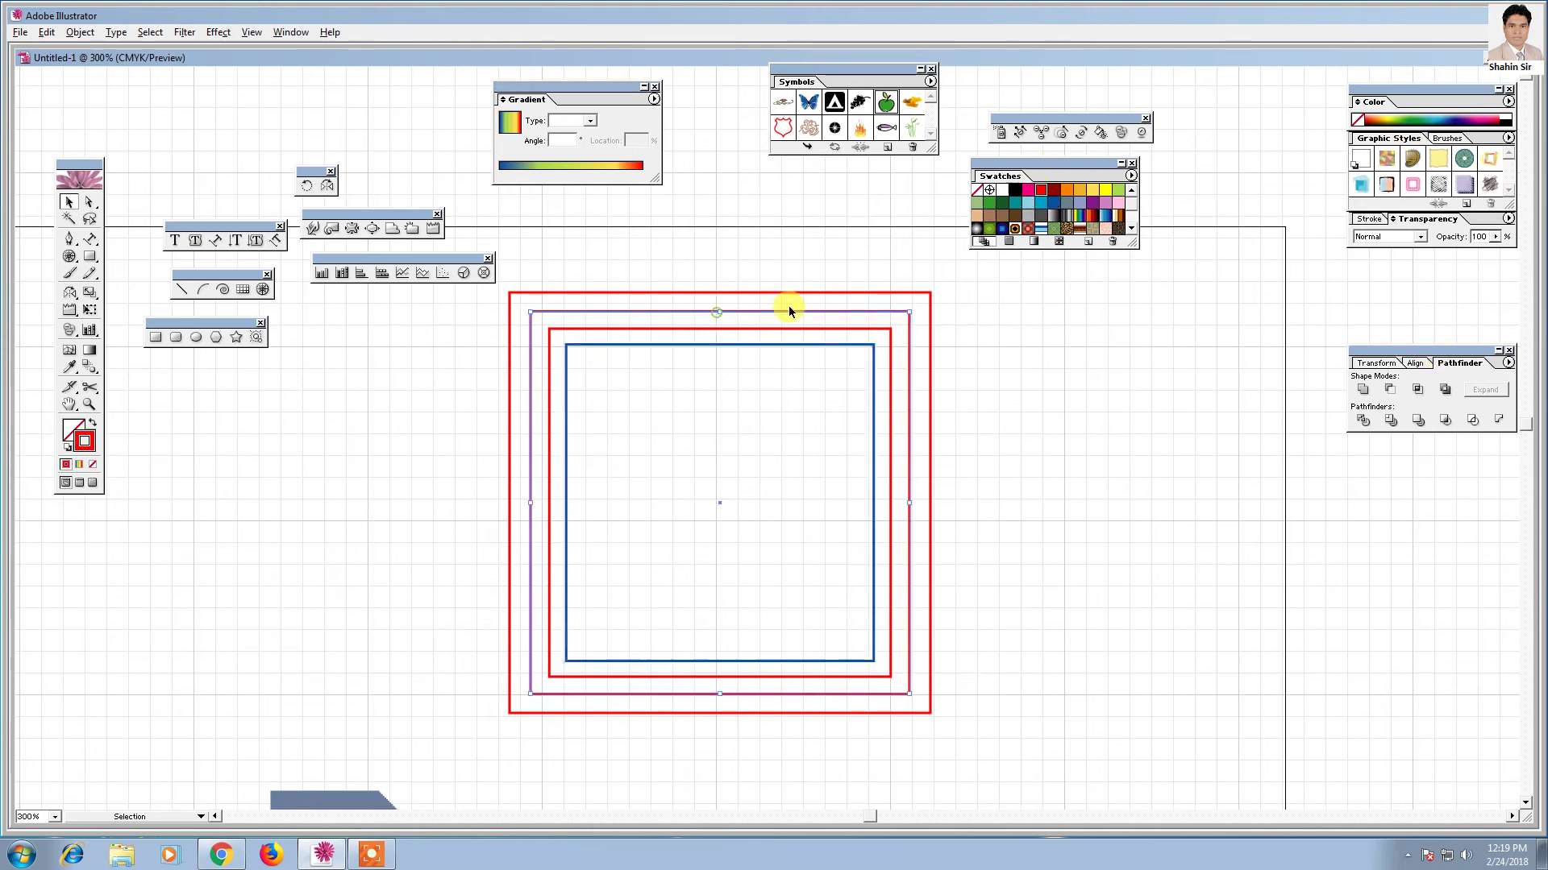
left_click(1066, 189)
left_click(829, 289)
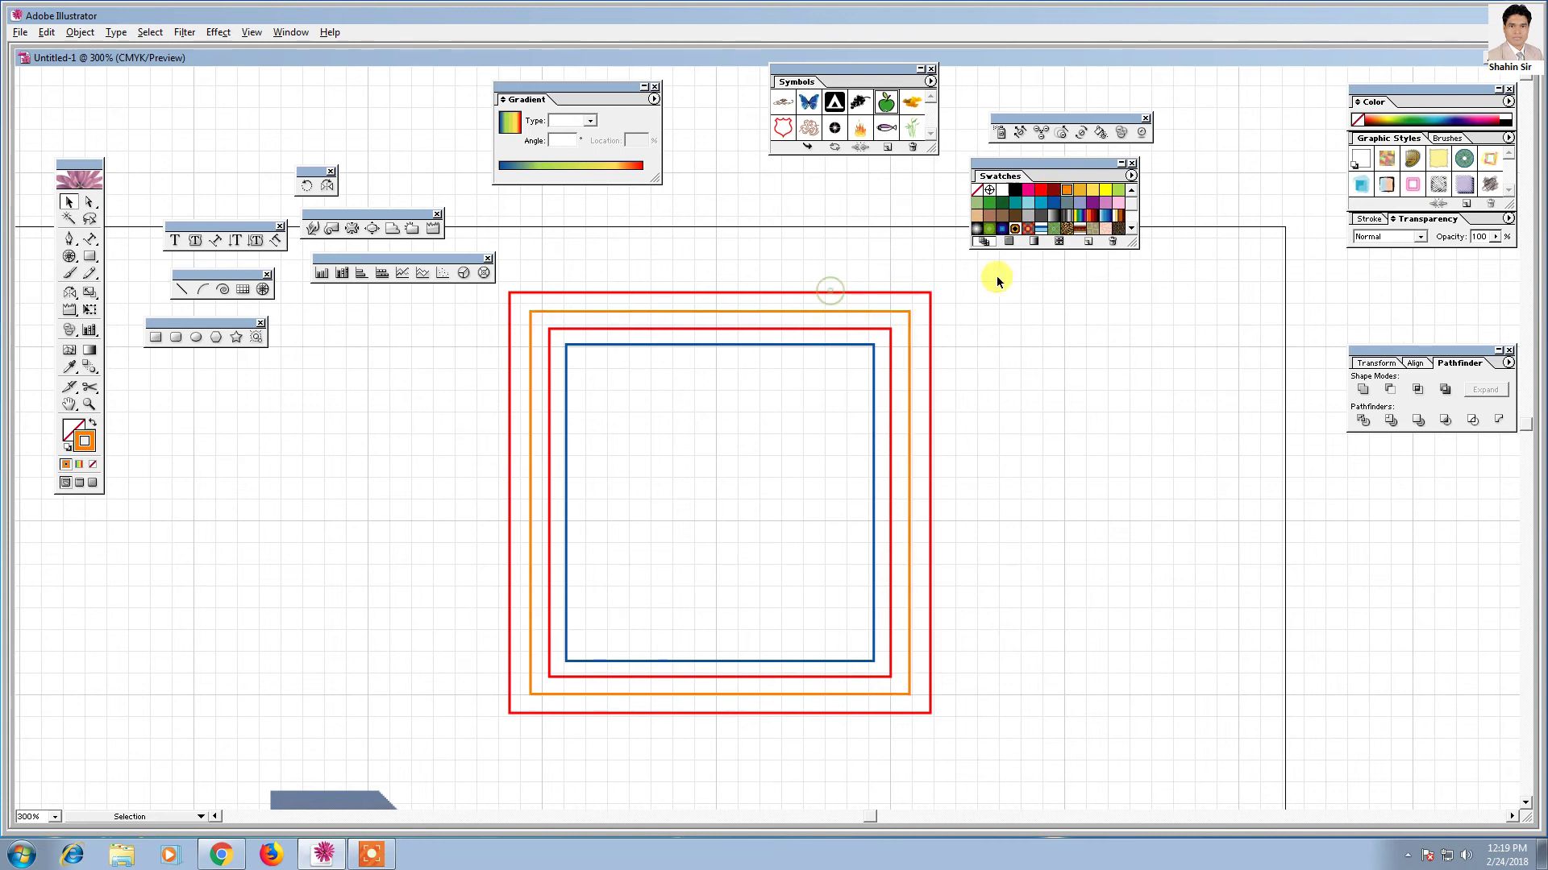
left_click(1106, 189)
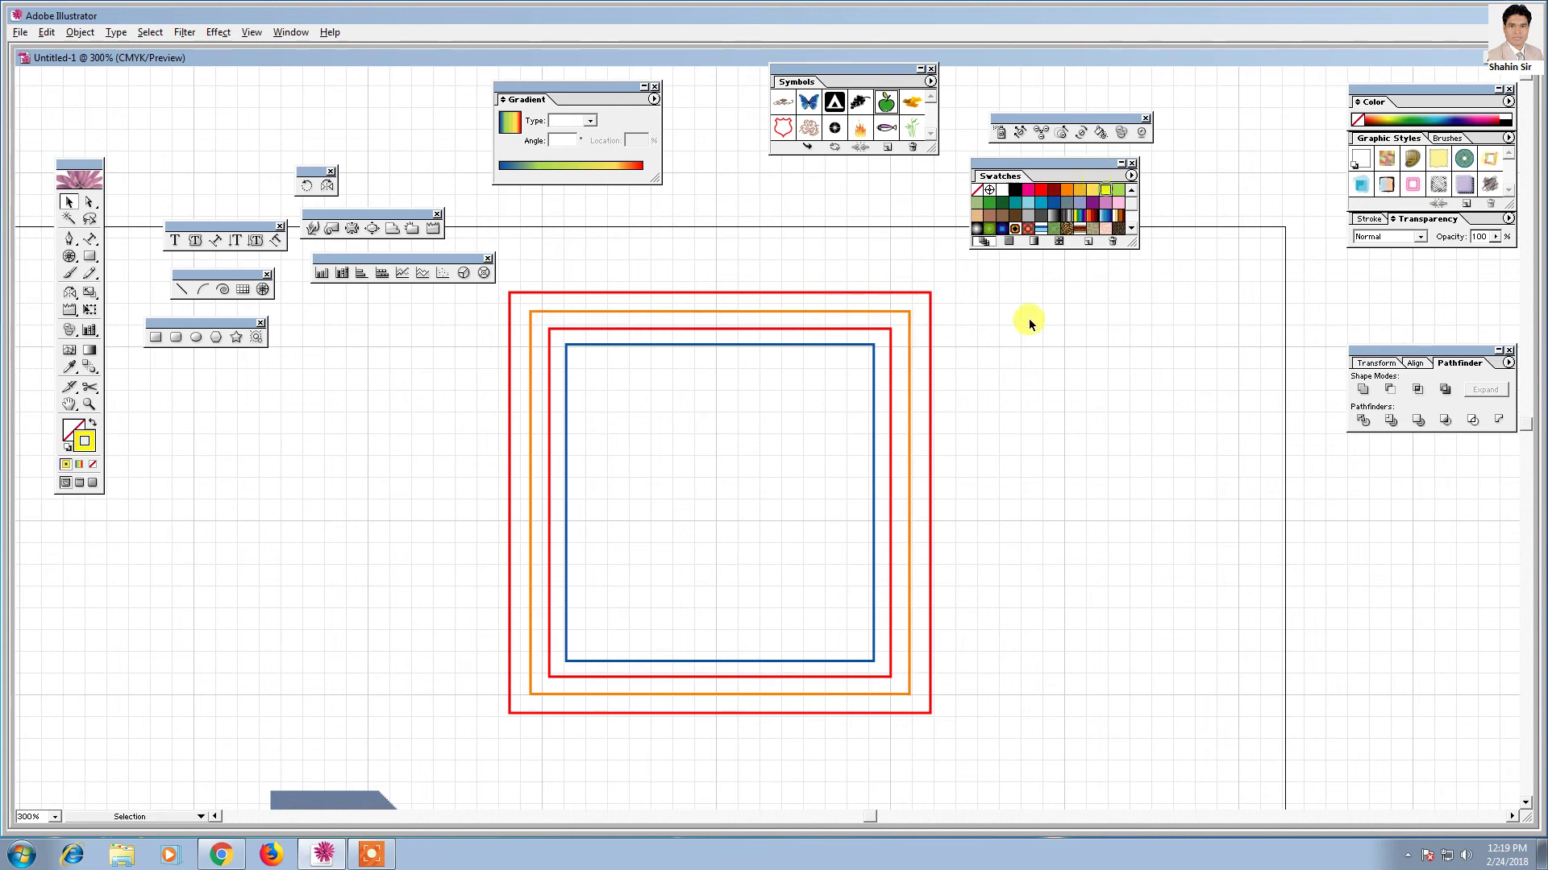
left_click(918, 293)
left_click(1103, 196)
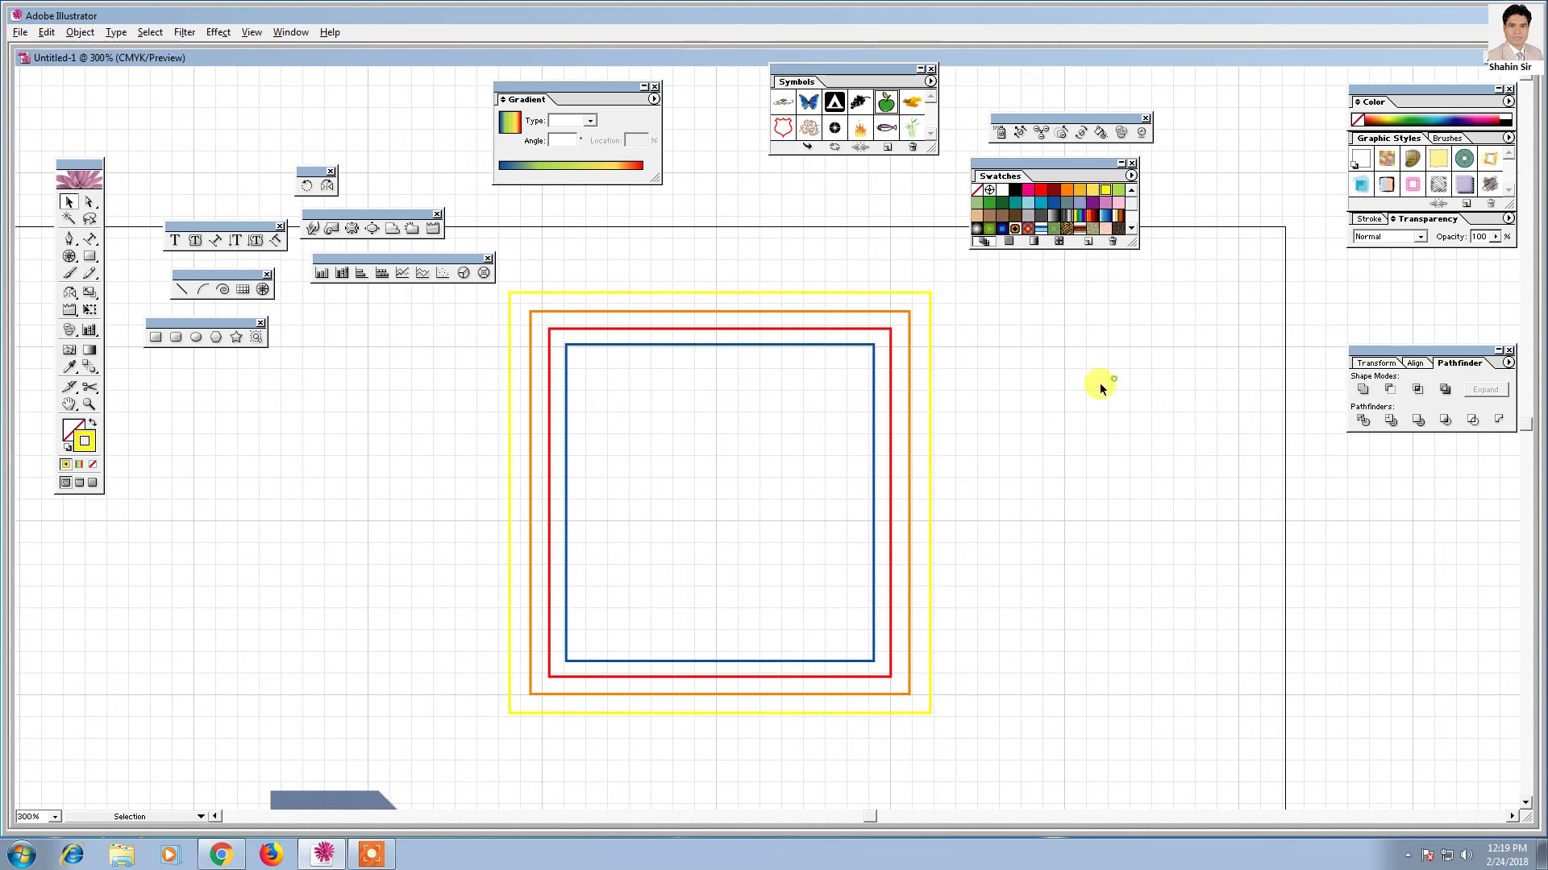
left_click_drag(695, 211, 944, 540)
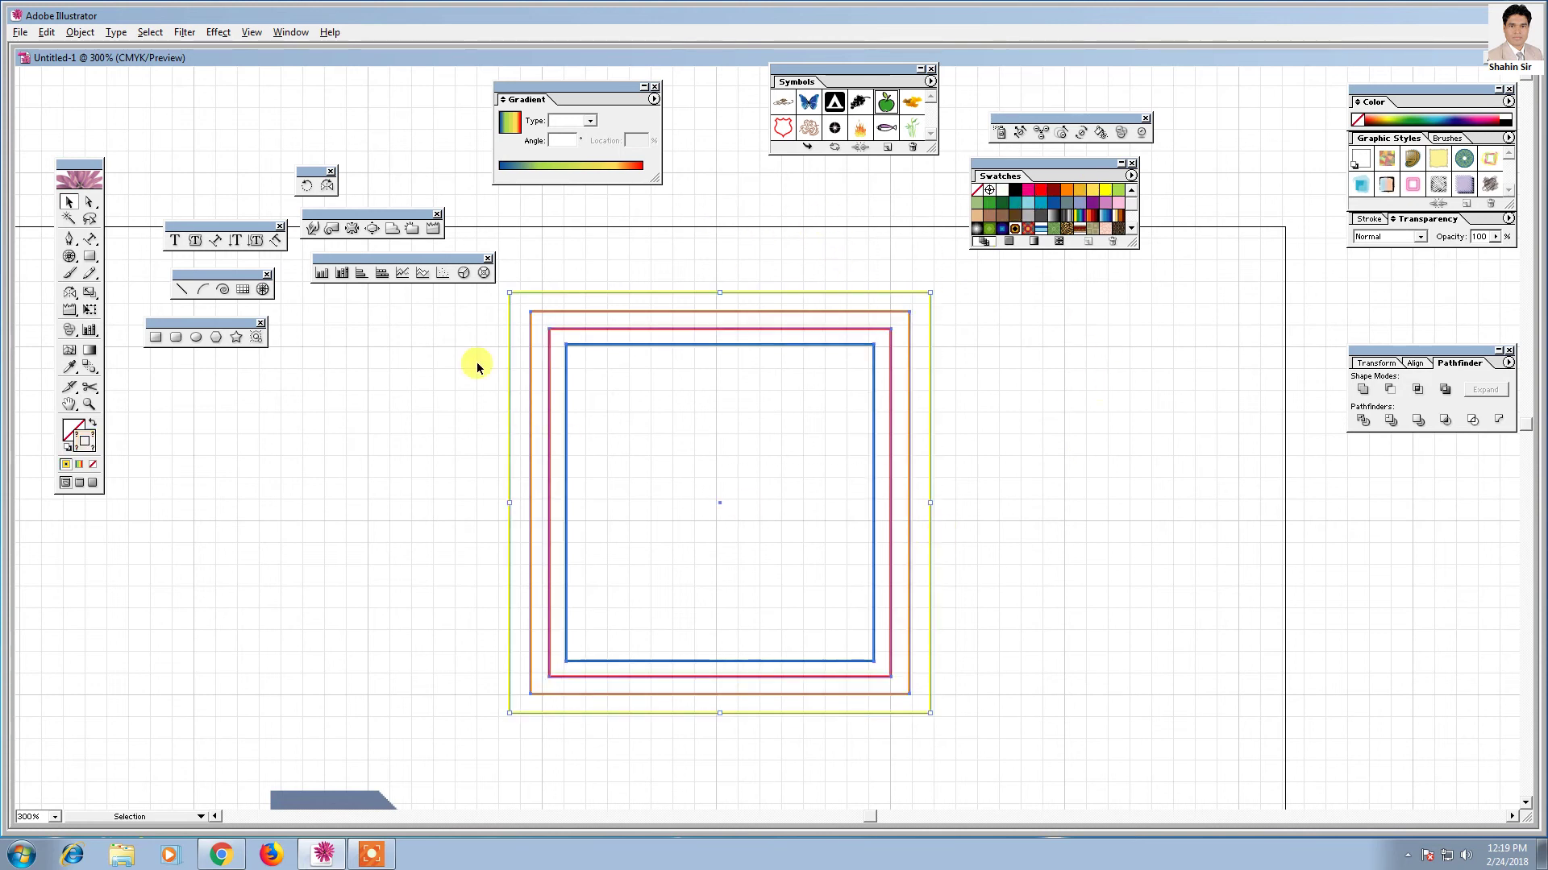
- Blend the blue, red, orange and yellow squares in turn into one thick gradient frame
left_click(92, 366)
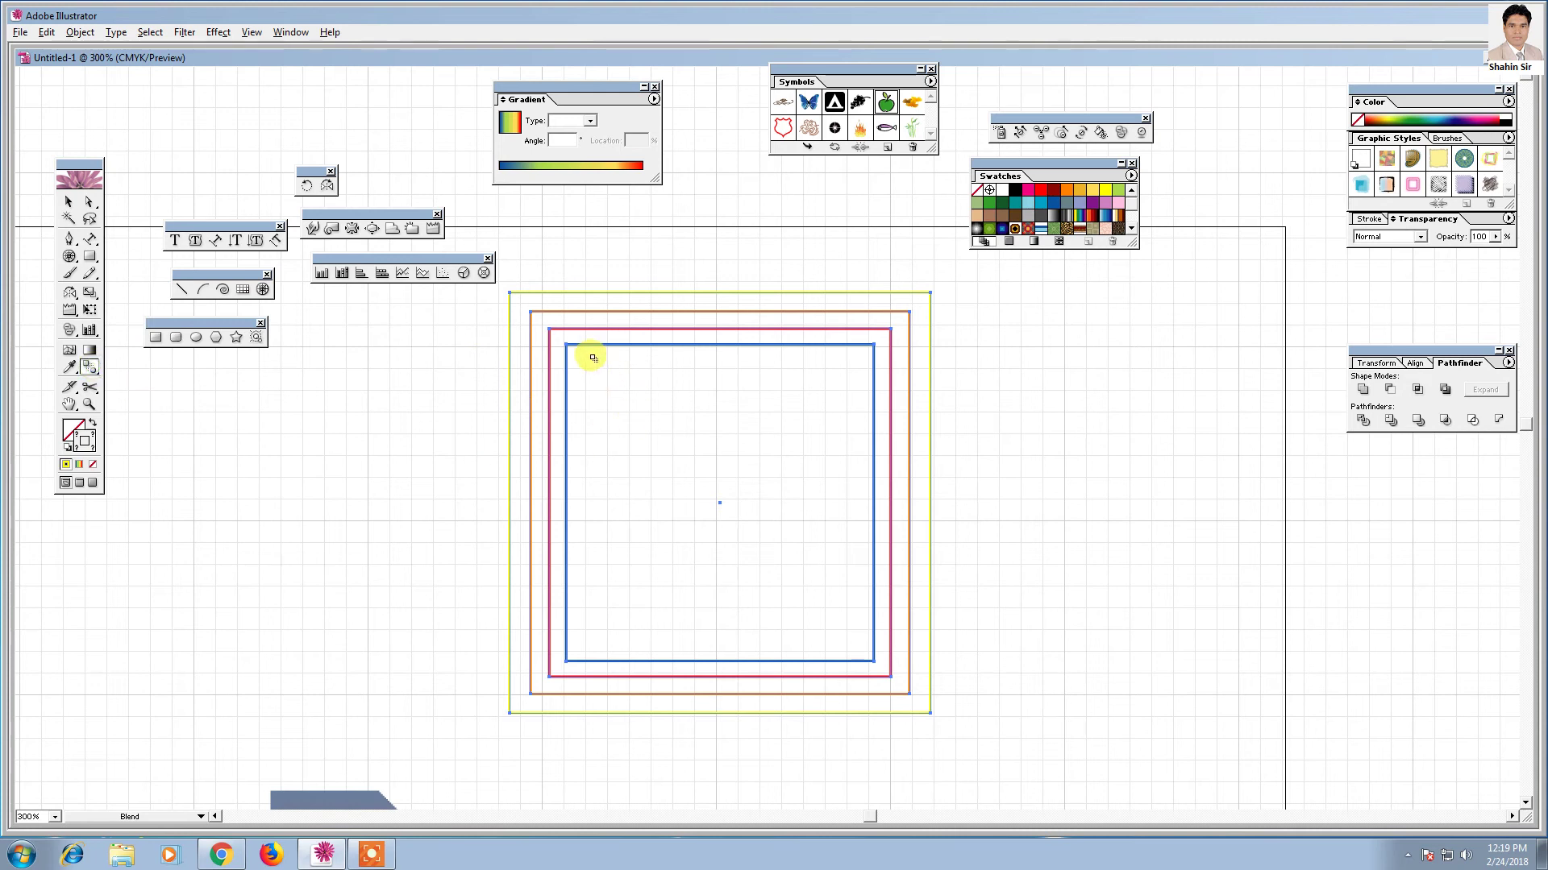
left_click(567, 345)
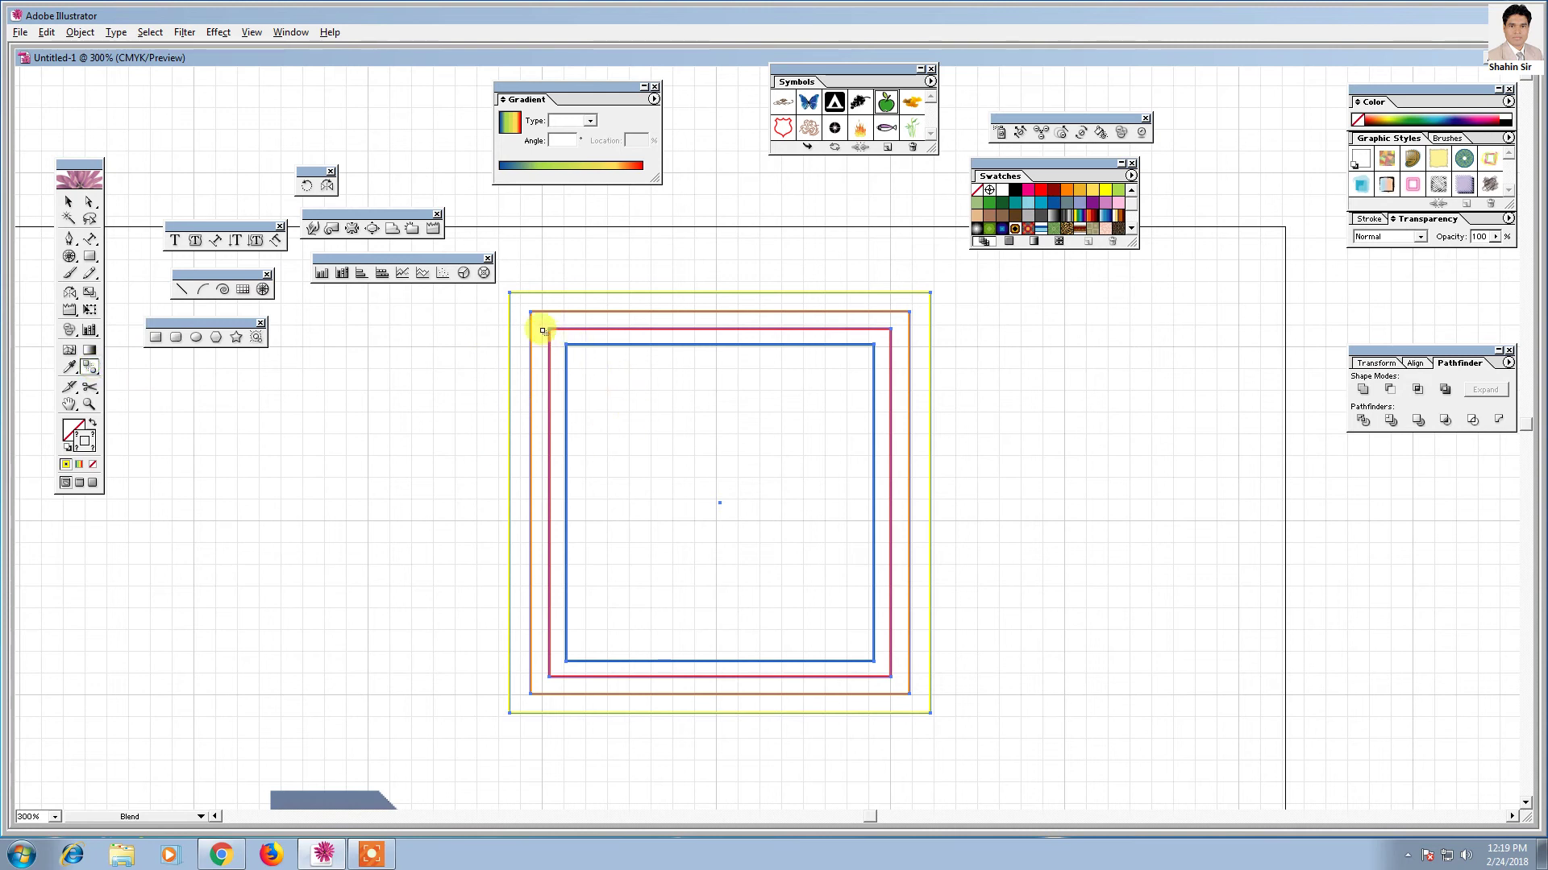
left_click(550, 330)
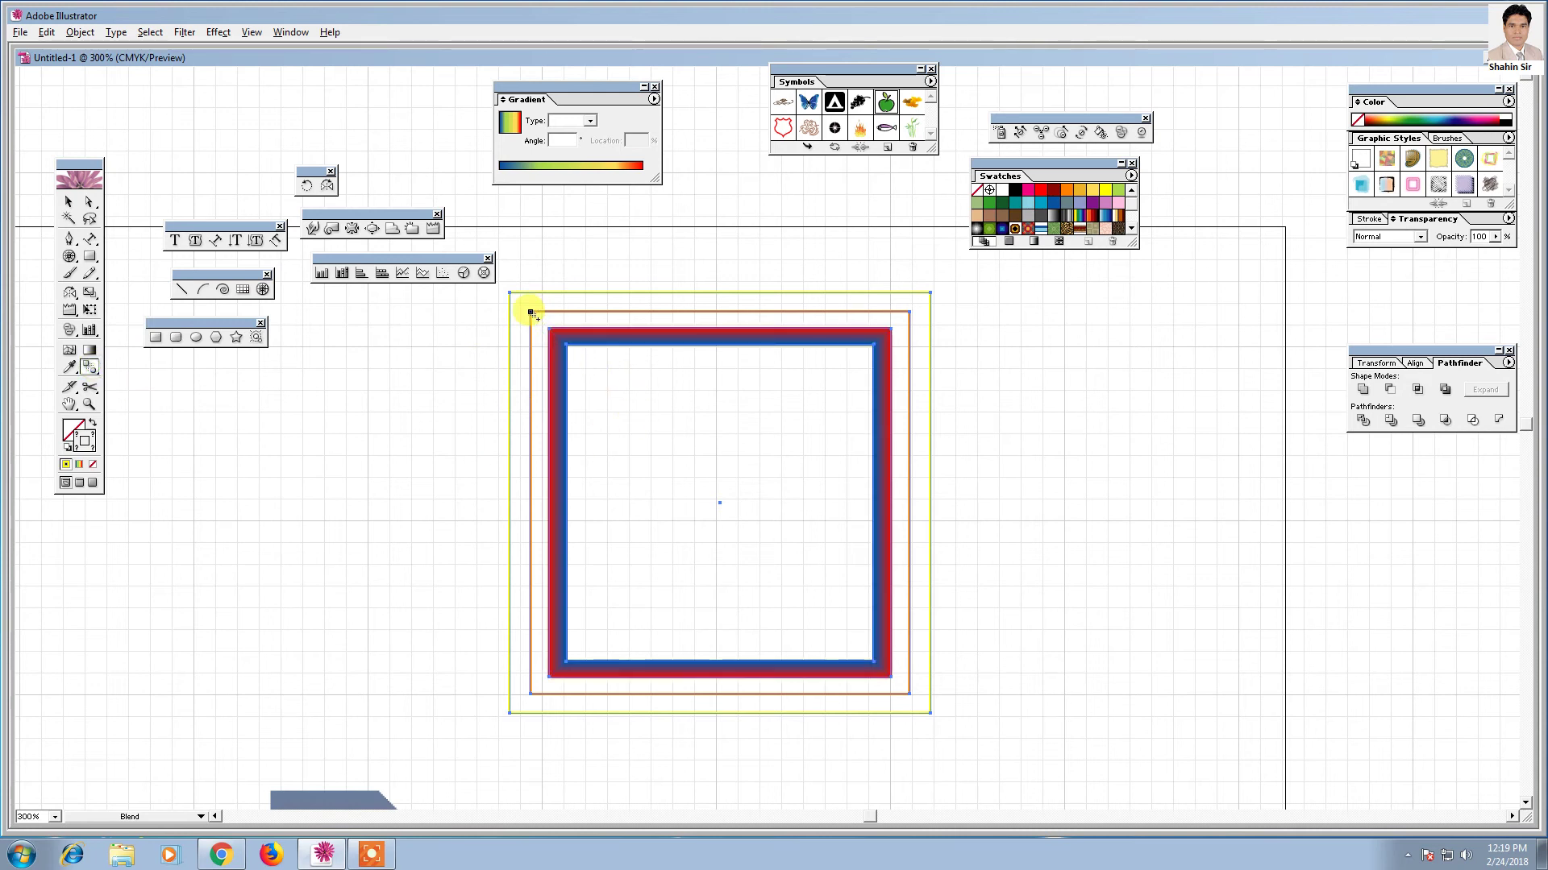
left_click(530, 311)
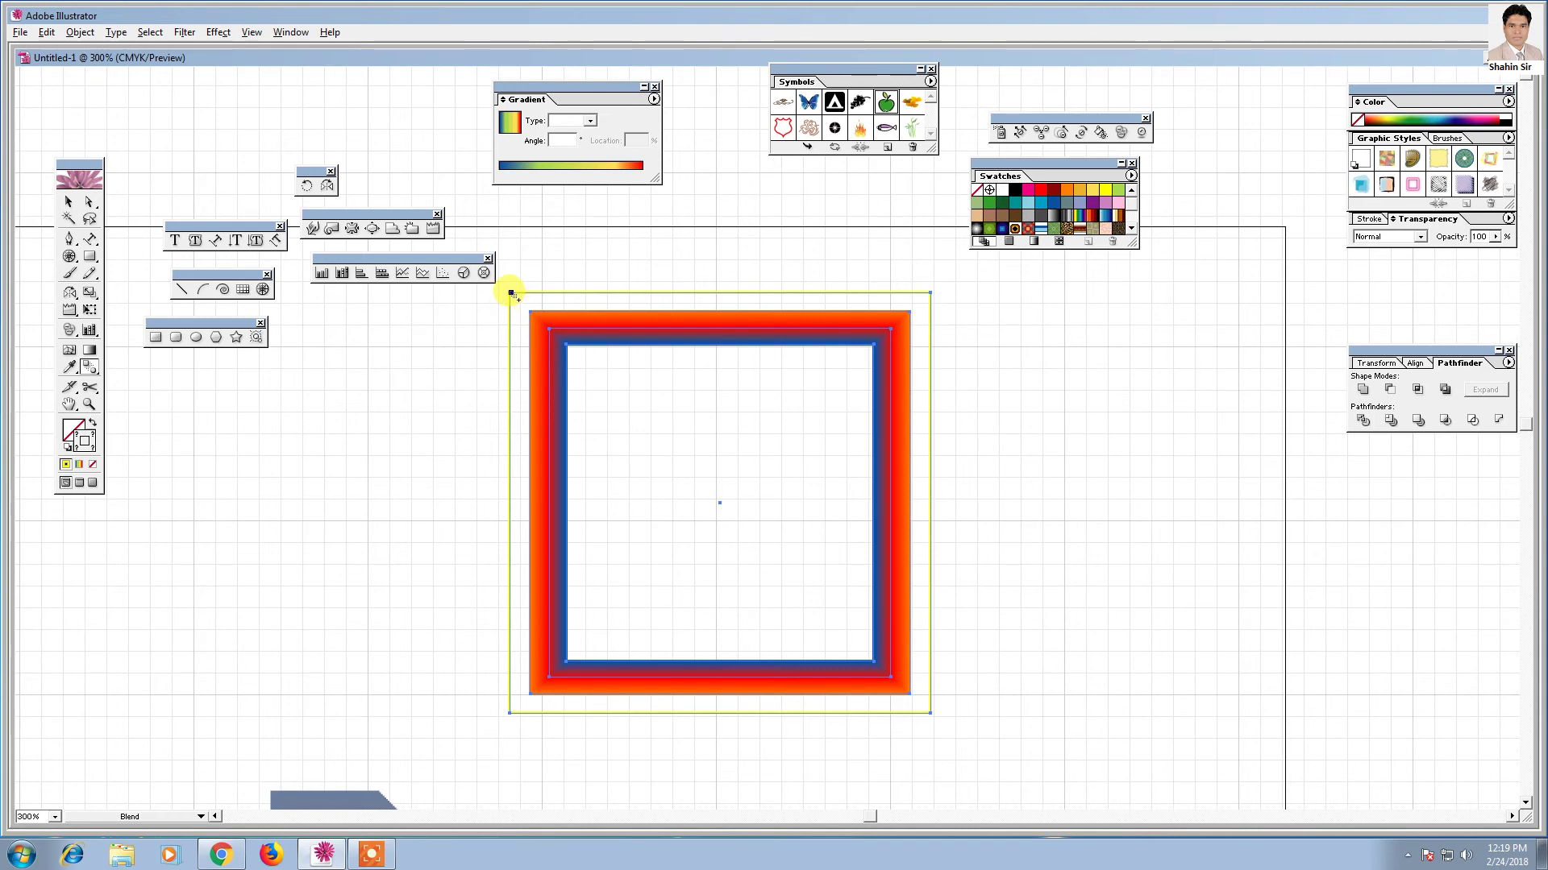
left_click(511, 294)
left_click(69, 202)
left_click(297, 537)
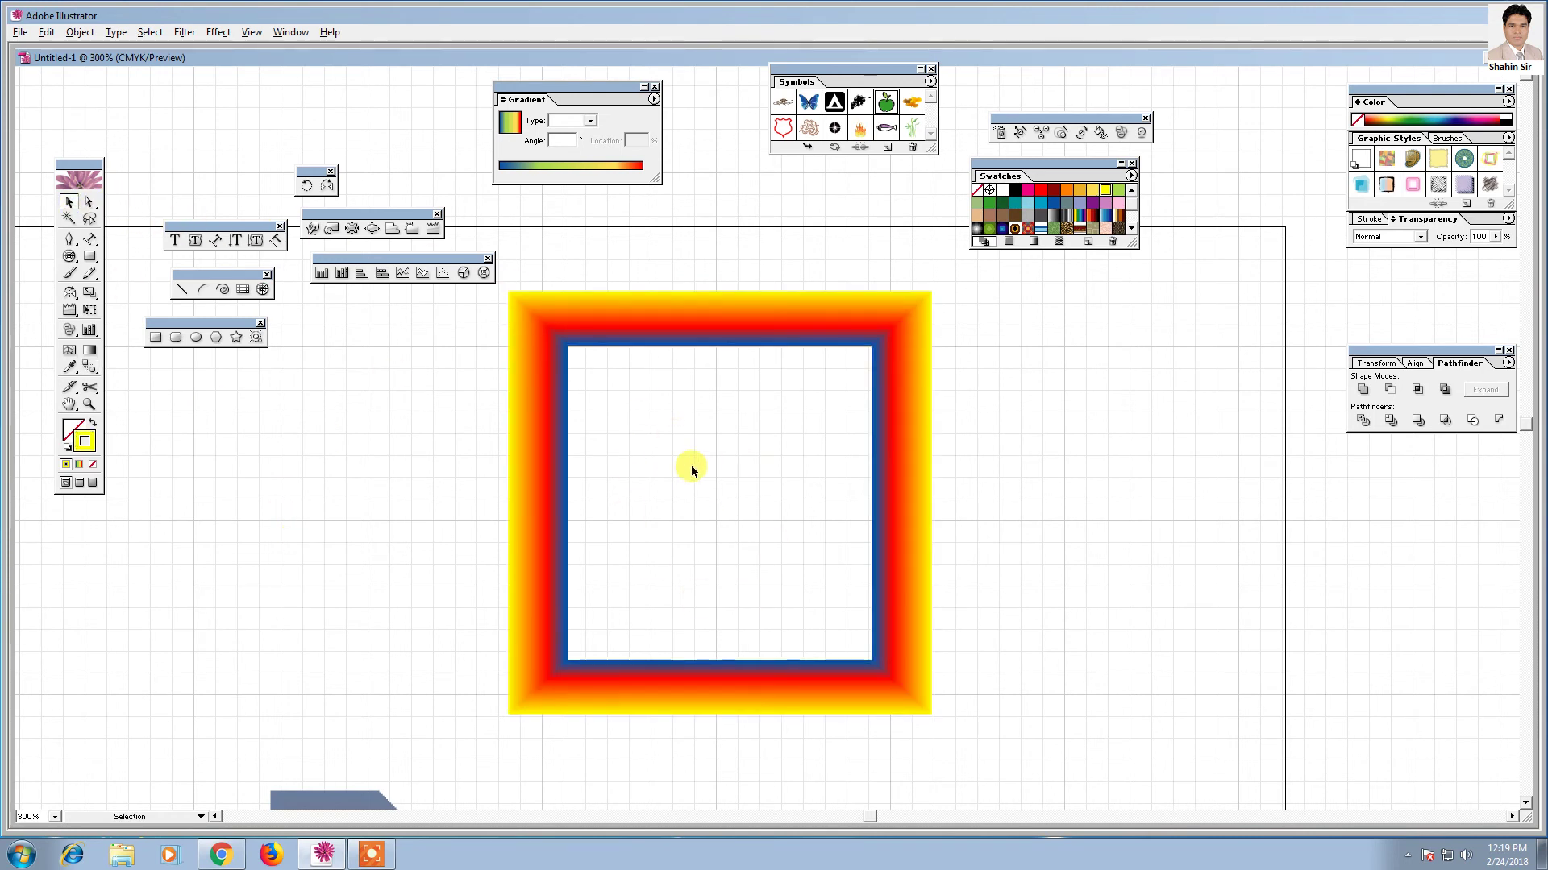
mouse_move(269, 564)
left_mouse_down()
mouse_move(705, 432)
mouse_move(615, 497)
mouse_move(878, 414)
mouse_move(820, 423)
left_mouse_up()
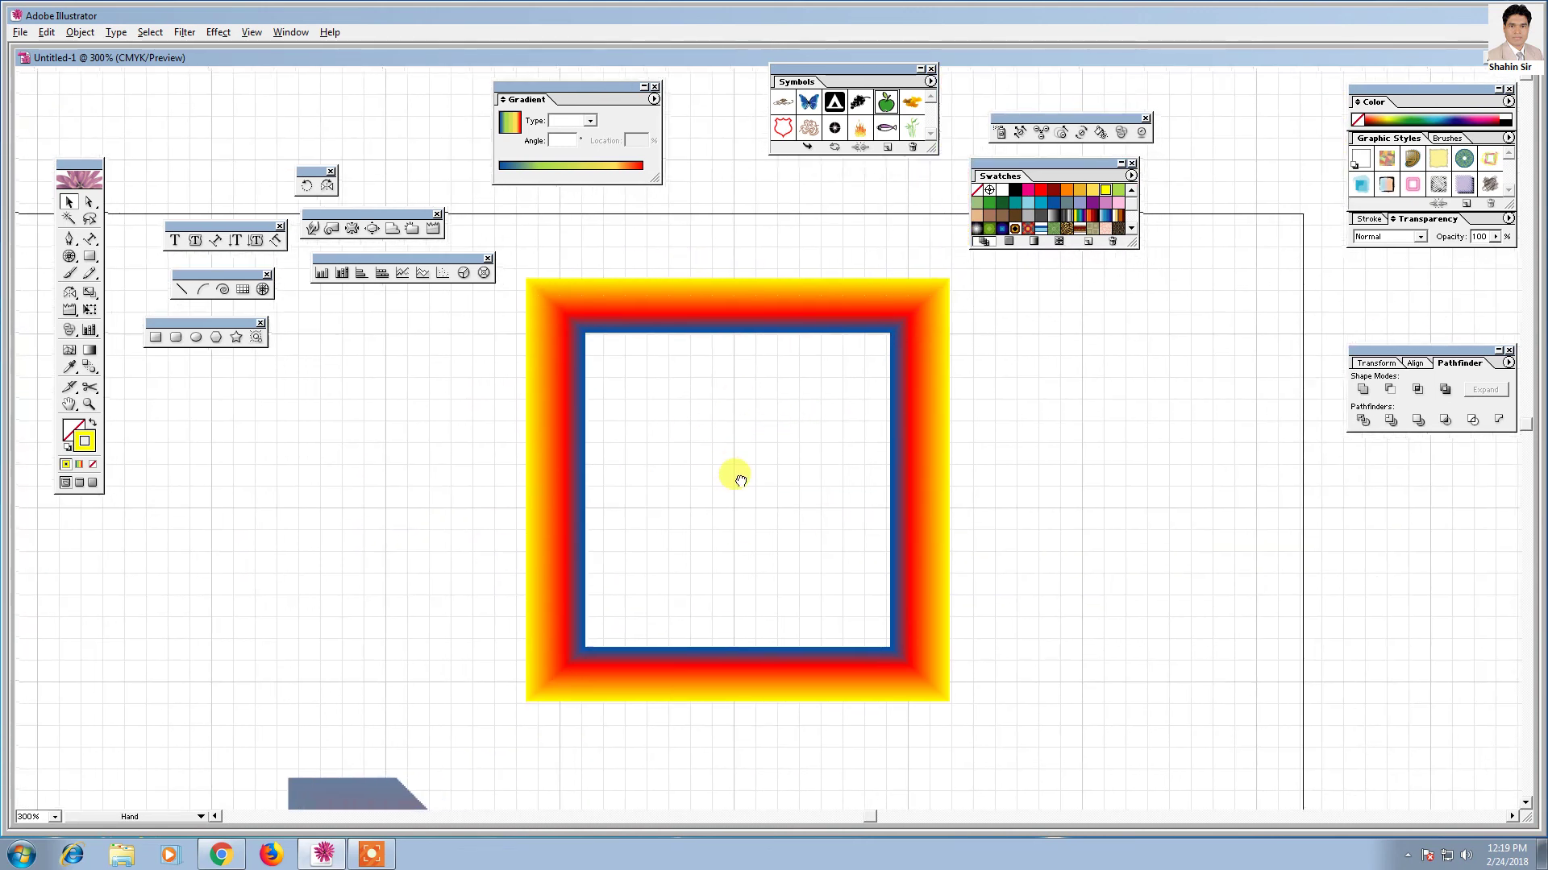
- Place the Tulips sample picture, zoom out, and shrink it to fit inside the gradient frame
left_click(21, 32)
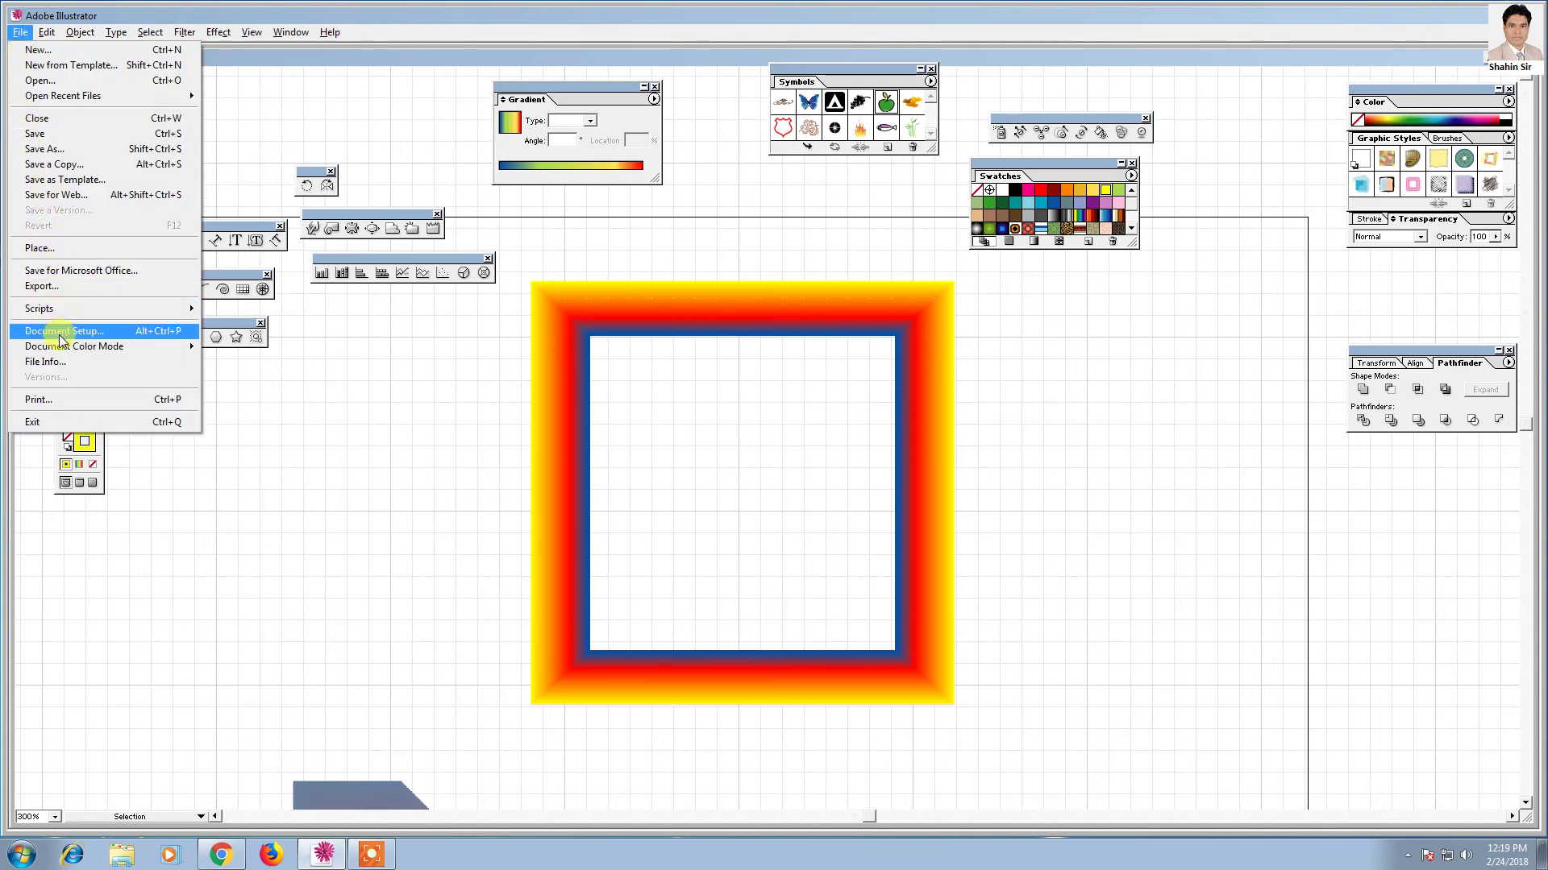
left_click(68, 250)
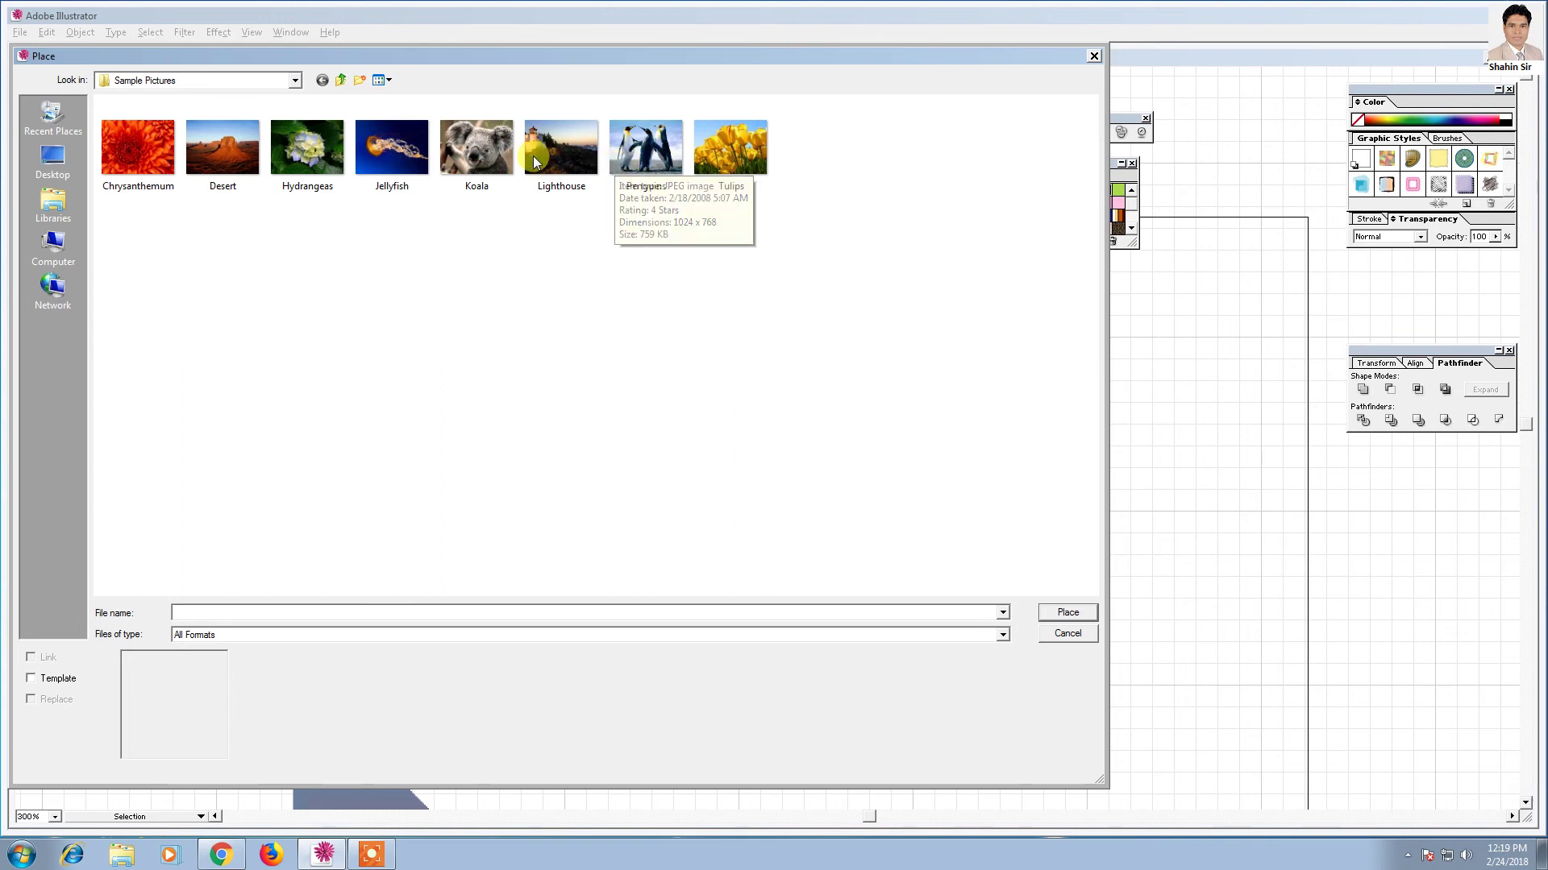
left_click(730, 148)
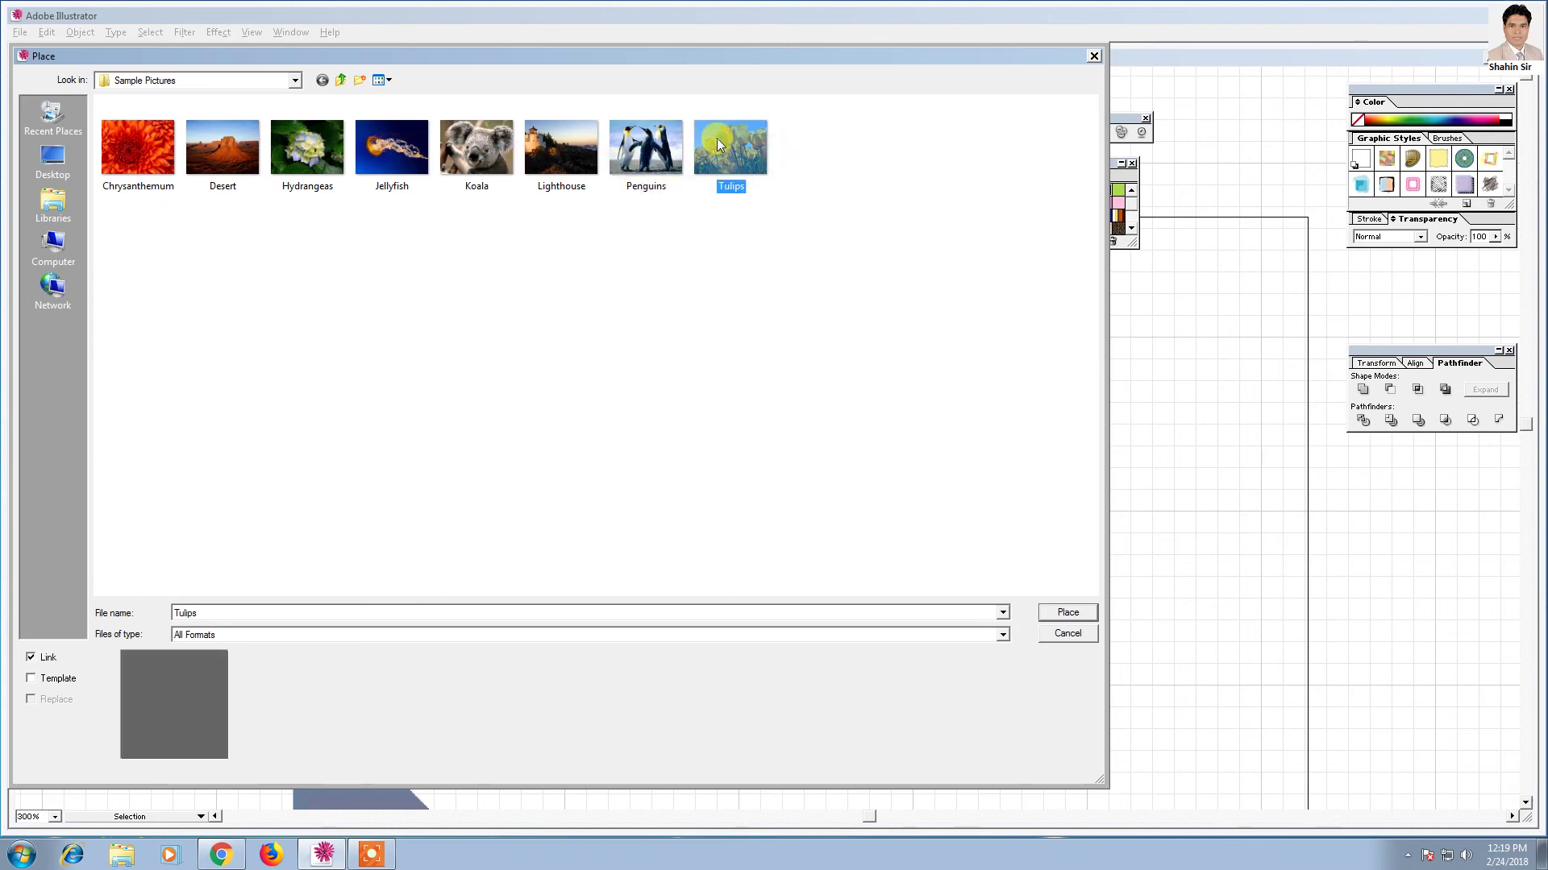
left_click(1070, 612)
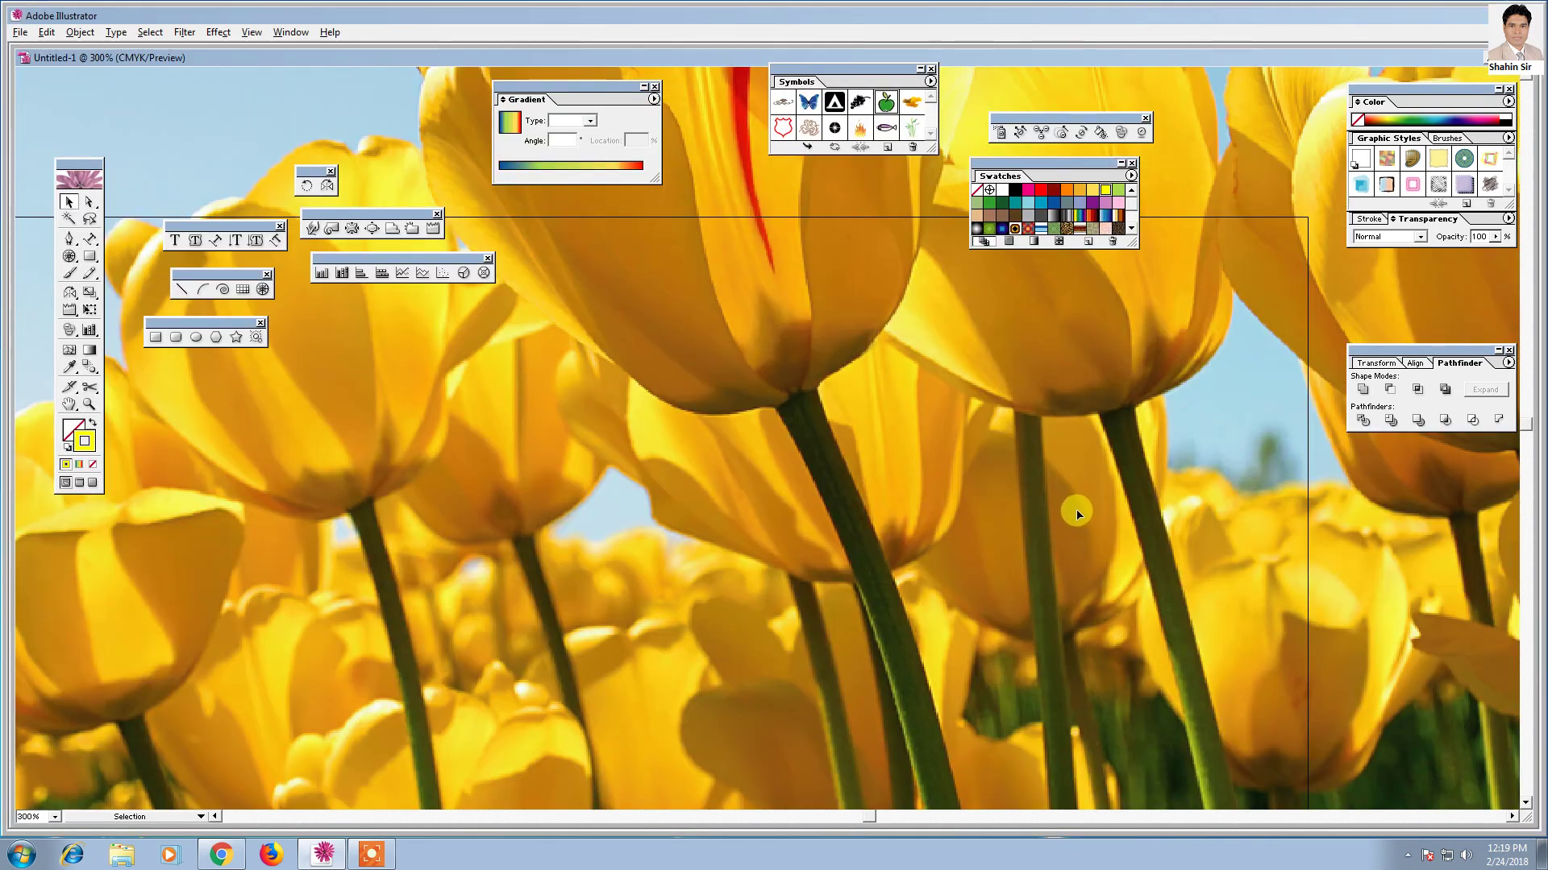
key("ctrl+minus")
key("ctrl+minus")
key("ctrl+minus")
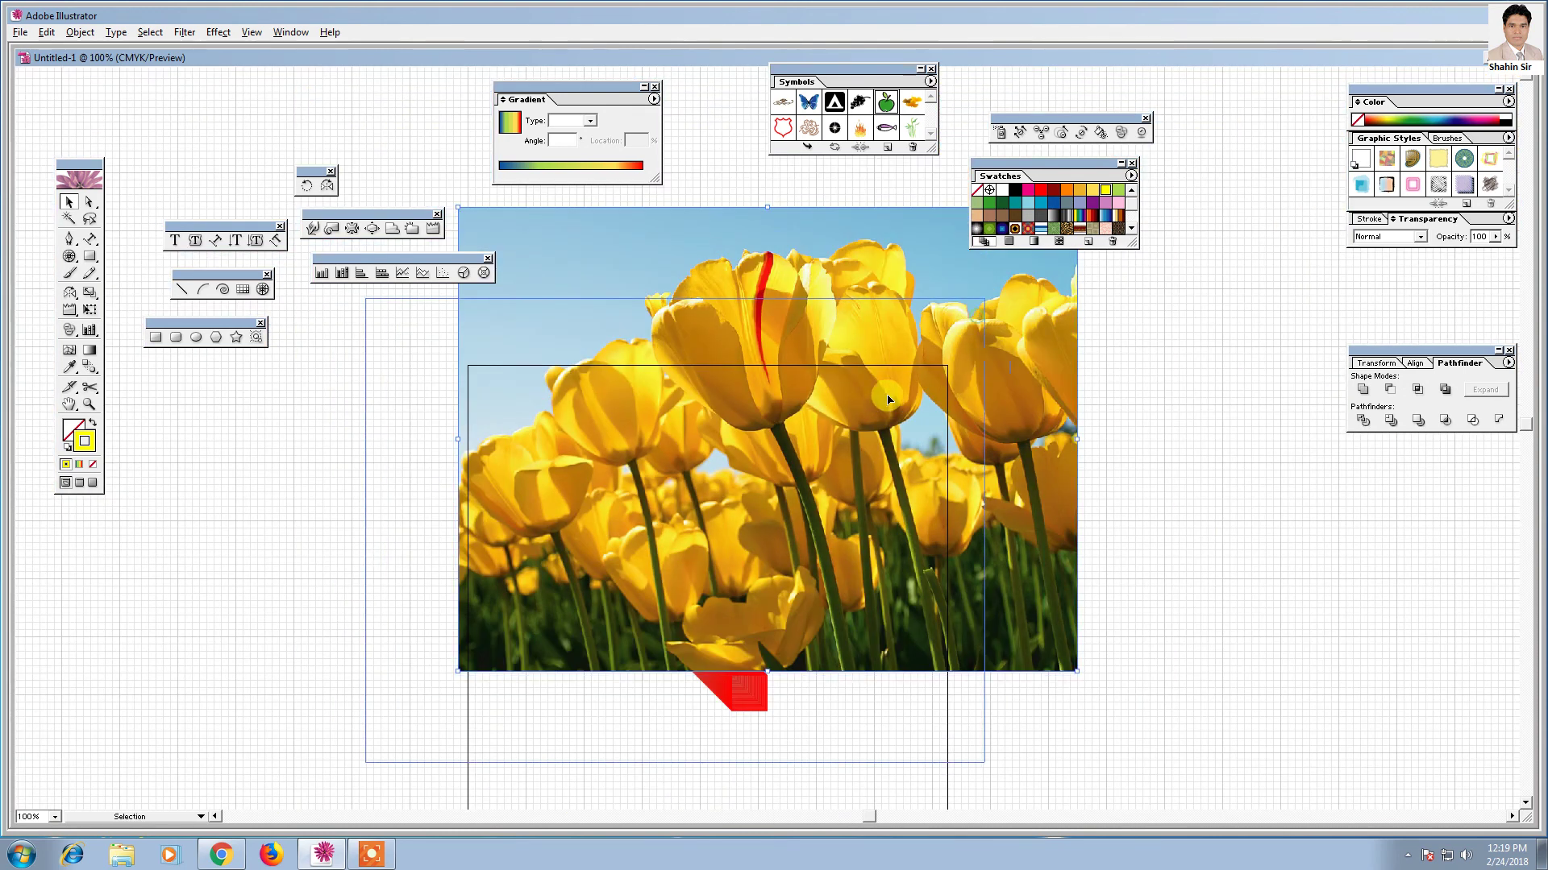
left_click_drag(886, 399, 887, 399)
mouse_move(979, 290)
left_mouse_down()
mouse_move(751, 476)
mouse_move(728, 472)
mouse_move(775, 425)
left_mouse_up()
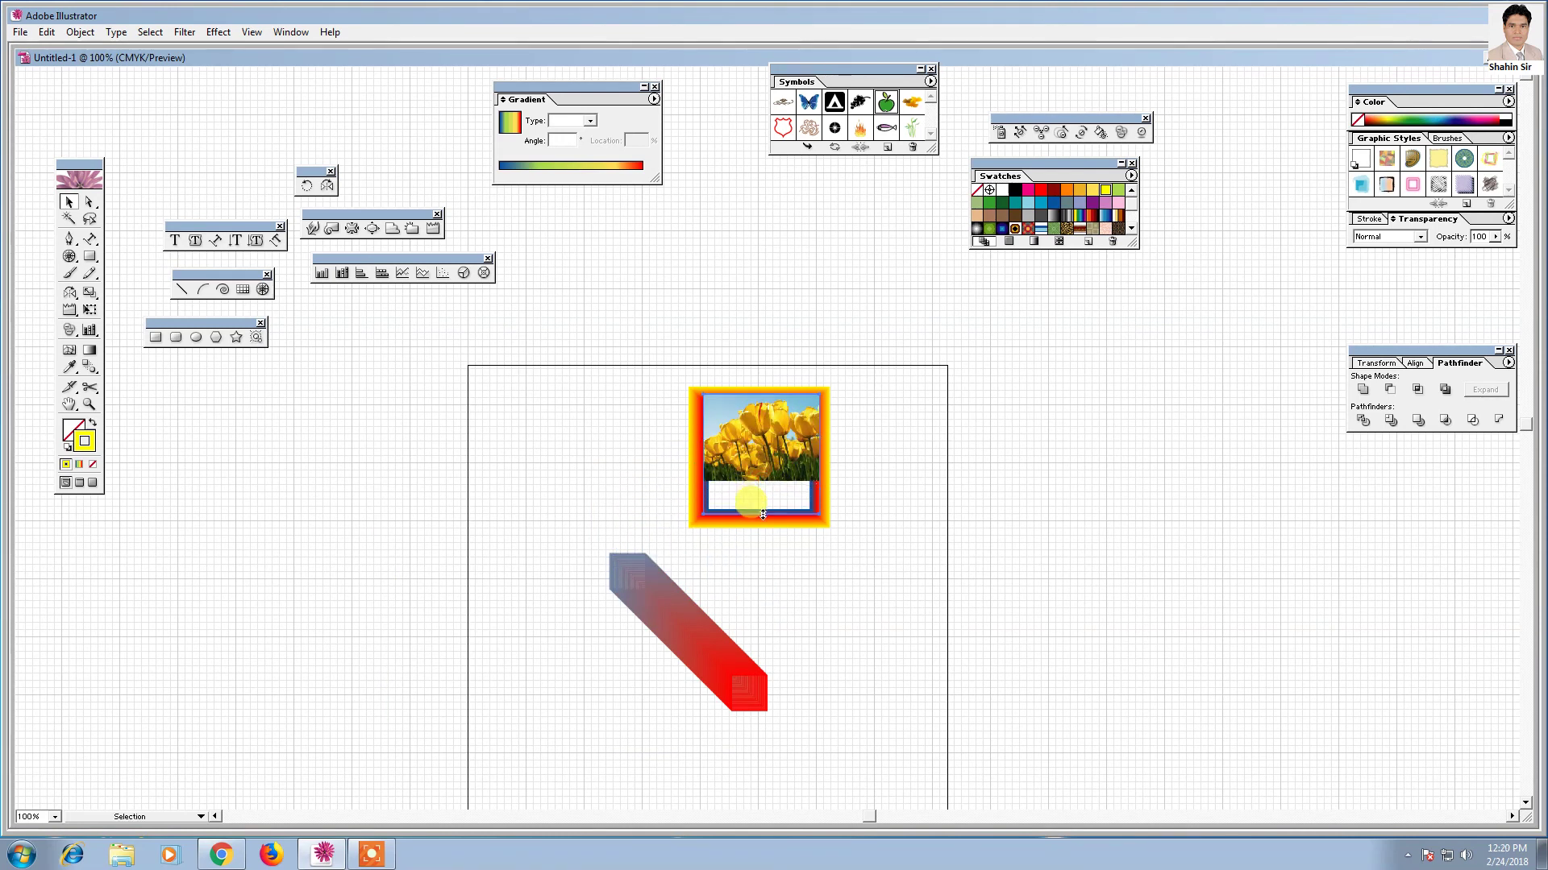
- Stretch the tulip image to fill the frame and send it backward behind the frame border
left_click_drag(764, 513, 764, 514)
right_click(771, 451)
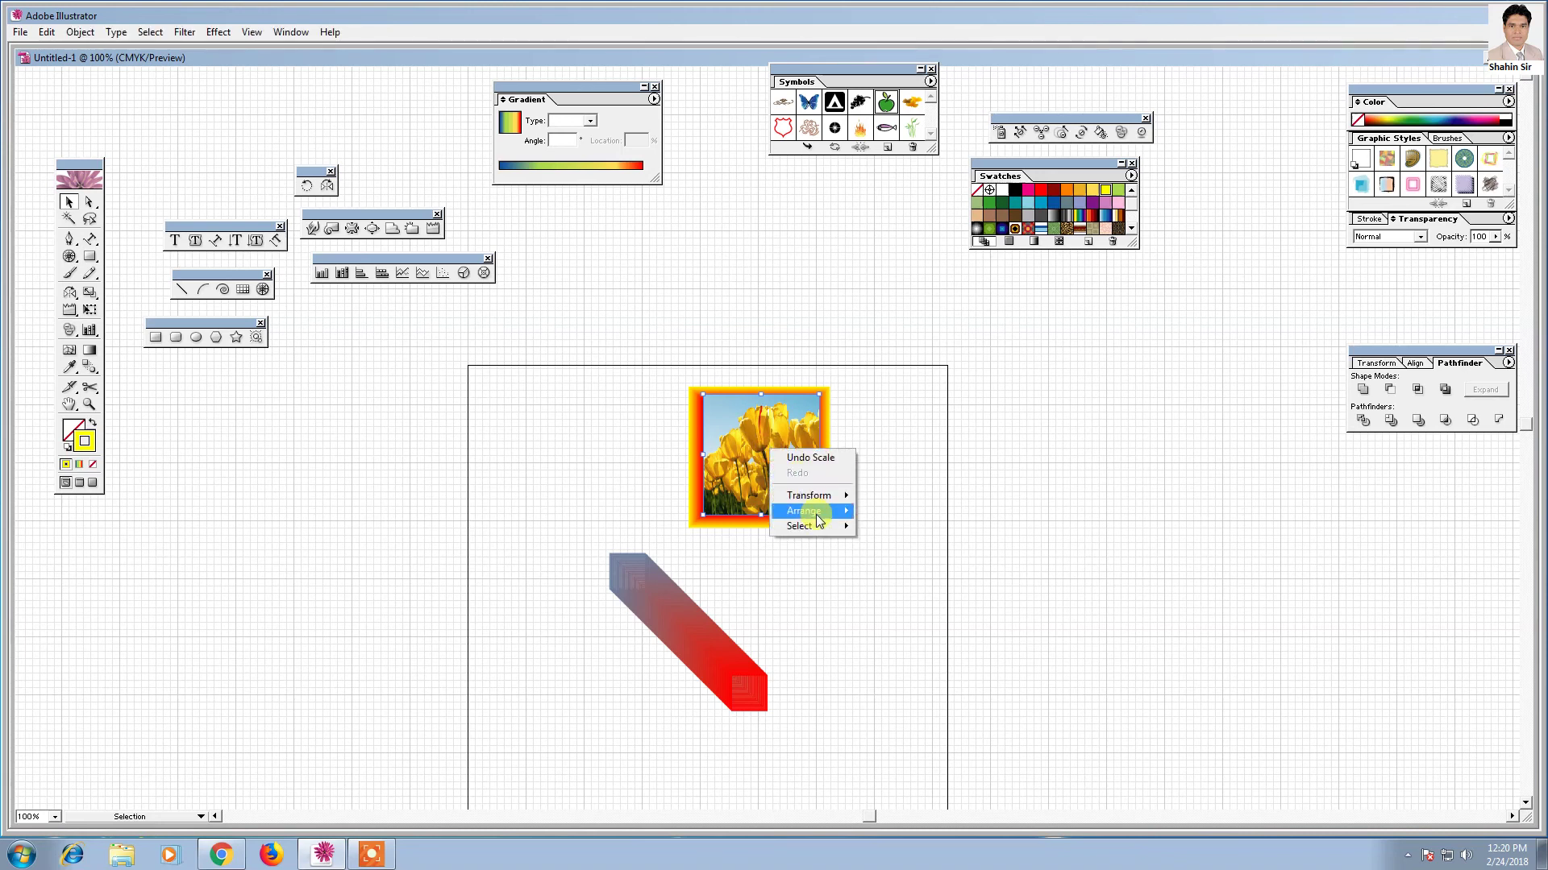
mouse_move(804, 511)
left_click(915, 552)
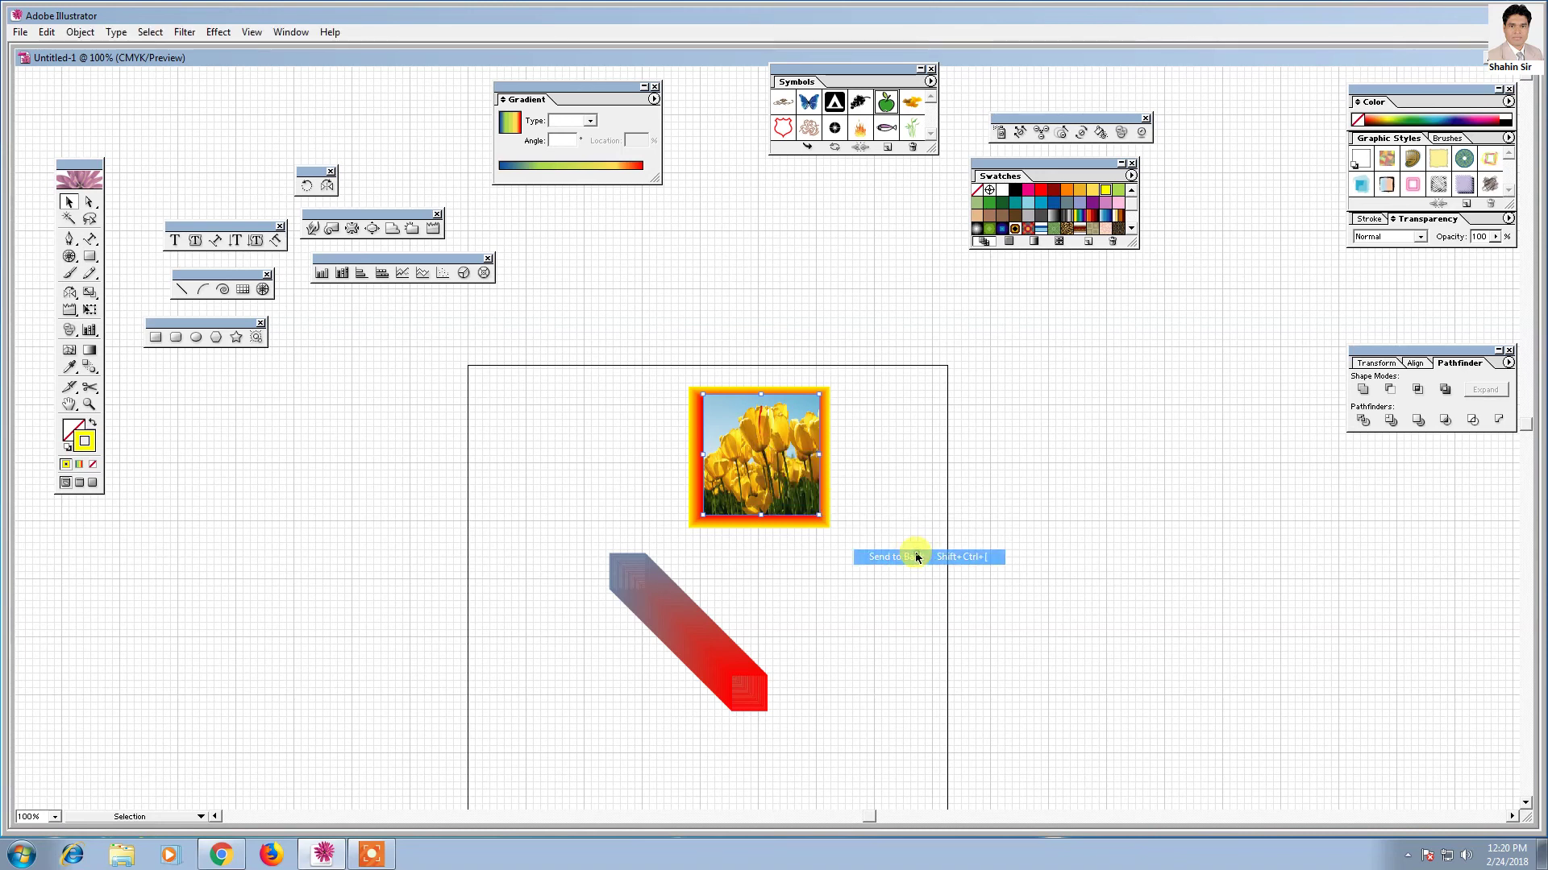
left_click(911, 454)
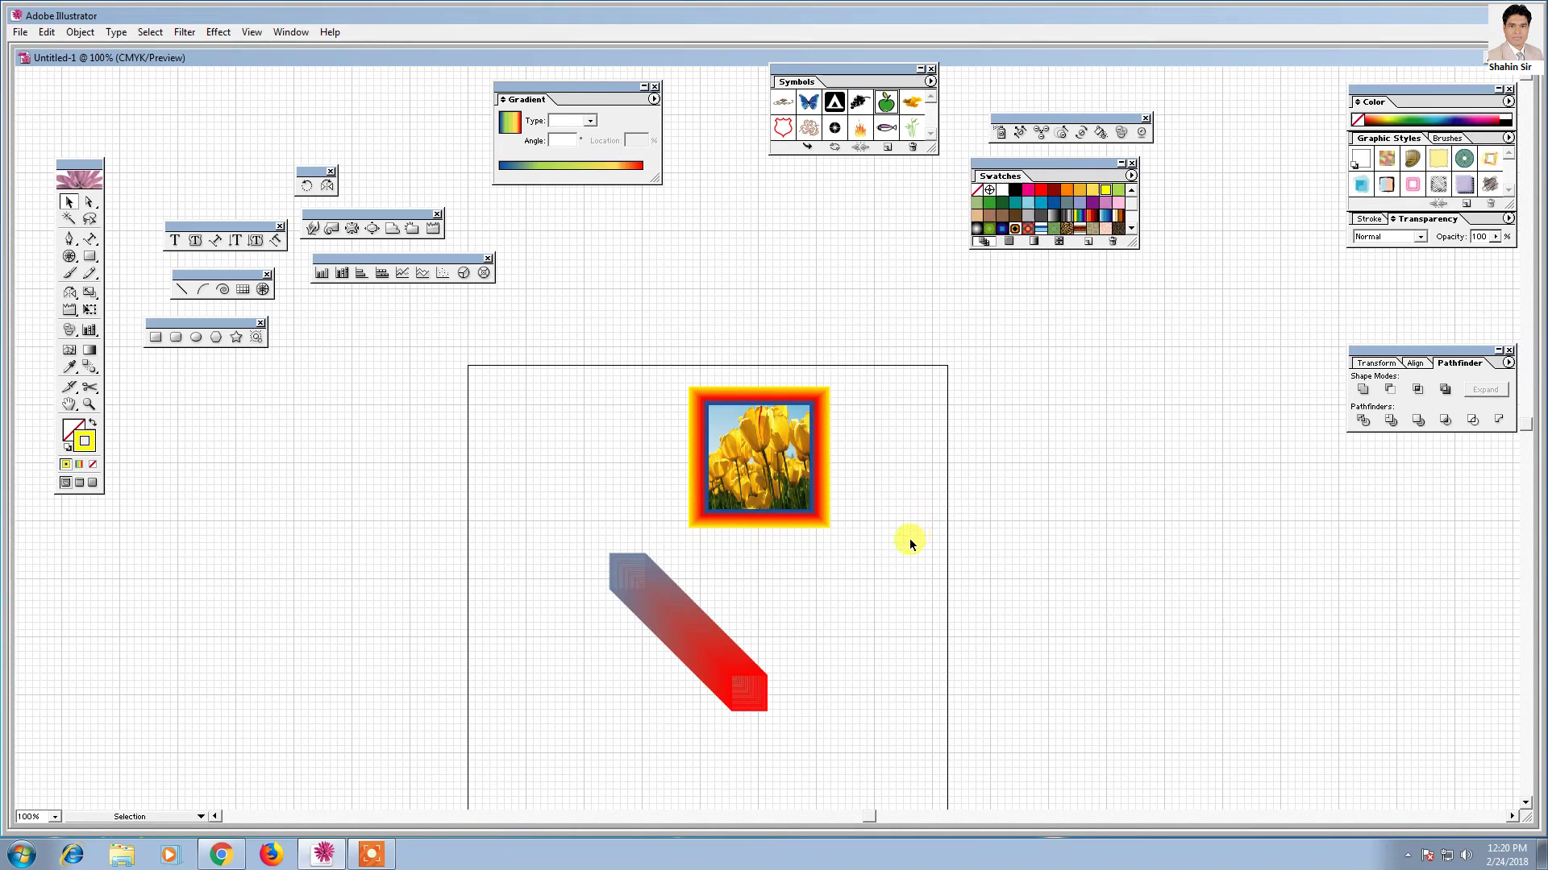
left_click_drag(916, 383, 713, 530)
left_click(874, 601)
- At 300% zoom, select and delete the framed tulip picture, then undo the deletion
key("ctrl+plus")
key("ctrl+plus")
key("ctrl+plus")
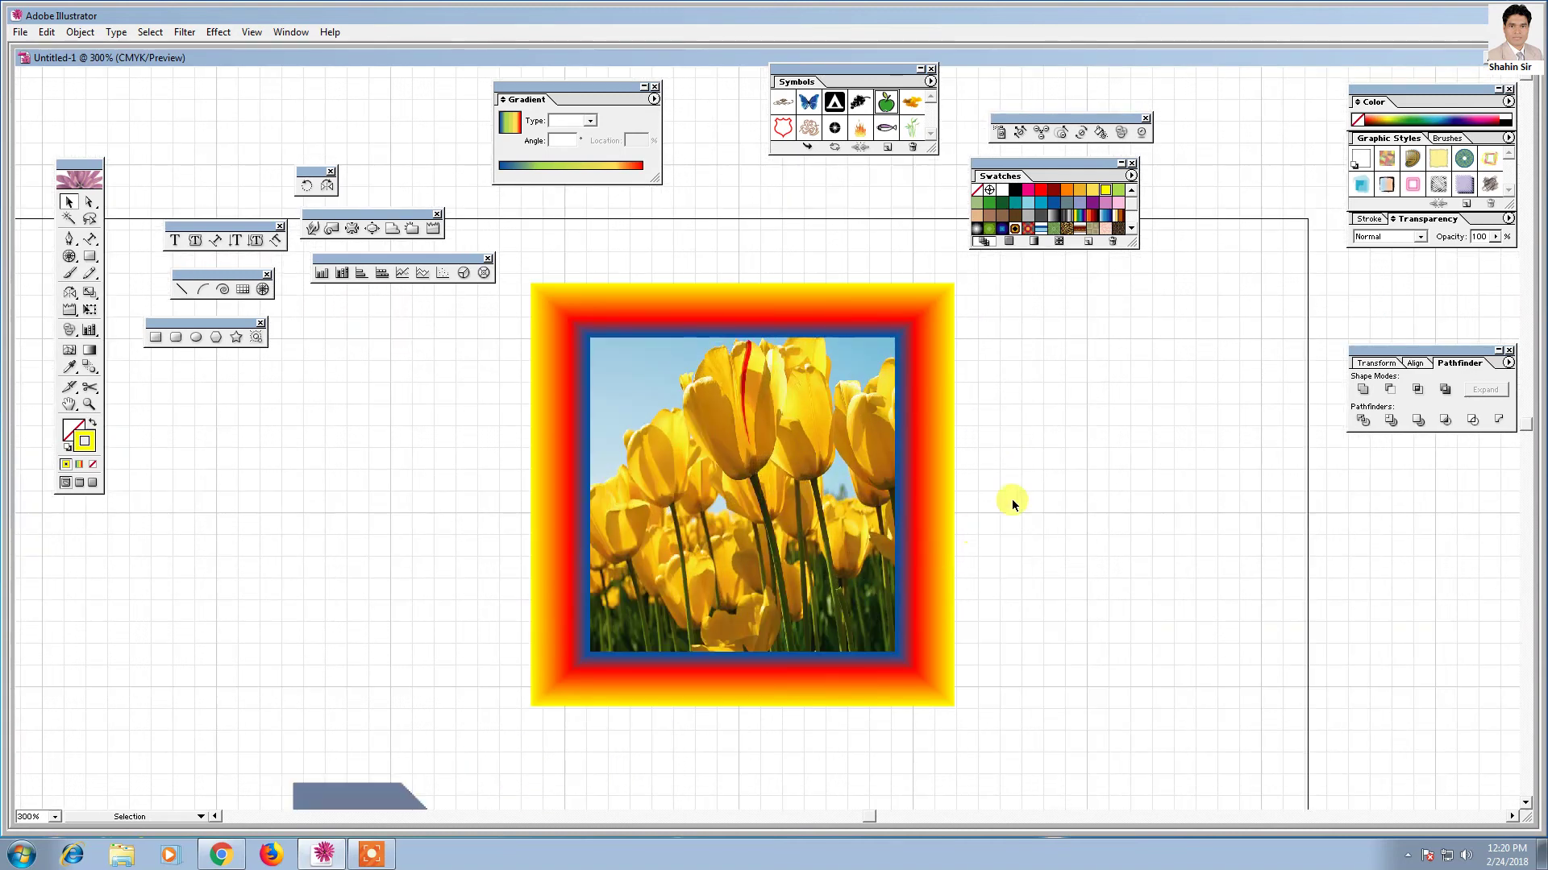
left_click_drag(1120, 381, 497, 632)
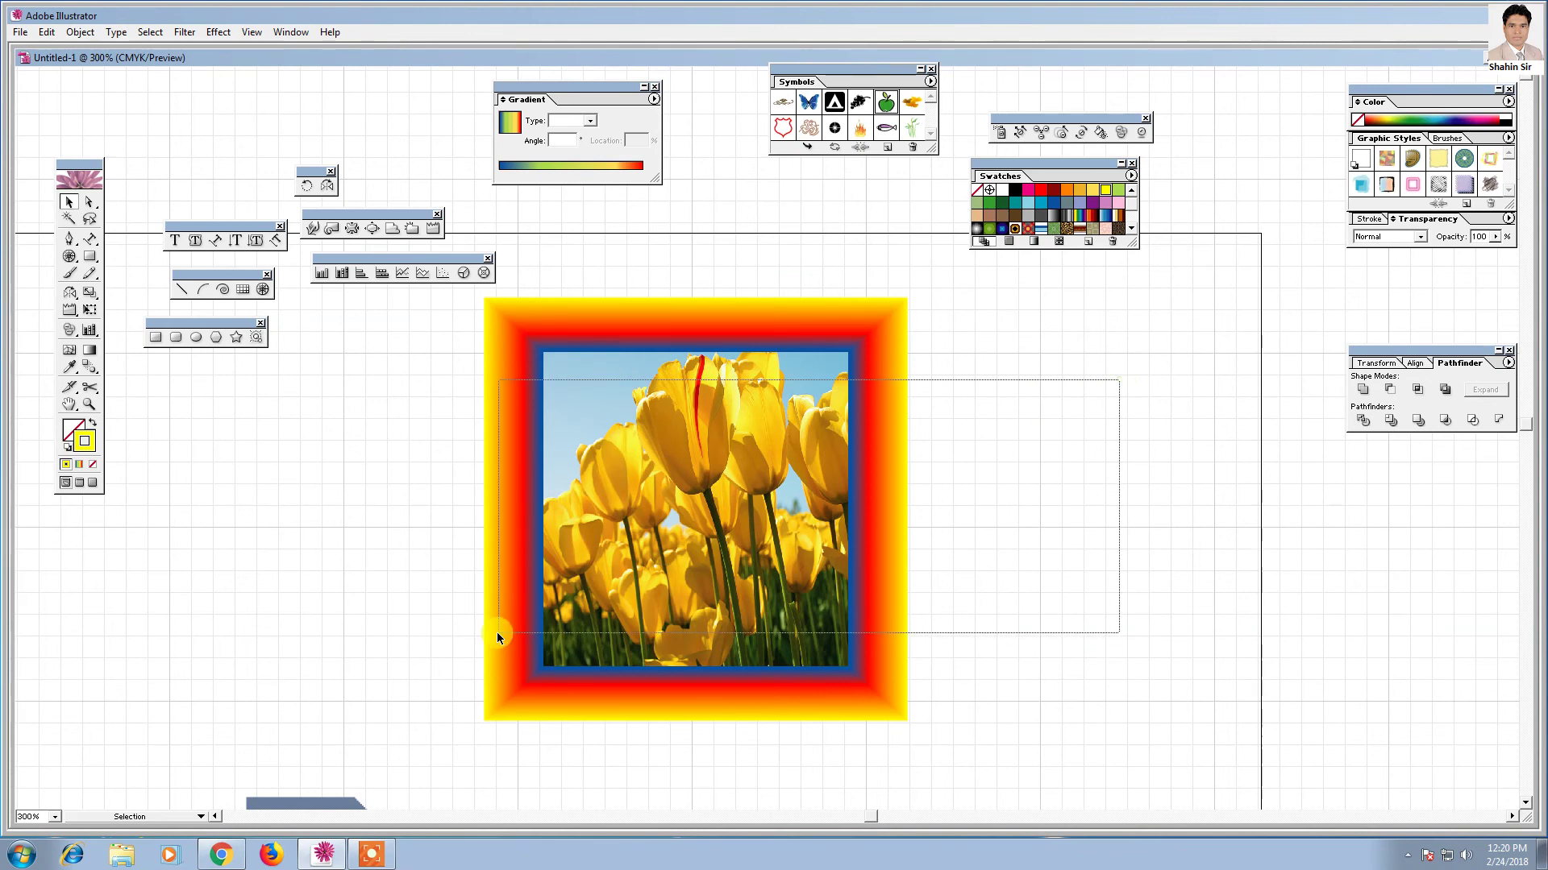
key("Delete")
key("ctrl+z")
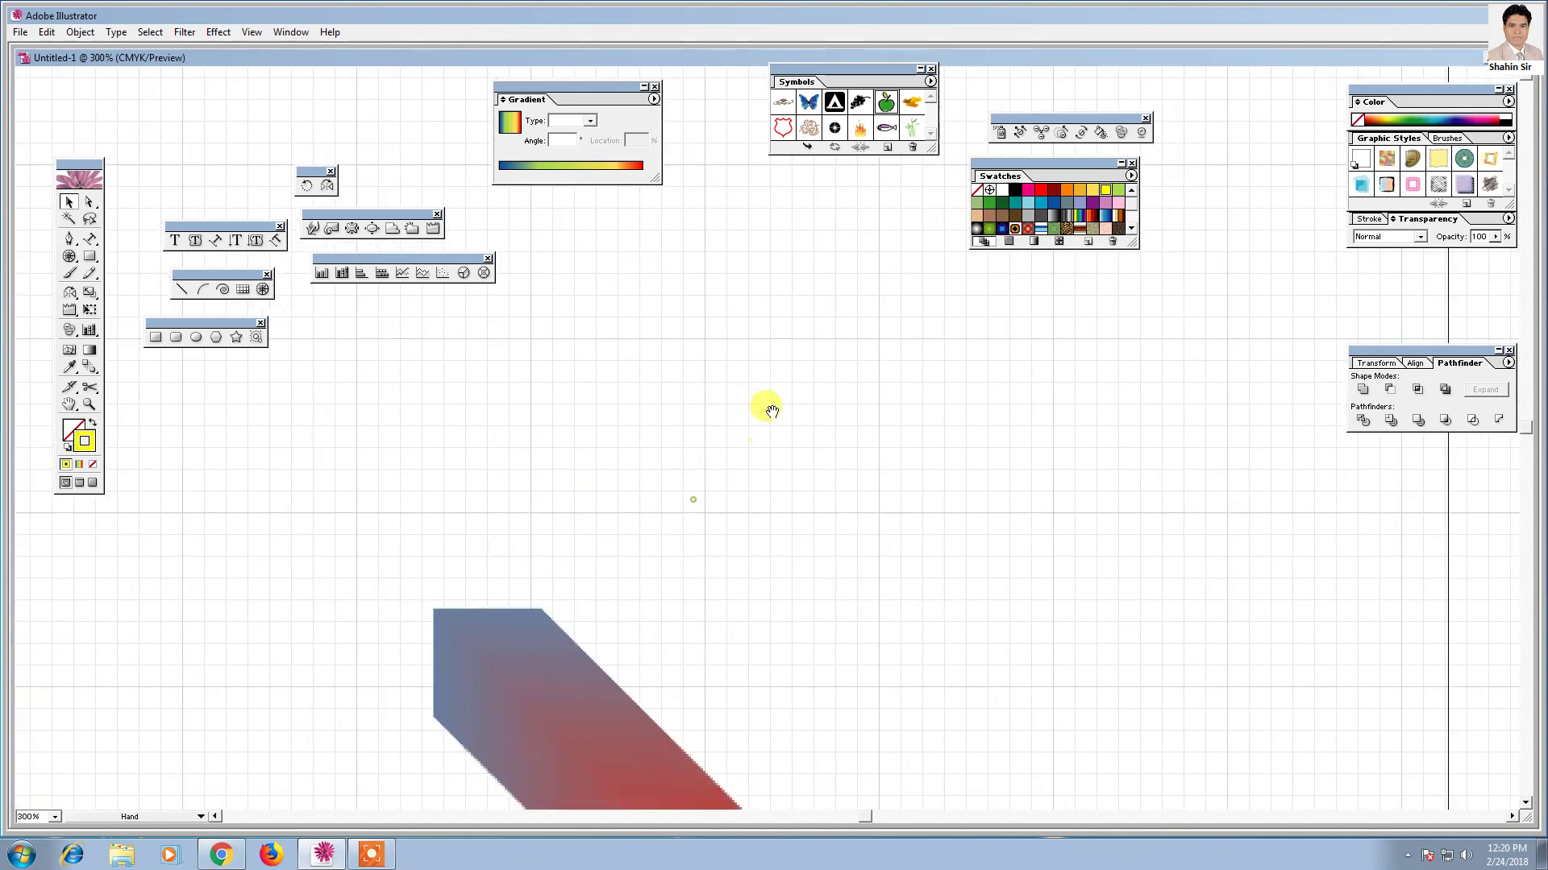
key("ctrl+z")
key("ctrl+z")
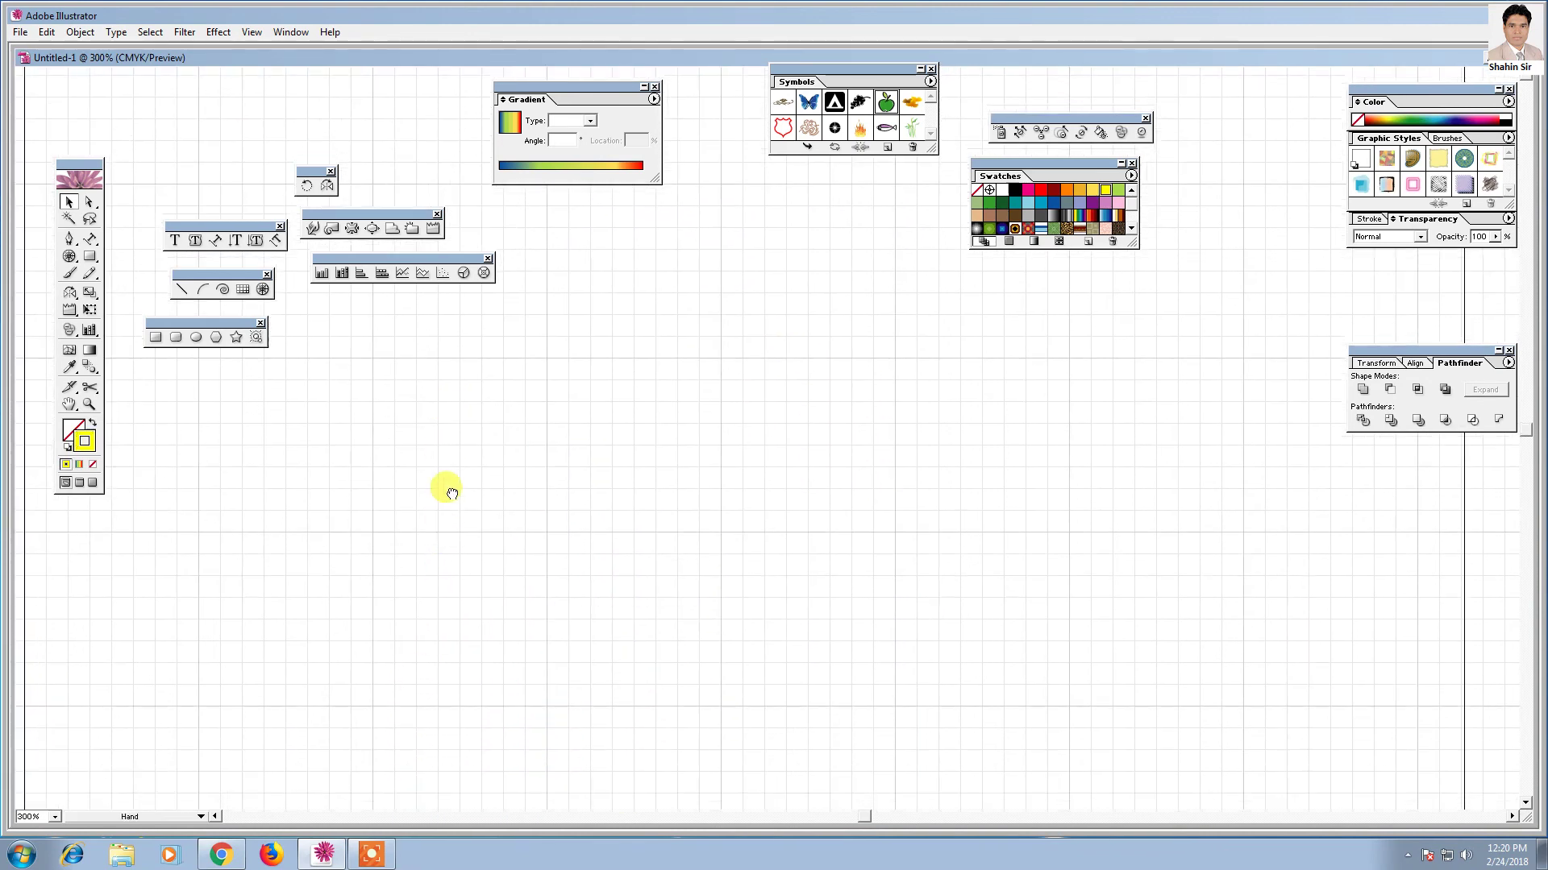
key("ctrl+z")
- Draw a yellow wavy curve with the Pen tool using a start point and two smooth anchors
left_click(69, 240)
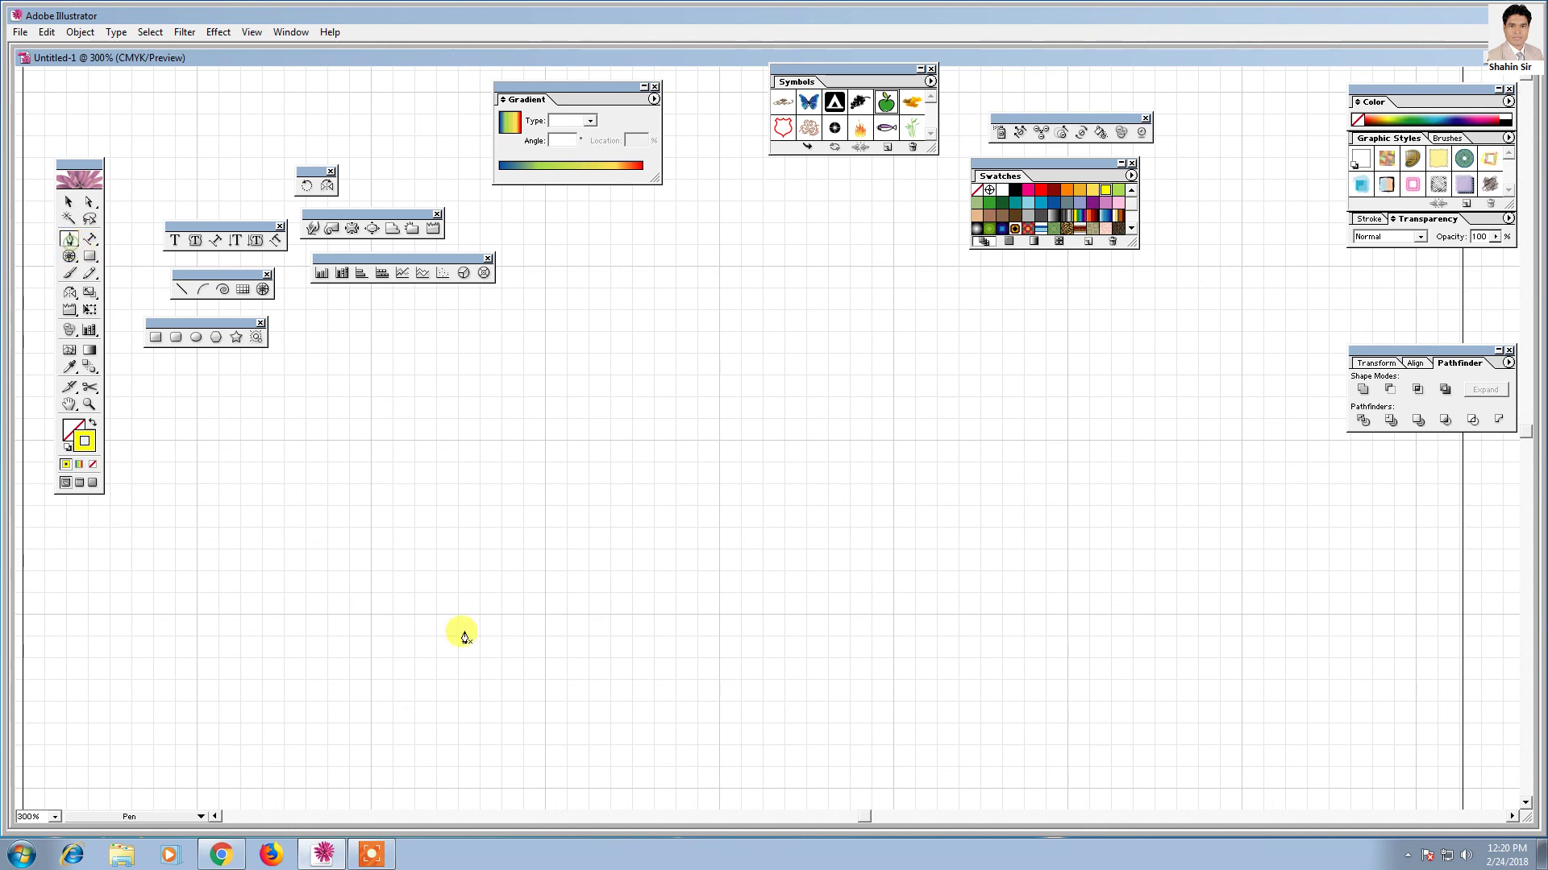
left_click(378, 511)
left_click_drag(779, 528, 974, 660)
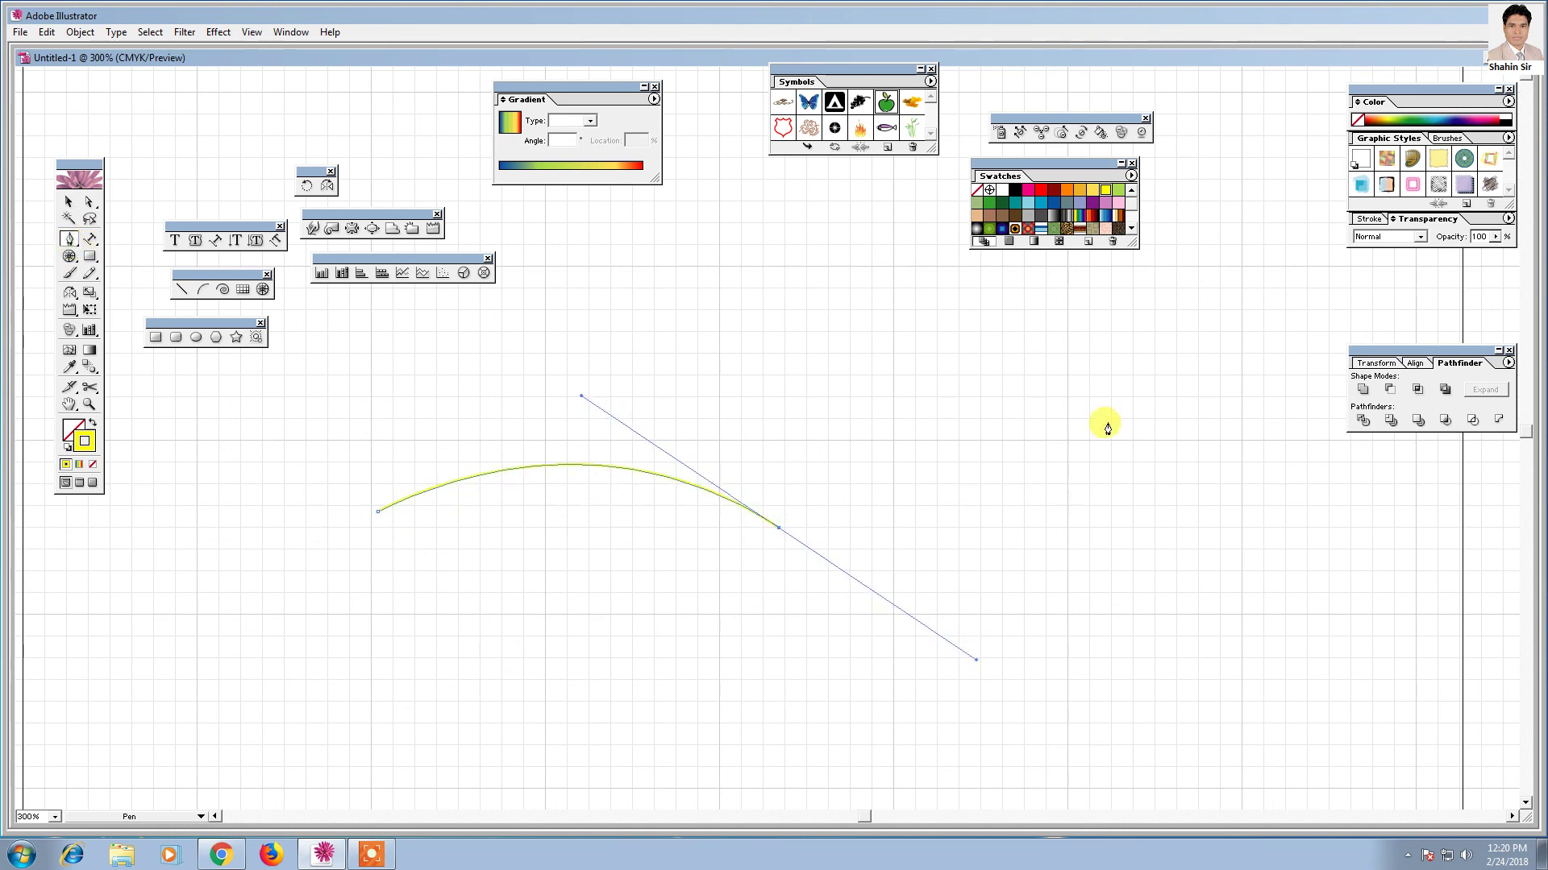
left_click_drag(1212, 422, 1289, 347)
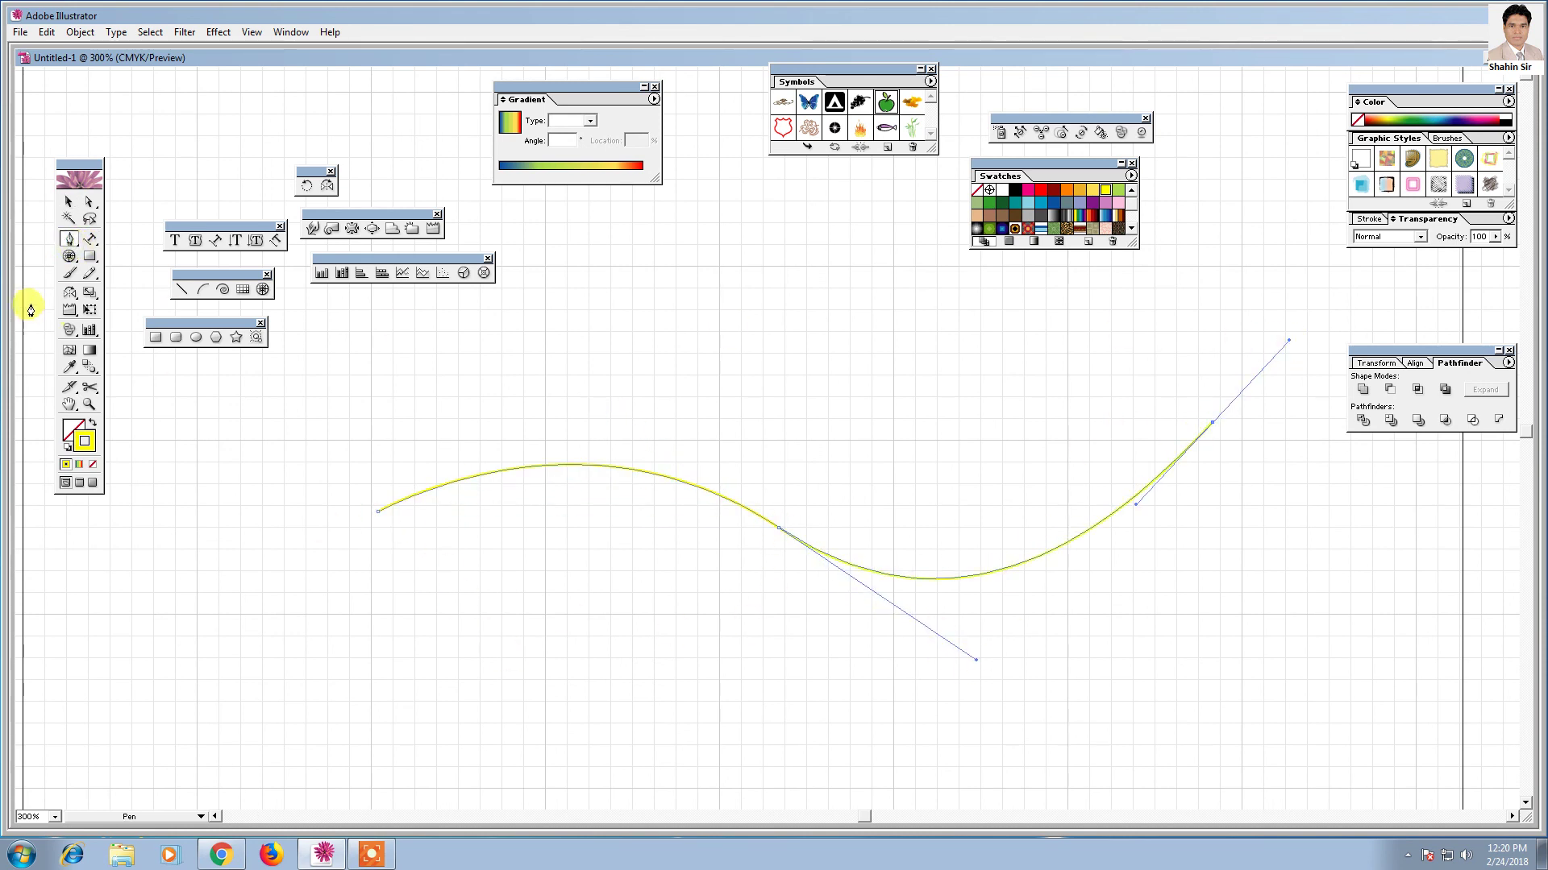
left_click(68, 202)
left_click(508, 369)
mouse_move(712, 484)
left_mouse_down()
mouse_move(707, 428)
mouse_move(816, 618)
left_mouse_up()
- Give the lower curve a crimson stroke and select both curves together
left_click(696, 412)
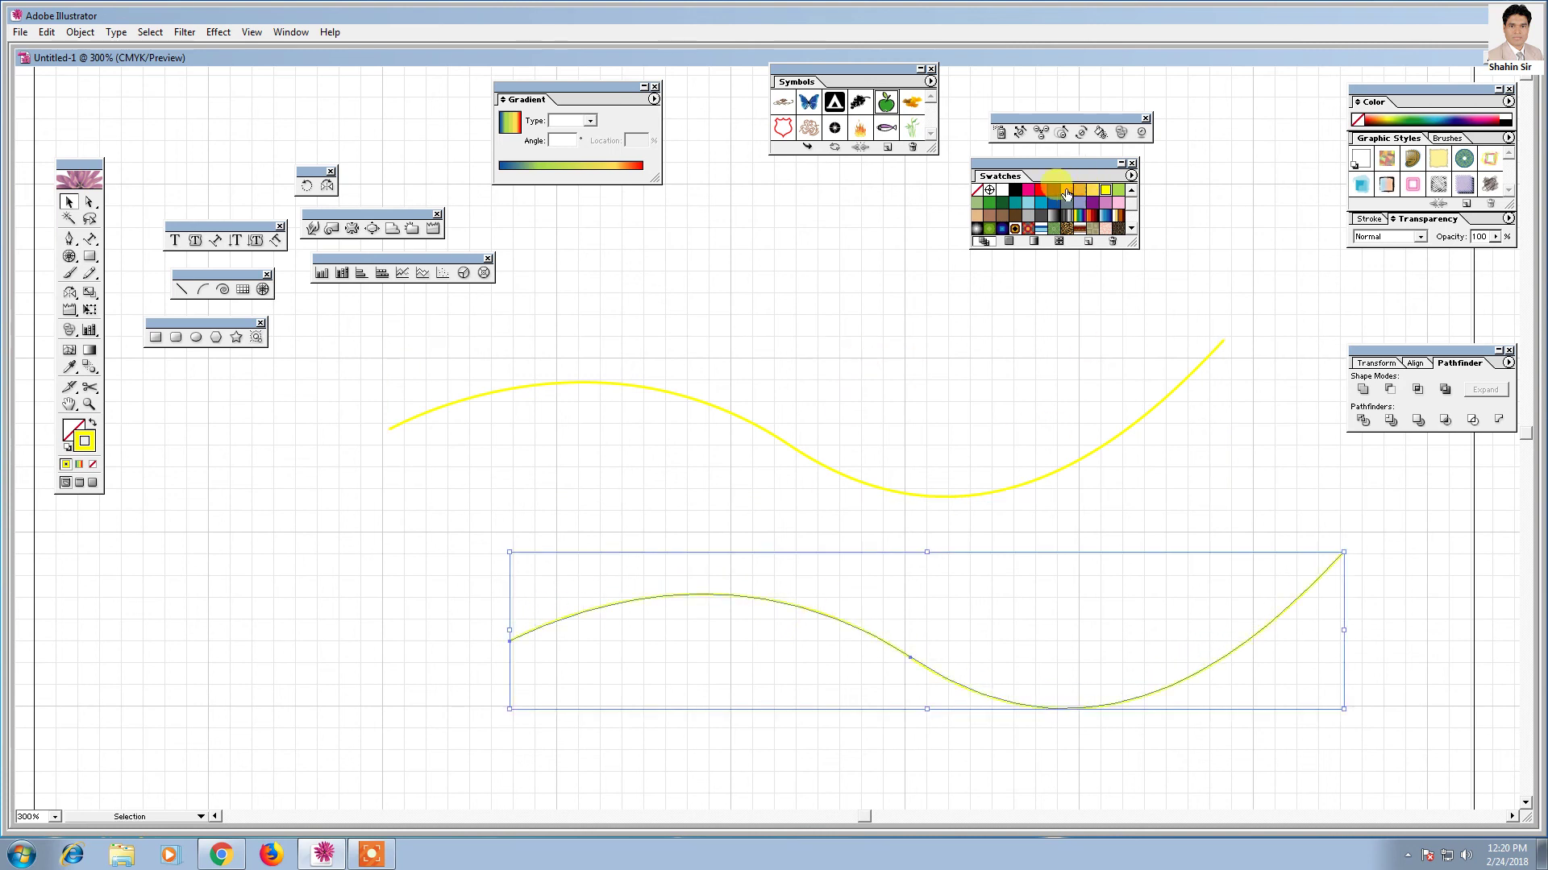
left_click(1042, 194)
left_click_drag(914, 324, 517, 763)
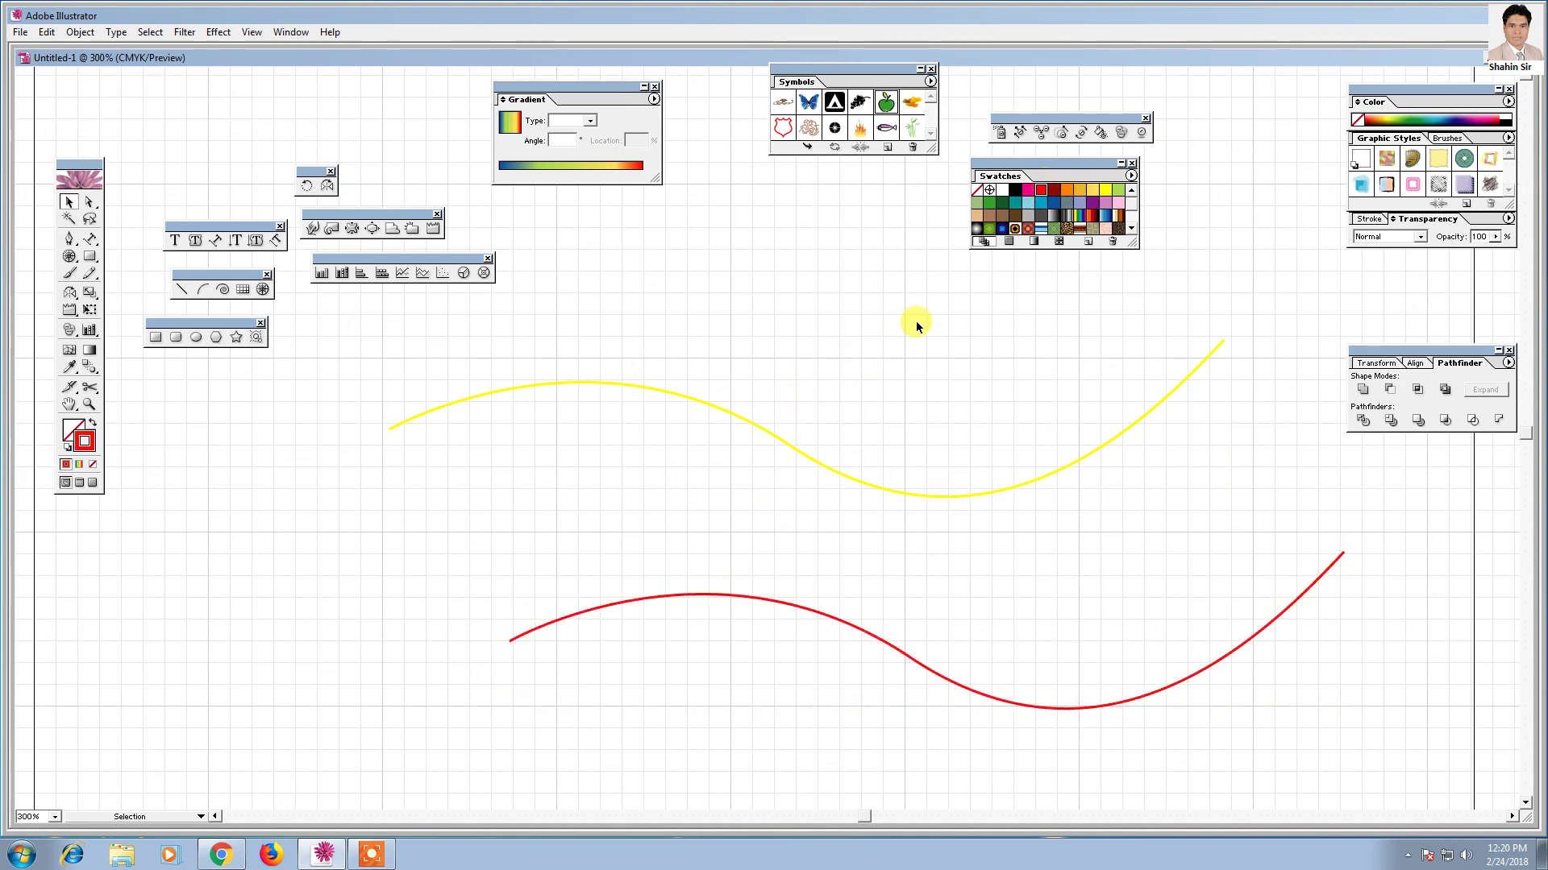
left_click(88, 367)
- Blend the two curves end to end, with Specified Steps spacing and Align to Path orientation
left_click(390, 429)
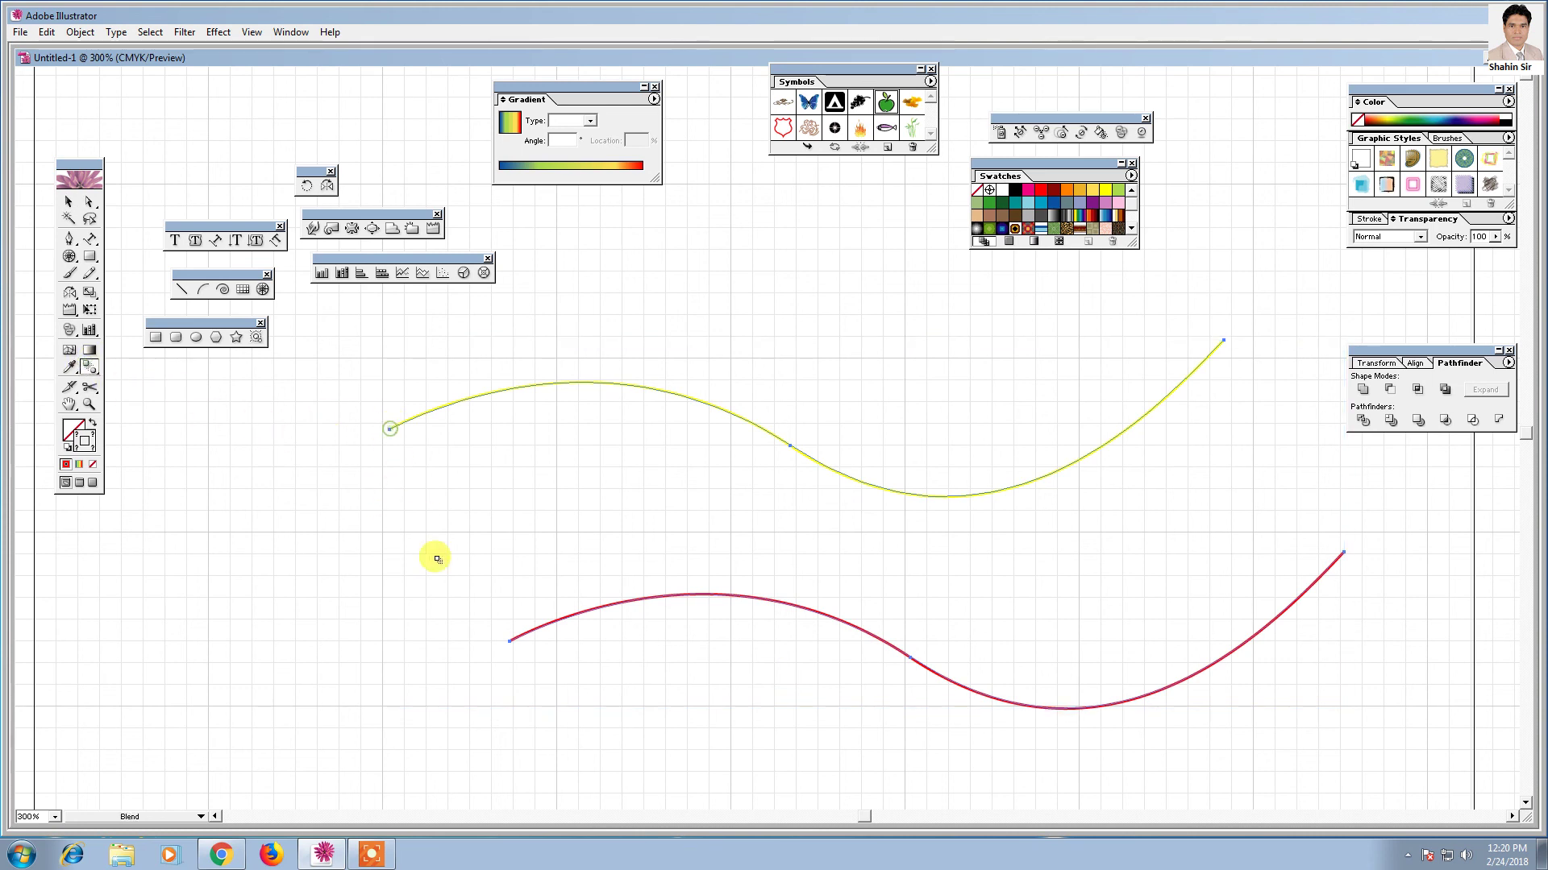
left_click(511, 643)
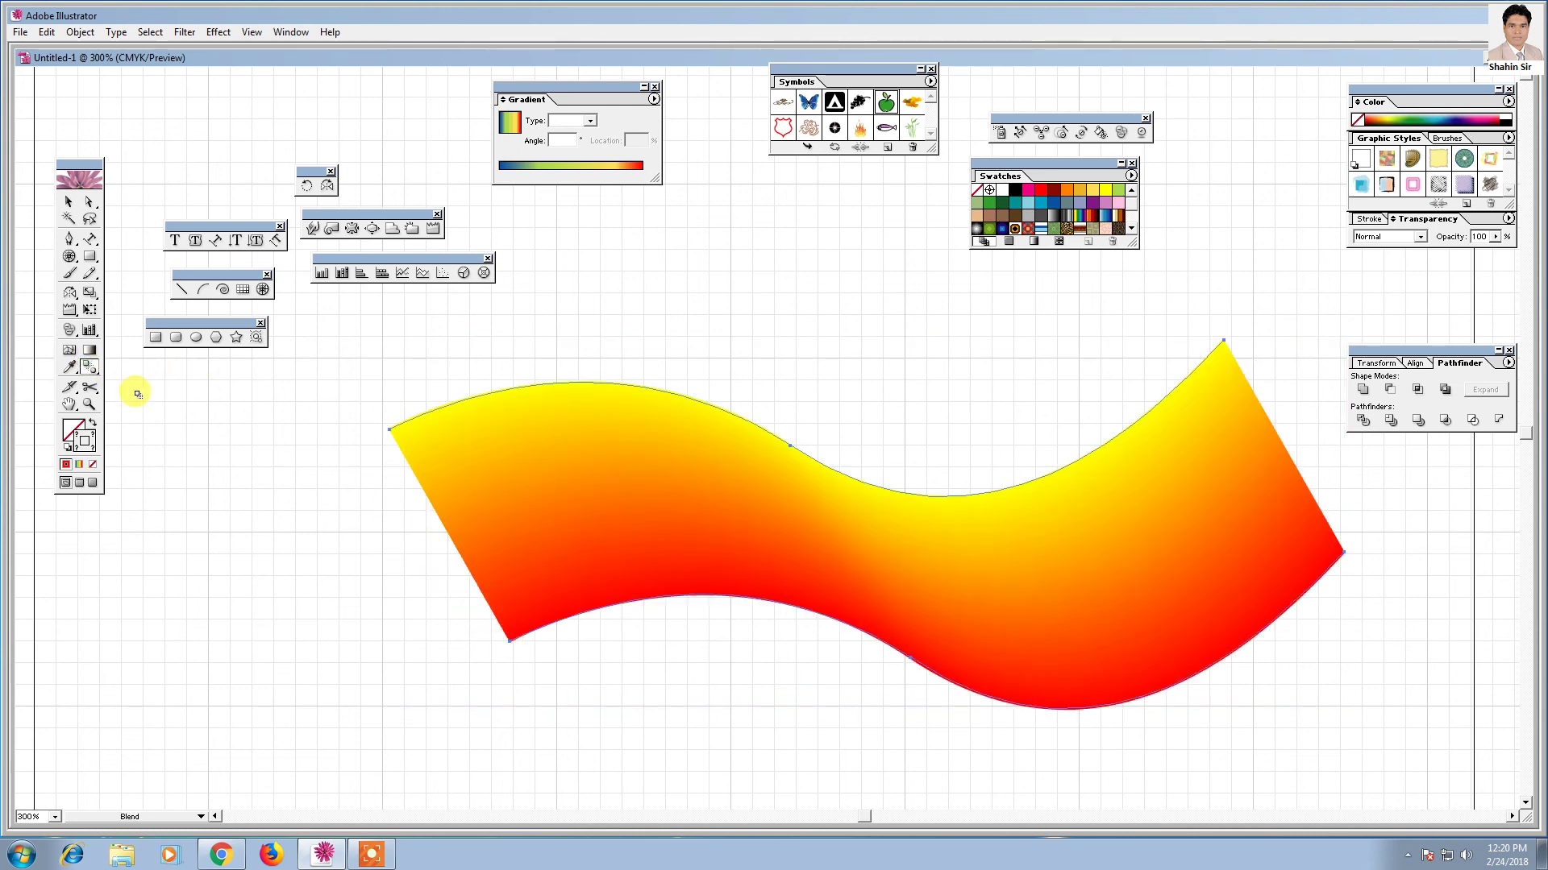
double_click(89, 367)
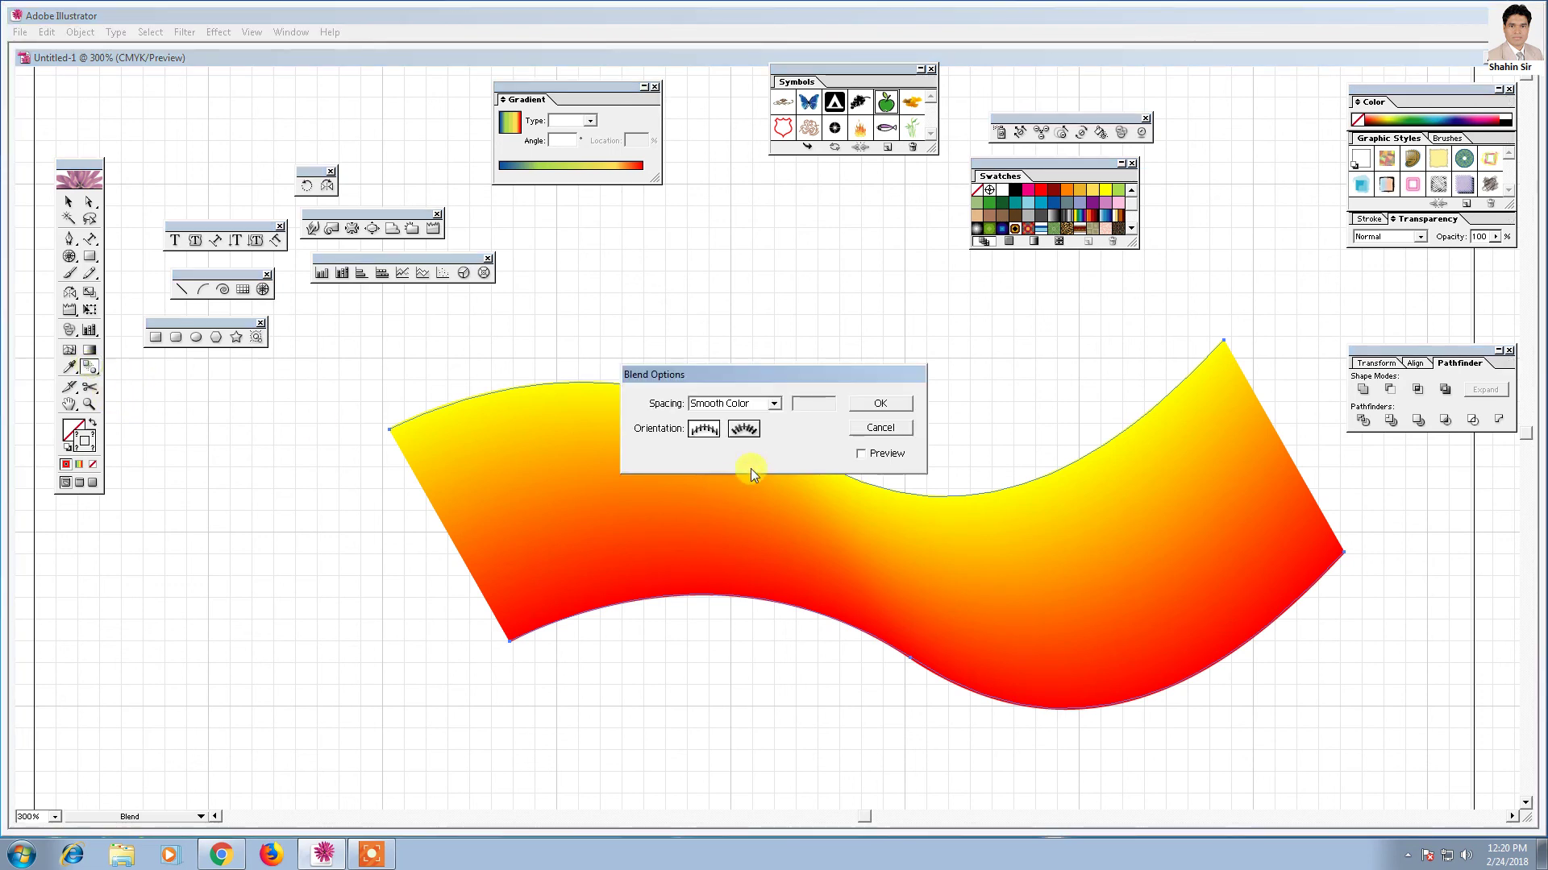
left_click(775, 403)
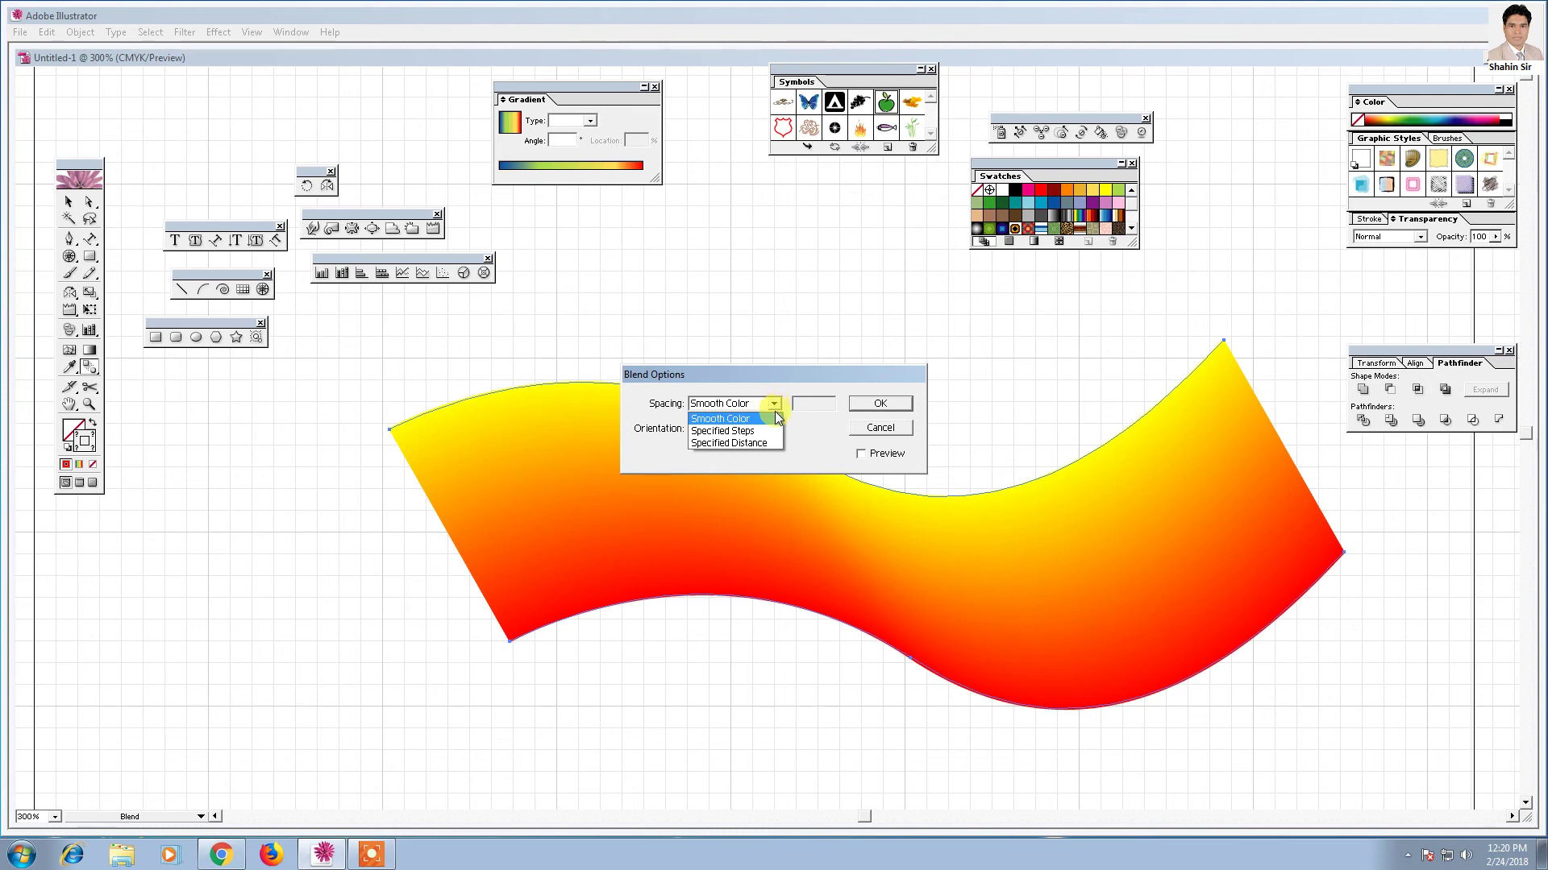
left_click(798, 434)
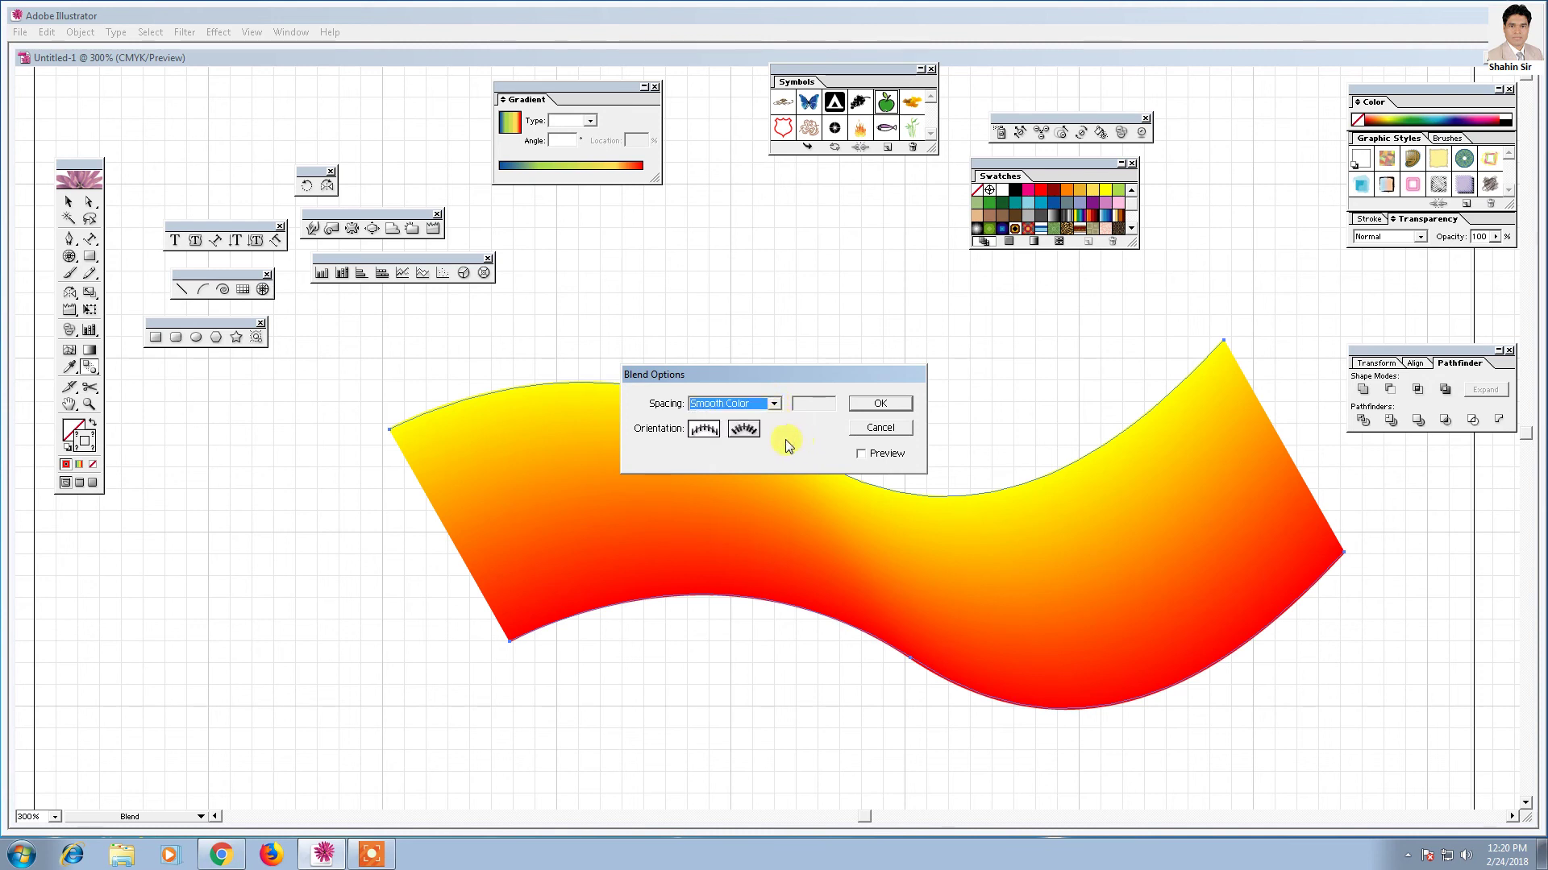
left_click(743, 428)
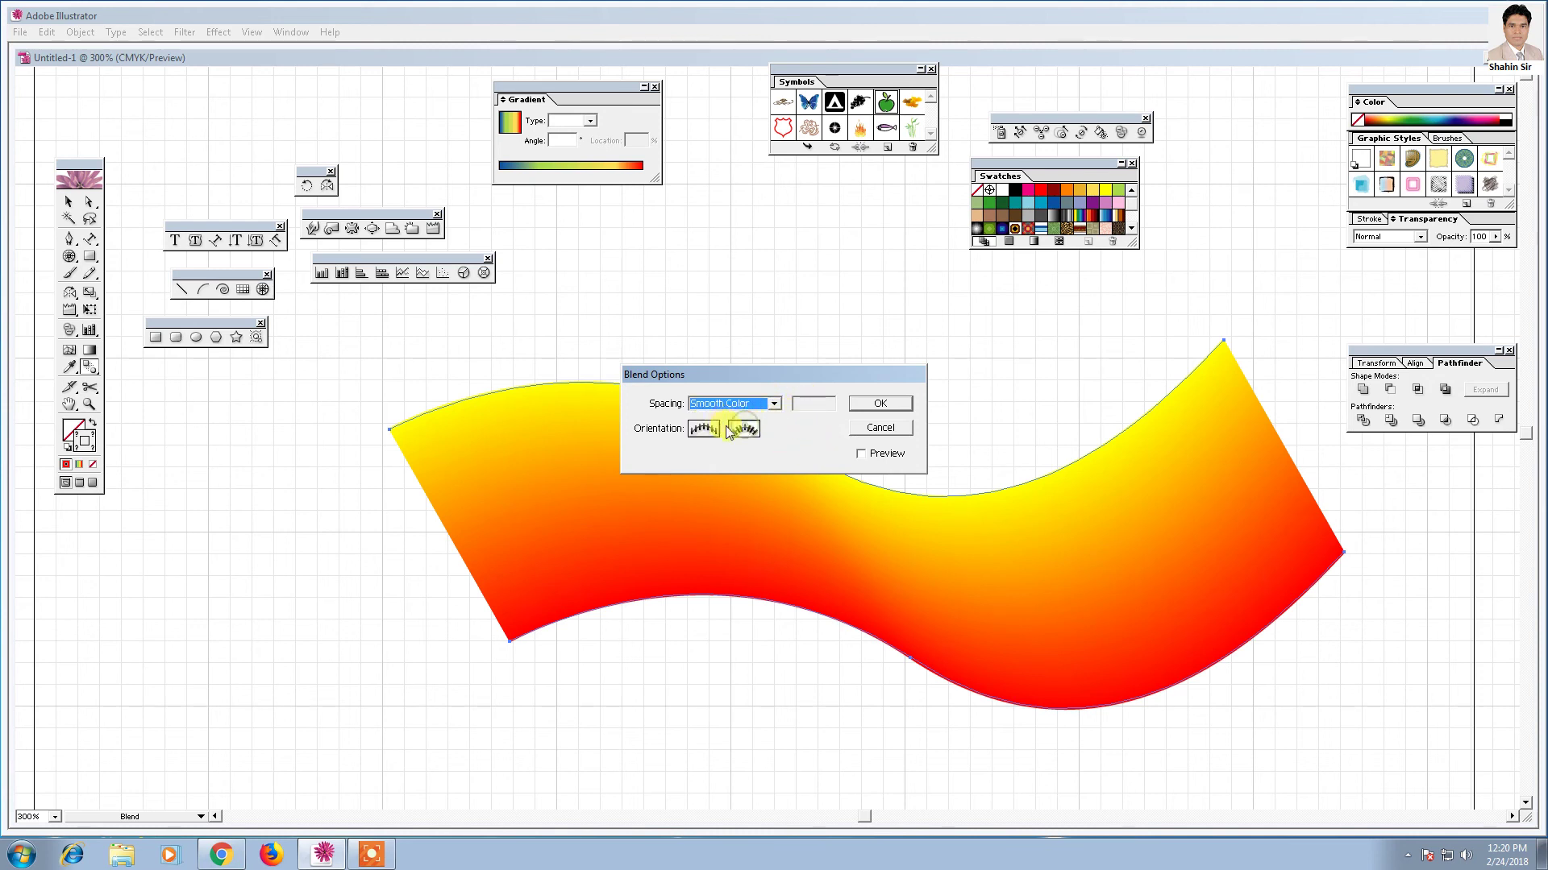
left_click(773, 404)
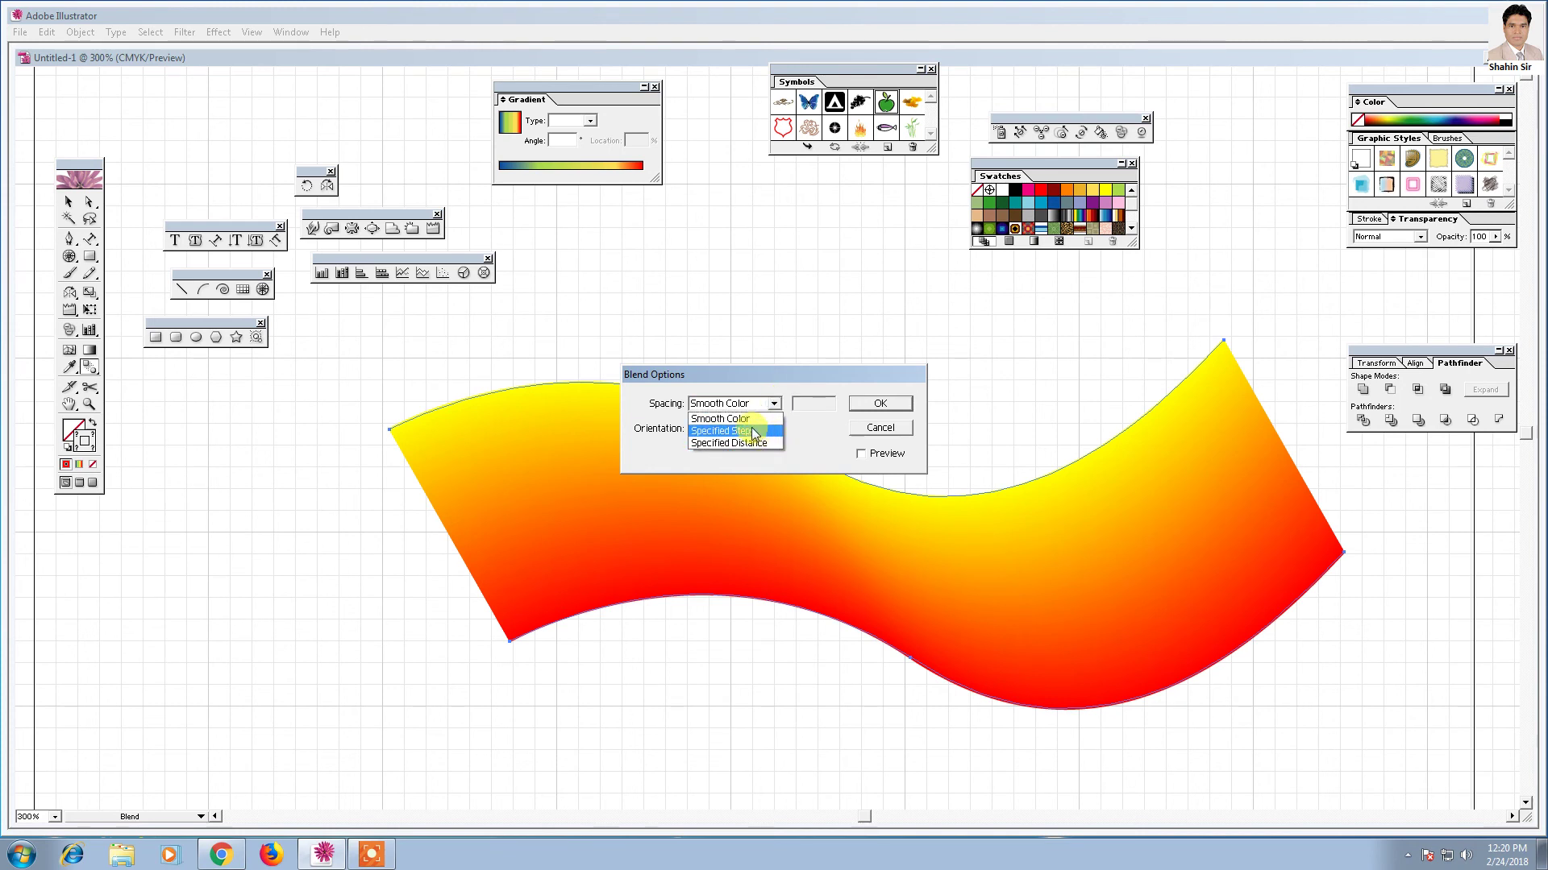
left_click(751, 432)
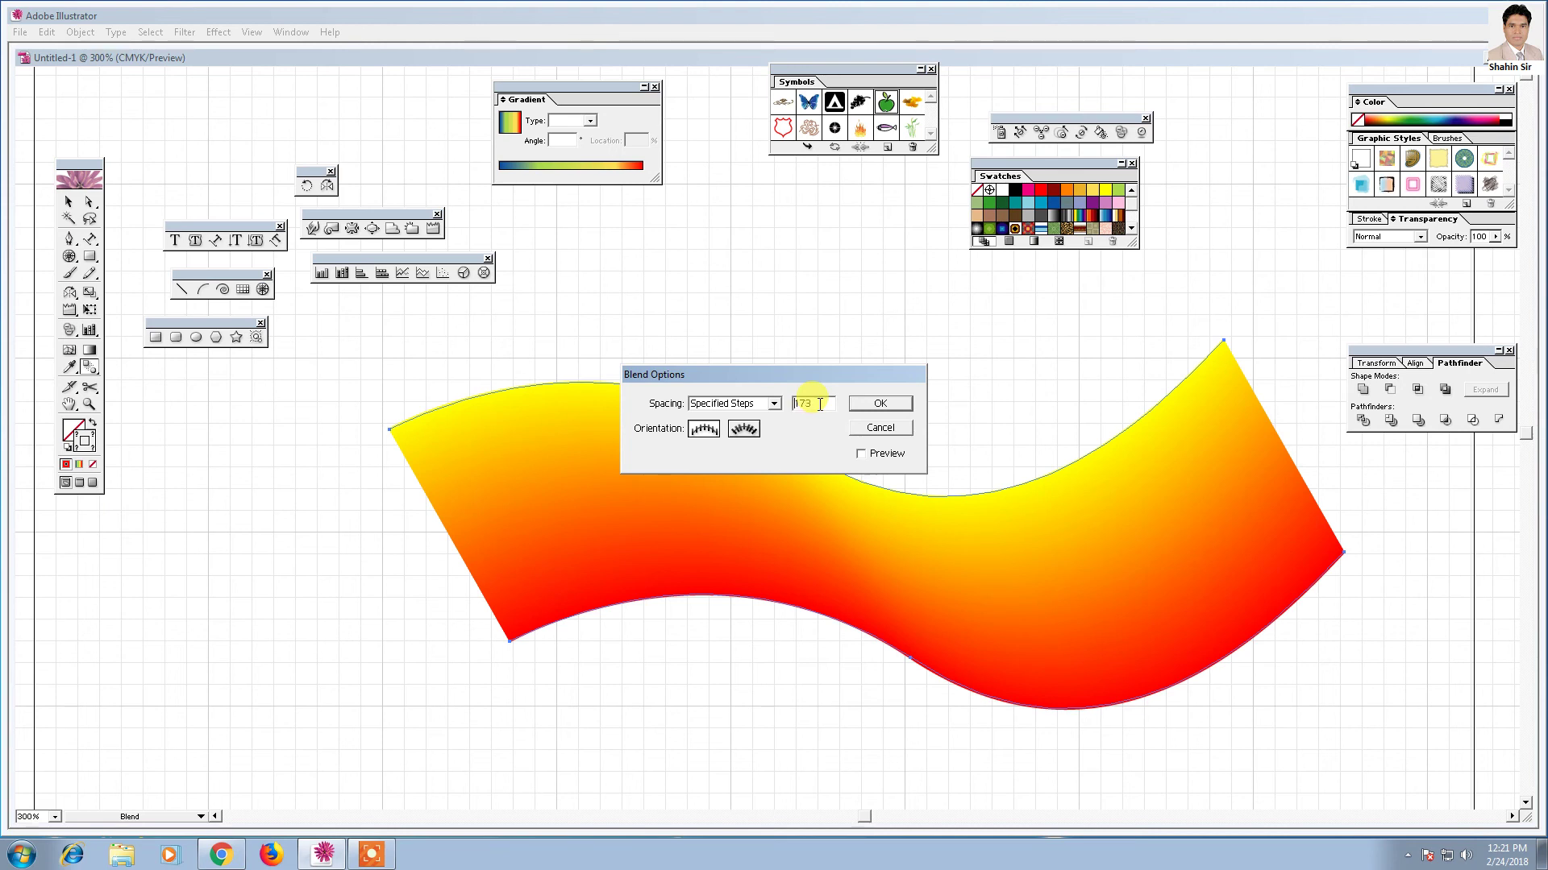
left_click(887, 403)
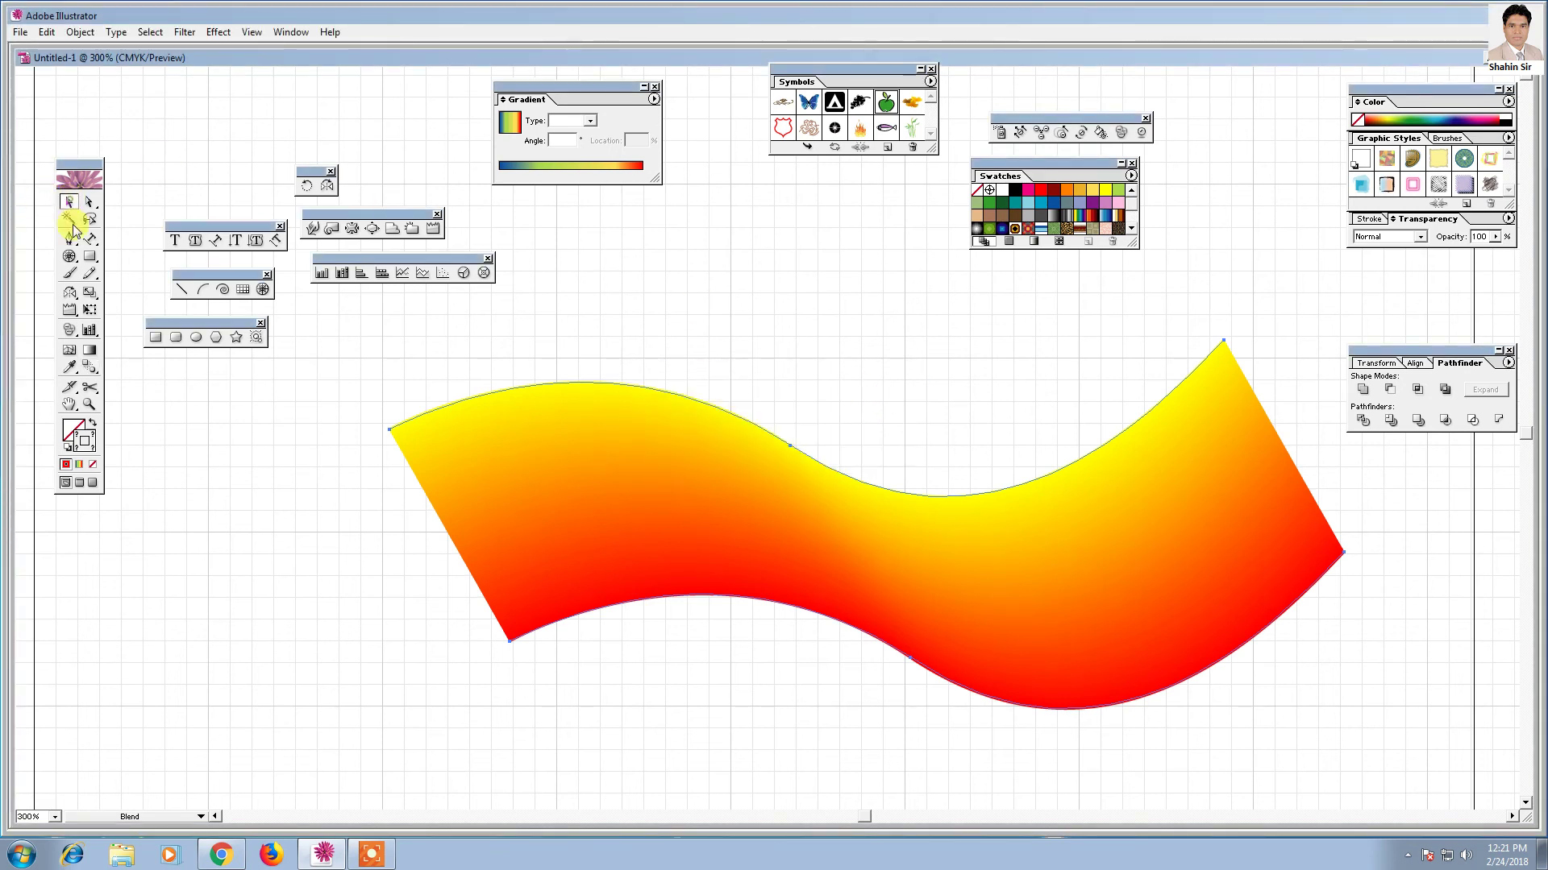
- Select the blended wave and delete it from the canvas
left_click(68, 202)
left_click_drag(599, 540, 371, 518)
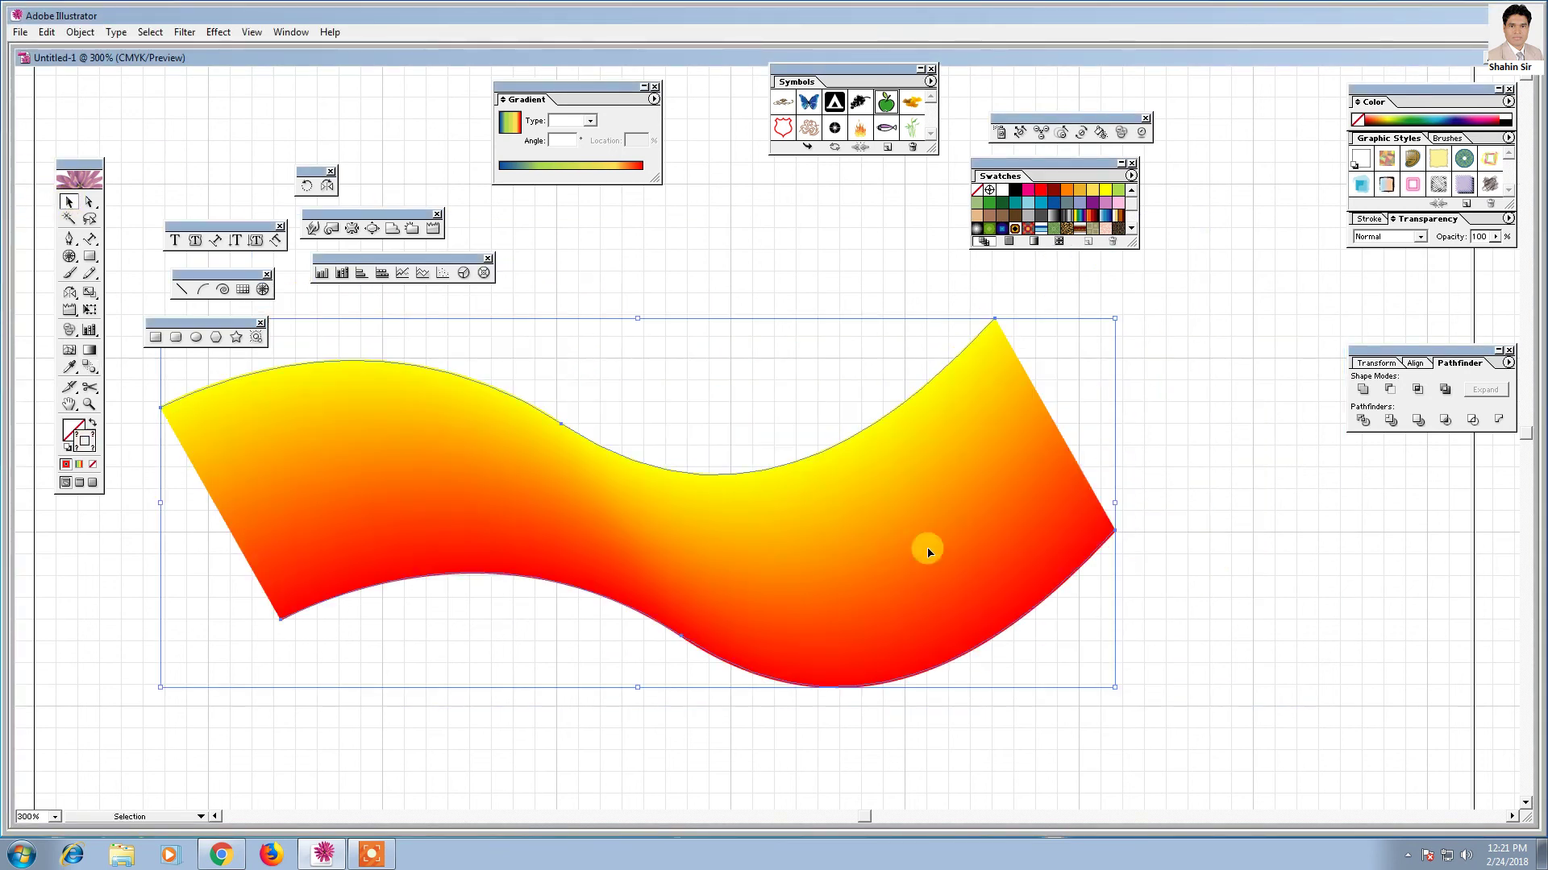
left_click(1256, 437)
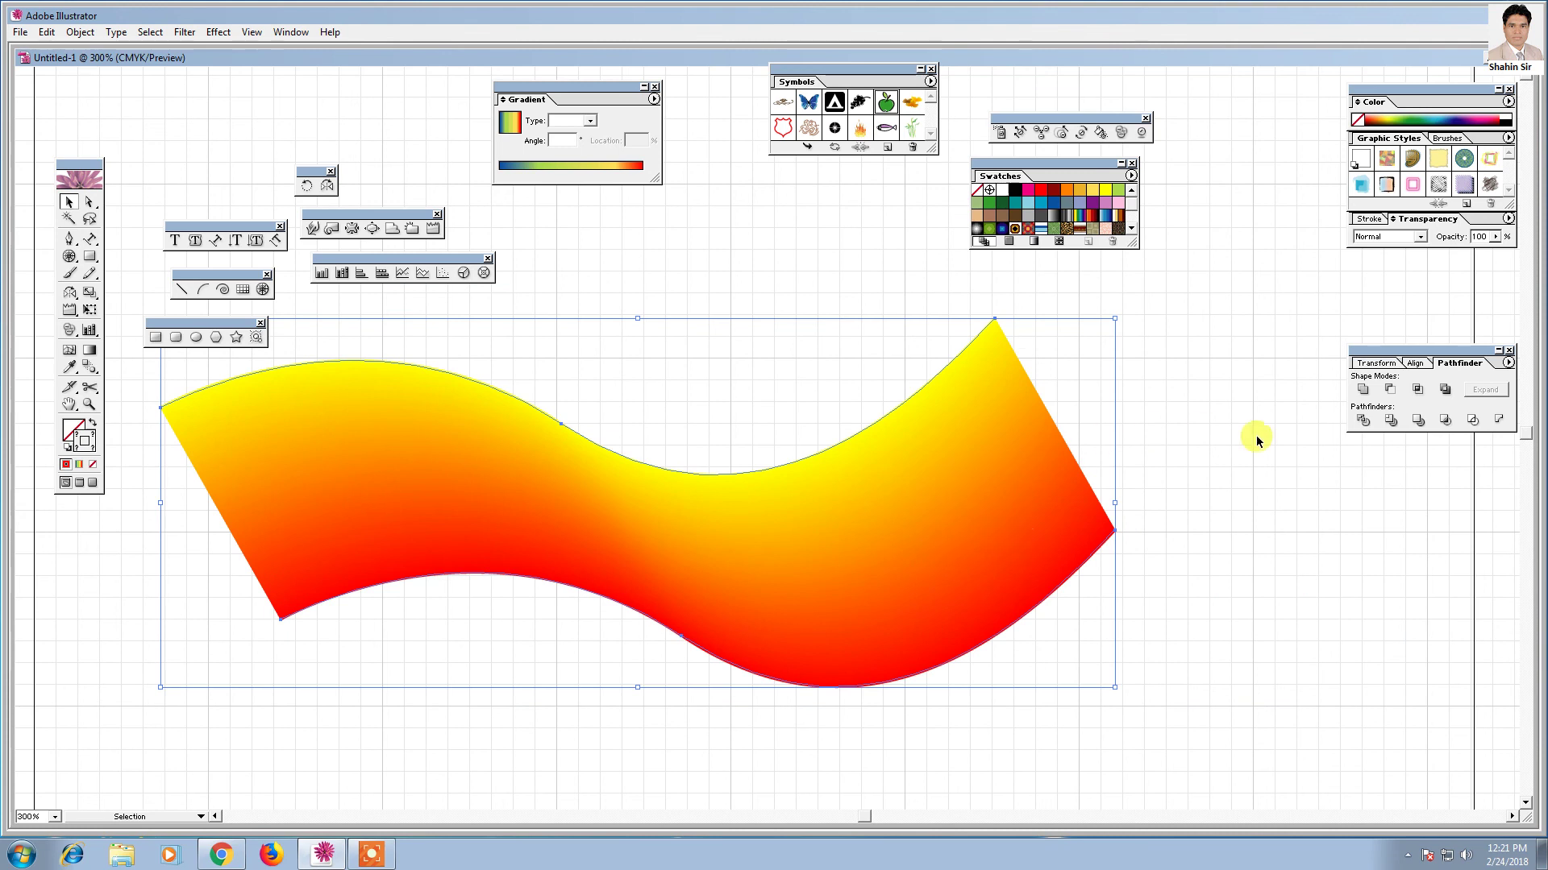
left_click(911, 592)
key("Delete")
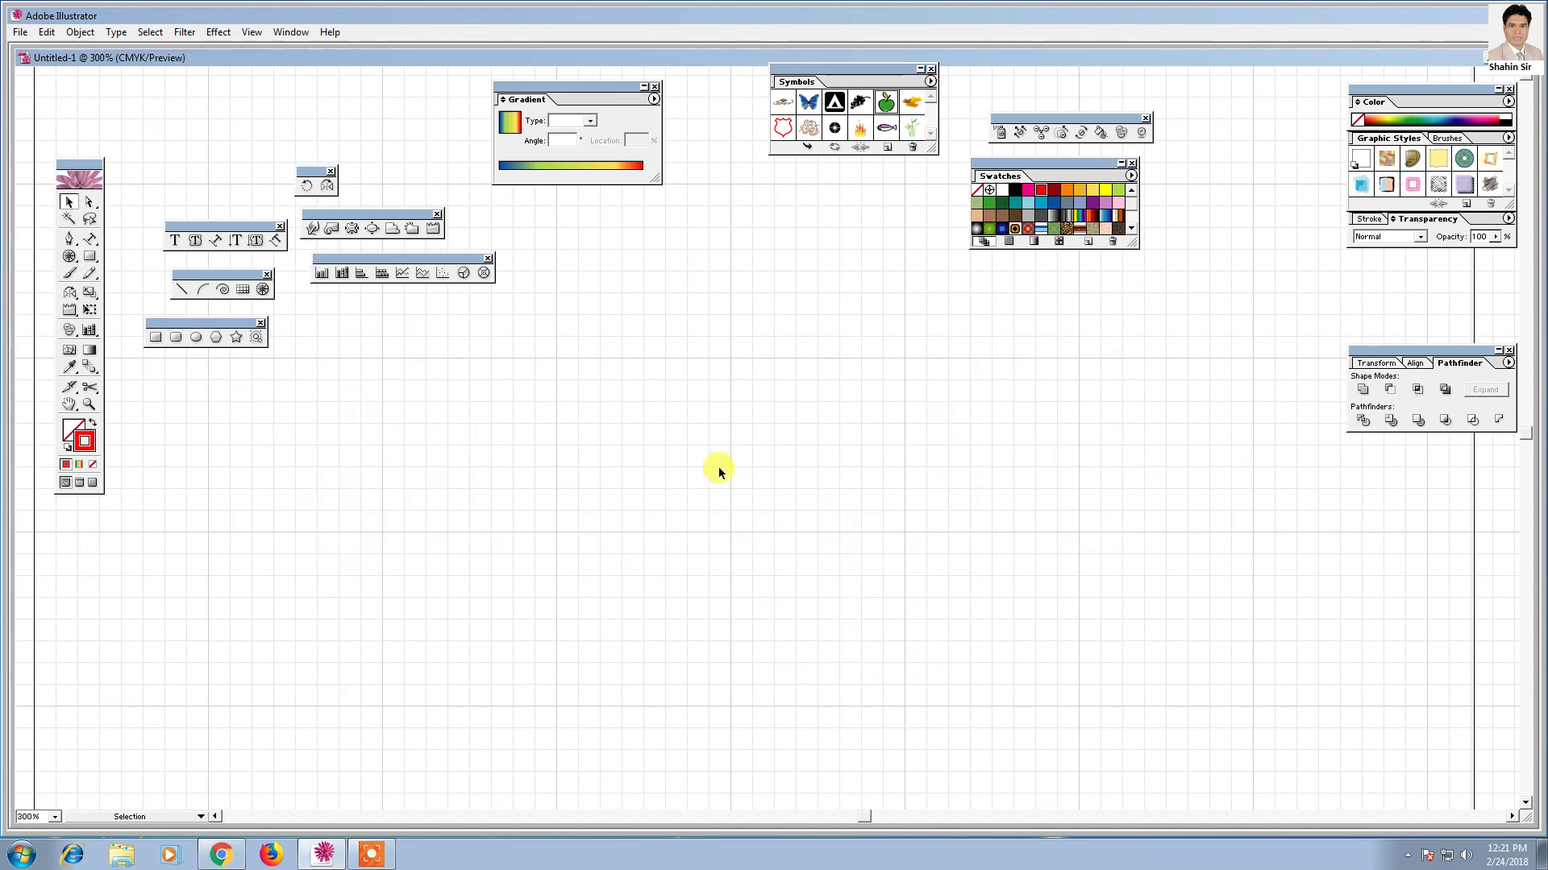
- Tear off the Scissors/Knife tools into a floating palette and draw a large square mid-canvas
left_click_drag(493, 506, 519, 487)
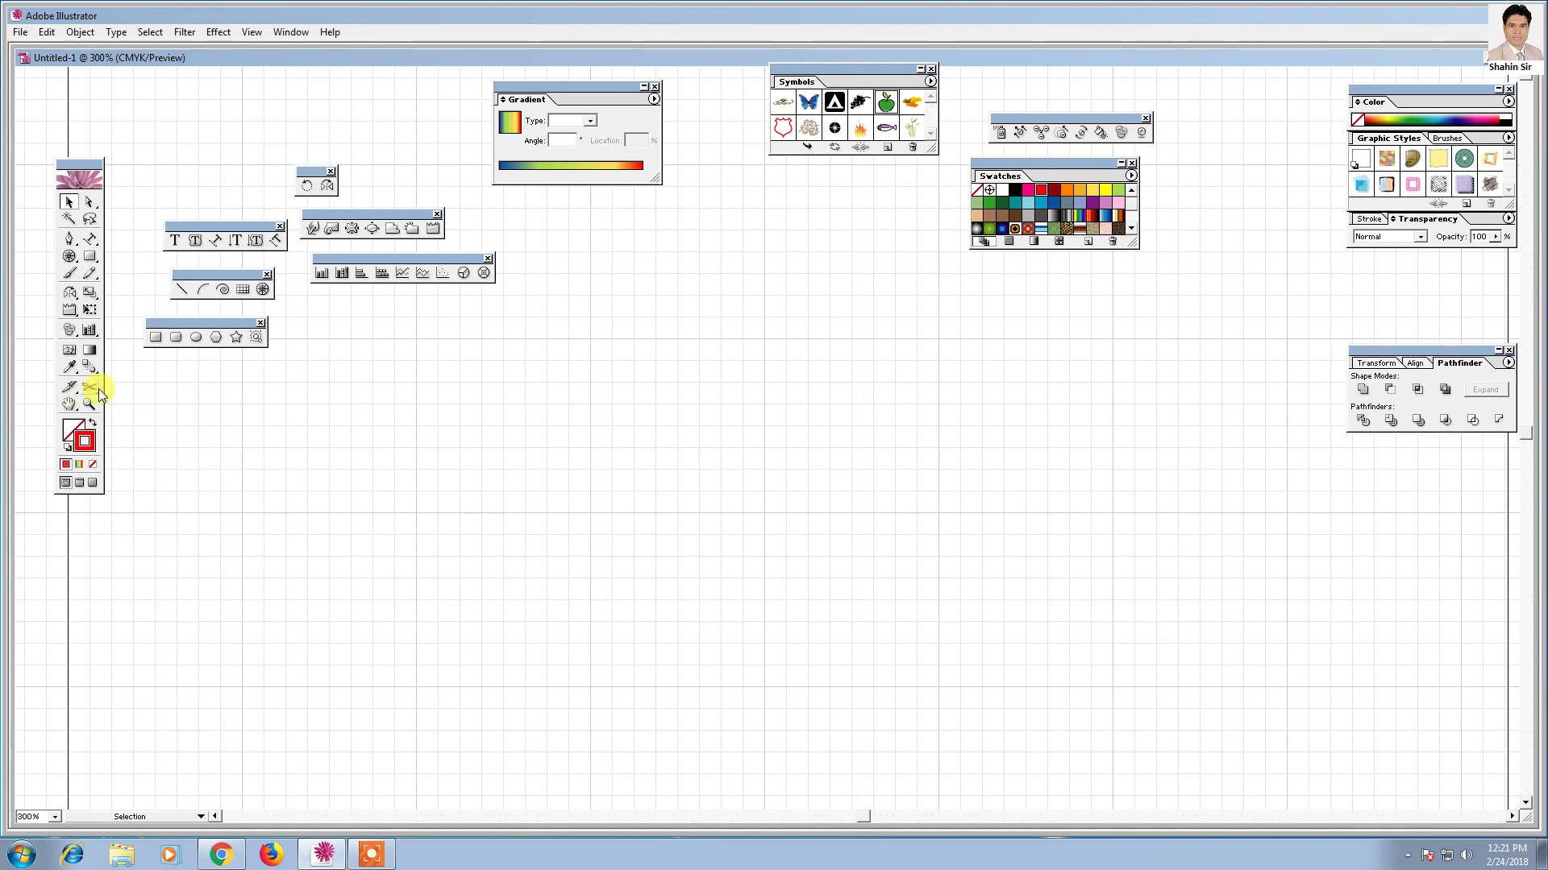
left_click_drag(97, 388, 142, 391)
left_click_drag(137, 392, 358, 379)
left_click(358, 379)
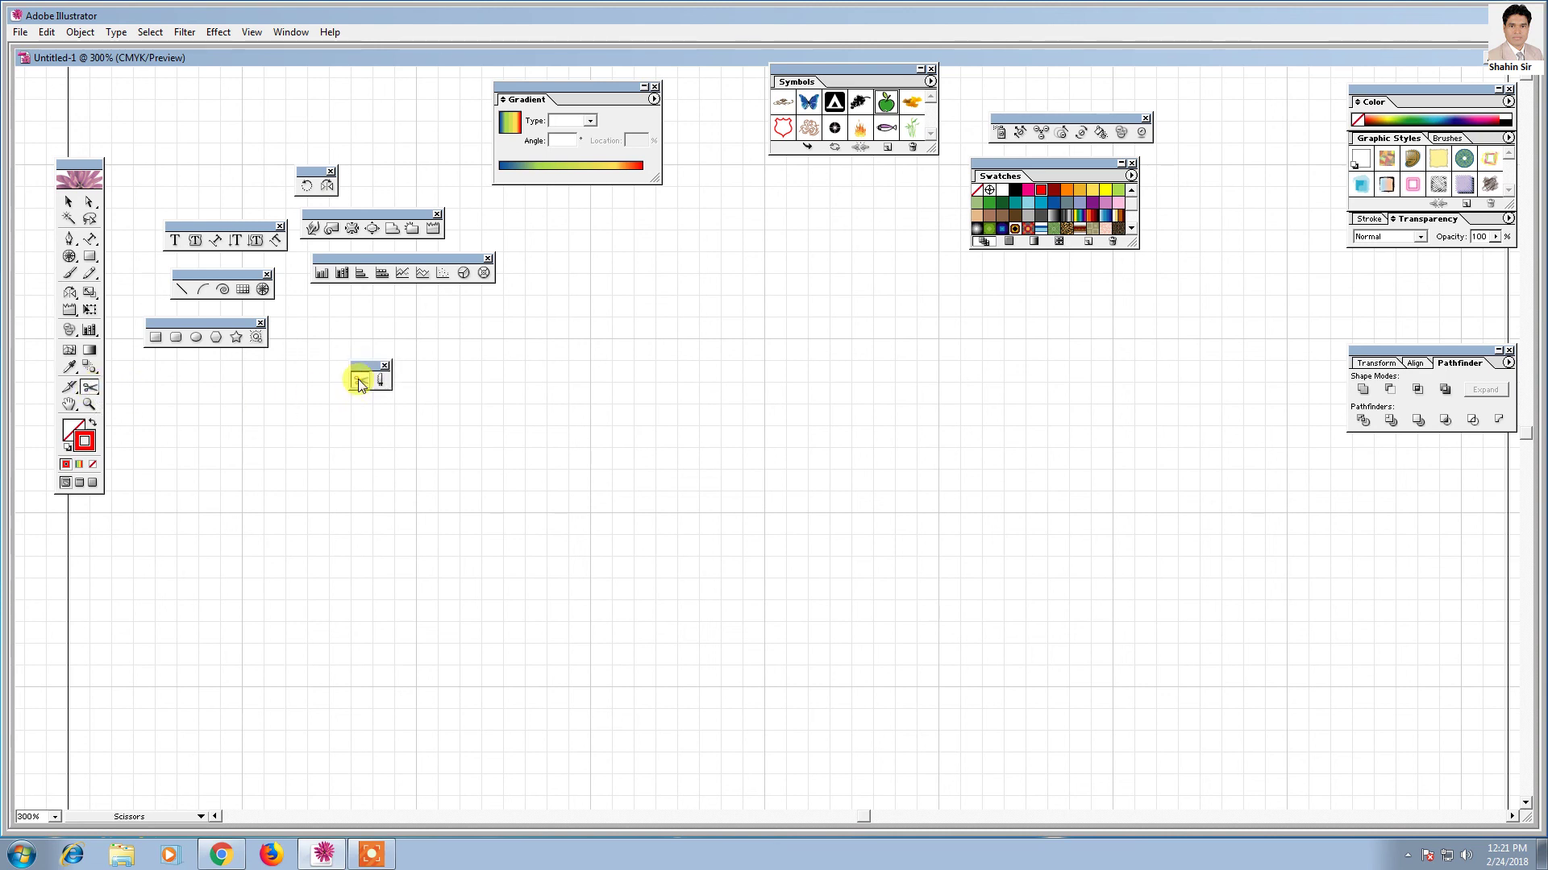
left_click(89, 257)
left_click_drag(552, 284, 1053, 681)
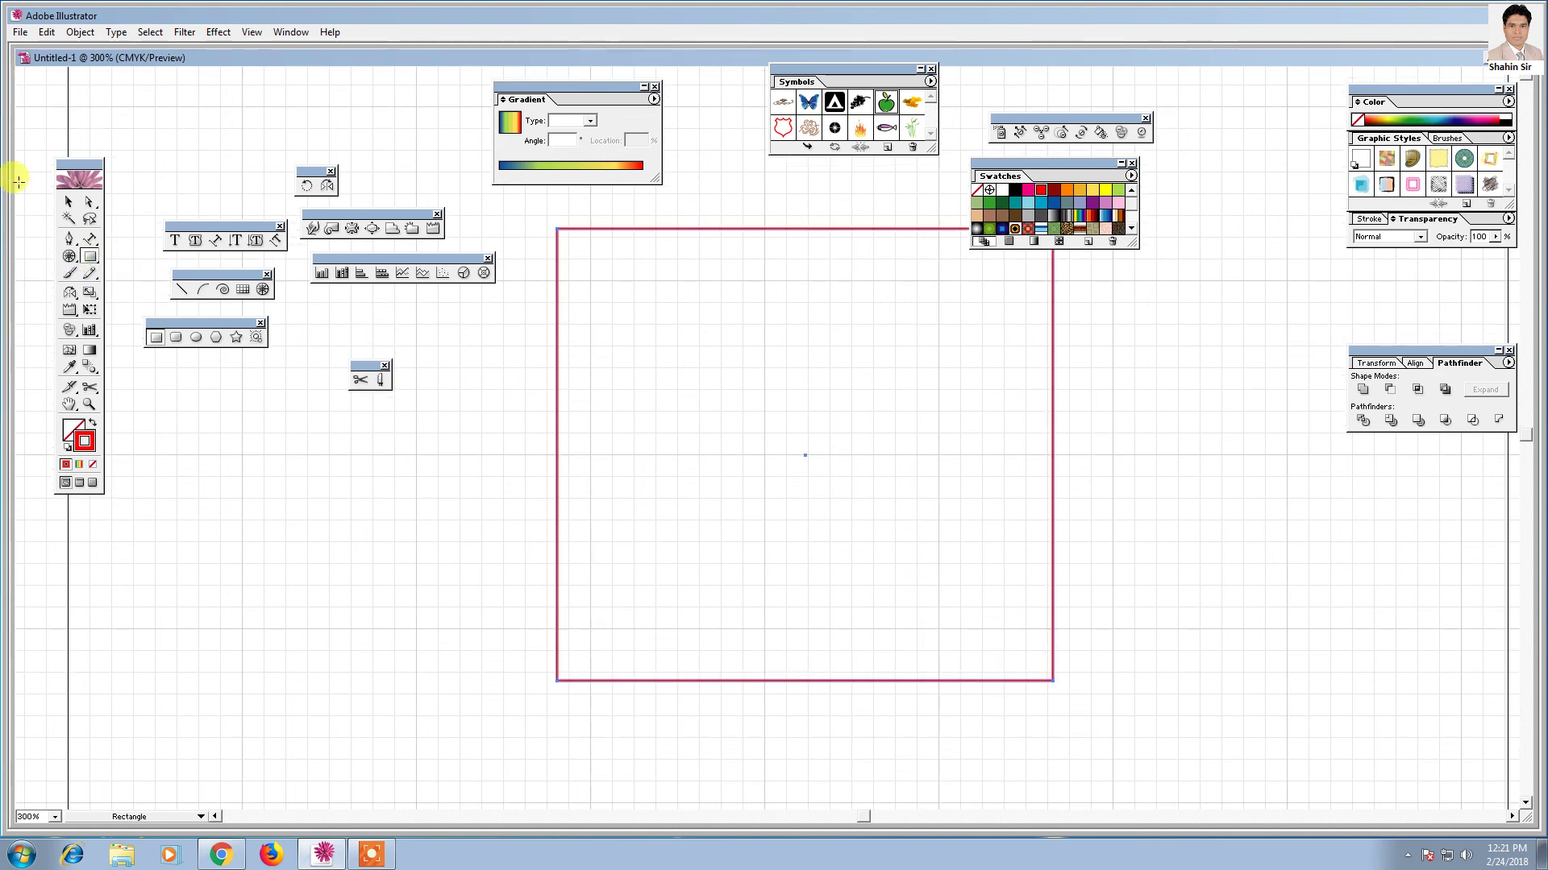
- Fill the red-outlined square with white, then reselect it, nudging it slightly
left_click(69, 201)
left_click(69, 429)
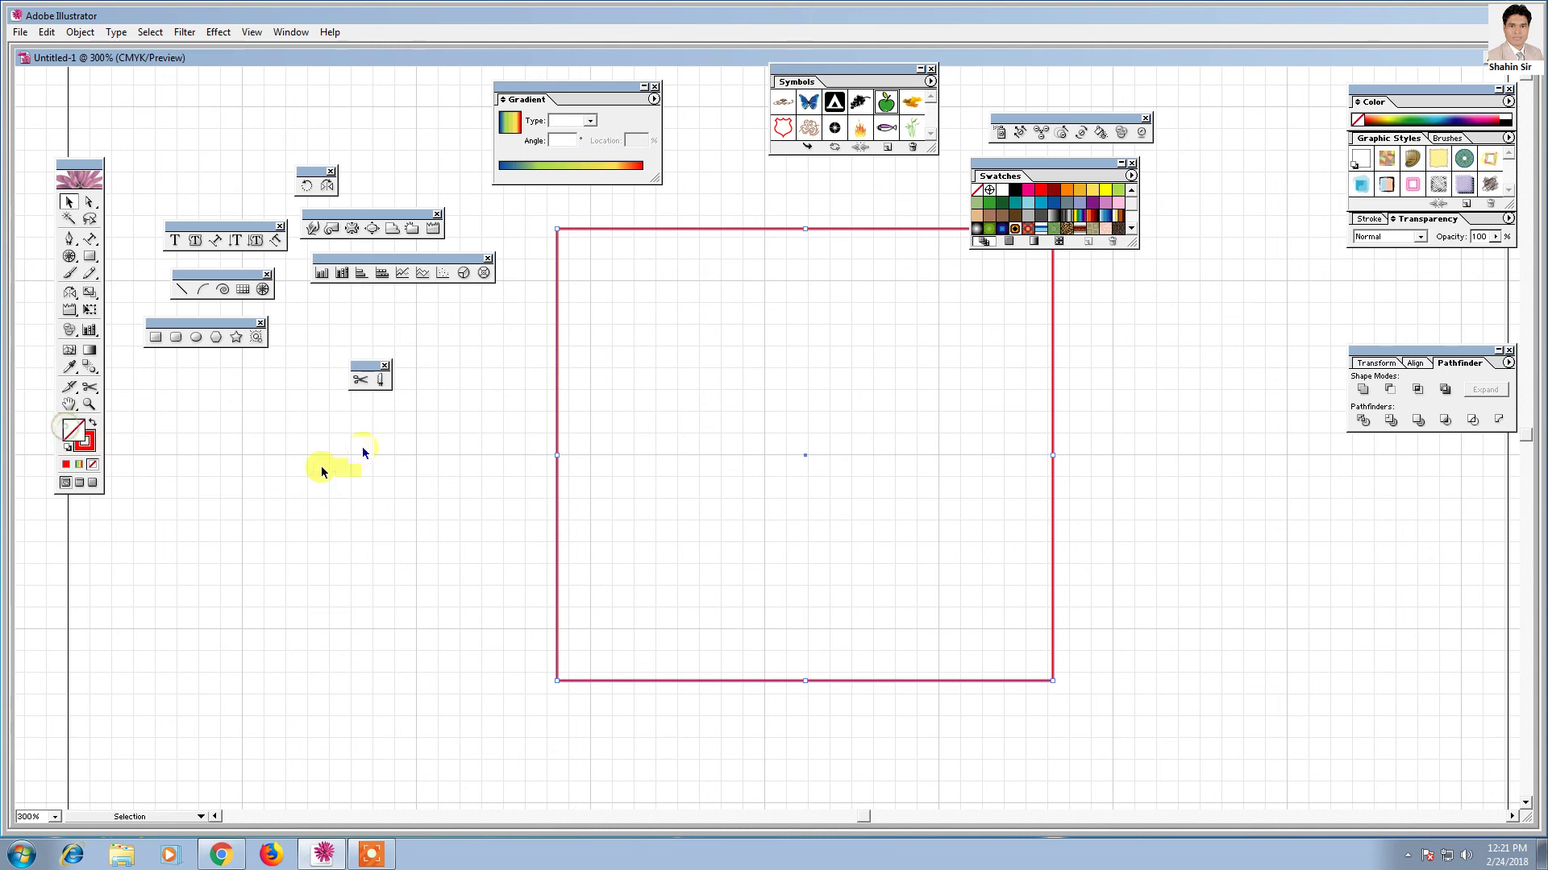
left_click(1001, 190)
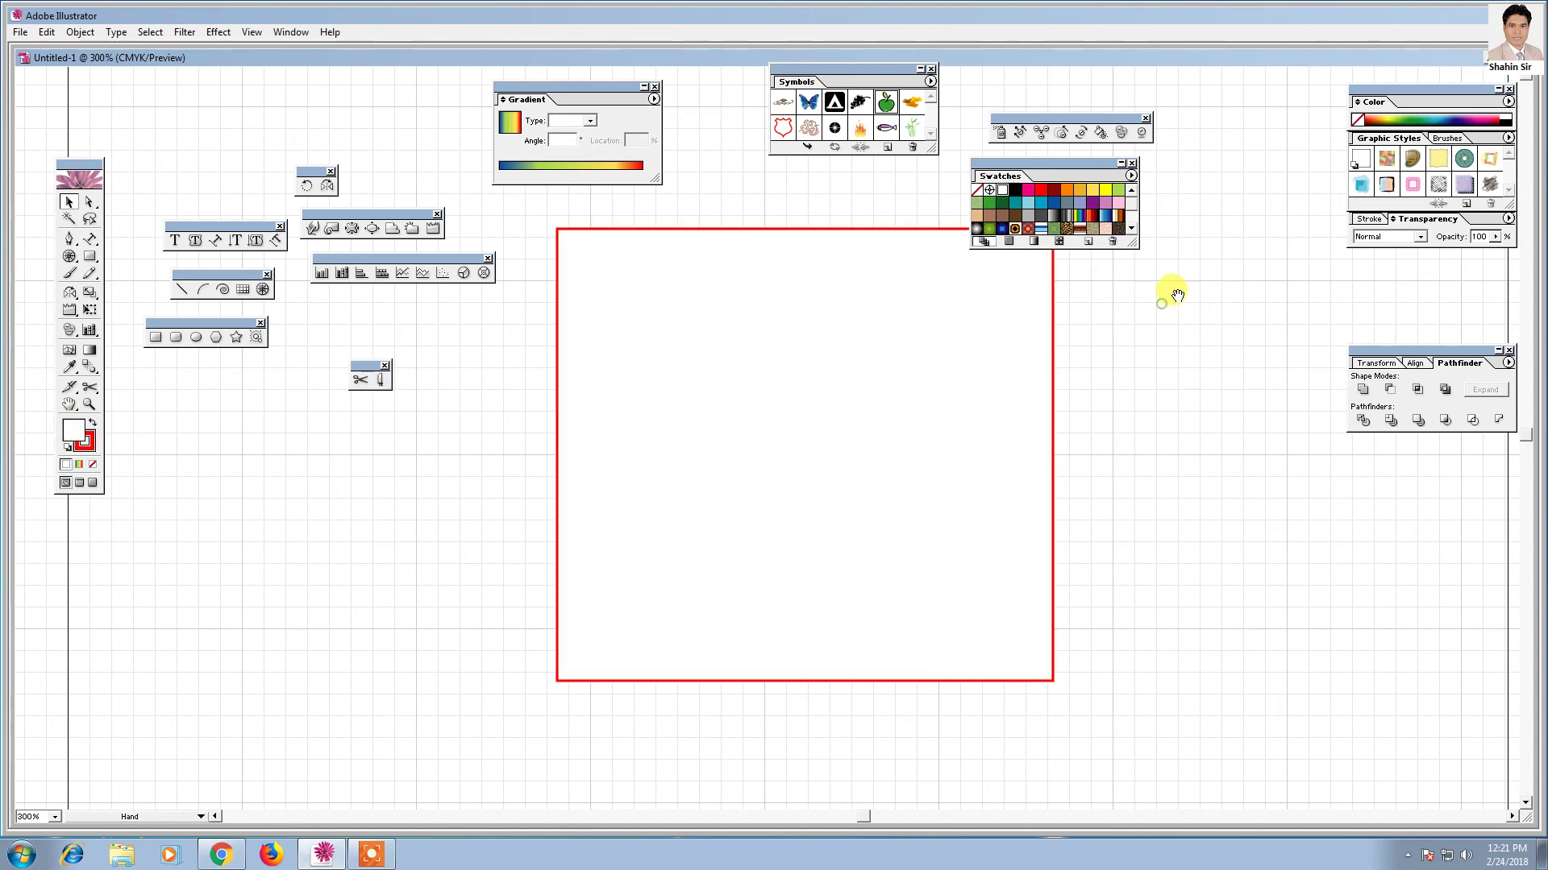
left_click(1161, 316)
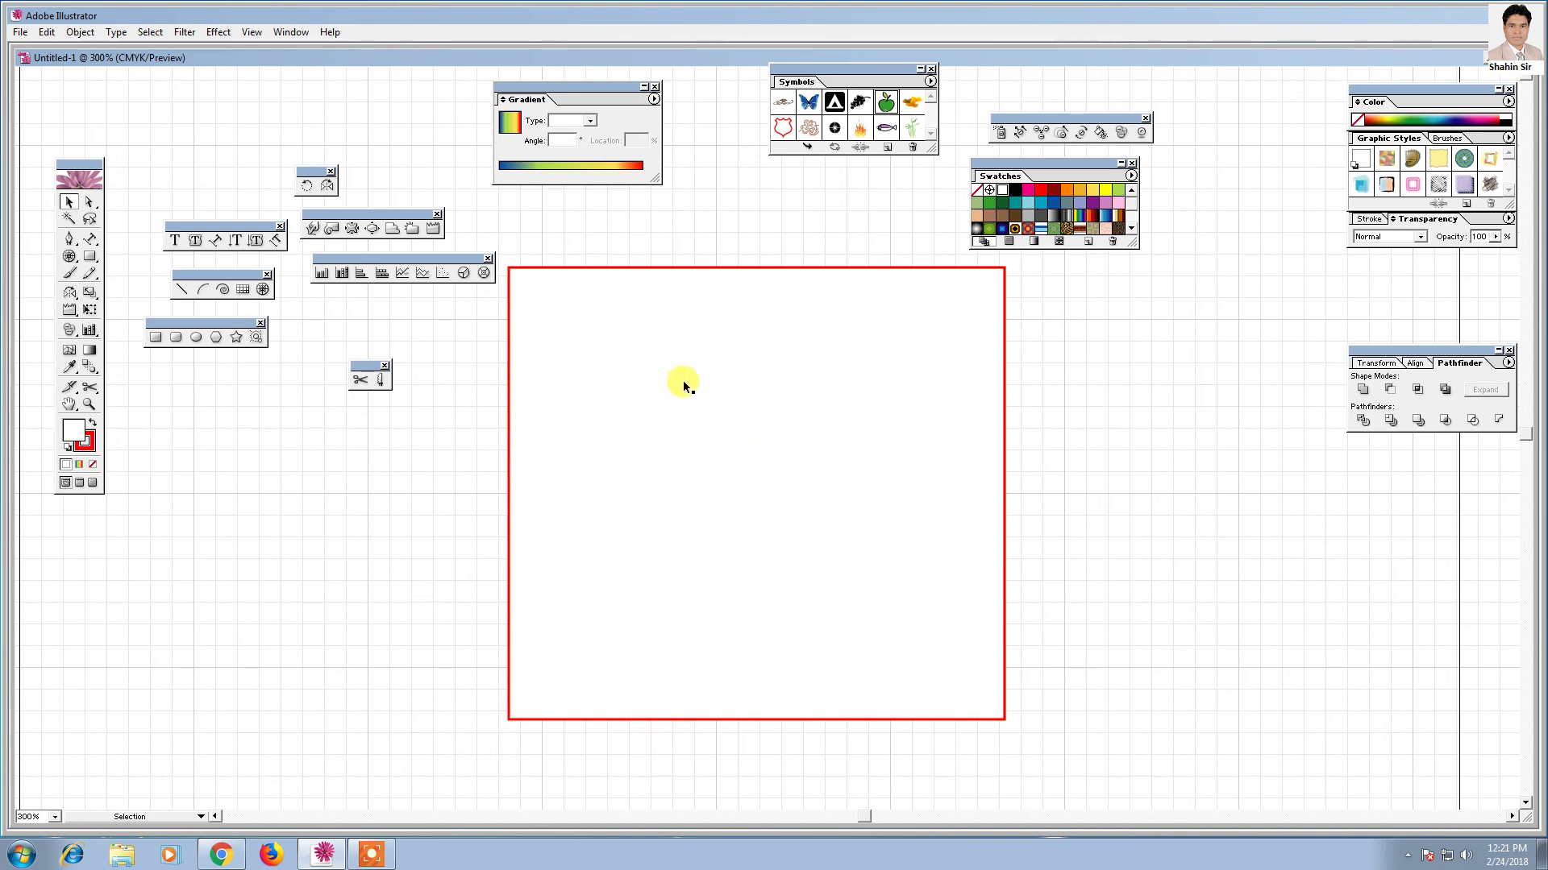
left_click_drag(722, 388, 729, 400)
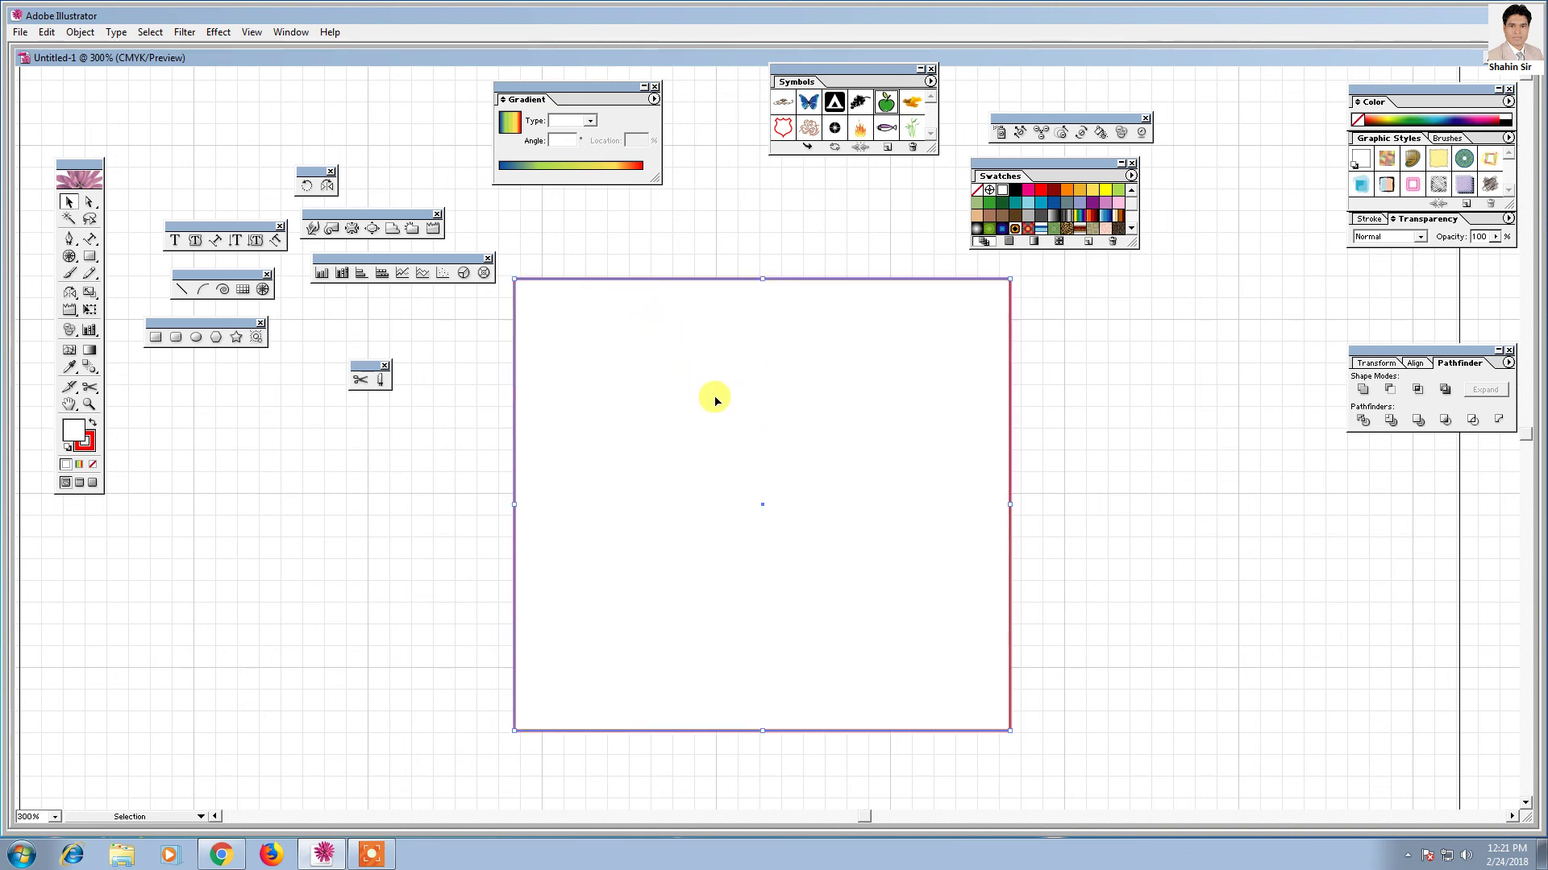
- Slice the square with four horizontal curved Knife cuts and two top-to-bottom cuts
left_click(382, 381)
left_click_drag(465, 449, 1263, 387)
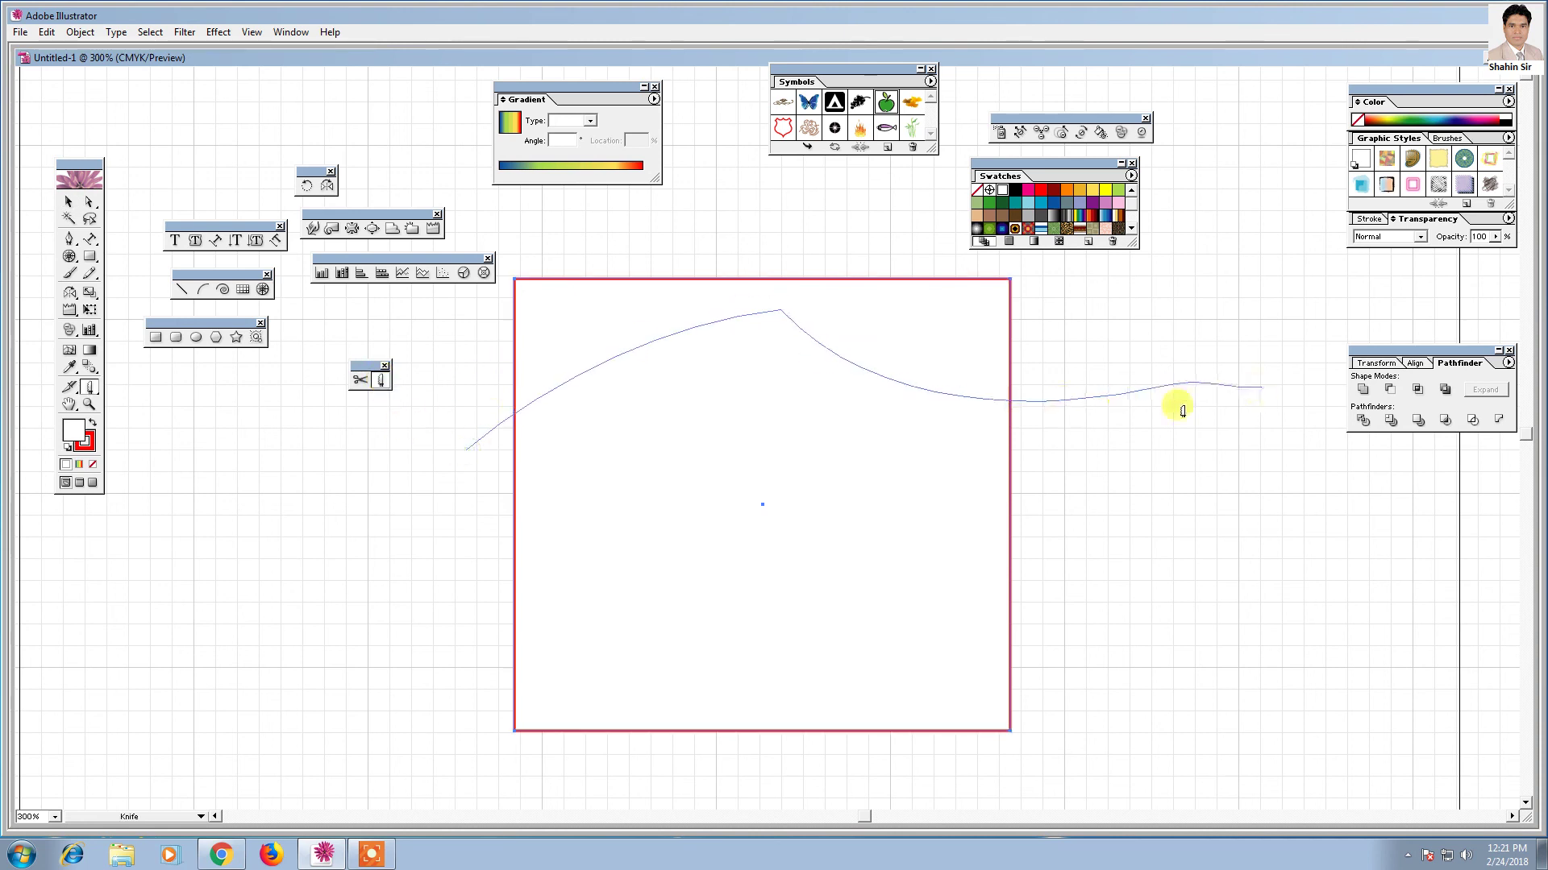
left_click_drag(453, 529, 1233, 467)
left_click_drag(454, 585, 1153, 654)
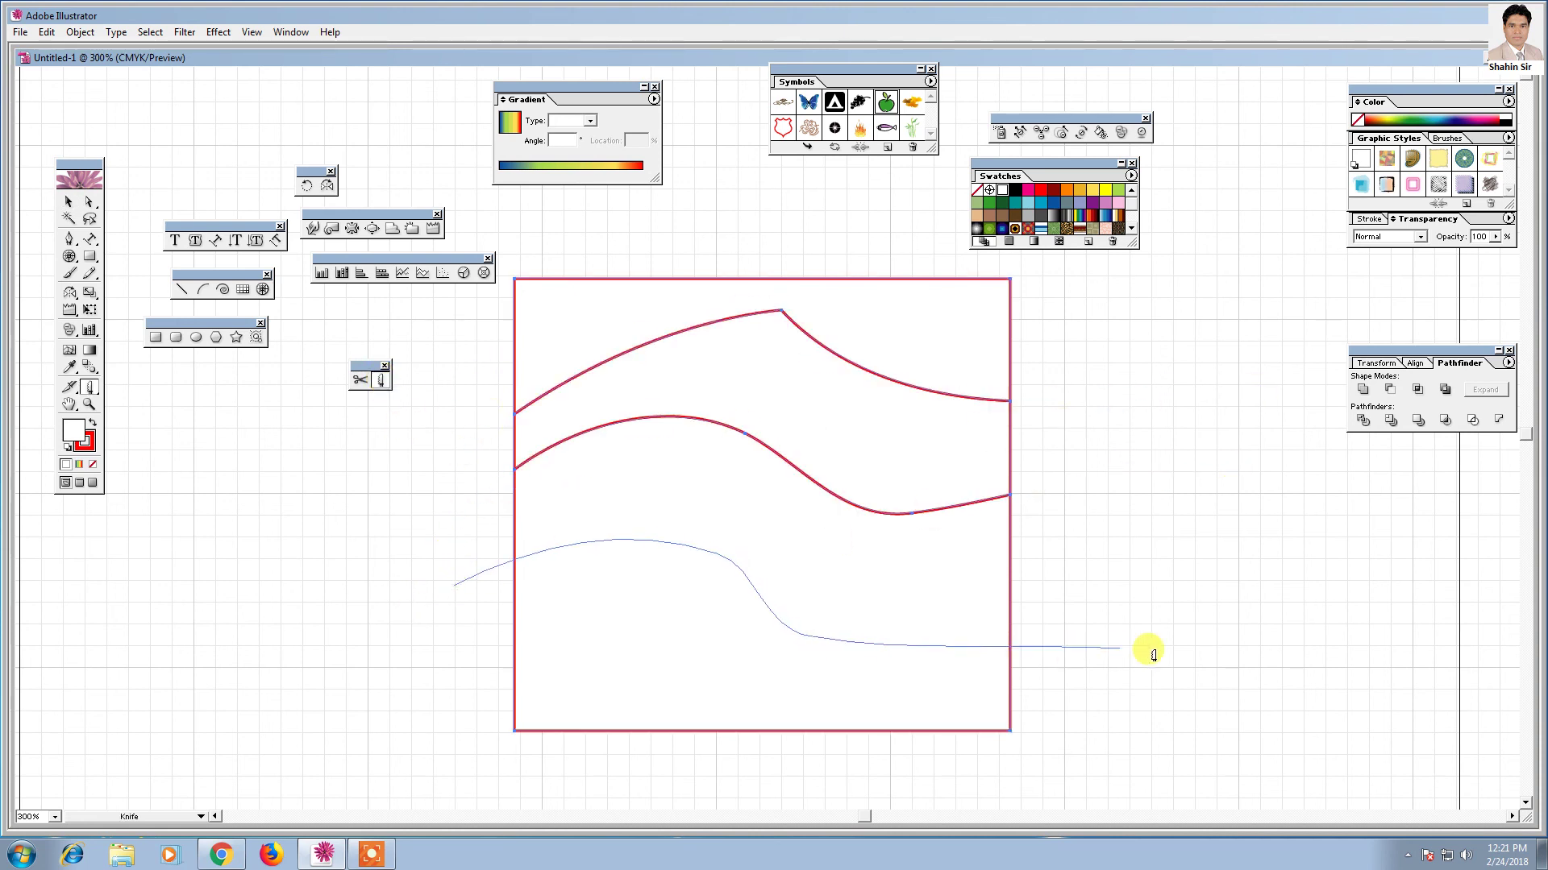
left_click_drag(509, 630, 977, 750)
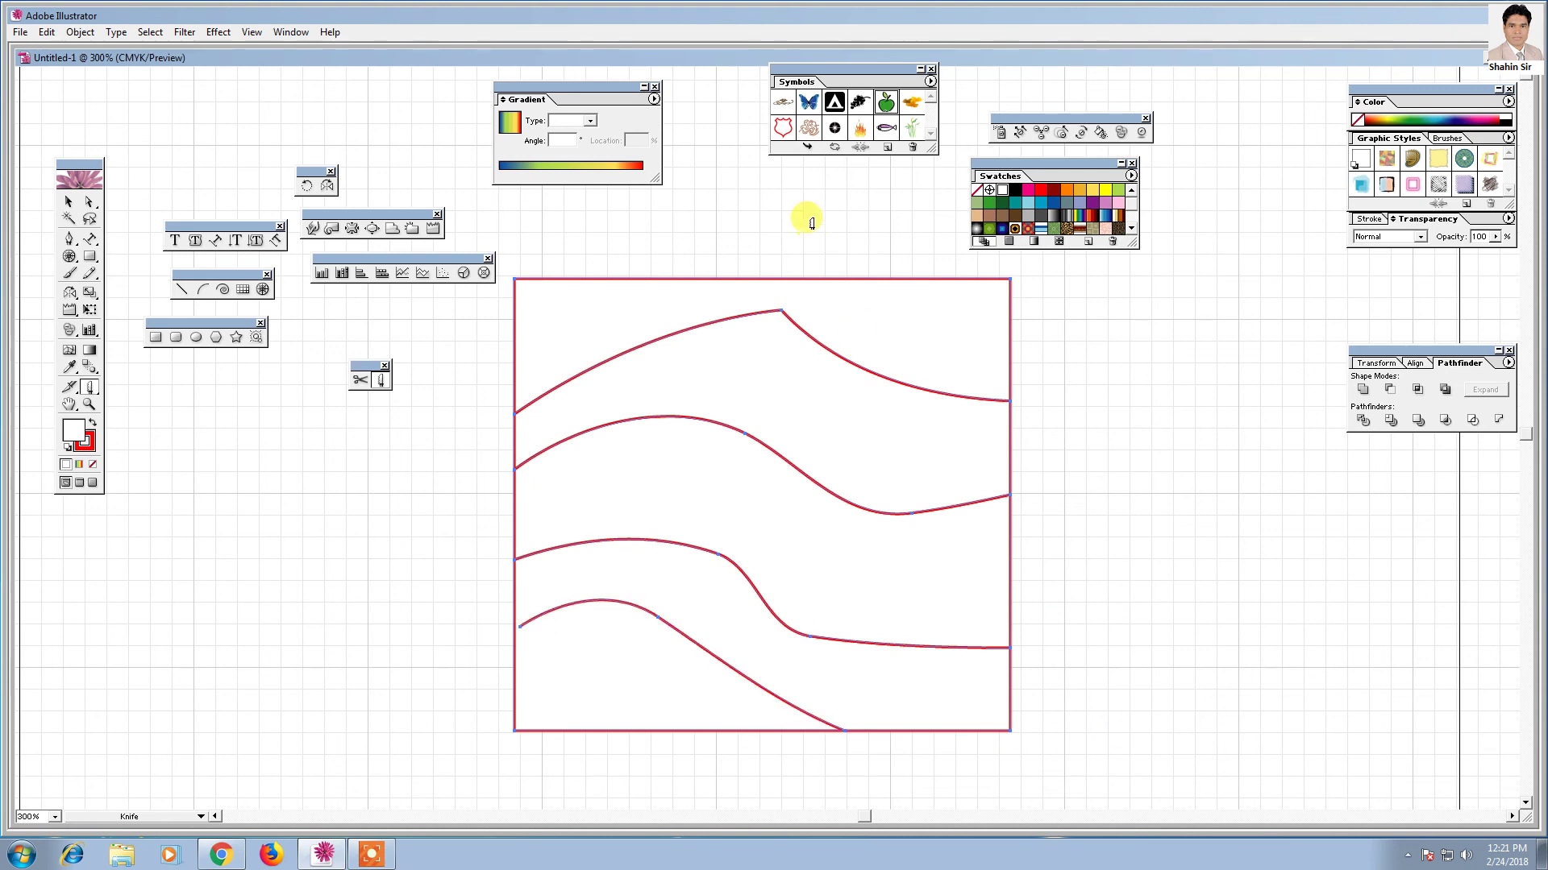
left_click_drag(812, 223, 622, 787)
left_click_drag(915, 287, 873, 821)
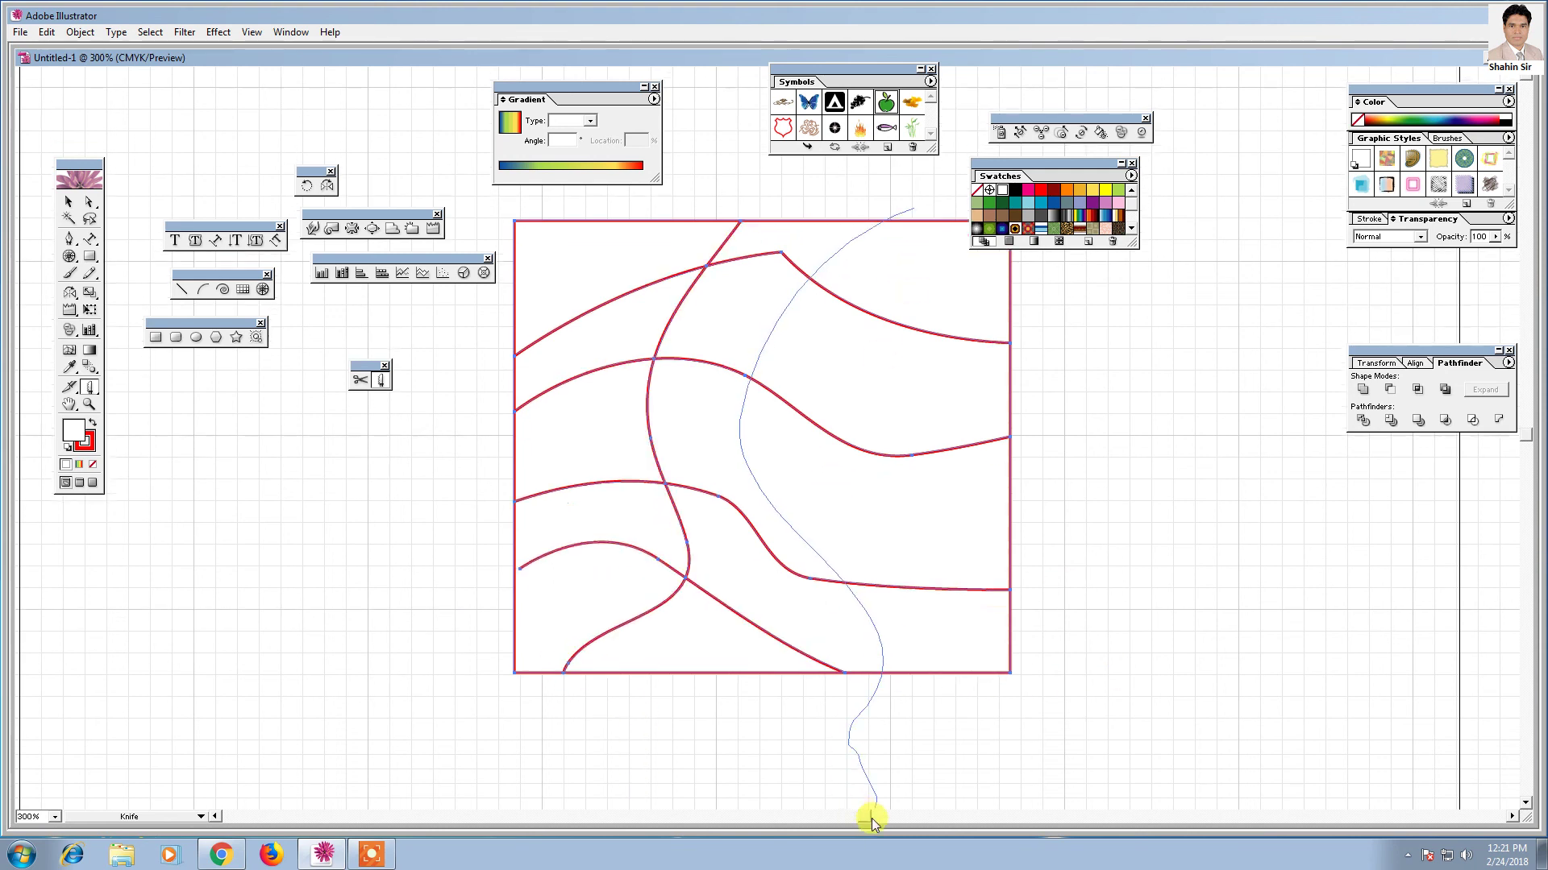
- Drag the top-left, top, left, middle and top-right pieces outward
left_click(68, 201)
left_click(216, 443)
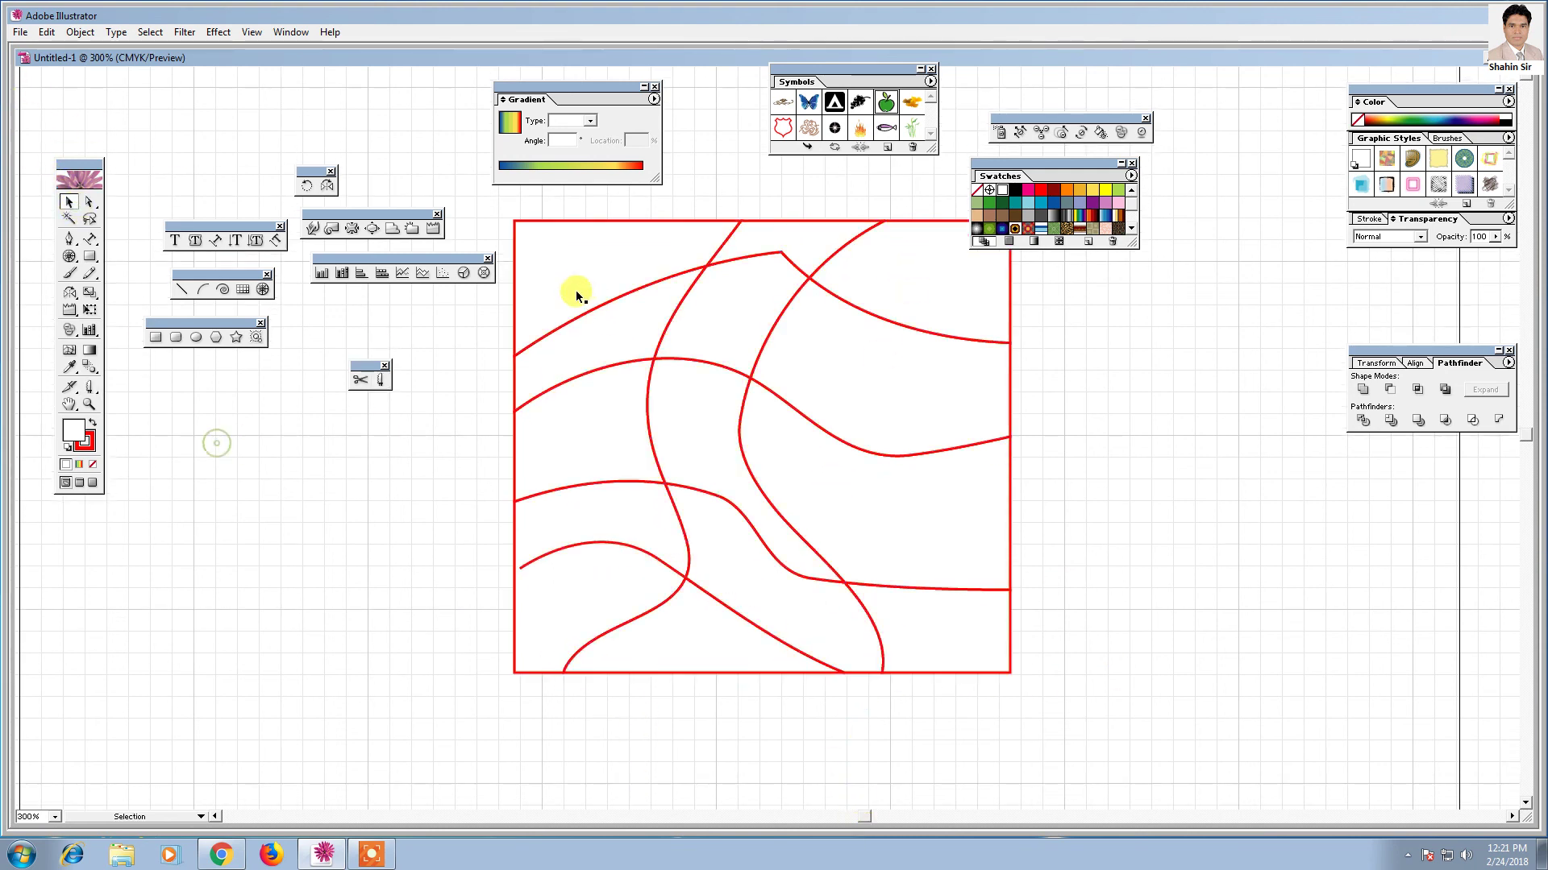
left_click_drag(576, 291, 460, 189)
left_click_drag(753, 245, 751, 190)
left_click_drag(632, 311, 588, 288)
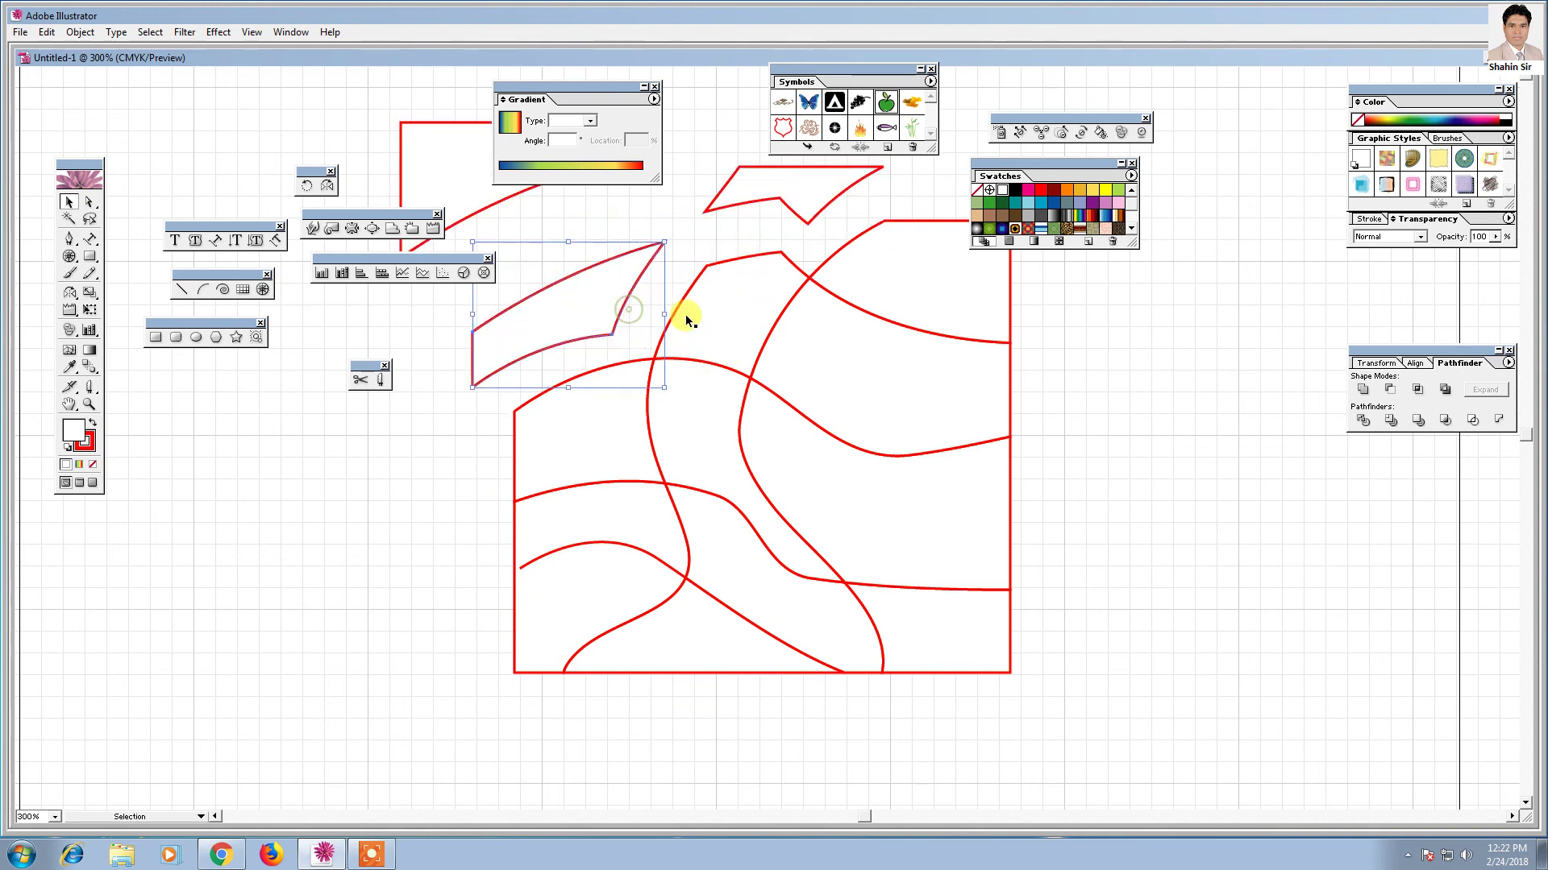
left_click_drag(712, 287, 697, 264)
left_click_drag(915, 266, 964, 228)
- Drag the right, bottom-right, bottom, bottom-left and middle-left pieces outward
left_click_drag(911, 363, 968, 355)
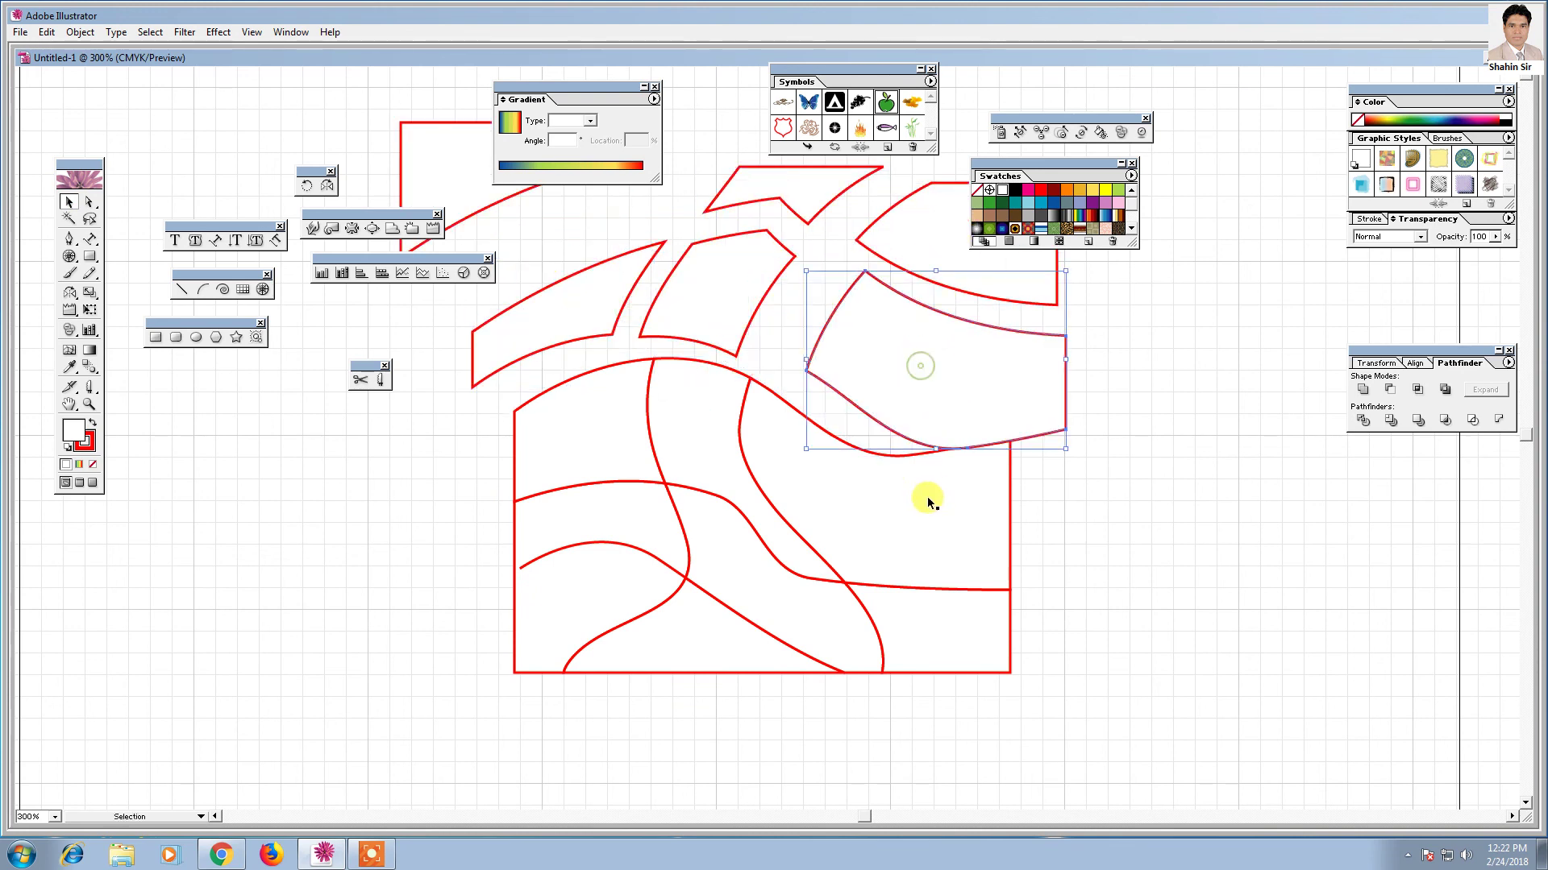
left_click_drag(926, 496, 977, 521)
left_click_drag(887, 623, 940, 677)
left_click_drag(639, 642, 619, 666)
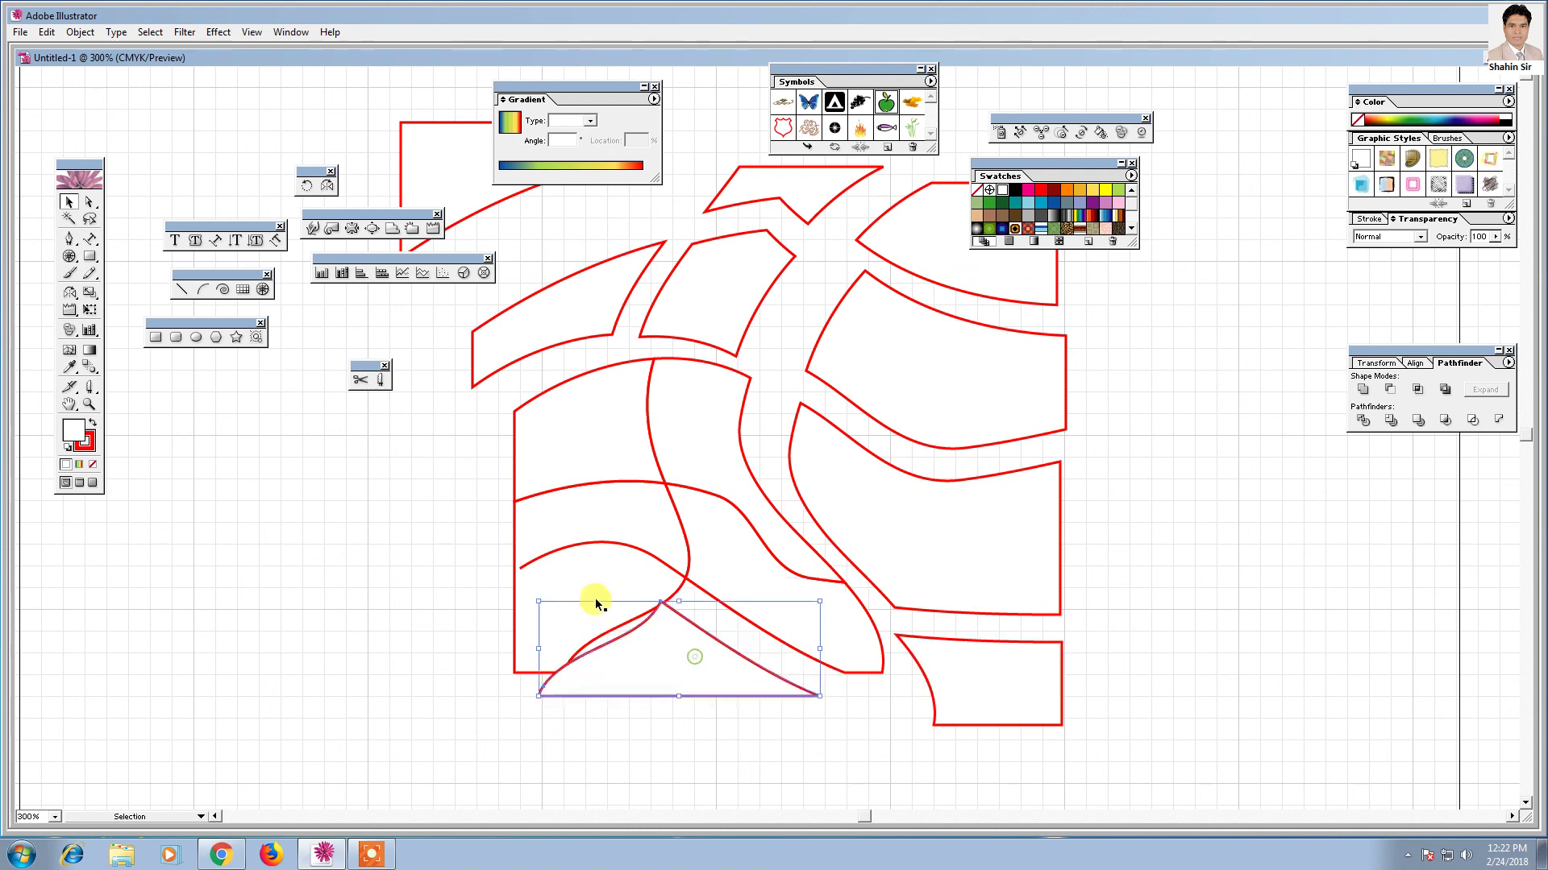
left_click_drag(595, 600, 482, 616)
left_click_drag(573, 482, 526, 441)
- Select all the cut pieces with Ctrl+A and delete them
left_click(487, 585)
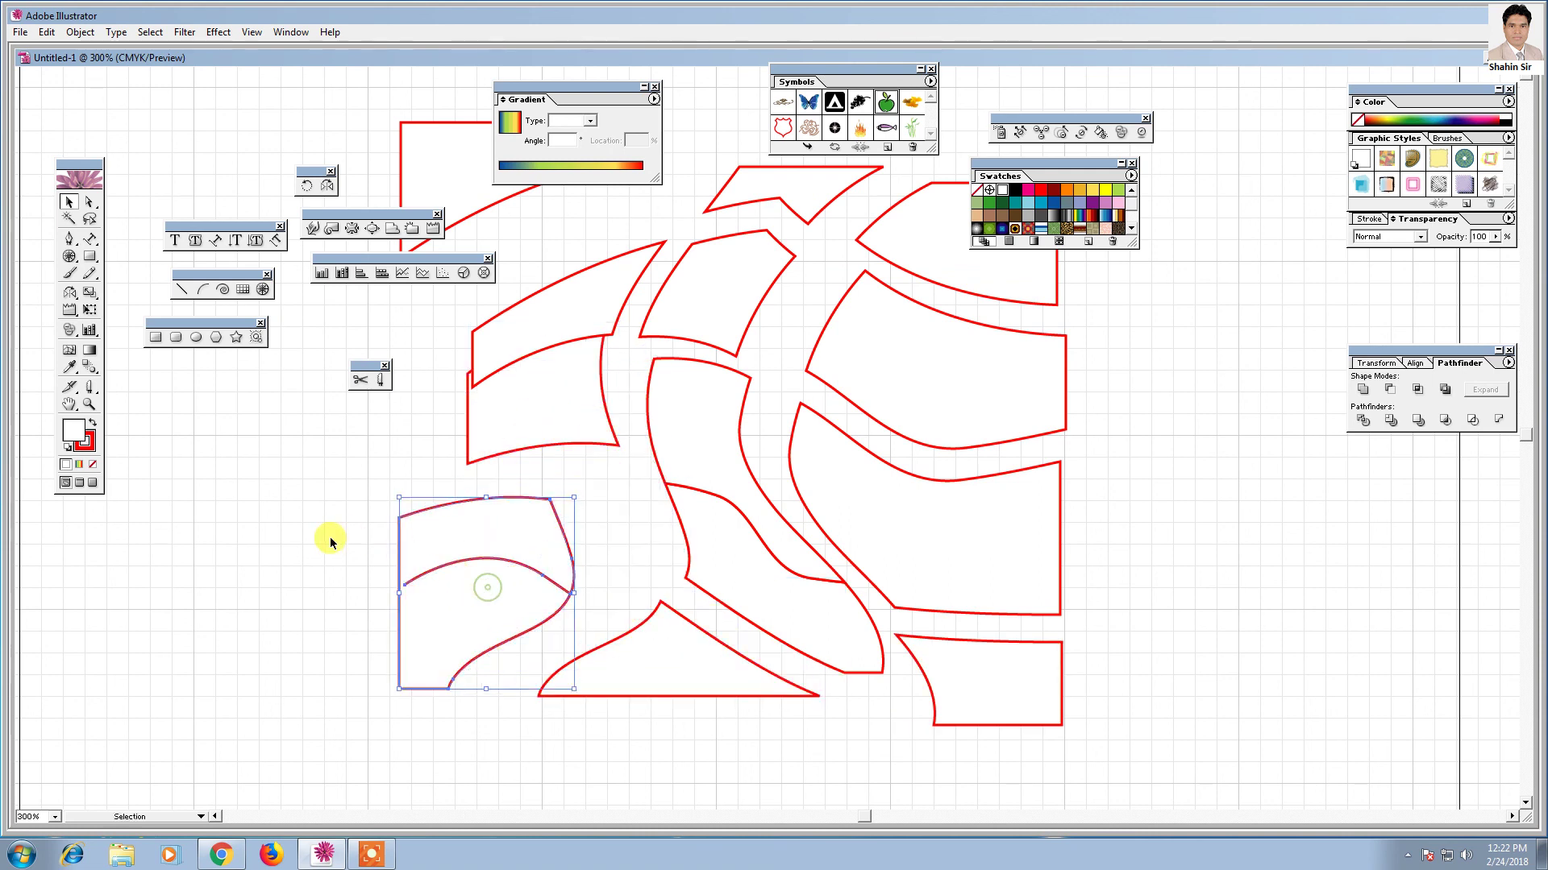
left_click(330, 542)
key("ctrl+a")
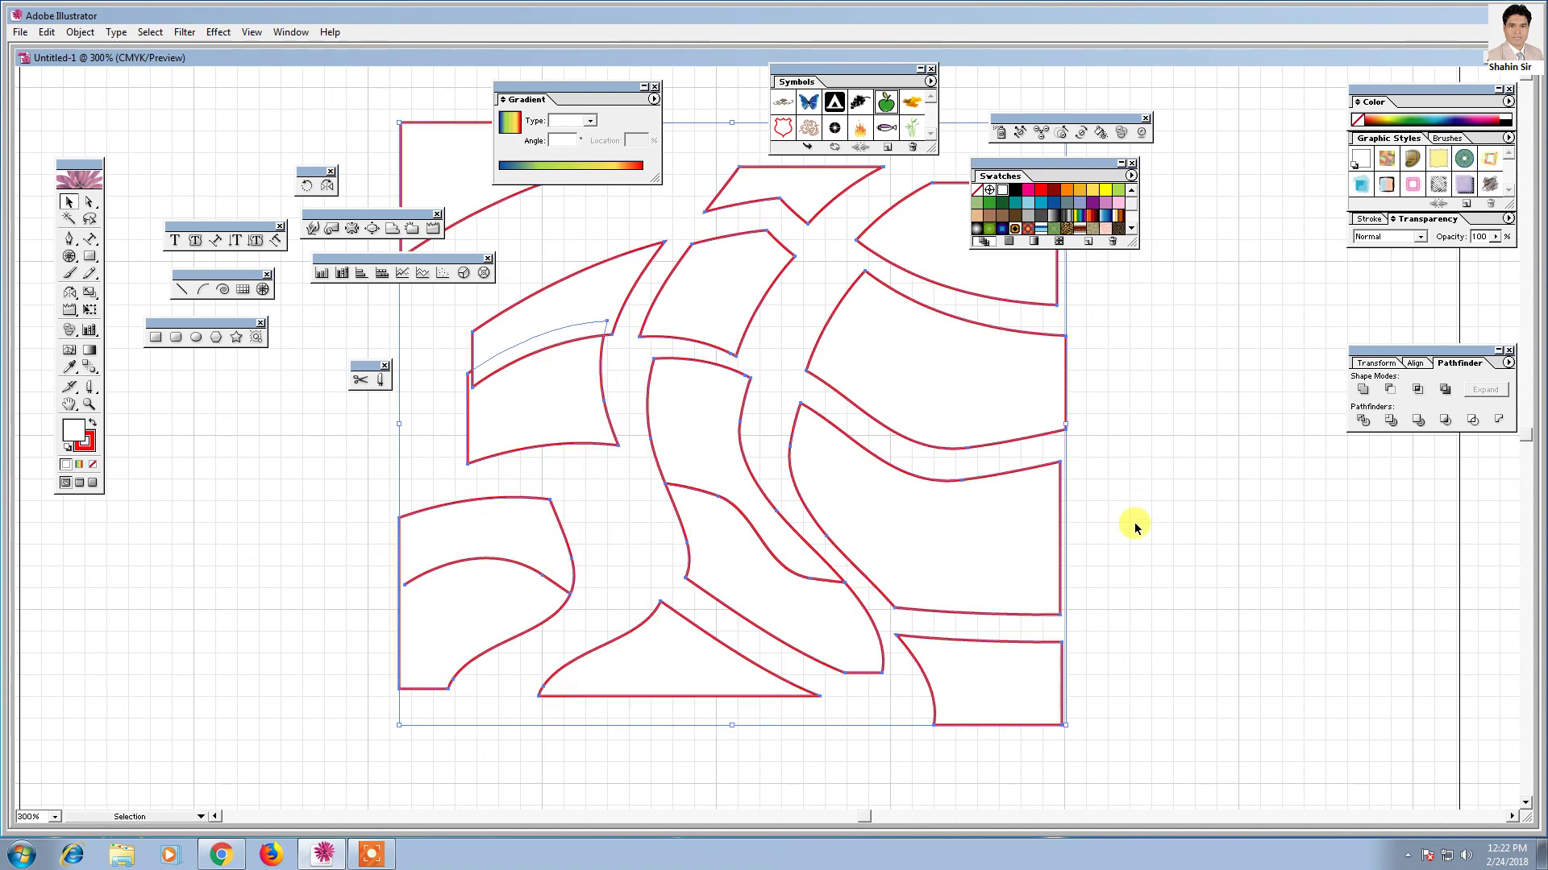
key("Delete")
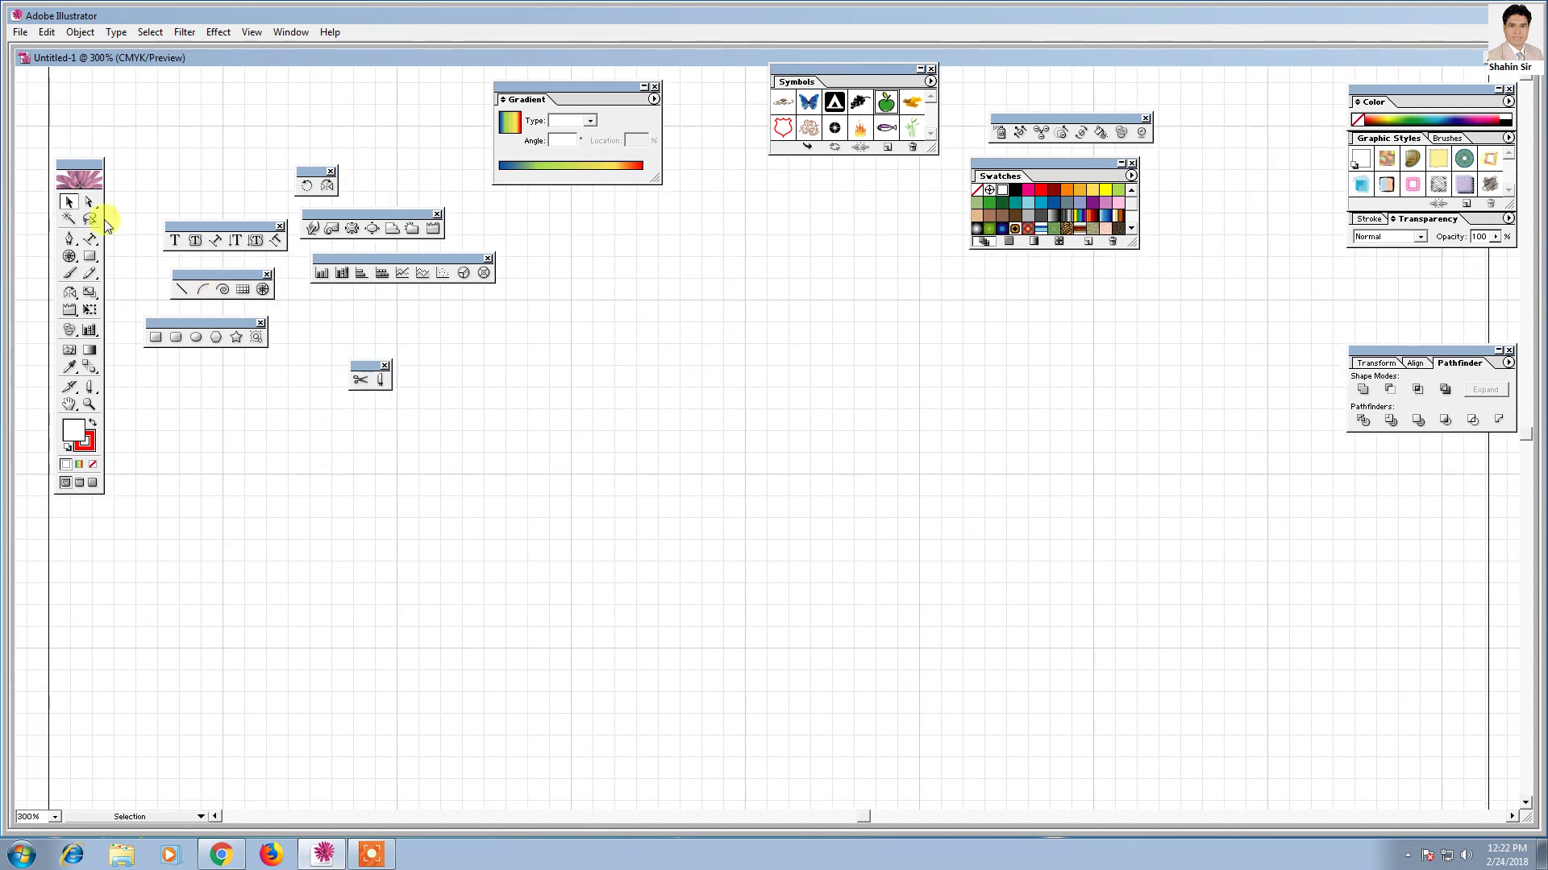
- Draw a four-anchor red wavy curve with the Pen tool and set its fill to None
left_click(70, 240)
left_click(339, 539)
left_click_drag(763, 475, 937, 576)
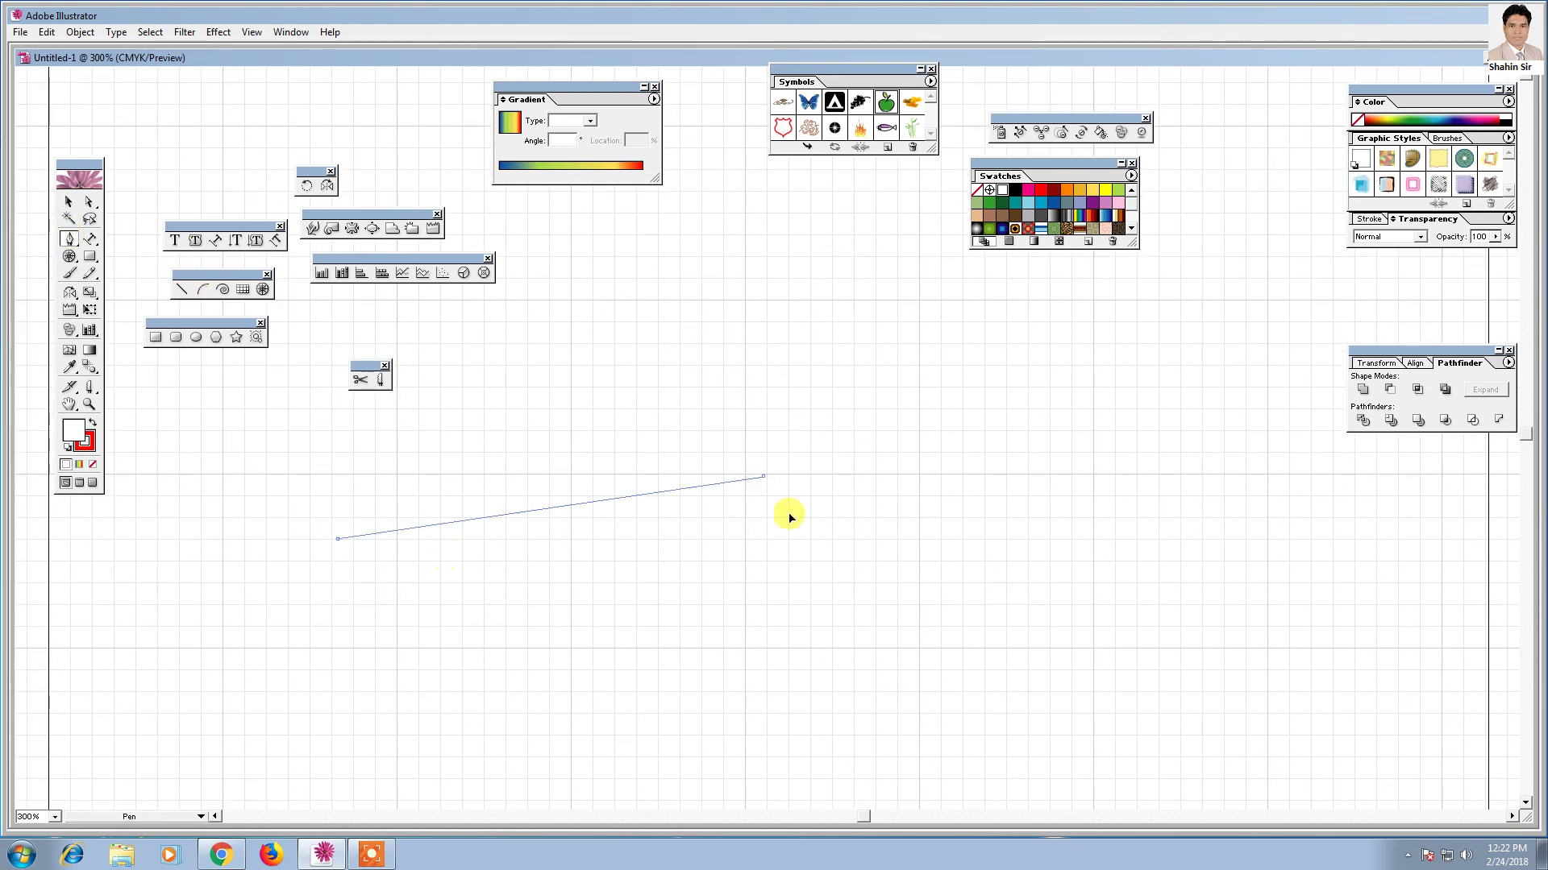
left_click_drag(1250, 598, 1136, 634)
left_click_drag(875, 648, 1004, 677)
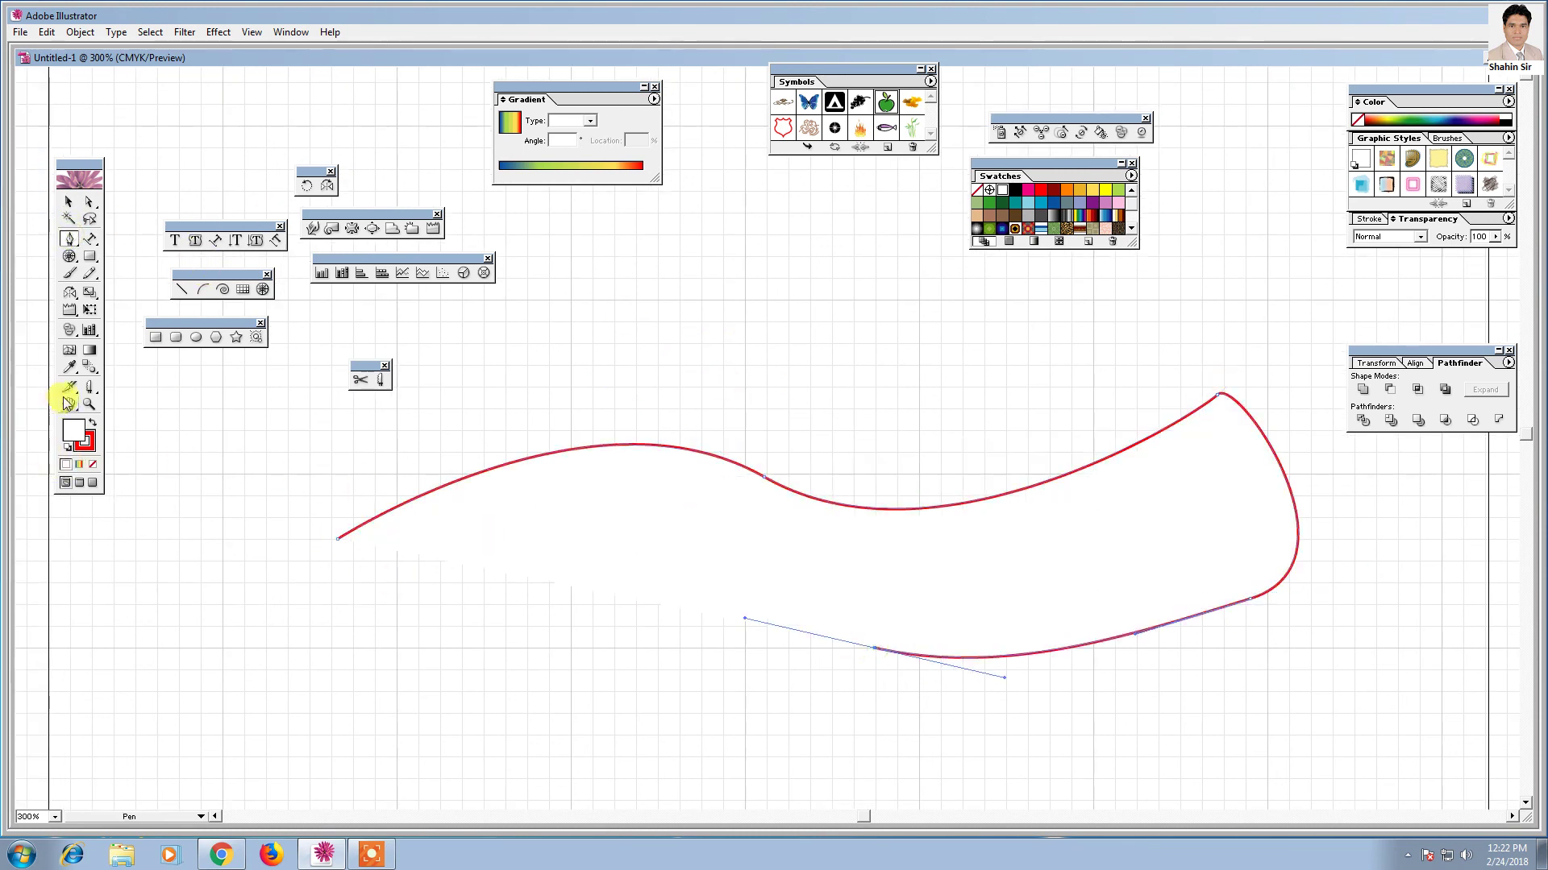
left_click(94, 465)
left_click(69, 201)
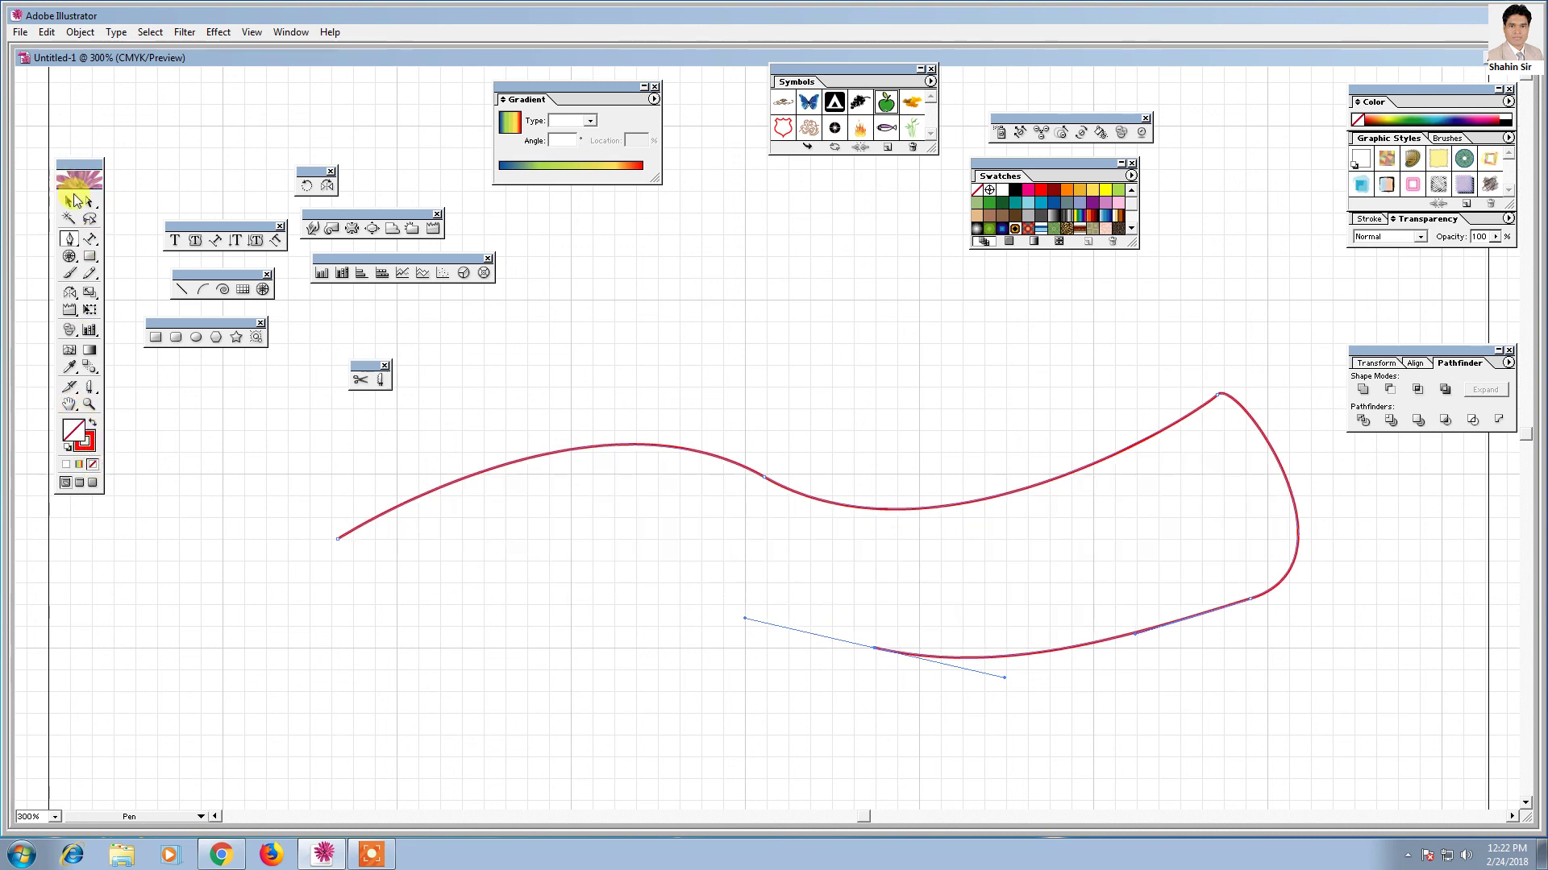
left_click(794, 310)
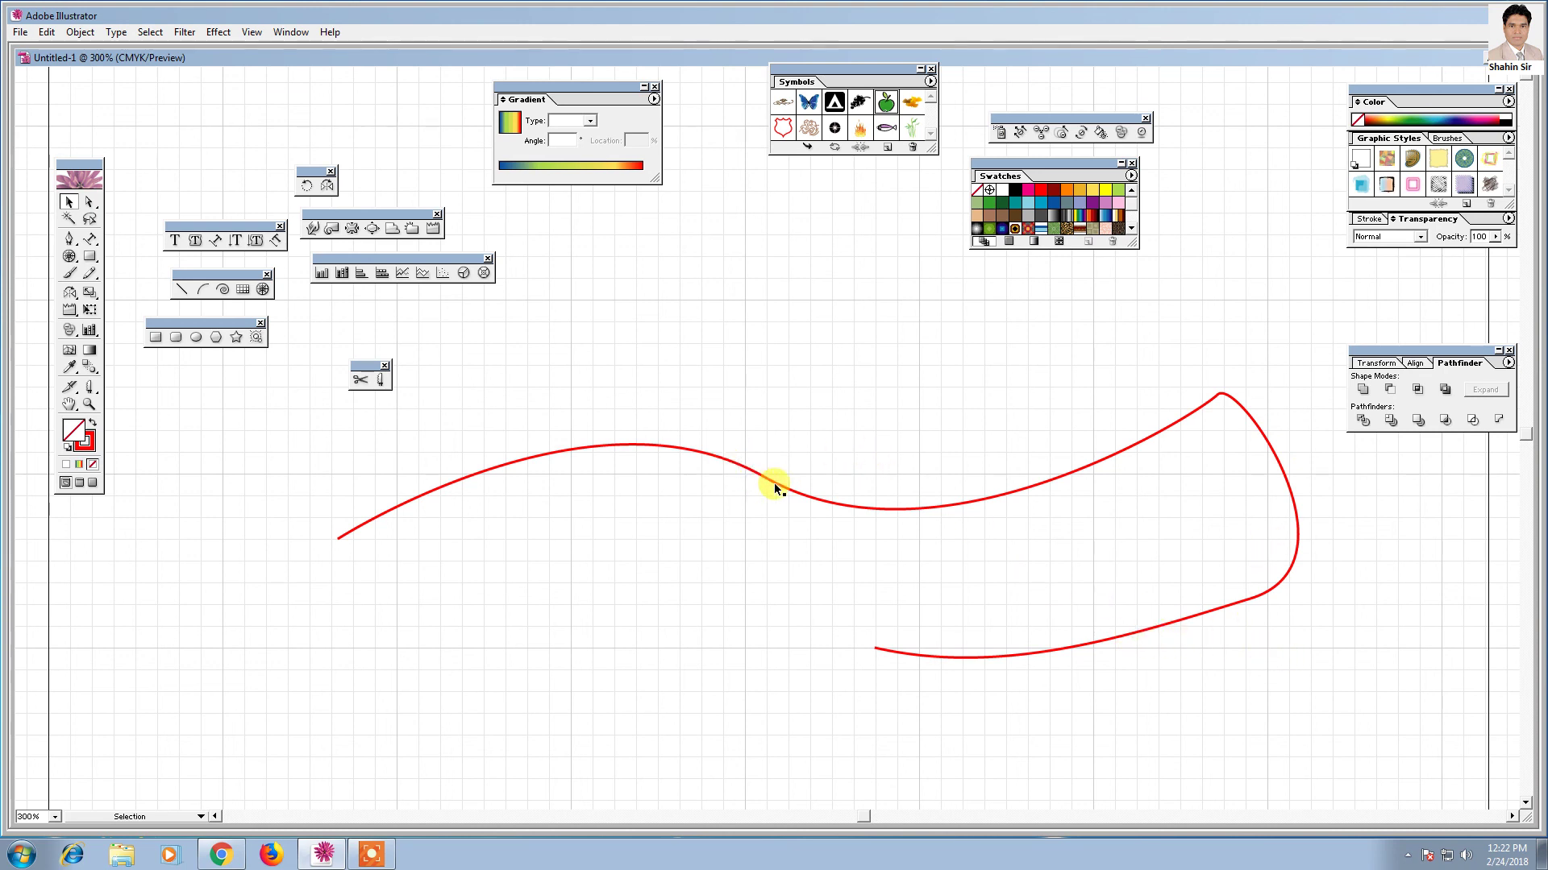
- Dismiss the Scissors warning from a missed cut and select the red curve
left_click(360, 380)
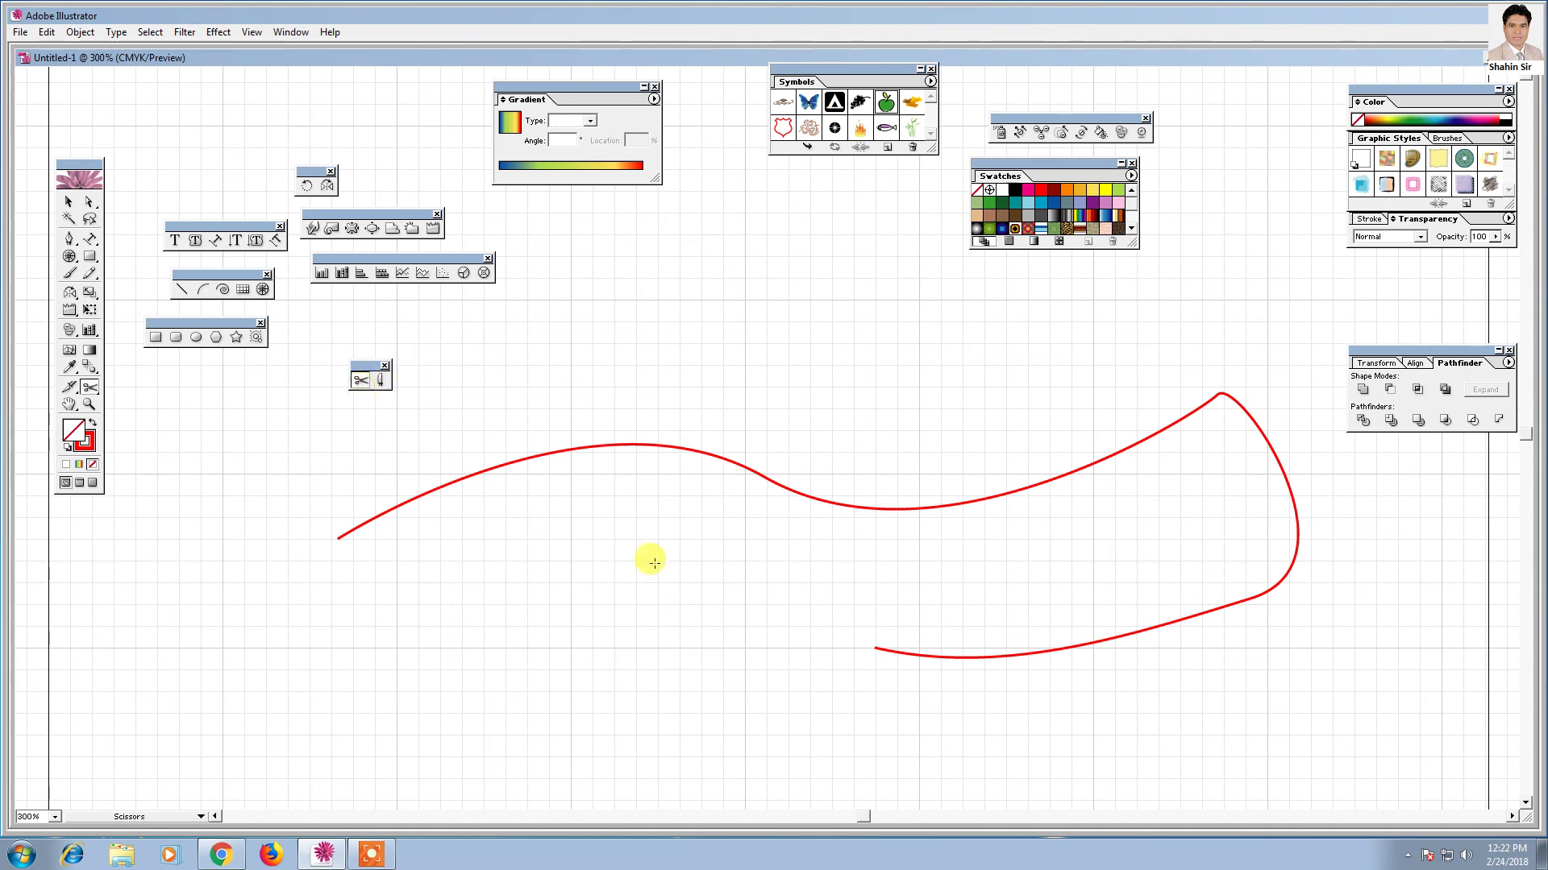
left_click(1262, 439)
left_click(786, 472)
left_click(71, 208)
left_click_drag(511, 421, 680, 594)
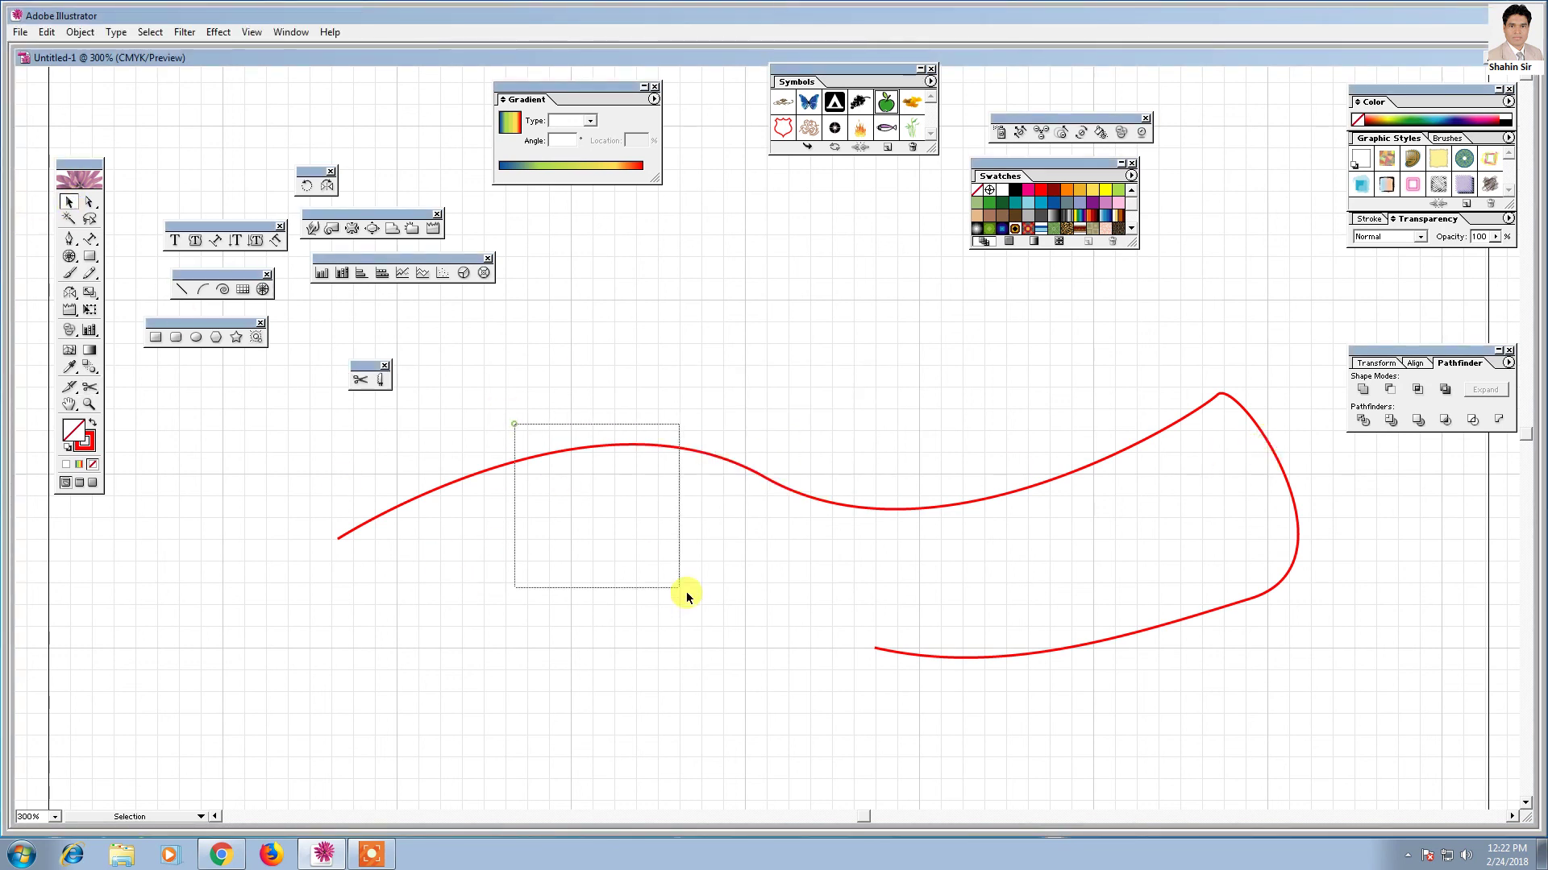
- Snip the curve at its lower end, top corner, low point and peak, deleting each cut-off piece
left_click(362, 382)
left_click(1196, 612)
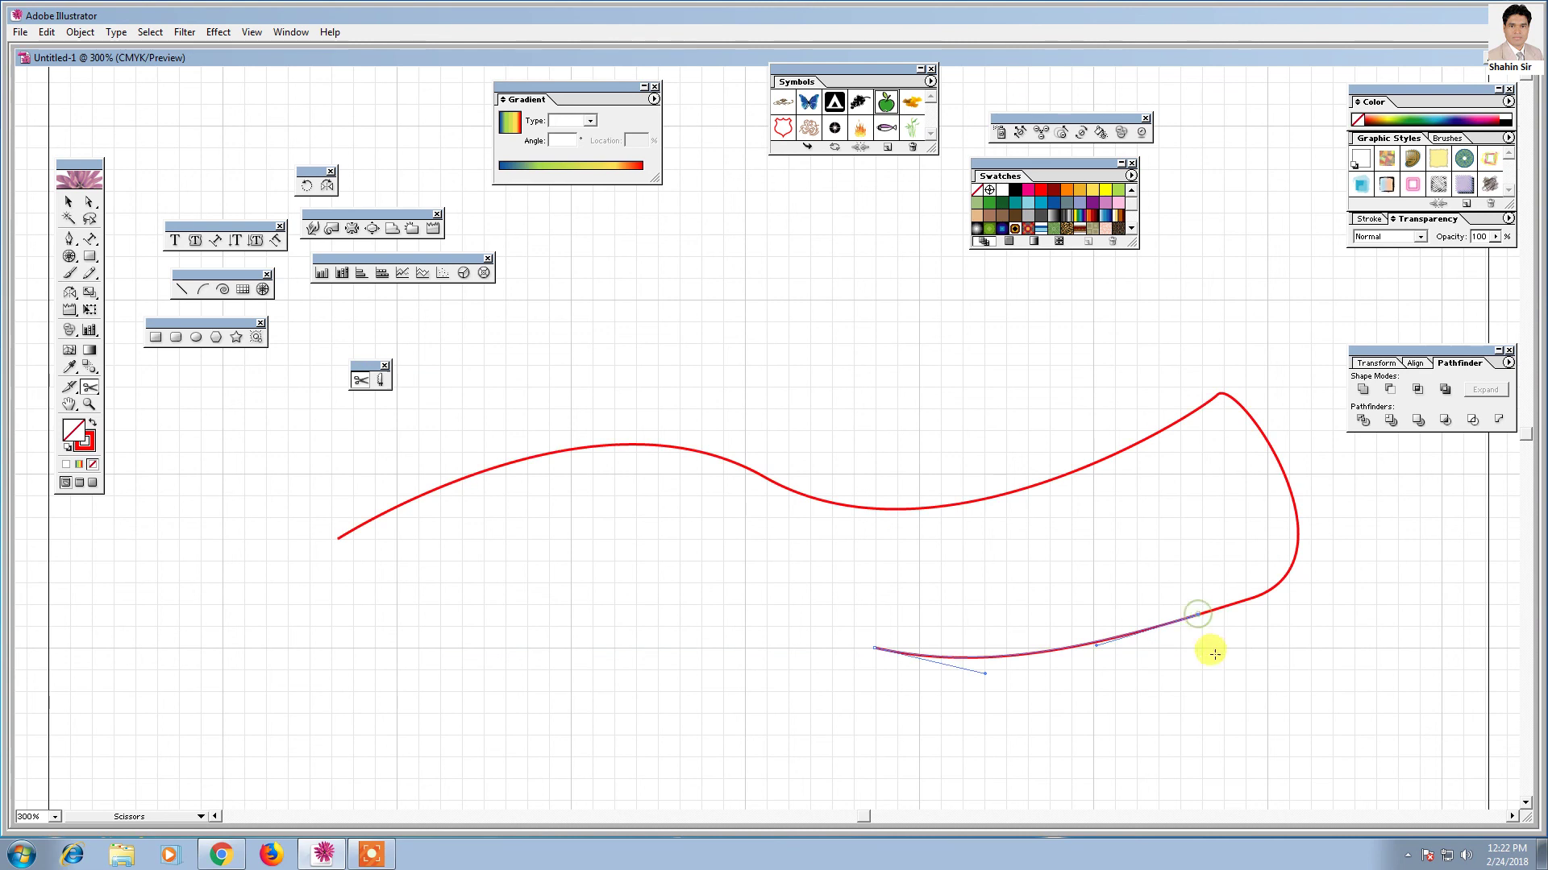
key("Delete")
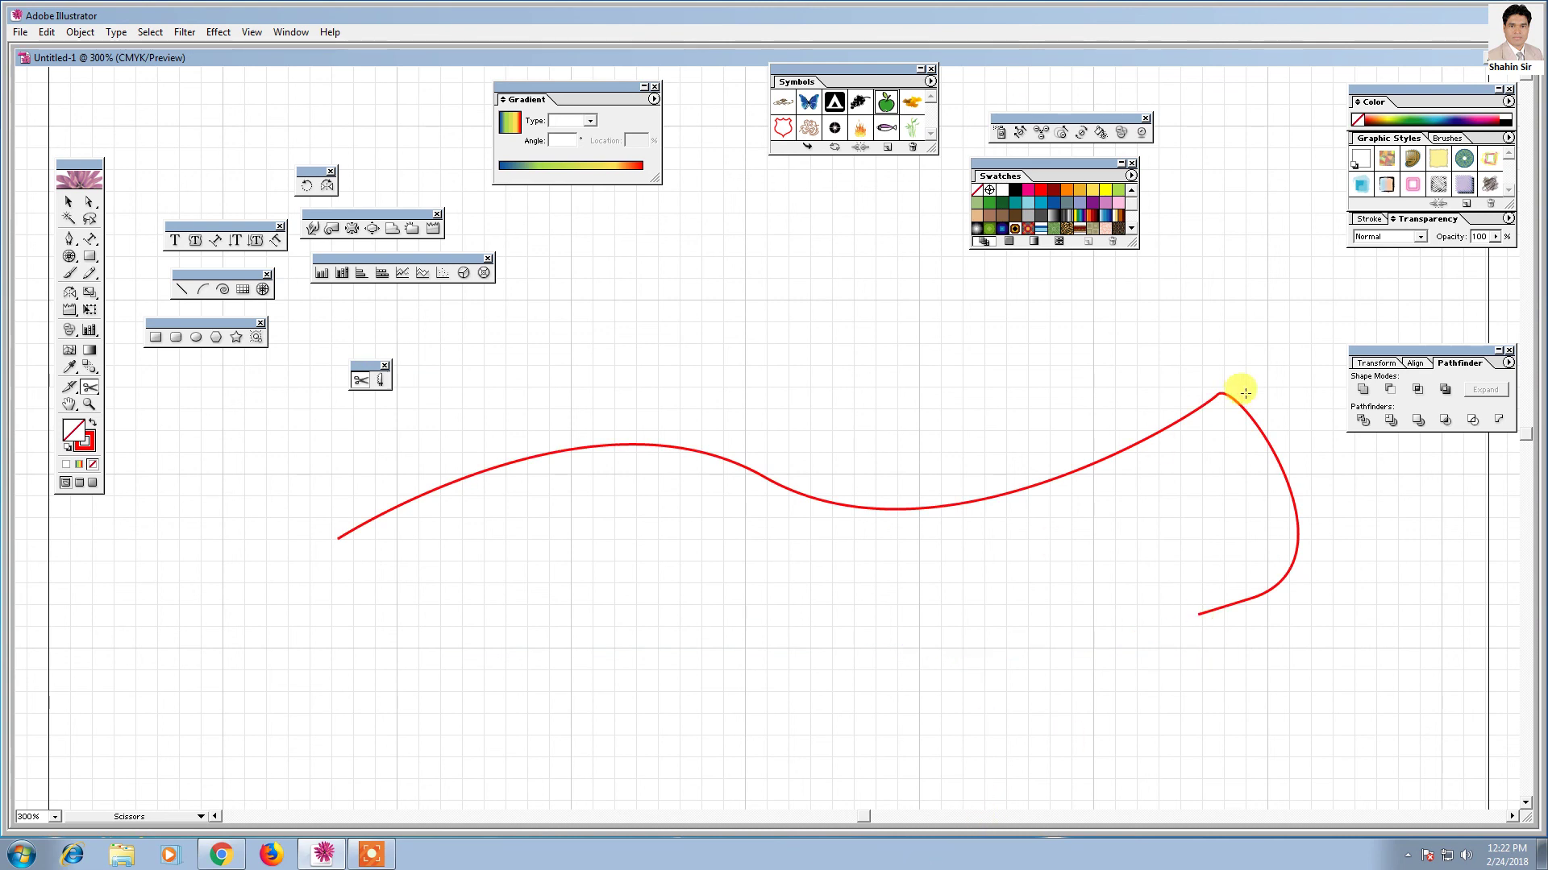
left_click(1218, 395)
key("Delete")
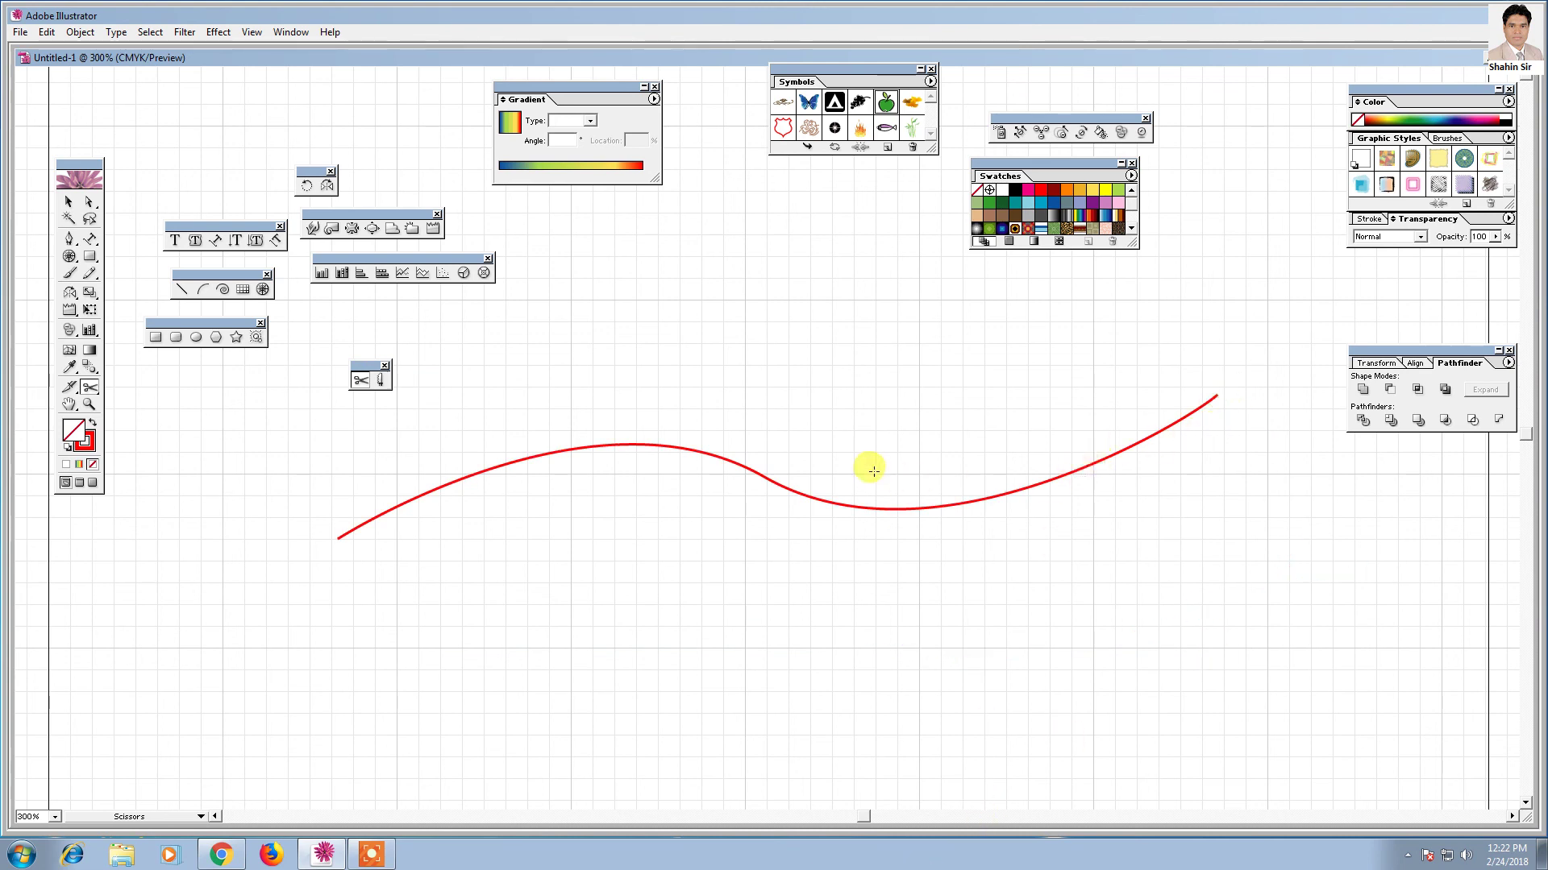
left_click(849, 504)
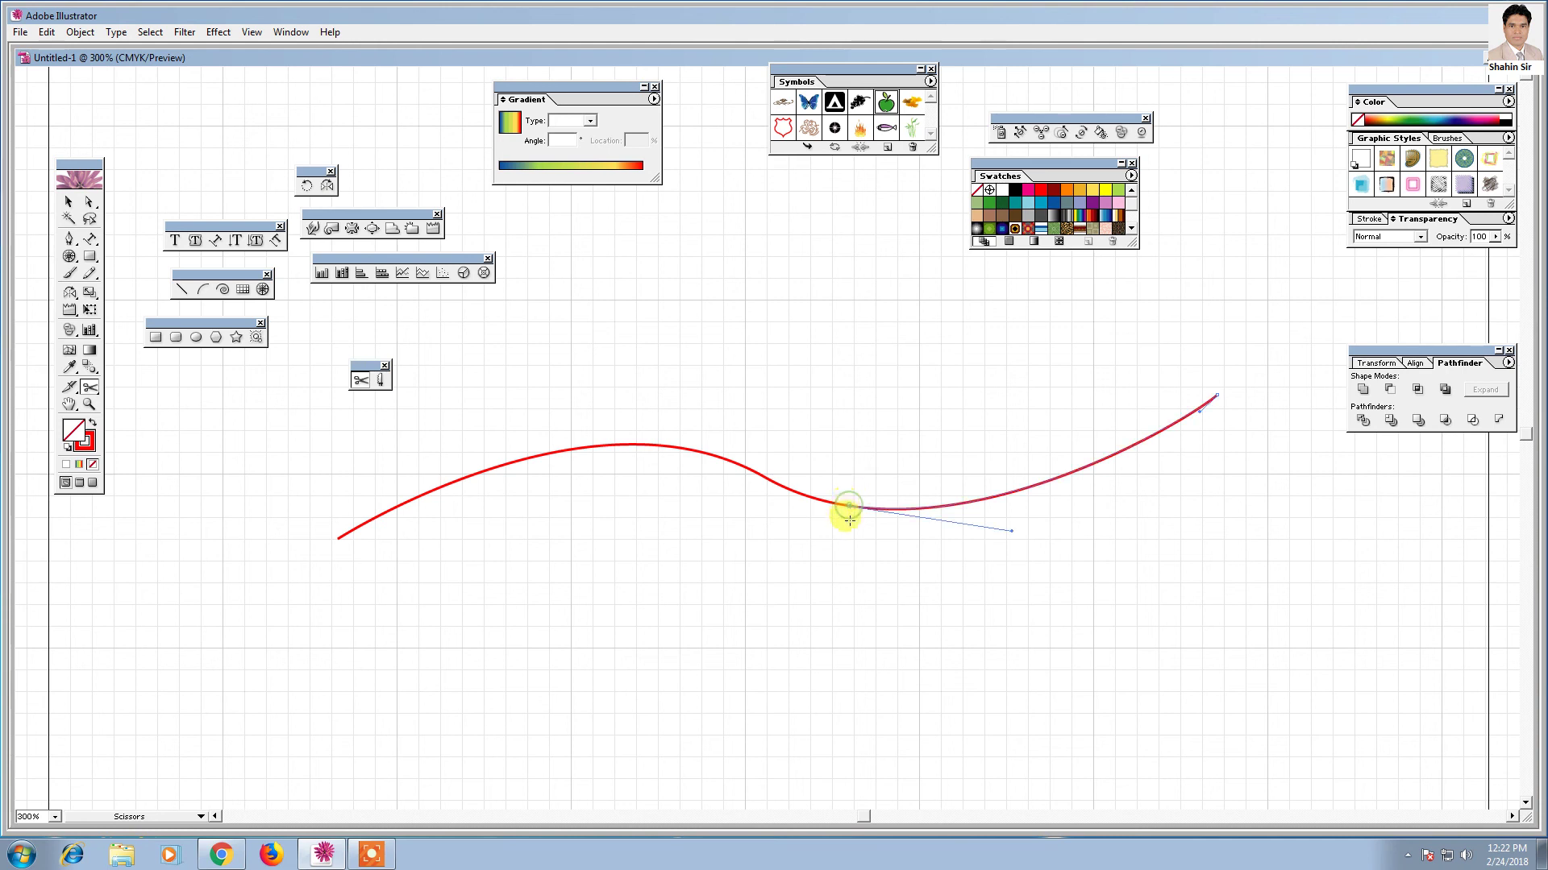
key("Delete")
left_click(650, 443)
key("Delete")
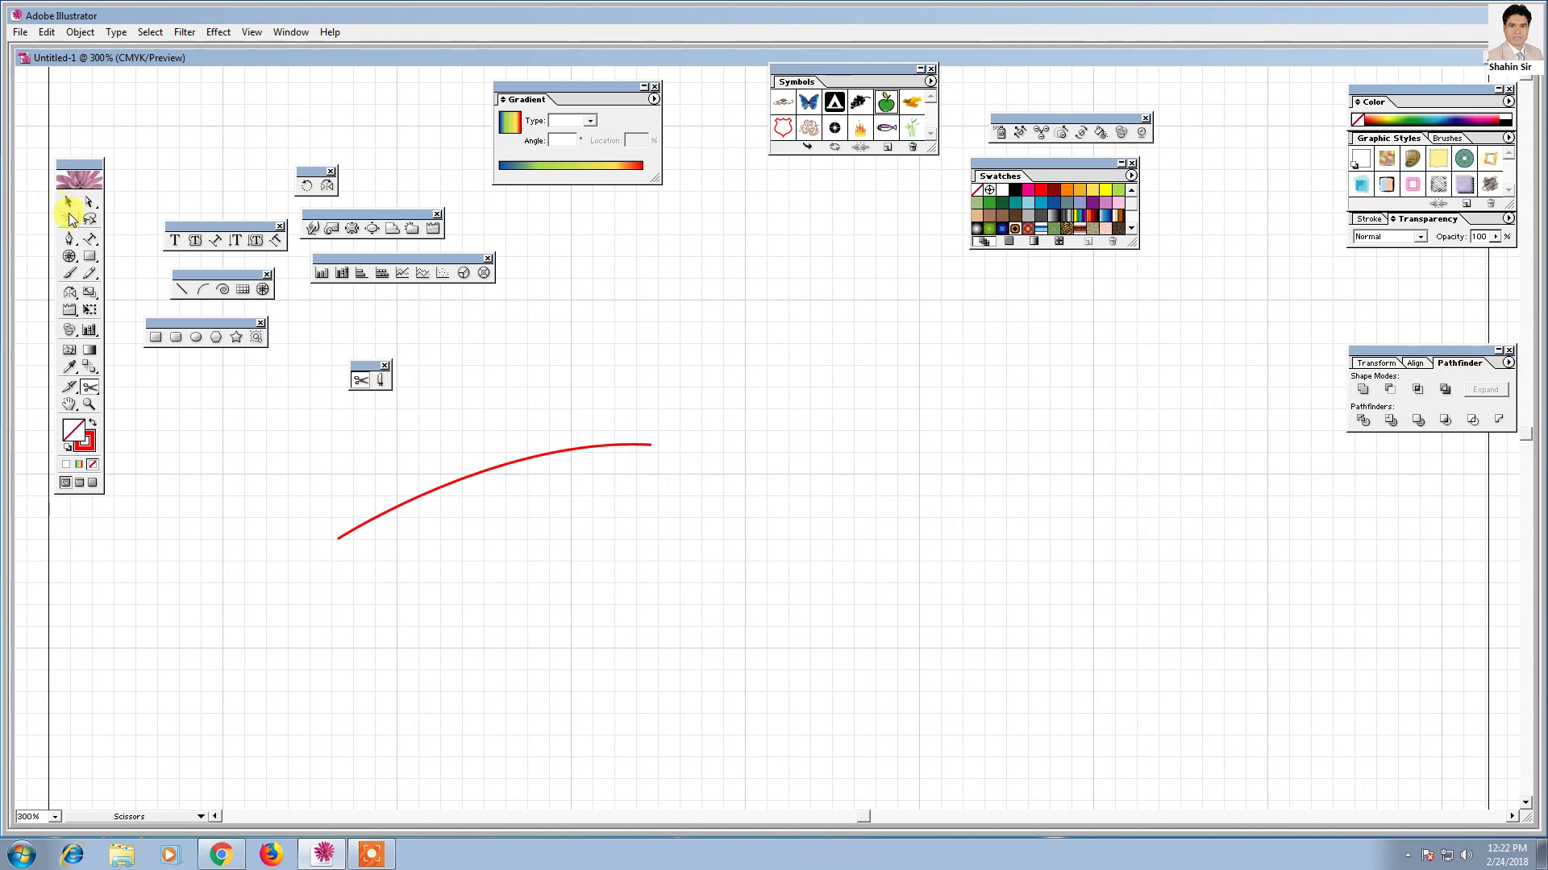
- Select the remaining curve piece and delete it
left_click(68, 202)
left_click_drag(502, 434, 627, 637)
key("Delete")
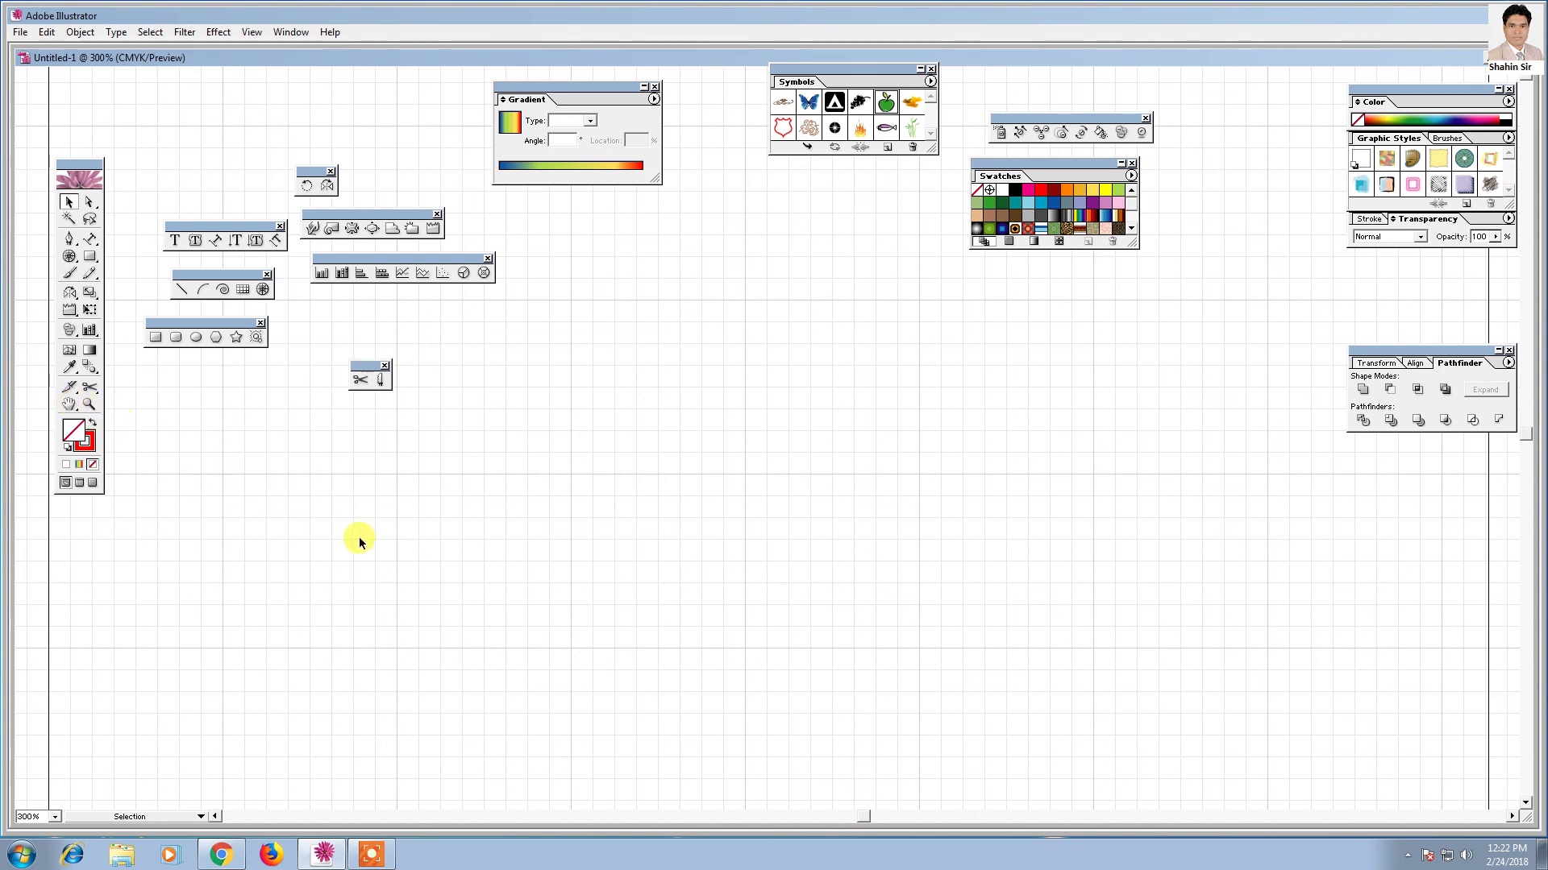
key("h")
mouse_move(719, 497)
left_mouse_down()
mouse_move(737, 332)
mouse_move(889, 192)
mouse_move(588, 207)
mouse_move(694, 449)
mouse_move(665, 460)
left_mouse_up()
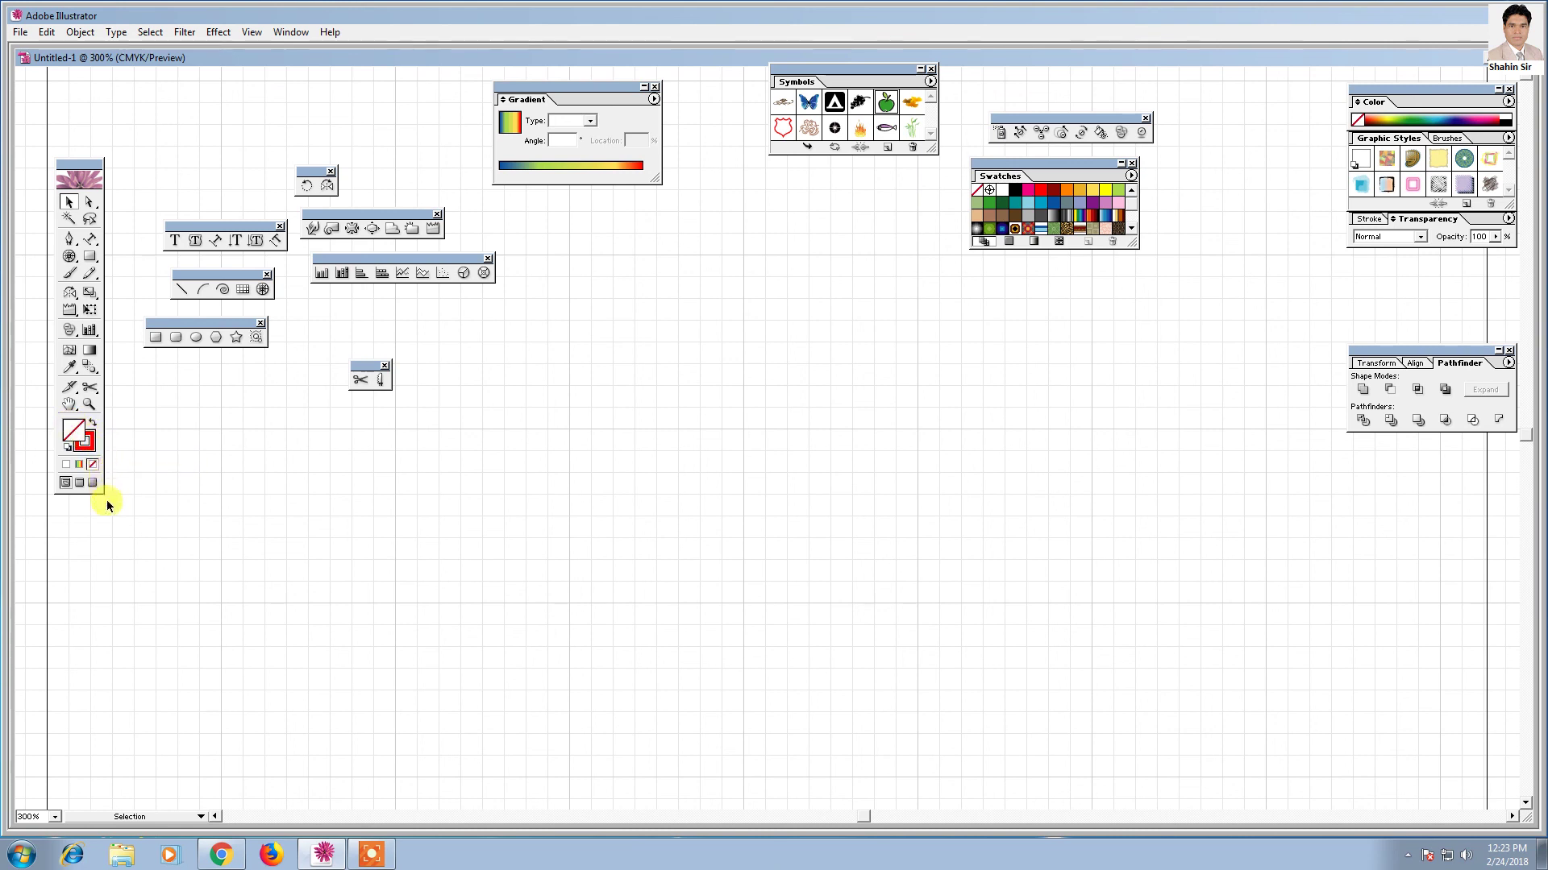
left_click(68, 465)
left_click(79, 465)
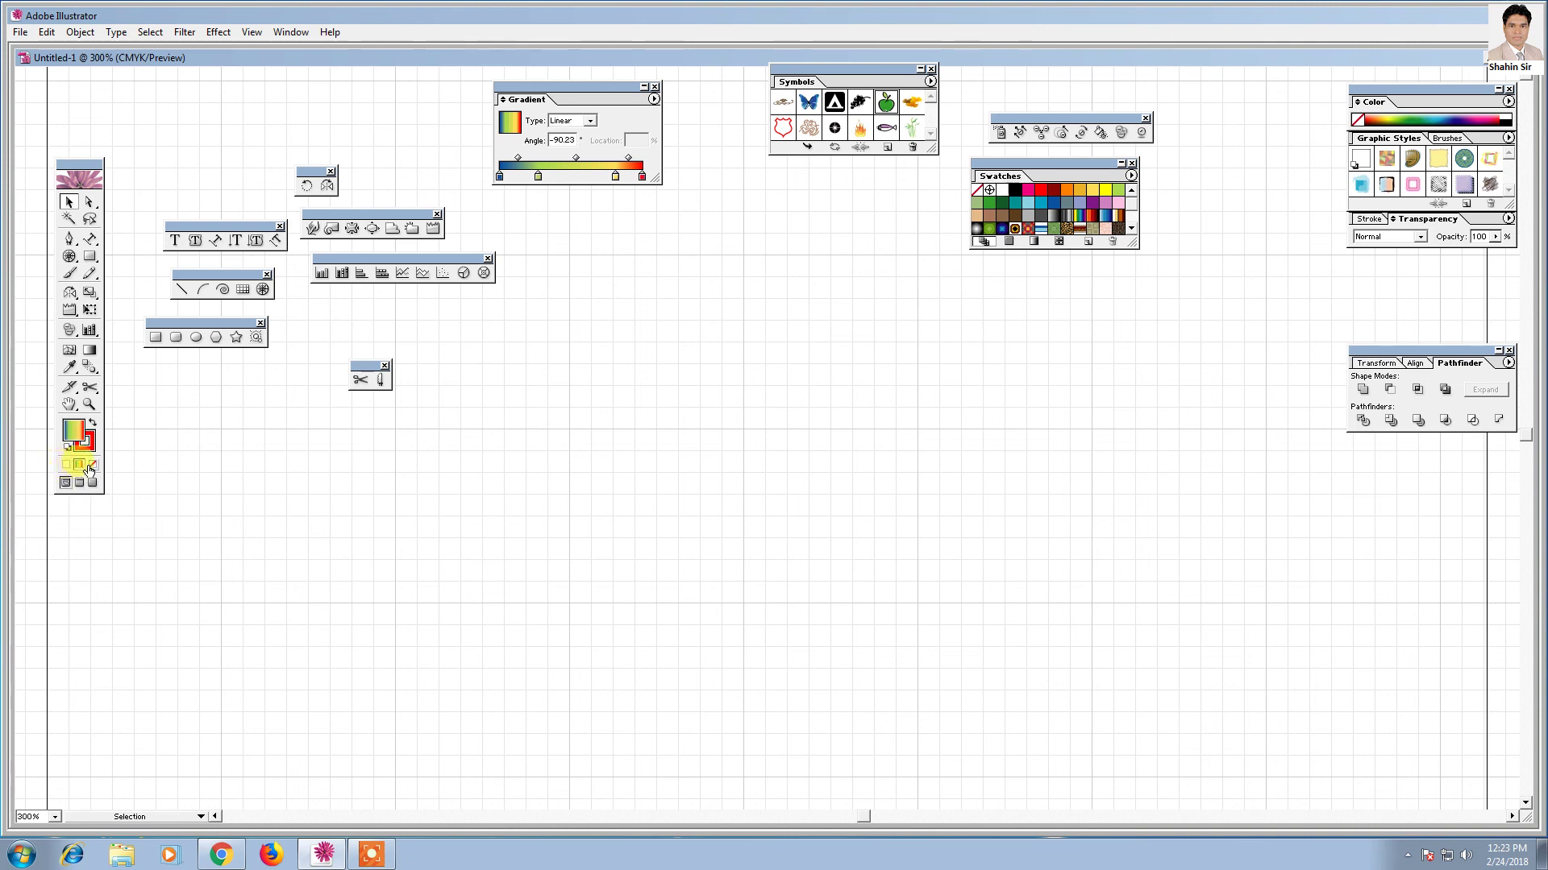
left_click(91, 466)
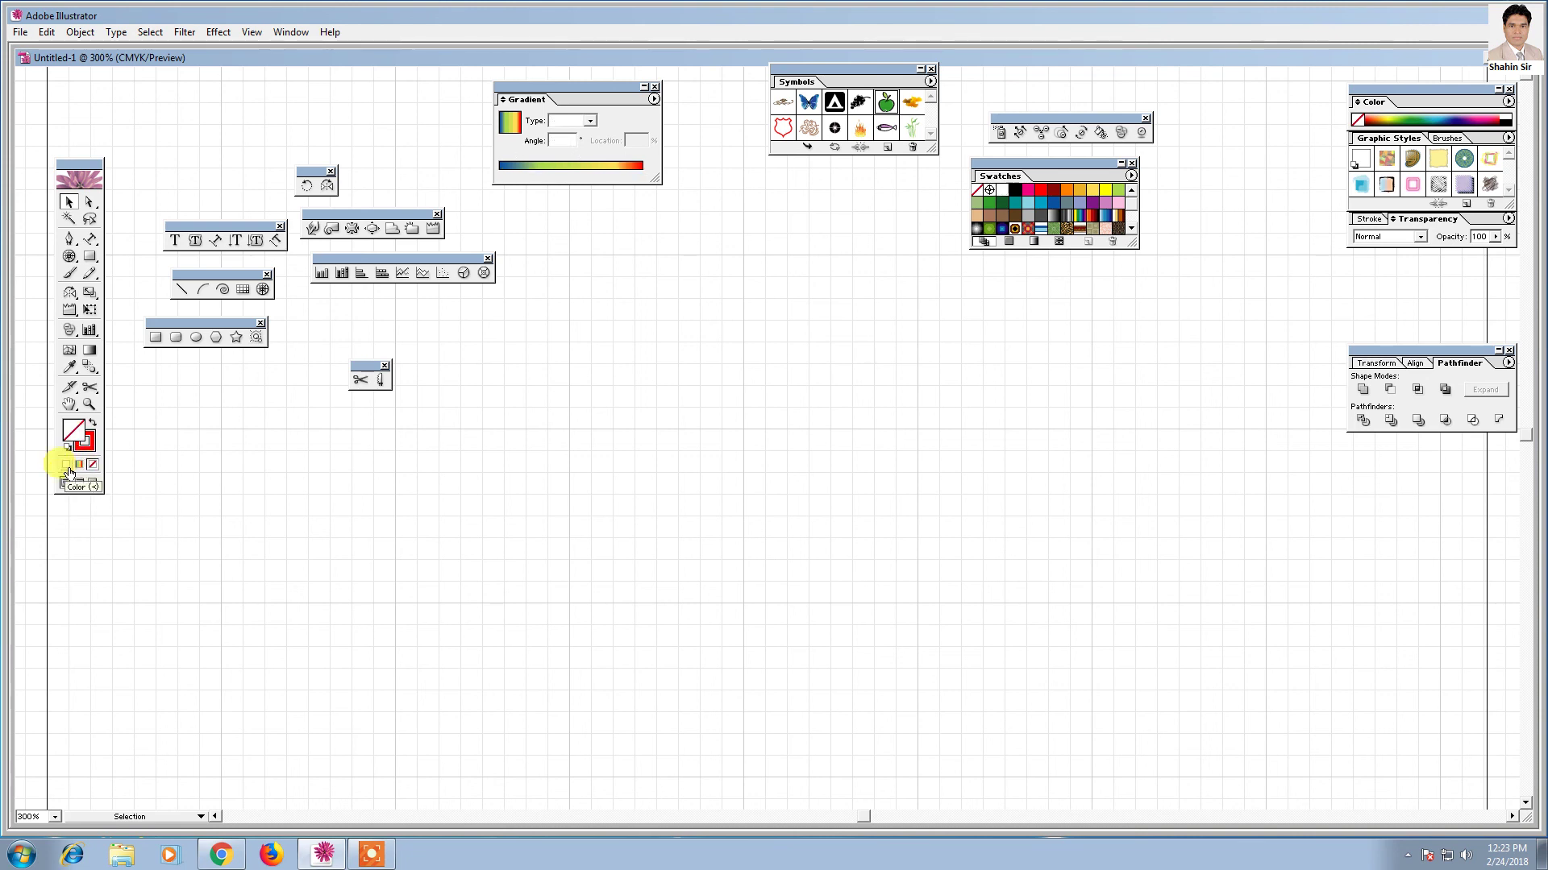
left_click(68, 468)
left_click(78, 482)
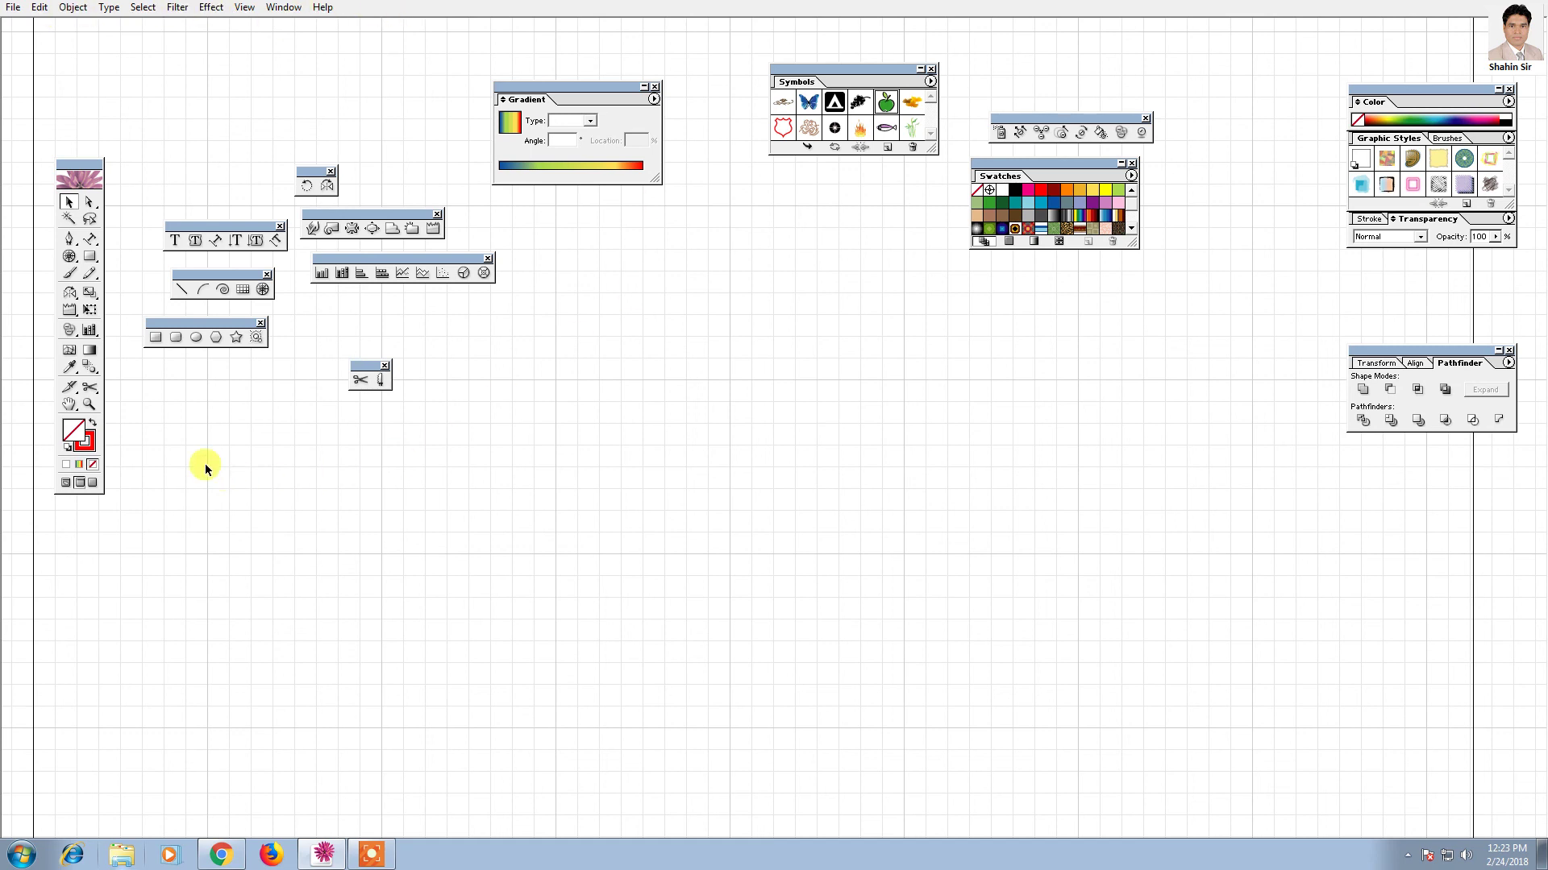
left_click(94, 484)
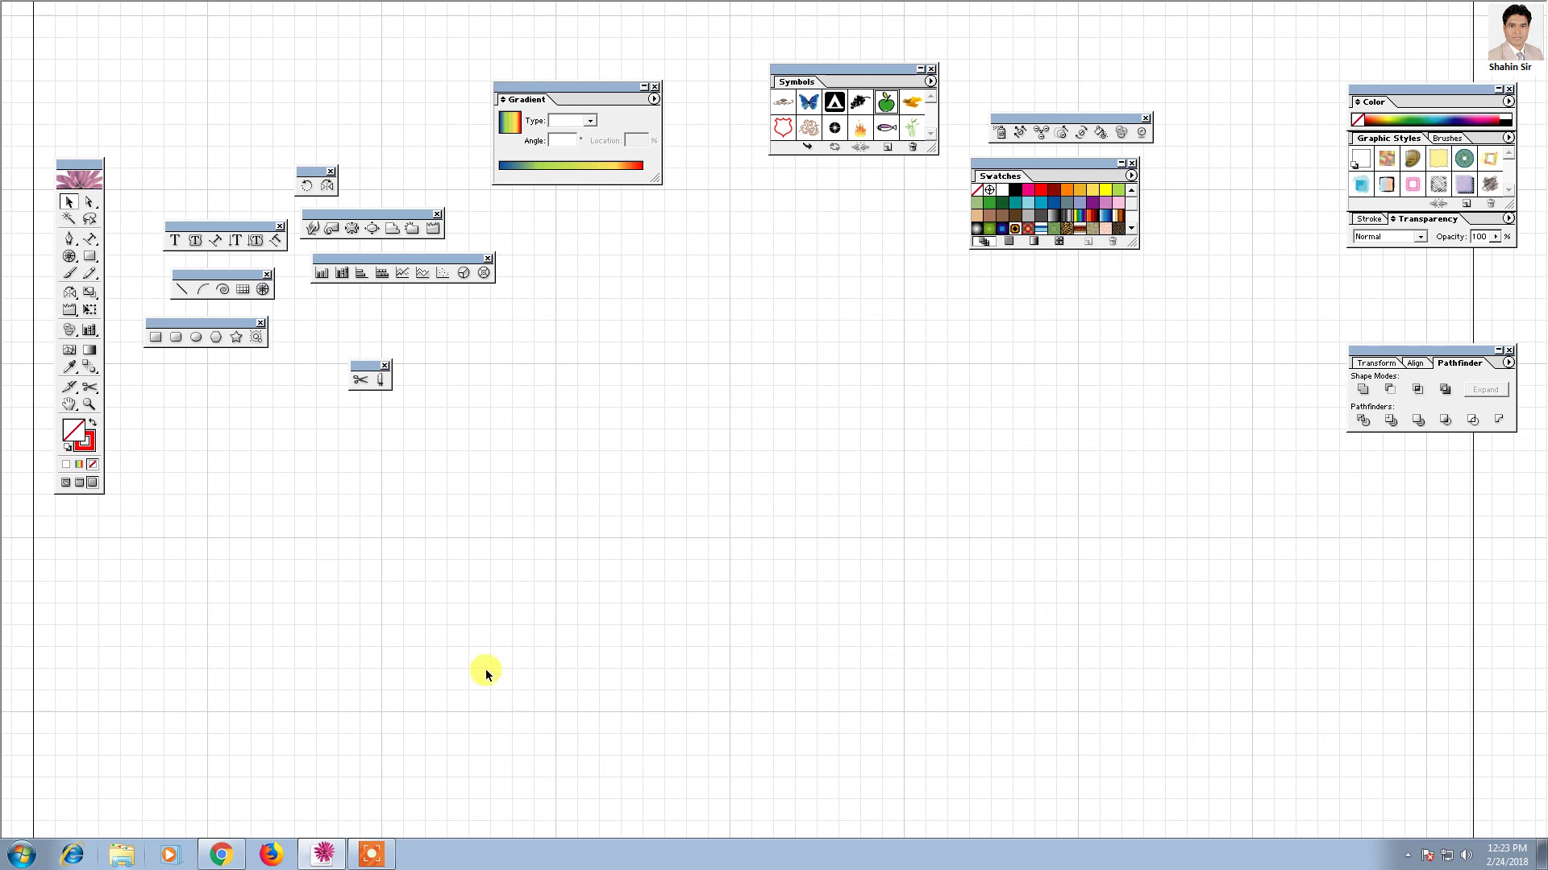
left_click(66, 484)
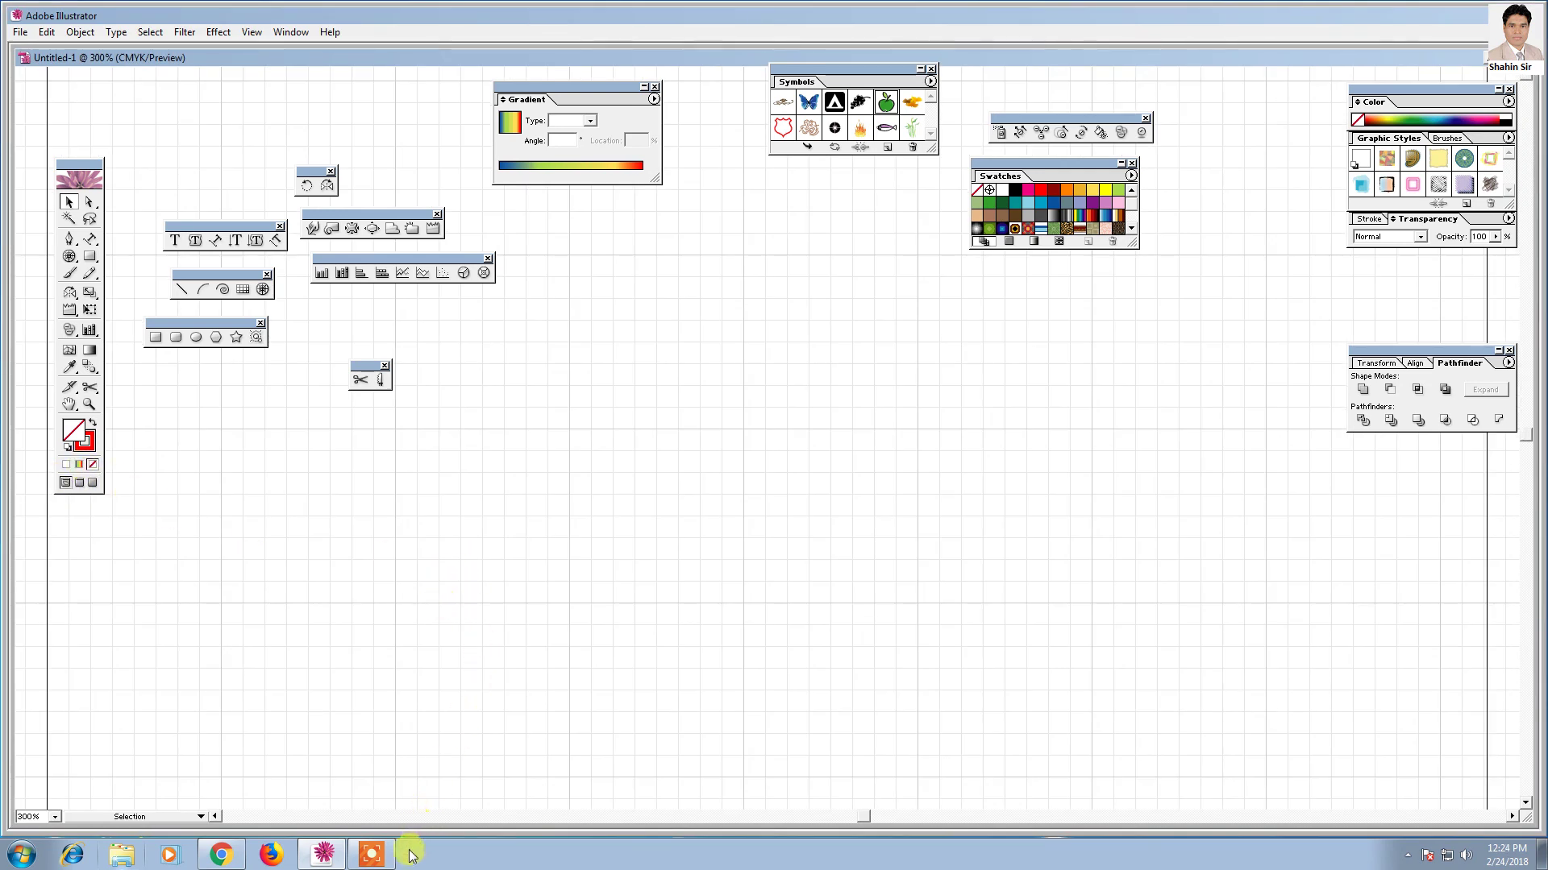
left_click(372, 856)
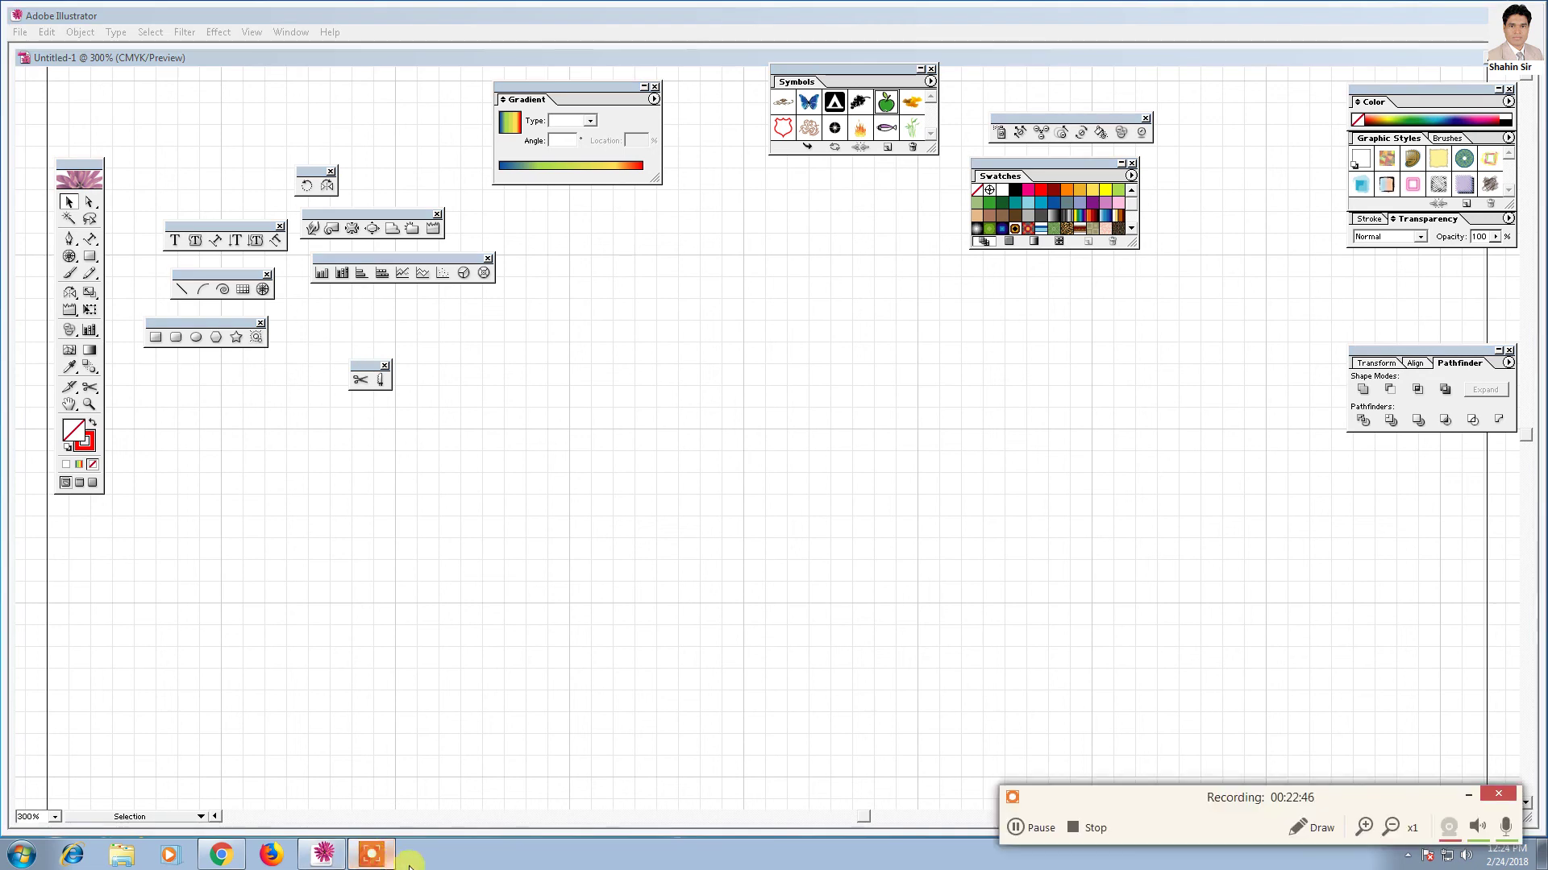